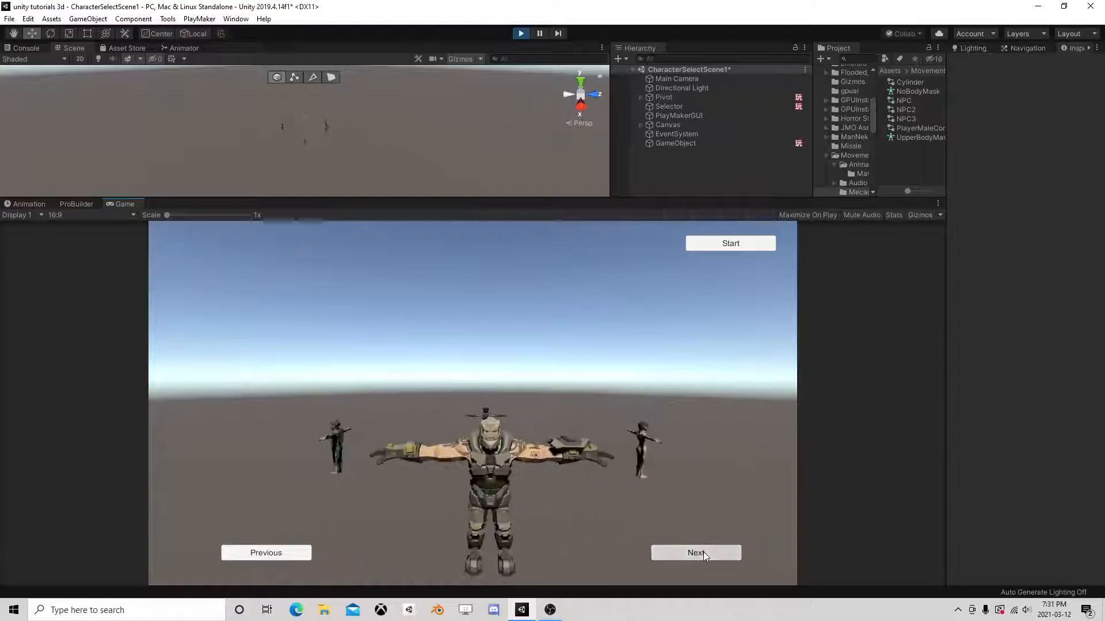
# Step: Test starting the game from the character selection screen, exit play mode, and enlarge the Scene view
pyautogui.click(719, 244)
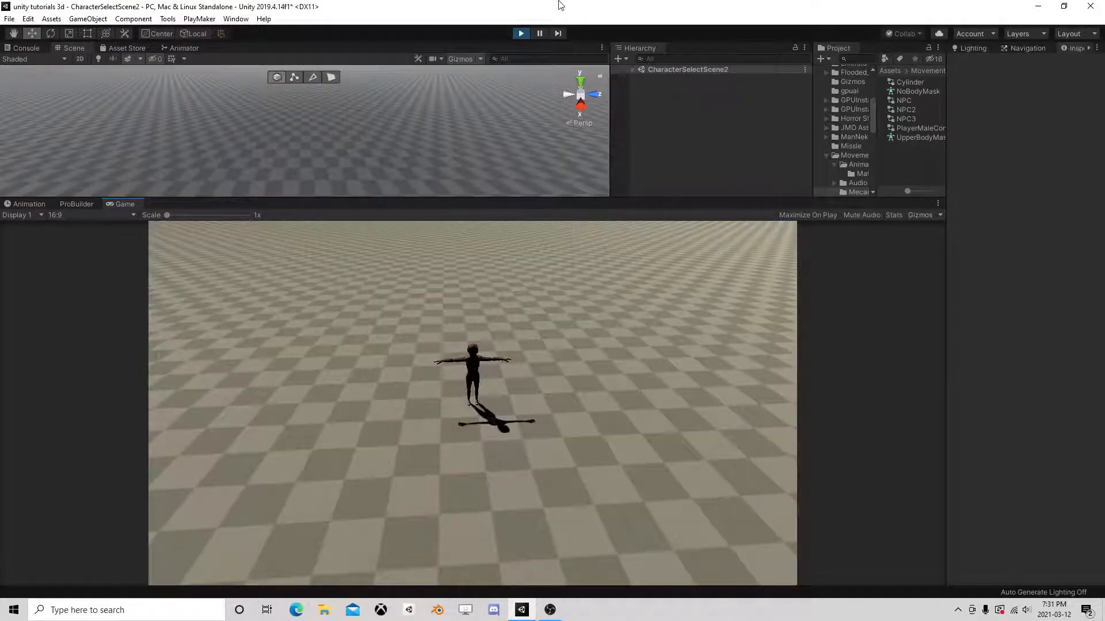
pyautogui.click(520, 34)
pyautogui.moveTo(655, 199); pyautogui.dragTo(654, 304)
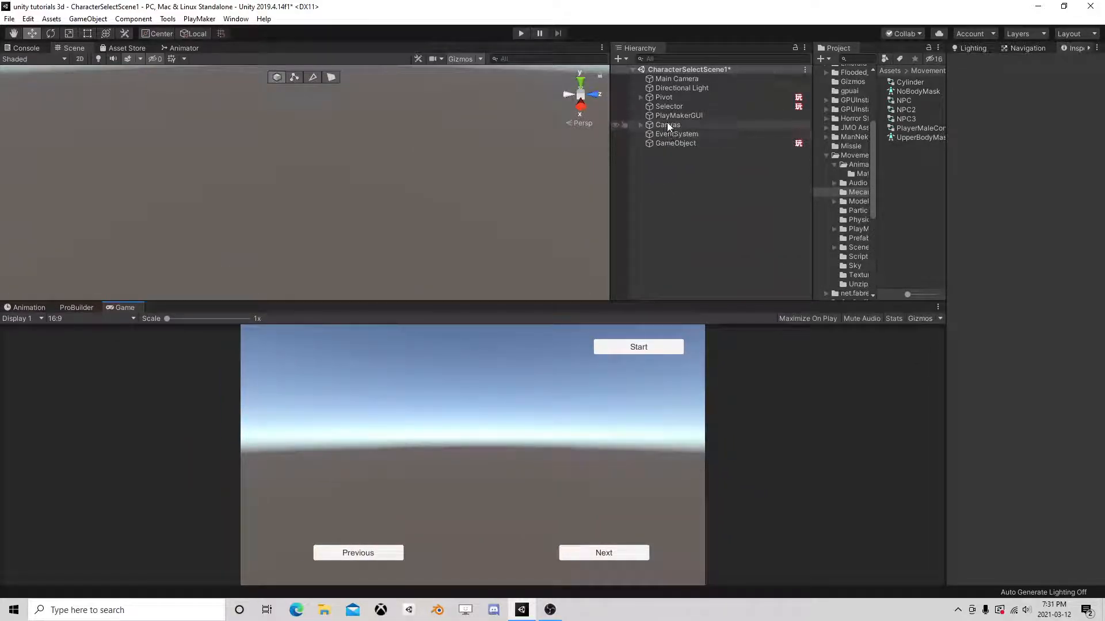
# Step: Deactivate the Pivot and Selector objects in the scene
pyautogui.click(665, 97)
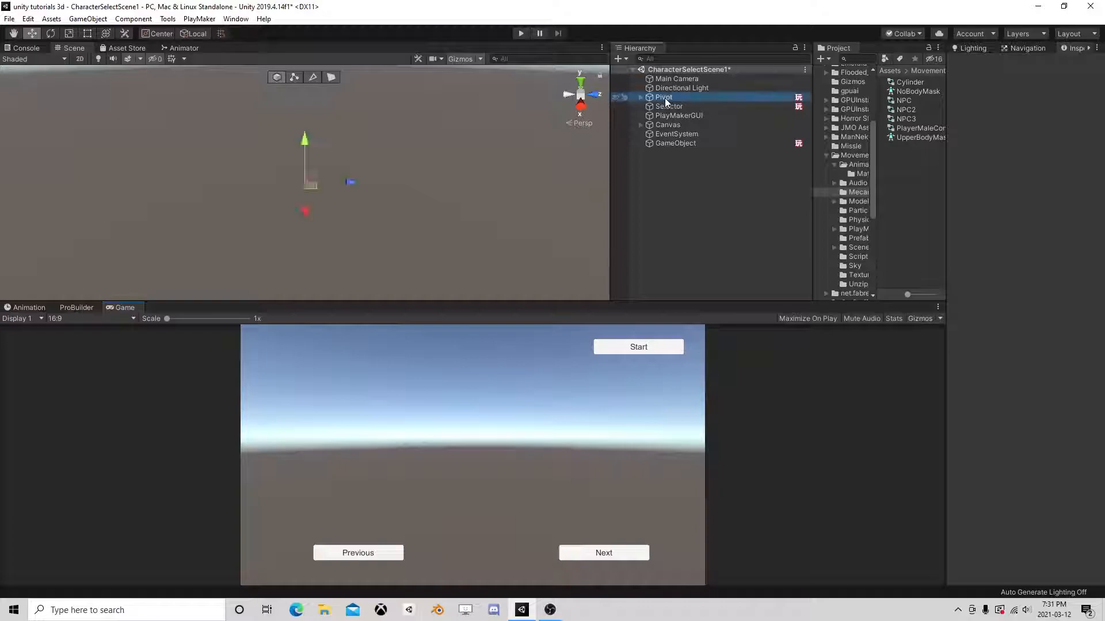
pyautogui.click(976, 64)
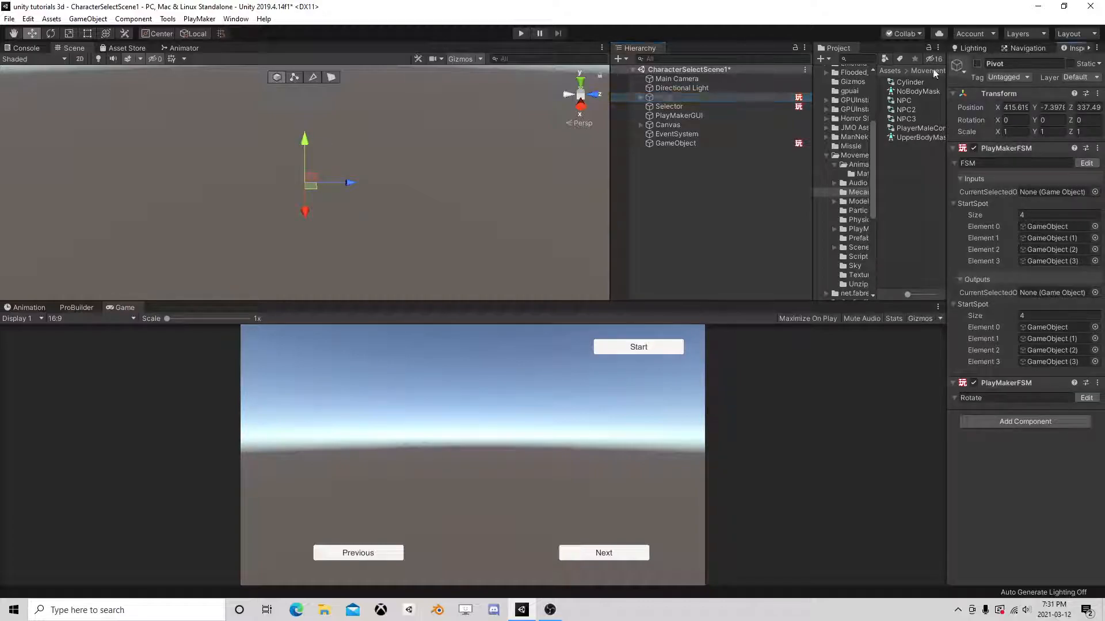
pyautogui.click(692, 104)
pyautogui.click(976, 64)
# Step: Create an empty child object under Canvas and name it CharacterSelector
pyautogui.click(662, 125)
pyautogui.click(640, 124)
pyautogui.rightClick(667, 123)
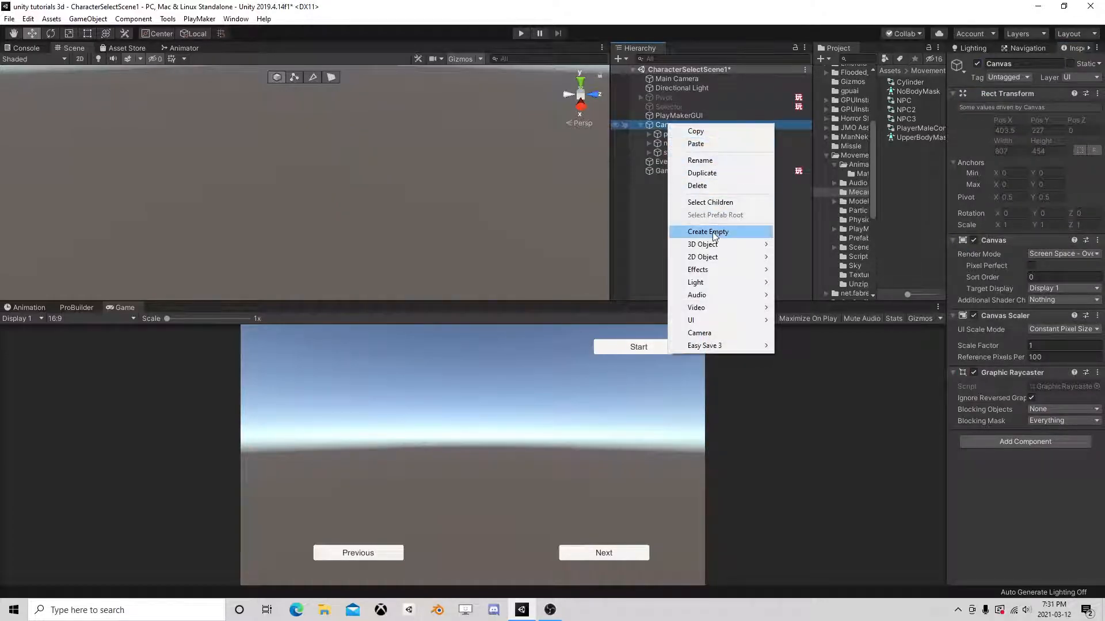
pyautogui.click(713, 232)
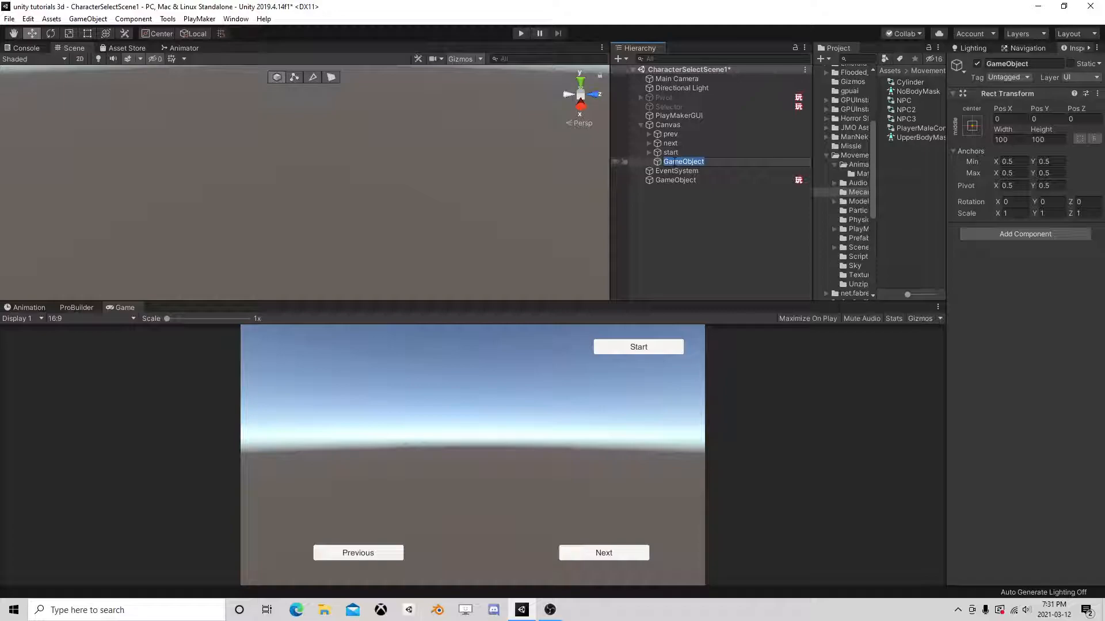
pyautogui.write('CharacterSelector')
pyautogui.press('Return')
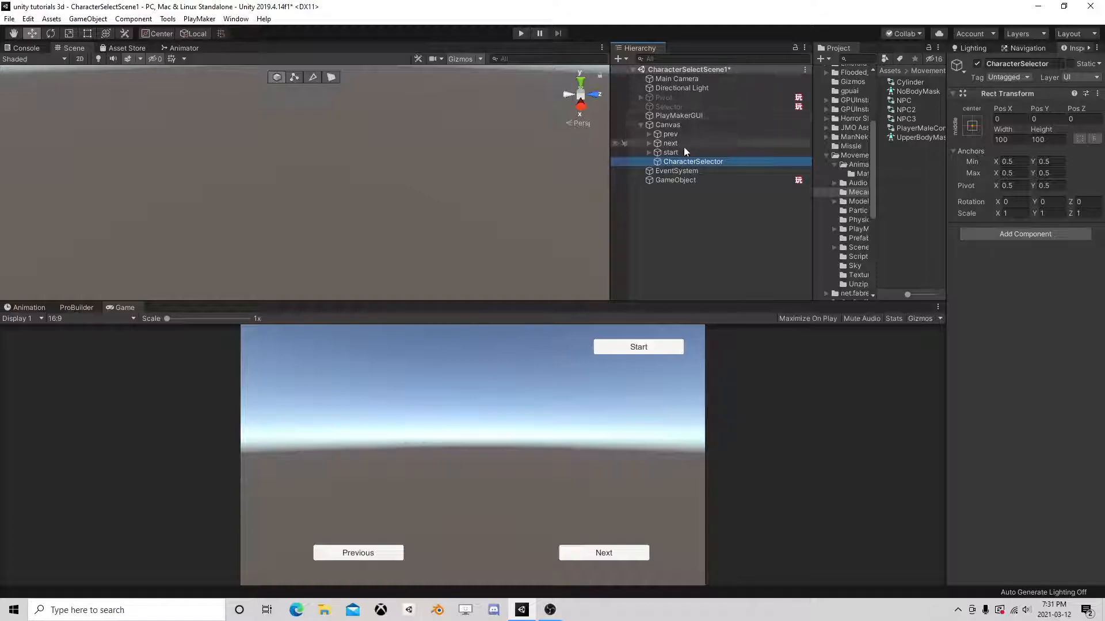
# Step: Make the prev and next buttons children of the CharacterSelector object
pyautogui.click(671, 144)
pyautogui.keyDown('ctrl'); pyautogui.click(673, 136); pyautogui.keyUp('ctrl')
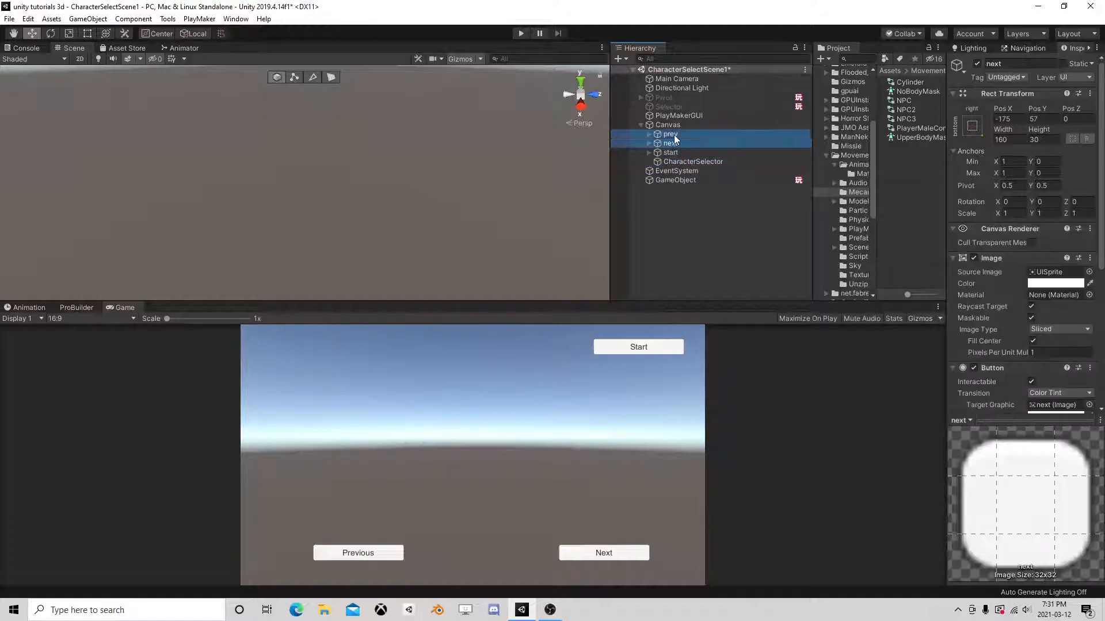
pyautogui.moveTo(675, 139); pyautogui.dragTo(698, 162)
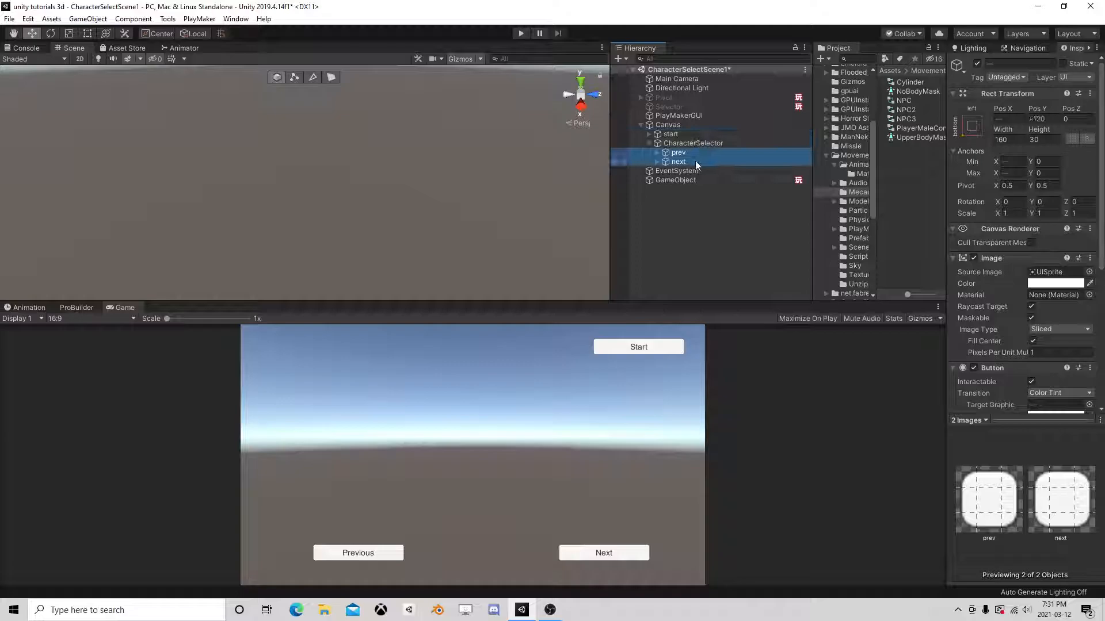
# Step: Deactivate the start button and the CharacterSelector object so neither shows on the canvas
pyautogui.click(671, 134)
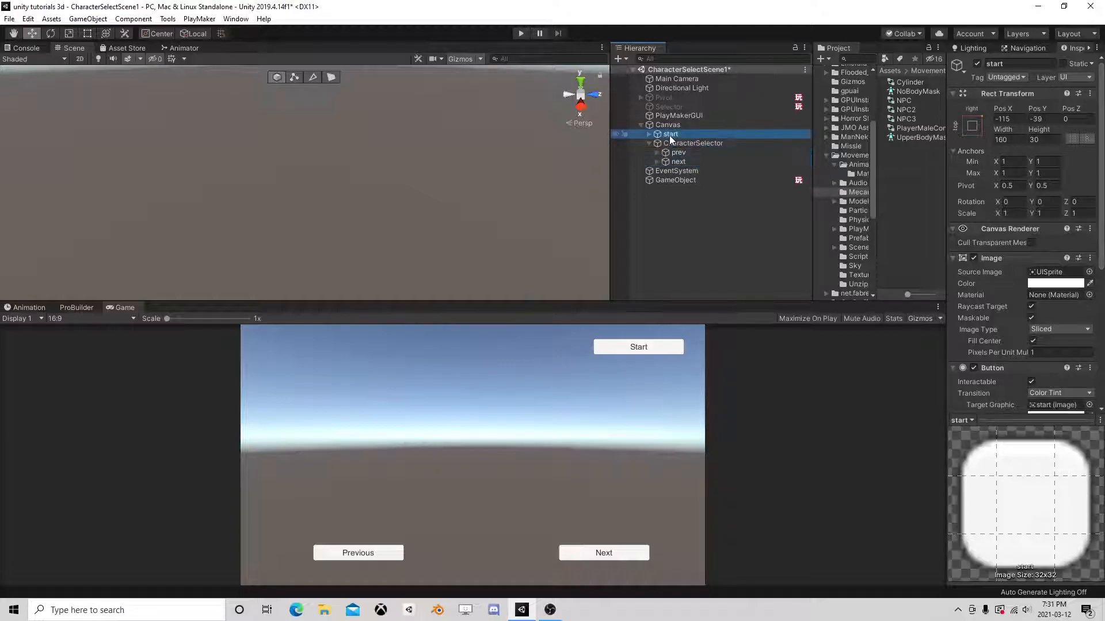
pyautogui.click(978, 63)
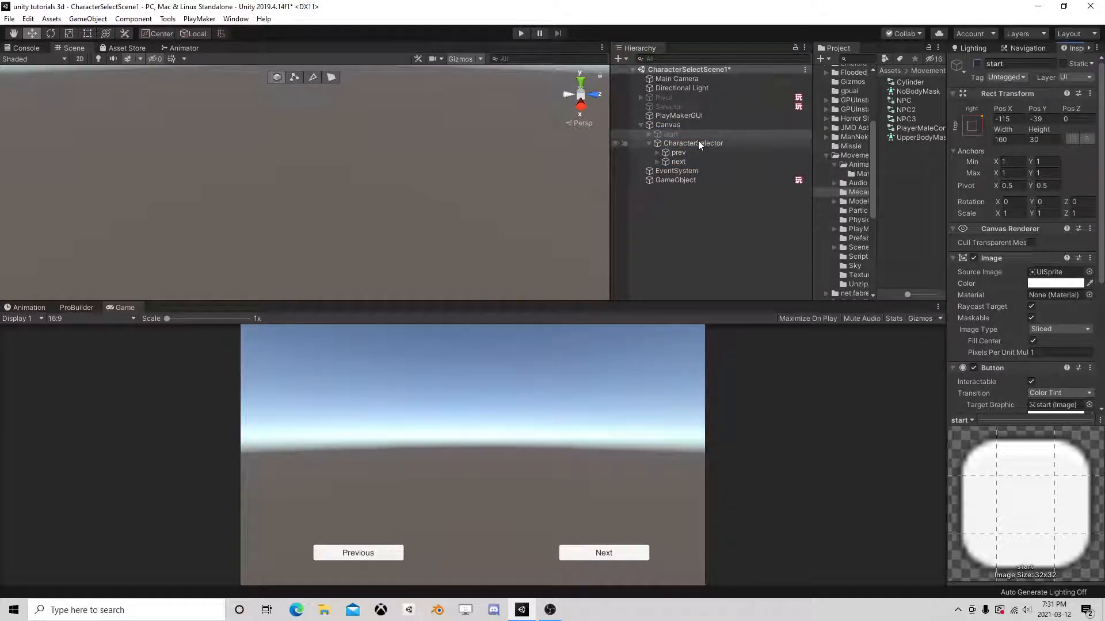
pyautogui.click(702, 142)
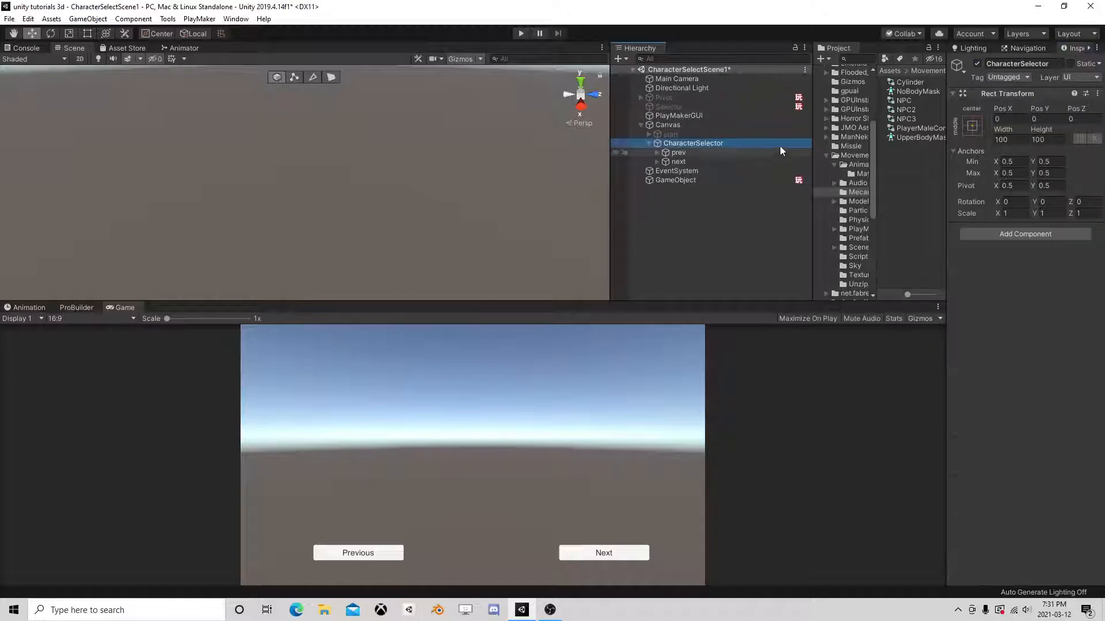
pyautogui.click(977, 64)
pyautogui.click(976, 66)
pyautogui.click(977, 66)
pyautogui.click(977, 65)
pyautogui.click(976, 65)
pyautogui.click(976, 65)
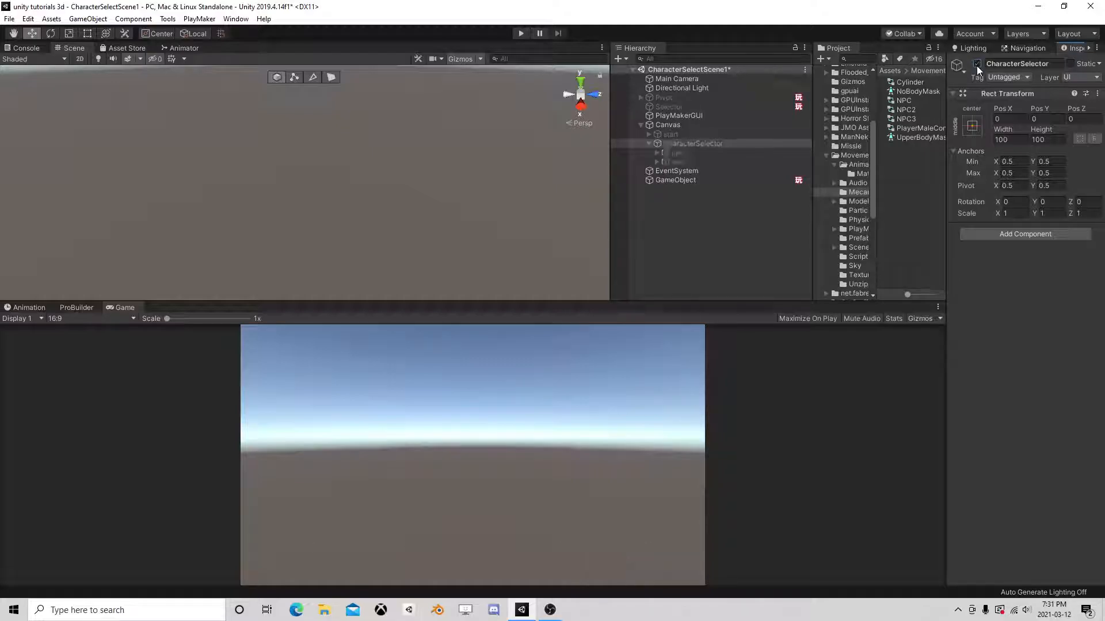
# Step: Create an empty child object under Canvas and name it Slots
pyautogui.rightClick(680, 125)
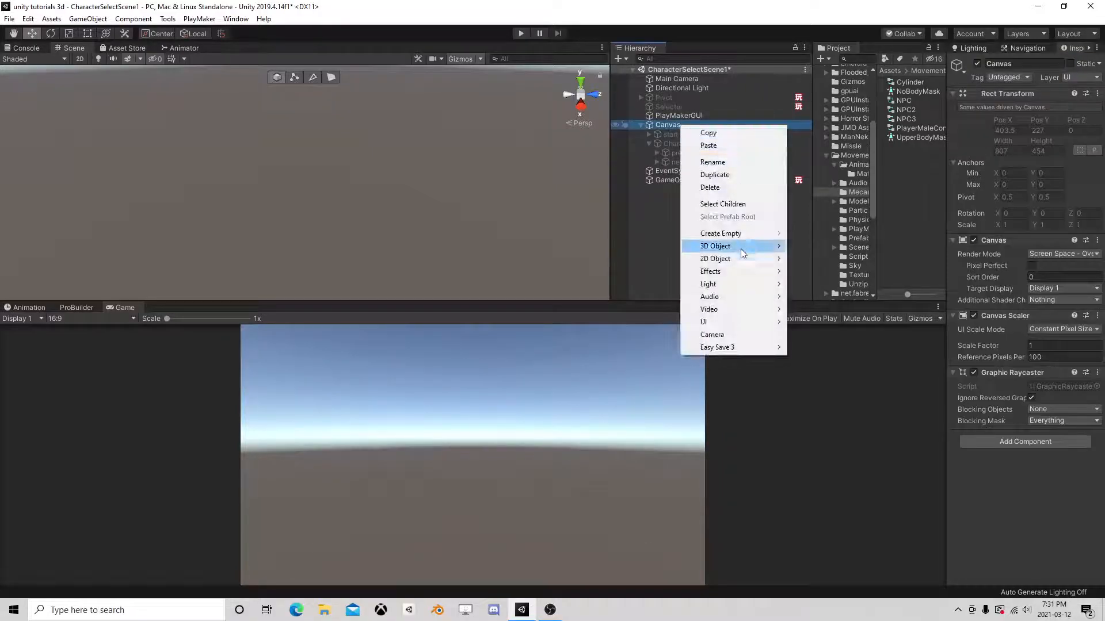
pyautogui.click(720, 233)
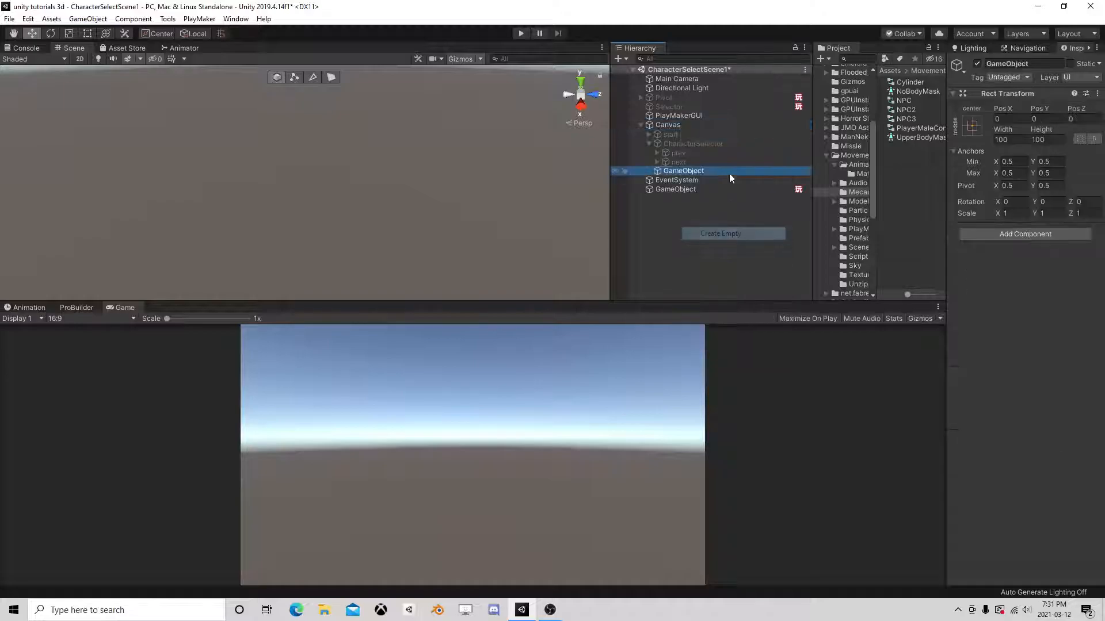
pyautogui.write('Slots')
pyautogui.press('Return')
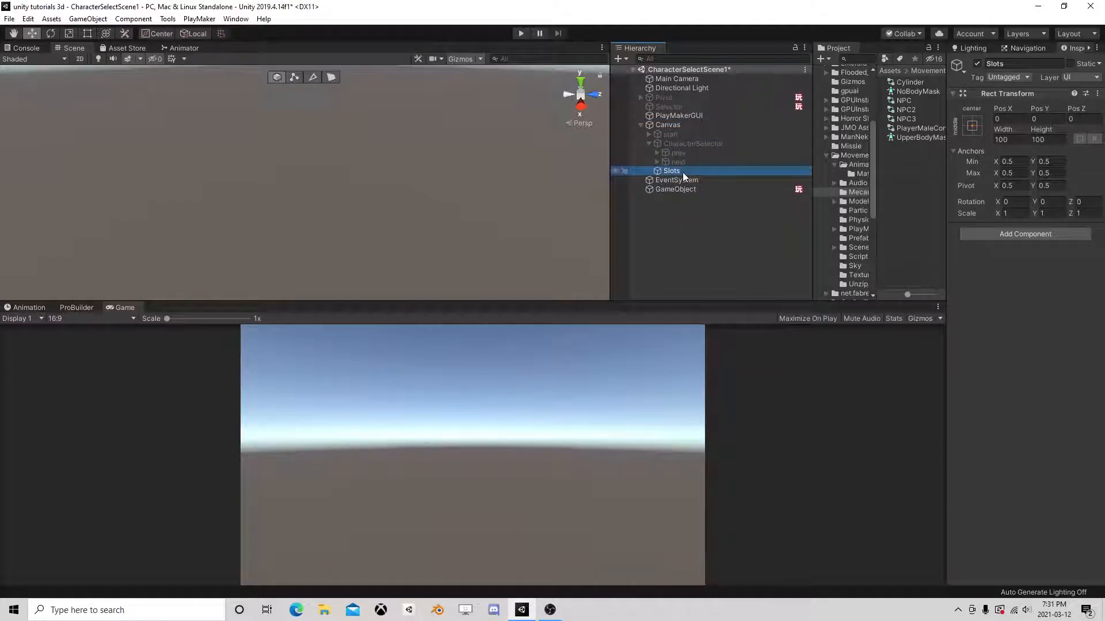
# Step: Add a UI Panel as a child of the Slots object
pyautogui.rightClick(683, 172)
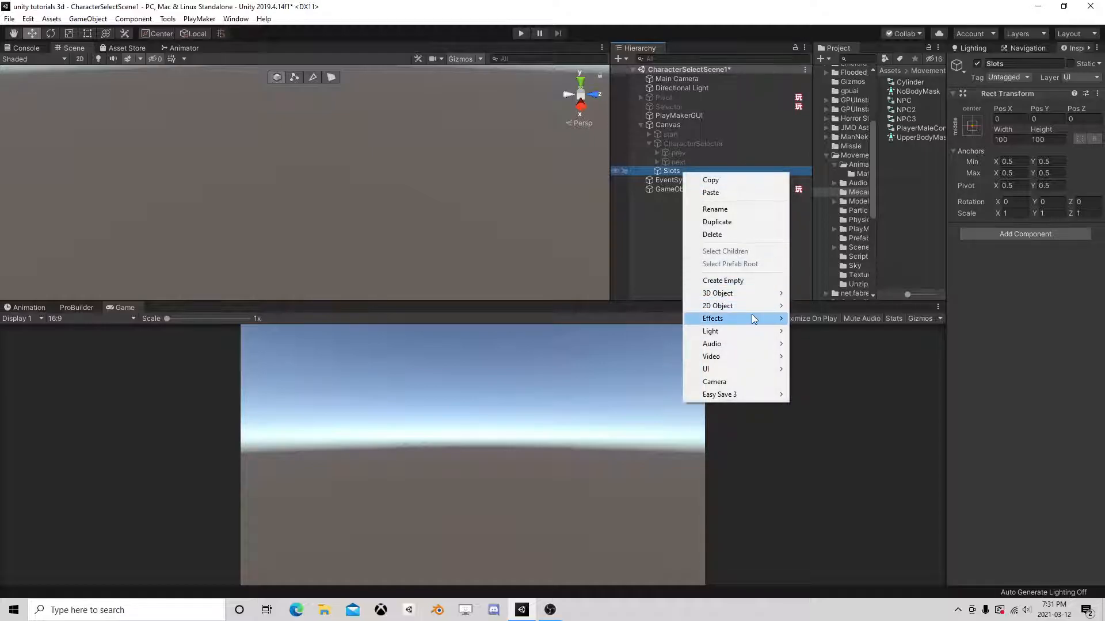
pyautogui.moveTo(716, 371)
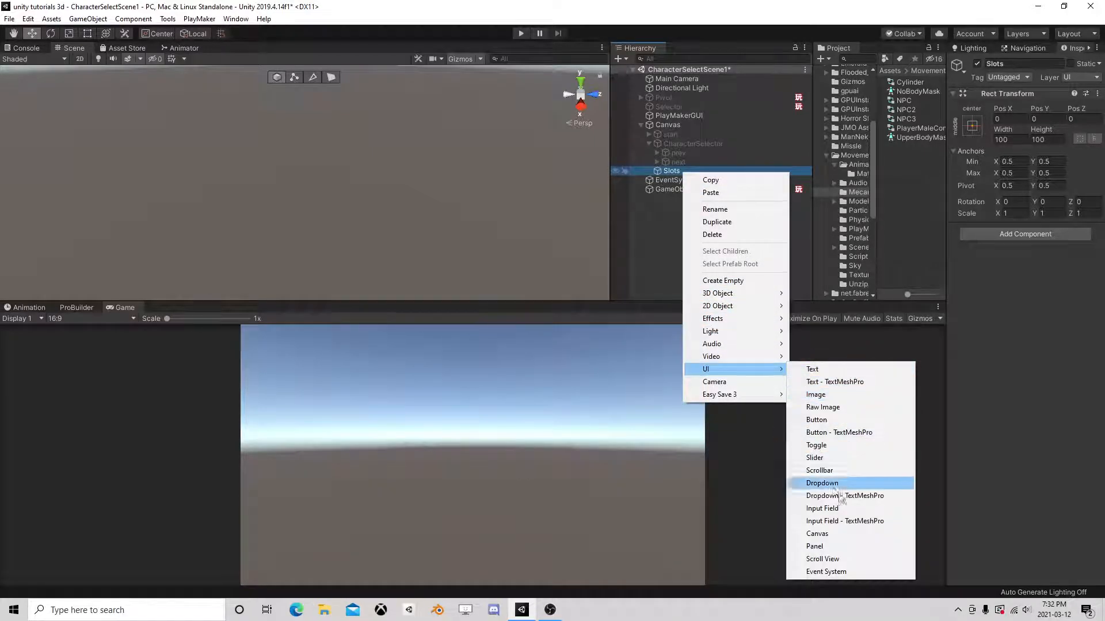
pyautogui.click(829, 546)
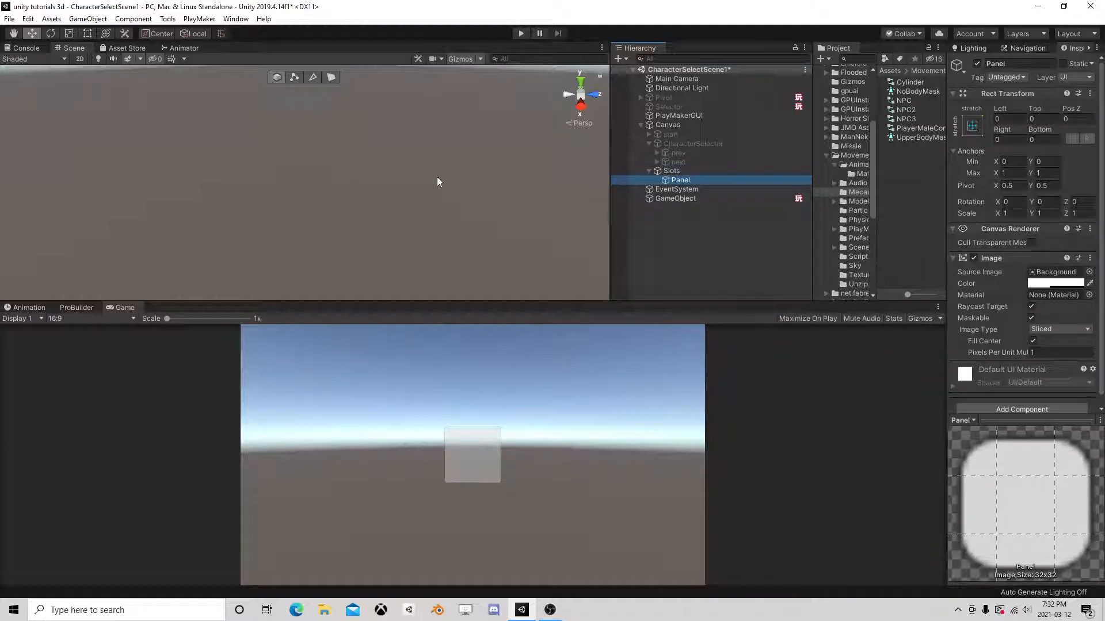
# Step: In the 2D scene view, move the panel to the canvas's upper-left corner, at about Left -340 and Top -145
pyautogui.click(79, 59)
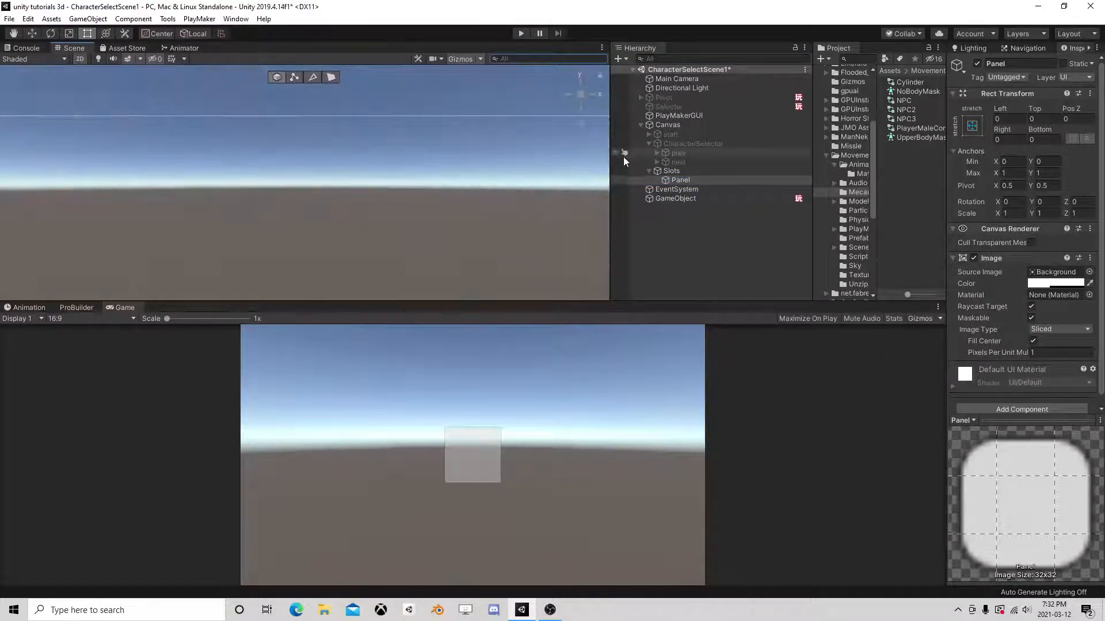
pyautogui.doubleClick(680, 180)
pyautogui.scroll(-5, 431, 149)
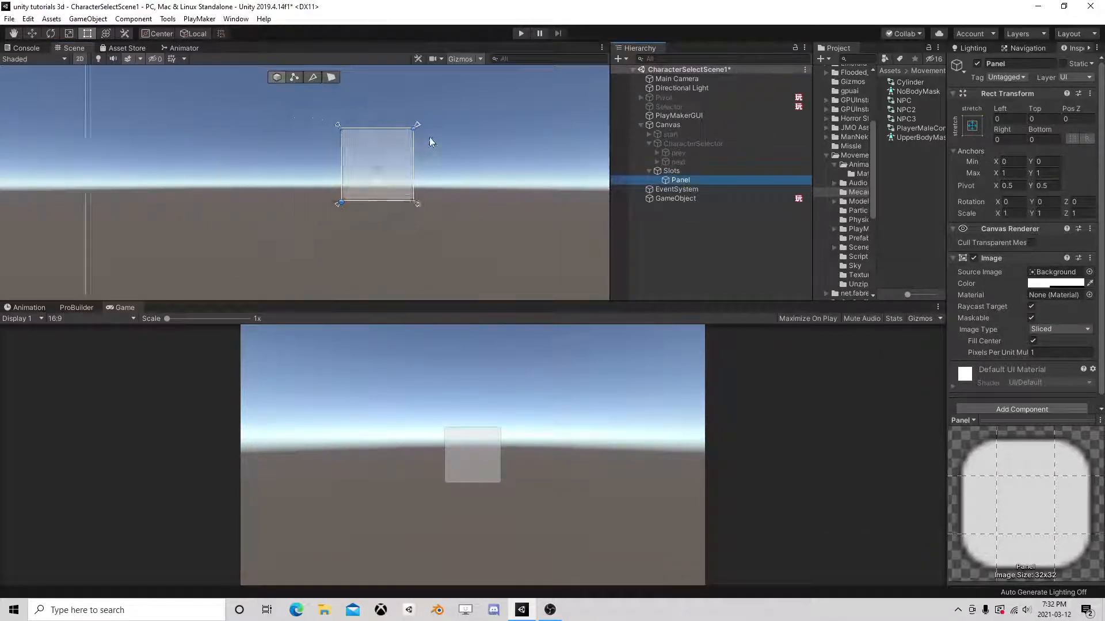
pyautogui.moveTo(450, 115); pyautogui.dragTo(390, 165, button='middle')
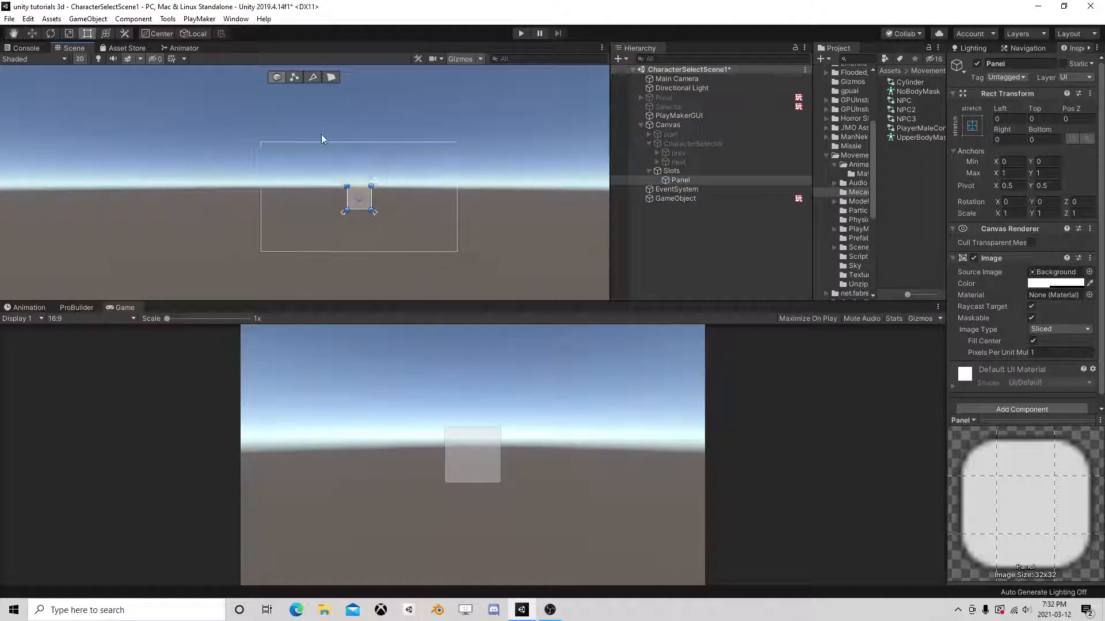
pyautogui.press('w')
pyautogui.moveTo(363, 194); pyautogui.dragTo(282, 161)
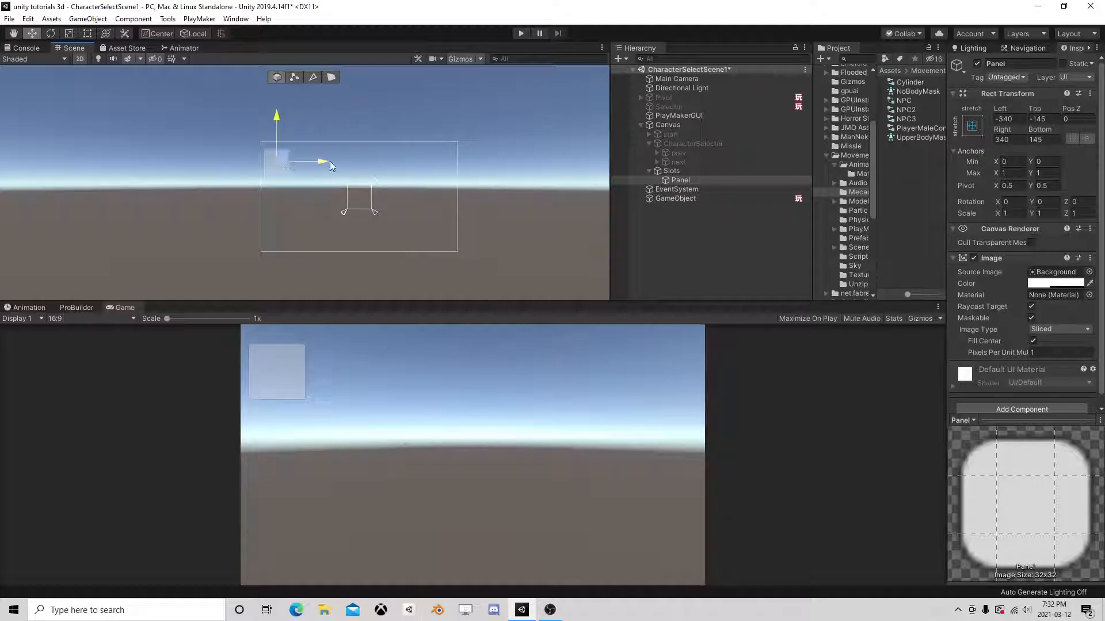
pyautogui.click(683, 182)
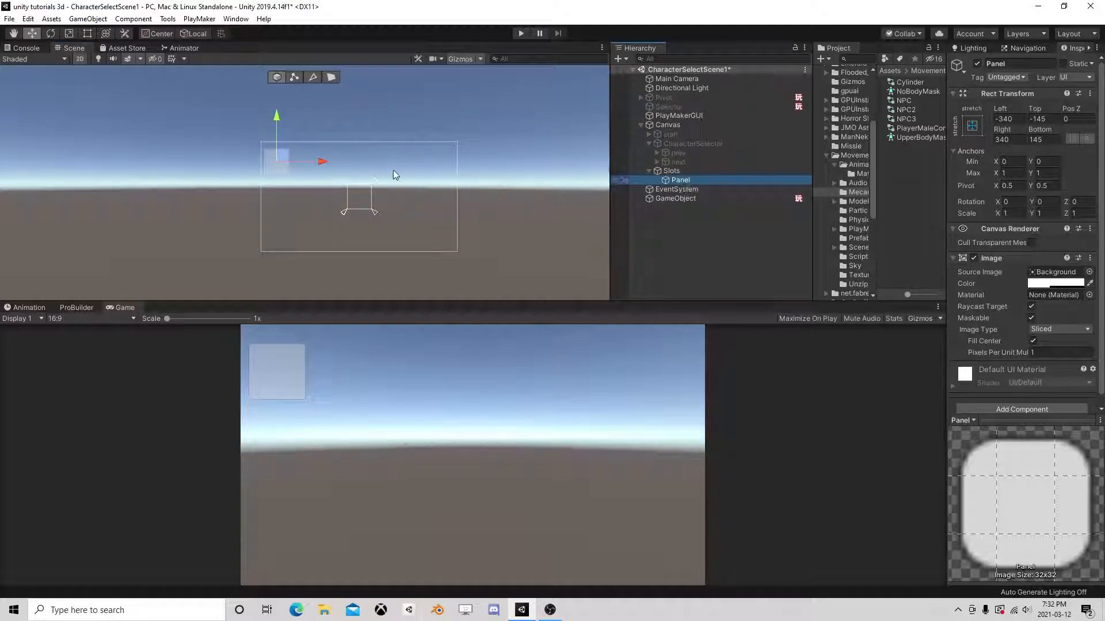
pyautogui.hotkey('ctrl', 'd')
pyautogui.moveTo(276, 113); pyautogui.dragTo(284, 143)
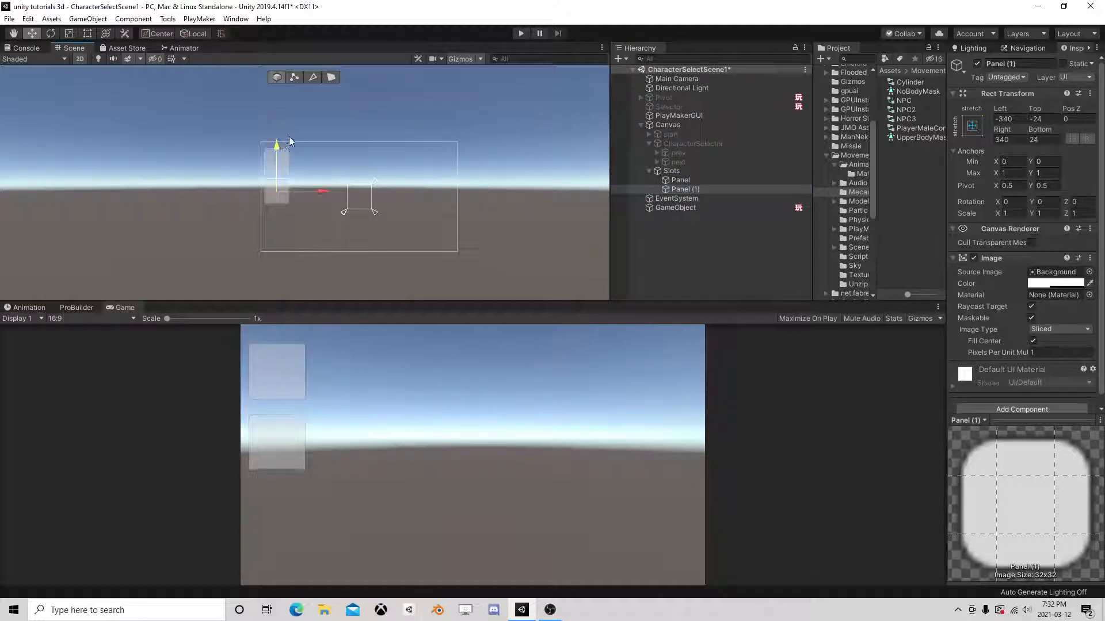
pyautogui.click(689, 188)
pyautogui.press('Delete')
# Step: Add a UI Text inside the panel and narrow its box to a width of 100 to match the panel
pyautogui.click(685, 182)
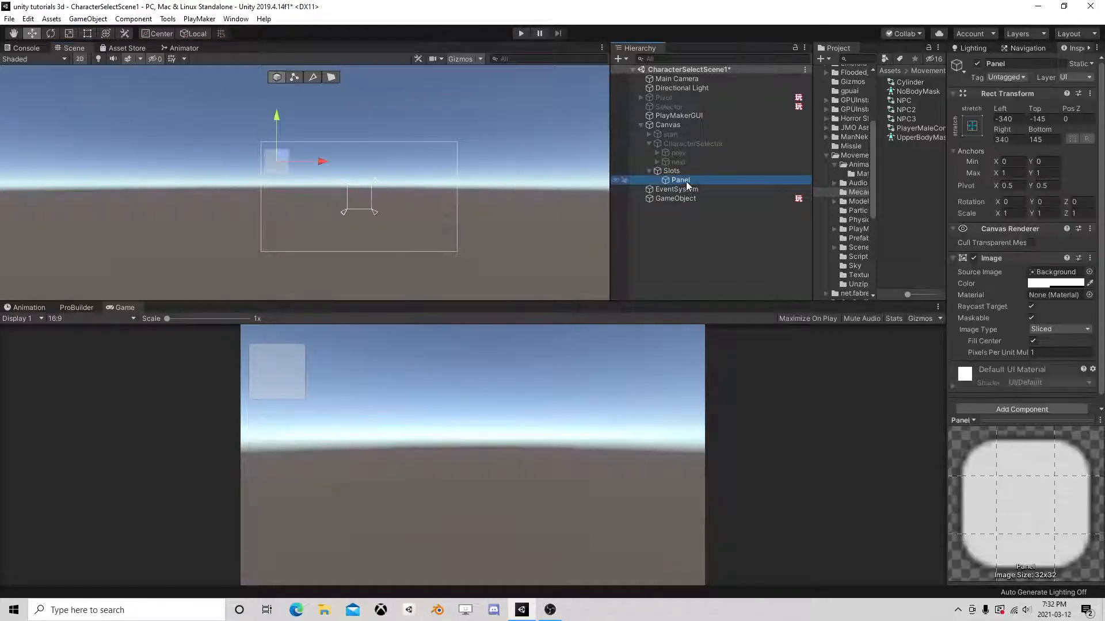
pyautogui.rightClick(687, 185)
pyautogui.moveTo(747, 378)
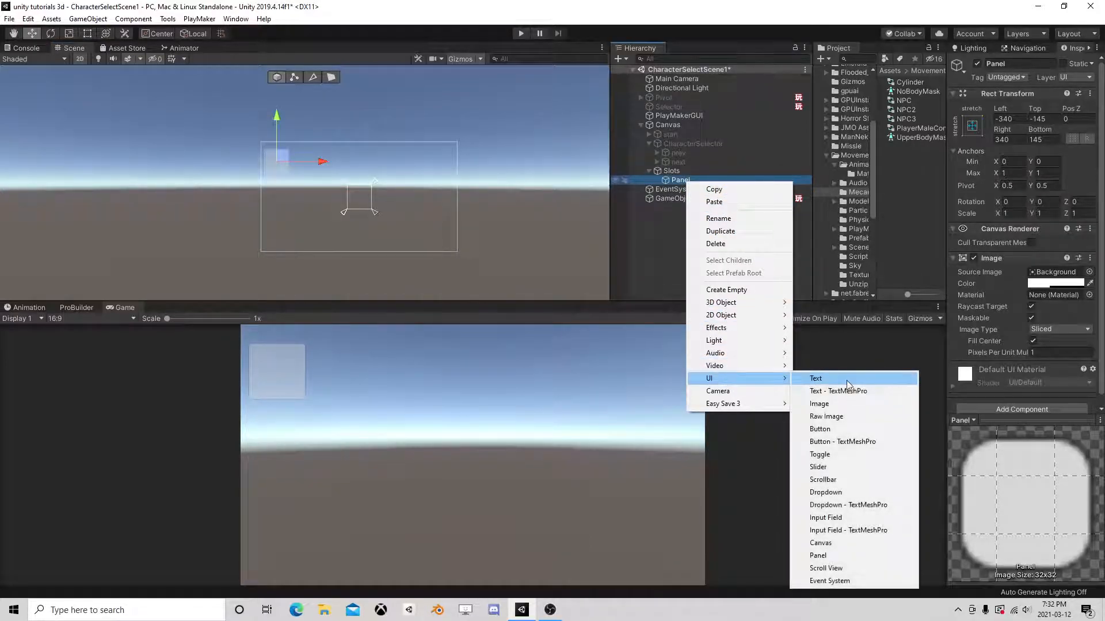
pyautogui.click(846, 380)
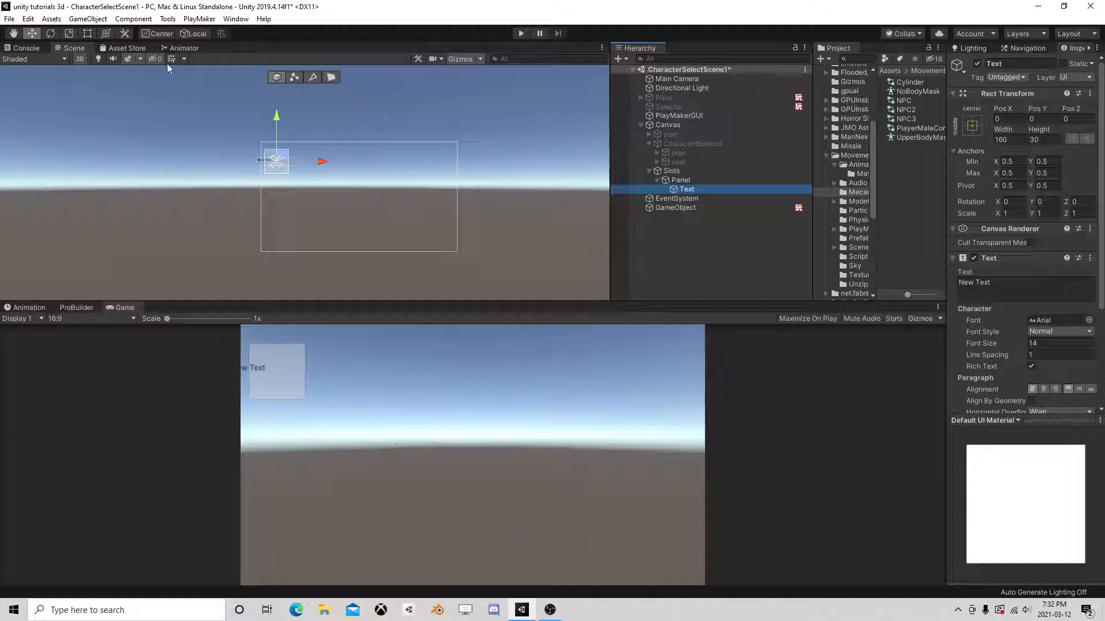
pyautogui.click(88, 33)
pyautogui.moveTo(296, 166); pyautogui.dragTo(266, 160)
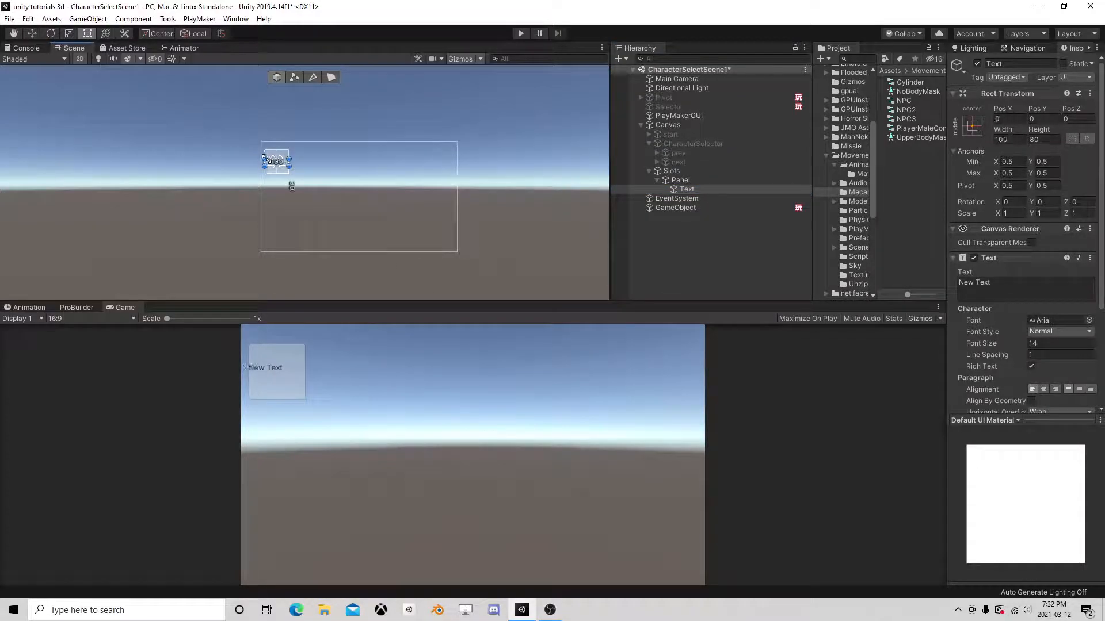
# Step: Centre the panel's text horizontally and vertically and change its content to "Name"
pyautogui.click(1043, 389)
pyautogui.click(1079, 389)
pyautogui.moveTo(993, 283); pyautogui.dragTo(859, 285)
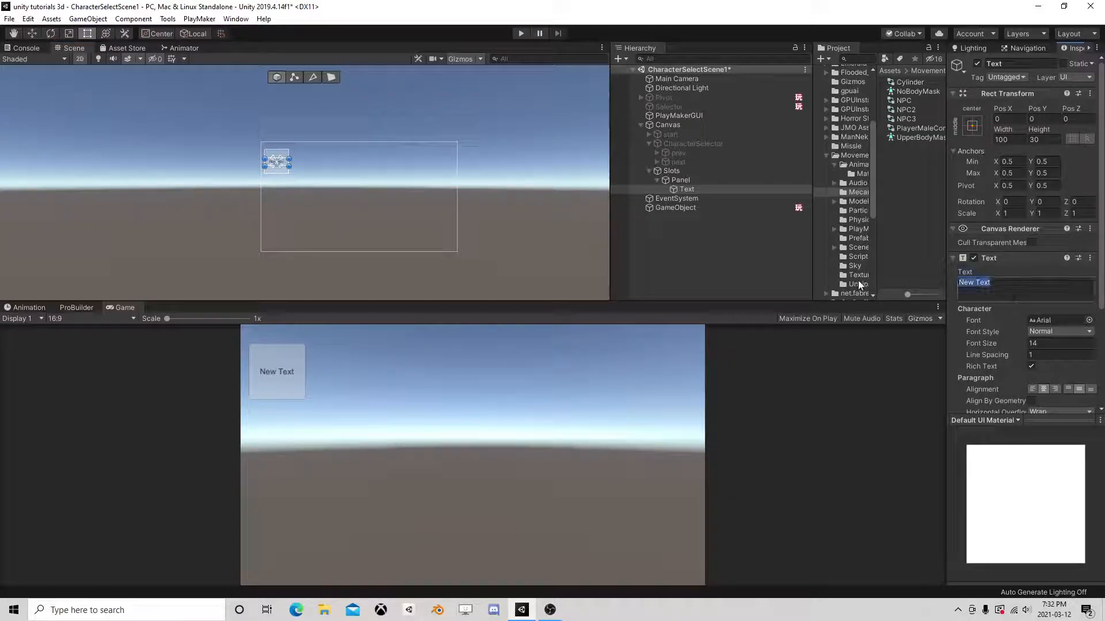
pyautogui.write('Name')
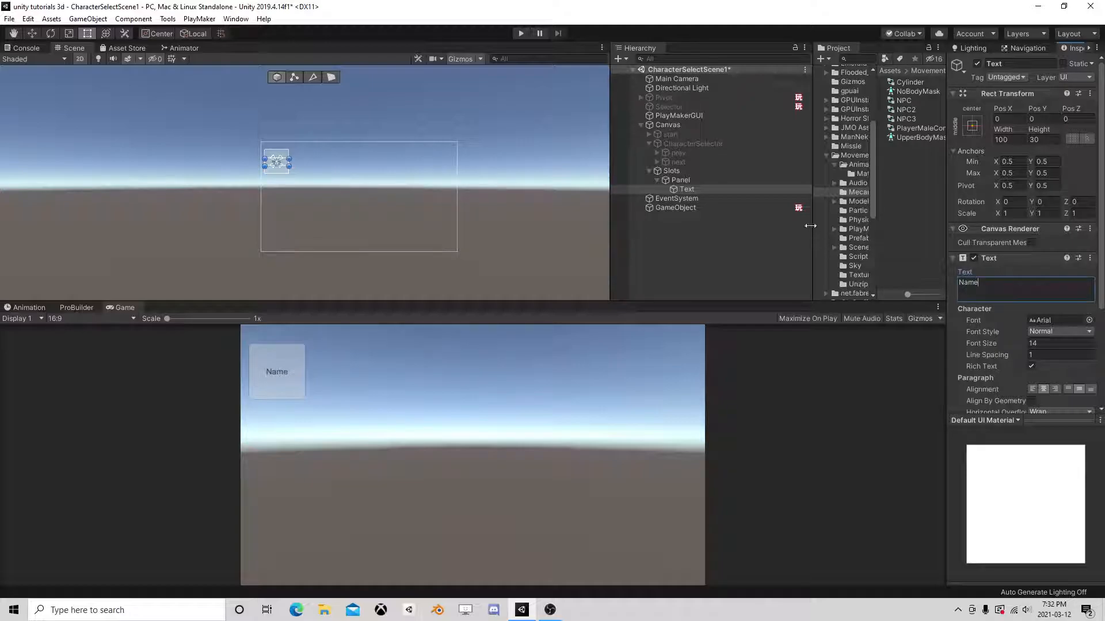
# Step: Duplicate the Name panel twice and stack the copies below the original in an evenly spaced column
pyautogui.click(680, 180)
pyautogui.click(656, 180)
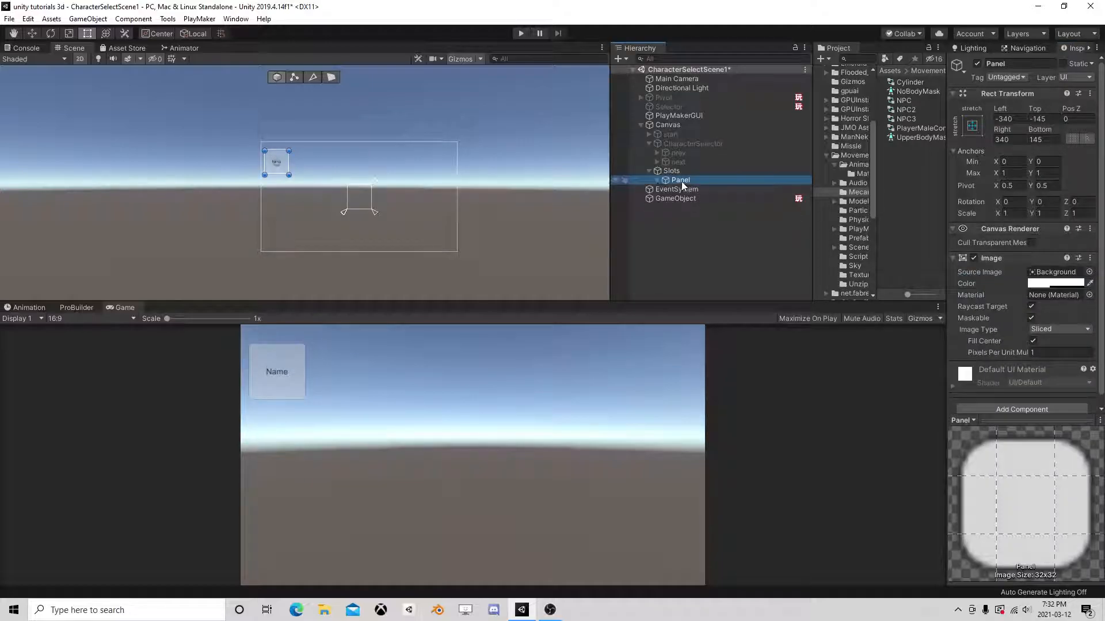
pyautogui.hotkey('ctrl', 'd')
pyautogui.click(33, 33)
pyautogui.moveTo(281, 117); pyautogui.dragTo(280, 166)
pyautogui.hotkey('ctrl', 'd')
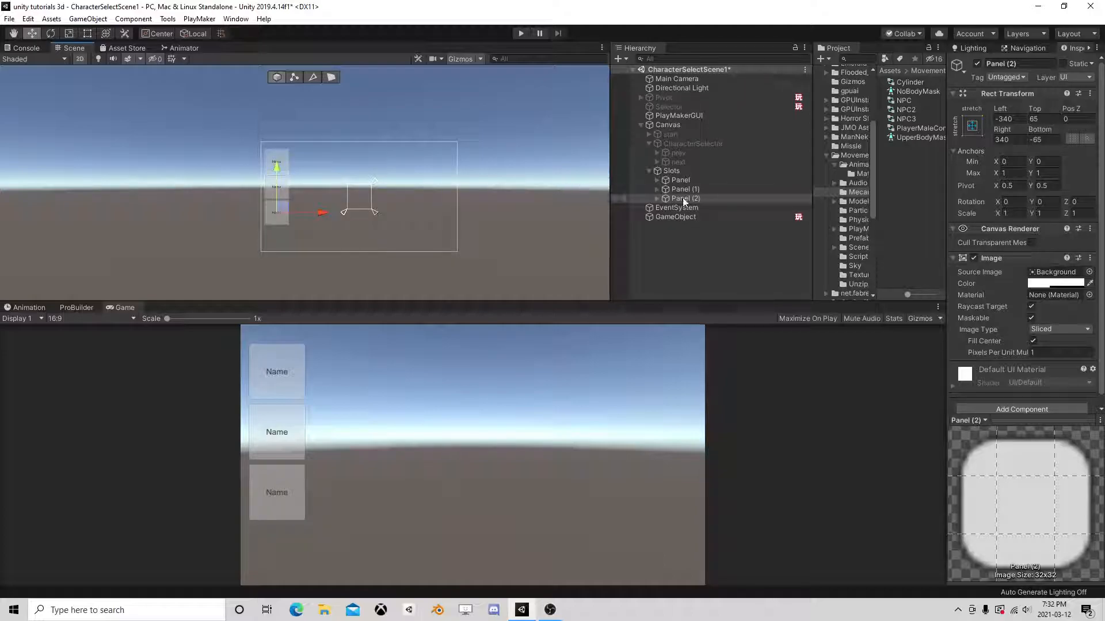
# Step: Deactivate the Slots object and collapse its child panels in the hierarchy
pyautogui.click(675, 182)
pyautogui.click(670, 171)
pyautogui.click(976, 64)
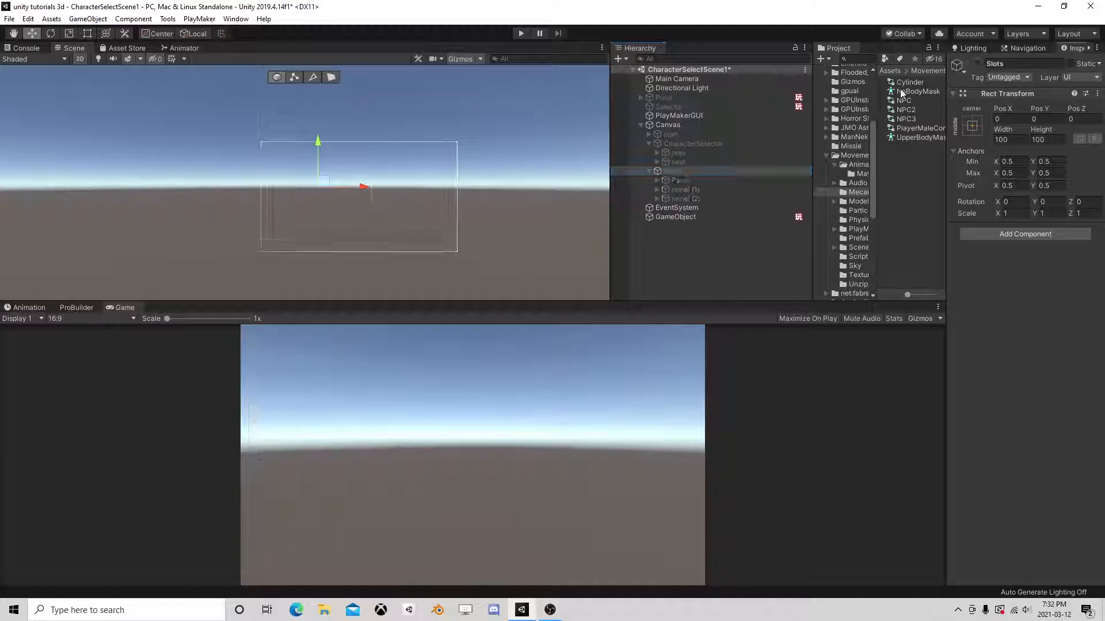
pyautogui.click(648, 171)
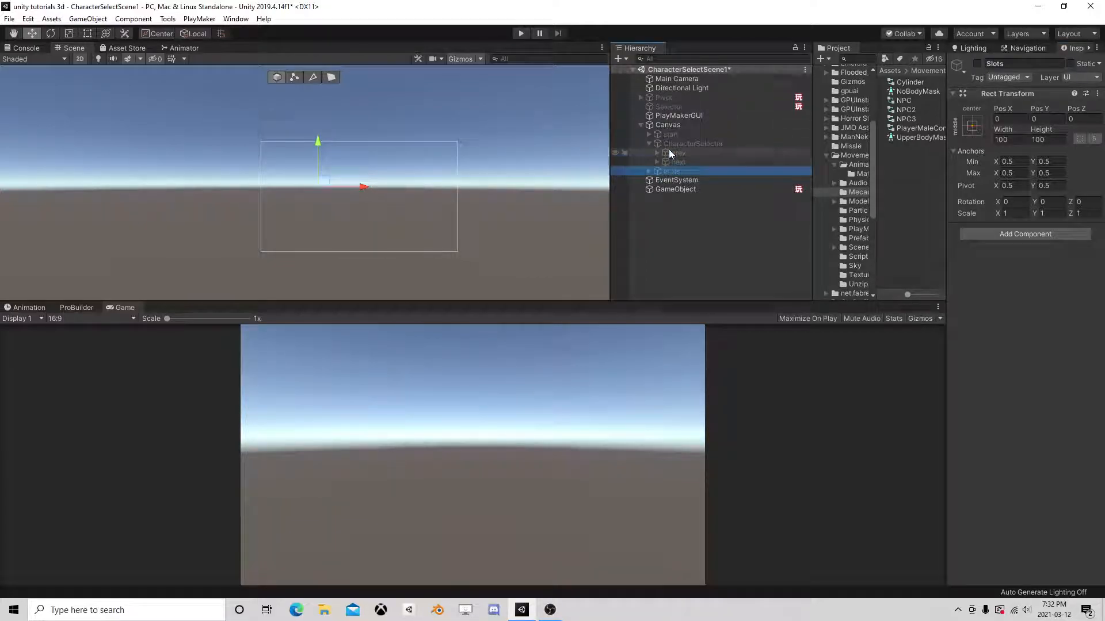
# Step: Add a PlayMakerFSM component named "Master" to the Canvas and open it in the PlayMaker editor
pyautogui.click(673, 125)
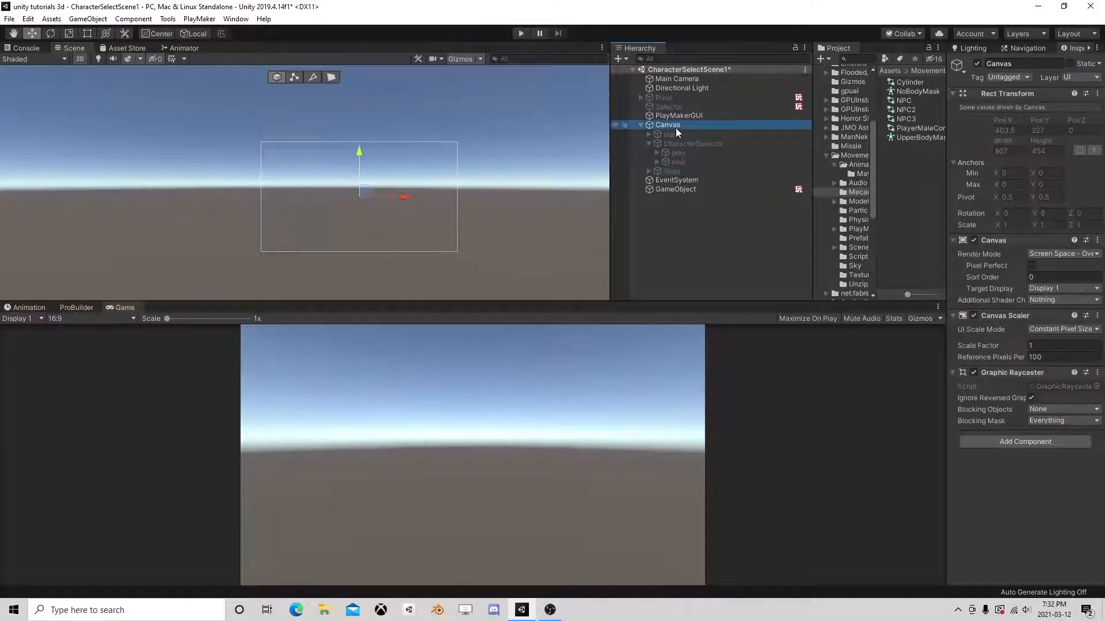
pyautogui.click(1035, 443)
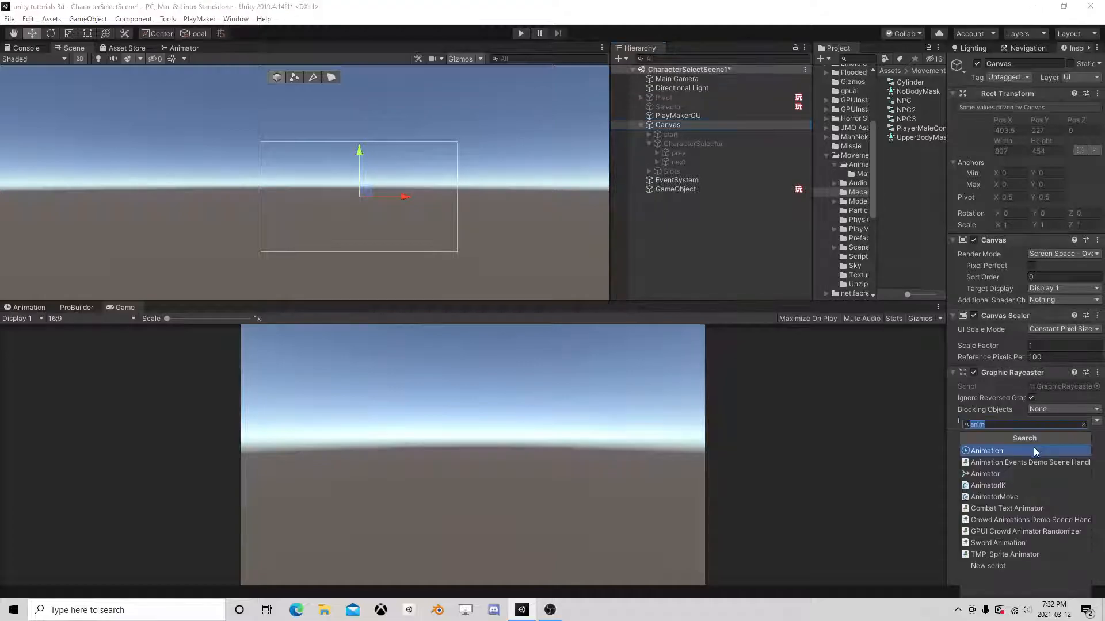
pyautogui.write('fsm')
pyautogui.click(996, 464)
pyautogui.click(1004, 452)
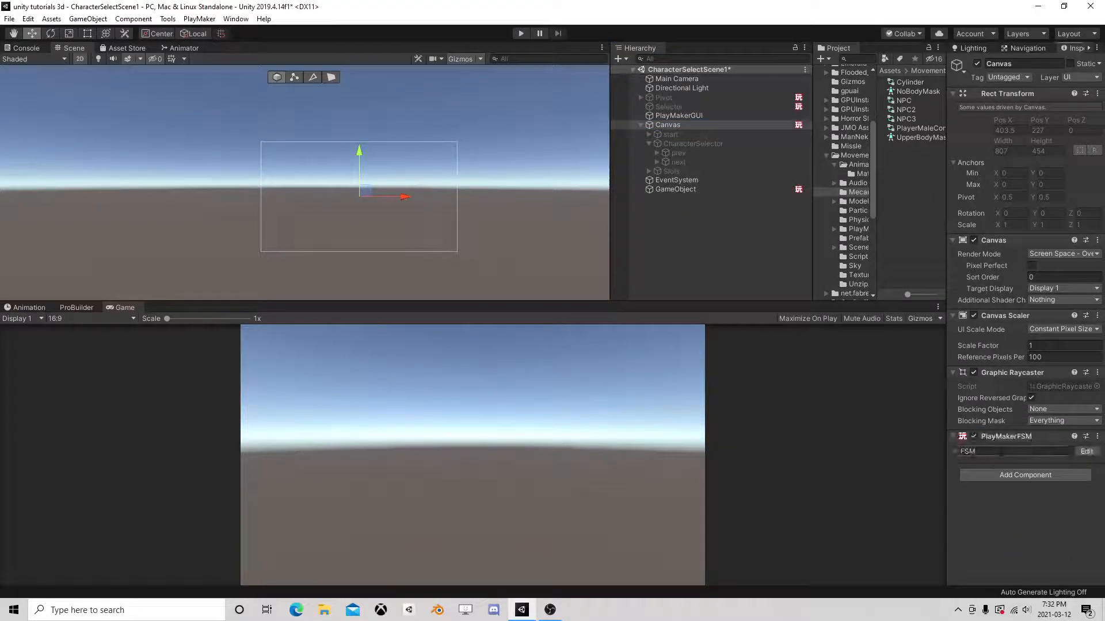
pyautogui.write('Master')
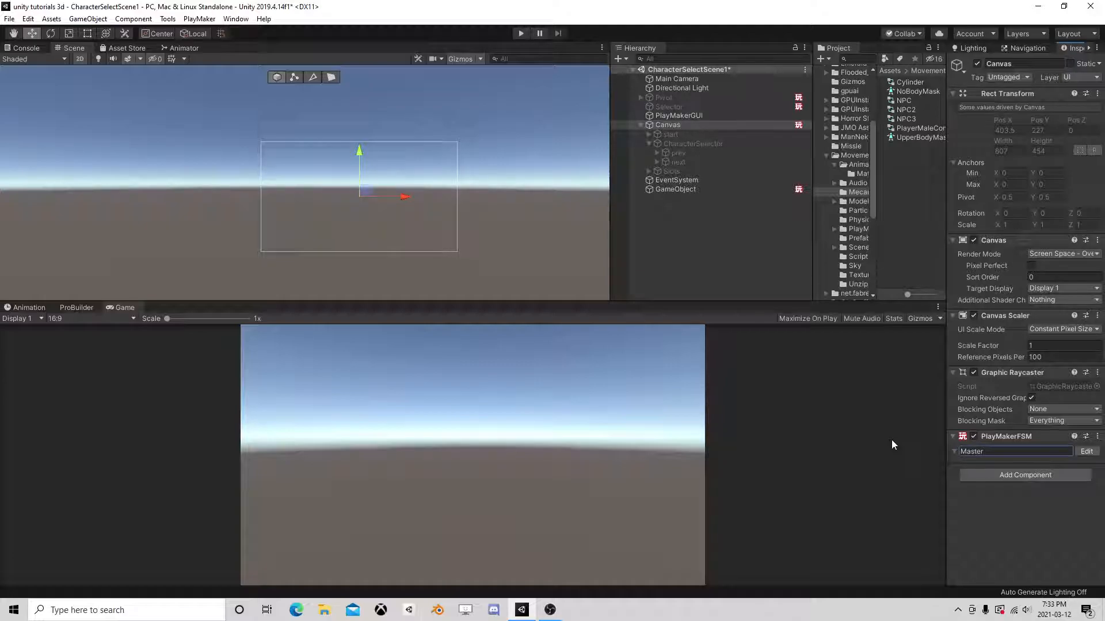
pyautogui.click(1087, 452)
pyautogui.moveTo(713, 254); pyautogui.dragTo(774, 127)
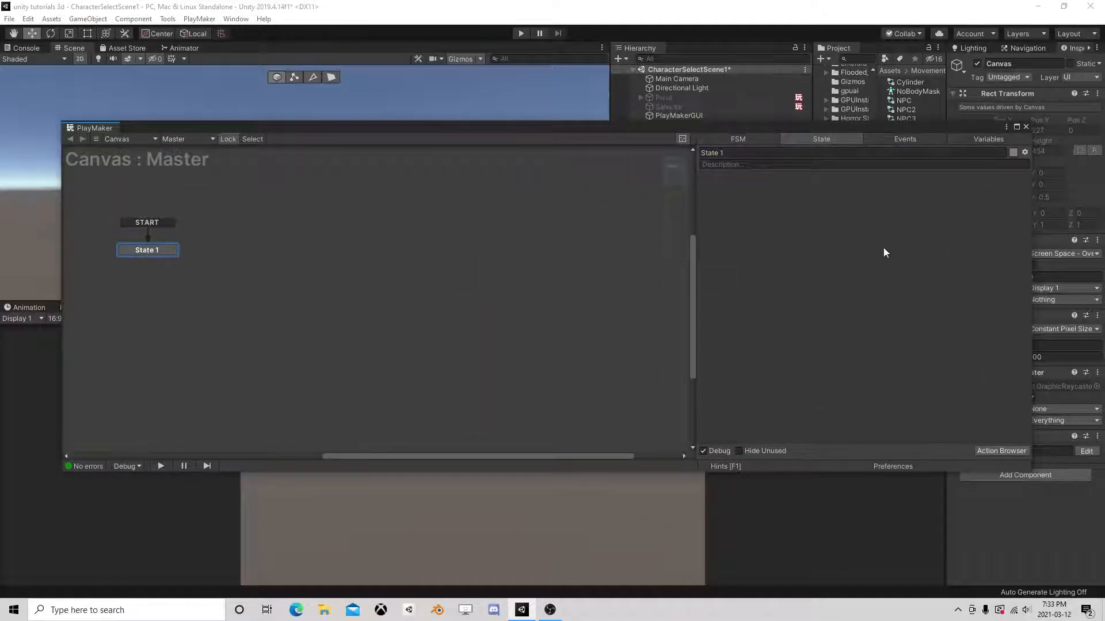
# Step: Add three PlayerPrefs Get String actions to State 1
pyautogui.click(1002, 451)
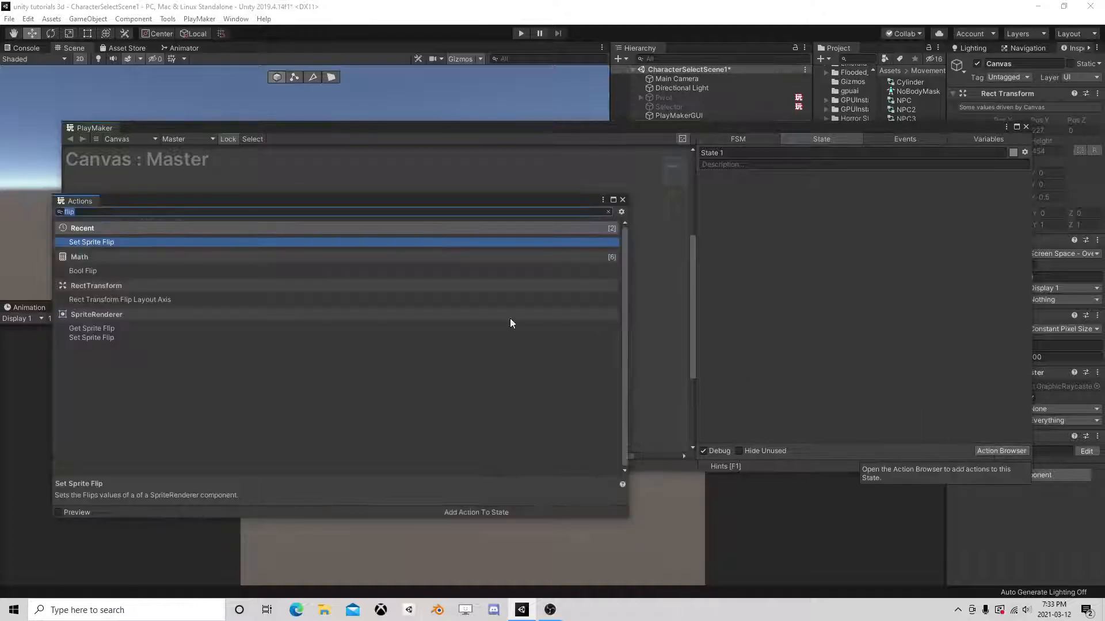
pyautogui.write('get')
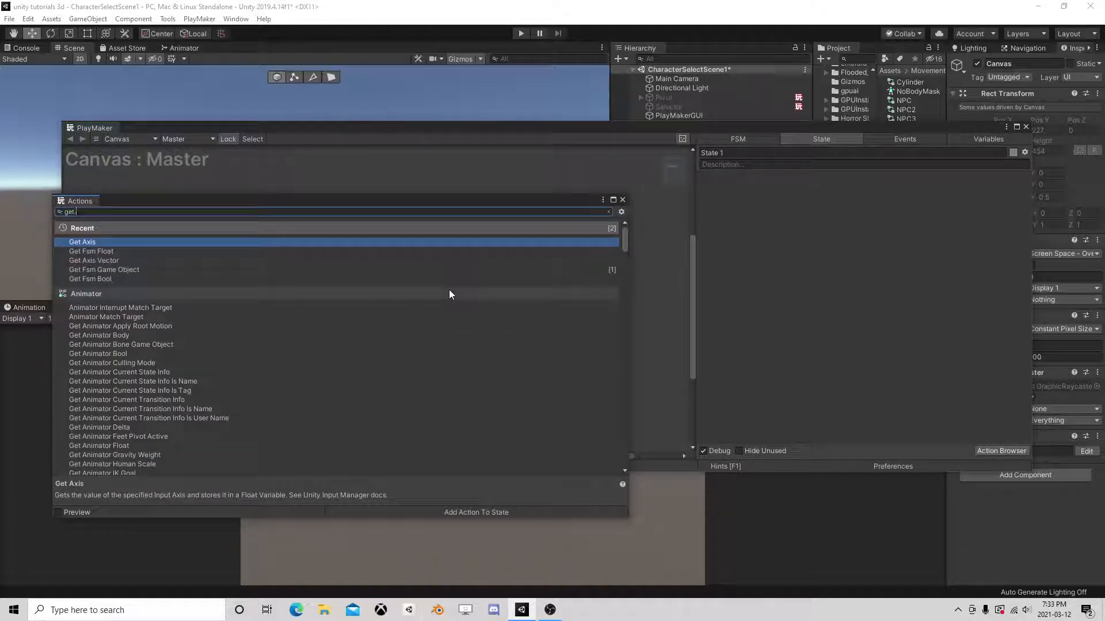
pyautogui.press('BackSpace')
pyautogui.press('BackSpace')
pyautogui.press('BackSpace')
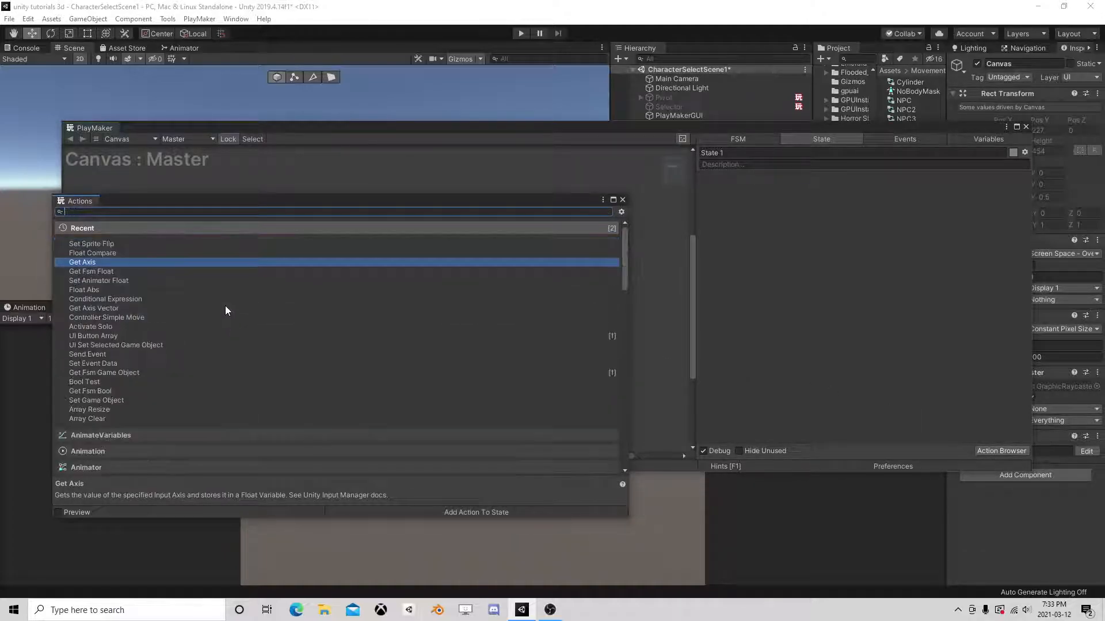
pyautogui.scroll(-8, 192, 323)
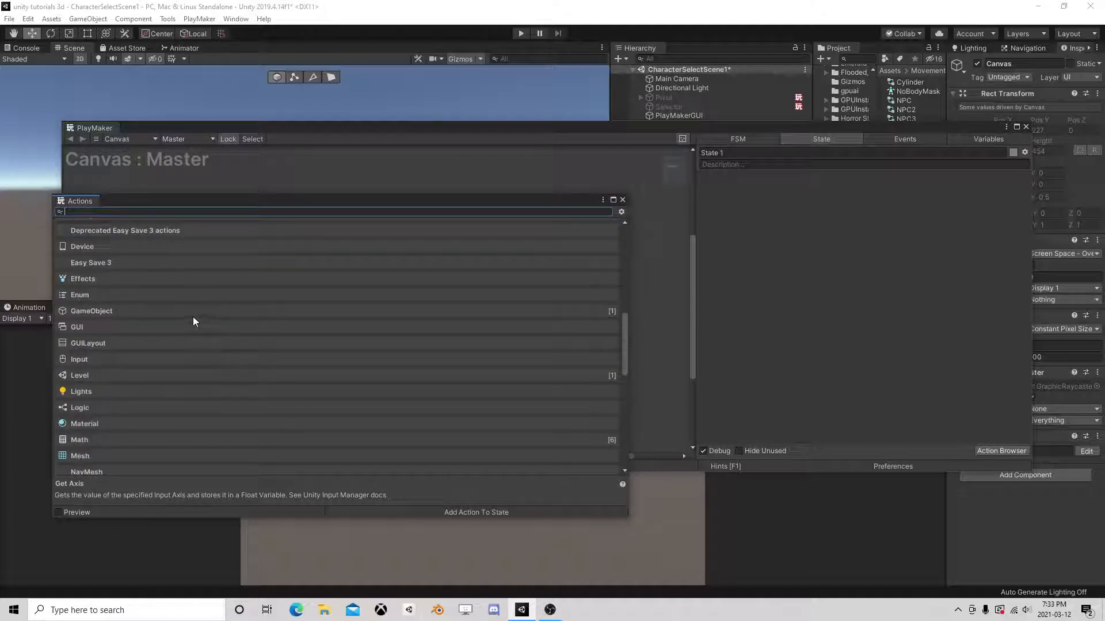
pyautogui.scroll(-5, 150, 325)
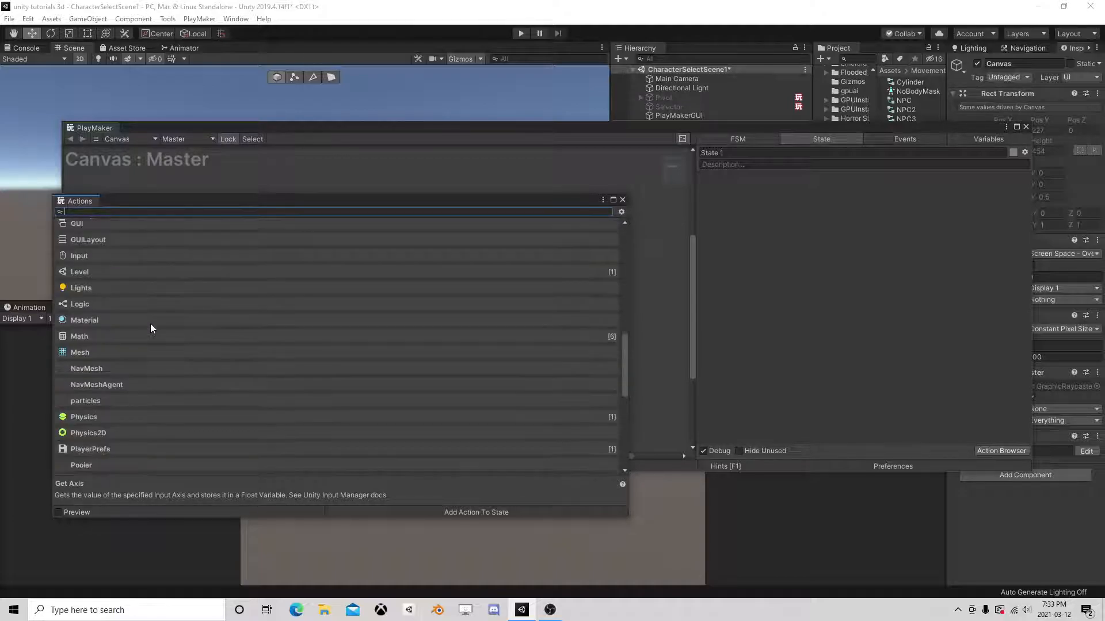
pyautogui.scroll(-3, 150, 326)
pyautogui.scroll(4, 150, 326)
pyautogui.scroll(-1, 155, 339)
pyautogui.click(90, 415)
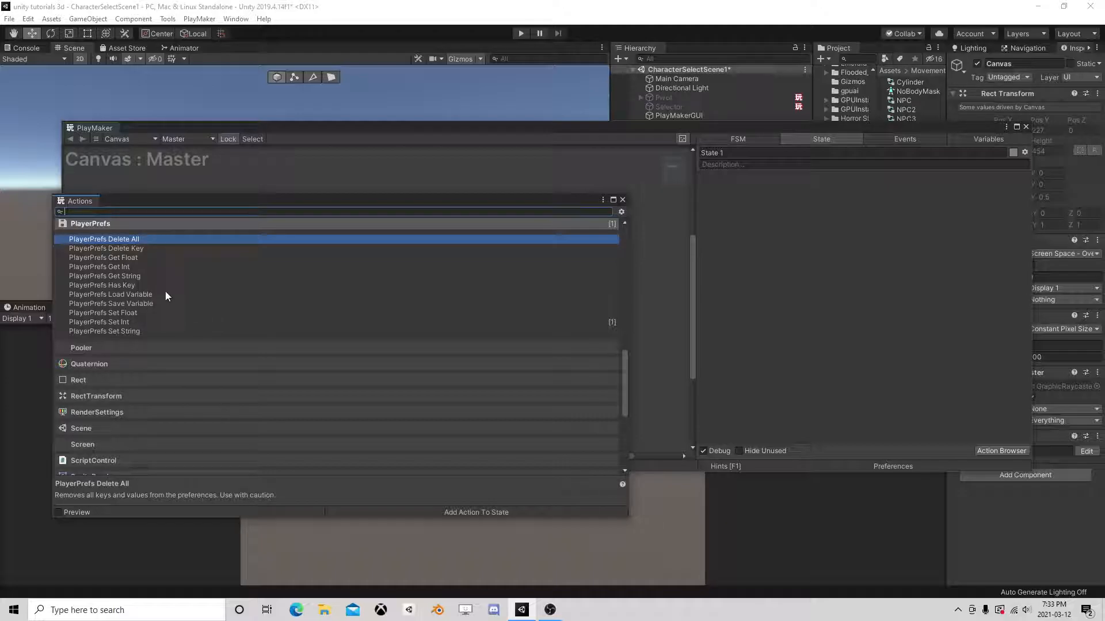
pyautogui.click(135, 276)
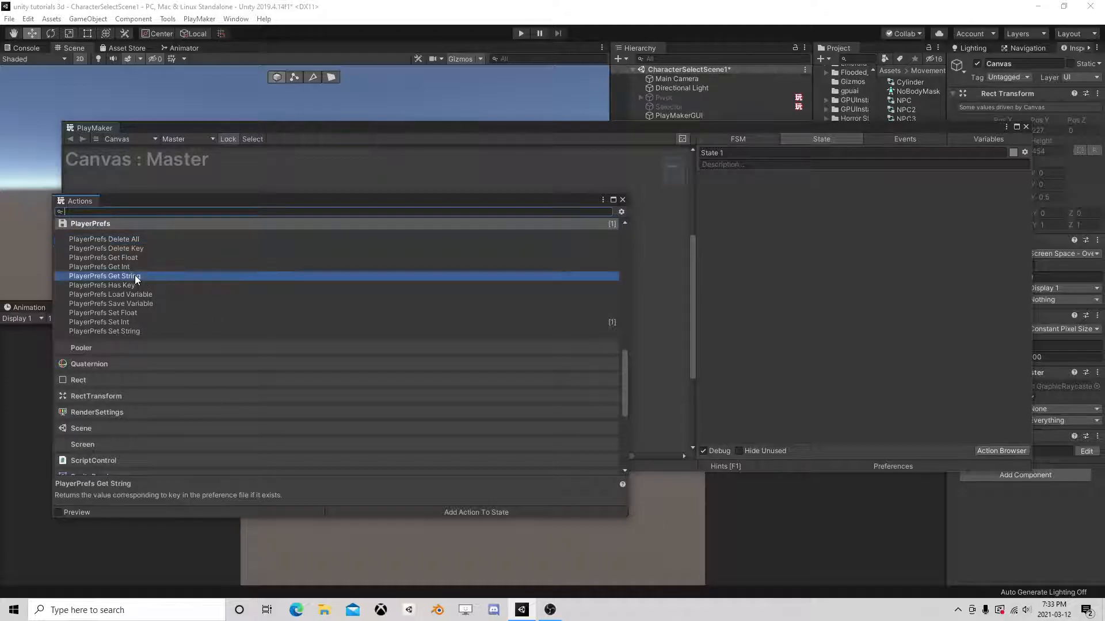
pyautogui.doubleClick(135, 276)
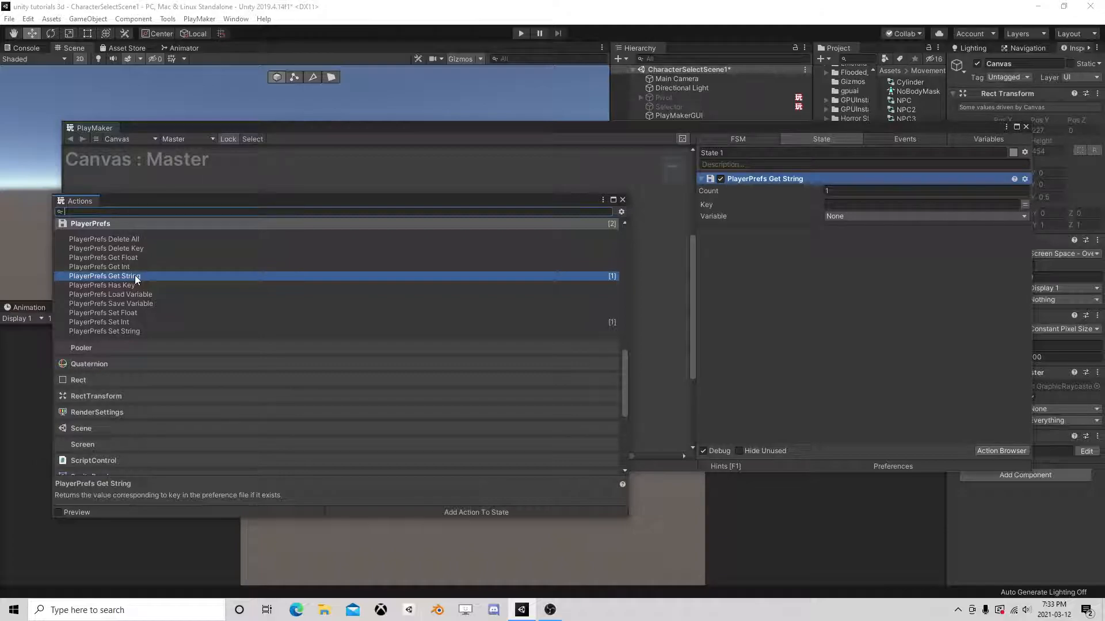
pyautogui.doubleClick(135, 276)
pyautogui.doubleClick(135, 276)
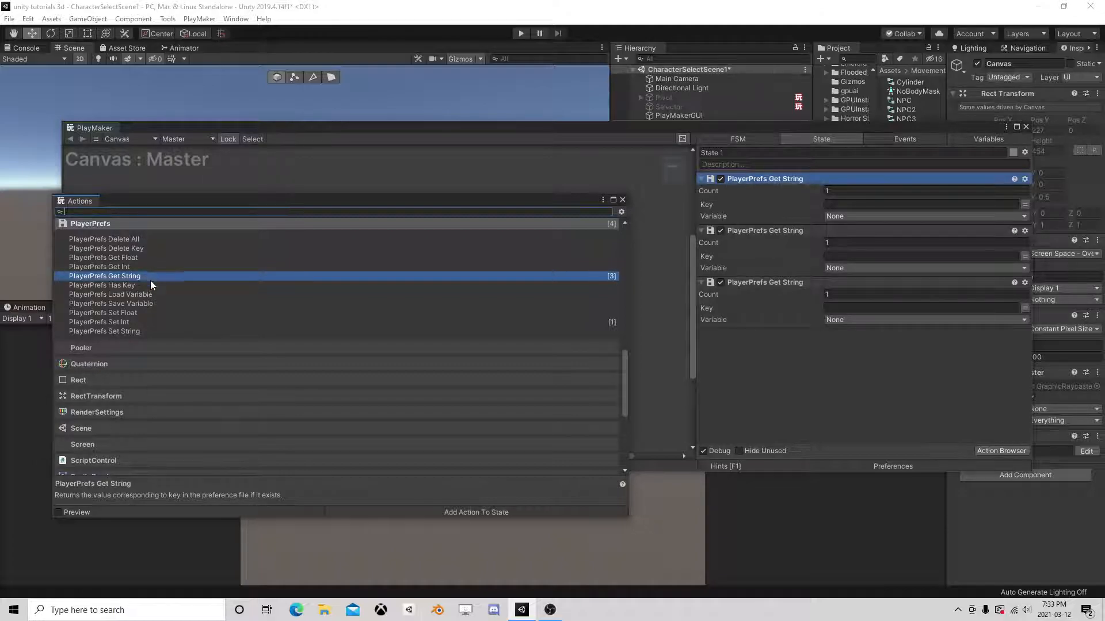
# Step: Add a PlayerPrefs Has Key action above the Get String actions in State 1 and close the action browser
pyautogui.click(130, 284)
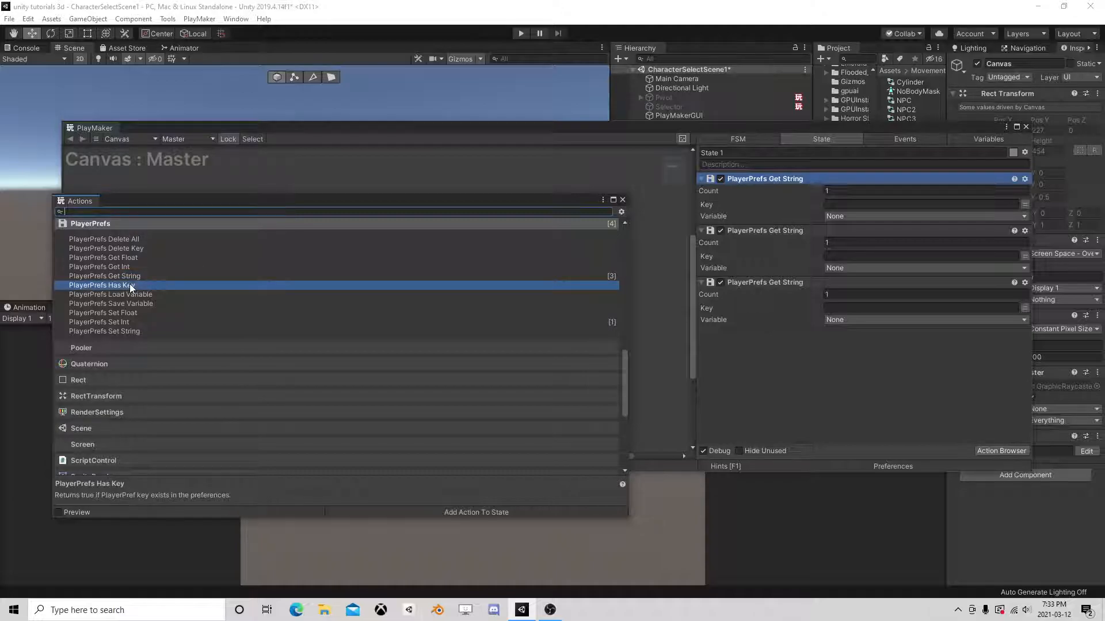
pyautogui.doubleClick(129, 284)
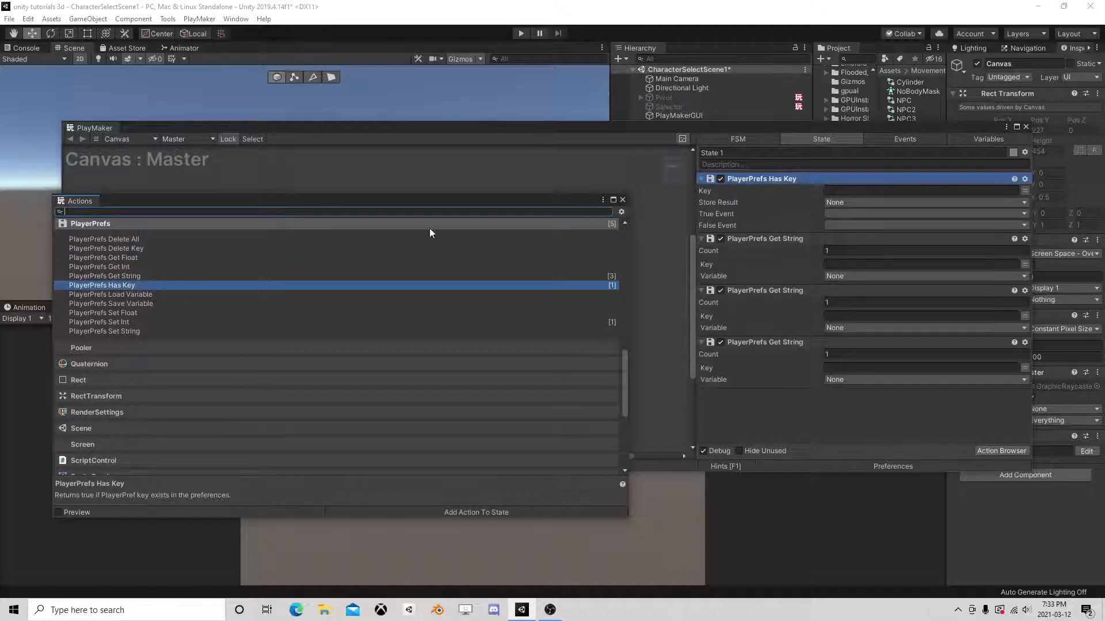
pyautogui.click(620, 199)
# Step: Set the Has Key action's key to Slot1Name and create a new event GetName1 as its True Event
pyautogui.click(855, 193)
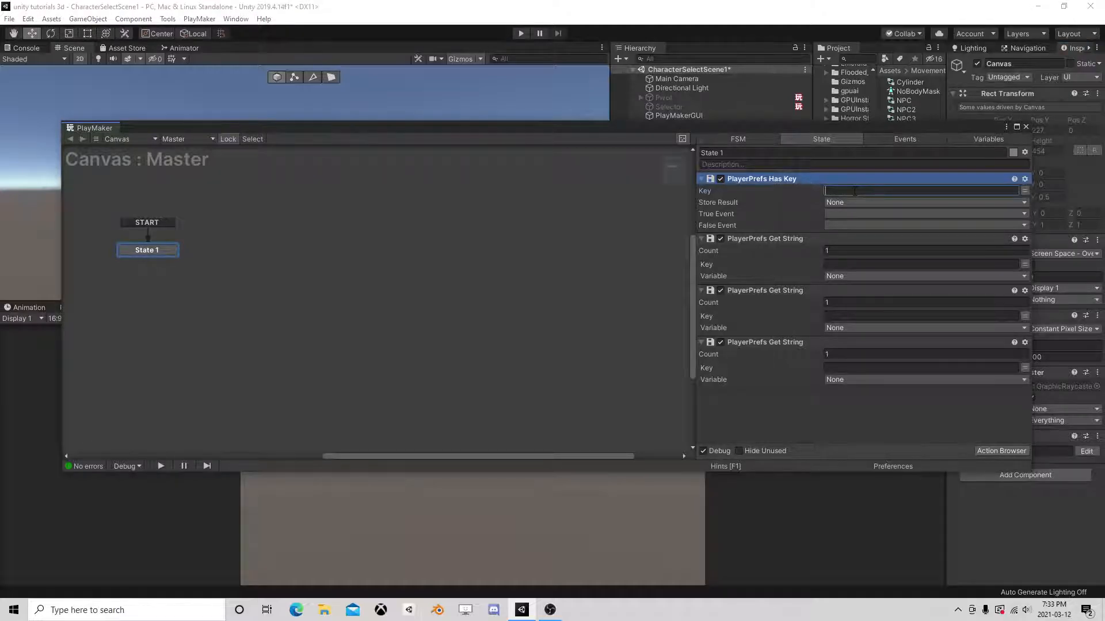
pyautogui.write('Slot1Name')
pyautogui.click(833, 215)
pyautogui.click(863, 284)
pyautogui.write('GetN')
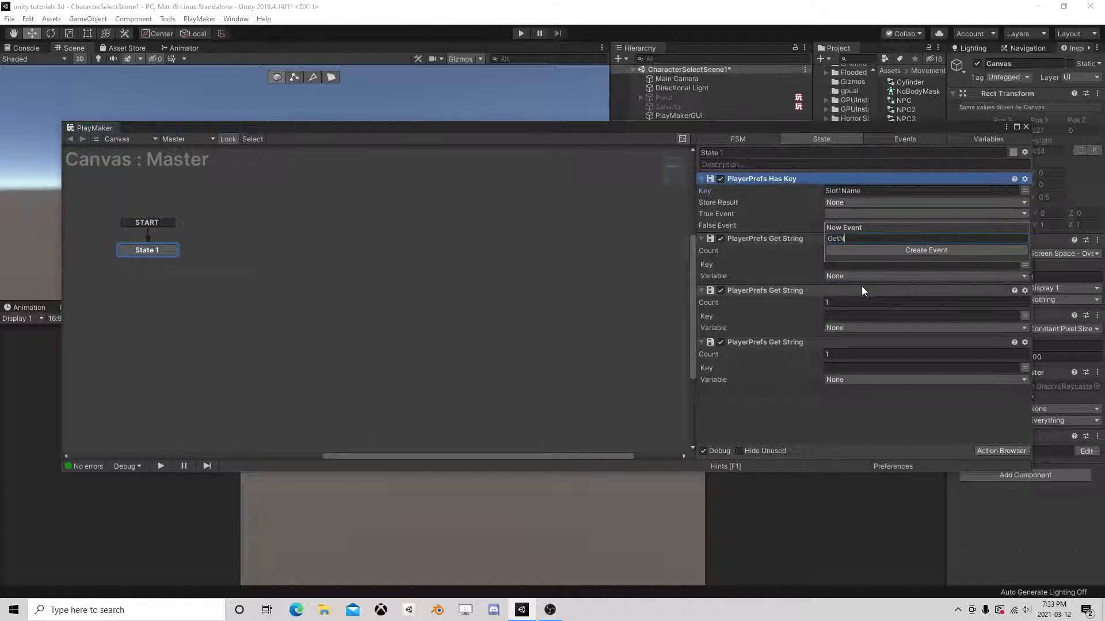
pyautogui.write('ame1')
pyautogui.press('Return')
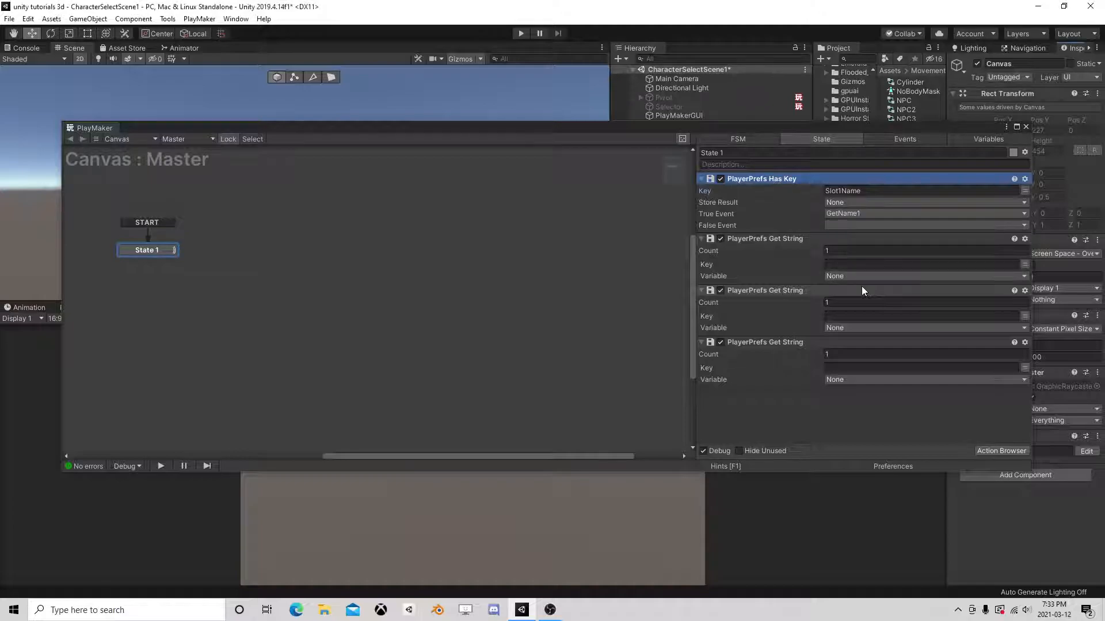
# Step: Link a GetName1 transition from State 1 to a new State 2 and move one Get String action into State 2
pyautogui.rightClick(162, 251)
pyautogui.moveTo(207, 256)
pyautogui.click(340, 257)
pyautogui.rightClick(236, 253)
pyautogui.click(246, 260)
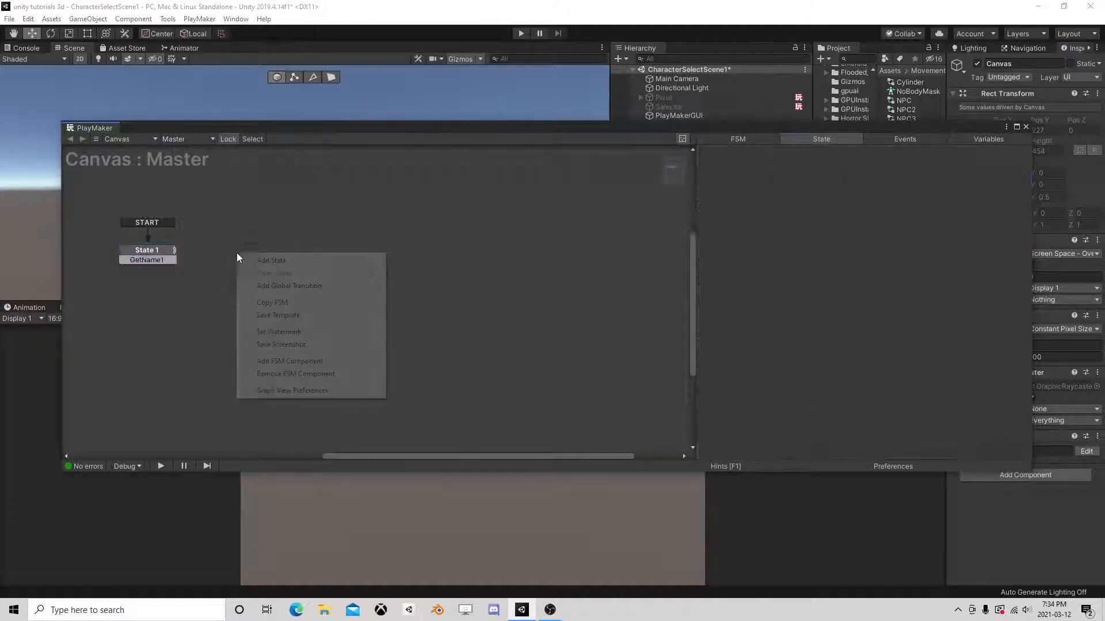
pyautogui.moveTo(165, 259); pyautogui.dragTo(254, 257)
pyautogui.click(254, 258)
pyautogui.click(159, 256)
pyautogui.moveTo(772, 240); pyautogui.dragTo(257, 258)
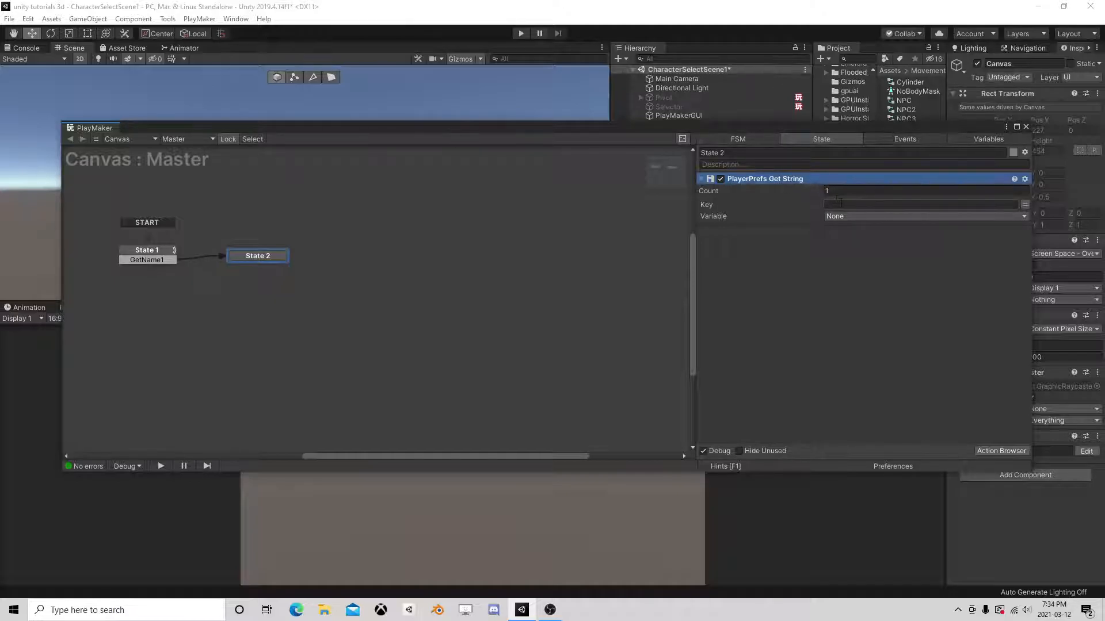
# Step: Copy the Slot1Name key from State 1 into State 2's Get String action and store its result in a new variable Name1
pyautogui.click(877, 203)
pyautogui.click(157, 248)
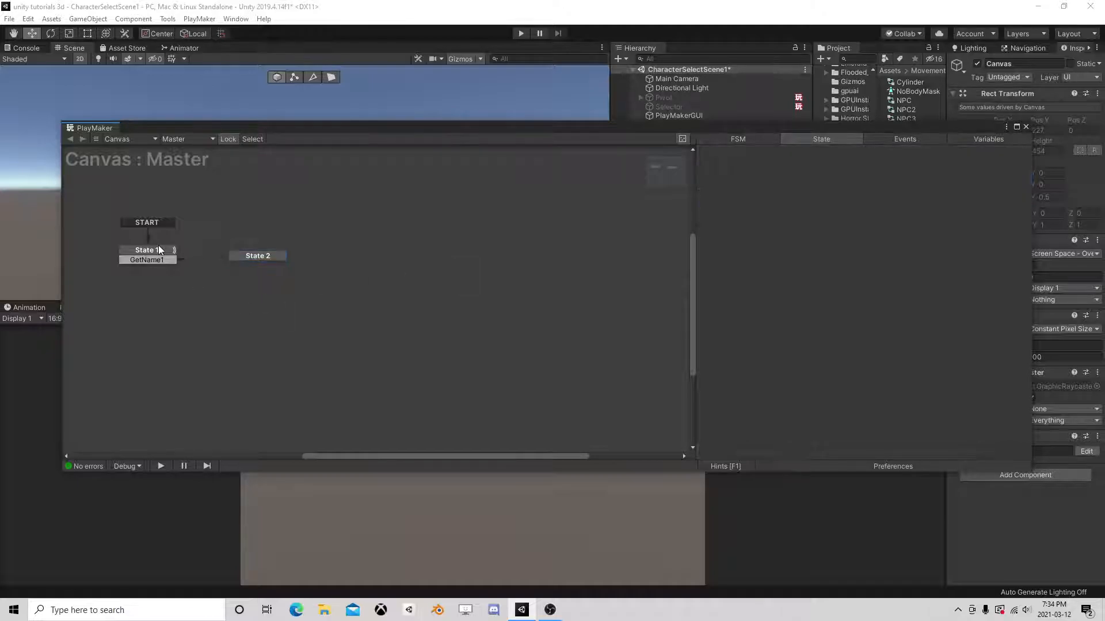
pyautogui.click(844, 191)
pyautogui.hotkey('ctrl', 'c')
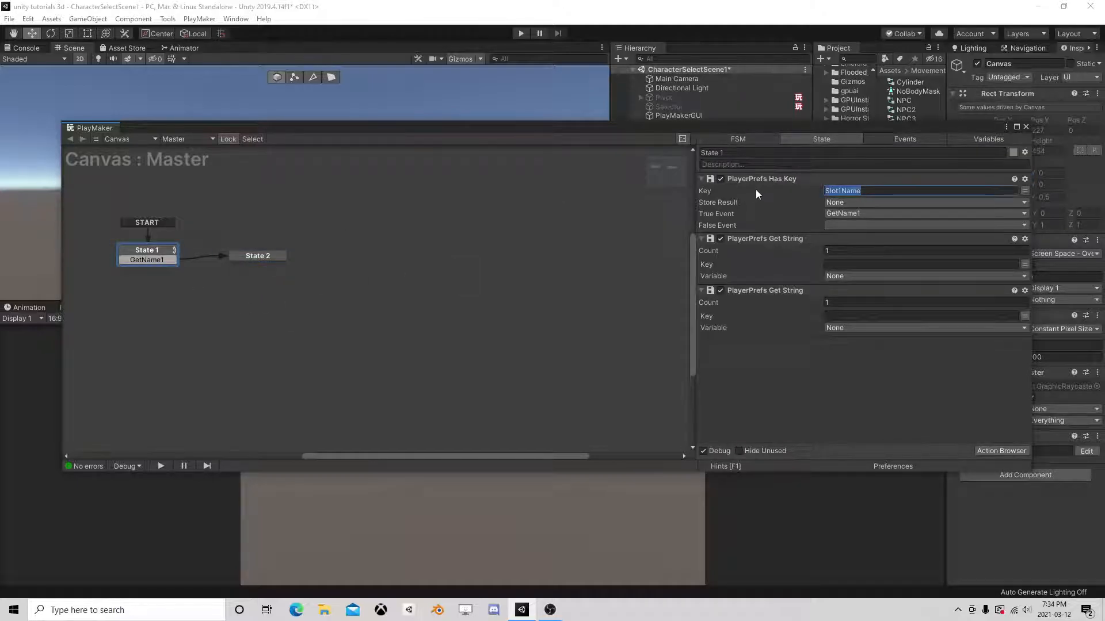
pyautogui.click(258, 259)
pyautogui.click(855, 203)
pyautogui.hotkey('ctrl', 'v')
pyautogui.click(857, 216)
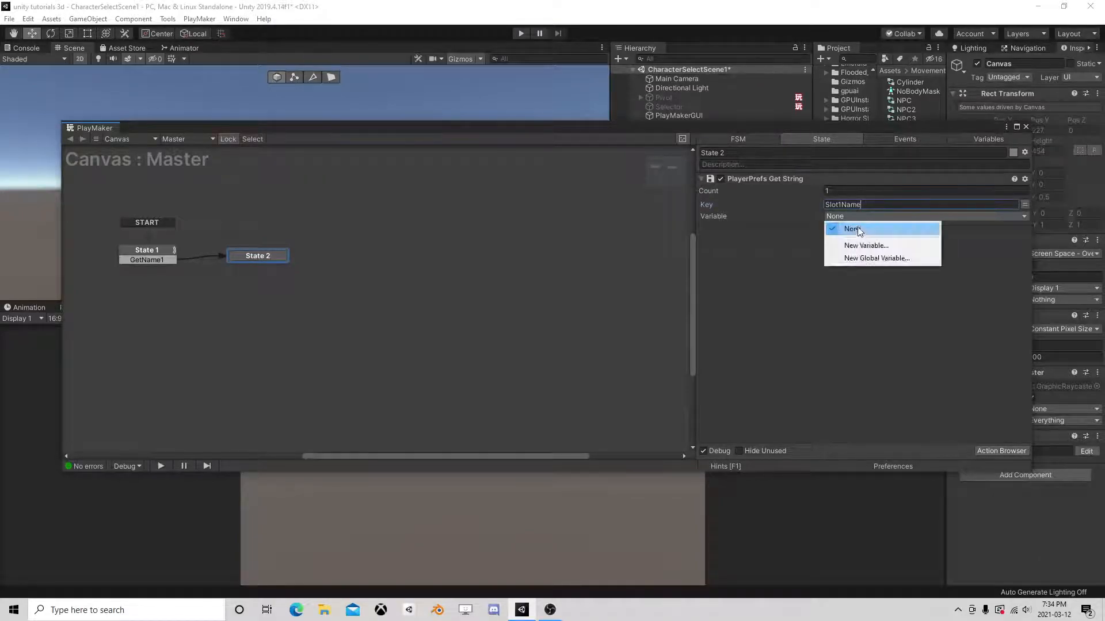
pyautogui.click(863, 243)
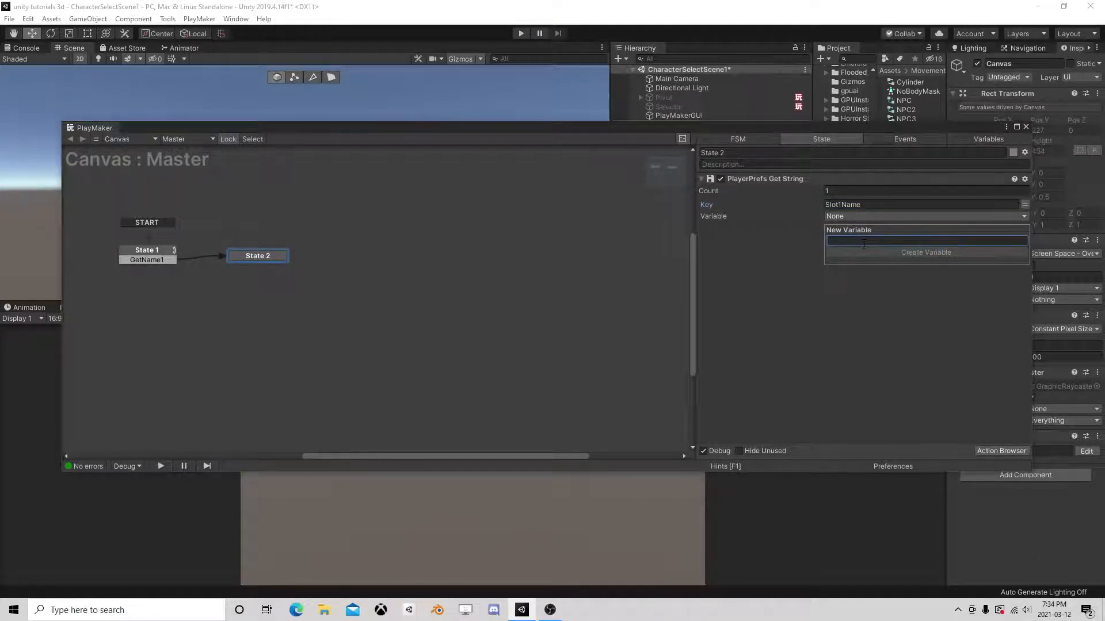
pyautogui.write('Name1')
pyautogui.press('Return')
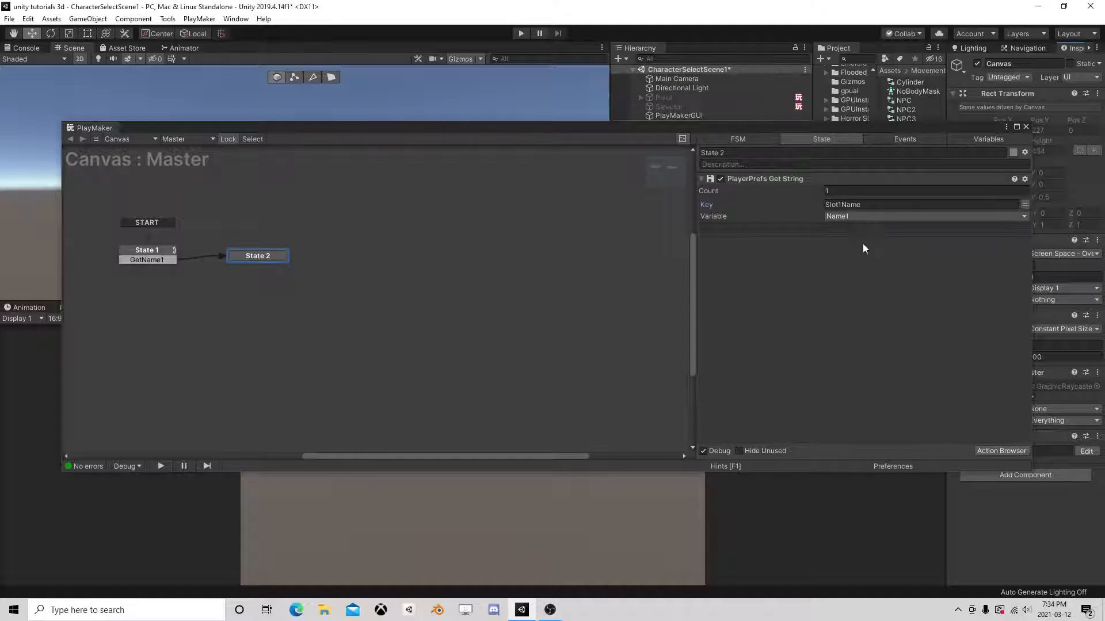
# Step: Add a FINISHED transition to State 2
pyautogui.rightClick(246, 256)
pyautogui.moveTo(287, 261)
pyautogui.click(426, 274)
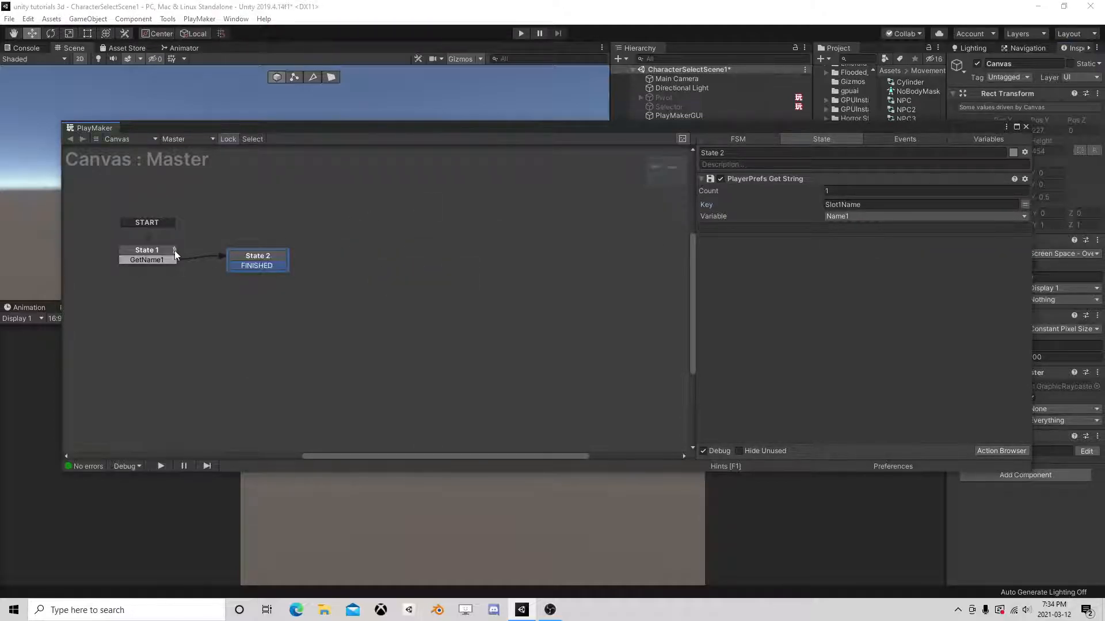
# Step: Copy State 1 and State 2 together and paste the pair twice below the originals
pyautogui.click(159, 257)
pyautogui.moveTo(92, 237); pyautogui.dragTo(317, 296)
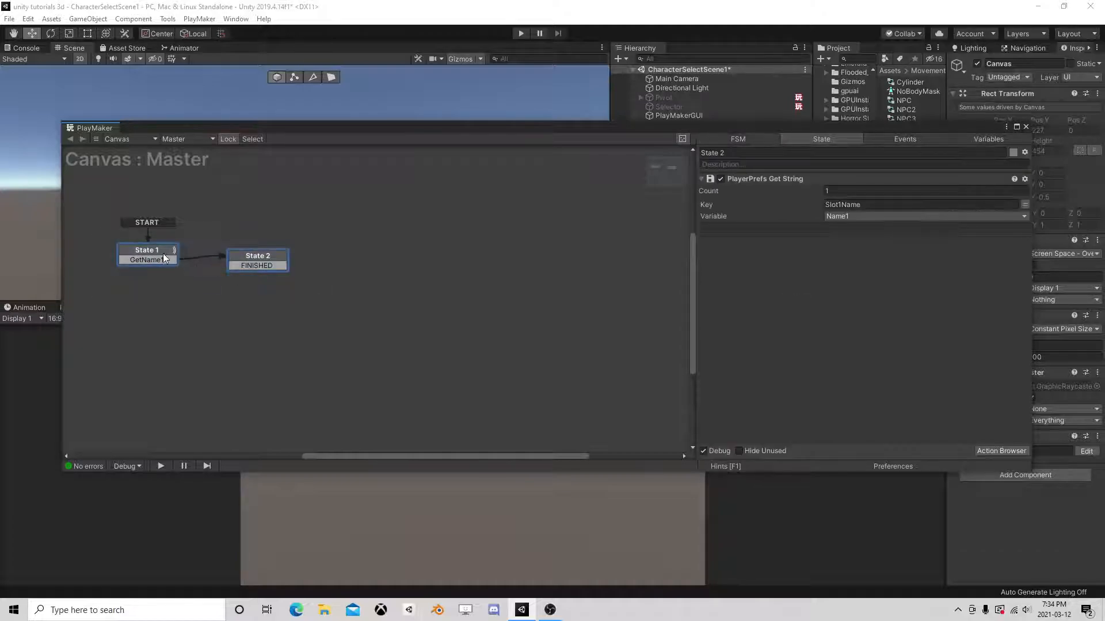
pyautogui.rightClick(160, 253)
pyautogui.click(196, 316)
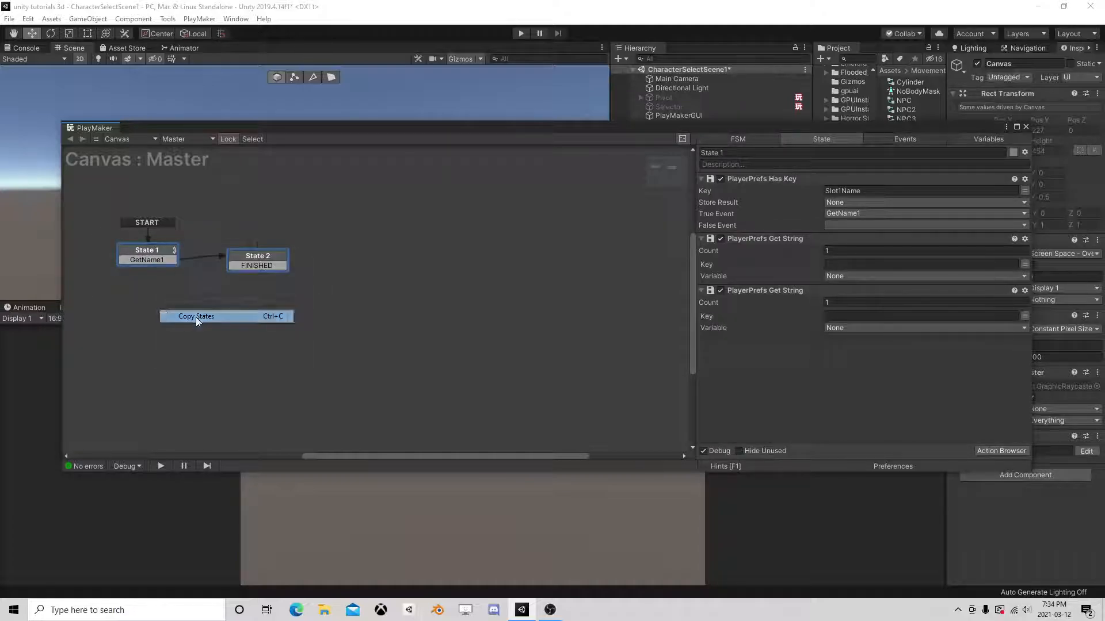
pyautogui.rightClick(123, 285)
pyautogui.click(149, 307)
pyautogui.rightClick(126, 325)
pyautogui.click(154, 345)
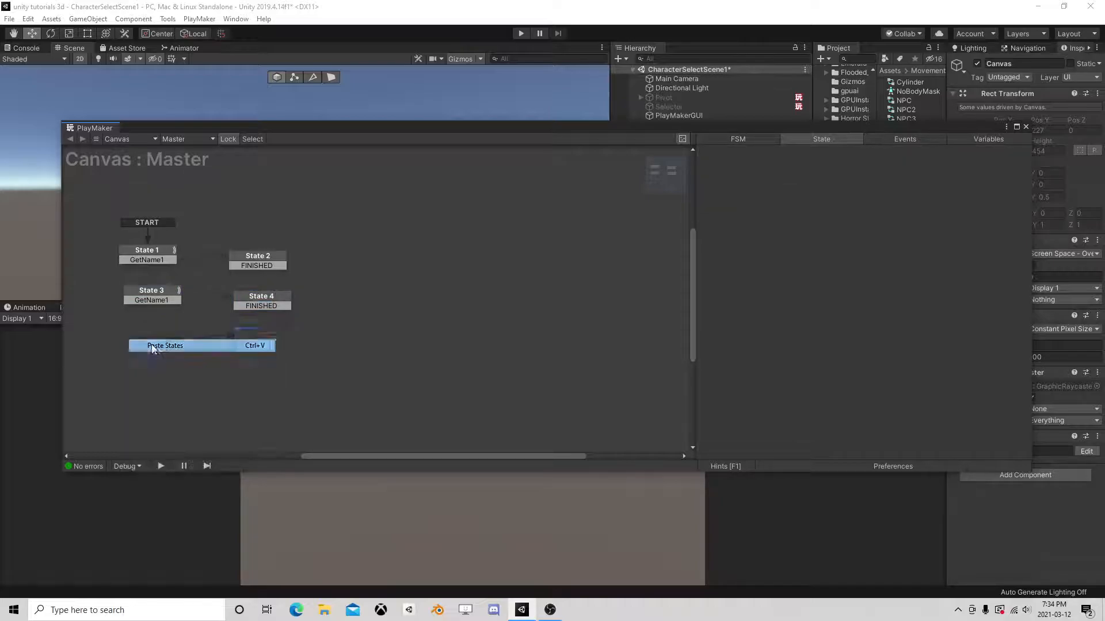
# Step: Connect State 2's FINISHED transition to State 3 and State 4's to State 5, and remove the FINISHED transition from State 6
pyautogui.moveTo(158, 328); pyautogui.dragTo(160, 291)
pyautogui.moveTo(248, 266); pyautogui.dragTo(260, 303)
pyautogui.moveTo(164, 332); pyautogui.dragTo(245, 341)
pyautogui.rightClick(245, 341)
pyautogui.click(282, 504)
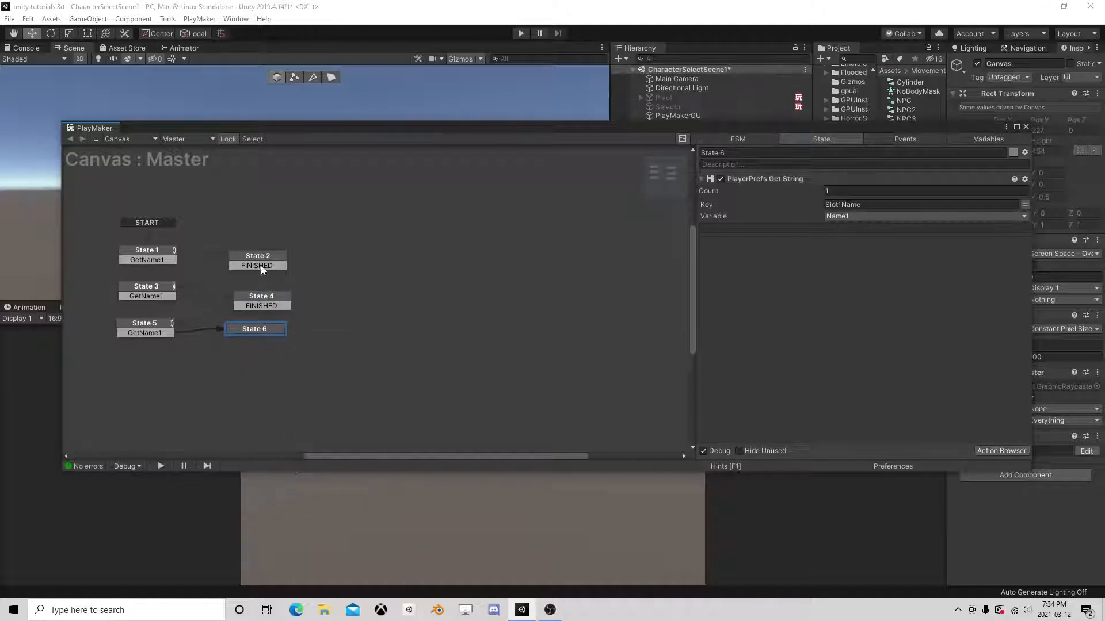
# Step: Change the Has Key action's key in State 3 to Slot2Name
pyautogui.click(262, 256)
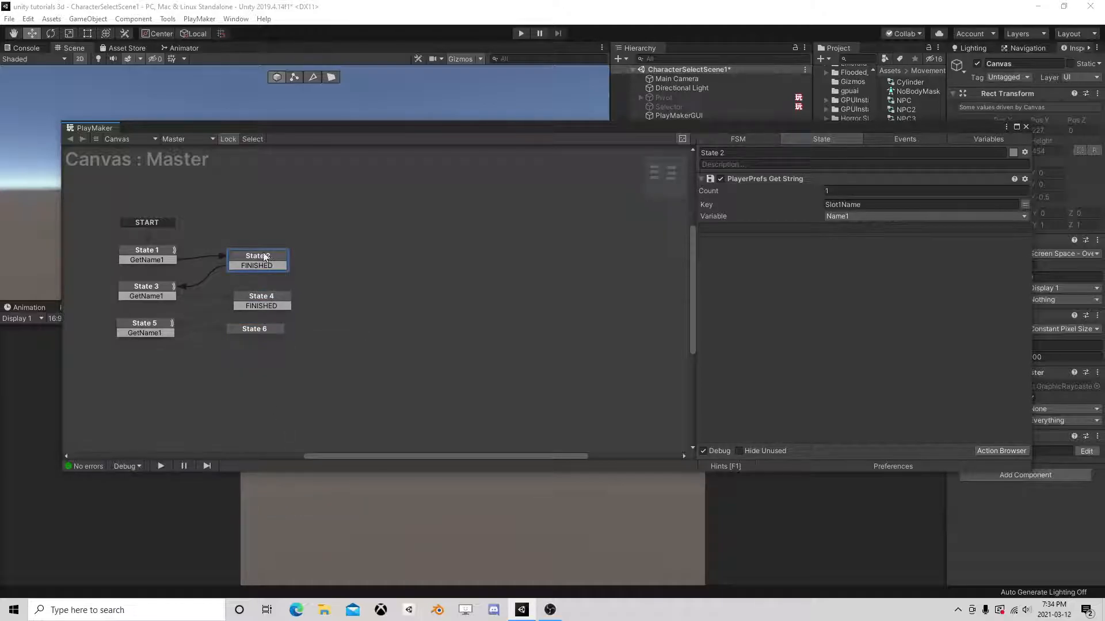
pyautogui.click(147, 287)
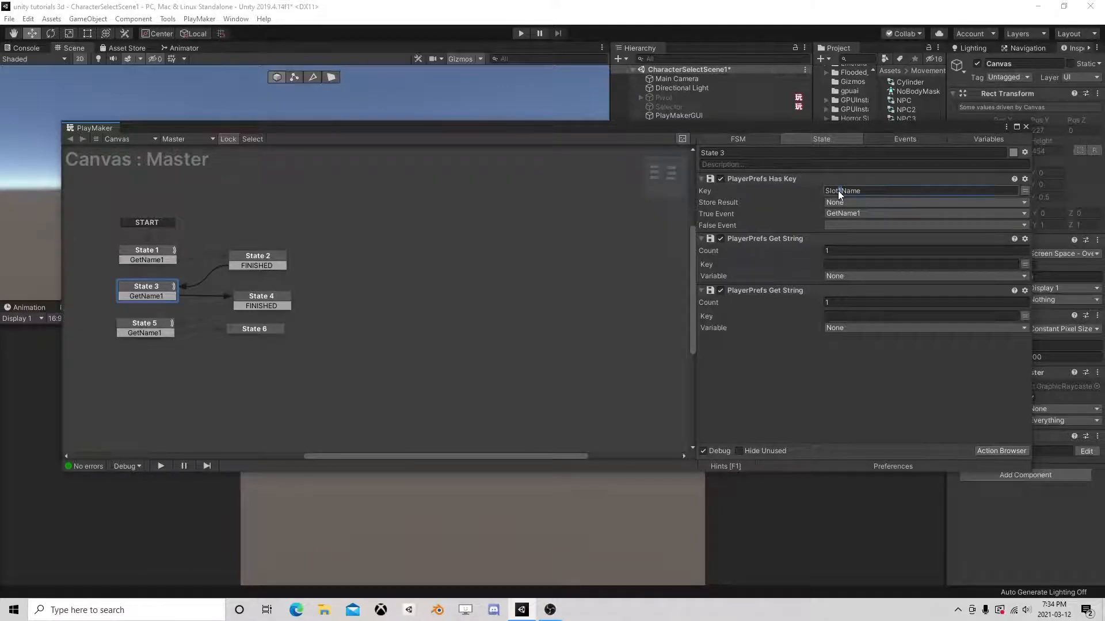
pyautogui.write('2')
# Step: Set State 4's PlayerPrefs Get String key to Slot2Name and store the string in a new variable named Name2
pyautogui.click(264, 300)
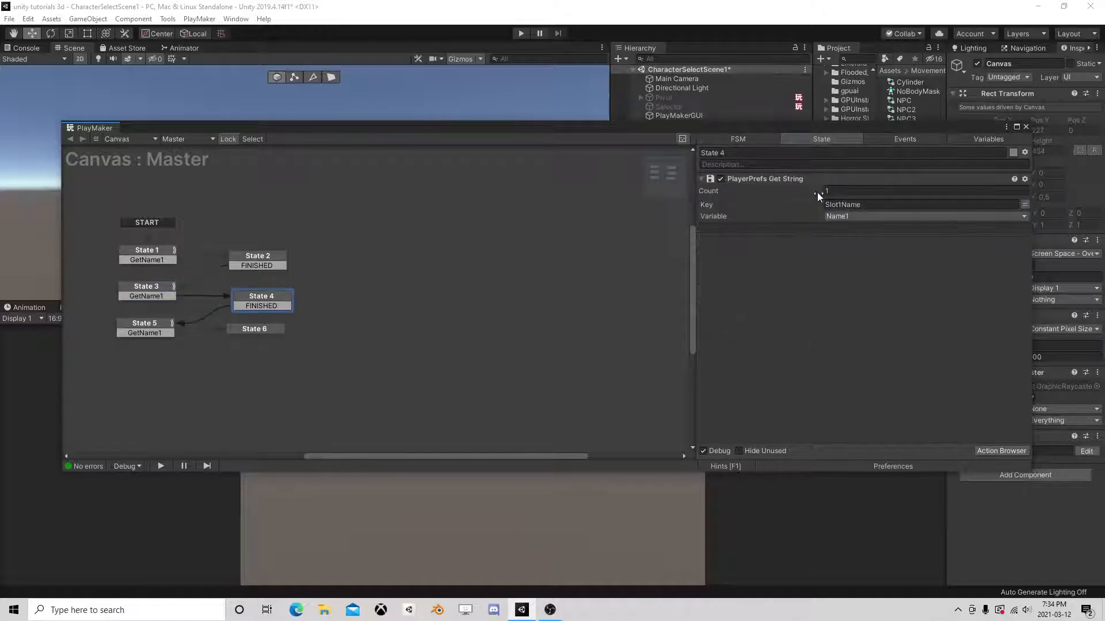
pyautogui.click(842, 204)
pyautogui.write('2')
pyautogui.click(851, 218)
pyautogui.click(857, 258)
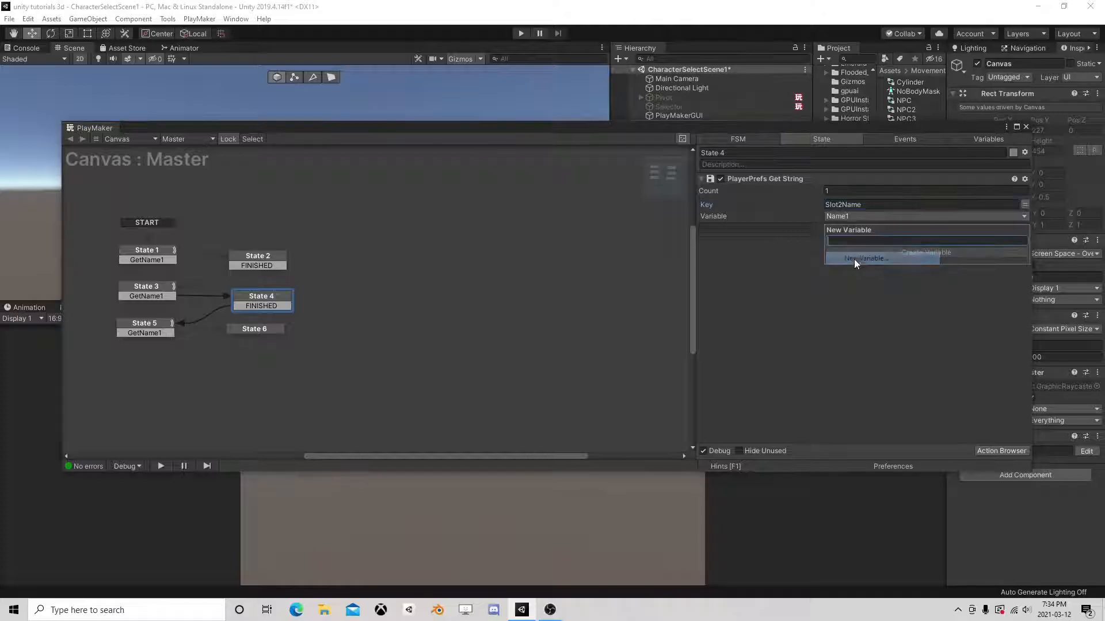
pyautogui.write('Name2')
pyautogui.press('Return')
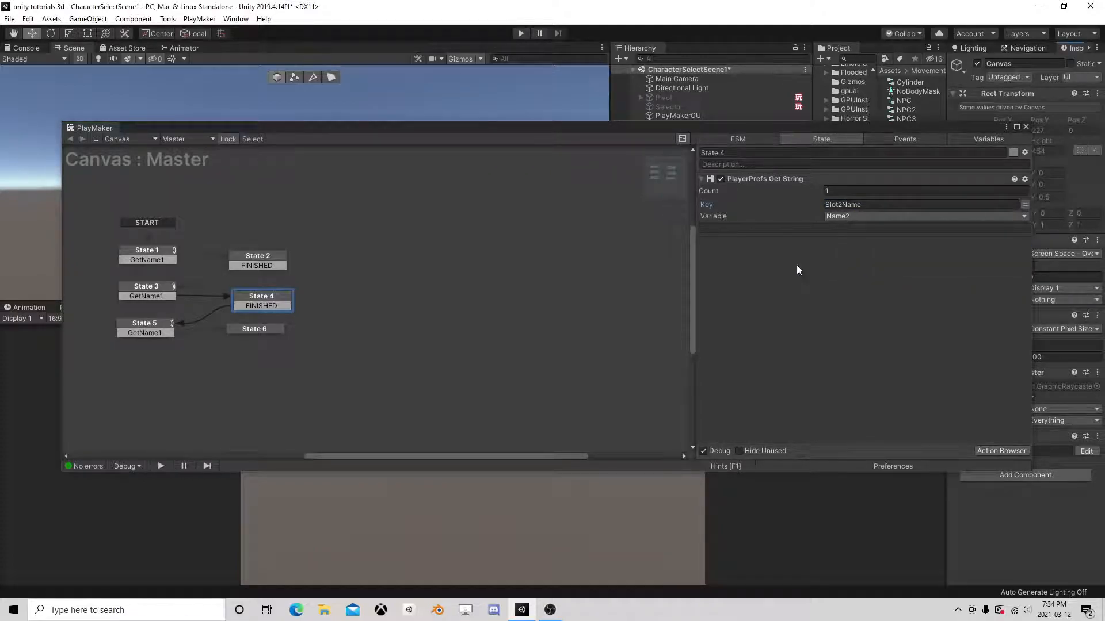
# Step: Change the key to Slot3Name in State 5's Has Key action and State 6's Get String action
pyautogui.click(145, 324)
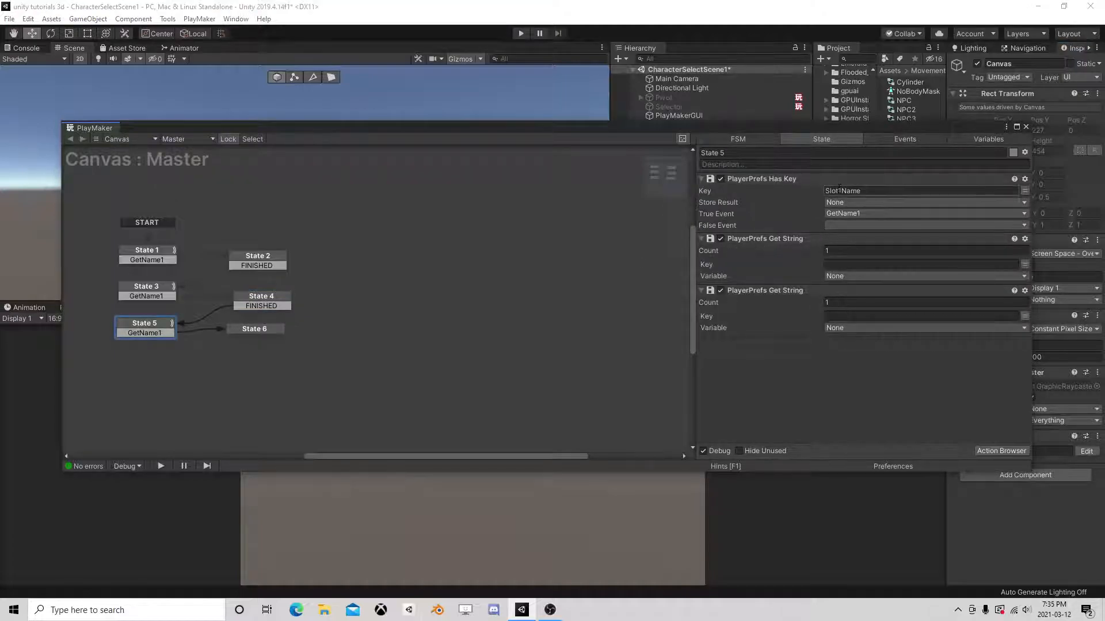
pyautogui.write('3')
pyautogui.click(240, 328)
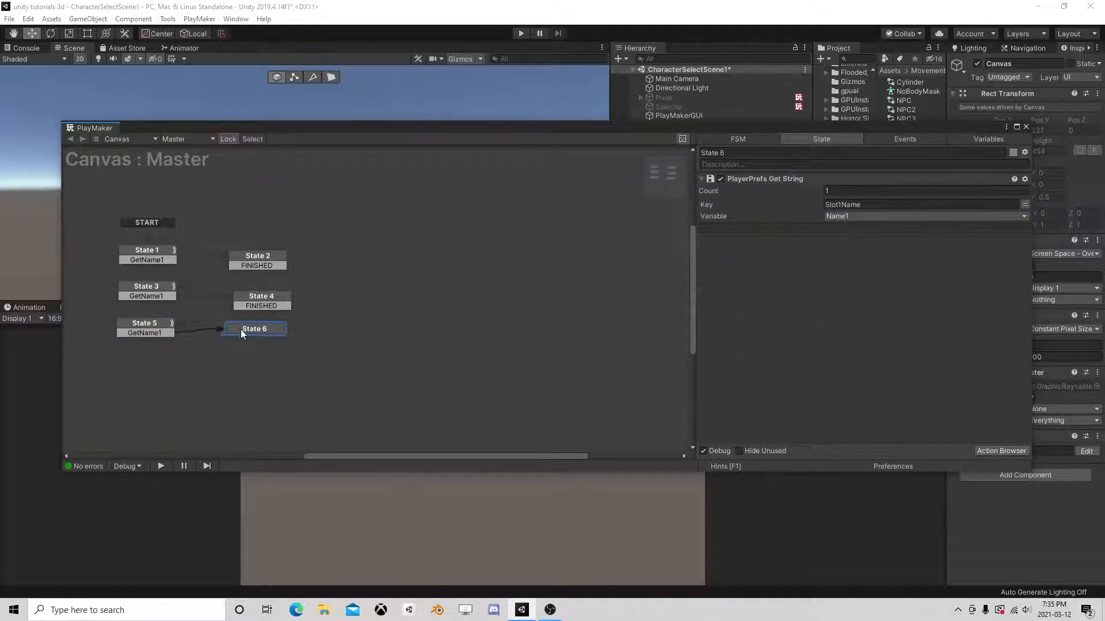
pyautogui.click(839, 204)
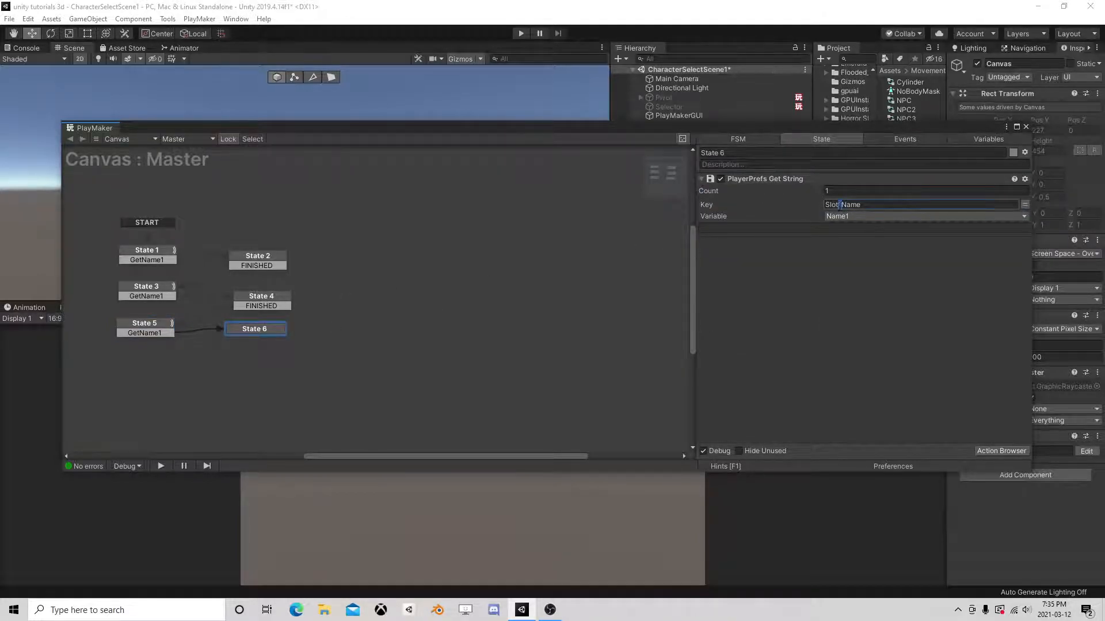
pyautogui.press('BackSpace')
pyautogui.write('3')
# Step: Store State 6's string in a new variable named Name3
pyautogui.click(847, 216)
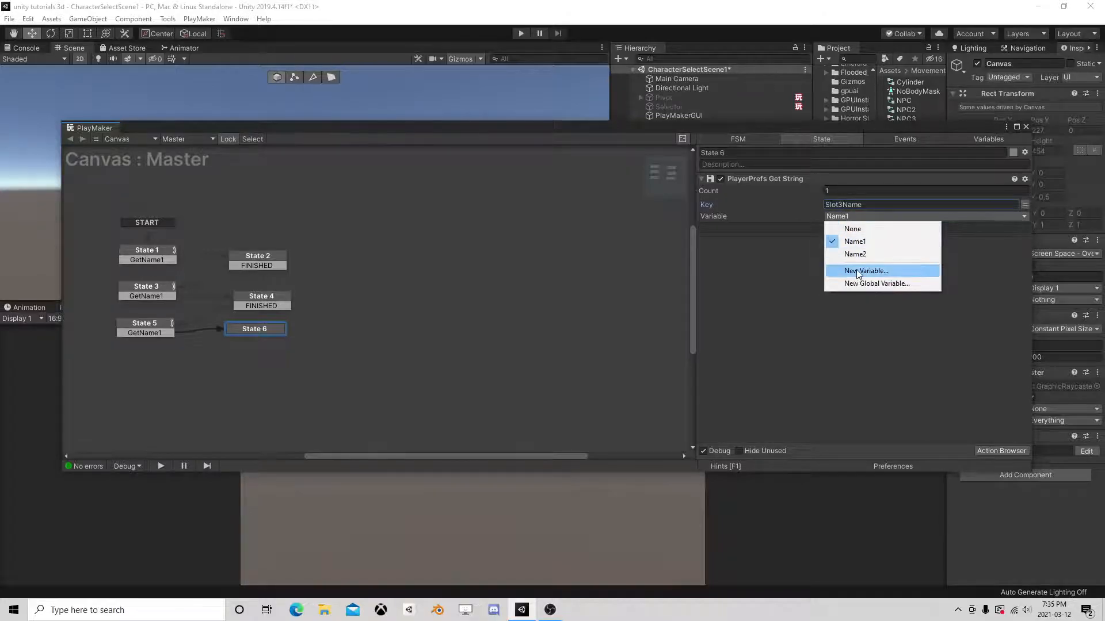
pyautogui.click(857, 269)
pyautogui.write('Name')
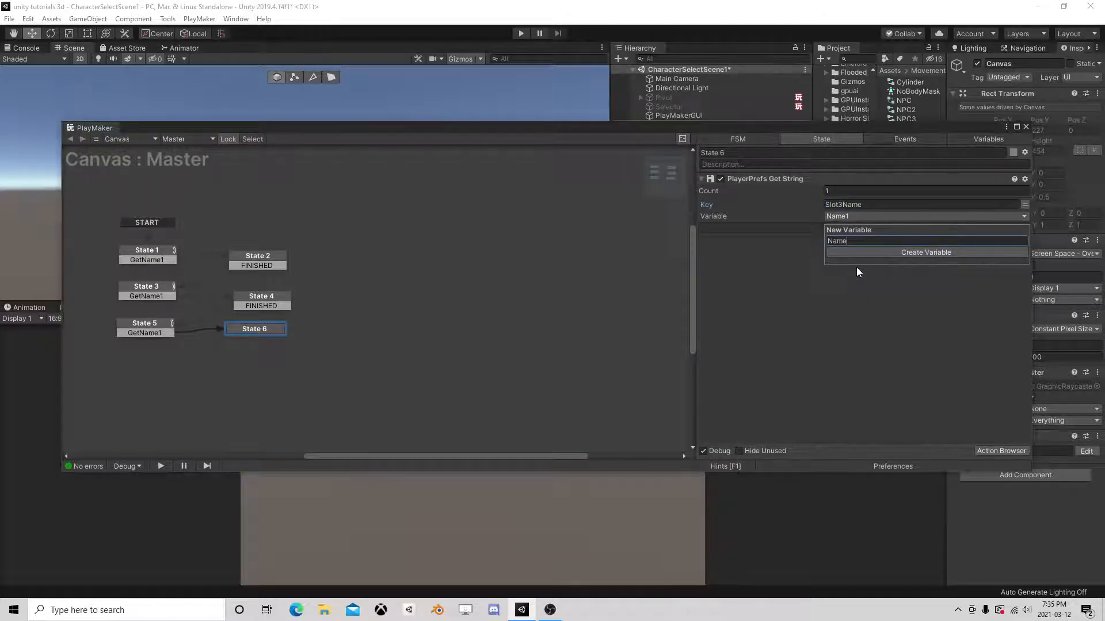
pyautogui.write('3')
pyautogui.press('Return')
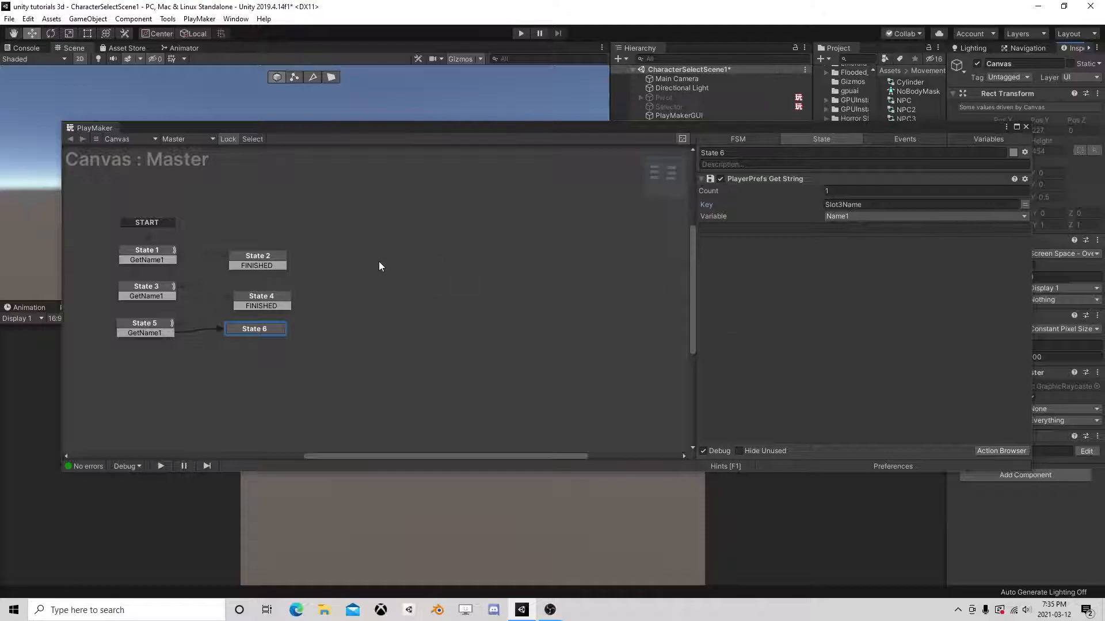
# Step: Delete both empty PlayerPrefs Get String actions from each of State 1, State 3 and State 5
pyautogui.click(148, 256)
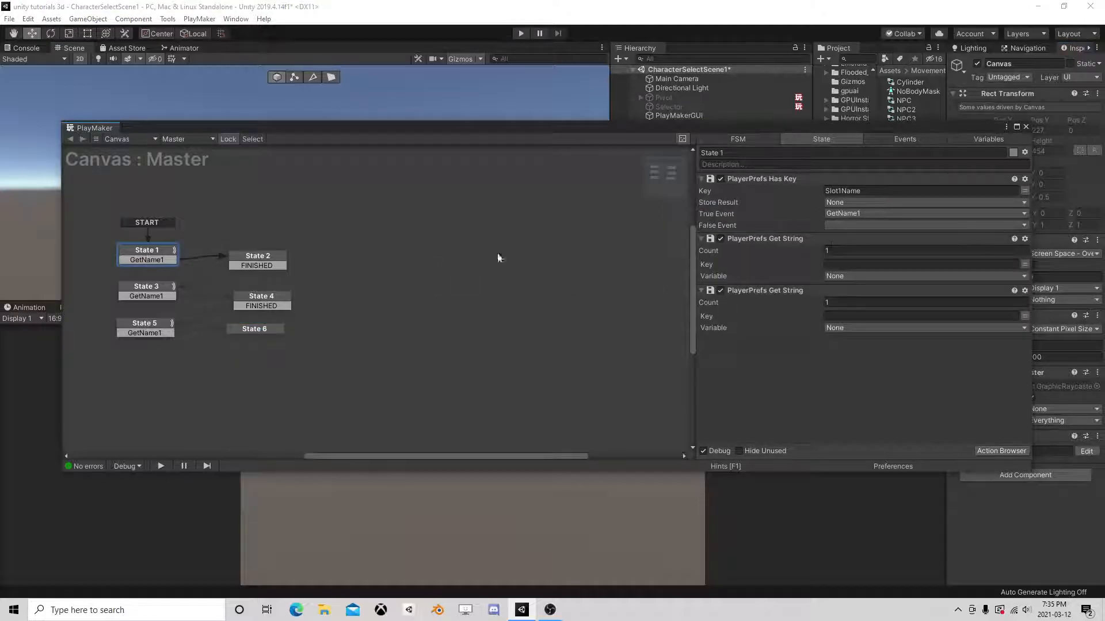
pyautogui.click(768, 240)
pyautogui.press('Delete')
pyautogui.press('Delete')
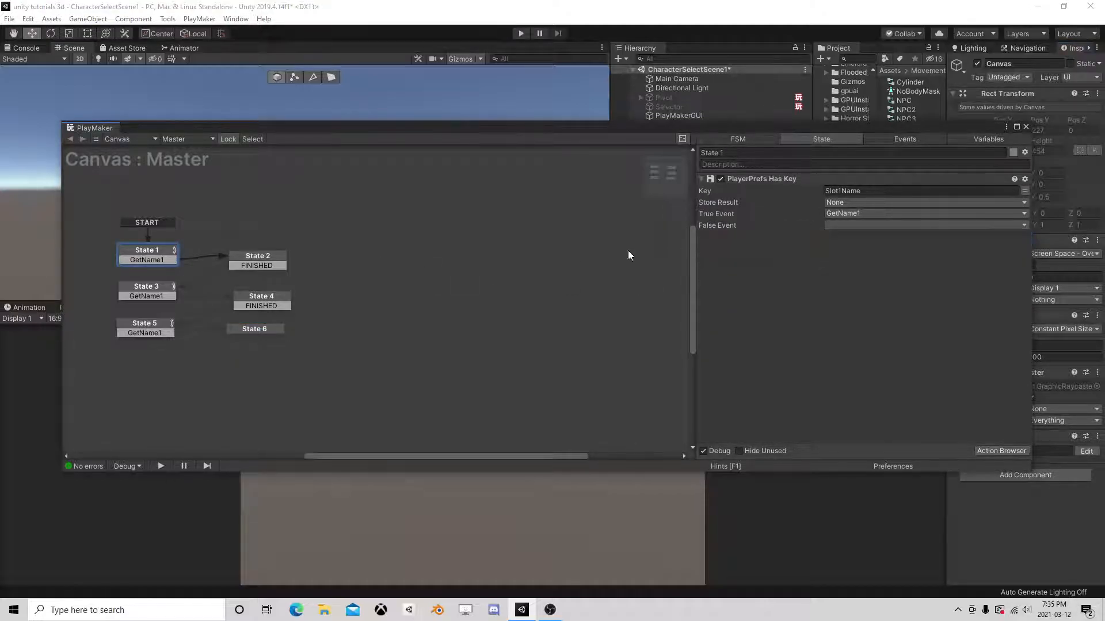
pyautogui.click(146, 291)
pyautogui.click(783, 239)
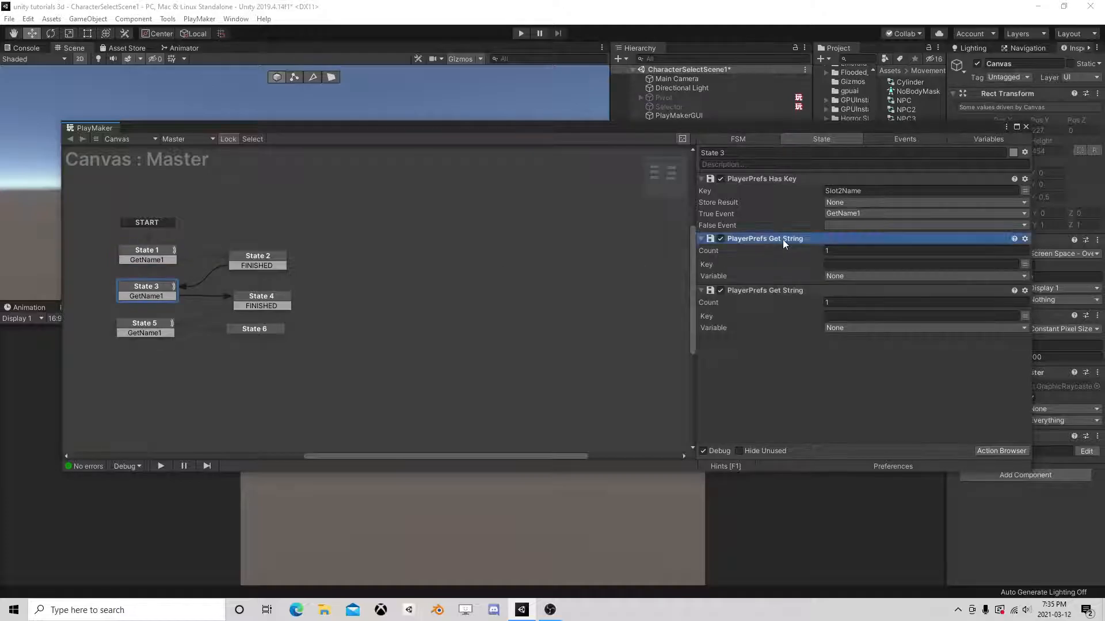
pyautogui.press('Delete')
pyautogui.press('Delete')
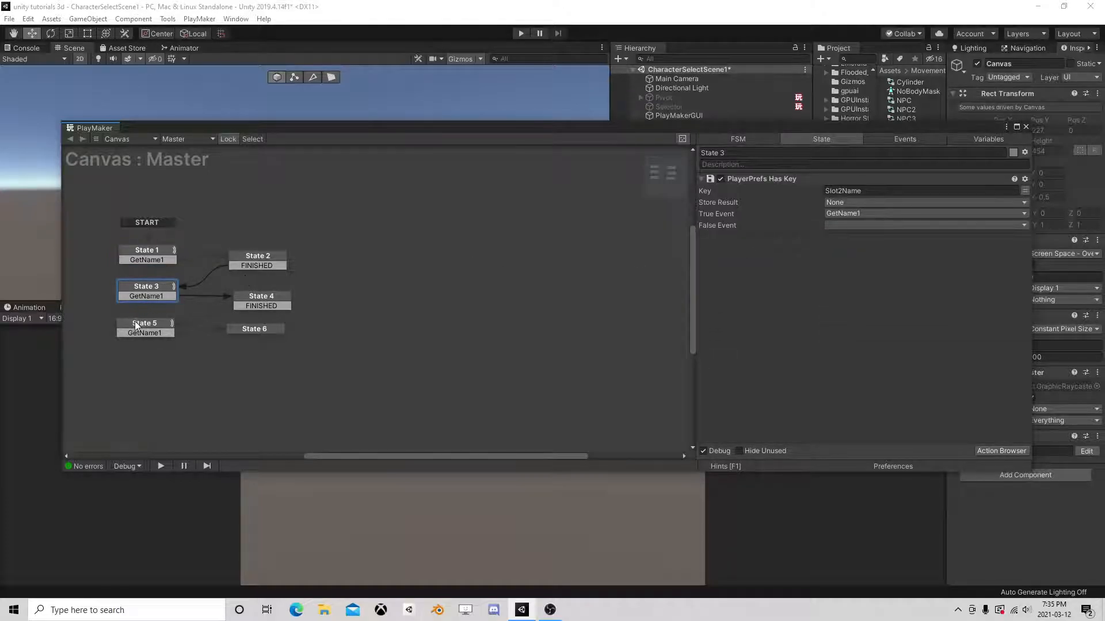
pyautogui.click(137, 326)
pyautogui.click(762, 239)
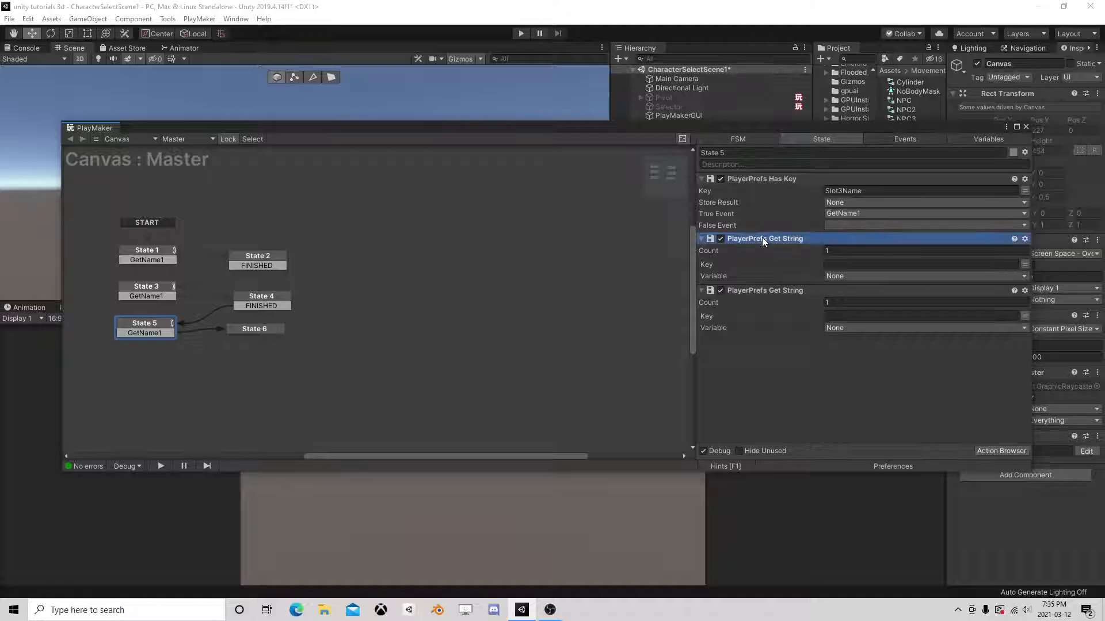
pyautogui.press('Delete')
pyautogui.press('Delete')
# Step: Create a new event named skip as the False Event of State 1's Has Key action
pyautogui.click(160, 287)
pyautogui.click(159, 250)
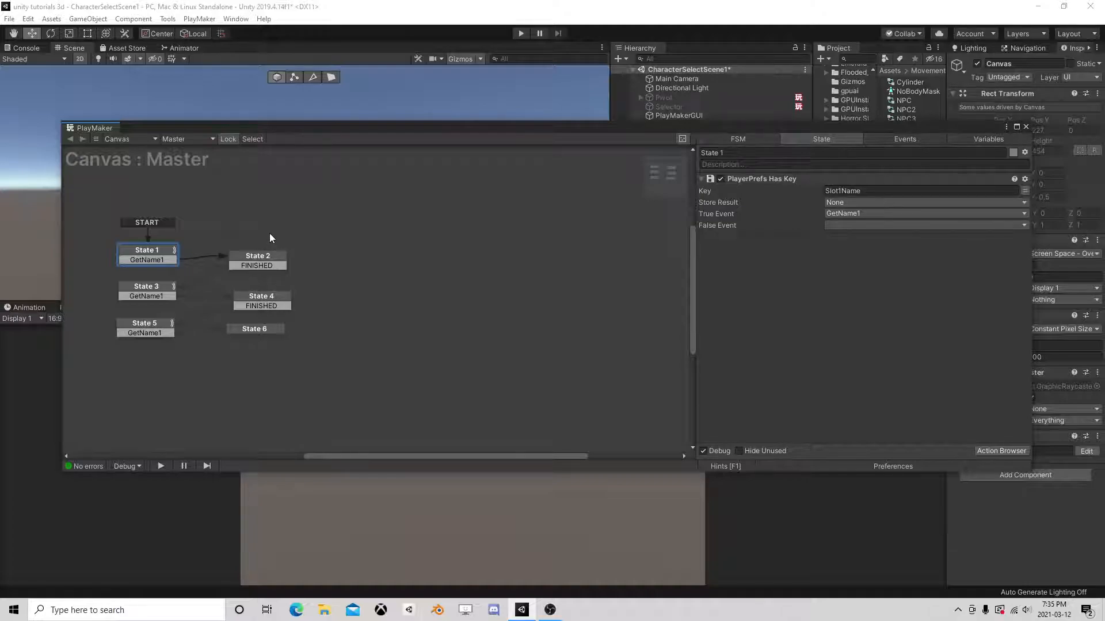
pyautogui.click(248, 259)
pyautogui.click(164, 257)
pyautogui.click(851, 226)
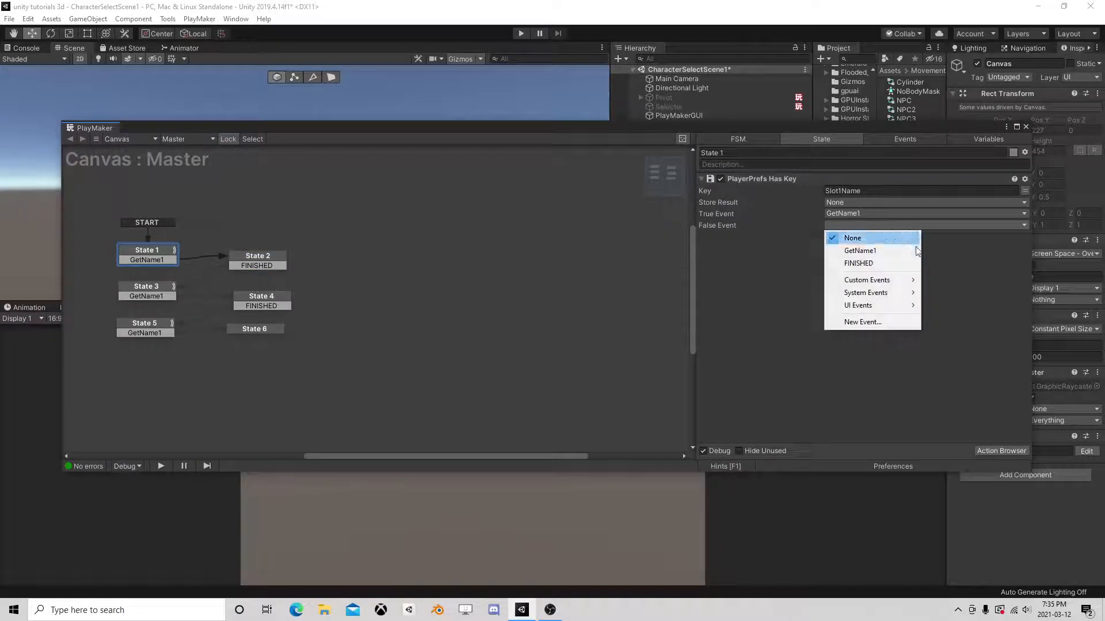
pyautogui.click(859, 322)
pyautogui.write('skip')
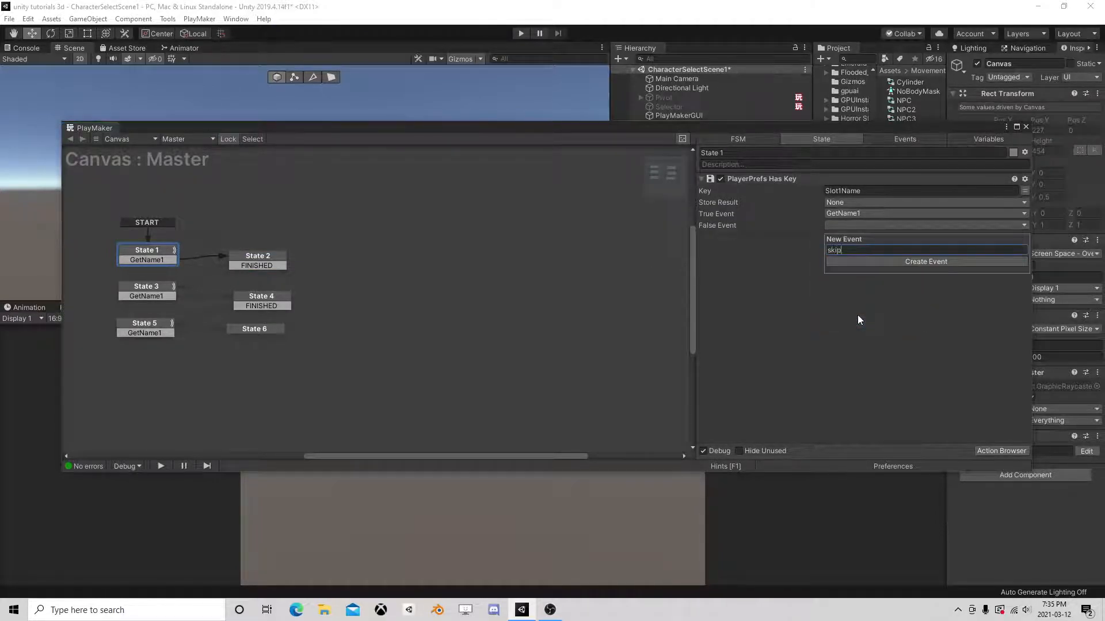
pyautogui.press('Return')
# Step: Add a skip transition to State 1 and connect it to State 3
pyautogui.rightClick(138, 251)
pyautogui.moveTo(173, 254)
pyautogui.click(276, 279)
pyautogui.moveTo(146, 269); pyautogui.dragTo(145, 287)
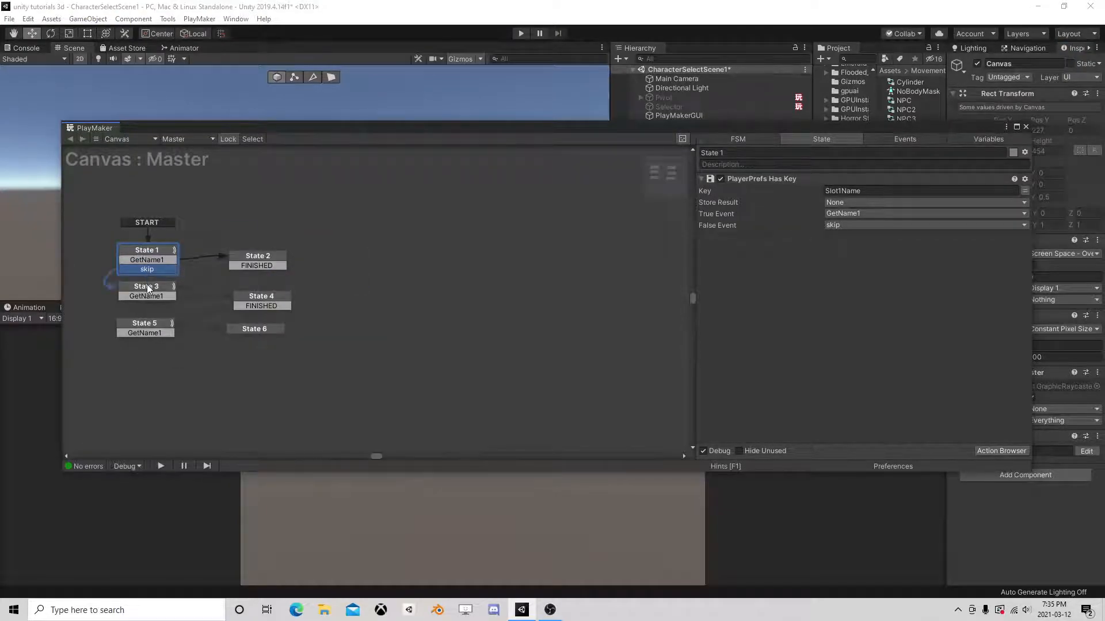
# Step: Set State 3's False Event to skip and add a skip transition leading to State 5
pyautogui.click(146, 287)
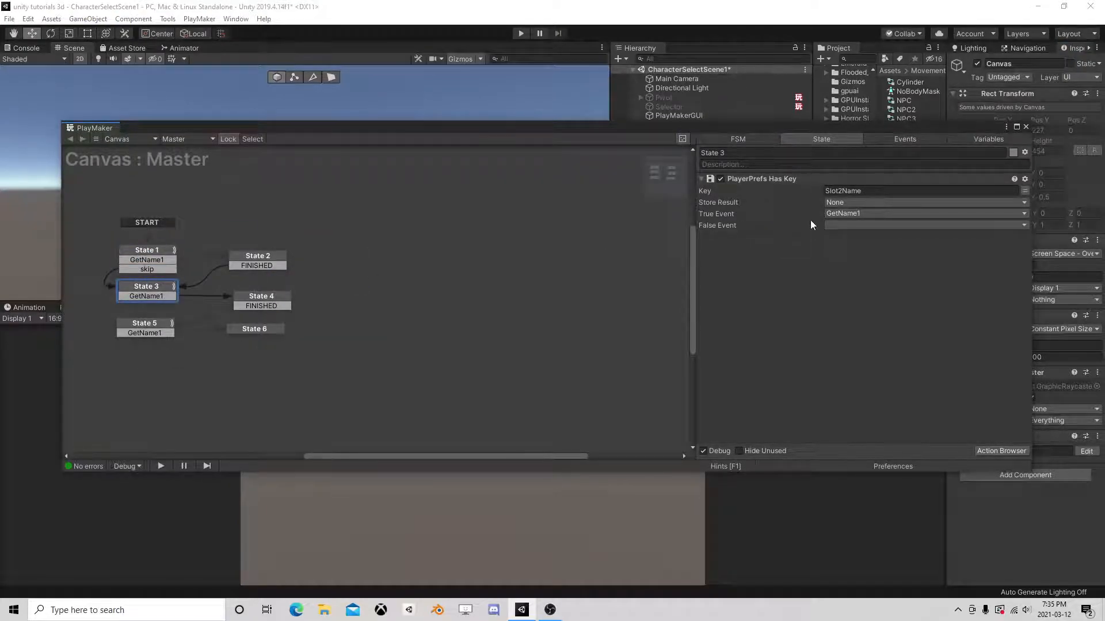
pyautogui.click(833, 226)
pyautogui.click(850, 276)
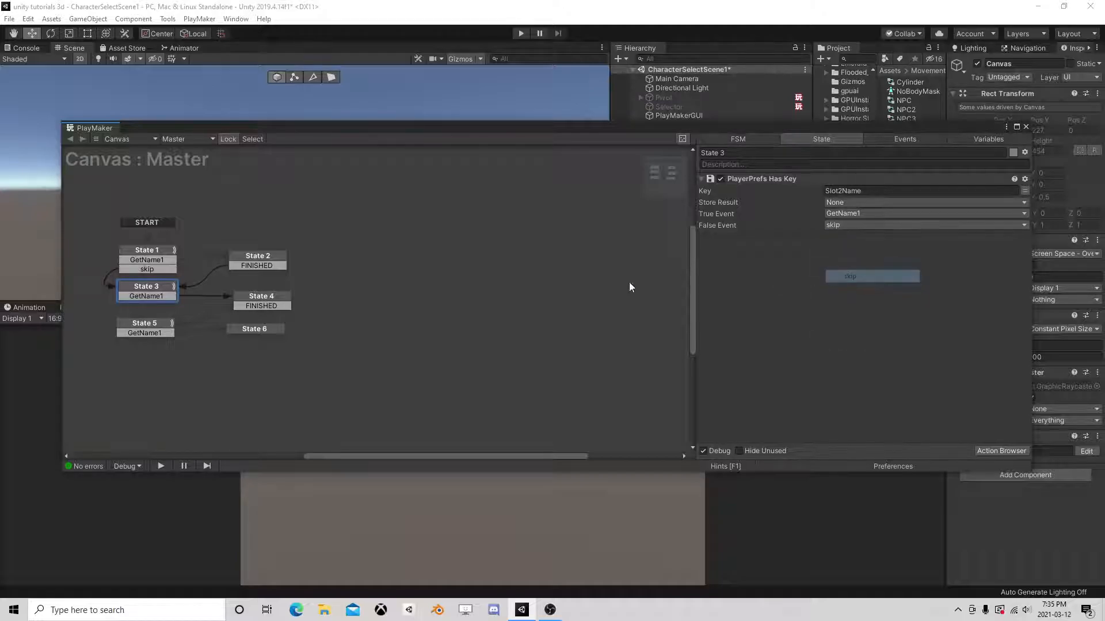
pyautogui.rightClick(145, 287)
pyautogui.moveTo(160, 294)
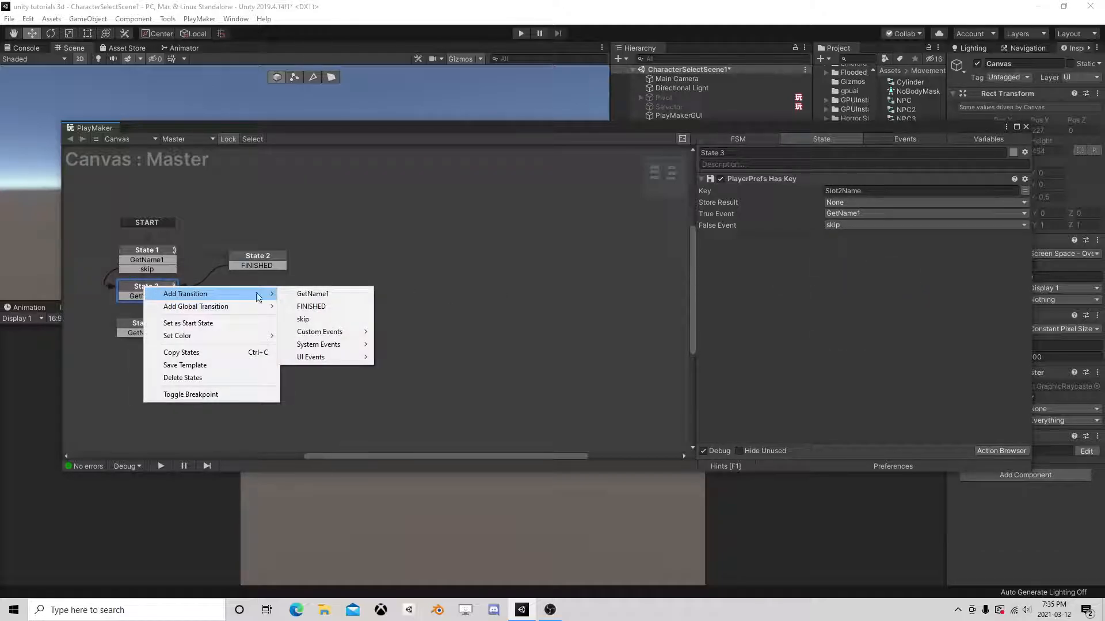
pyautogui.click(316, 326)
# Step: Set State 5's False Event to skip and give the state a skip transition
pyautogui.click(154, 326)
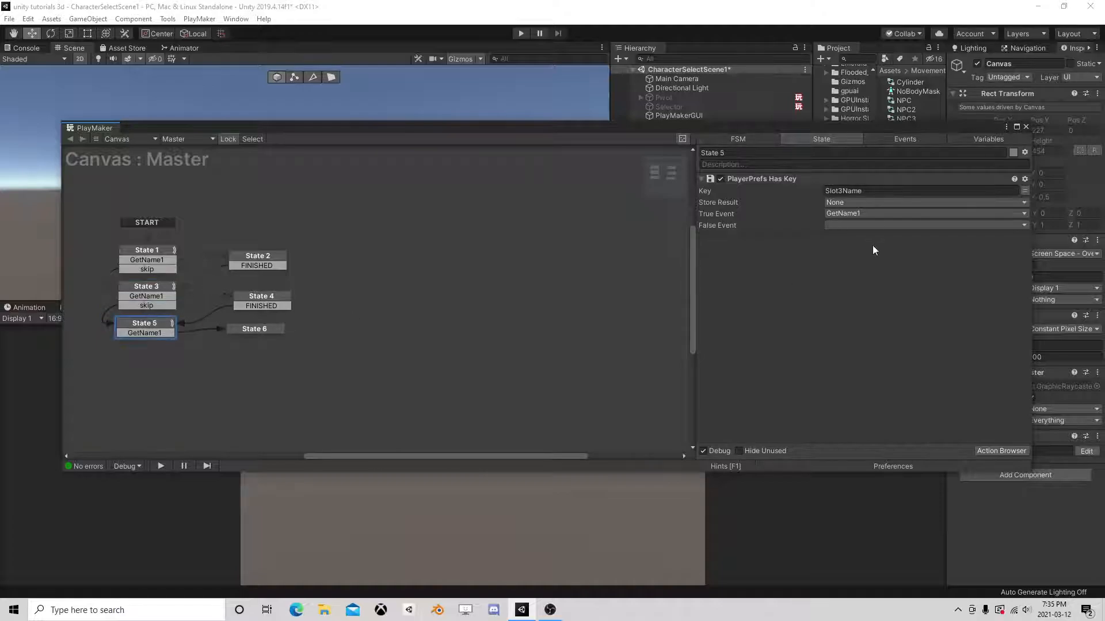
pyautogui.click(858, 225)
pyautogui.click(851, 276)
pyautogui.rightClick(144, 324)
pyautogui.moveTo(193, 329)
pyautogui.click(307, 353)
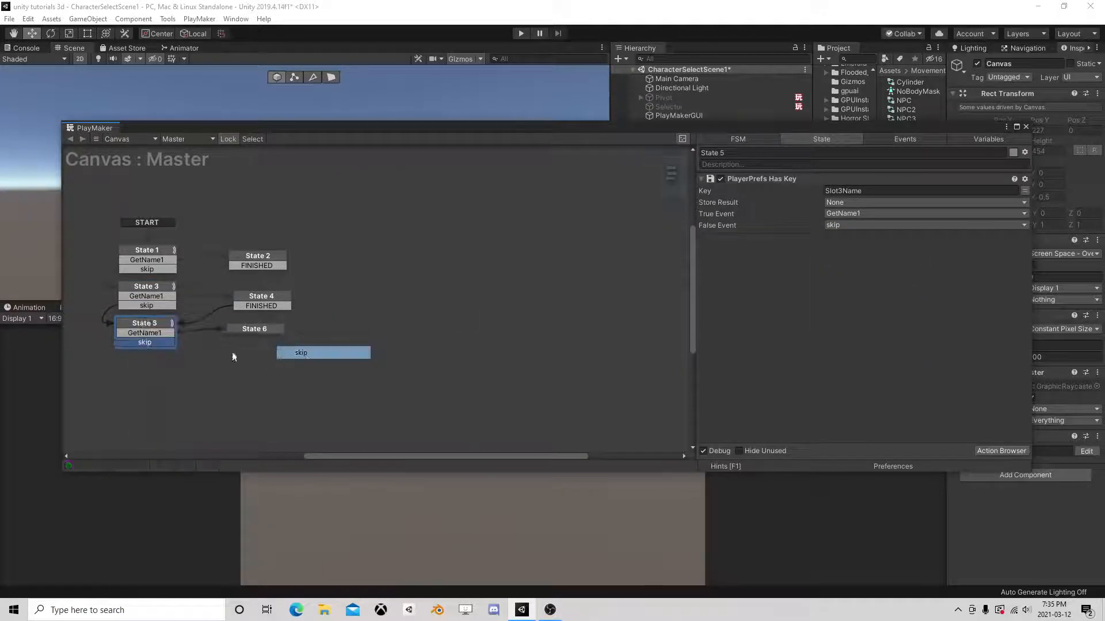
# Step: Add a new state below State 6 and connect State 5's skip transition to it
pyautogui.rightClick(135, 369)
pyautogui.click(153, 374)
pyautogui.moveTo(144, 343); pyautogui.dragTo(265, 357)
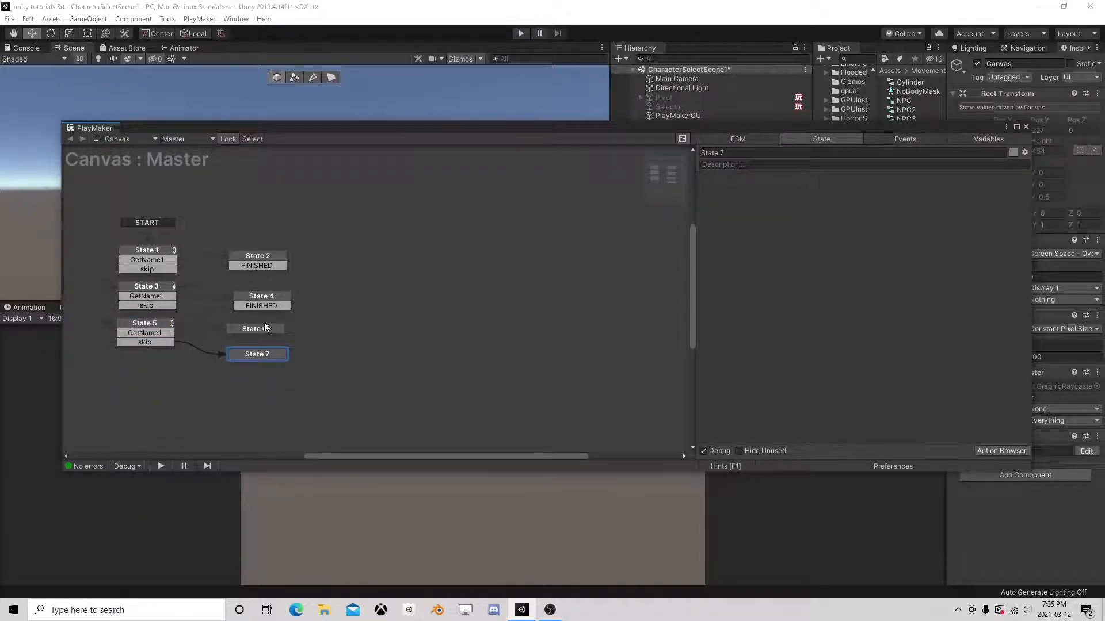
# Step: Add the Canvas's Slots object to the FSM variables as a GameObject variable named Slots
pyautogui.click(264, 325)
pyautogui.click(986, 139)
pyautogui.moveTo(986, 134); pyautogui.dragTo(509, 91)
pyautogui.click(649, 171)
pyautogui.click(648, 170)
pyautogui.moveTo(670, 170); pyautogui.dragTo(360, 215)
pyautogui.click(315, 345)
pyautogui.click(284, 261)
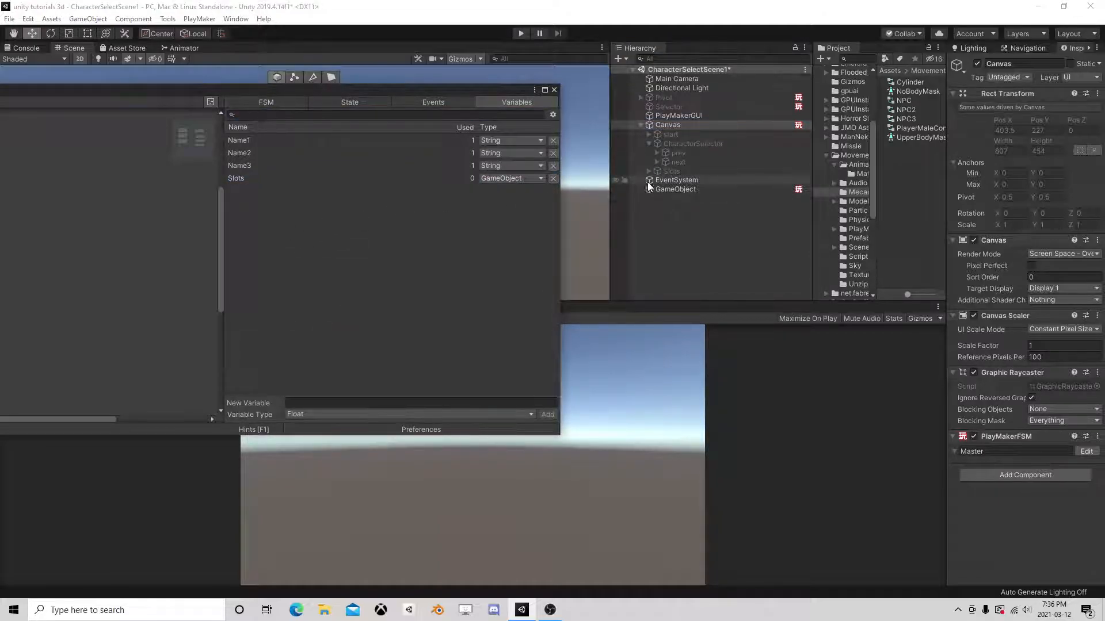
# Step: Add the Text object of the first slot panel as a GameObject variable named Slot1NameText
pyautogui.click(647, 172)
pyautogui.click(648, 171)
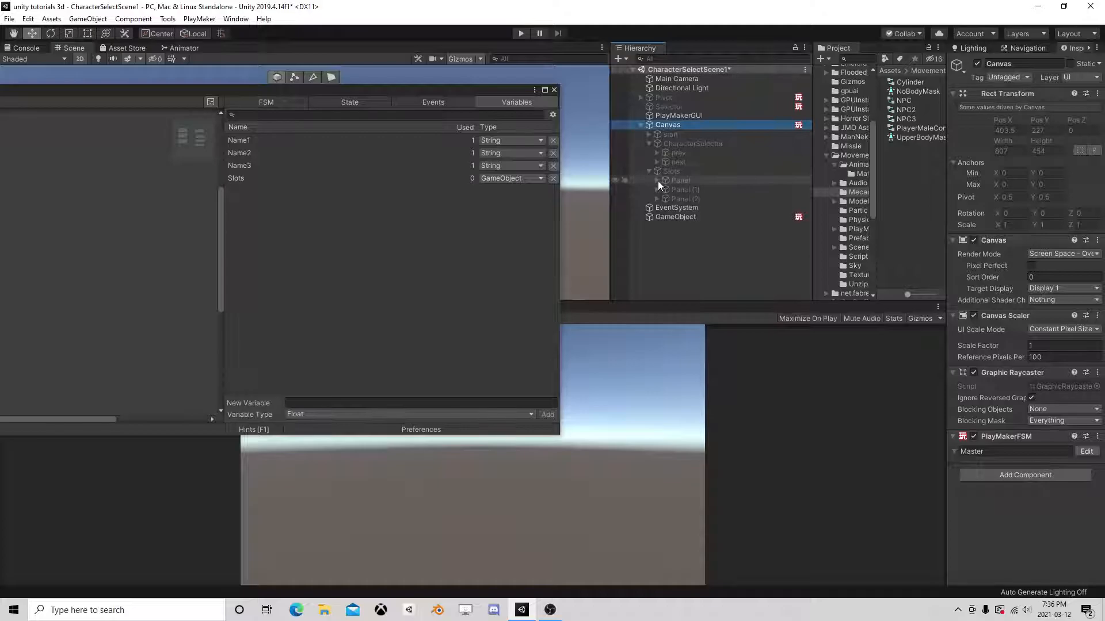
pyautogui.click(656, 181)
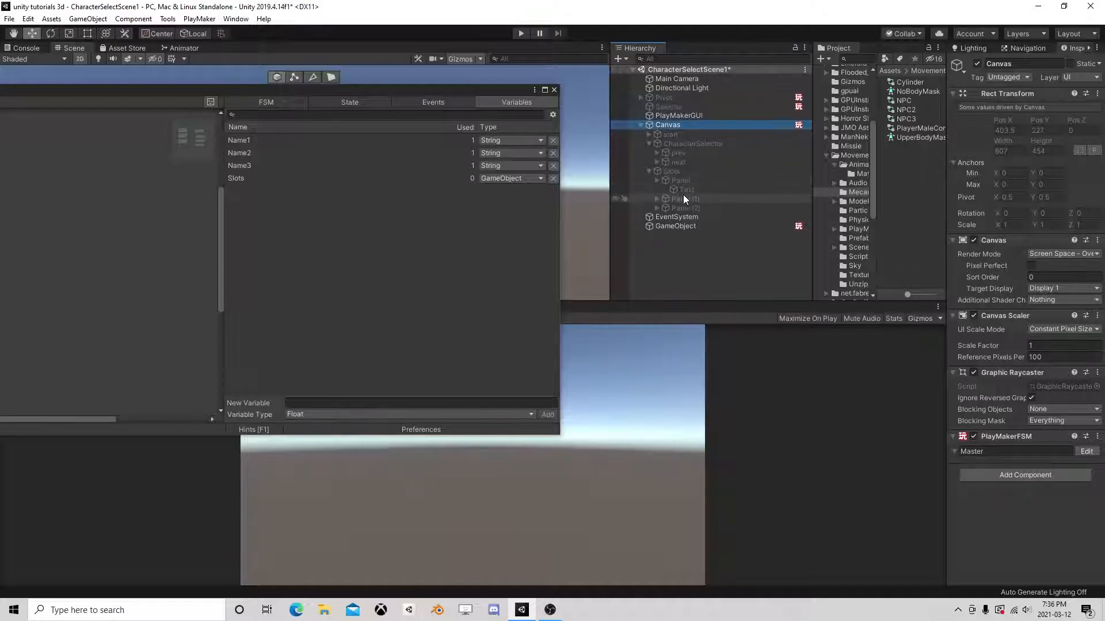
pyautogui.moveTo(689, 188); pyautogui.dragTo(345, 276)
pyautogui.click(308, 346)
pyautogui.write('Slot1NameText')
pyautogui.press('Return')
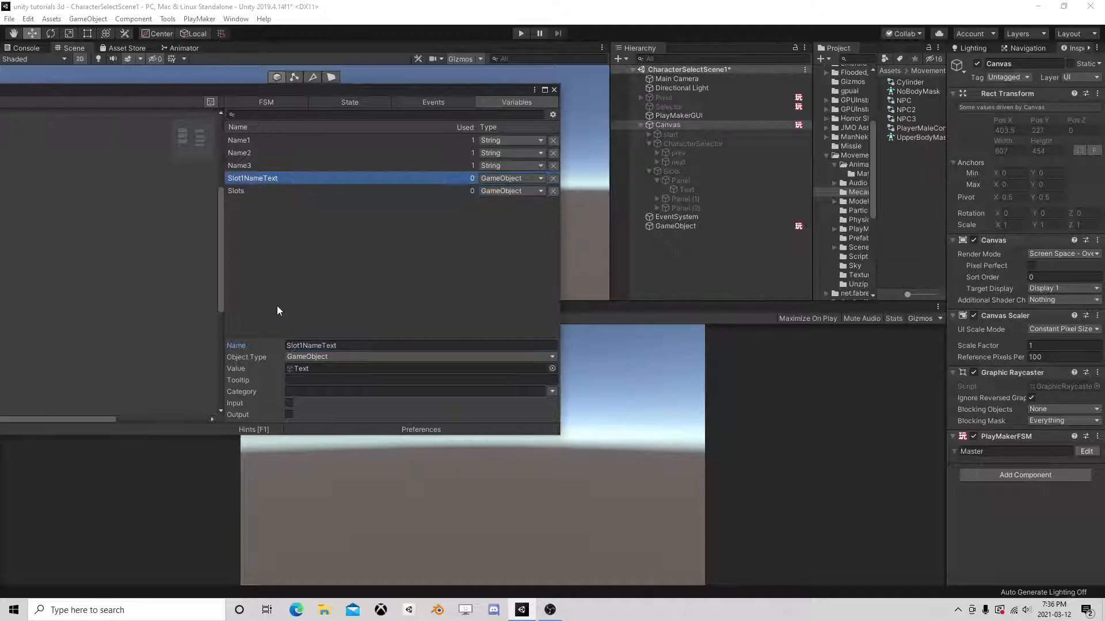
# Step: Add the Text object of Panel (1) as a GameObject variable named Slot2NameText
pyautogui.click(657, 199)
pyautogui.click(682, 210)
pyautogui.moveTo(683, 213); pyautogui.dragTo(315, 265)
pyautogui.moveTo(310, 346); pyautogui.dragTo(218, 341)
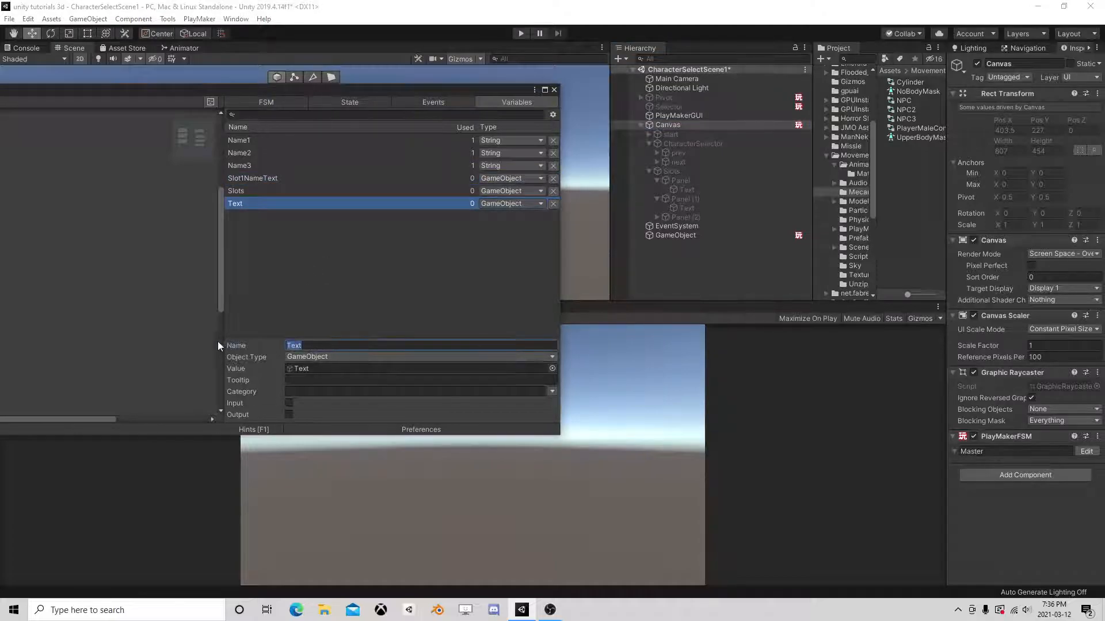
pyautogui.write('Slot2NameText')
pyautogui.press('Return')
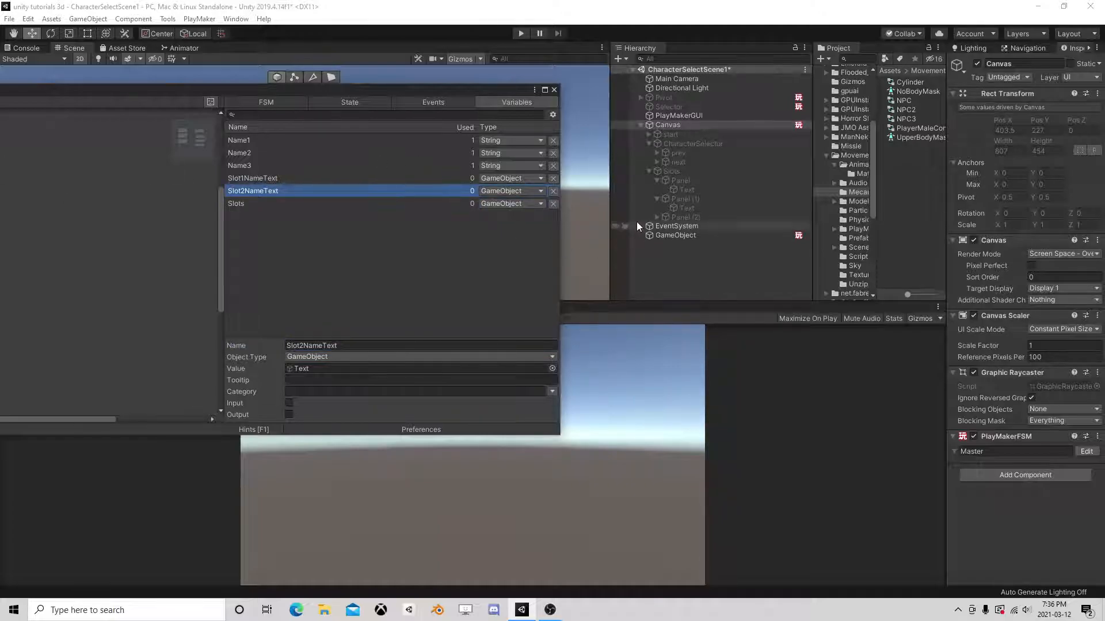
# Step: Add the Text object of Panel (2) as a GameObject variable named Slot3NameText
pyautogui.click(655, 217)
pyautogui.moveTo(677, 223); pyautogui.dragTo(313, 326)
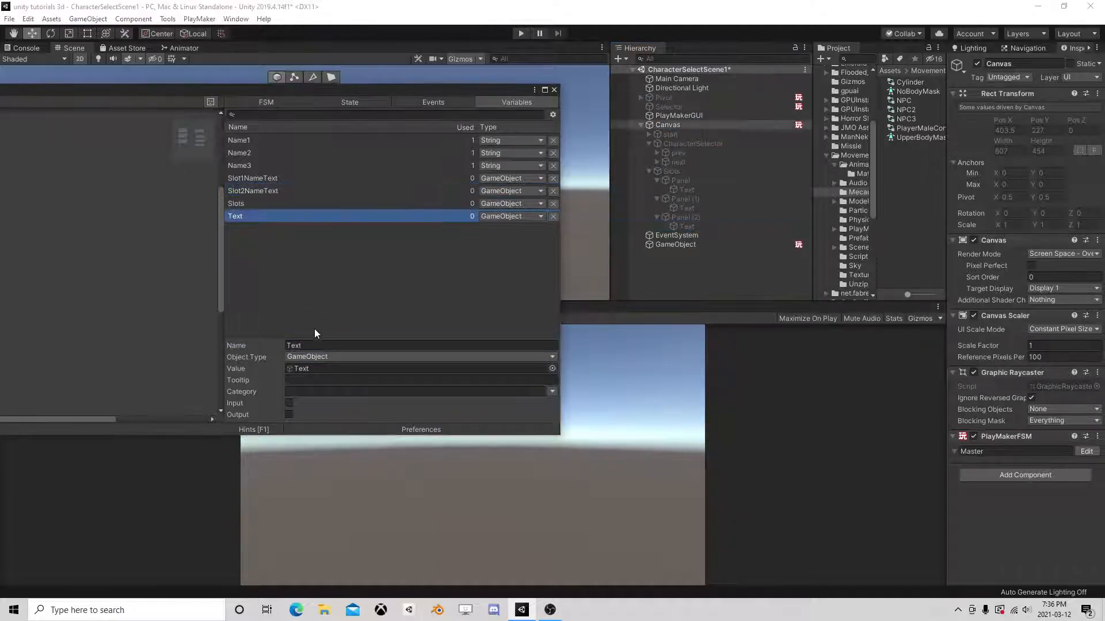
pyautogui.write('Slot')
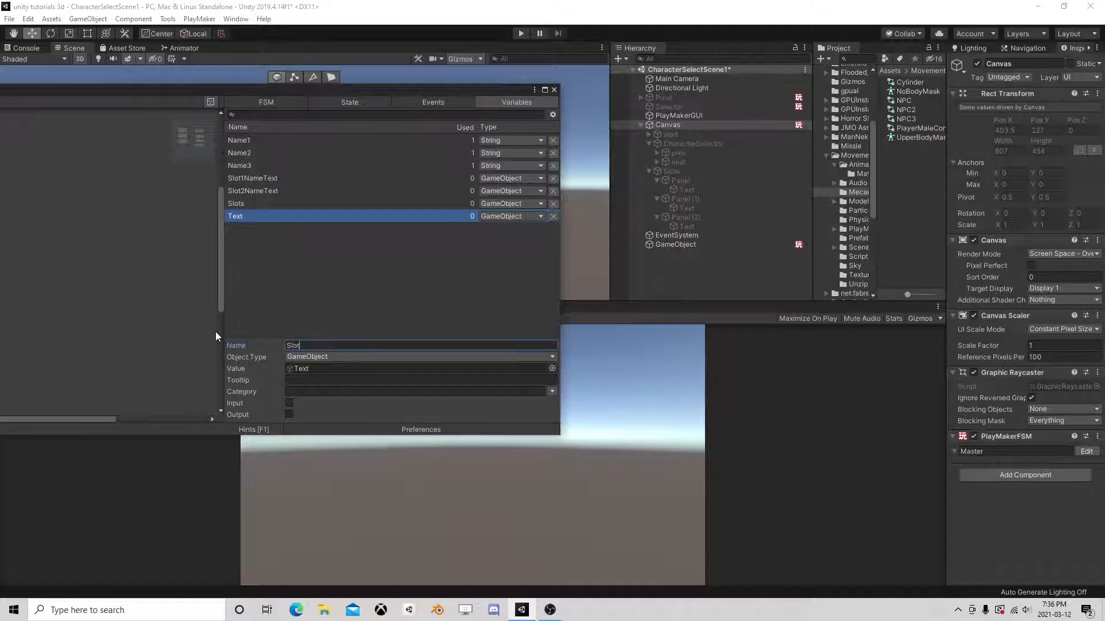
pyautogui.write('3NameText')
pyautogui.press('Return')
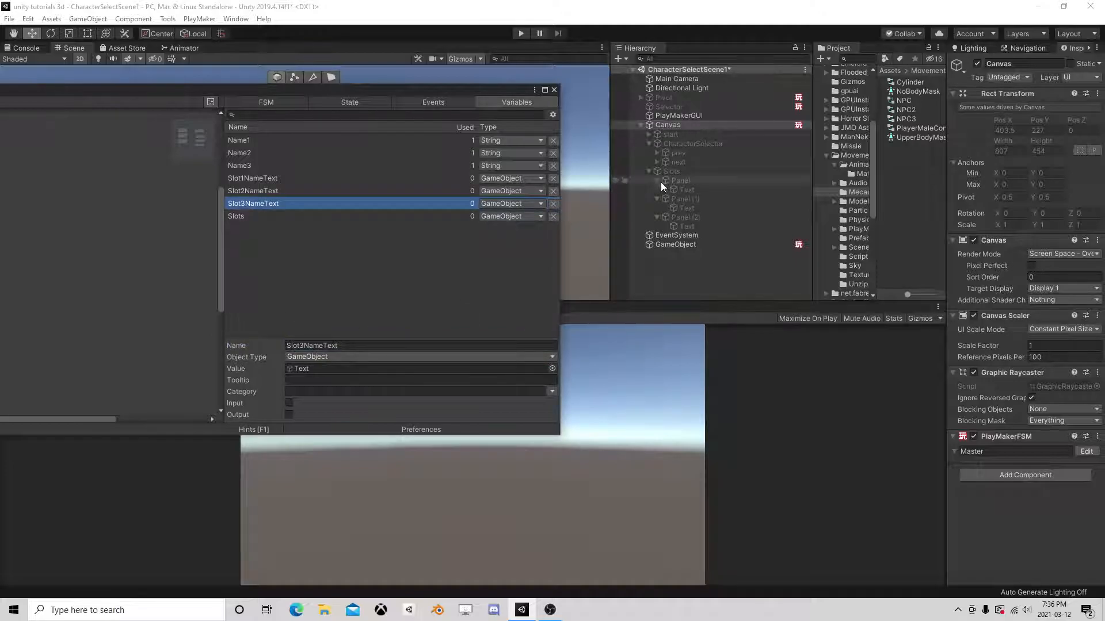
pyautogui.click(649, 171)
pyautogui.moveTo(451, 92); pyautogui.dragTo(417, 99)
pyautogui.click(649, 171)
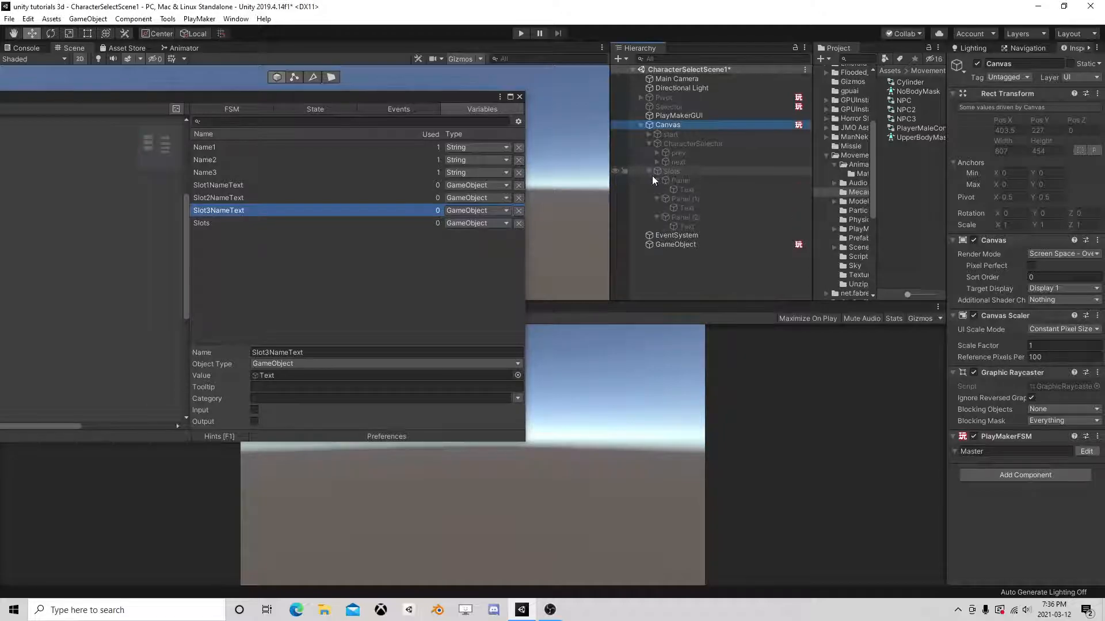
pyautogui.click(648, 172)
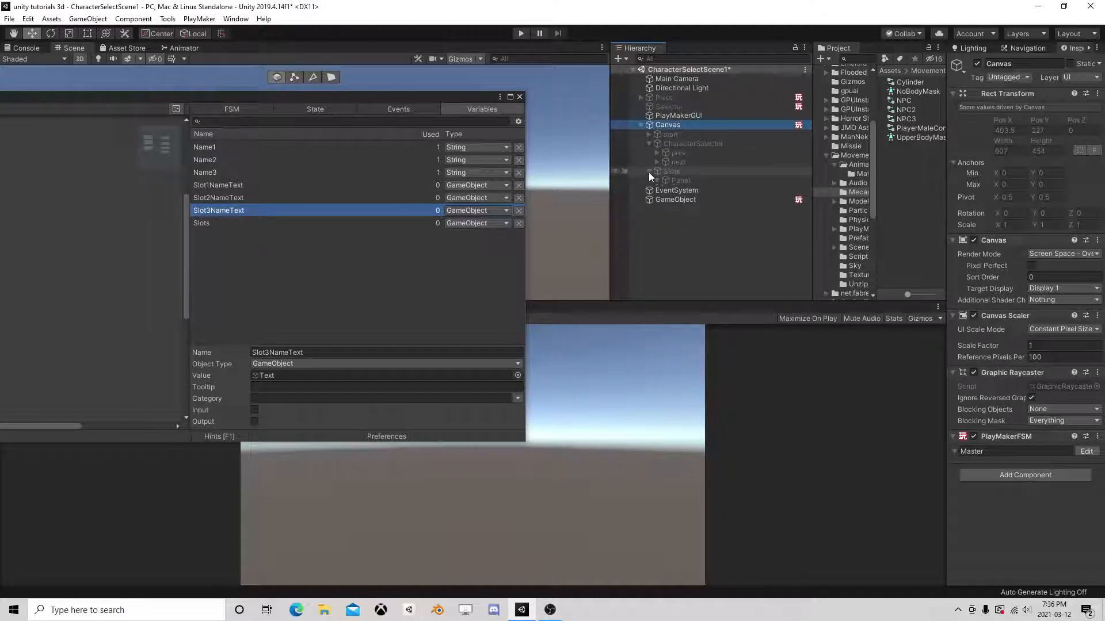
# Step: Add a UI Text Set Text action to State 2 of the Canvas's Master FSM
pyautogui.click(648, 144)
pyautogui.moveTo(437, 101); pyautogui.dragTo(904, 194)
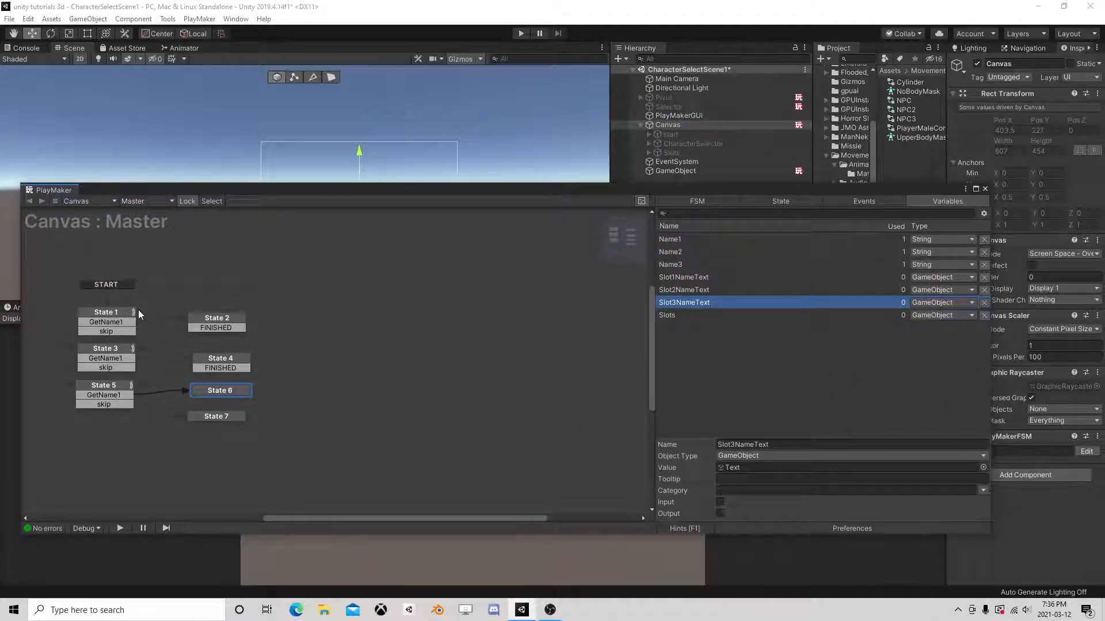
pyautogui.click(114, 316)
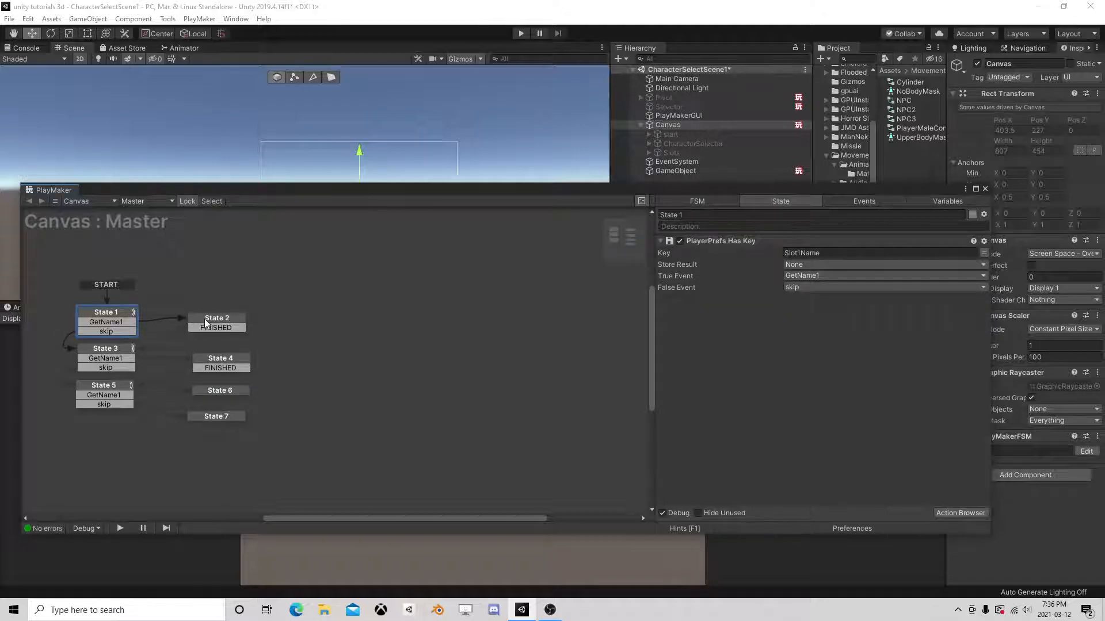
pyautogui.click(196, 321)
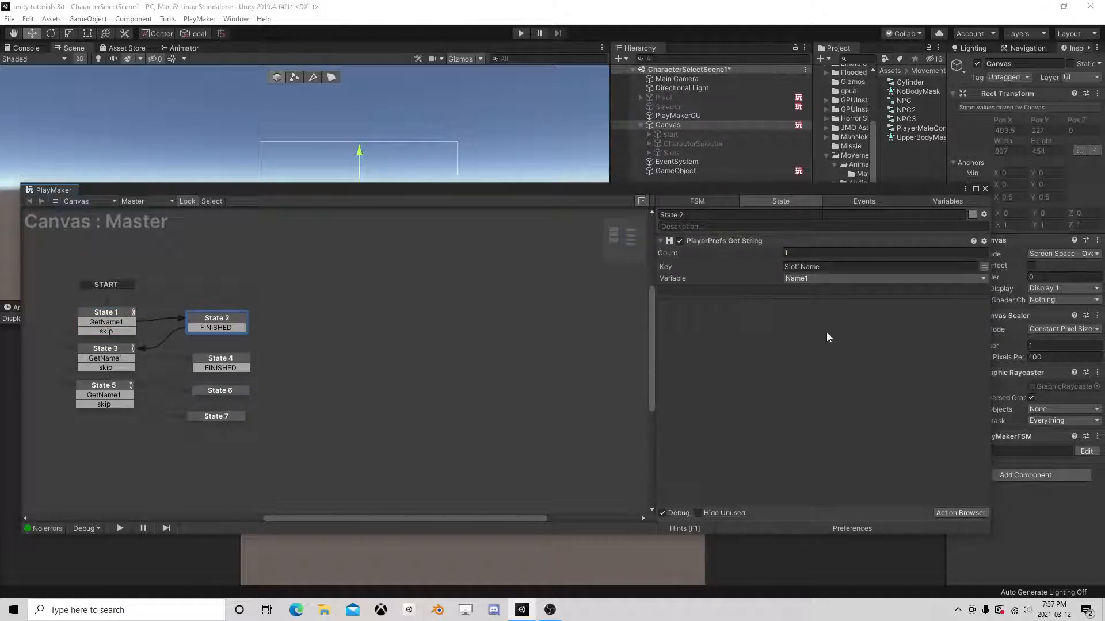
pyautogui.click(948, 513)
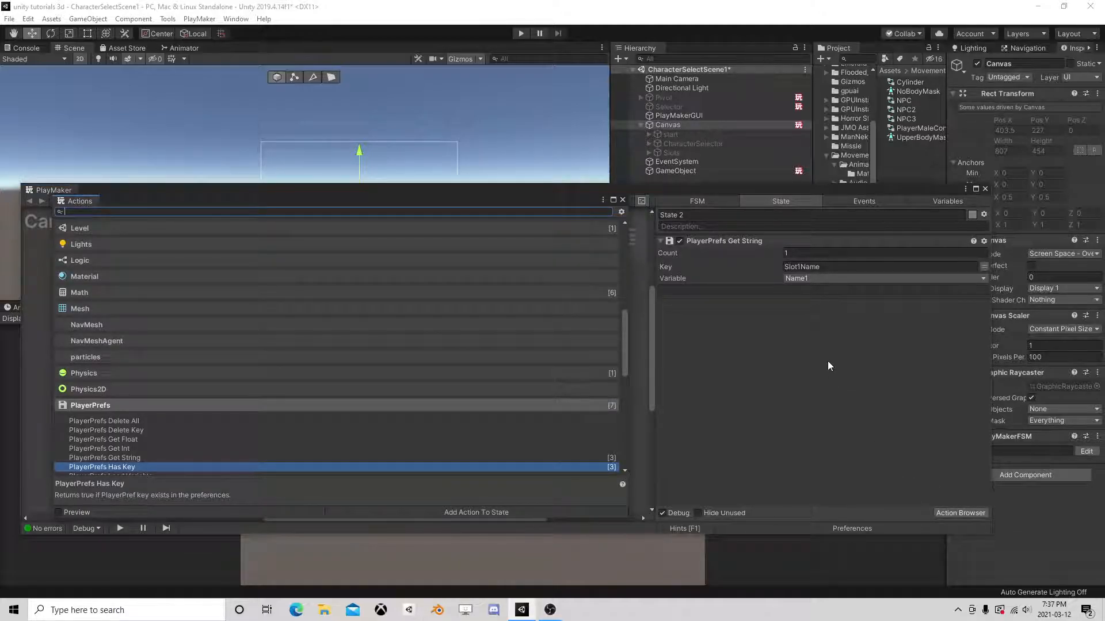
pyautogui.write('ui te')
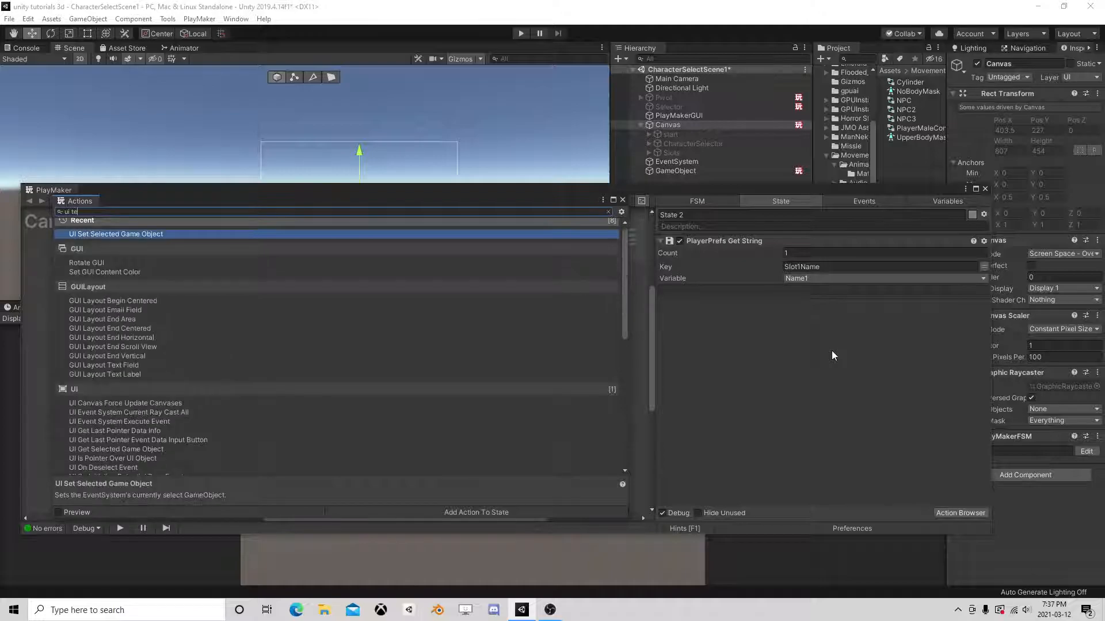
pyautogui.write('xt set')
pyautogui.doubleClick(119, 261)
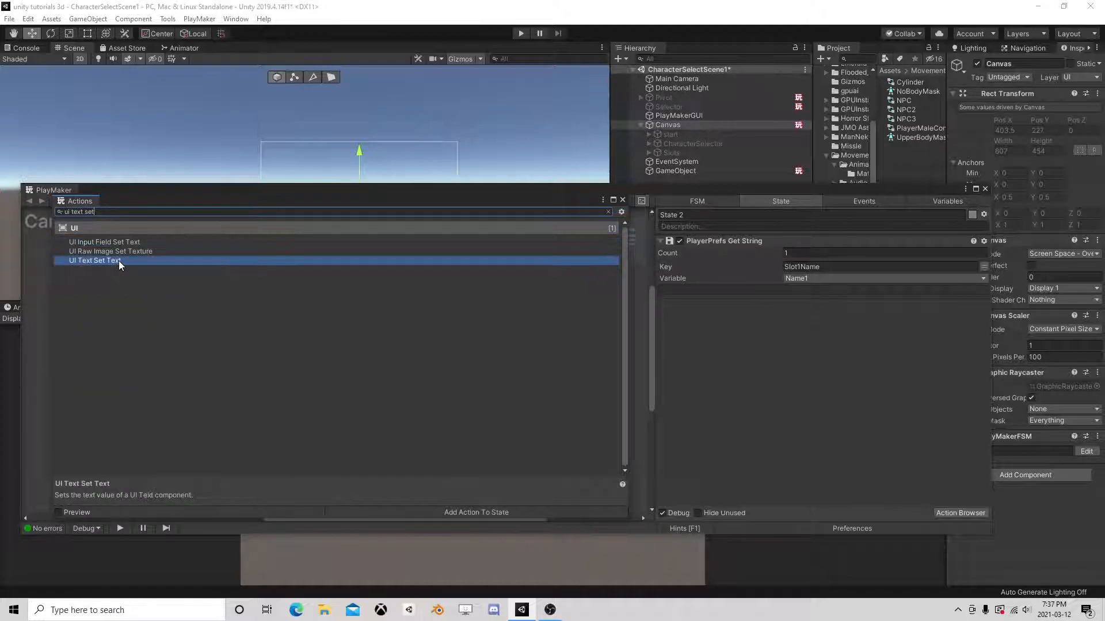
pyautogui.click(623, 200)
# Step: Configure State 2's UI Text Set Text to target the specified game object Slot1NameText and take its text from variable Name1
pyautogui.click(823, 316)
pyautogui.click(834, 342)
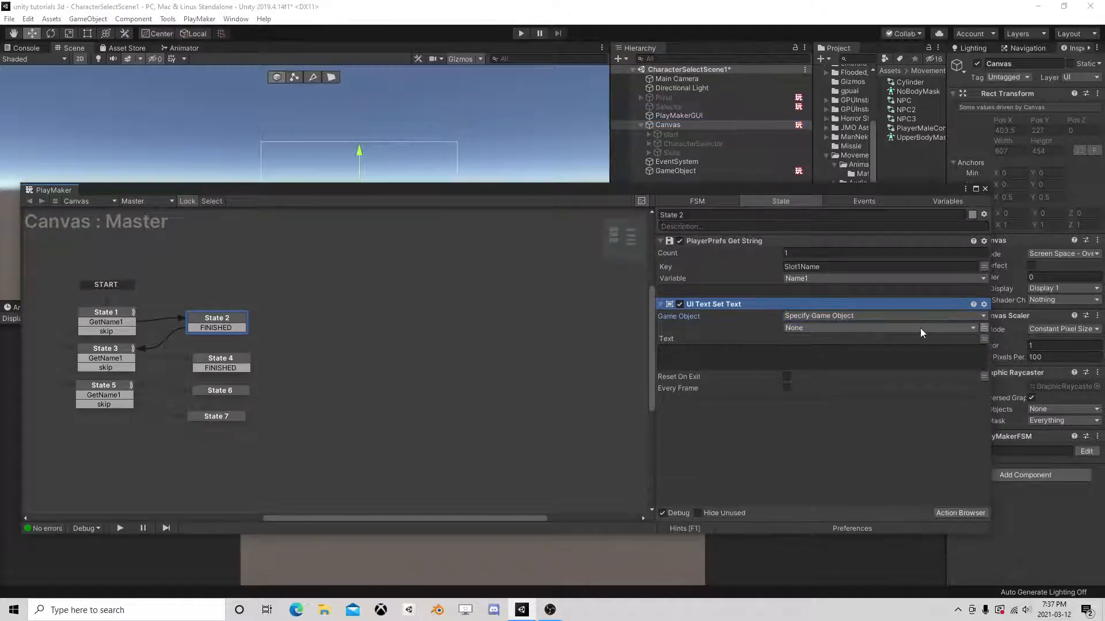
pyautogui.click(920, 328)
pyautogui.moveTo(846, 354)
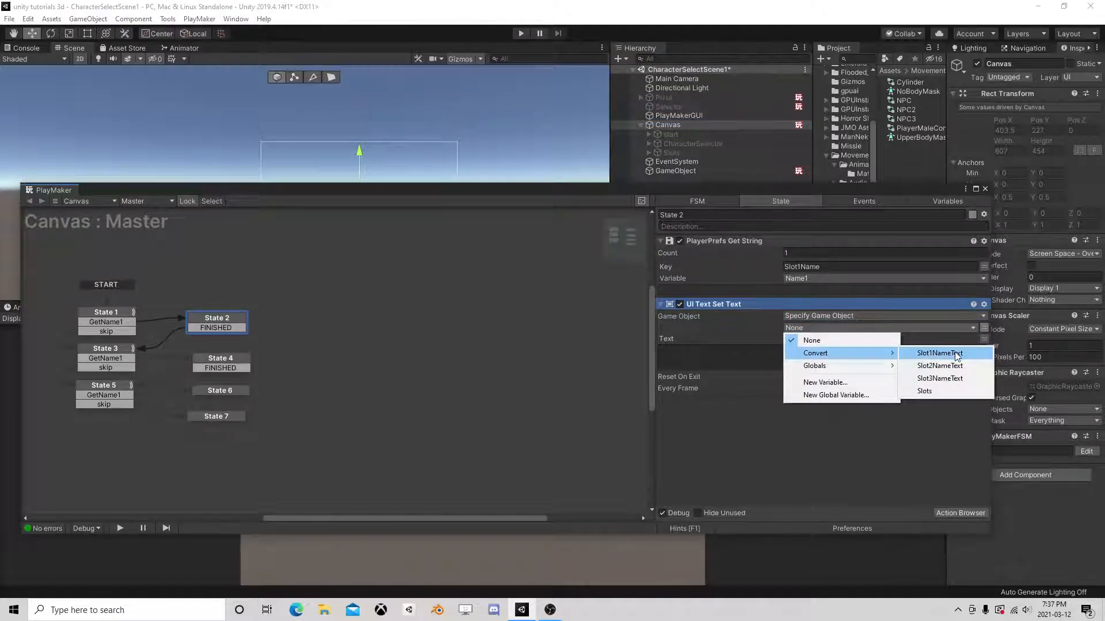
pyautogui.click(943, 353)
pyautogui.click(983, 350)
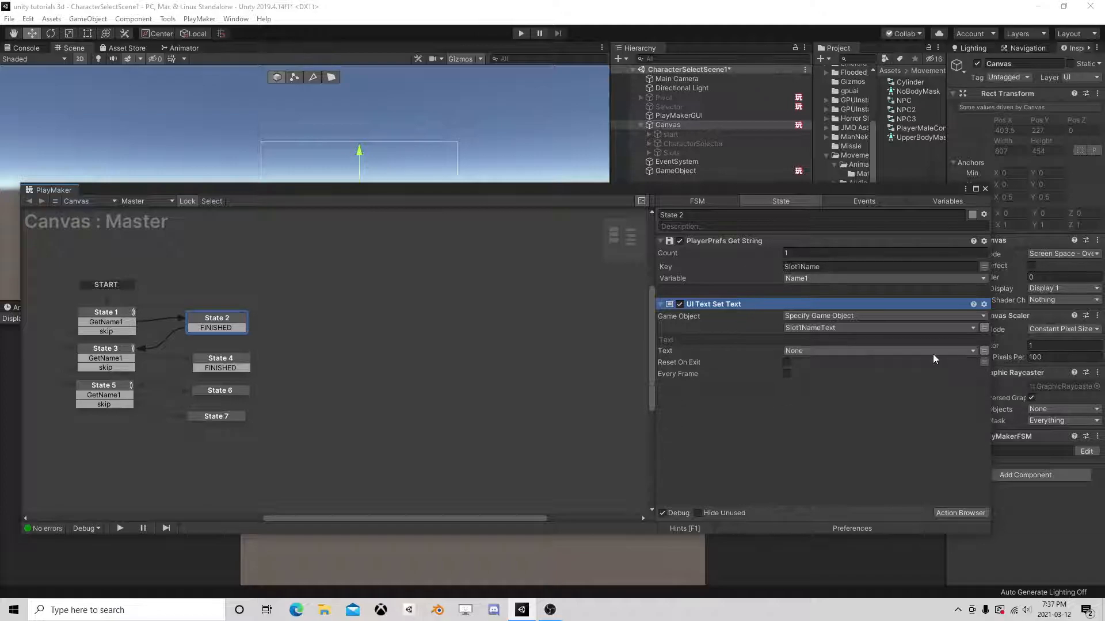
pyautogui.click(933, 352)
pyautogui.click(830, 376)
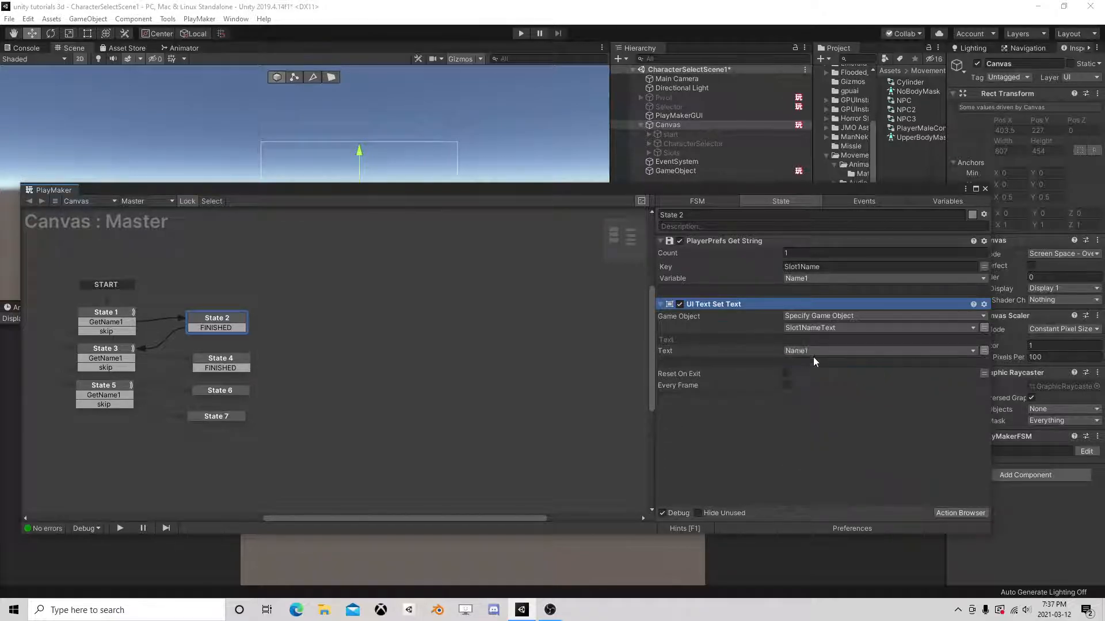
# Step: Copy State 2's UI Text Set Text action into State 4, targeting Slot2NameText with the text variable Name2
pyautogui.rightClick(712, 307)
pyautogui.click(765, 370)
pyautogui.click(224, 359)
pyautogui.rightClick(719, 301)
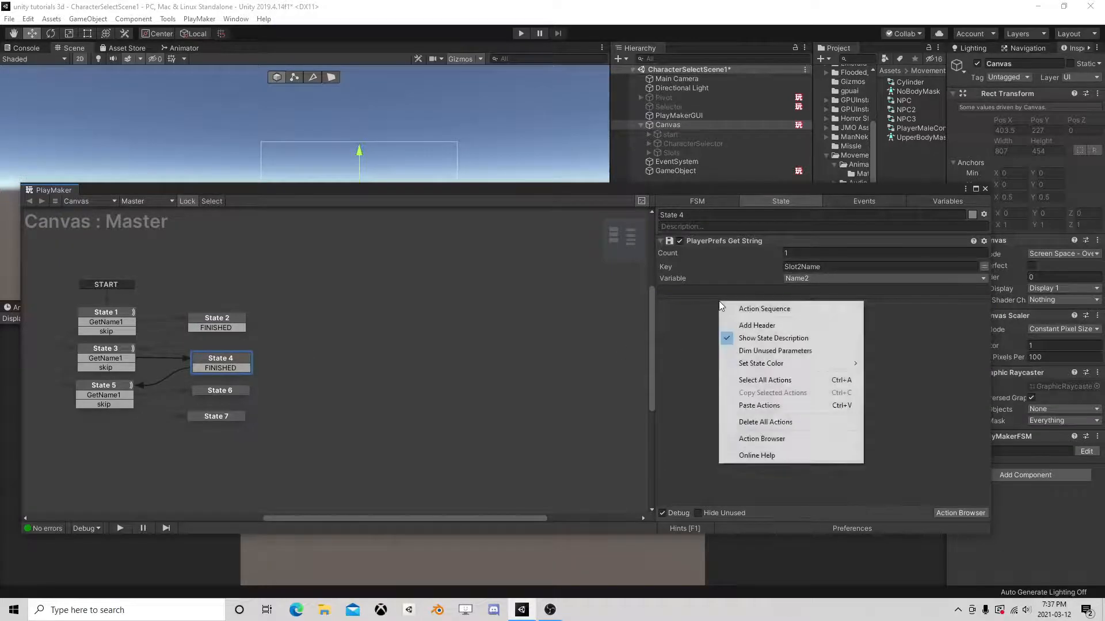
pyautogui.click(759, 405)
pyautogui.click(822, 328)
pyautogui.moveTo(826, 356)
pyautogui.click(926, 367)
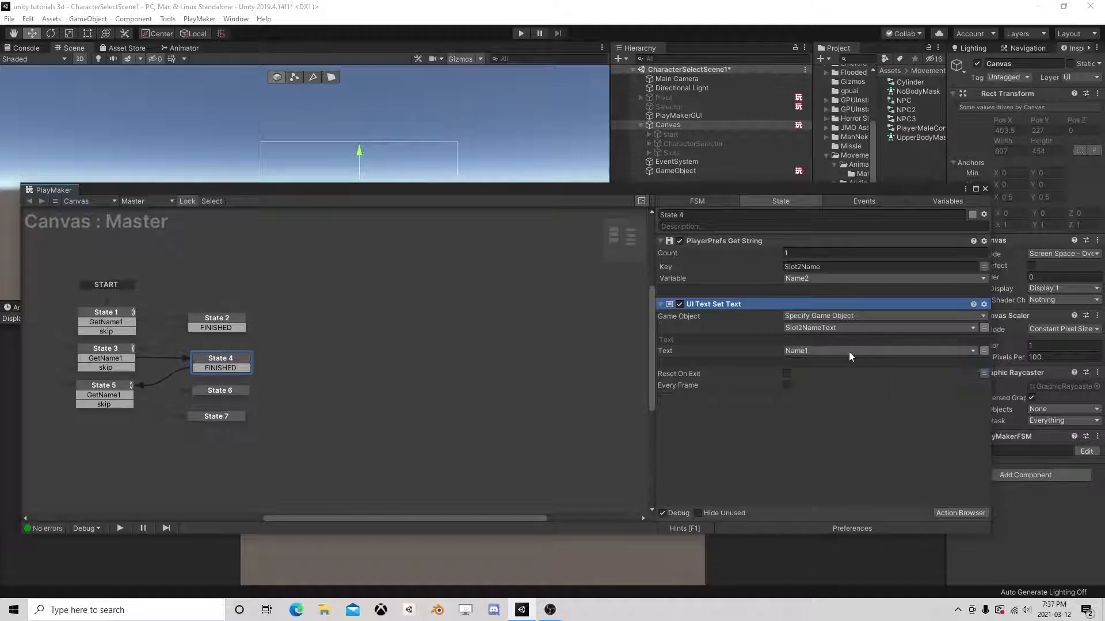
pyautogui.click(848, 351)
pyautogui.click(826, 388)
# Step: Paste the UI Text Set Text action into State 6, targeting Slot3NameText with the text variable Name3
pyautogui.click(222, 393)
pyautogui.rightClick(699, 341)
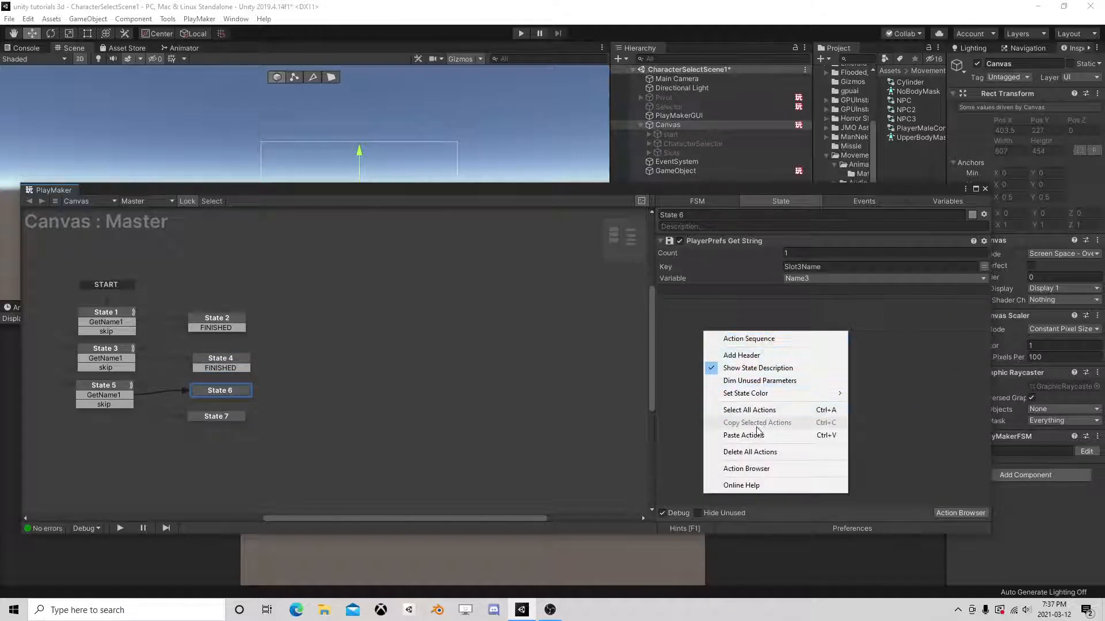
pyautogui.click(745, 436)
pyautogui.click(814, 328)
pyautogui.moveTo(866, 358)
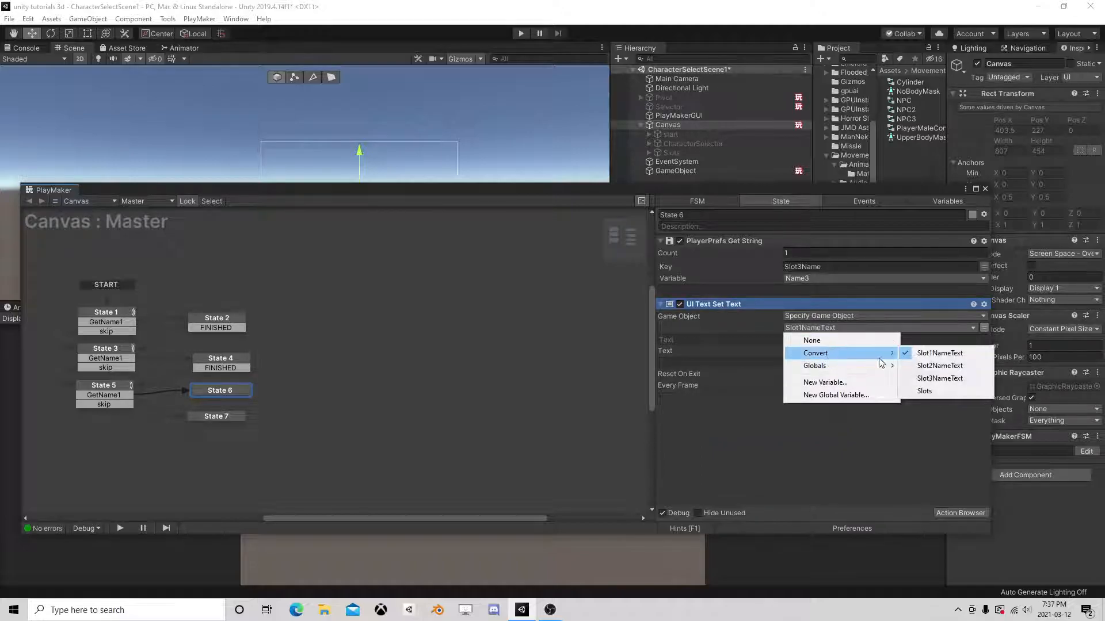
pyautogui.click(928, 380)
pyautogui.click(793, 352)
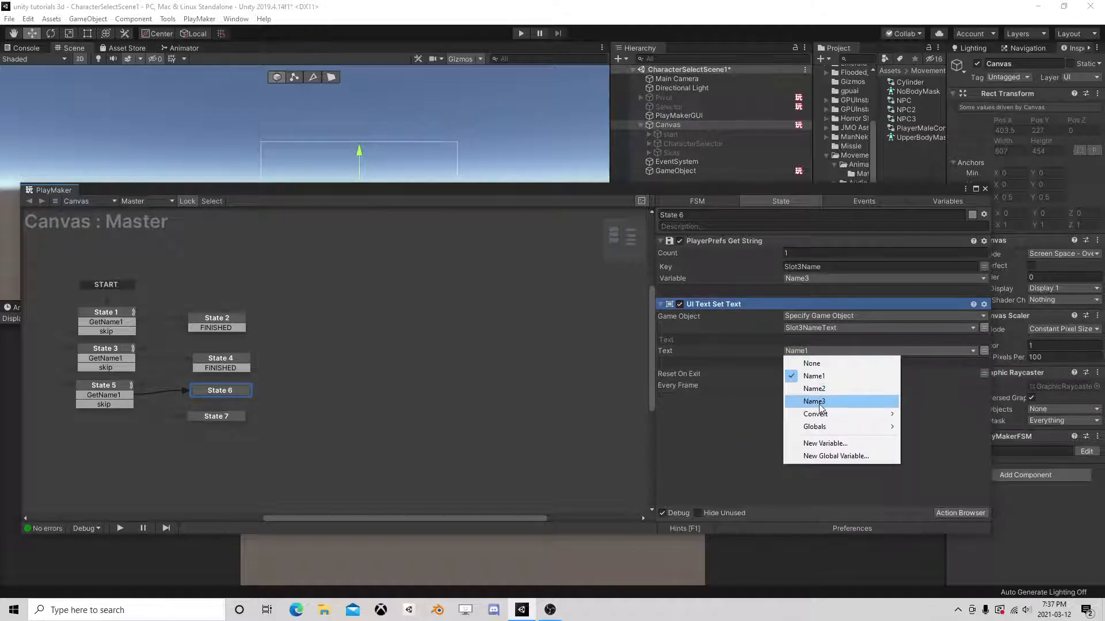
pyautogui.click(820, 401)
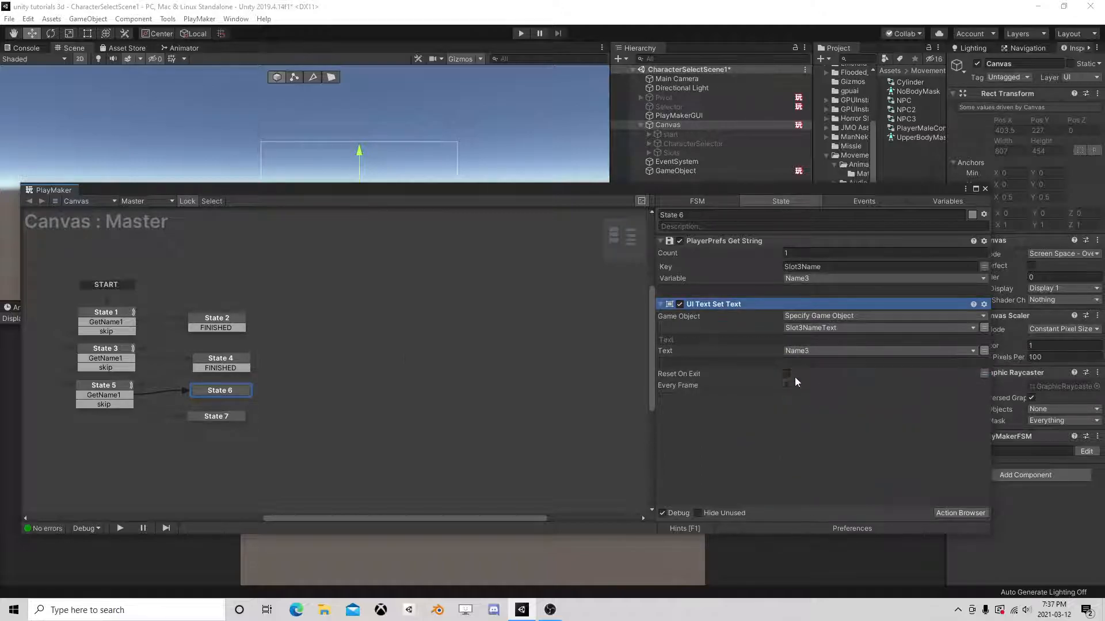
# Step: Space out the upper states and add a new state beside State 1, routing State 1's skip transition to it
pyautogui.click(112, 314)
pyautogui.moveTo(111, 314); pyautogui.dragTo(112, 289)
pyautogui.moveTo(206, 325); pyautogui.dragTo(214, 304)
pyautogui.rightClick(33, 320)
pyautogui.click(58, 326)
pyautogui.moveTo(228, 291); pyautogui.dragTo(133, 312)
pyautogui.rightClick(133, 312)
pyautogui.moveTo(163, 320)
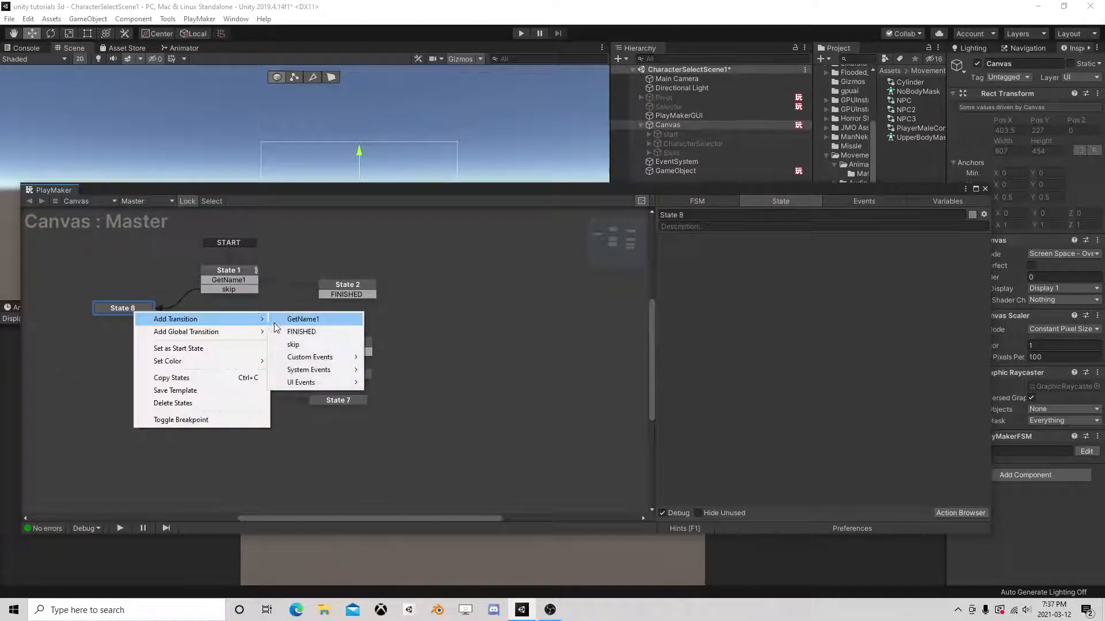
pyautogui.click(298, 341)
pyautogui.rightClick(127, 321)
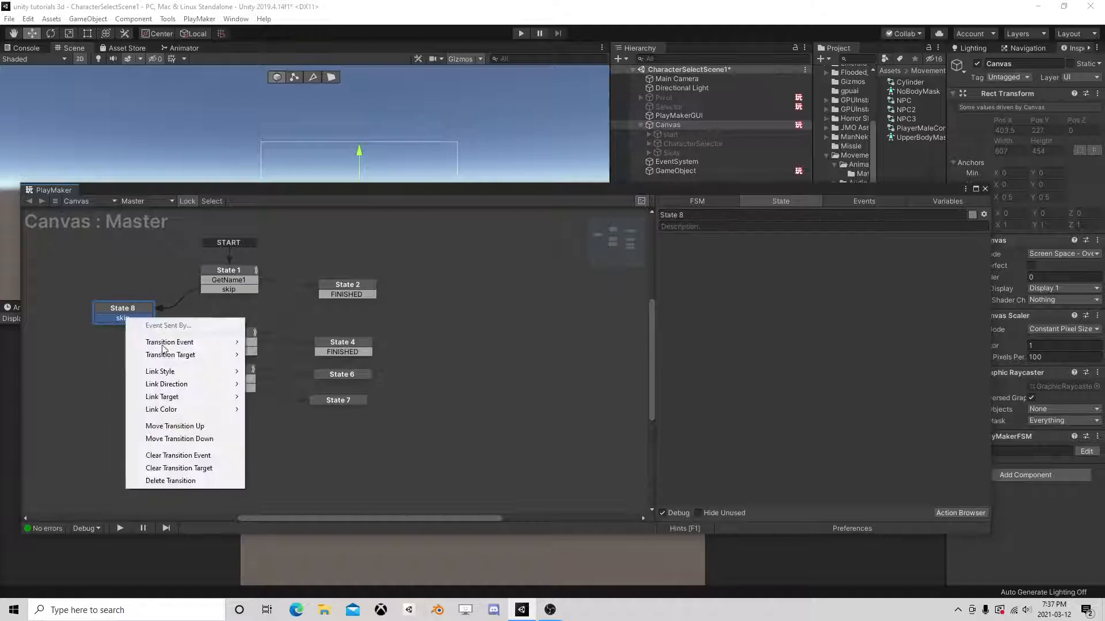
pyautogui.click(184, 482)
# Step: Add a FINISHED transition to State 8 and link it to State 3
pyautogui.rightClick(137, 306)
pyautogui.moveTo(197, 313)
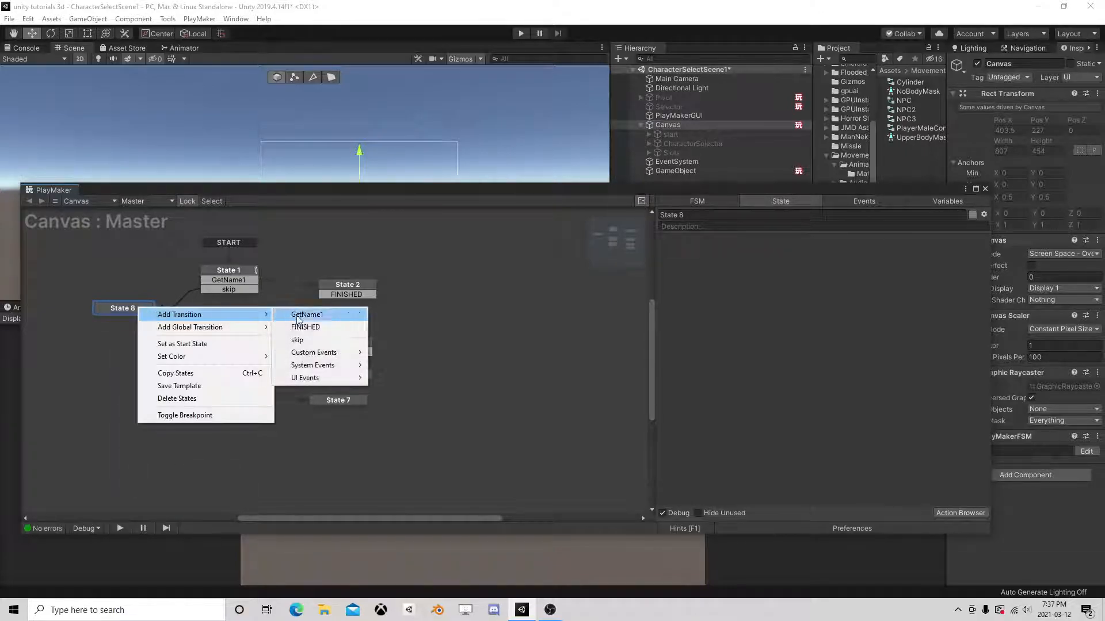
pyautogui.click(321, 327)
pyautogui.moveTo(140, 318); pyautogui.dragTo(230, 341)
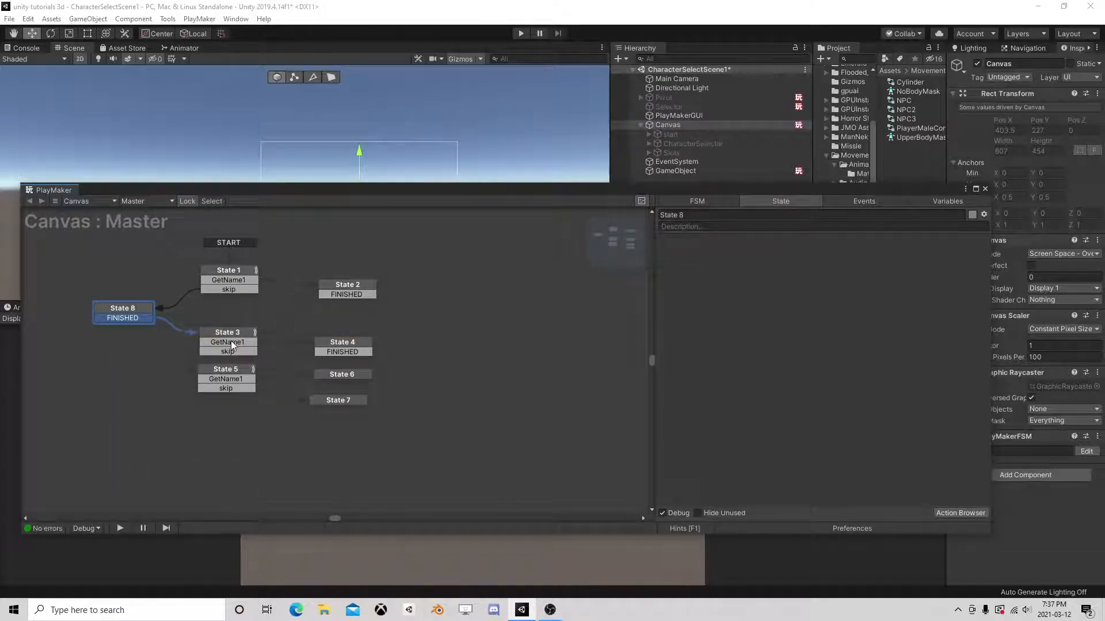
# Step: Copy State 2's UI Text Set Text action into State 8 and replace its text variable with the literal text Available
pyautogui.click(358, 284)
pyautogui.rightClick(737, 302)
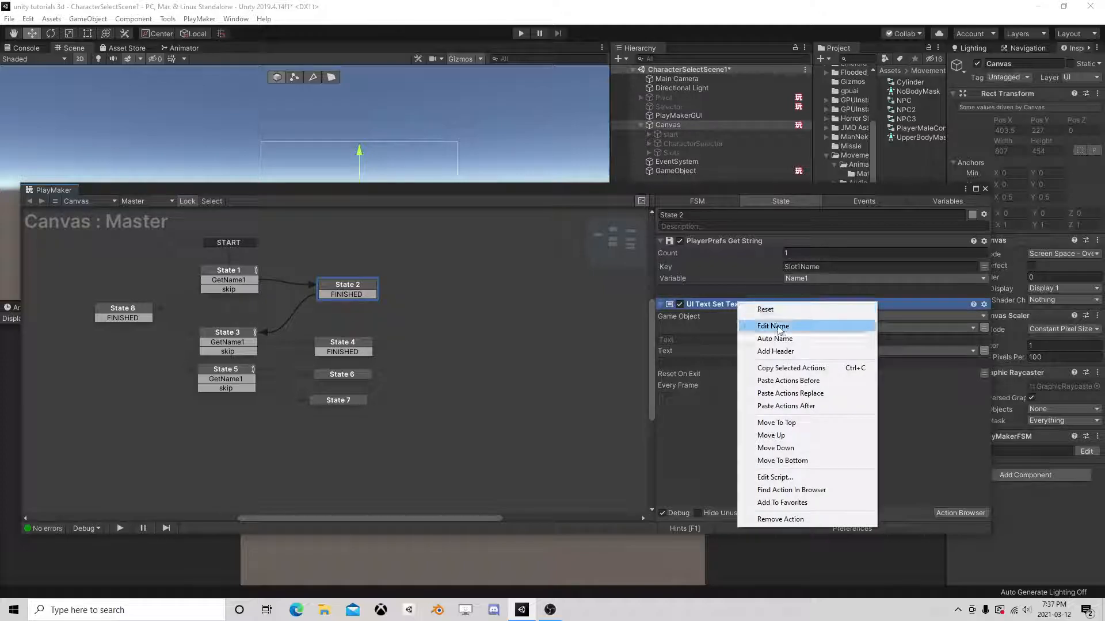
pyautogui.click(788, 369)
pyautogui.click(135, 311)
pyautogui.rightClick(729, 293)
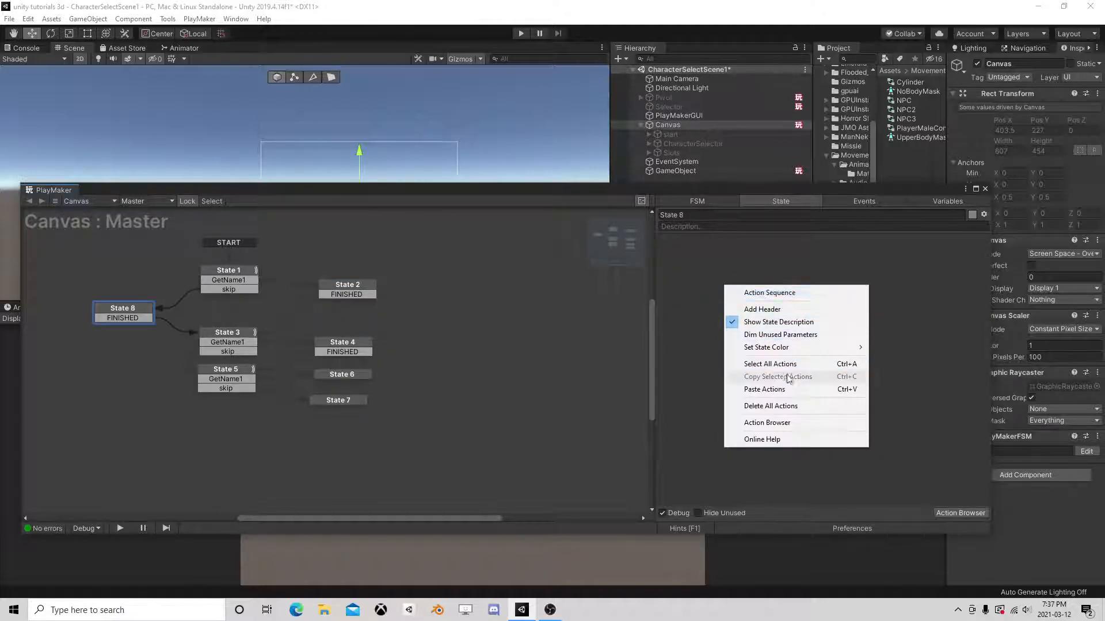
pyautogui.click(772, 389)
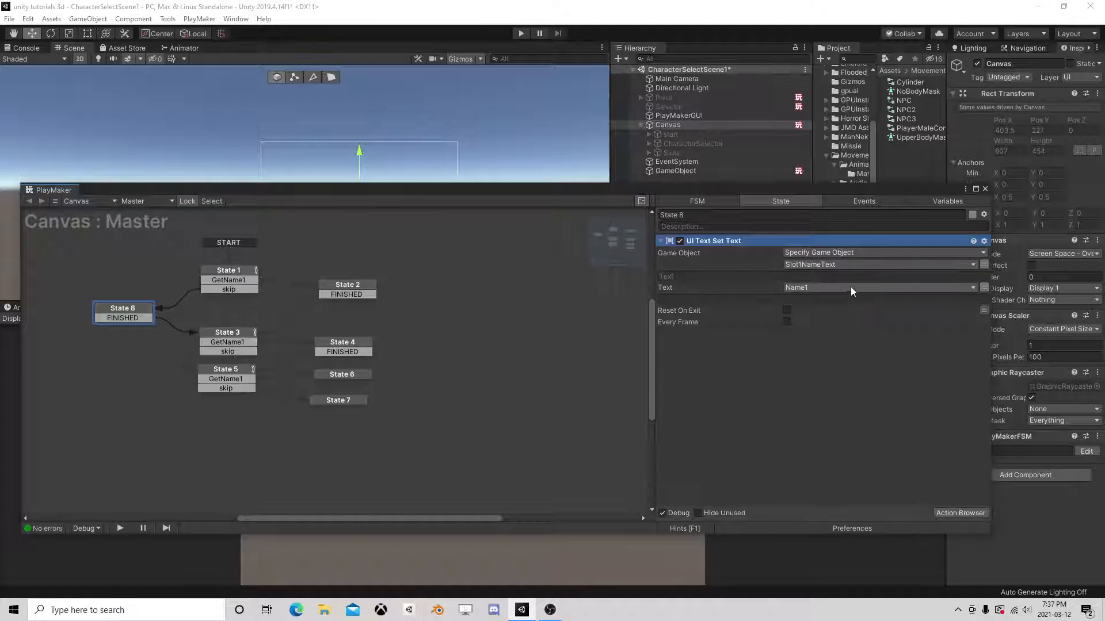
pyautogui.click(985, 287)
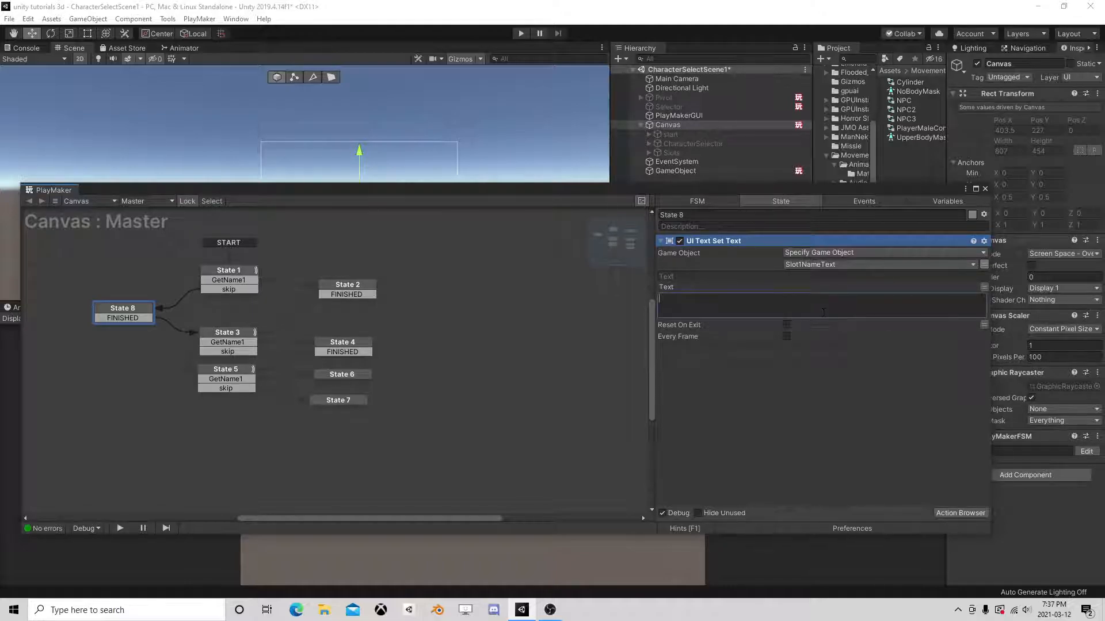
pyautogui.write('Available')
# Step: Paste a copy of State 8 below it, linking State 3's skip to the copy and the copy's FINISHED to State 5
pyautogui.rightClick(122, 318)
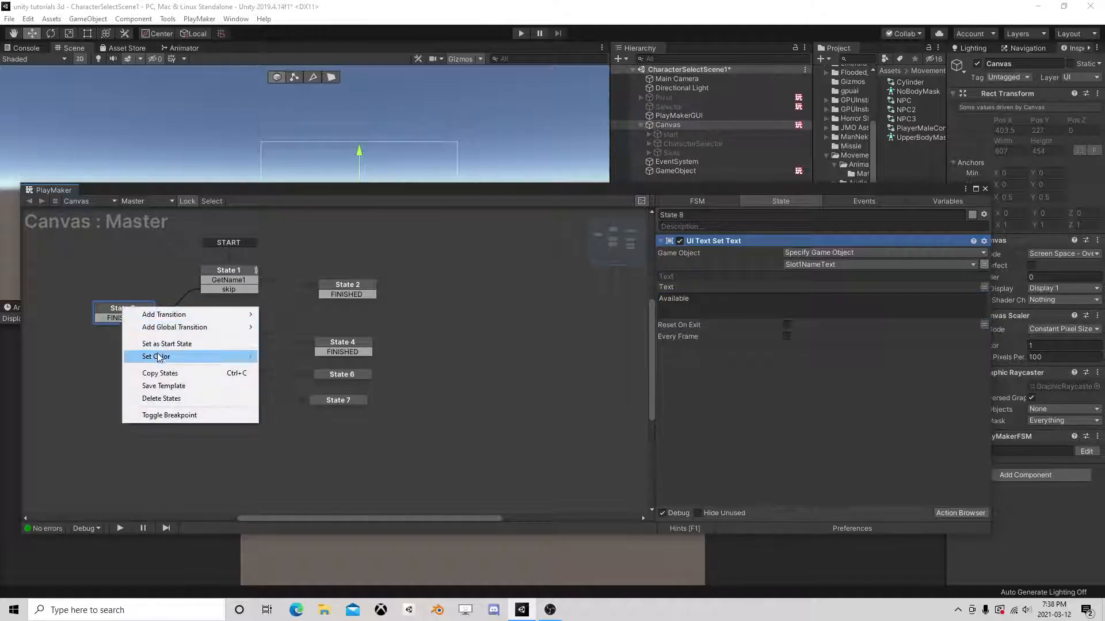
pyautogui.click(99, 351)
pyautogui.rightClick(92, 342)
pyautogui.click(102, 348)
pyautogui.click(213, 350)
pyautogui.moveTo(190, 352); pyautogui.dragTo(209, 375)
# Step: Set the target game object of State 9's UI Text Set Text action to Slot2NameText
pyautogui.click(126, 347)
pyautogui.click(837, 266)
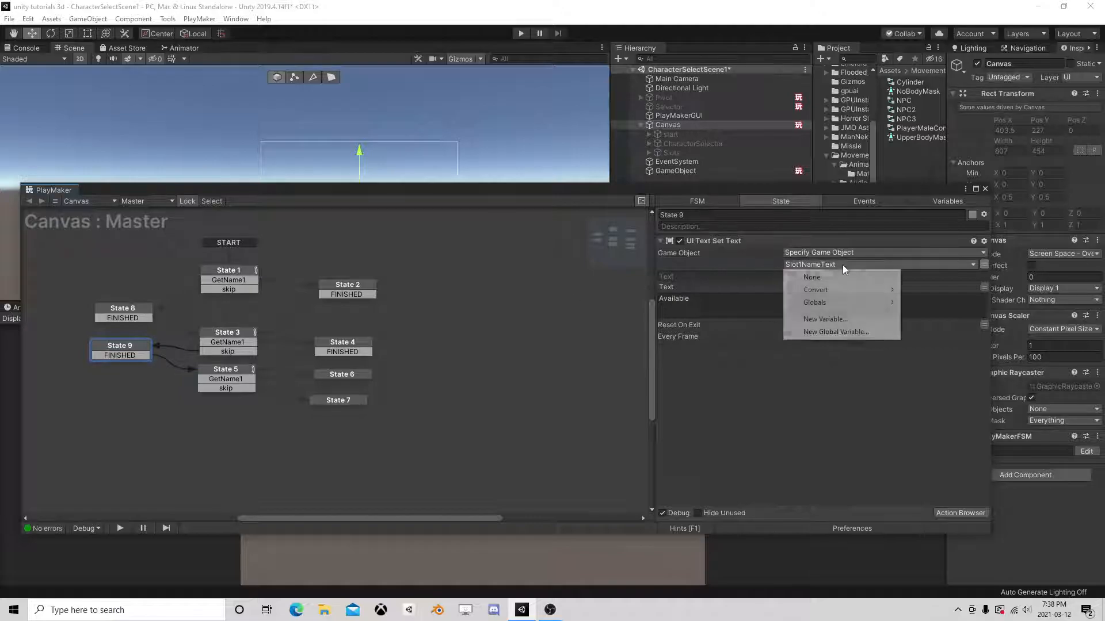
pyautogui.moveTo(817, 289)
pyautogui.click(905, 304)
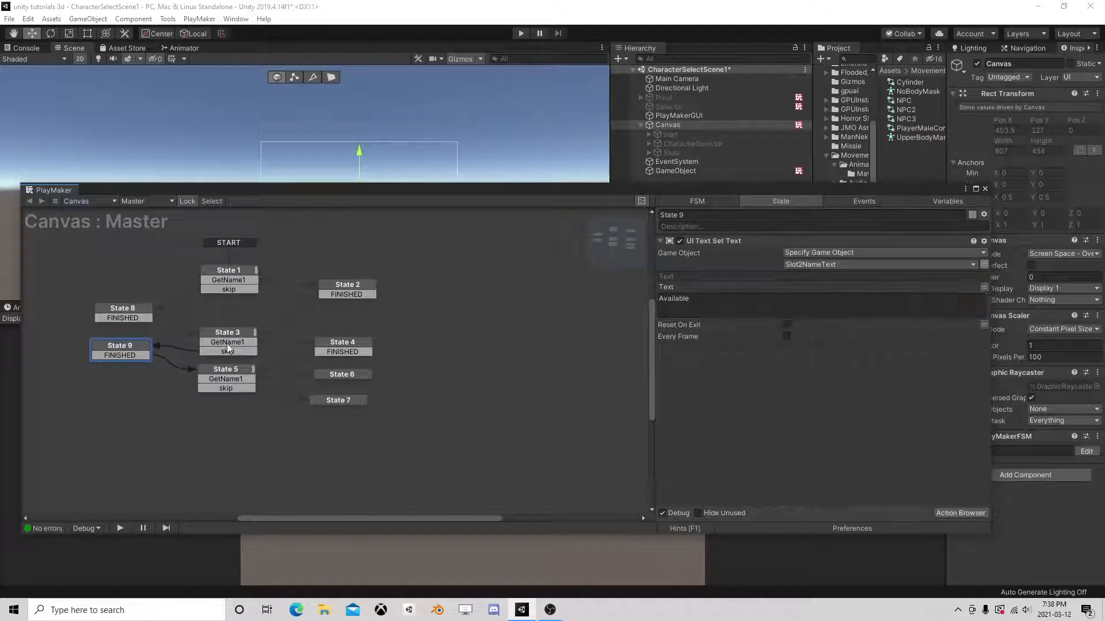
# Step: Paste another copy of State 8 below State 9, linking it between State 5's skip and State 7, with State 7 moved below State 5
pyautogui.rightClick(97, 377)
pyautogui.click(132, 397)
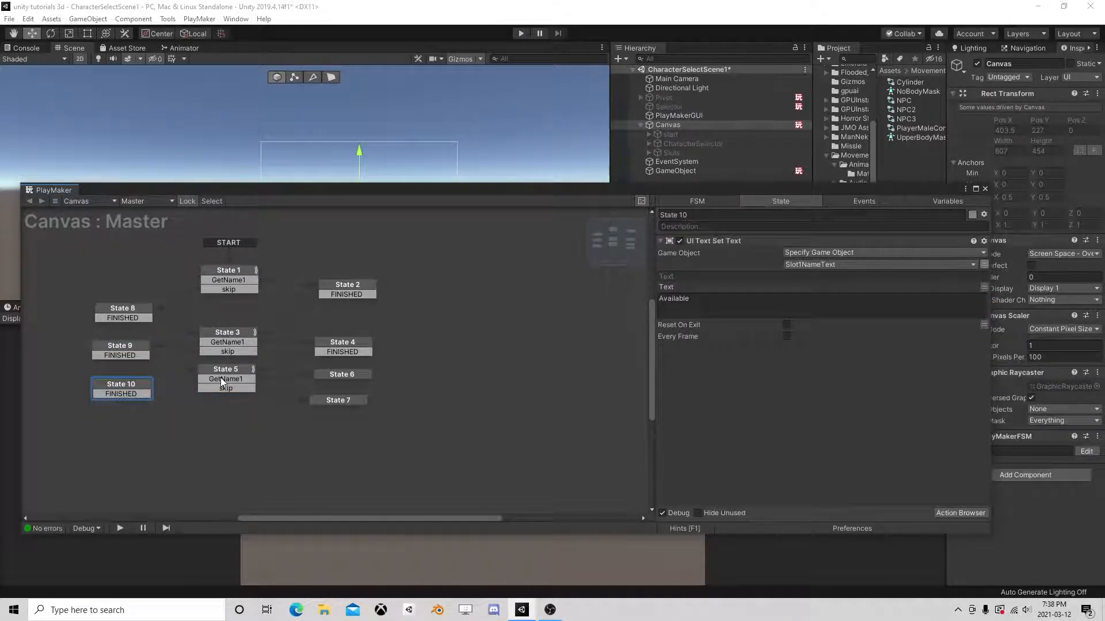
pyautogui.moveTo(220, 377); pyautogui.dragTo(324, 400)
pyautogui.moveTo(324, 400); pyautogui.dragTo(217, 420)
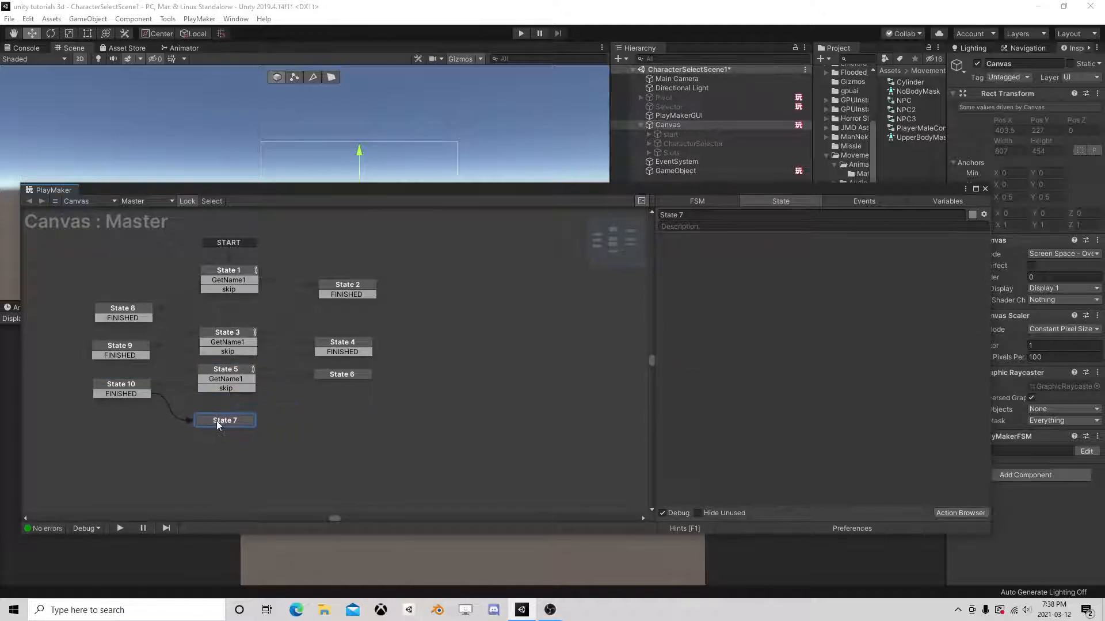
# Step: Set the target game object of State 10's UI Text Set Text action to Slot3NameText
pyautogui.click(138, 391)
pyautogui.click(818, 275)
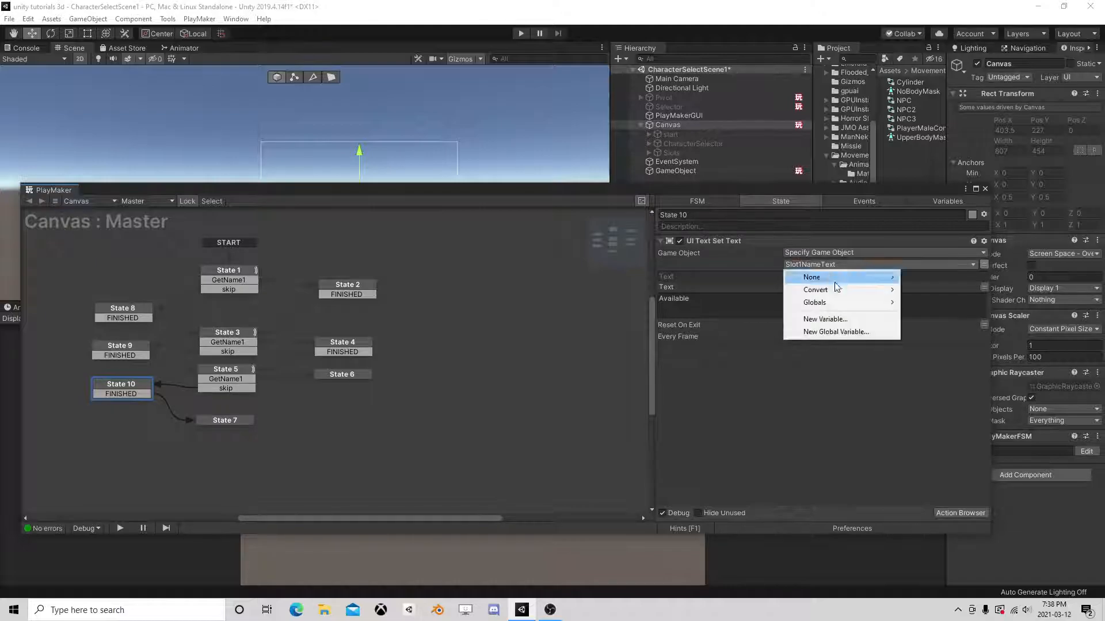
pyautogui.moveTo(826, 295)
pyautogui.click(926, 315)
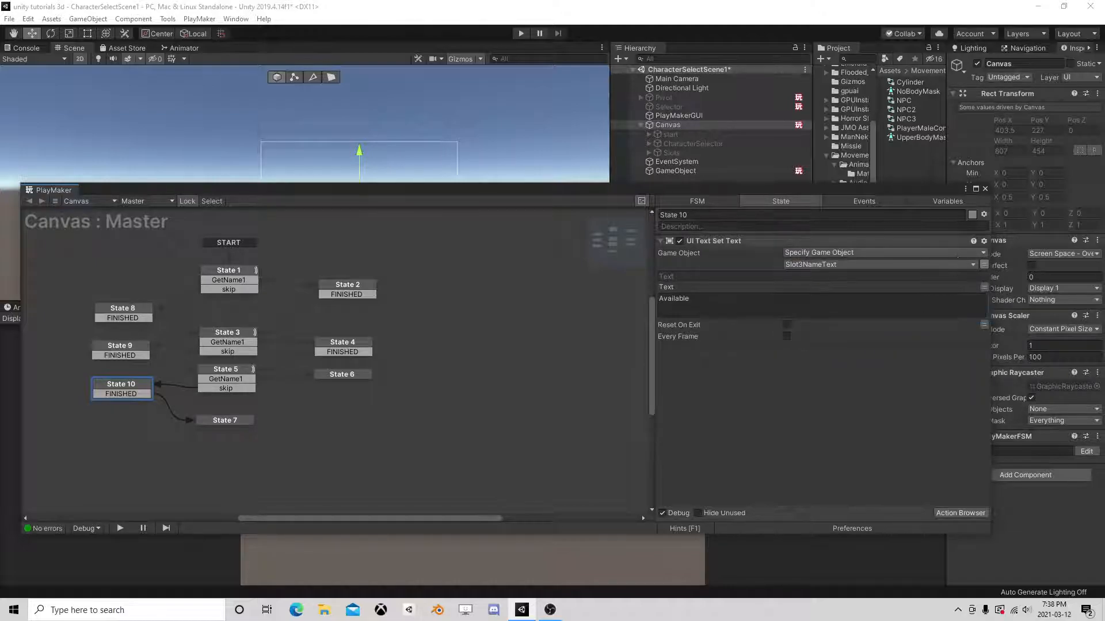
# Step: Move State 7 slightly lower and add a FINISHED transition from State 6 to it
pyautogui.click(223, 421)
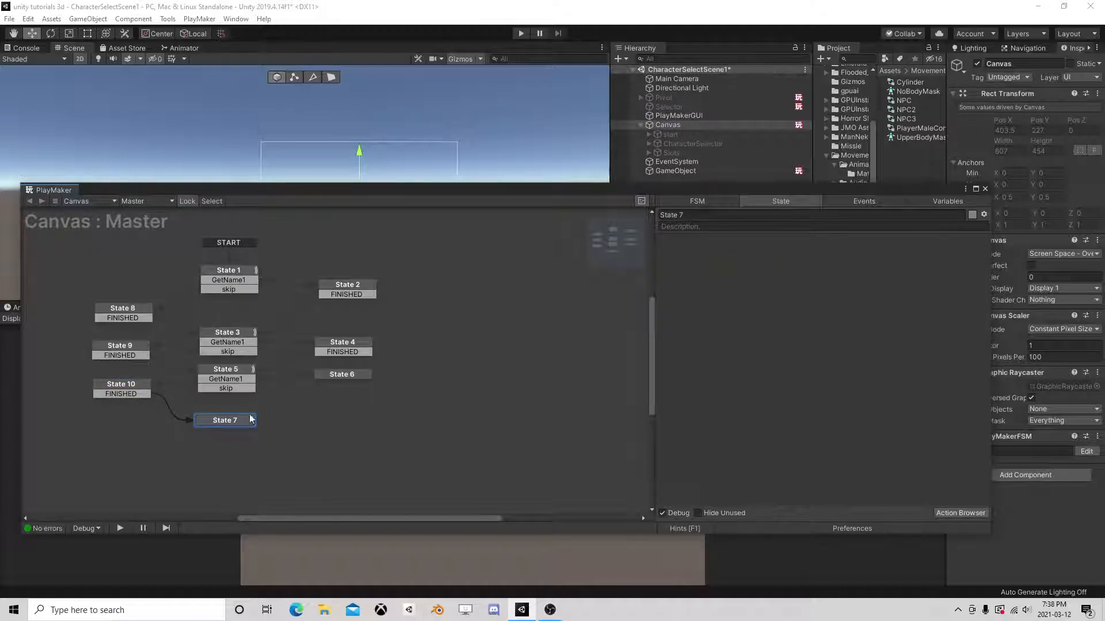
pyautogui.moveTo(222, 420); pyautogui.dragTo(236, 435)
pyautogui.rightClick(339, 374)
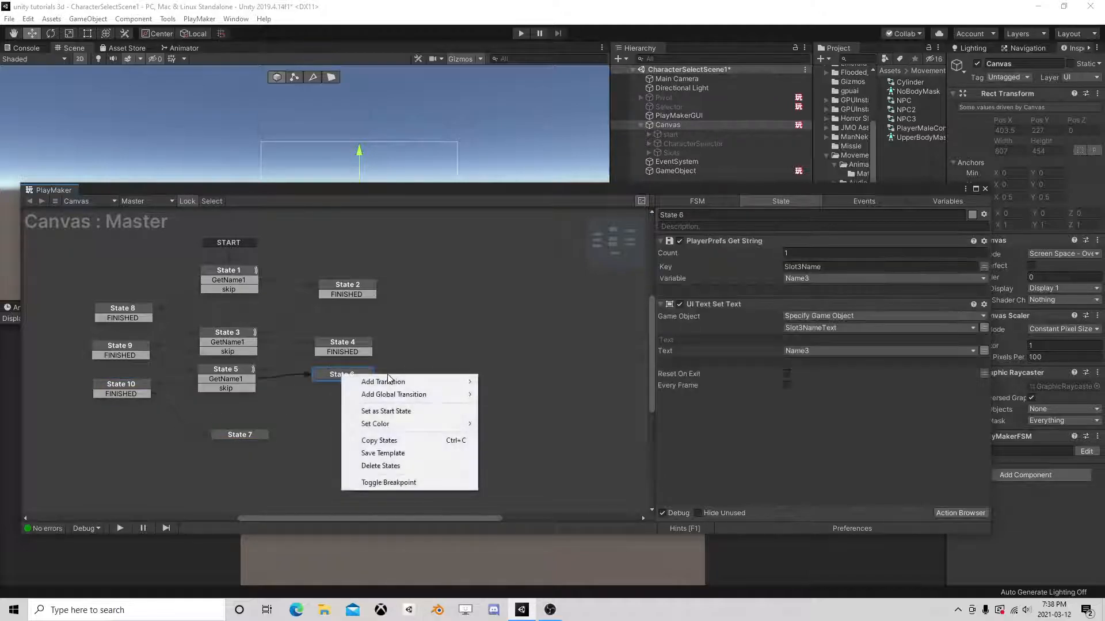
pyautogui.moveTo(402, 382)
pyautogui.click(509, 395)
pyautogui.moveTo(338, 384); pyautogui.dragTo(239, 434)
pyautogui.click(241, 434)
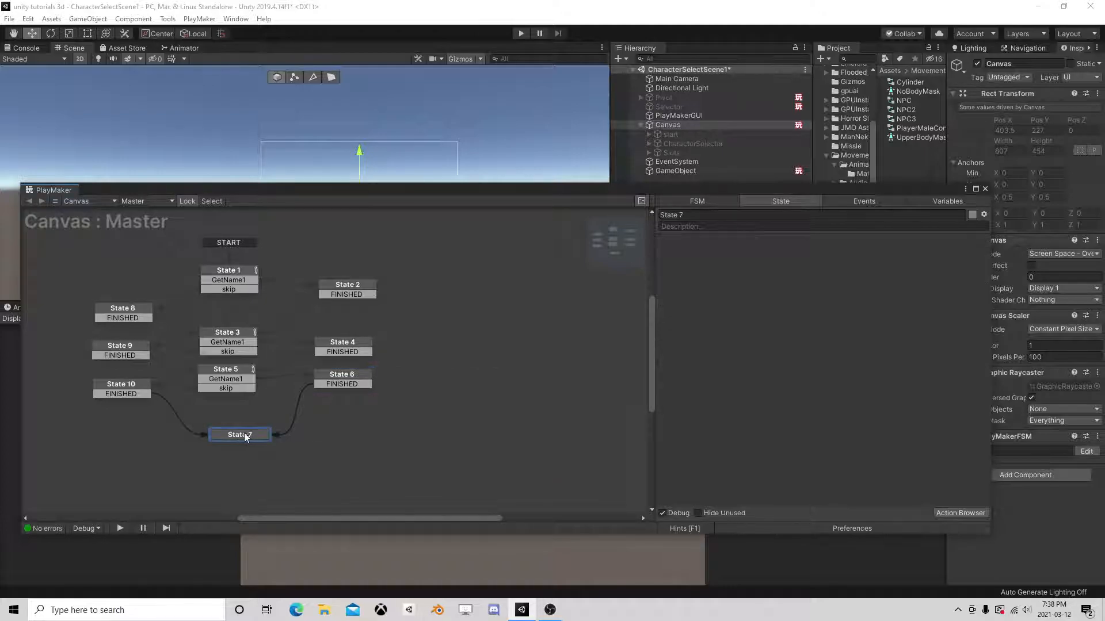
pyautogui.moveTo(669, 193)
pyautogui.mouseDown()
pyautogui.moveTo(706, 231)
pyautogui.moveTo(684, 285)
pyautogui.moveTo(672, 195)
pyautogui.moveTo(655, 209)
pyautogui.mouseUp()
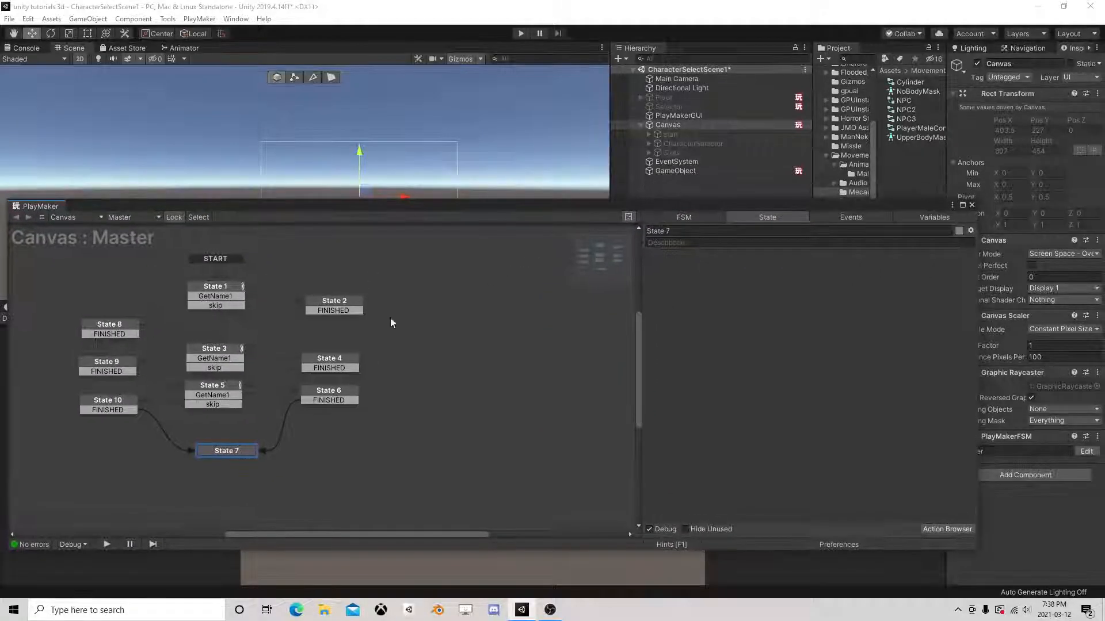
# Step: Add an Activate Game Object action to State 7 with Recursive turned off
pyautogui.click(931, 530)
pyautogui.write('activat')
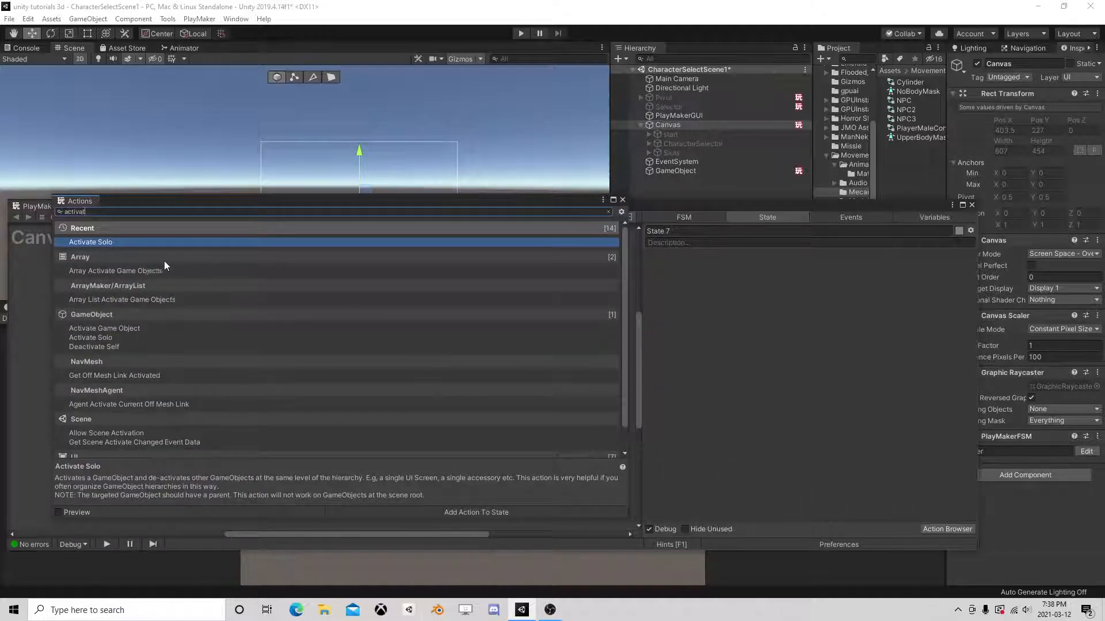
pyautogui.write('e')
pyautogui.doubleClick(108, 329)
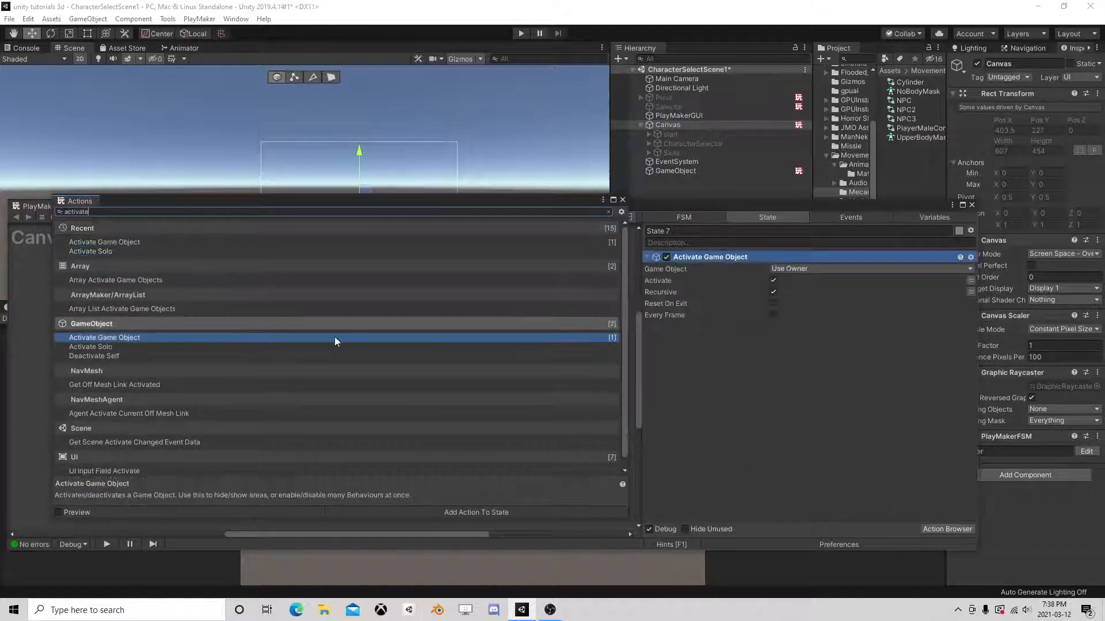
pyautogui.click(771, 292)
# Step: Set the Activate Game Object action in State 7 to target the Slots variable, and close the FSM editor
pyautogui.click(774, 269)
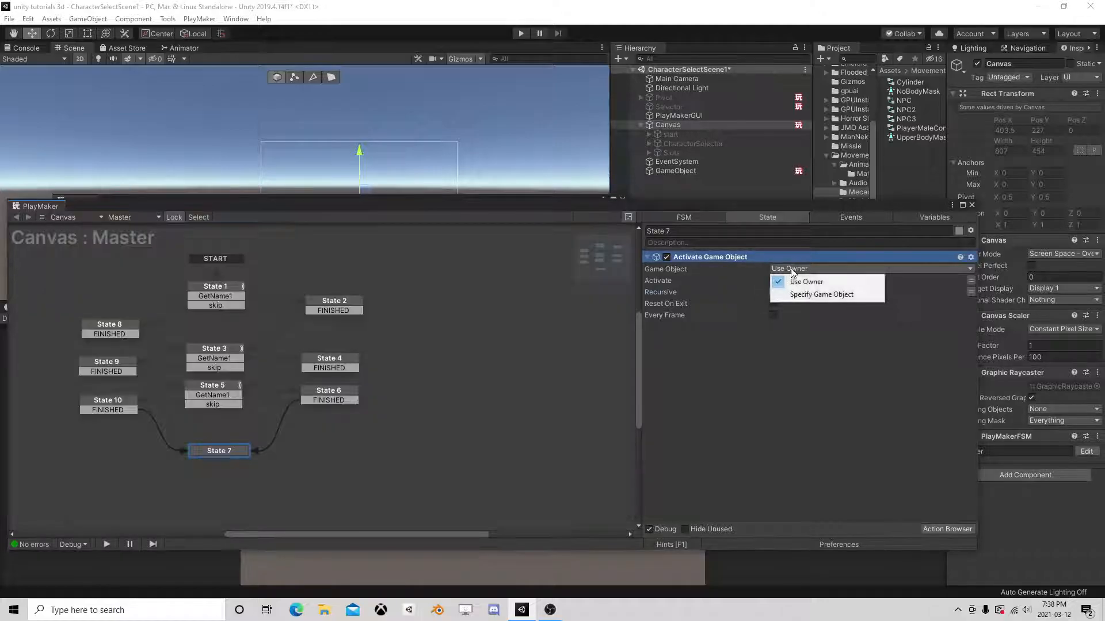
pyautogui.click(805, 293)
pyautogui.click(971, 280)
pyautogui.click(918, 281)
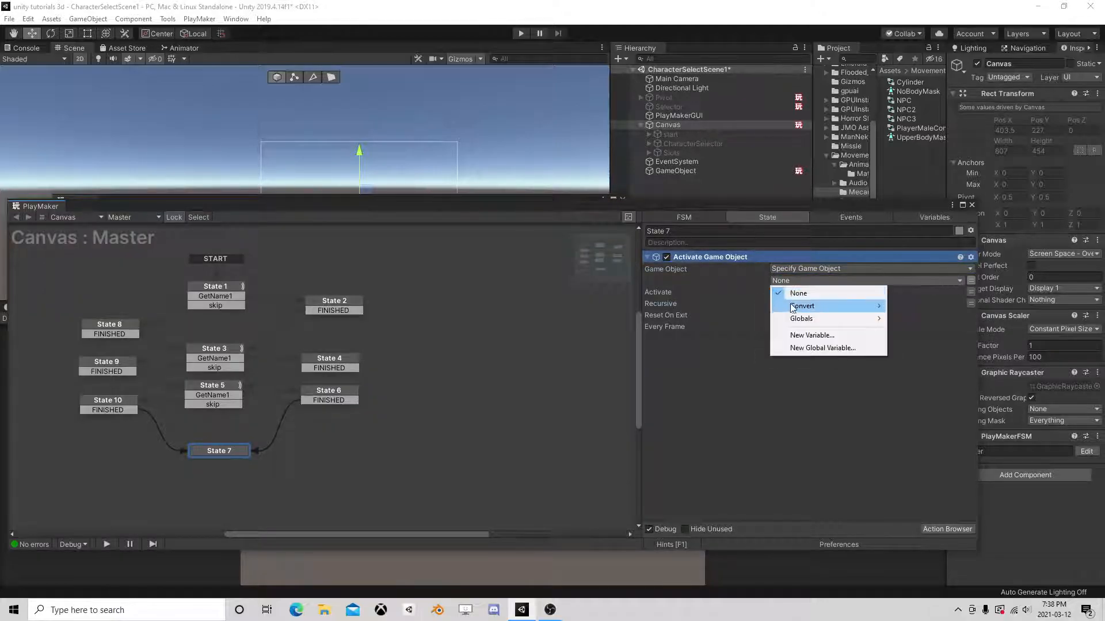
pyautogui.moveTo(834, 305)
pyautogui.click(915, 344)
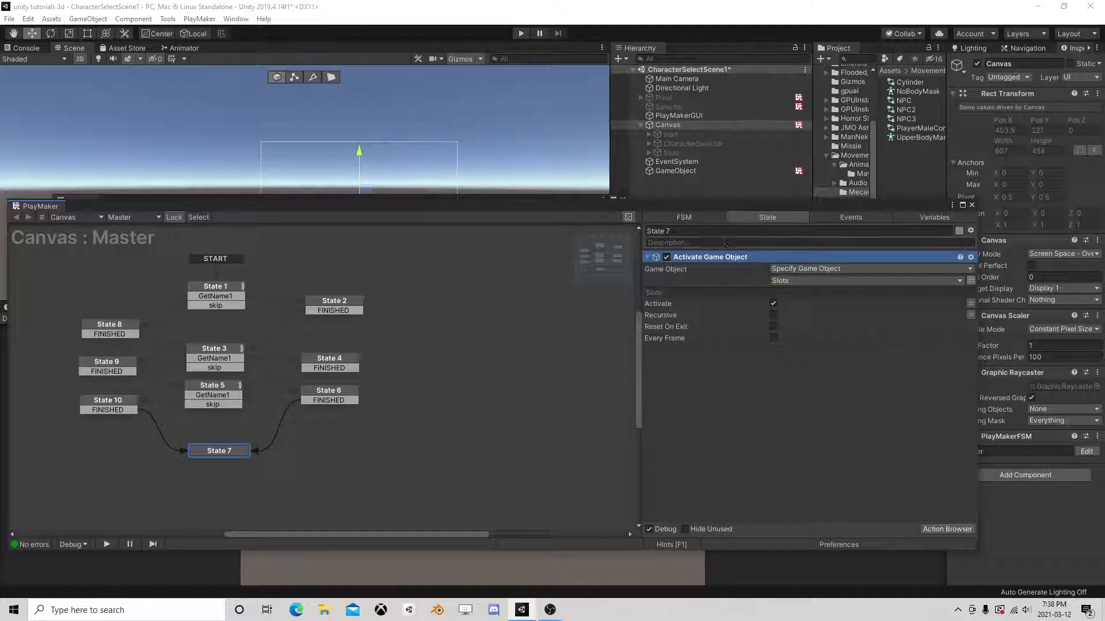
pyautogui.click(971, 202)
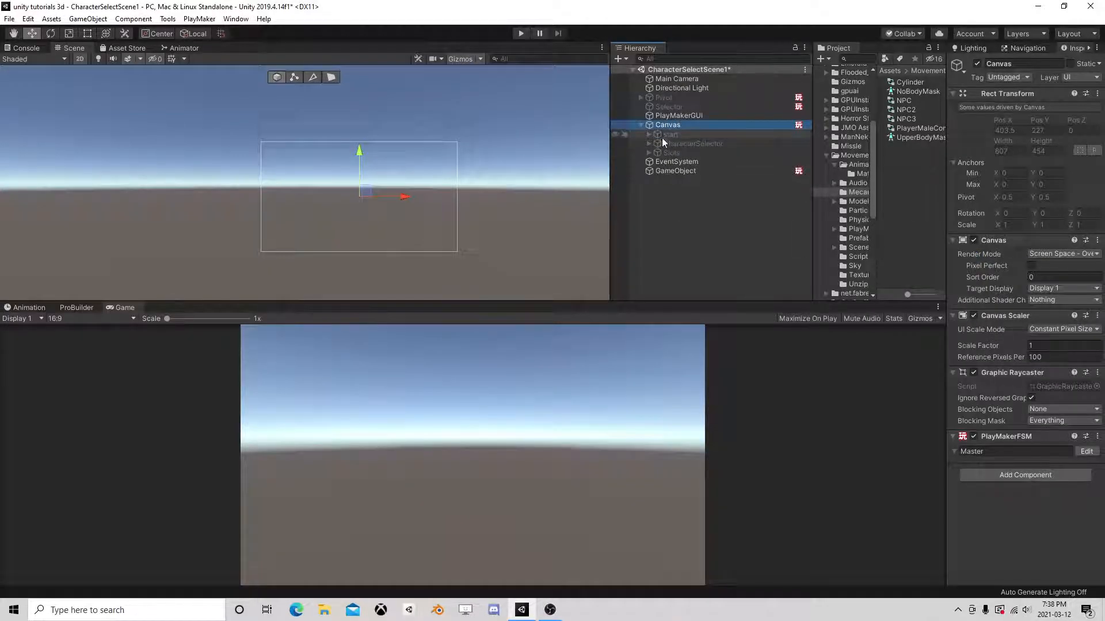
# Step: Activate the Slots object under Canvas and expand it to list its three panels
pyautogui.click(671, 152)
pyautogui.click(977, 63)
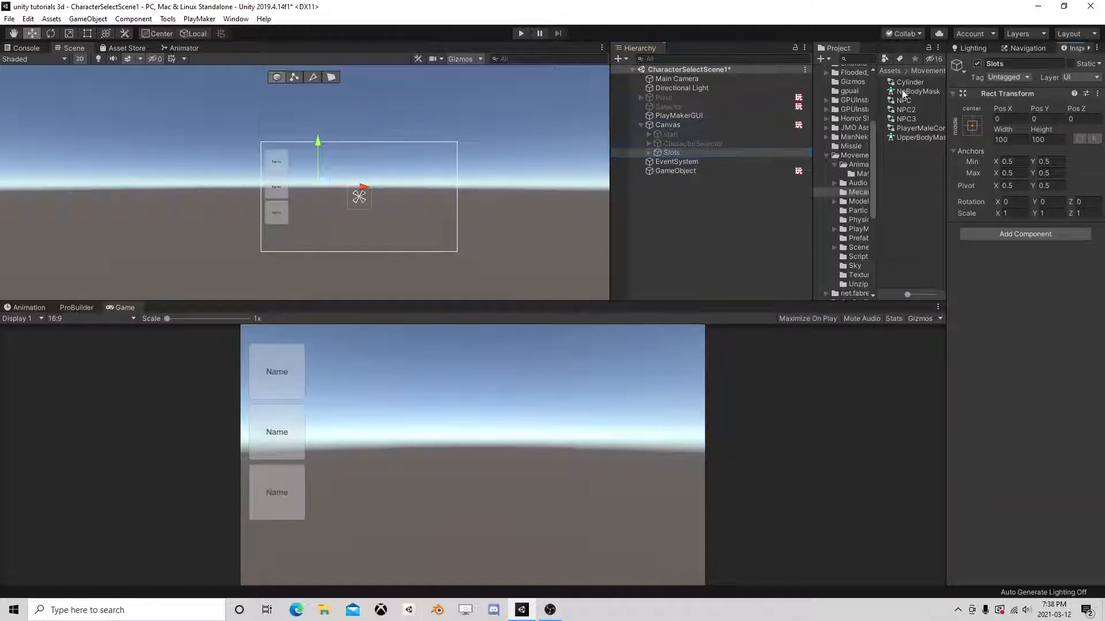
pyautogui.click(648, 153)
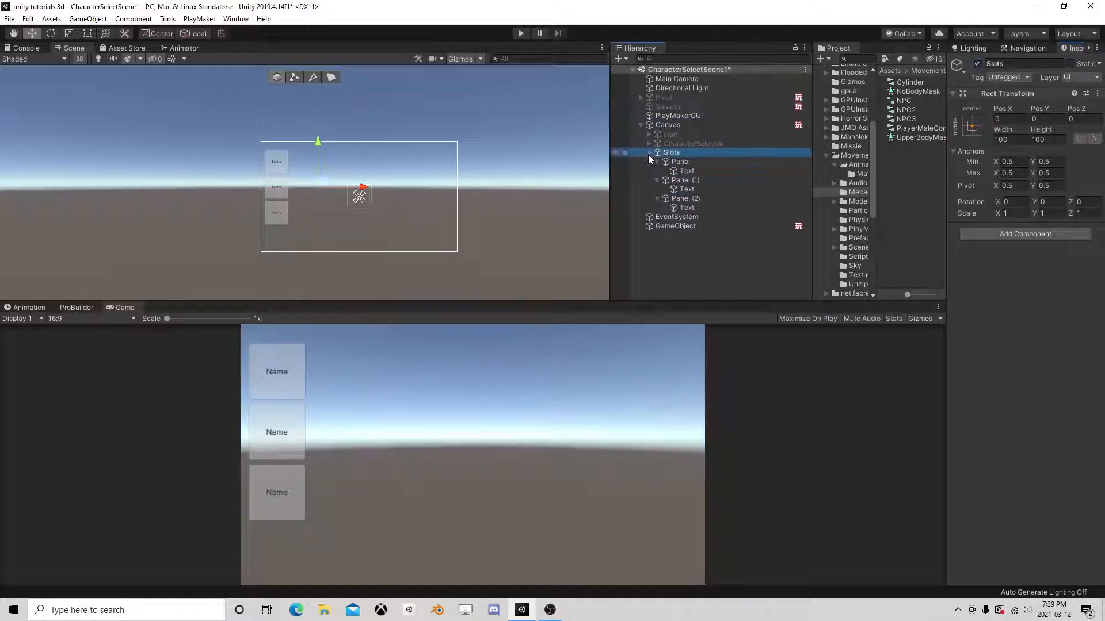
pyautogui.click(657, 171)
pyautogui.click(657, 179)
# Step: Select Panel, Panel (1) and Panel (2) together and start adding a component to them
pyautogui.click(680, 162)
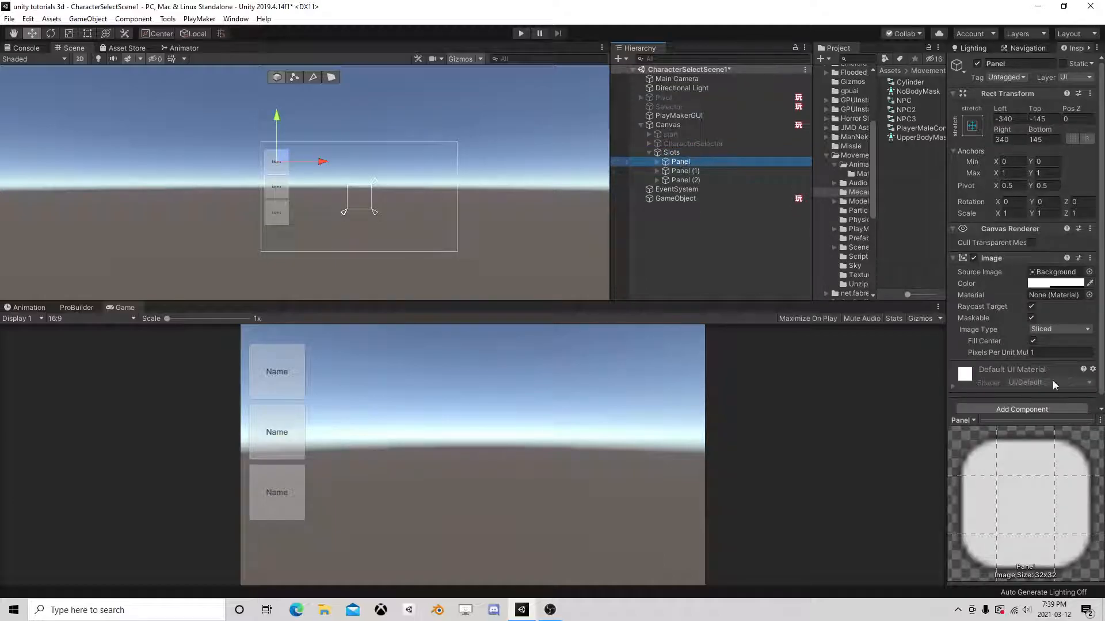
pyautogui.click(1018, 420)
pyautogui.keyDown('shift'); pyautogui.click(681, 181); pyautogui.keyUp('shift')
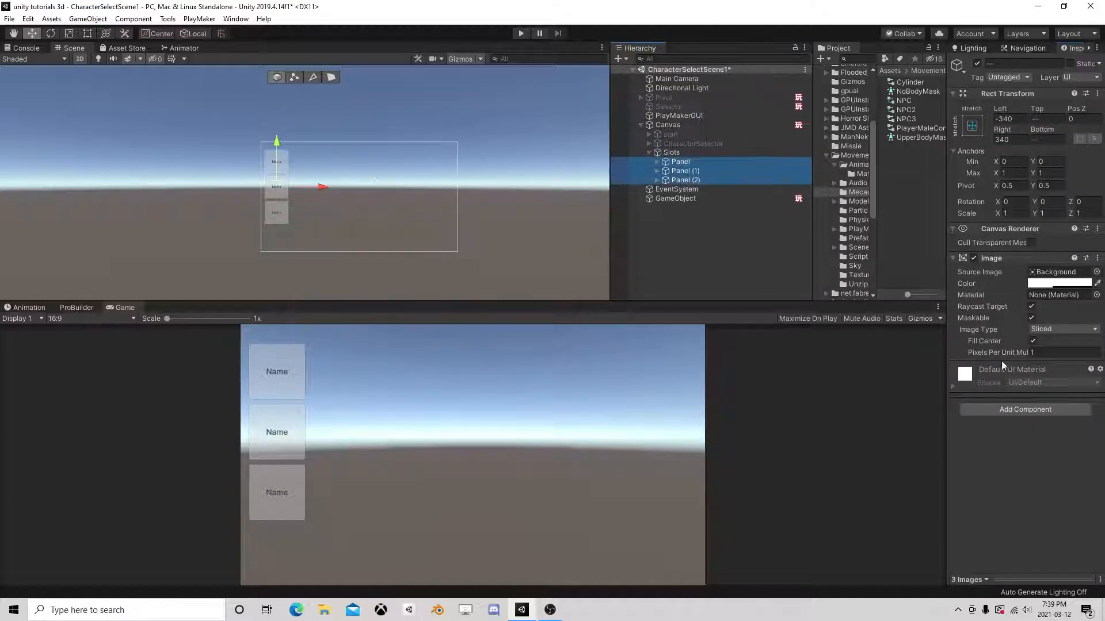
pyautogui.click(1024, 410)
pyautogui.write('i')
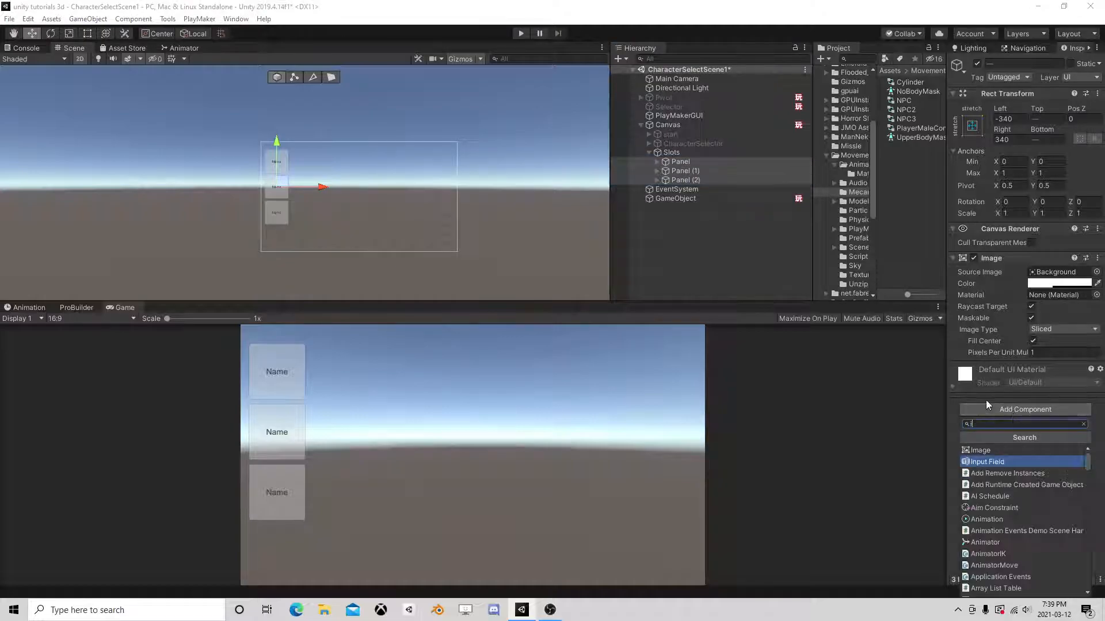
pyautogui.write('nter')
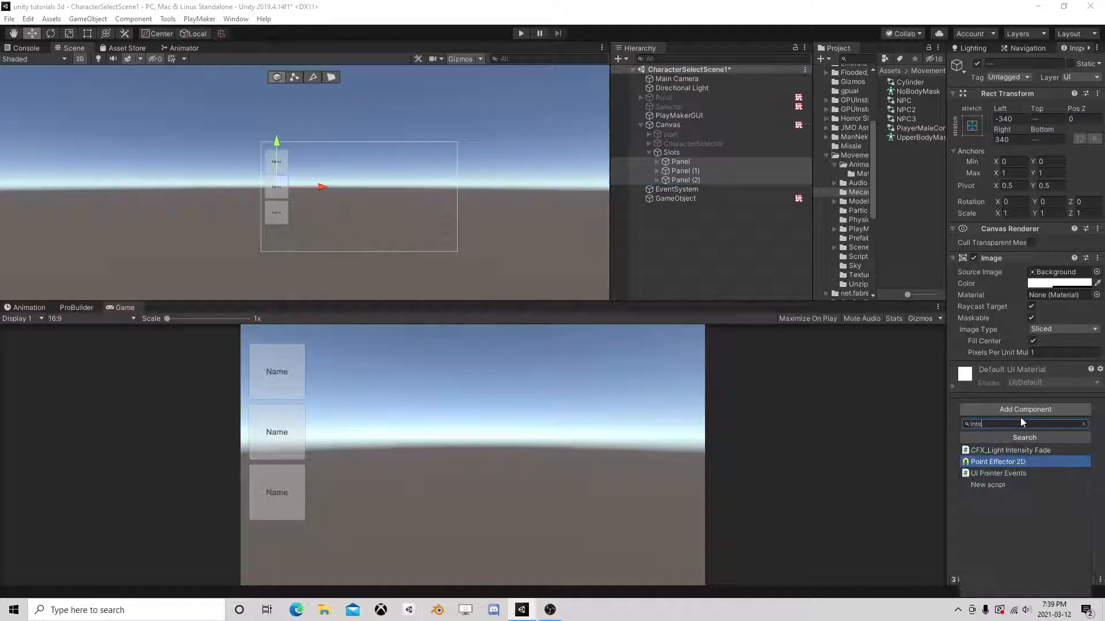
pyautogui.press('BackSpace')
pyautogui.press('BackSpace')
pyautogui.press('BackSpace')
pyautogui.press('BackSpace')
pyautogui.press('BackSpace')
pyautogui.write('n')
pyautogui.press('BackSpace')
# Step: Add a Button component to the three selected panels
pyautogui.write('butt')
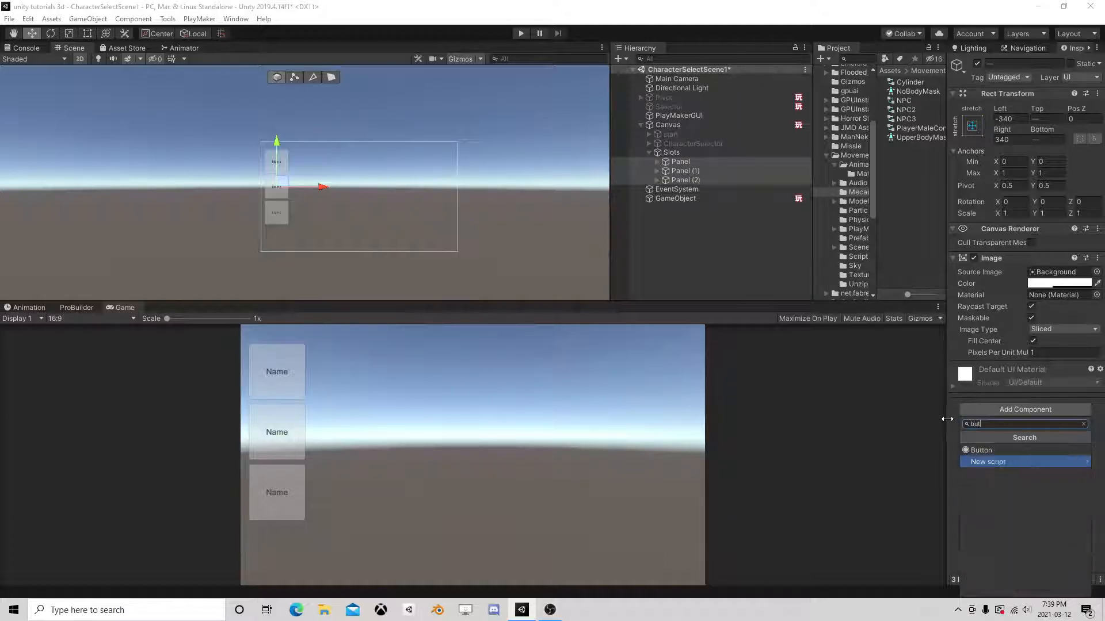
pyautogui.click(982, 453)
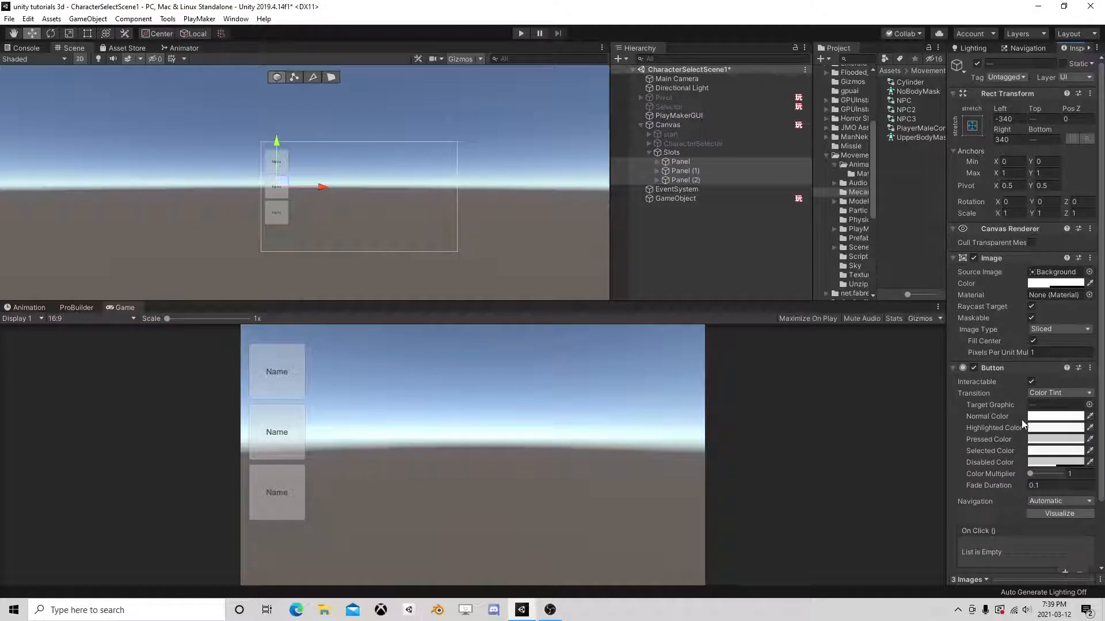
pyautogui.scroll(-3, 994, 409)
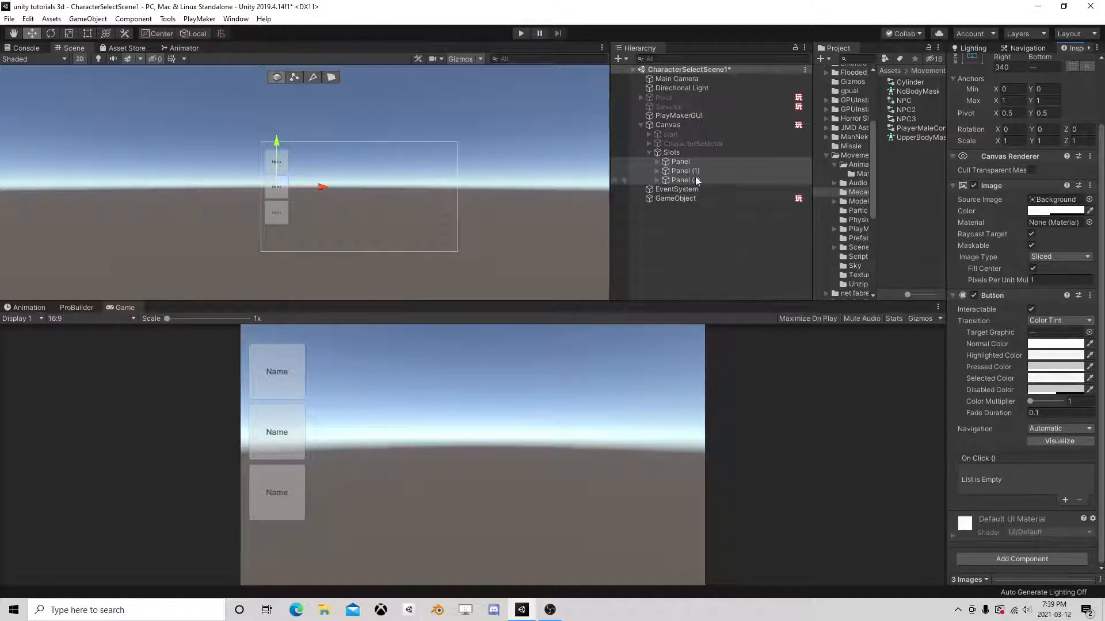
# Step: Open the Canvas Master FSM again and add a UI Button Array action to State 7
pyautogui.click(677, 126)
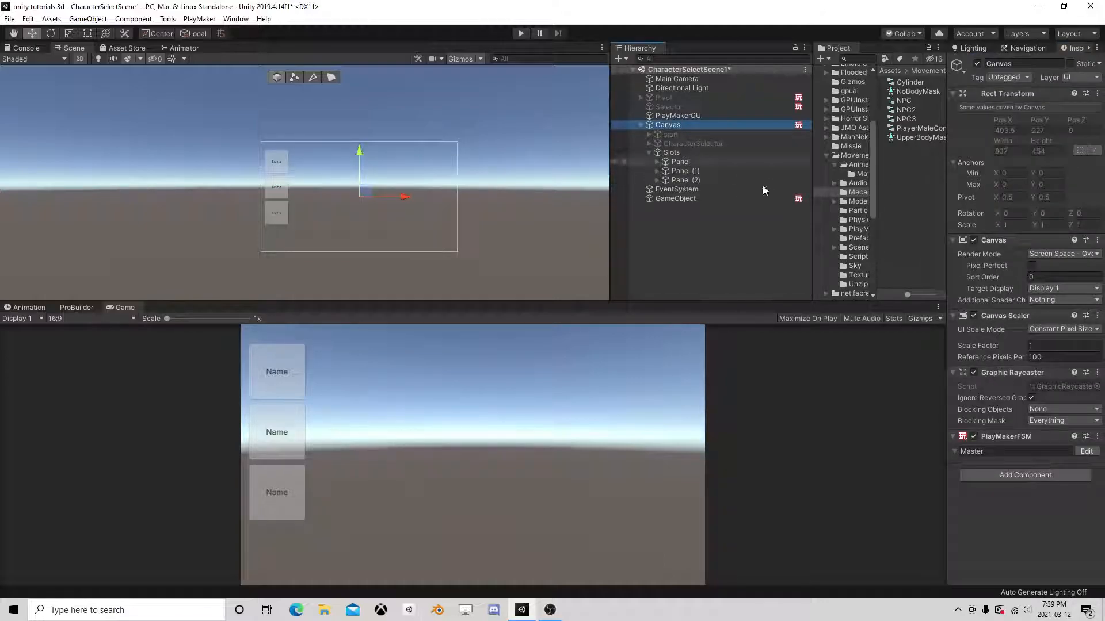
pyautogui.click(1086, 451)
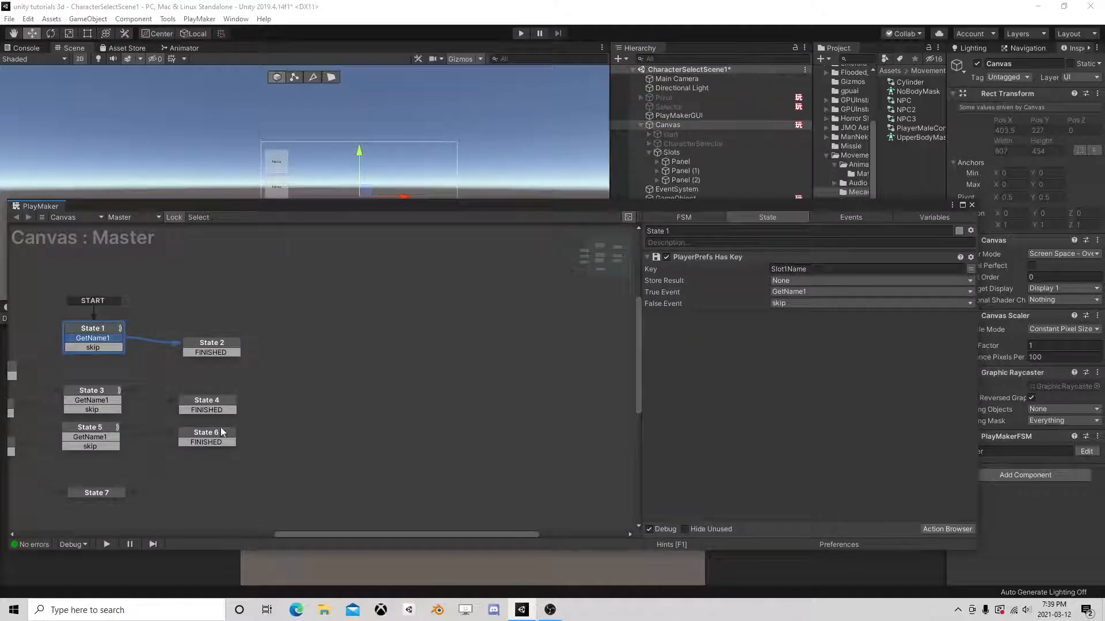
pyautogui.click(95, 495)
pyautogui.moveTo(410, 398); pyautogui.dragTo(521, 229, button='middle')
pyautogui.click(957, 530)
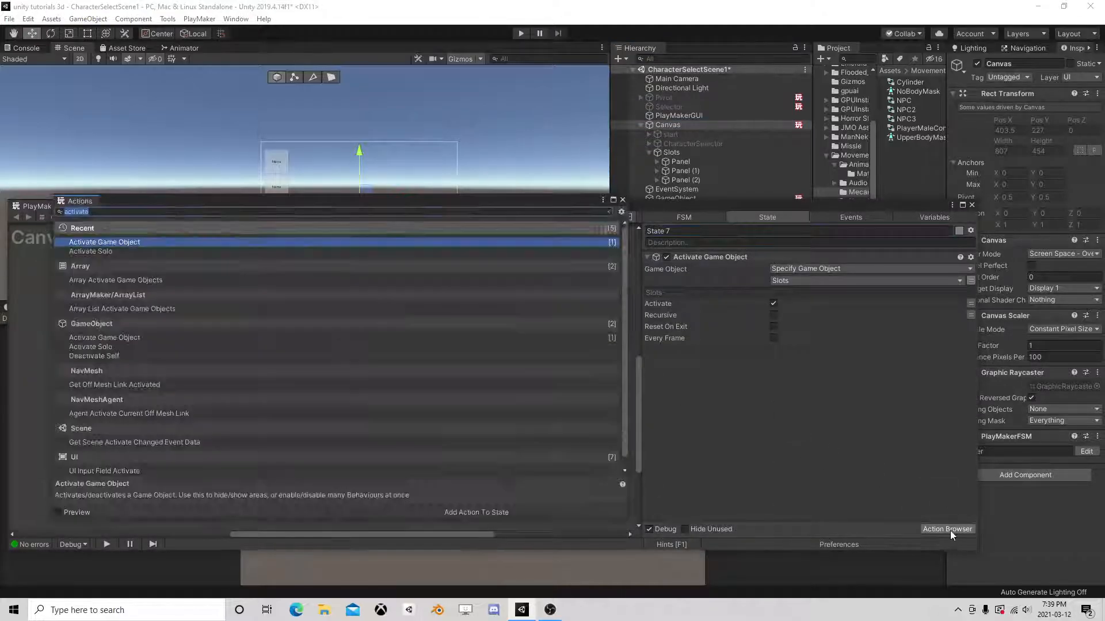
pyautogui.write('ui bu')
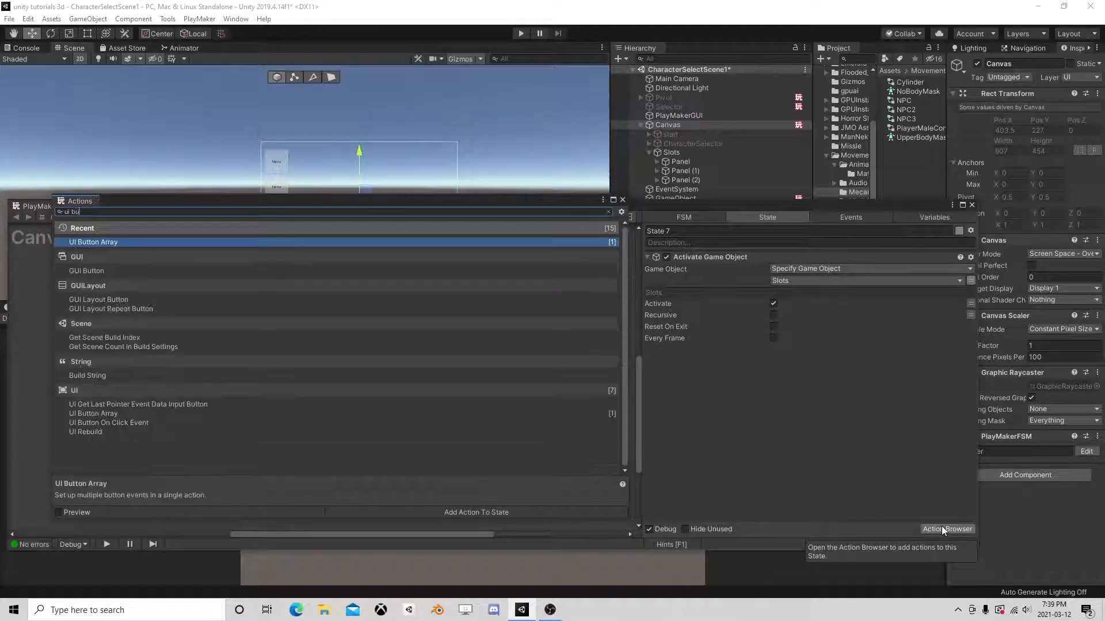
pyautogui.doubleClick(108, 242)
pyautogui.click(622, 200)
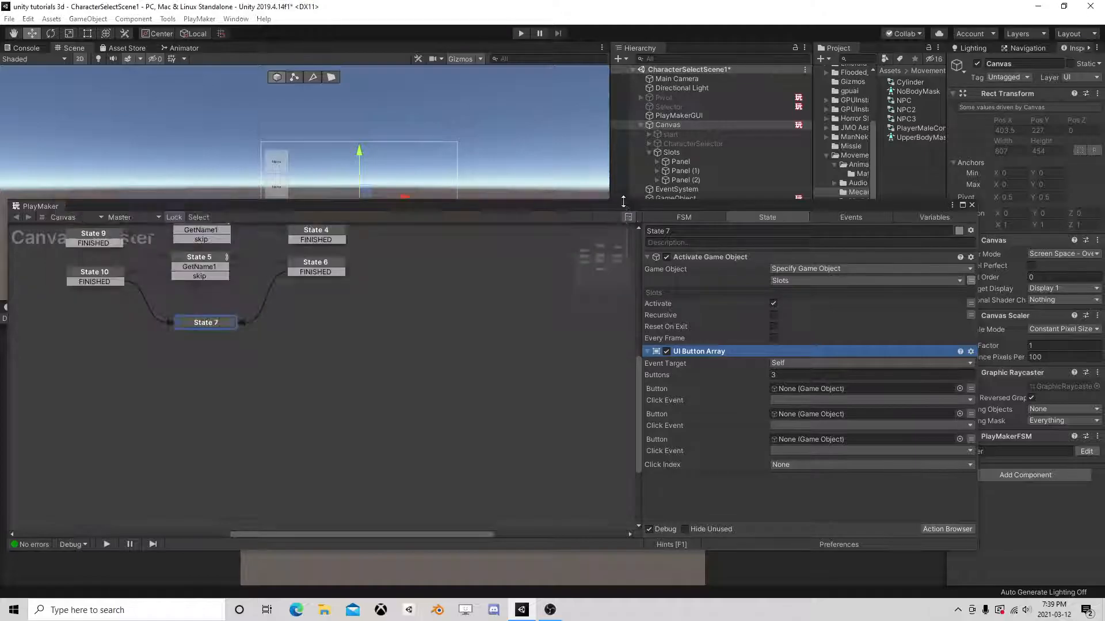
# Step: Assign Panel, Panel (1) and Panel (2) as the three buttons of the UI Button Array action
pyautogui.moveTo(818, 209); pyautogui.dragTo(390, 115)
pyautogui.moveTo(682, 164); pyautogui.dragTo(396, 295)
pyautogui.moveTo(691, 173); pyautogui.dragTo(409, 322)
pyautogui.moveTo(688, 179); pyautogui.dragTo(393, 346)
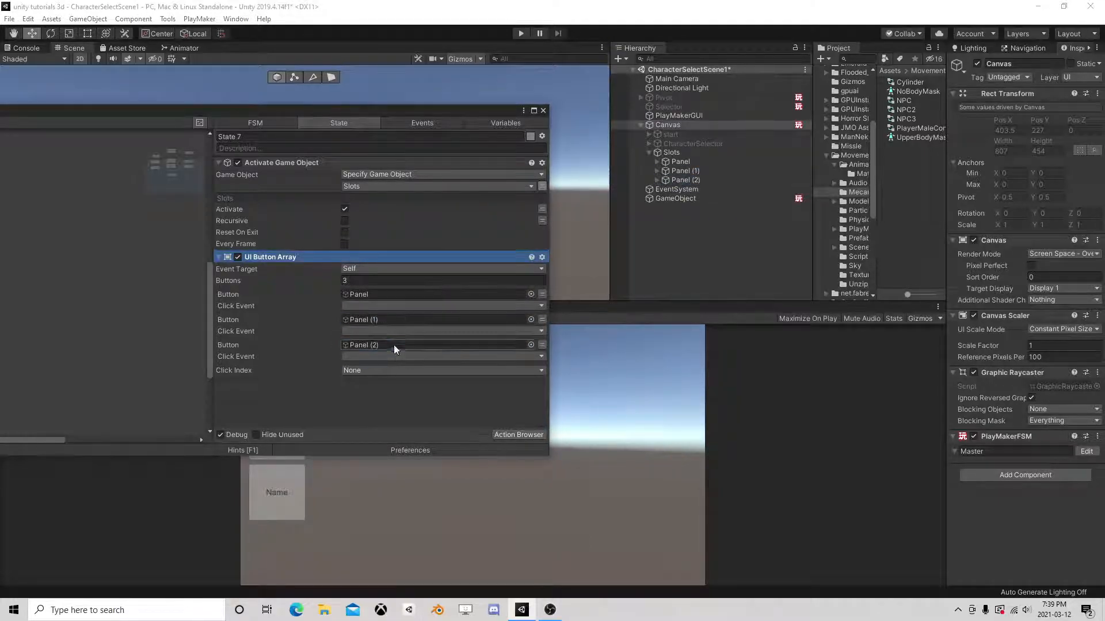
# Step: Create the events choose1, choose2 and choose3 as the click events of Panel, Panel (1) and Panel (2) respectively
pyautogui.click(375, 305)
pyautogui.click(382, 414)
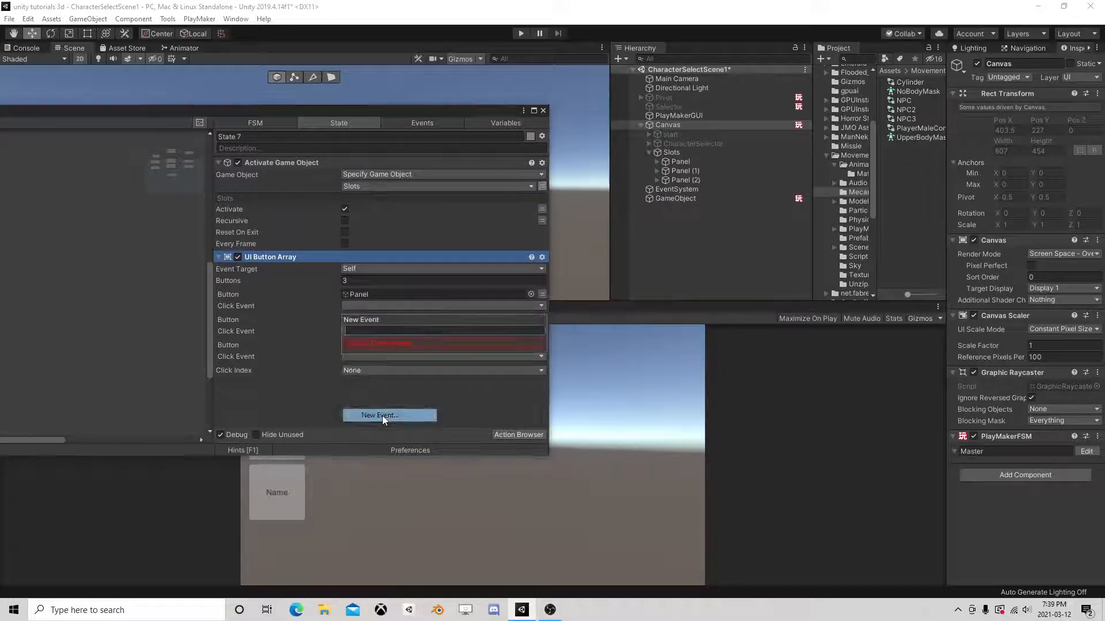
pyautogui.write('choose1')
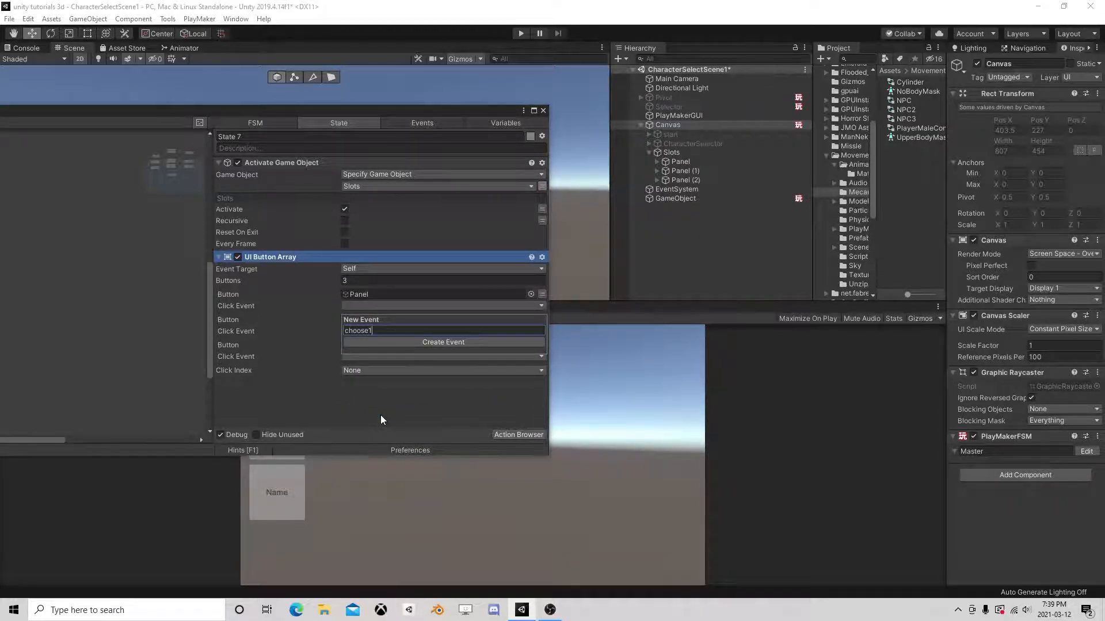
pyautogui.press('Return')
pyautogui.click(381, 330)
pyautogui.click(392, 453)
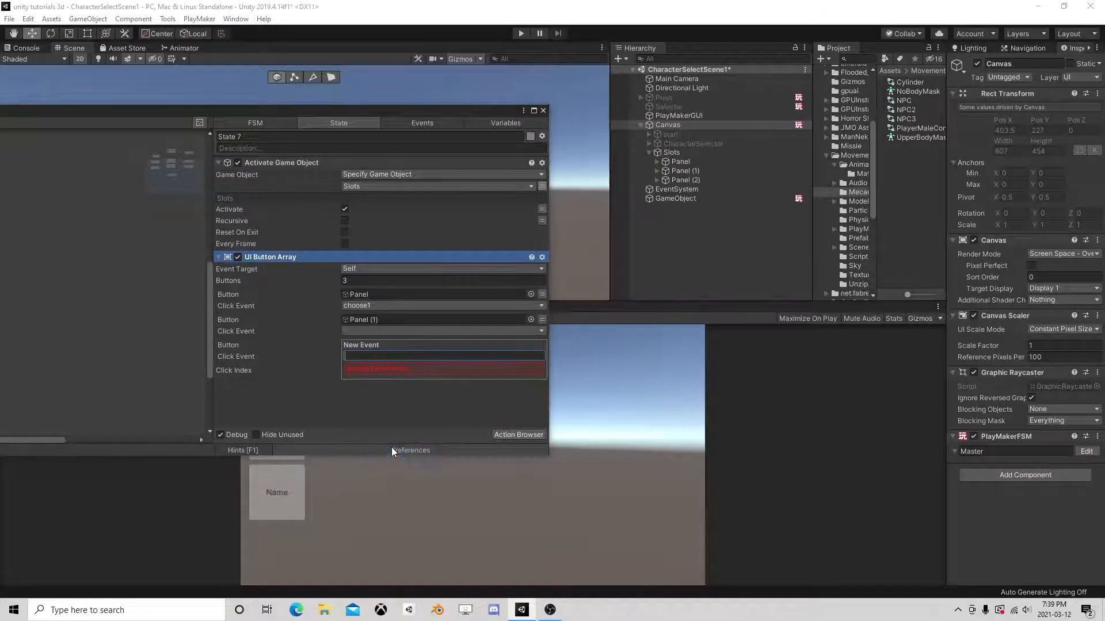
pyautogui.write('choose2')
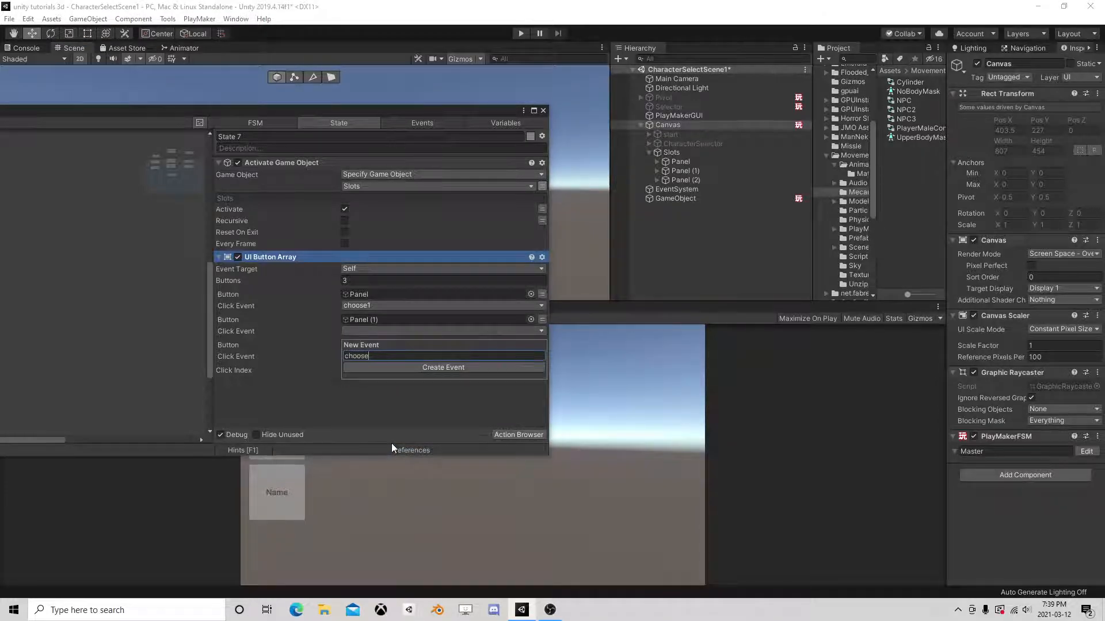
pyautogui.press('Return')
pyautogui.click(385, 356)
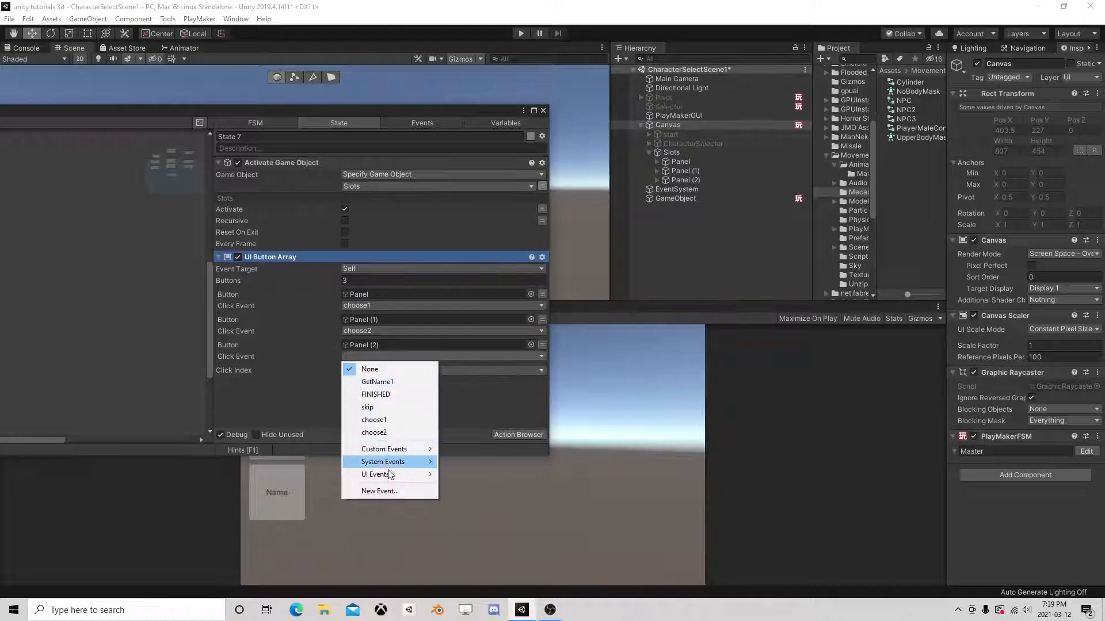
pyautogui.click(389, 490)
pyautogui.write('choose3')
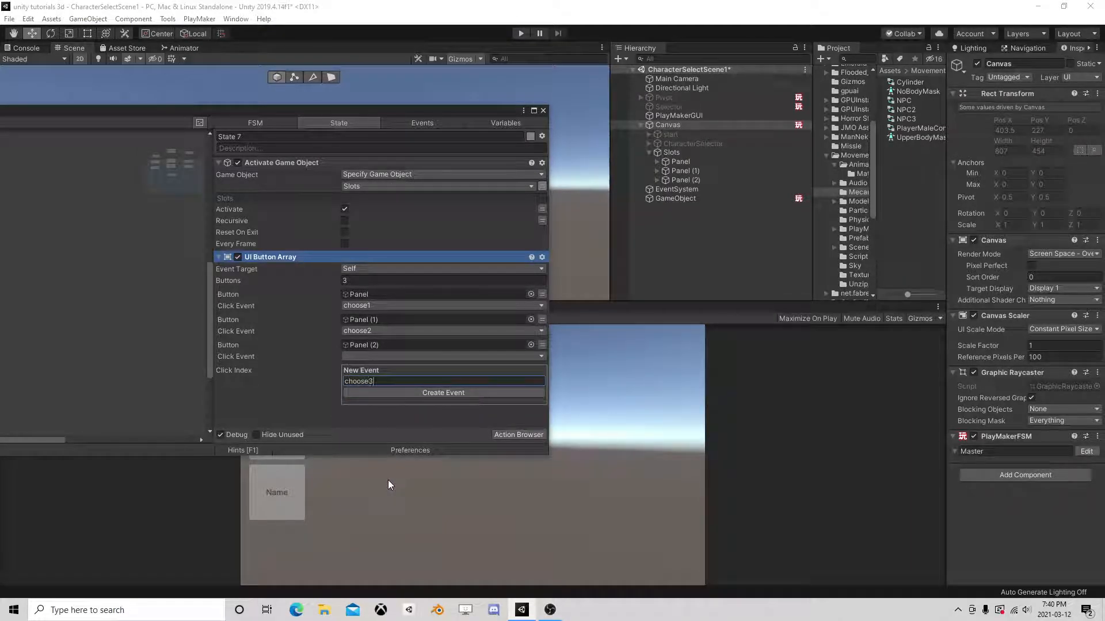
pyautogui.press('Return')
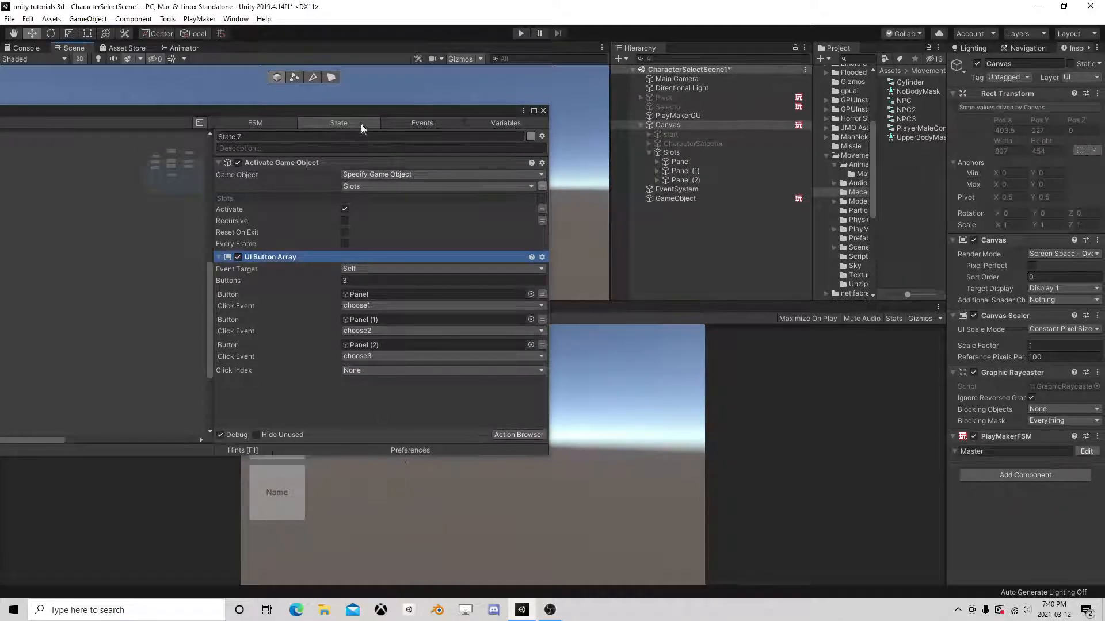
# Step: Add a choose1 transition to State 7 and link it to a new state beside it
pyautogui.moveTo(354, 111); pyautogui.dragTo(731, 125)
pyautogui.rightClick(169, 247)
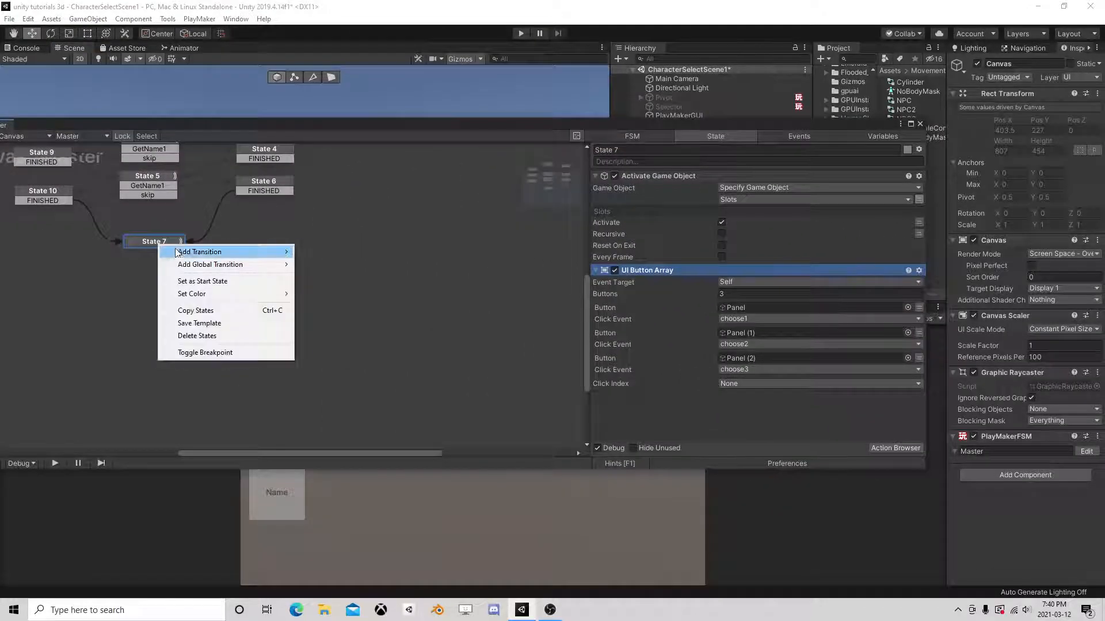
pyautogui.moveTo(197, 249)
pyautogui.click(334, 291)
pyautogui.moveTo(164, 240); pyautogui.dragTo(273, 264)
pyautogui.rightClick(263, 260)
pyautogui.click(291, 267)
pyautogui.moveTo(268, 265); pyautogui.dragTo(263, 351, button='middle')
pyautogui.scroll(-1, 258, 338)
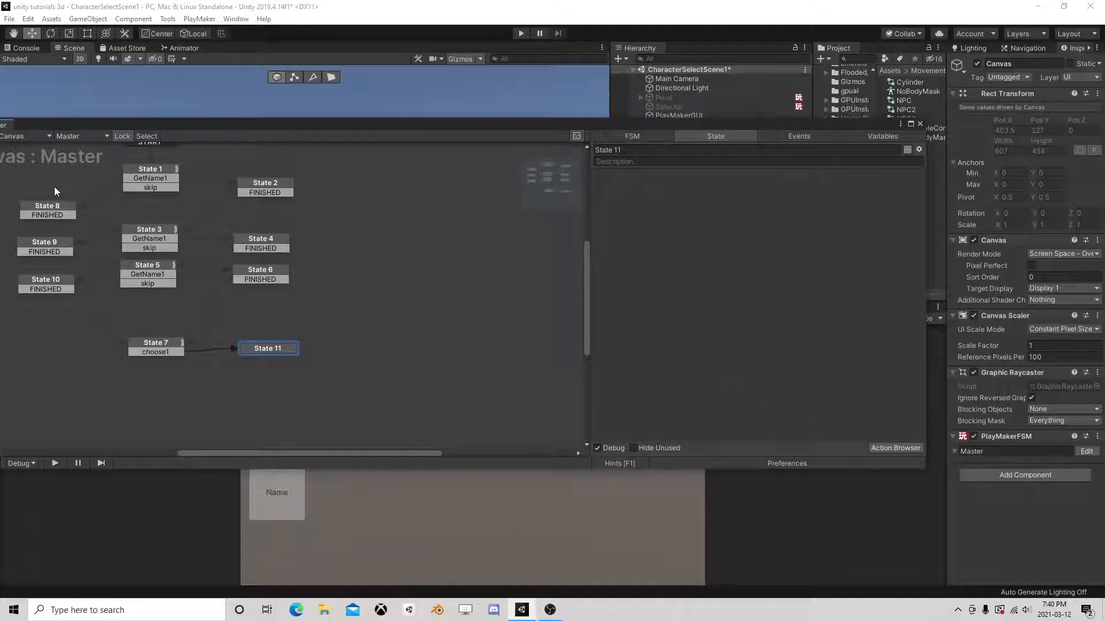
# Step: Review the actions of State 2 and State 8 and the FSM's list of variables
pyautogui.click(261, 184)
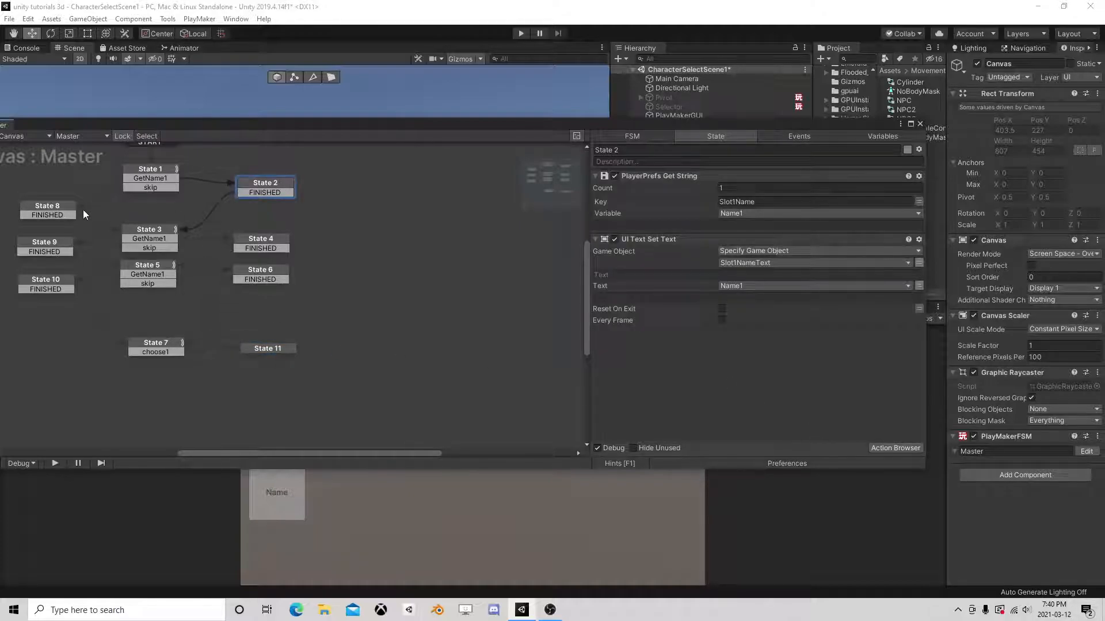
pyautogui.moveTo(53, 205); pyautogui.dragTo(46, 197)
pyautogui.click(263, 185)
pyautogui.click(50, 198)
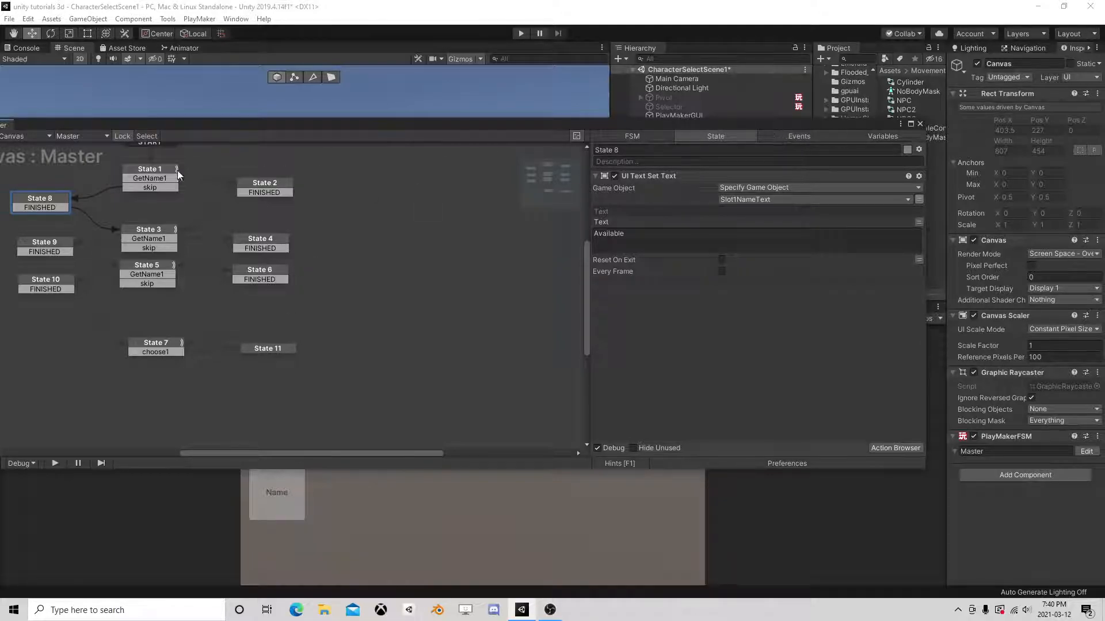
pyautogui.click(882, 135)
pyautogui.click(700, 324)
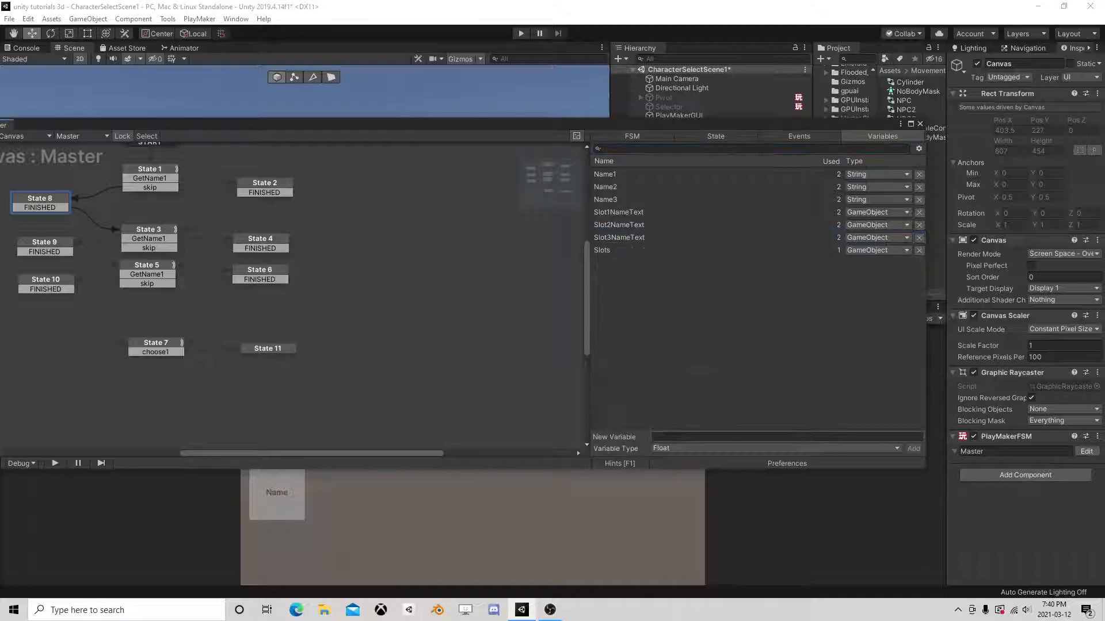
pyautogui.click(668, 448)
pyautogui.click(616, 316)
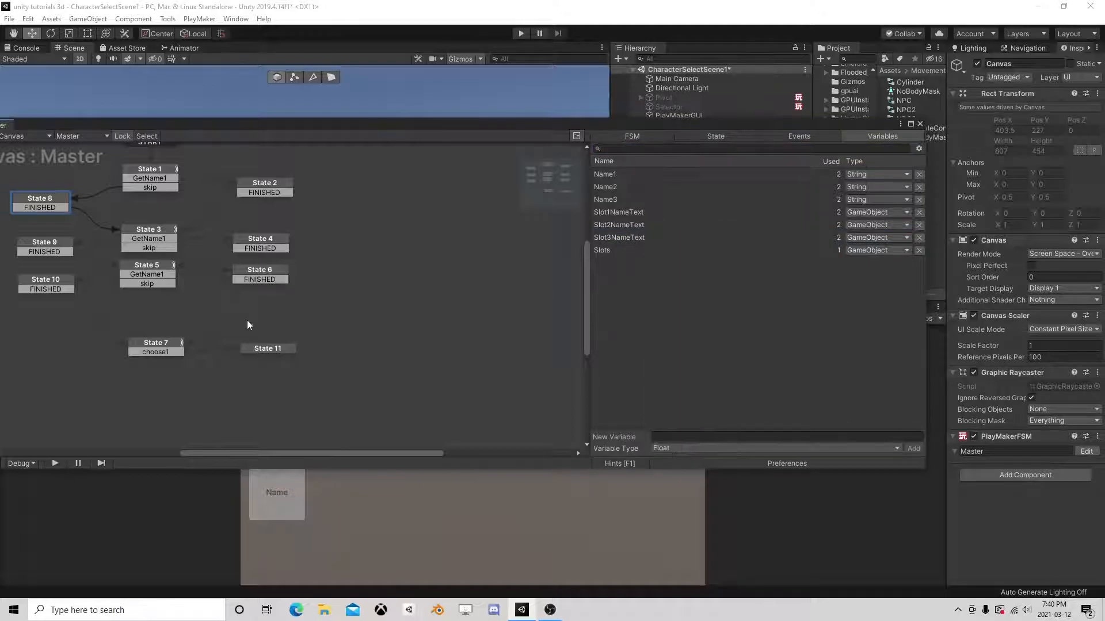
# Step: Add a String Compare action to State 11 that compares the Name1 variable to an empty string
pyautogui.click(269, 349)
pyautogui.click(898, 448)
pyautogui.write('string c')
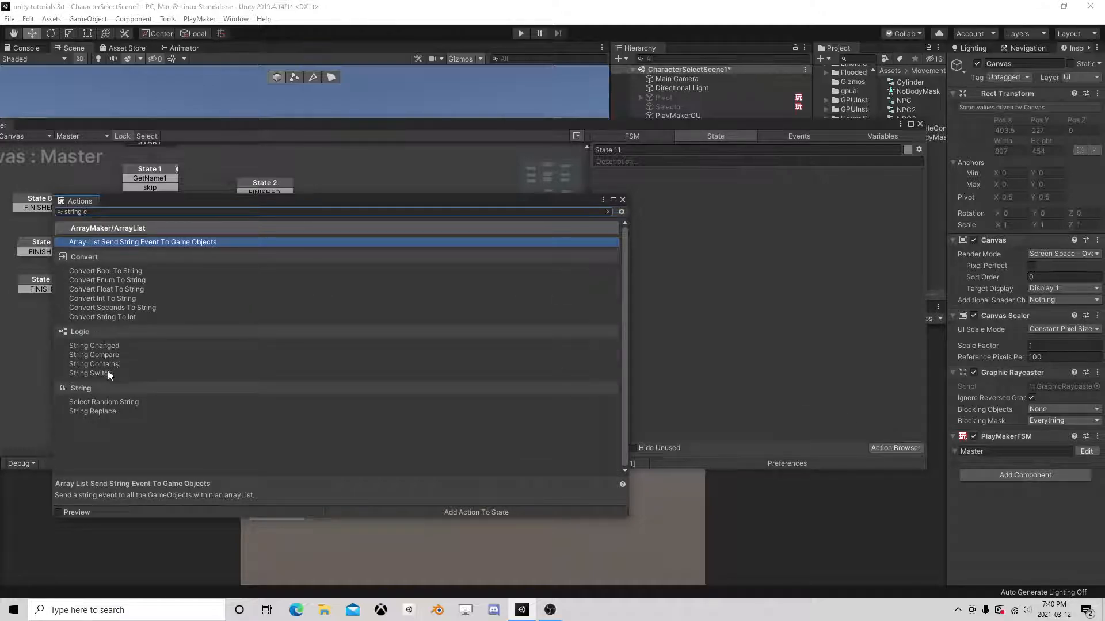
pyautogui.doubleClick(115, 355)
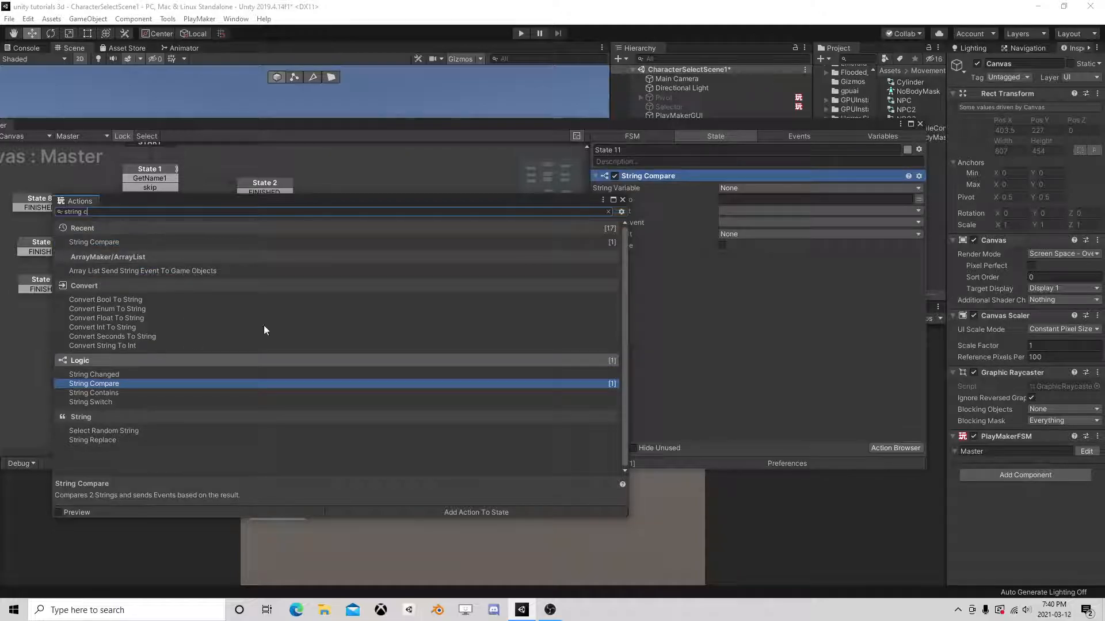
pyautogui.click(622, 200)
pyautogui.click(737, 185)
pyautogui.click(757, 213)
pyautogui.press('BackSpace')
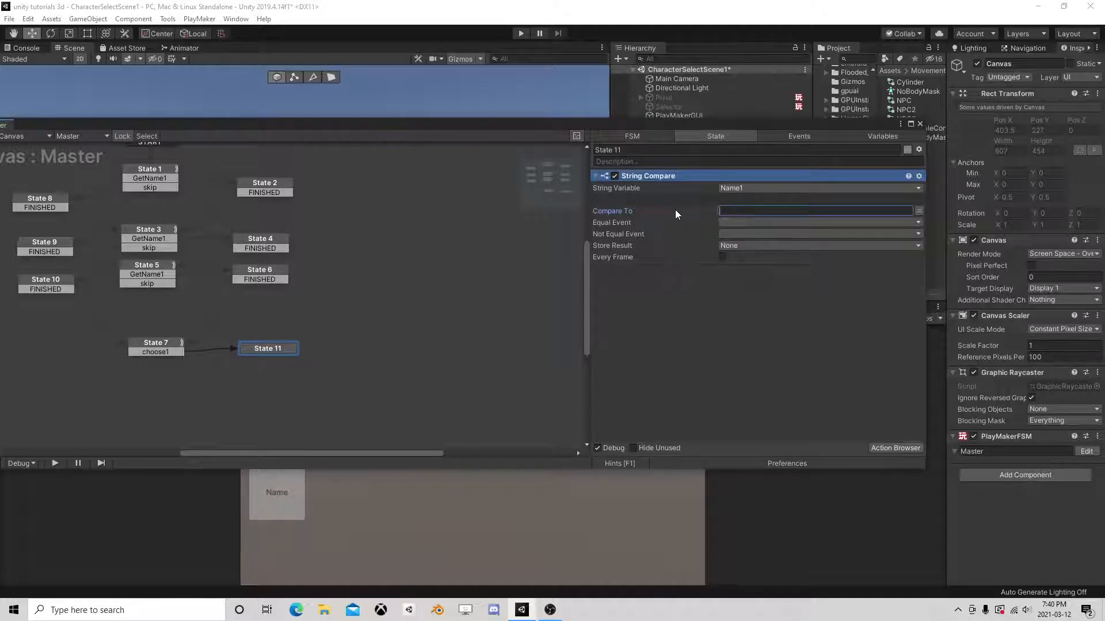
# Step: Create the events new game and continue as the Equal Event and Not Equal Event of State 11's String Compare action
pyautogui.click(730, 224)
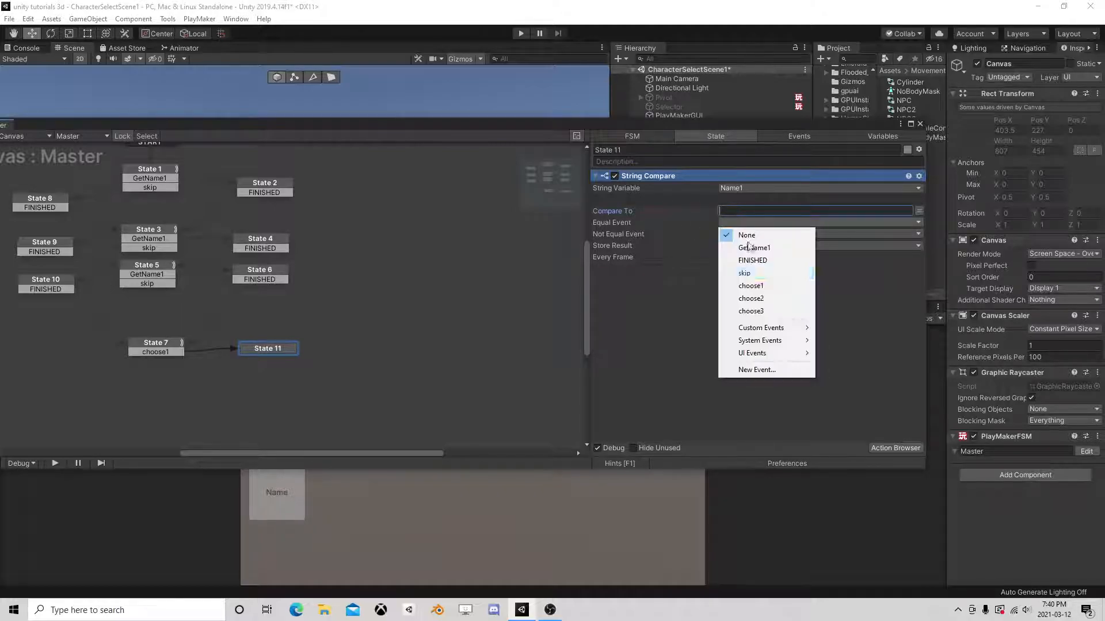
pyautogui.click(755, 370)
pyautogui.write('new')
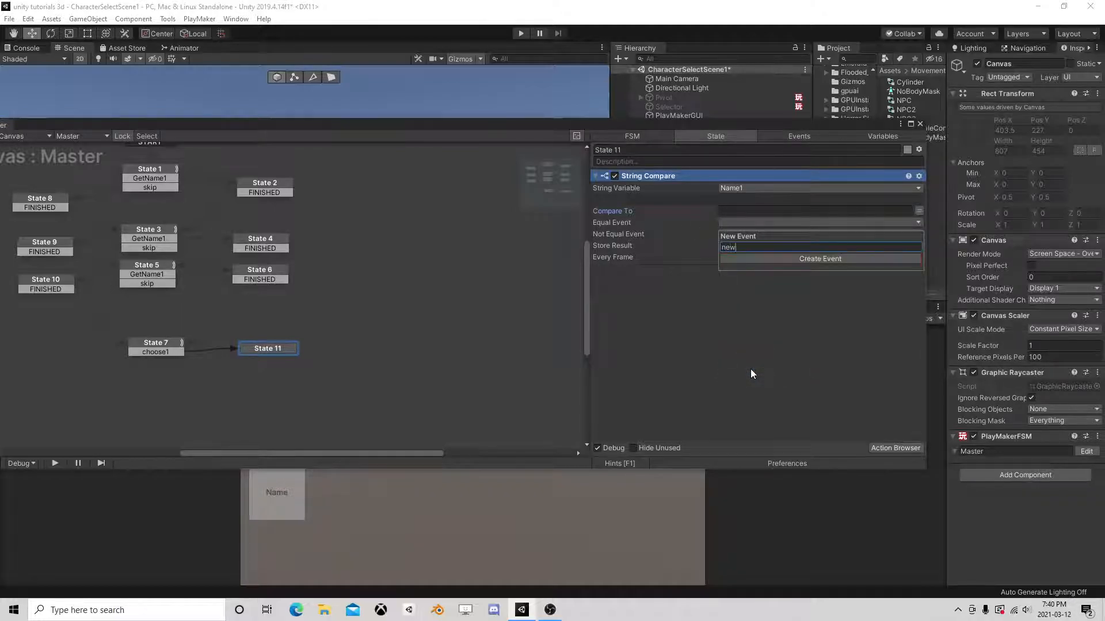
pyautogui.write(' game')
pyautogui.press('Return')
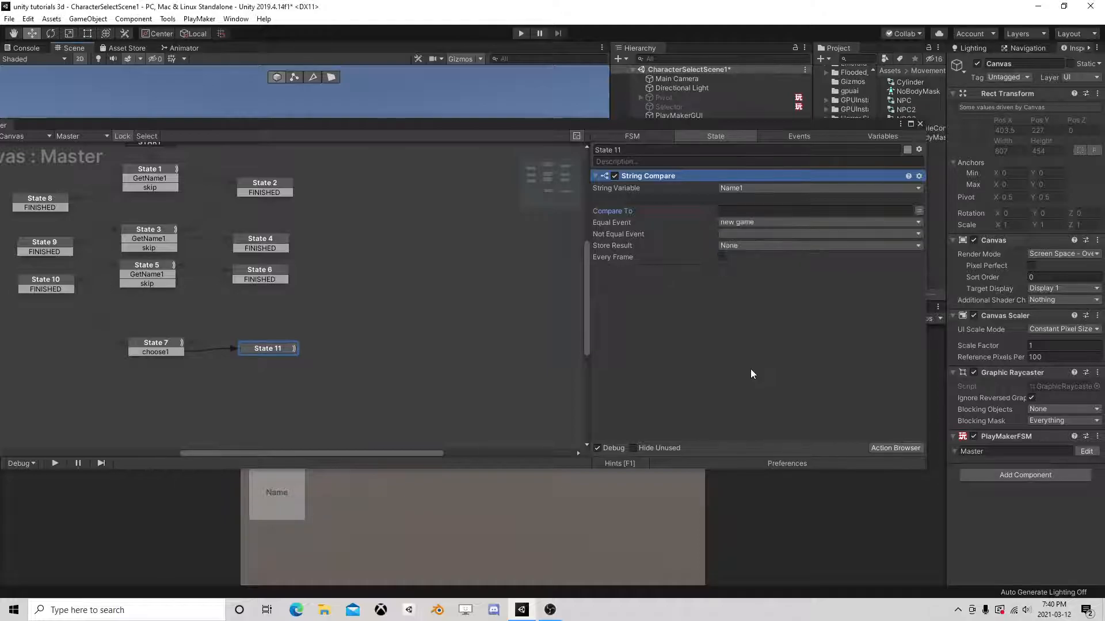
pyautogui.click(744, 234)
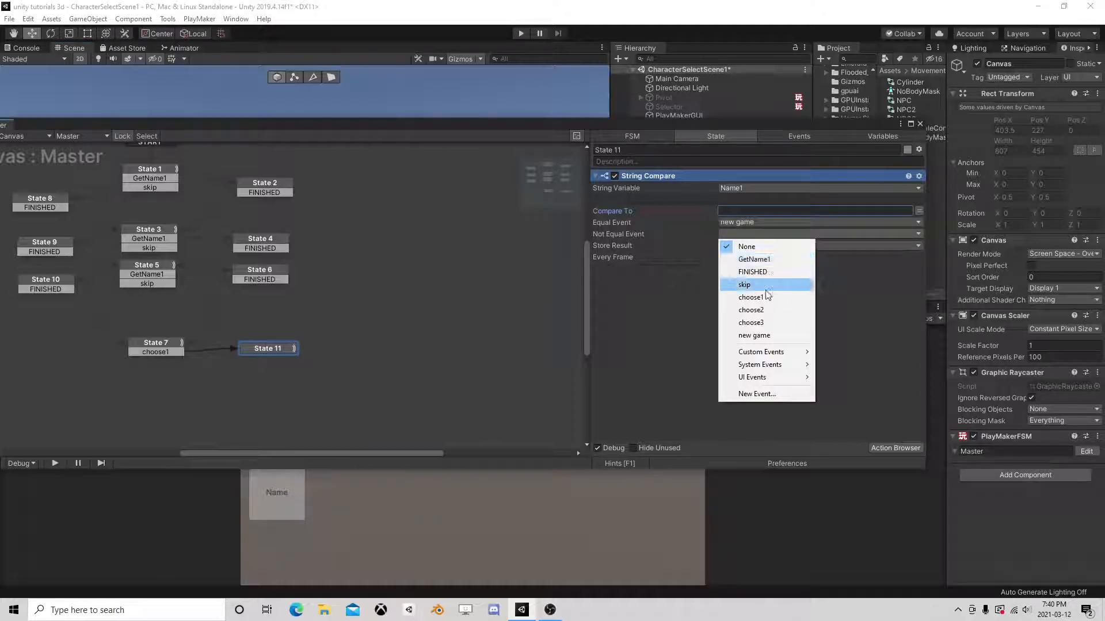
pyautogui.click(754, 393)
pyautogui.write('continue')
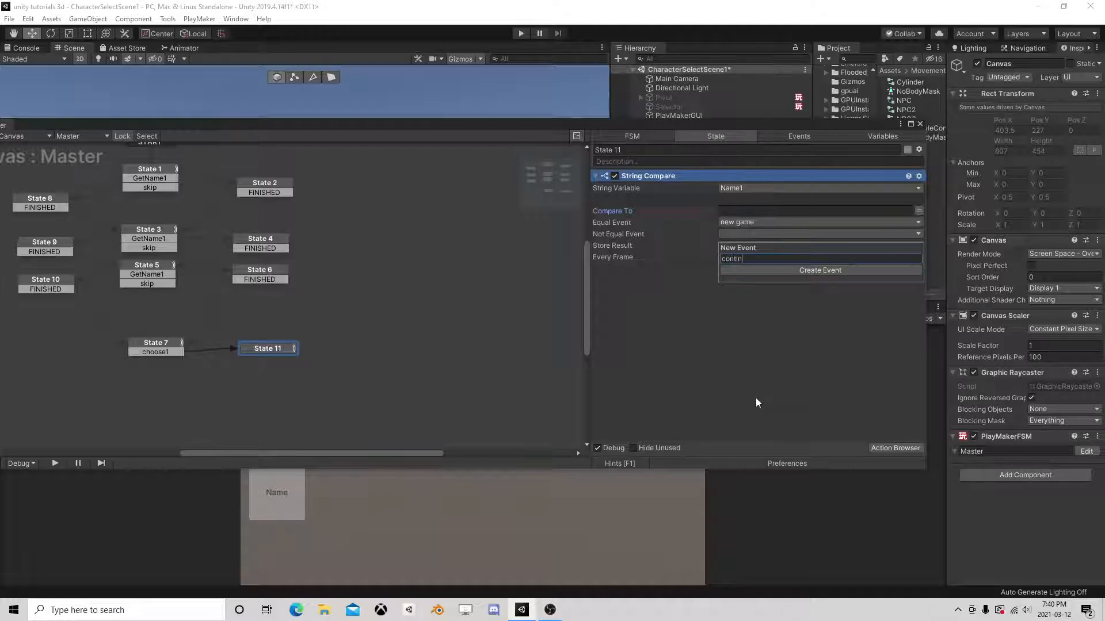
pyautogui.press('Return')
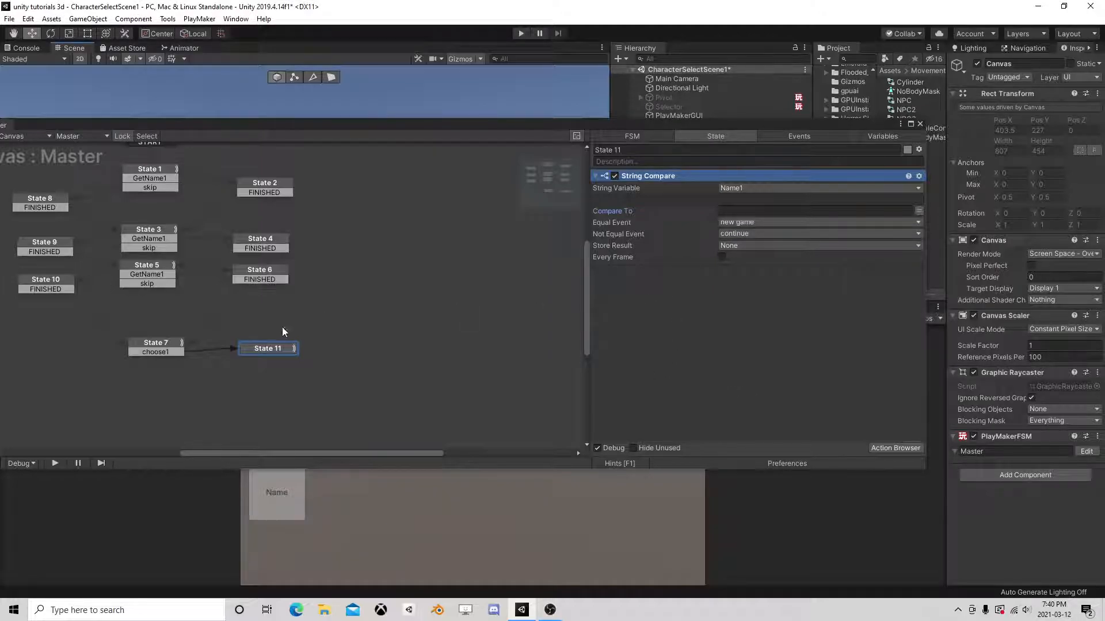
# Step: Add new game and continue transitions to State 11, and shift State 11 and State 7 slightly upward in the graph
pyautogui.rightClick(270, 349)
pyautogui.moveTo(311, 355)
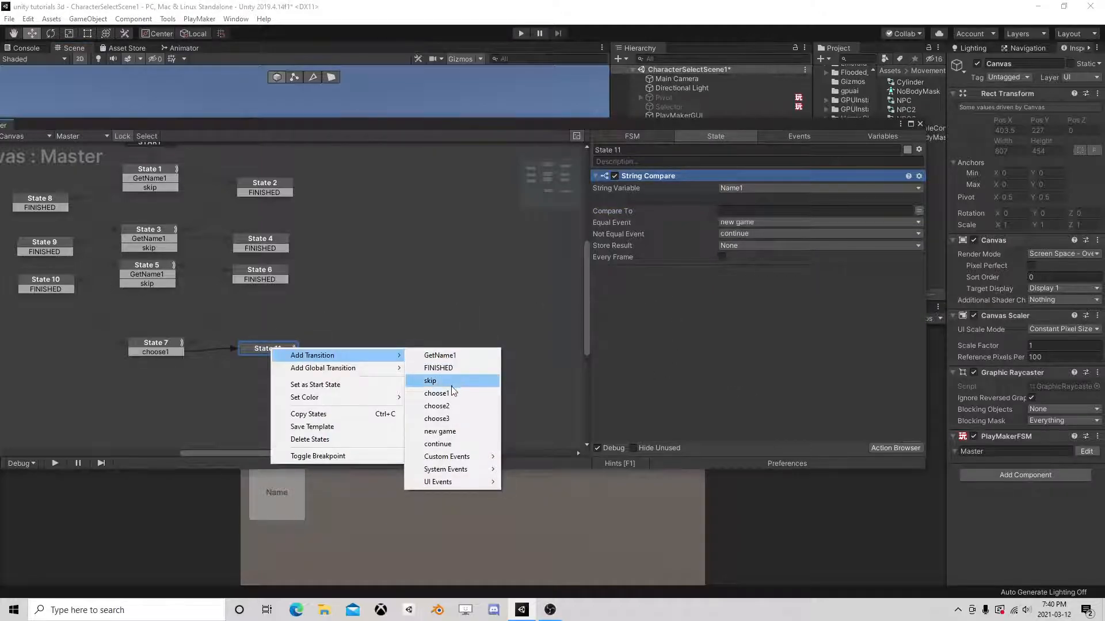
pyautogui.click(440, 431)
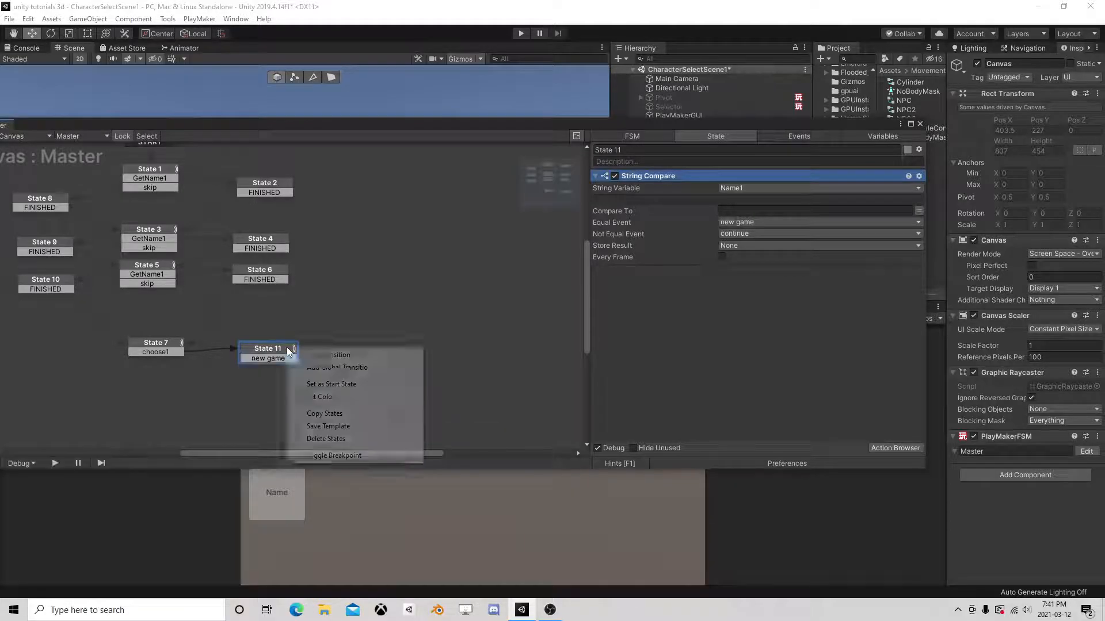
pyautogui.rightClick(290, 352)
pyautogui.moveTo(310, 355)
pyautogui.click(461, 445)
pyautogui.moveTo(278, 347); pyautogui.dragTo(281, 324)
pyautogui.moveTo(153, 345); pyautogui.dragTo(150, 337)
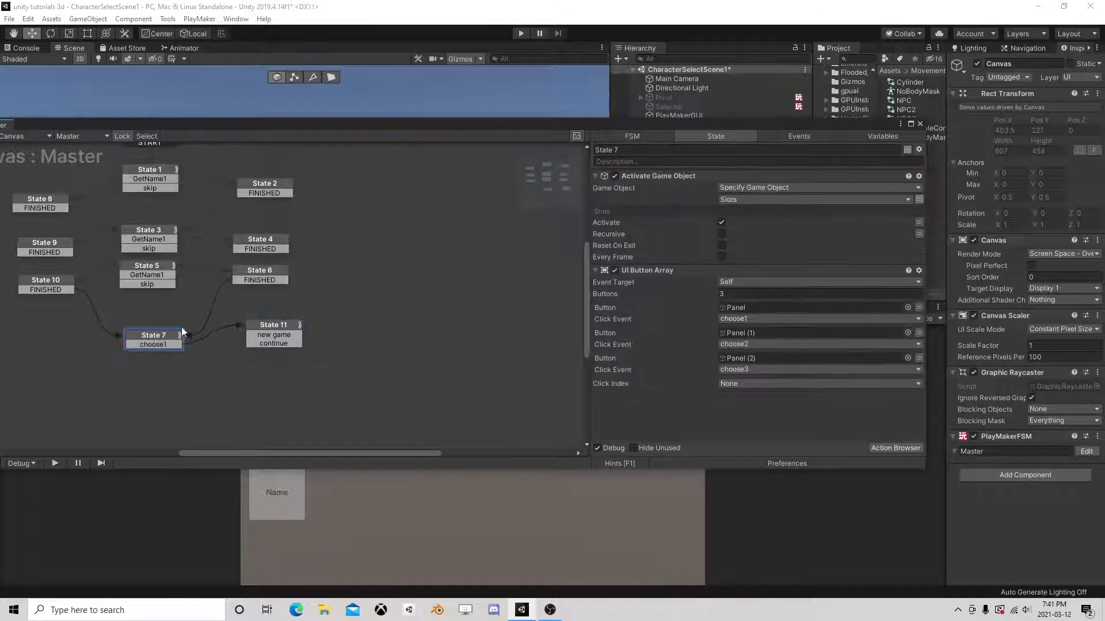
# Step: Copy State 11, paste two duplicates of it, and stack them directly beneath the original
pyautogui.click(275, 340)
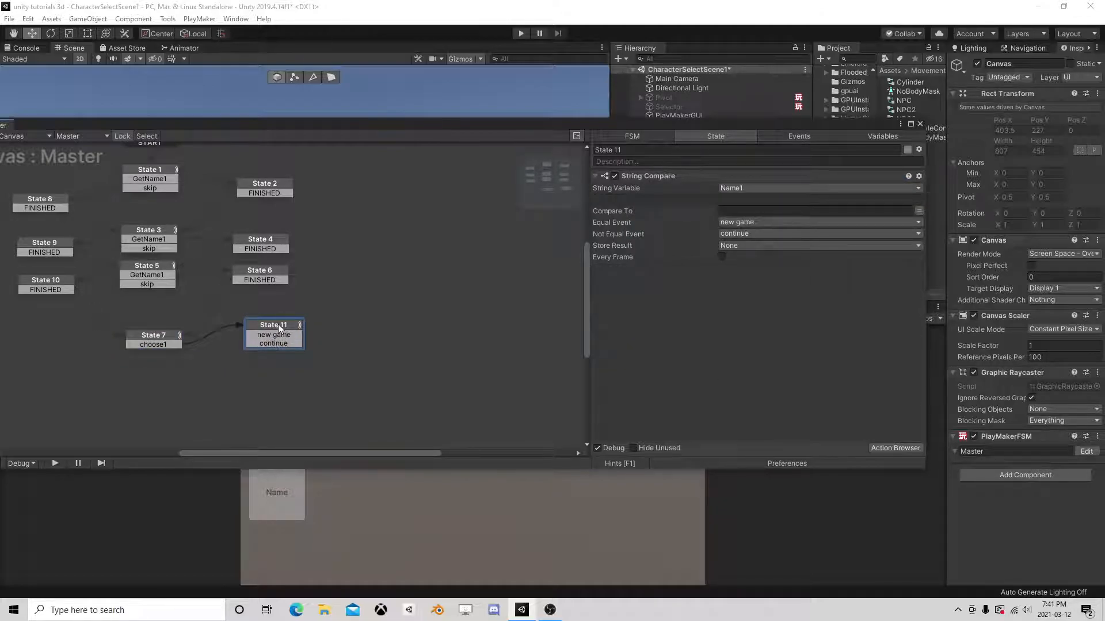
pyautogui.rightClick(278, 324)
pyautogui.click(317, 390)
pyautogui.rightClick(244, 373)
pyautogui.click(253, 386)
pyautogui.rightClick(254, 416)
pyautogui.click(277, 434)
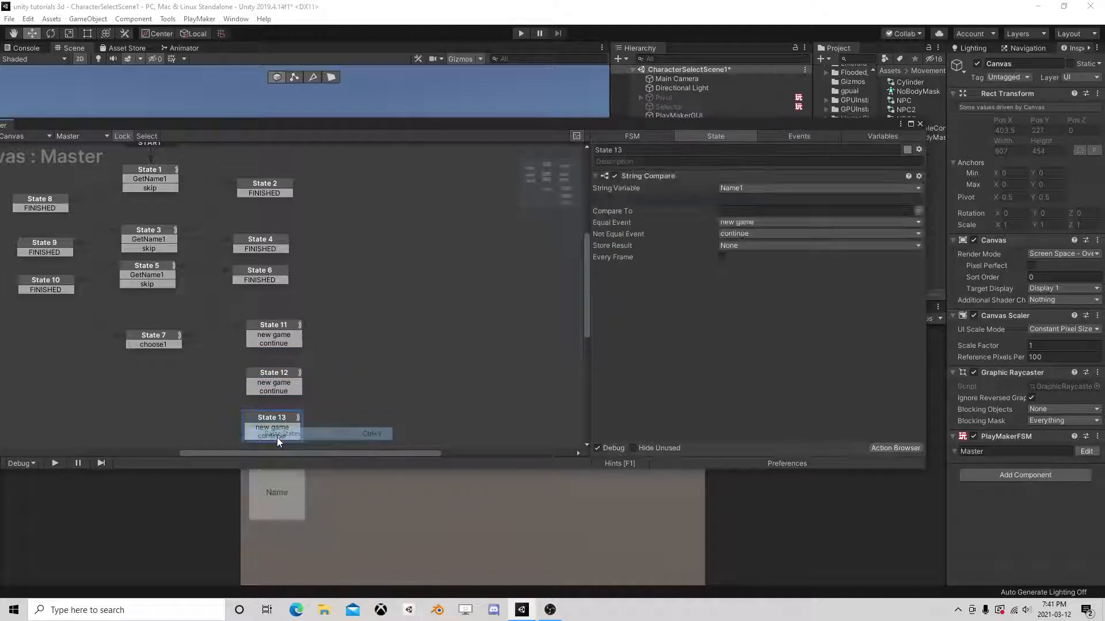
pyautogui.moveTo(277, 384); pyautogui.dragTo(276, 376)
pyautogui.moveTo(270, 421); pyautogui.dragTo(281, 398)
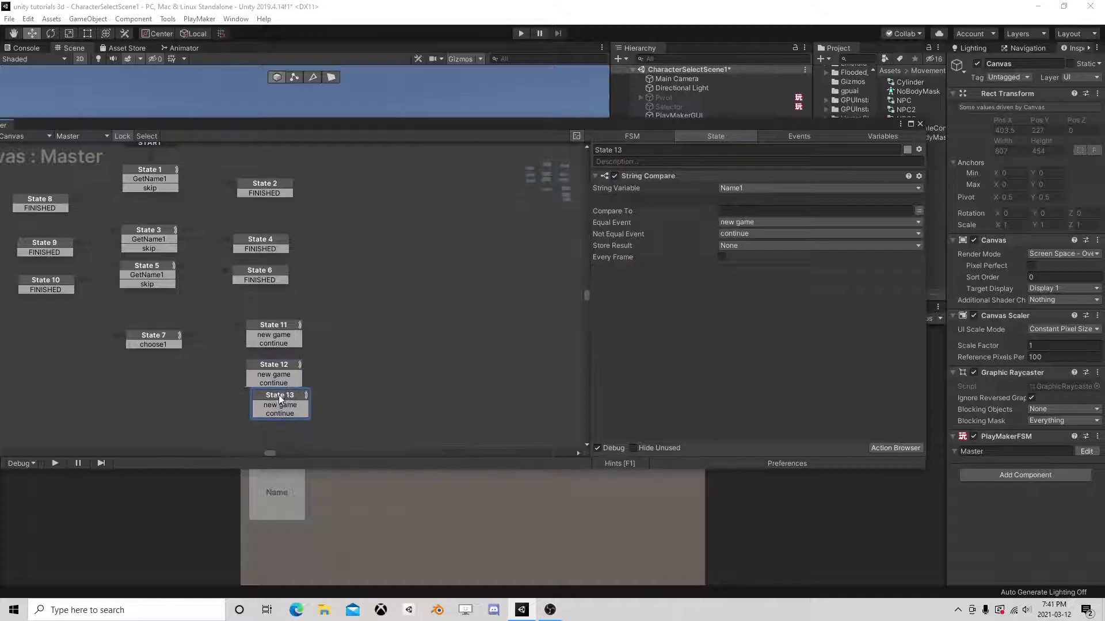
# Step: Add choose2 and choose3 transitions to State 7 and link them to State 12 and State 13 respectively
pyautogui.click(166, 339)
pyautogui.rightClick(166, 338)
pyautogui.moveTo(250, 347)
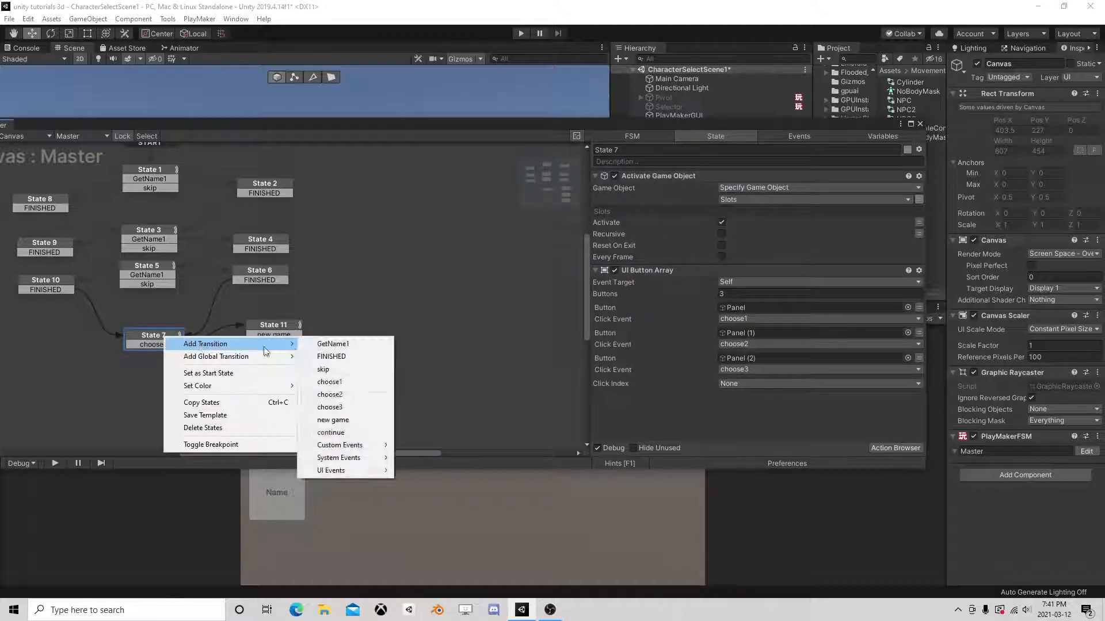
pyautogui.click(329, 395)
pyautogui.rightClick(168, 335)
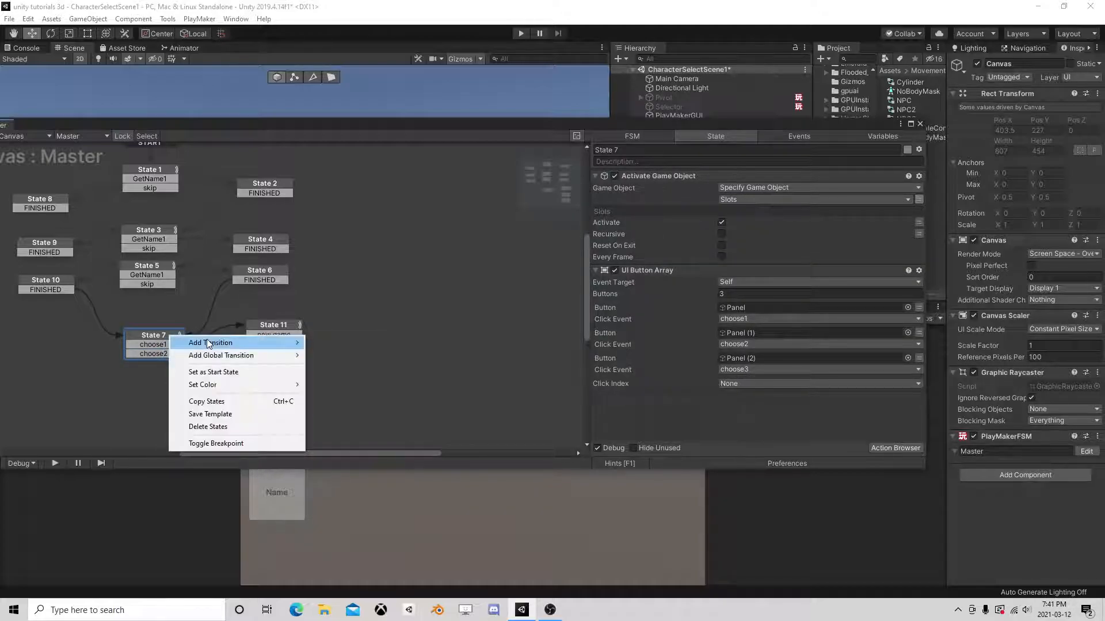
pyautogui.moveTo(208, 343)
pyautogui.click(334, 406)
pyautogui.moveTo(169, 351); pyautogui.dragTo(266, 374)
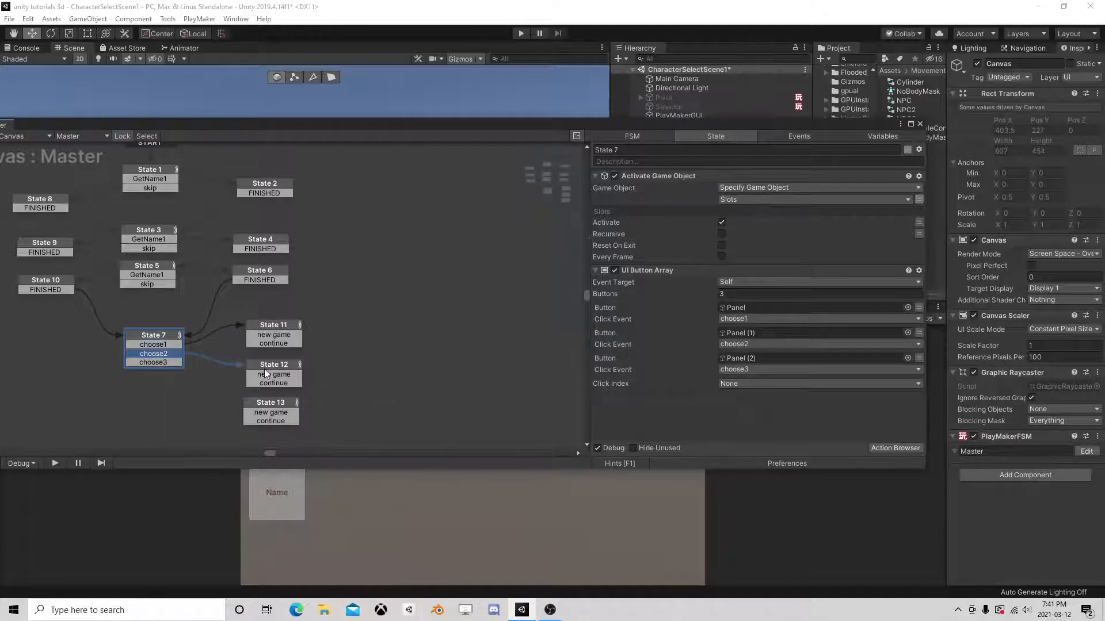
# Step: Set the String Compare variable to Name2 in State 12 and to Name3 in State 13
pyautogui.click(282, 366)
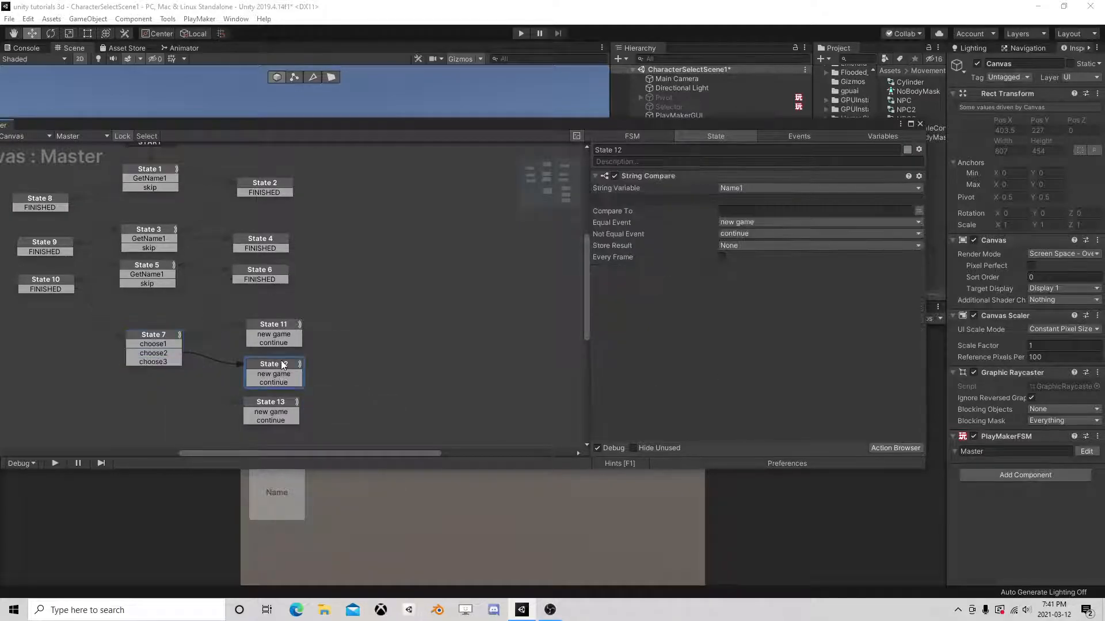
pyautogui.click(765, 187)
pyautogui.click(753, 226)
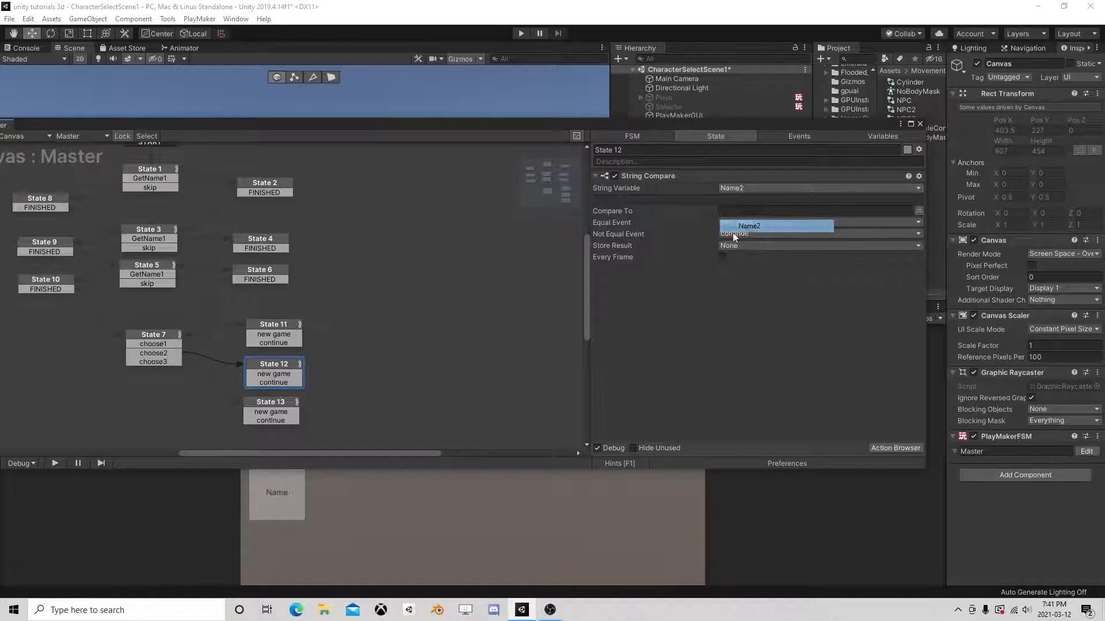
pyautogui.click(270, 396)
pyautogui.click(271, 401)
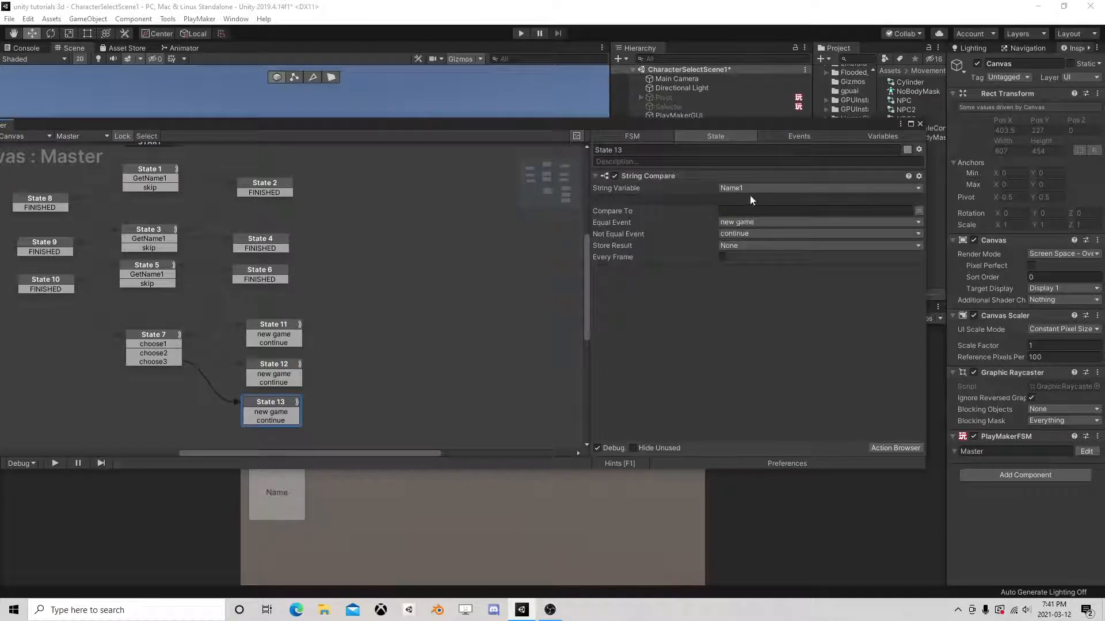
pyautogui.click(766, 188)
pyautogui.click(759, 235)
# Step: Review State 11's action, then close the FSM editor and preview the start button by enabling and disabling it
pyautogui.moveTo(421, 136); pyautogui.dragTo(444, 121)
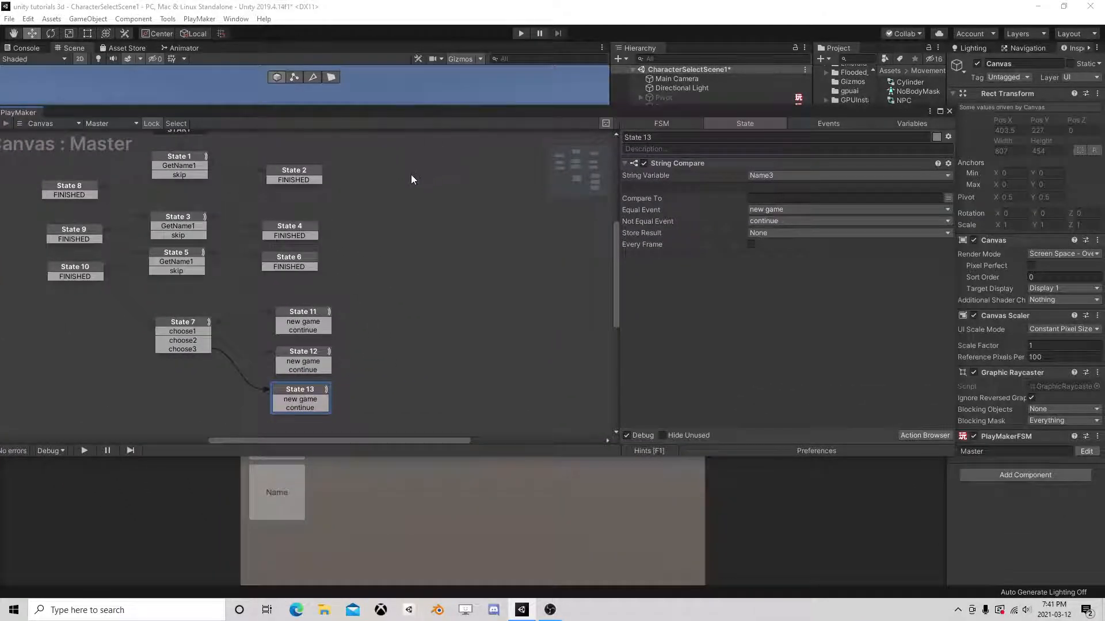
pyautogui.moveTo(404, 345); pyautogui.dragTo(274, 328, button='middle')
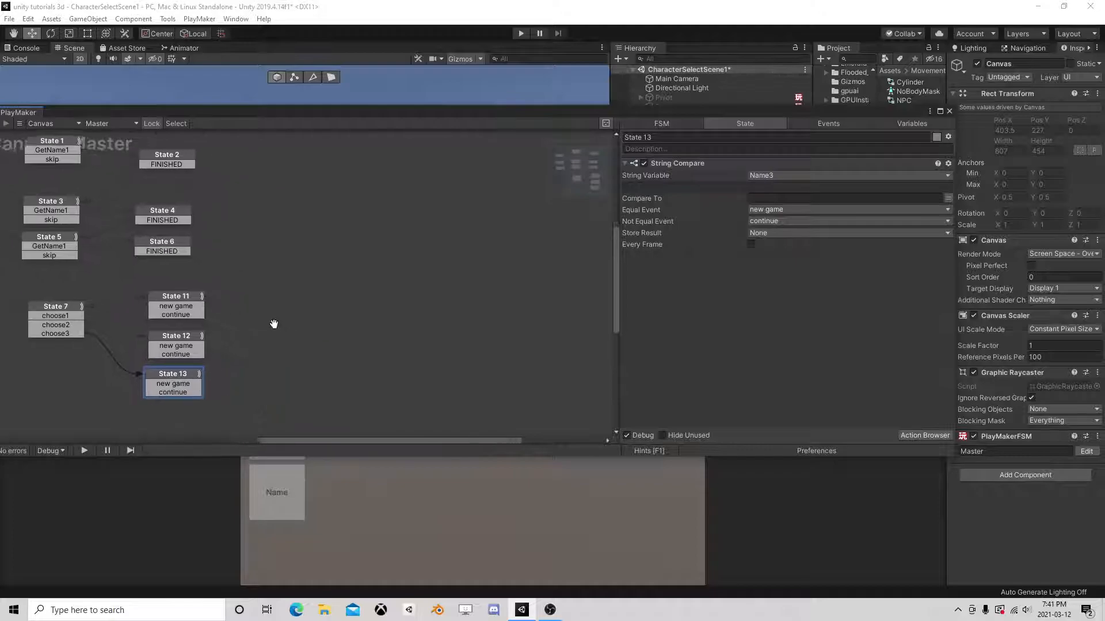
pyautogui.click(177, 298)
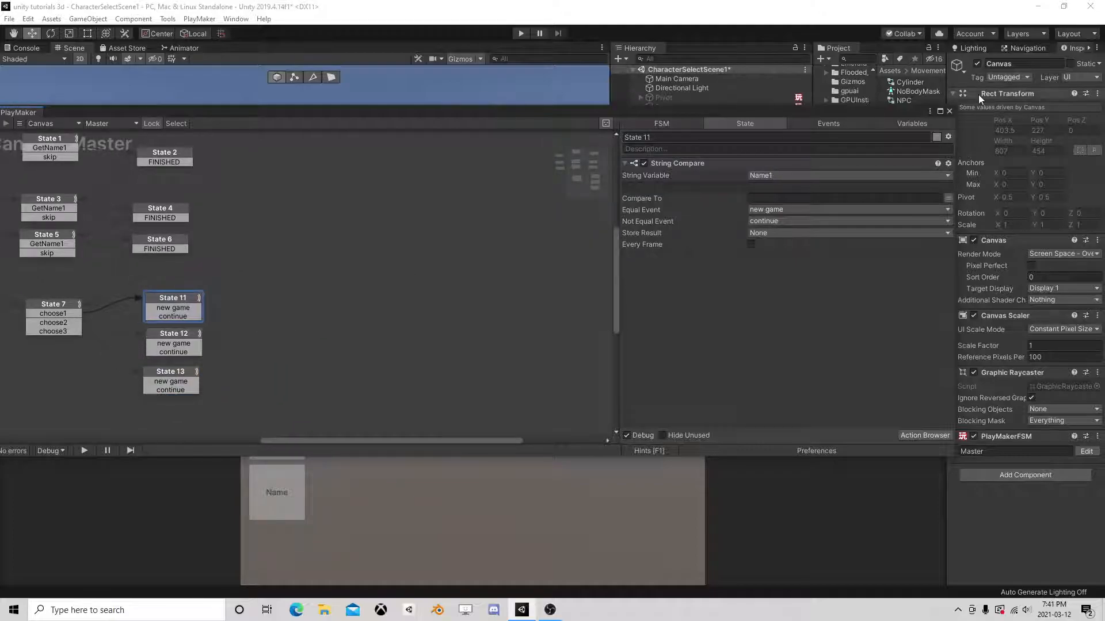
pyautogui.click(949, 111)
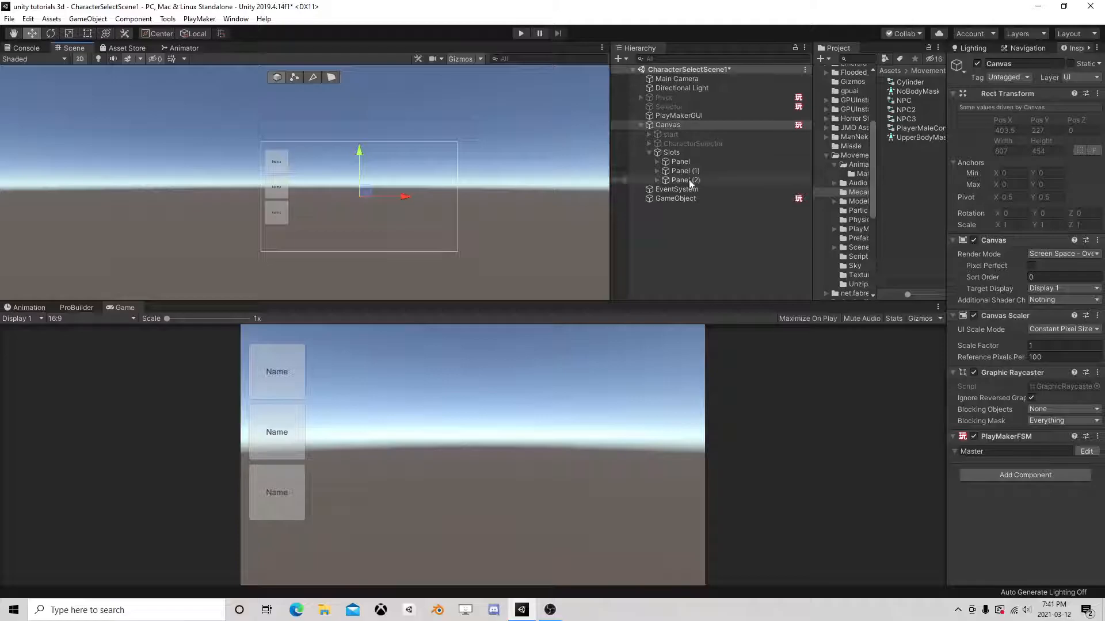
pyautogui.click(673, 135)
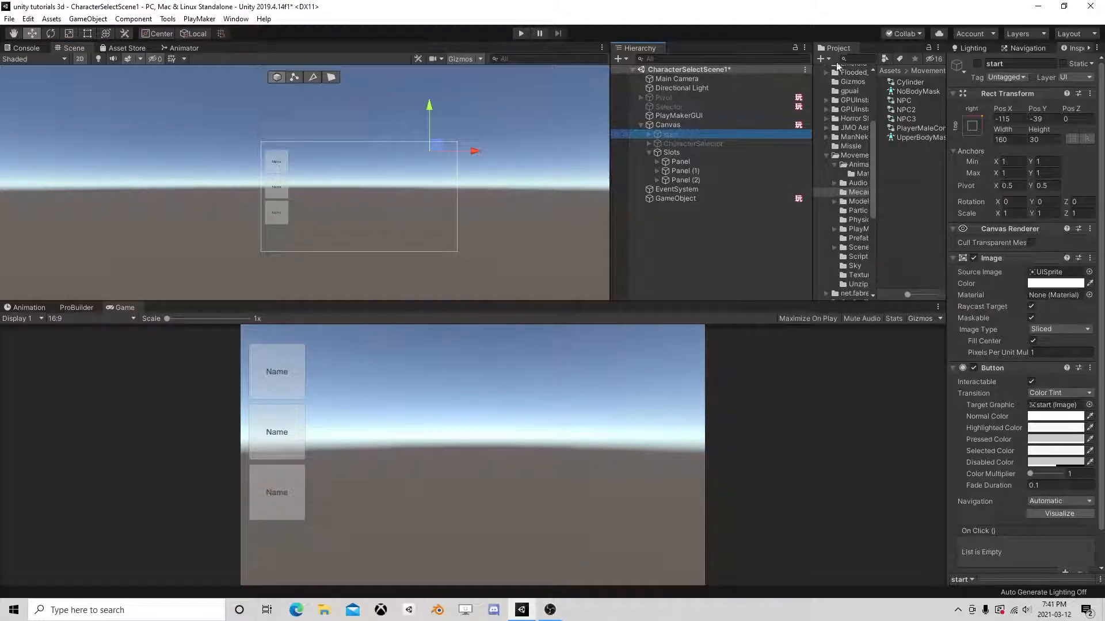
pyautogui.click(977, 64)
pyautogui.click(978, 64)
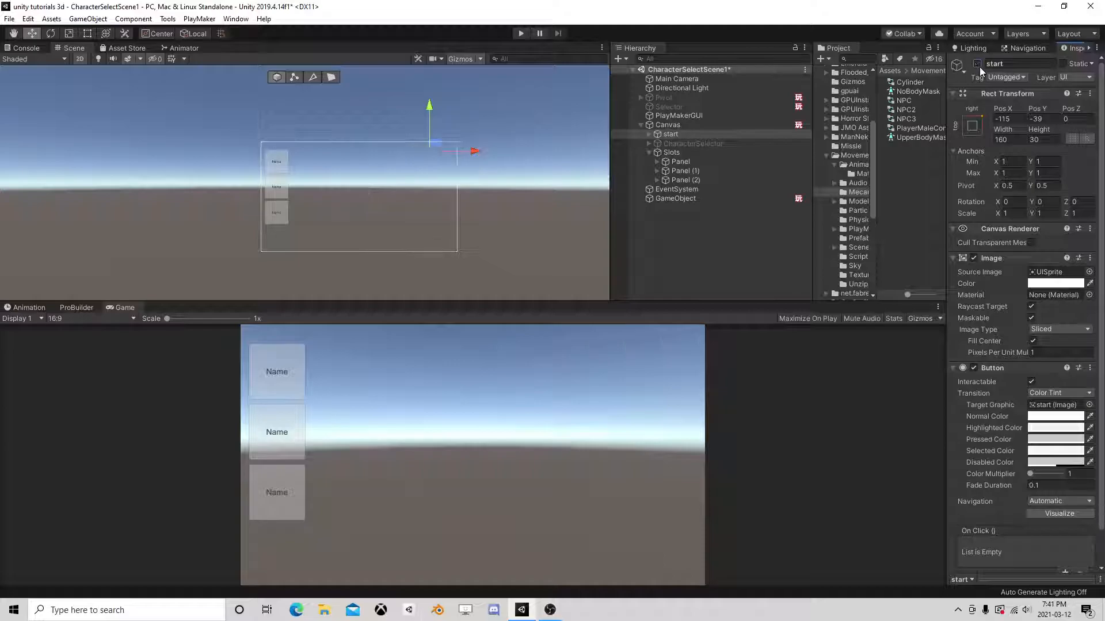
# Step: Reopen the Canvas FSM for editing and add a new empty state beside State 11
pyautogui.click(668, 125)
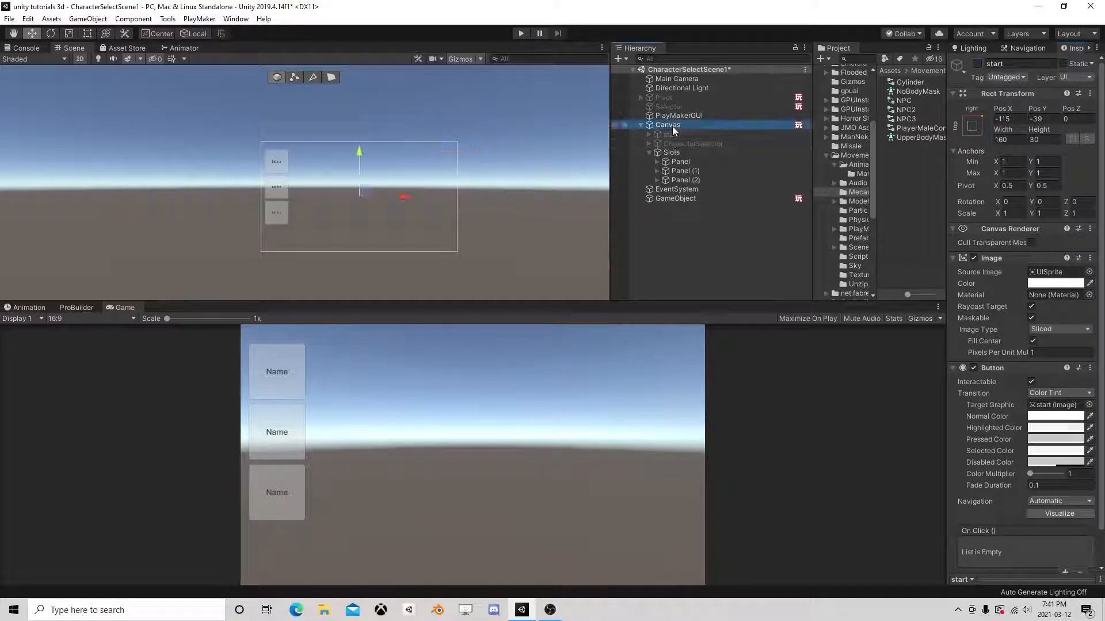
pyautogui.click(1085, 451)
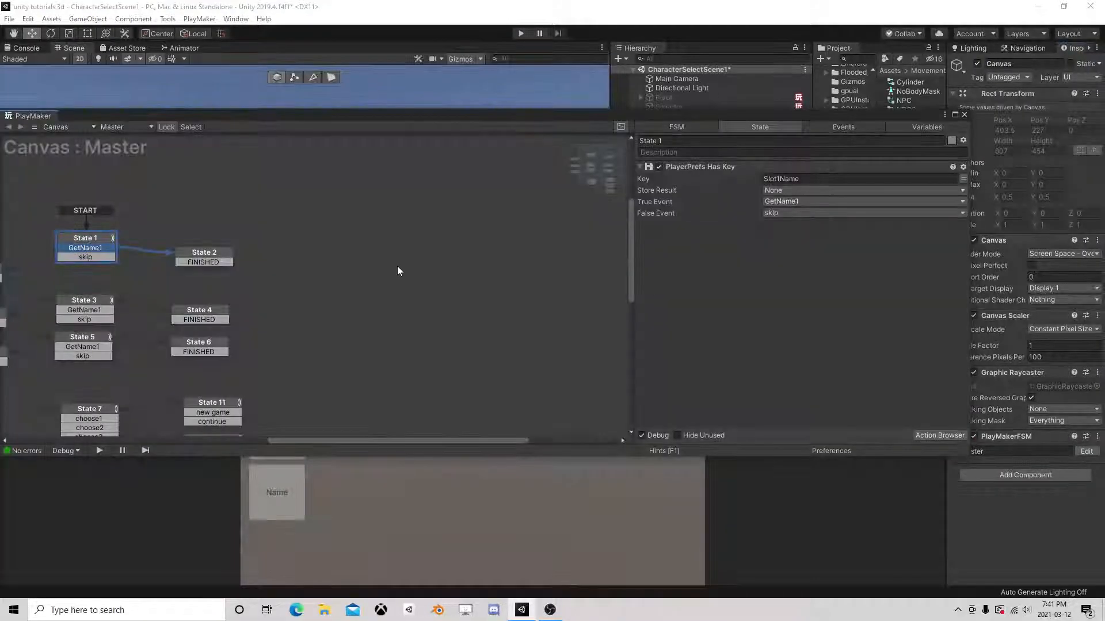
pyautogui.moveTo(297, 387); pyautogui.dragTo(292, 250, button='middle')
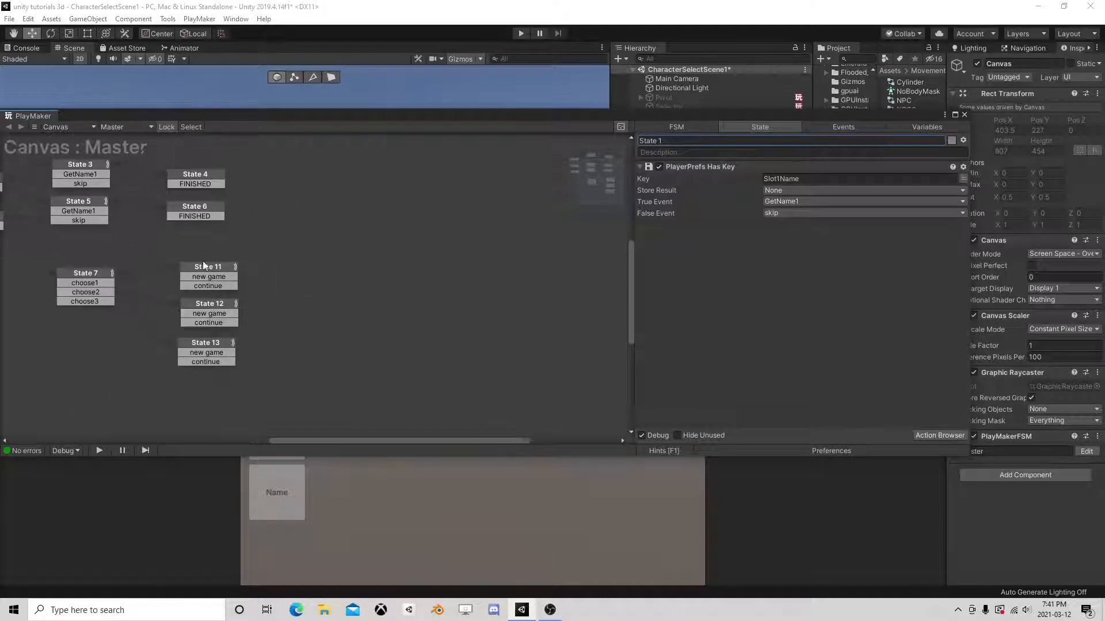
pyautogui.click(208, 265)
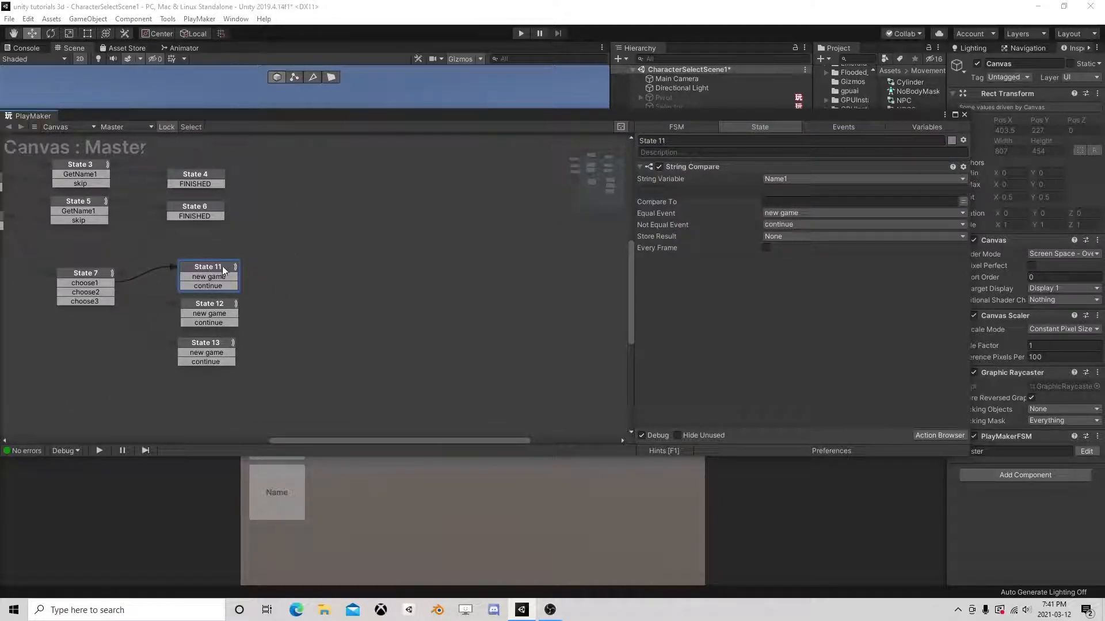
pyautogui.rightClick(290, 276)
pyautogui.click(321, 284)
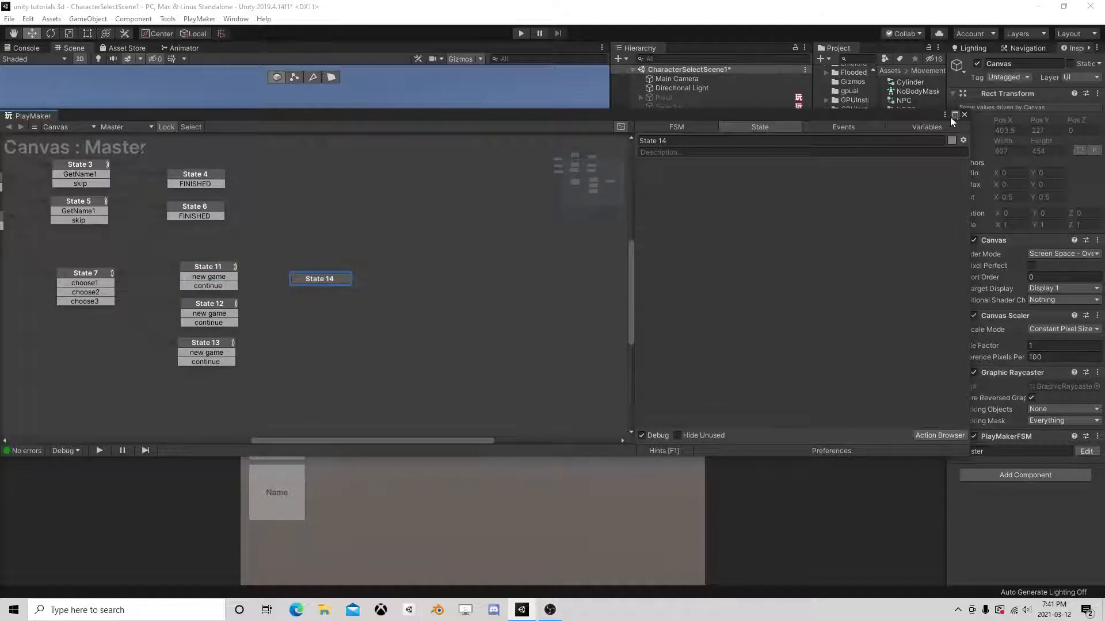
# Step: Create a GameObject variable in the Canvas FSM from the start object in the hierarchy
pyautogui.click(916, 125)
pyautogui.moveTo(915, 118); pyautogui.dragTo(562, 150)
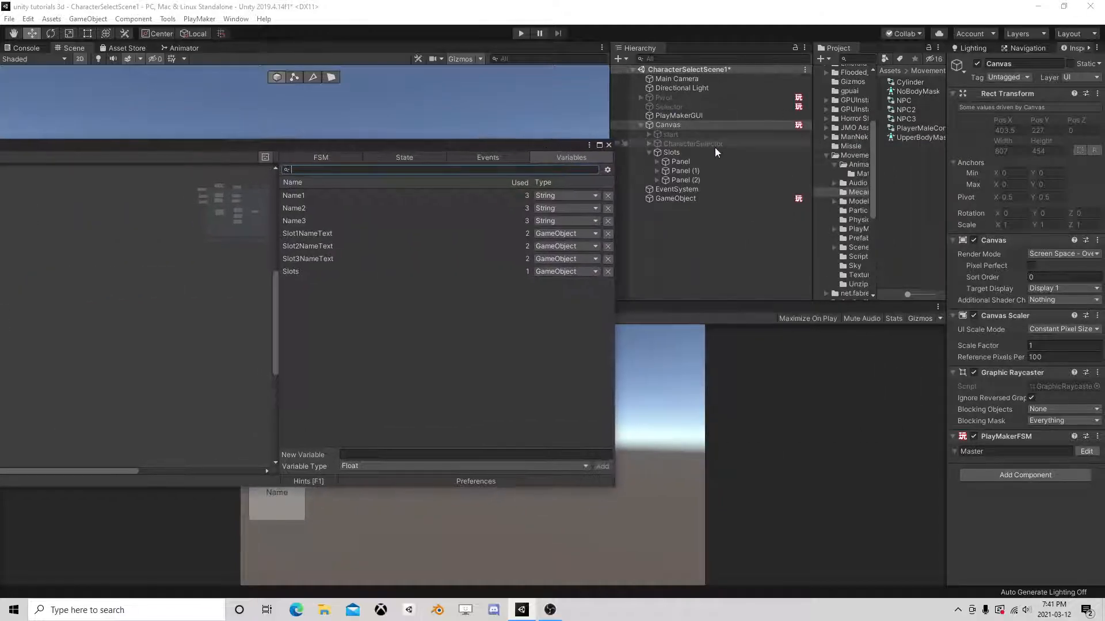
pyautogui.moveTo(683, 136); pyautogui.dragTo(436, 187)
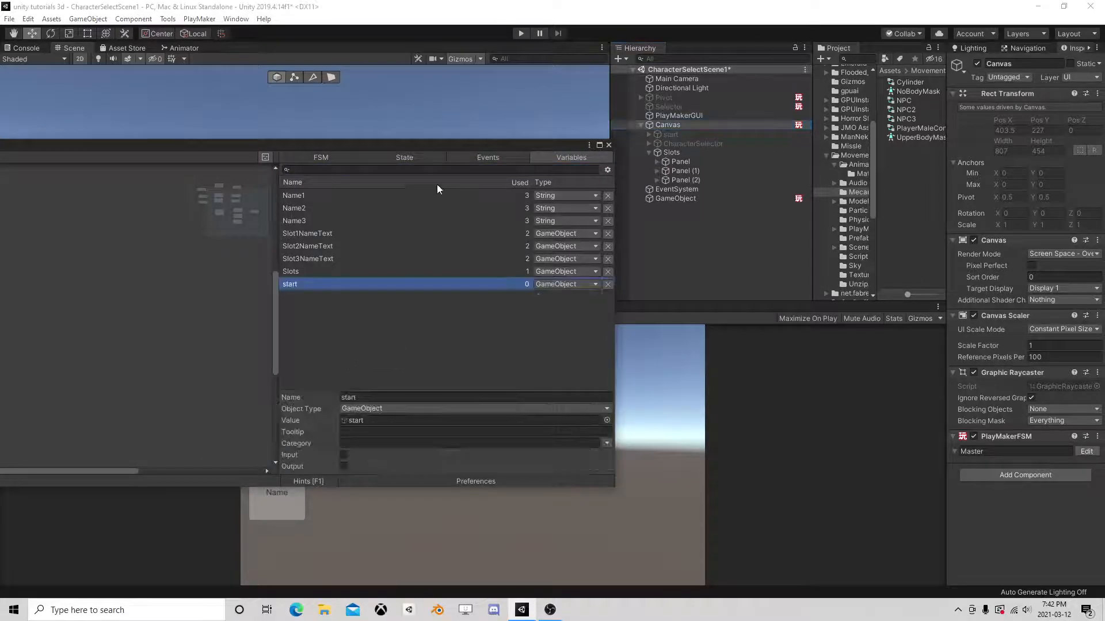
pyautogui.moveTo(393, 150); pyautogui.dragTo(757, 124)
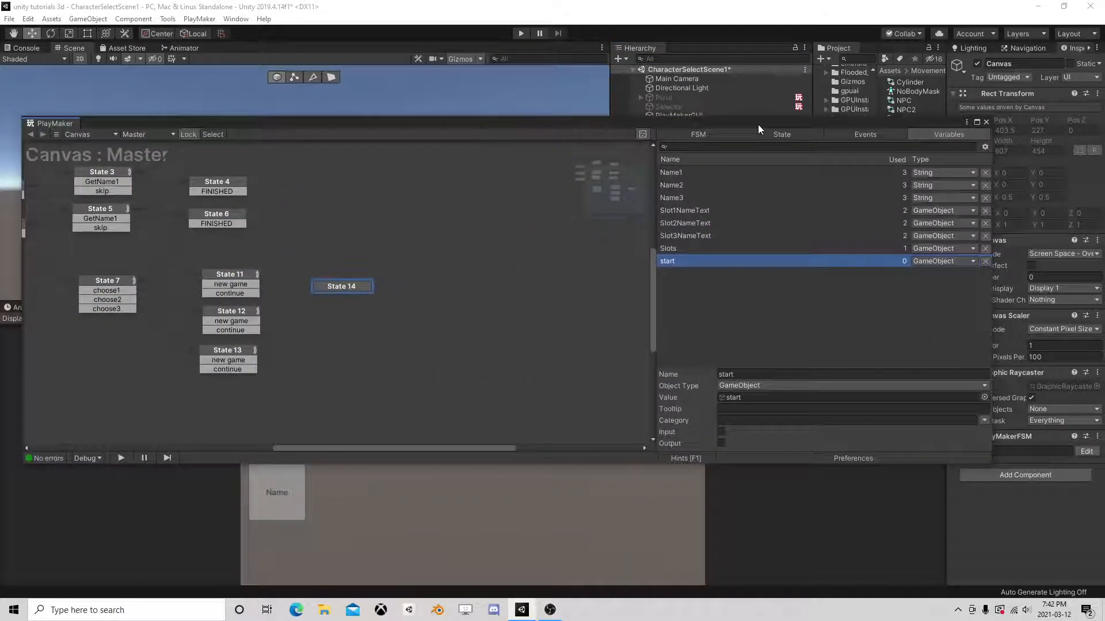
# Step: Add an Activate Game Object action to State 14
pyautogui.click(343, 300)
pyautogui.click(961, 442)
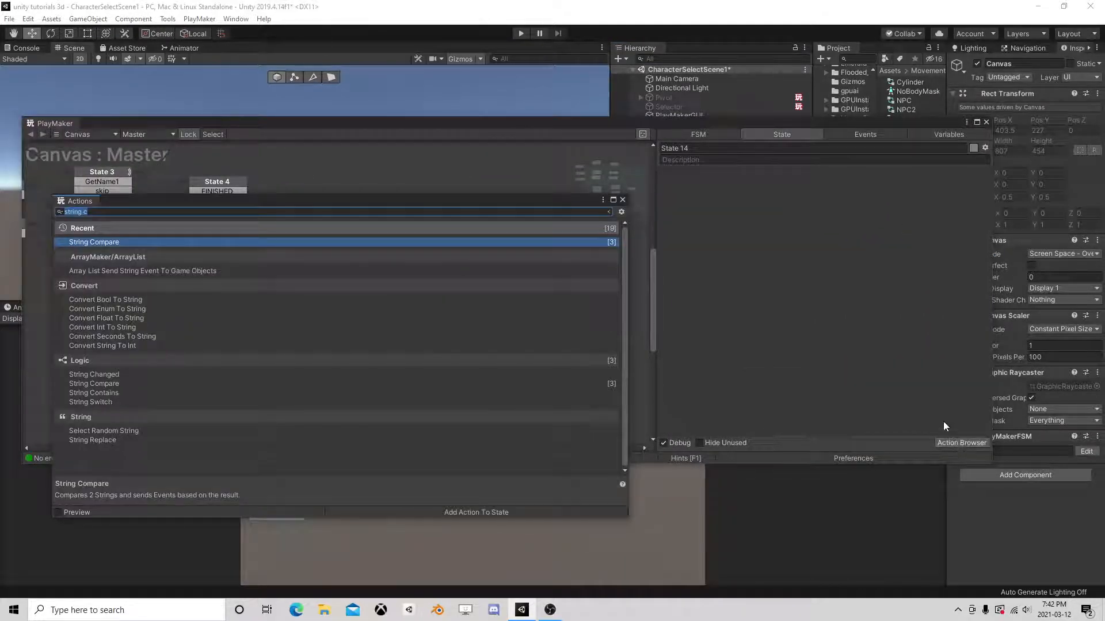
pyautogui.write('activate')
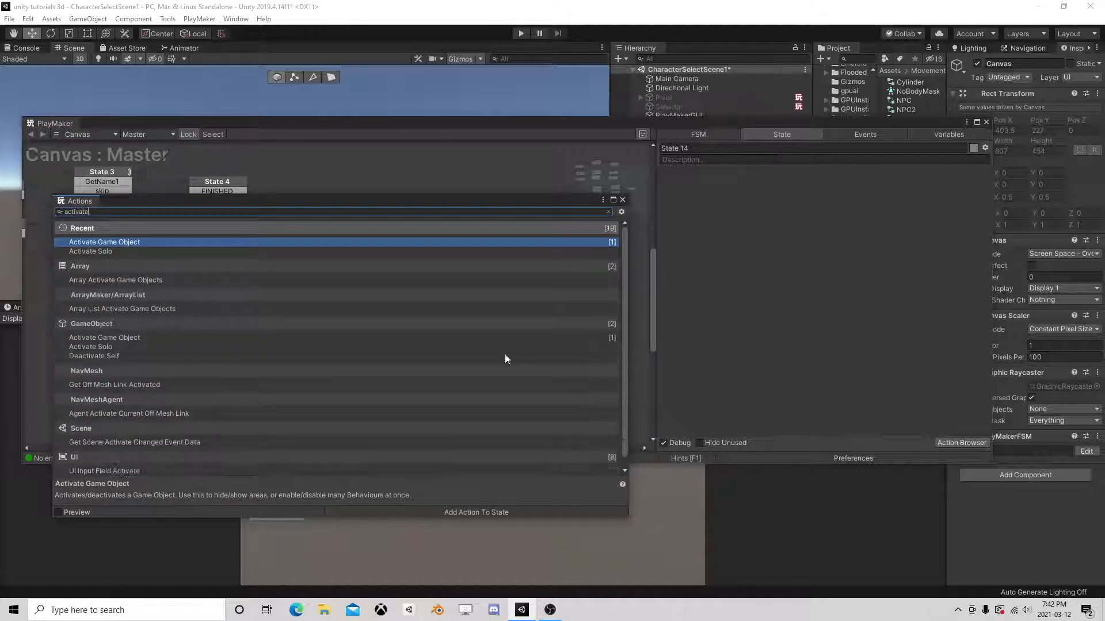
pyautogui.doubleClick(127, 242)
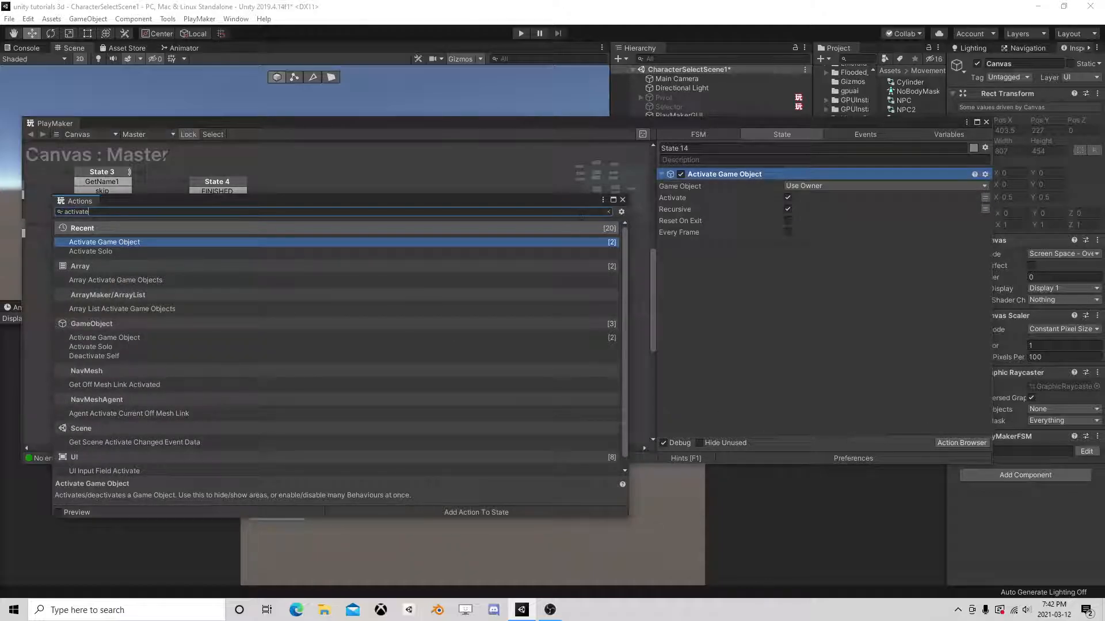
pyautogui.click(621, 200)
# Step: Target State 14's Activate Game Object action at the start variable and turn off Recursive
pyautogui.click(796, 185)
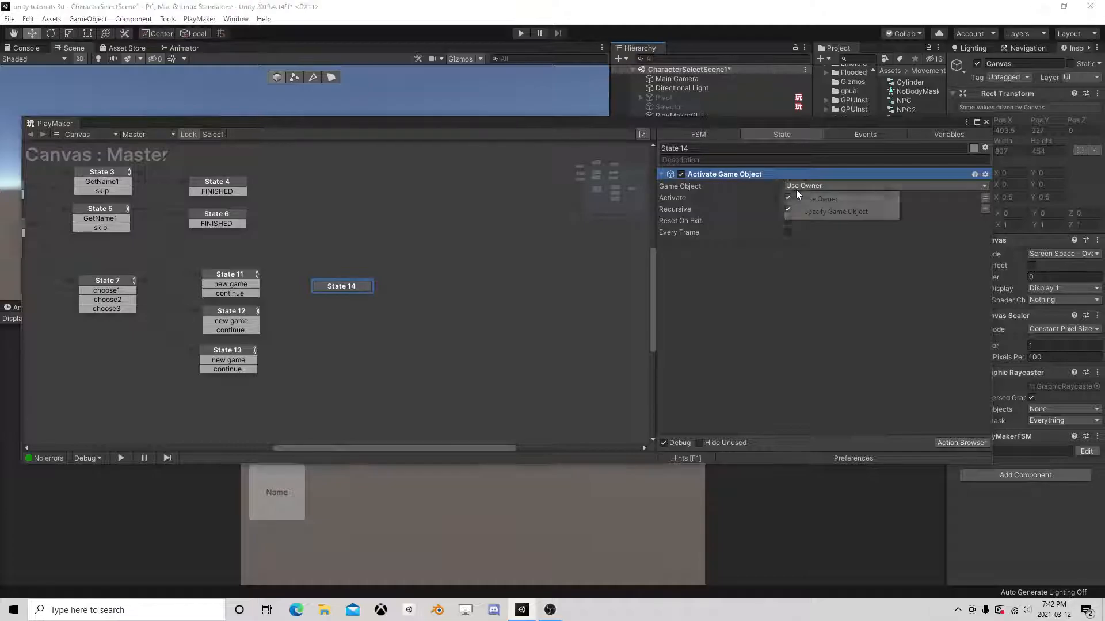
pyautogui.click(815, 209)
pyautogui.click(985, 198)
pyautogui.click(857, 198)
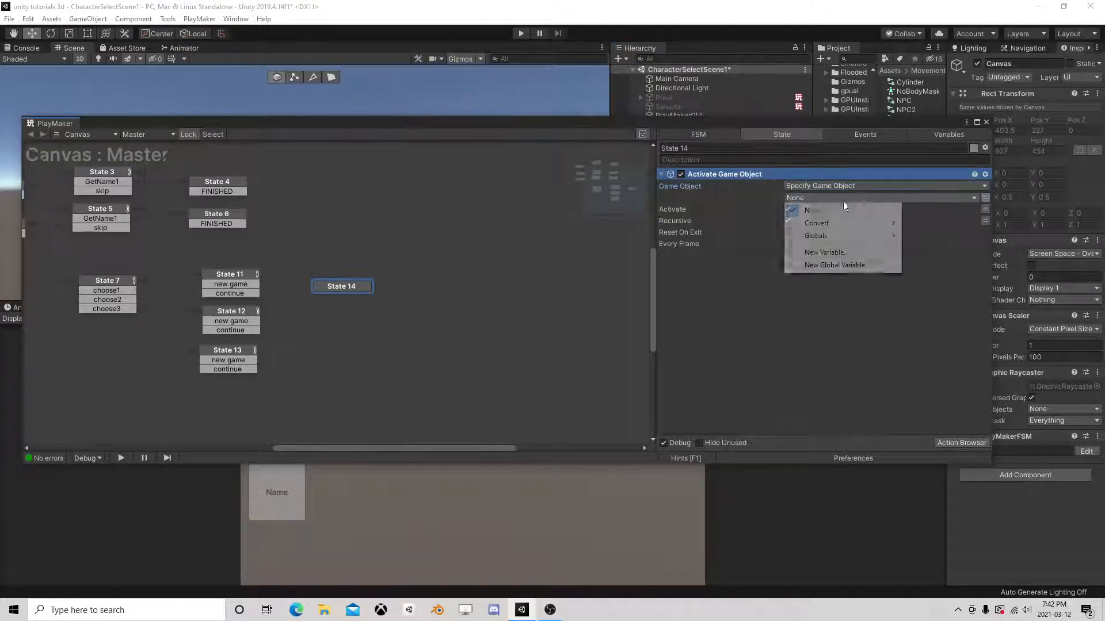
pyautogui.moveTo(834, 223)
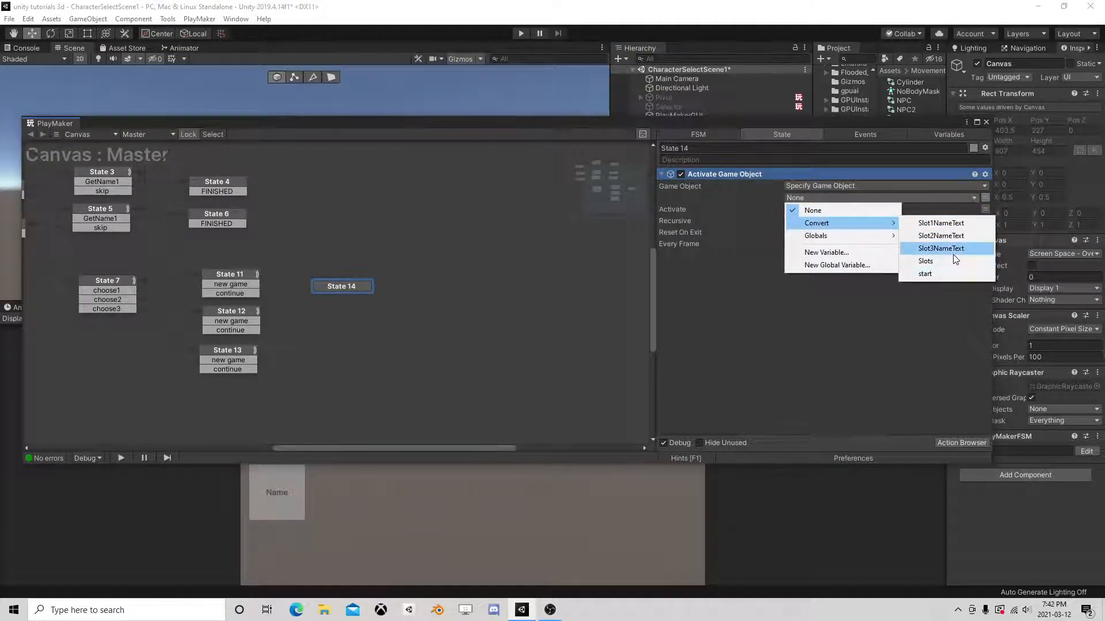
pyautogui.click(844, 319)
pyautogui.click(861, 197)
pyautogui.click(941, 271)
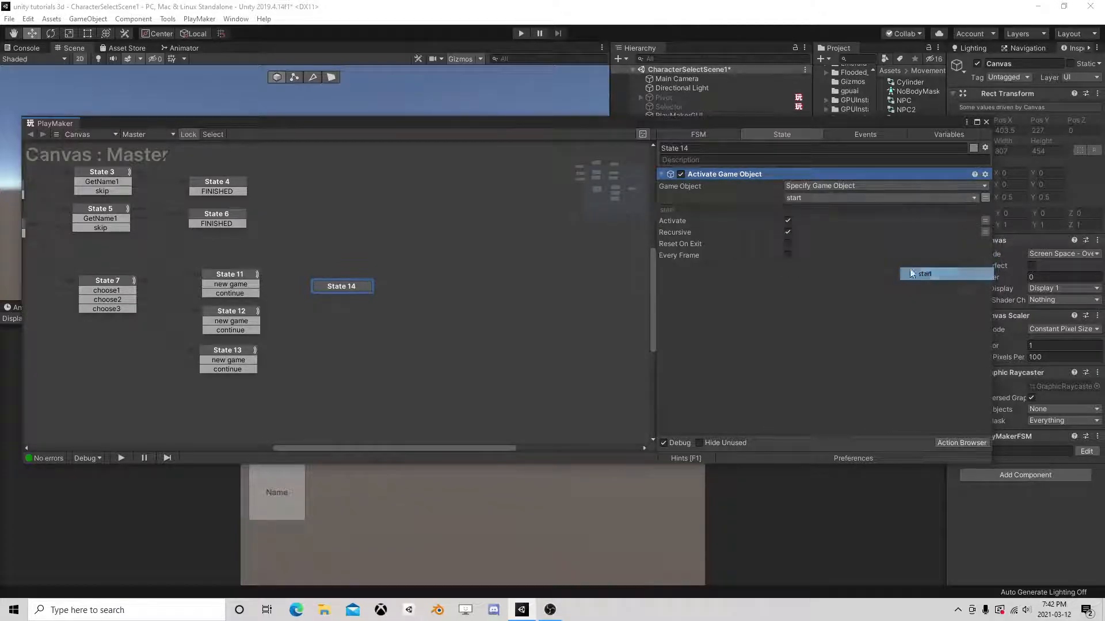
pyautogui.click(787, 232)
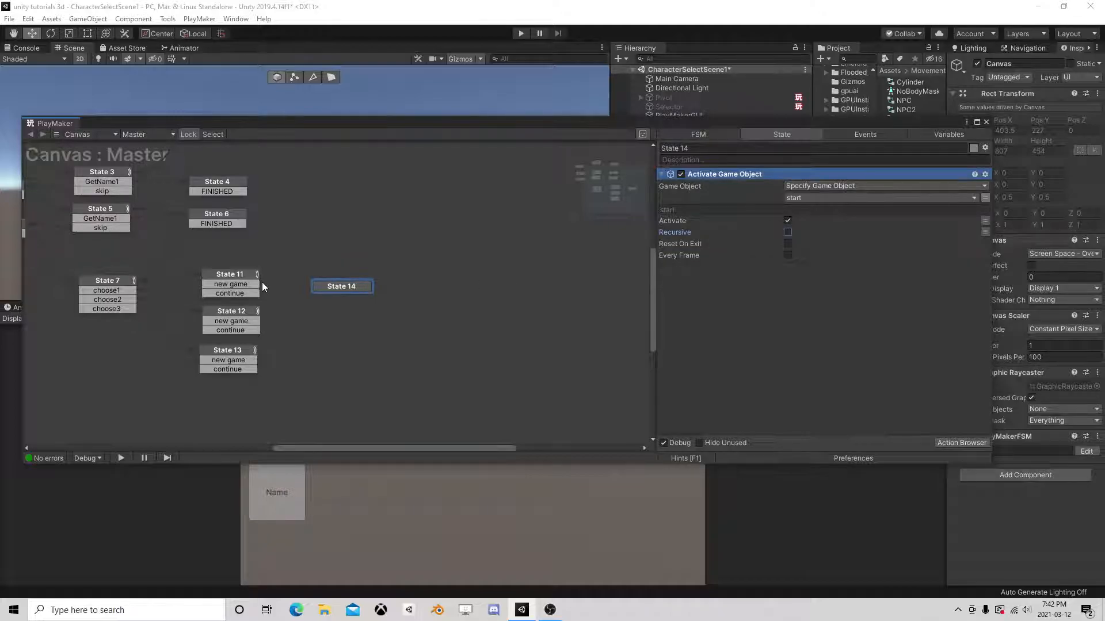
# Step: Link State 11's continue event to State 14, and add a new state above it as the target of State 11's new game event
pyautogui.moveTo(243, 293); pyautogui.dragTo(340, 306)
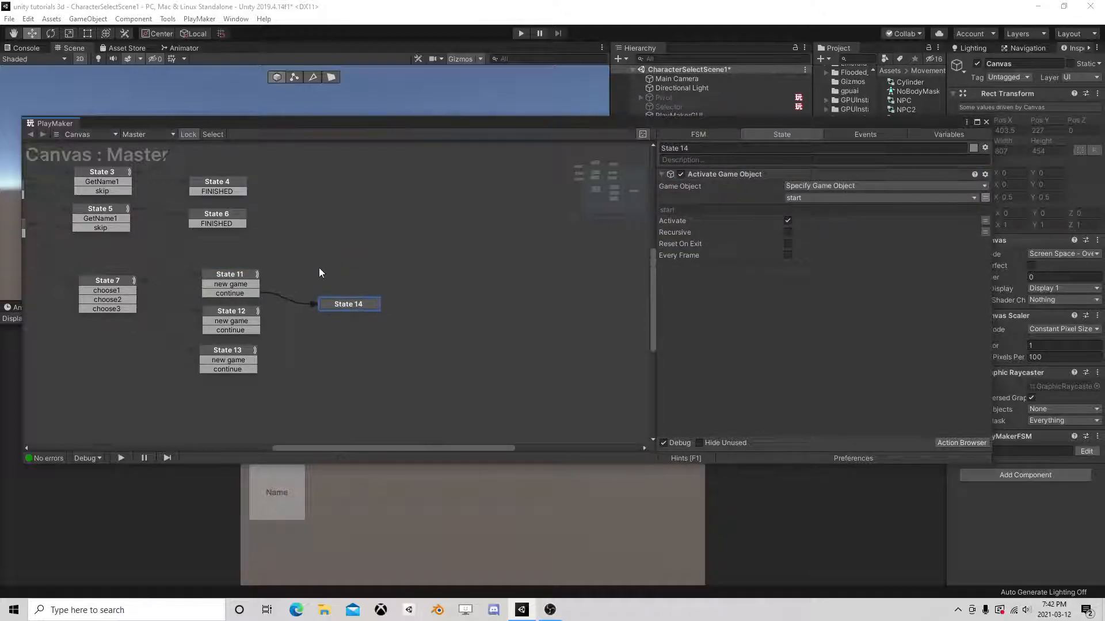
pyautogui.rightClick(319, 267)
pyautogui.click(352, 276)
pyautogui.moveTo(247, 283); pyautogui.dragTo(344, 271)
pyautogui.click(344, 272)
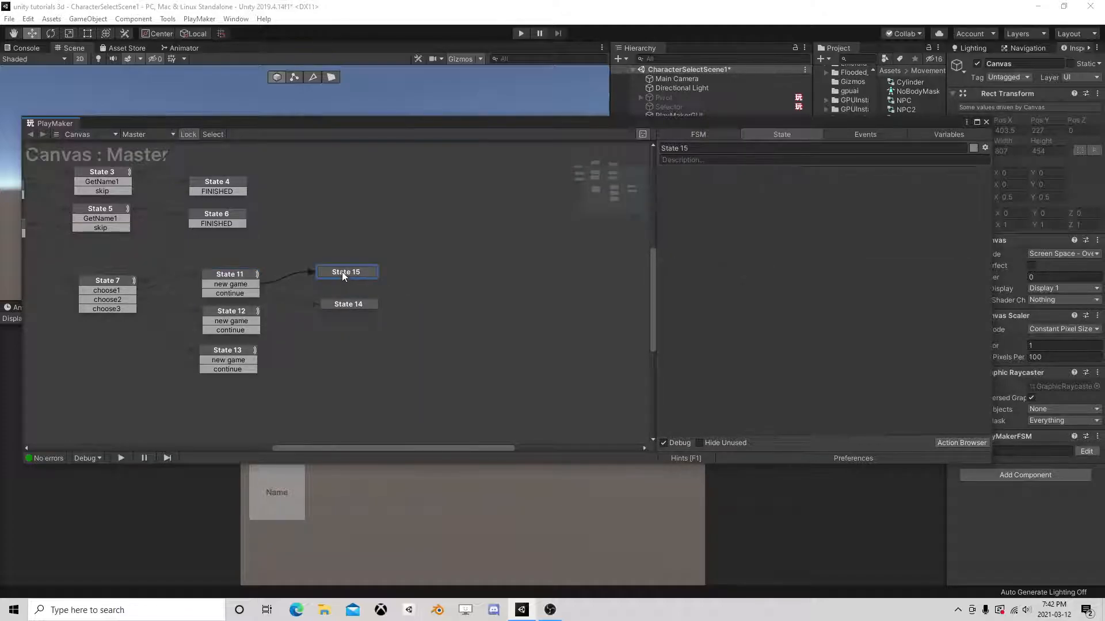
# Step: Create a GameObject variable in the Canvas FSM from the CharacterSelector object in the hierarchy
pyautogui.moveTo(536, 137); pyautogui.dragTo(561, 237)
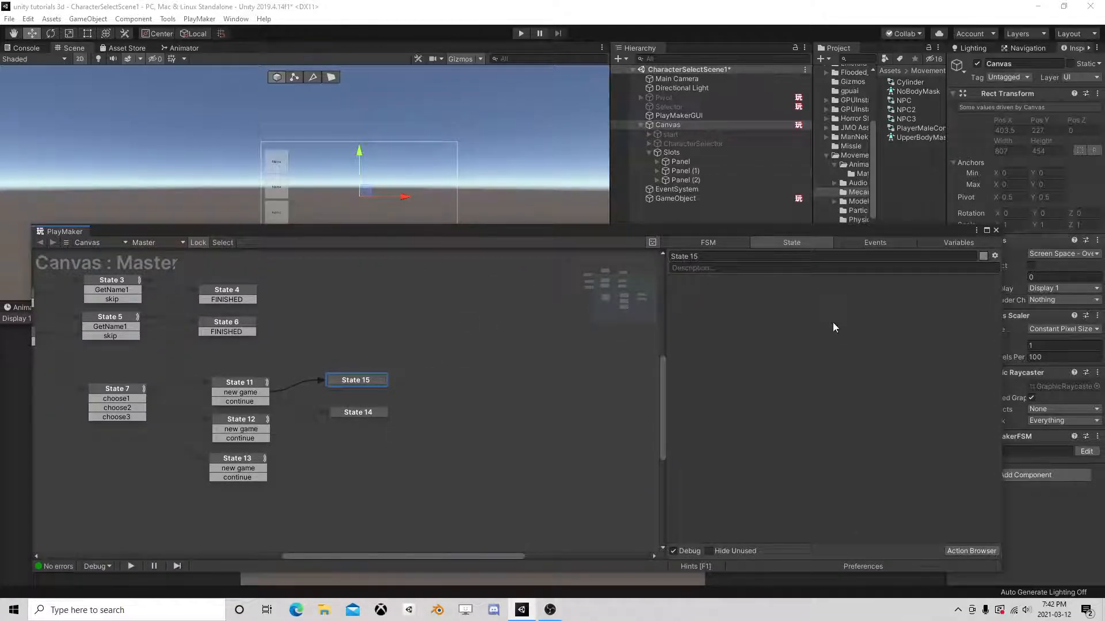
pyautogui.click(943, 242)
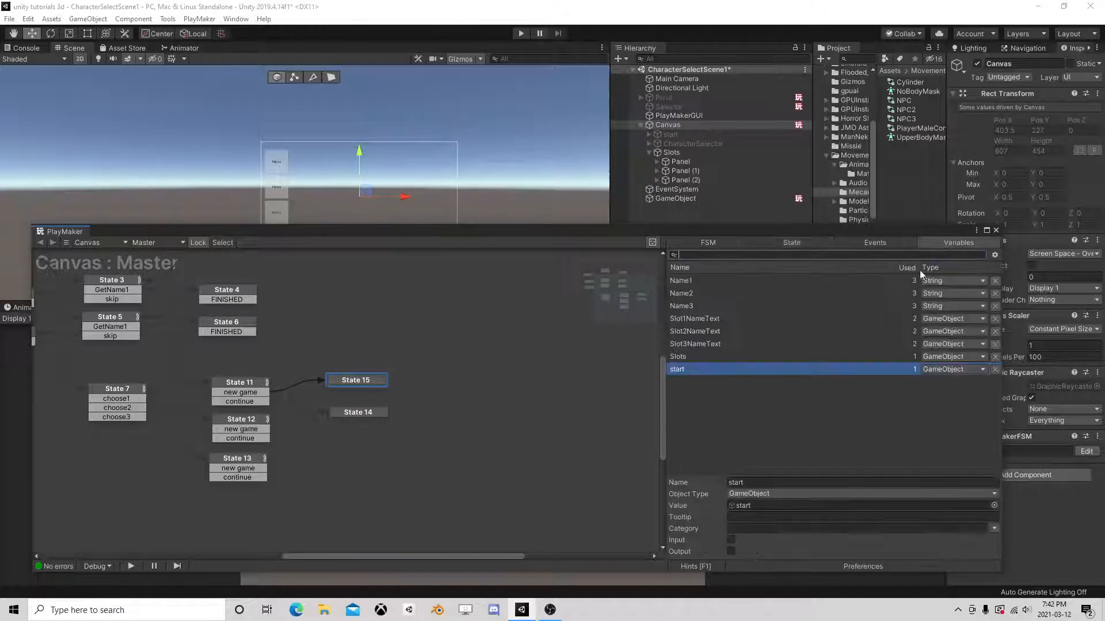
pyautogui.click(771, 408)
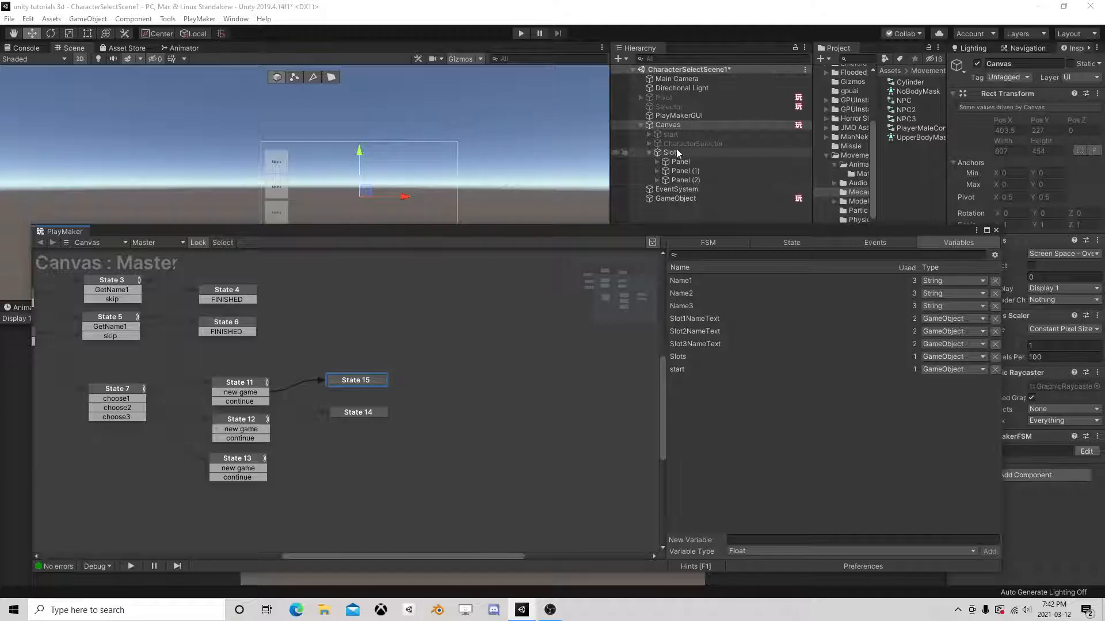
pyautogui.moveTo(679, 147); pyautogui.dragTo(734, 455)
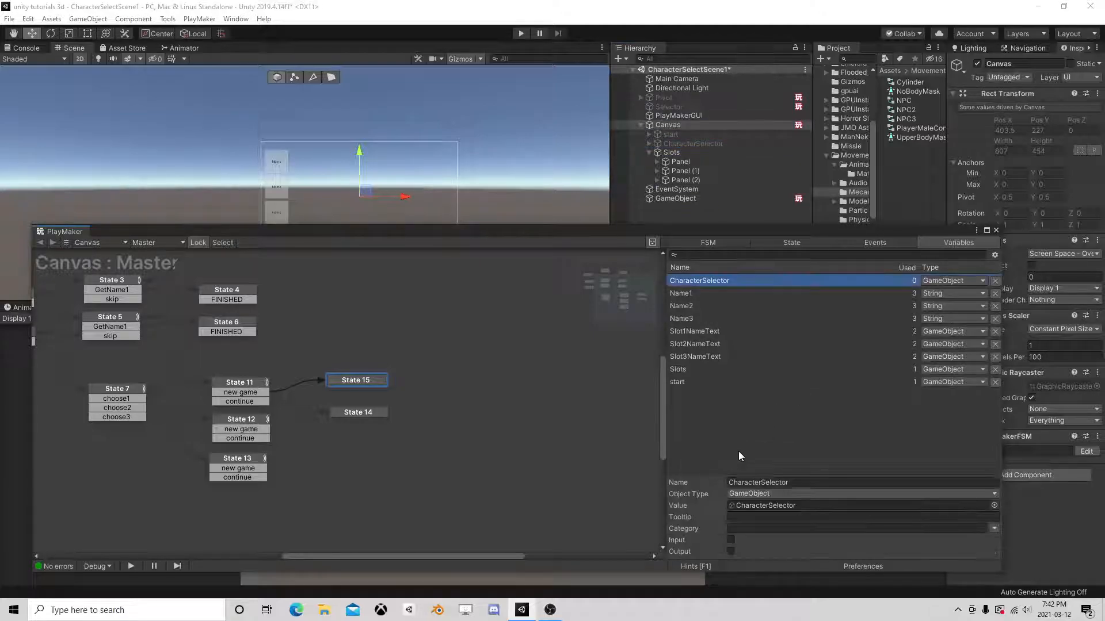
# Step: Add two Activate Game Object actions to State 15
pyautogui.click(792, 242)
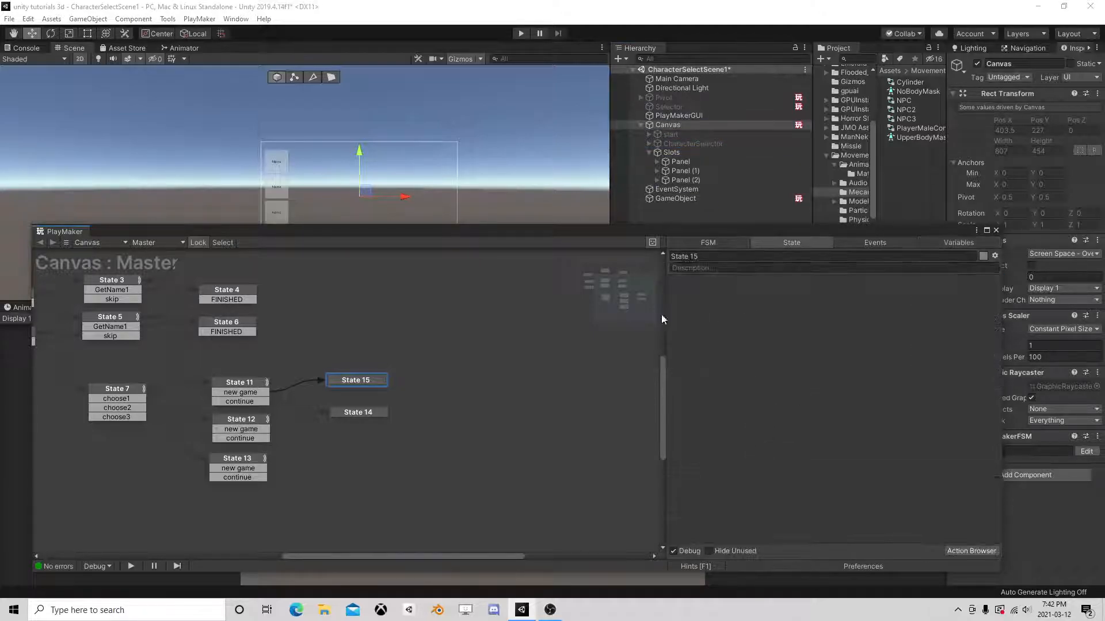
pyautogui.click(973, 550)
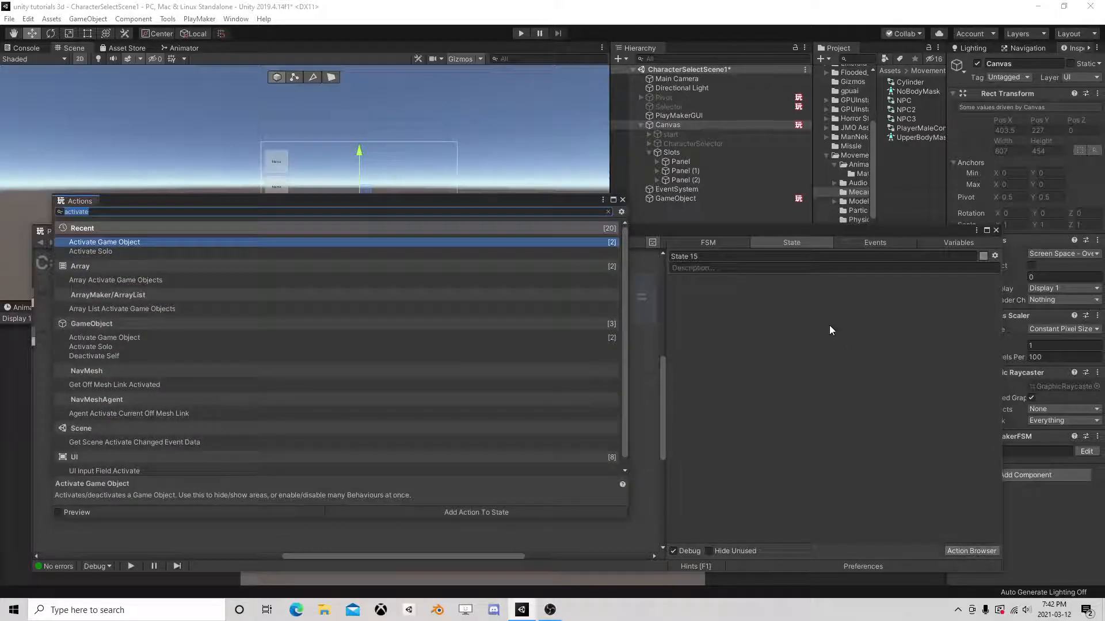
pyautogui.write('ac')
pyautogui.doubleClick(98, 242)
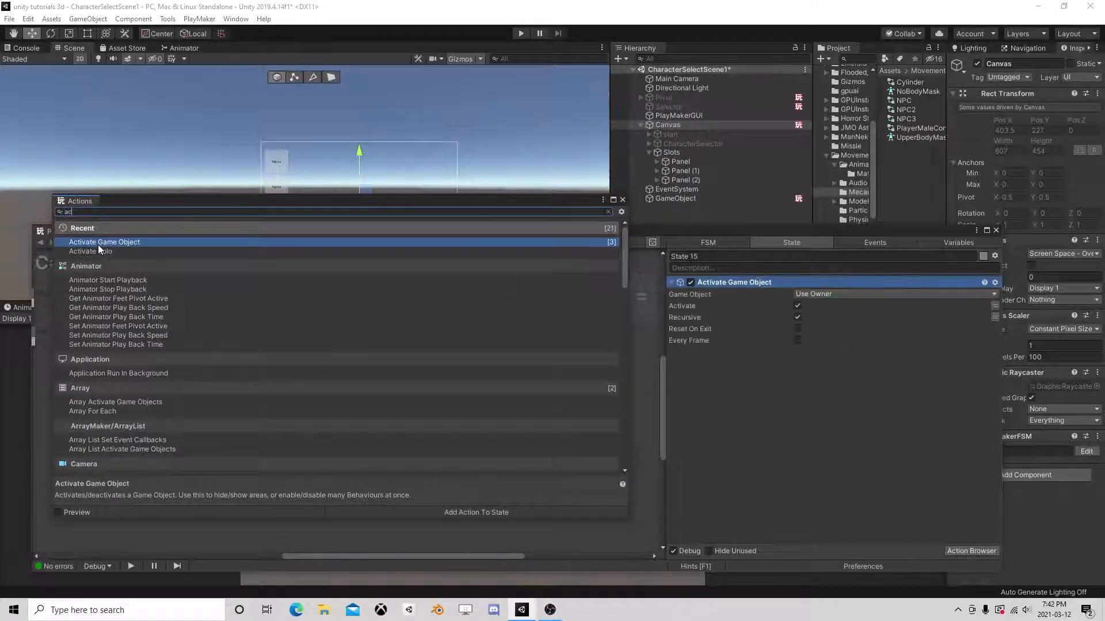
pyautogui.doubleClick(98, 242)
pyautogui.click(622, 200)
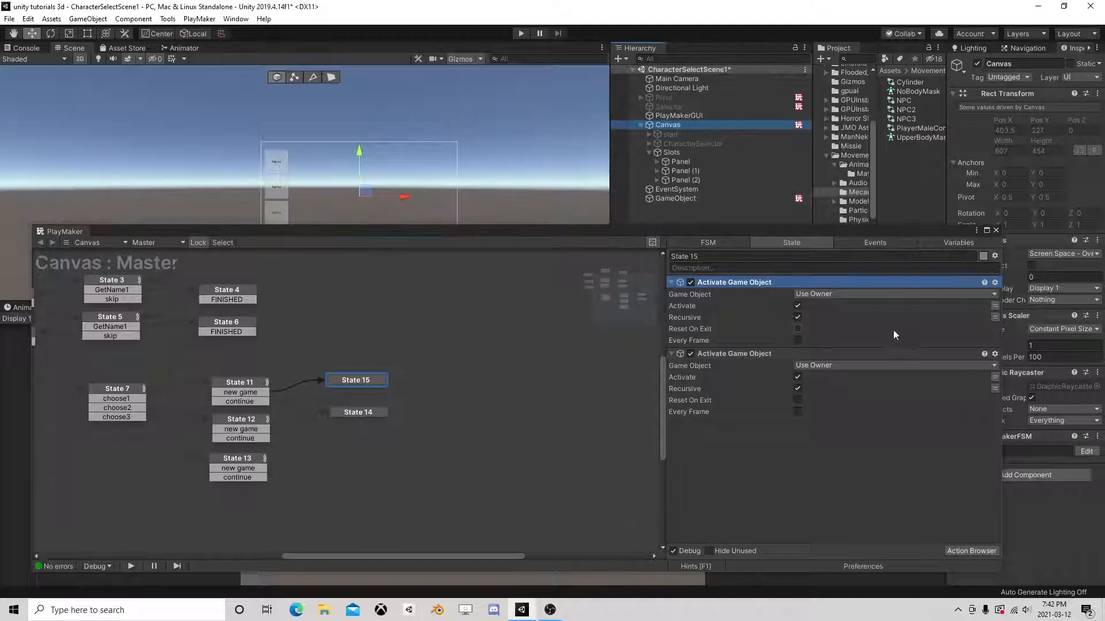
# Step: Specify CharacterSelector as the object of State 15's first Activate Game Object action and turn off Recursive
pyautogui.click(826, 293)
pyautogui.click(833, 319)
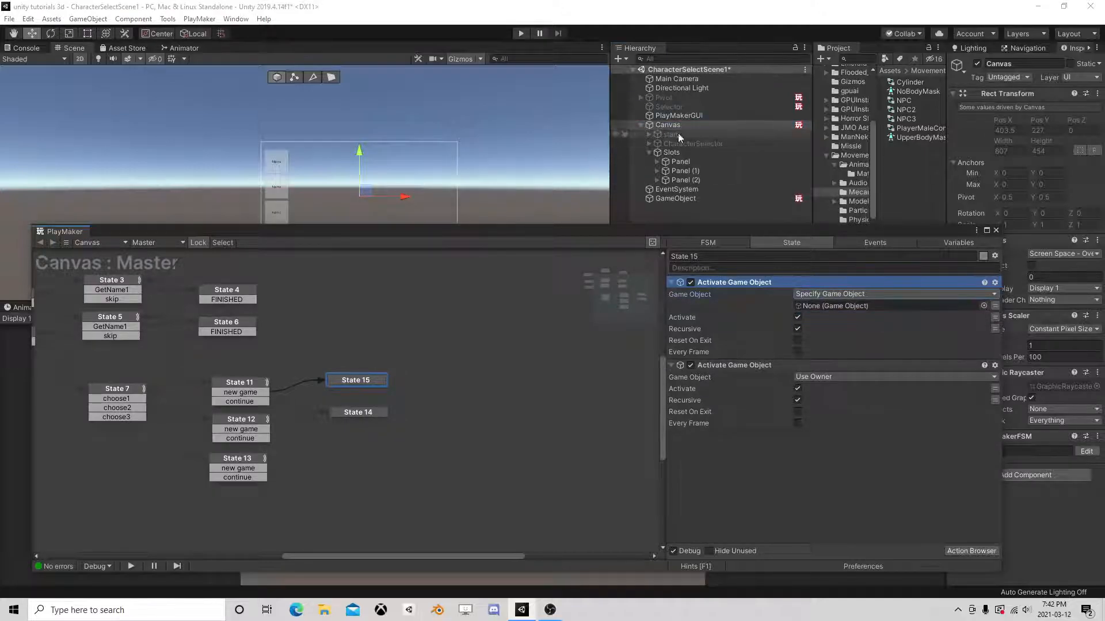
pyautogui.moveTo(682, 145); pyautogui.dragTo(843, 306)
pyautogui.click(798, 329)
# Step: Specify Slots as the object of State 15's second Activate Game Object action, with Activate and Recursive turned off
pyautogui.click(822, 377)
pyautogui.click(845, 402)
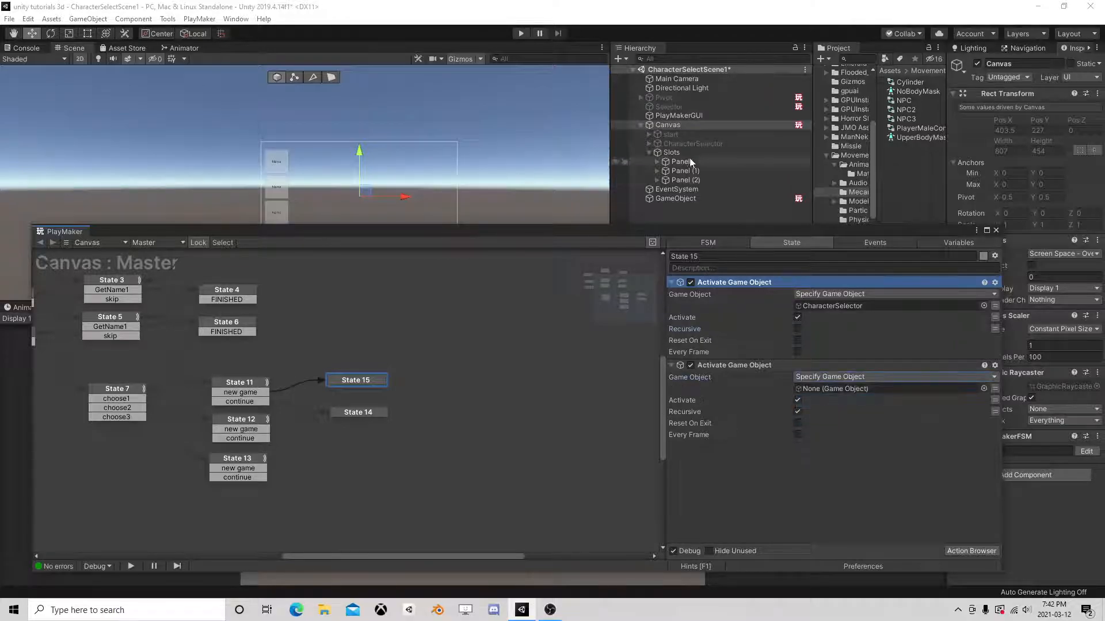
pyautogui.moveTo(675, 155); pyautogui.dragTo(834, 390)
pyautogui.click(797, 411)
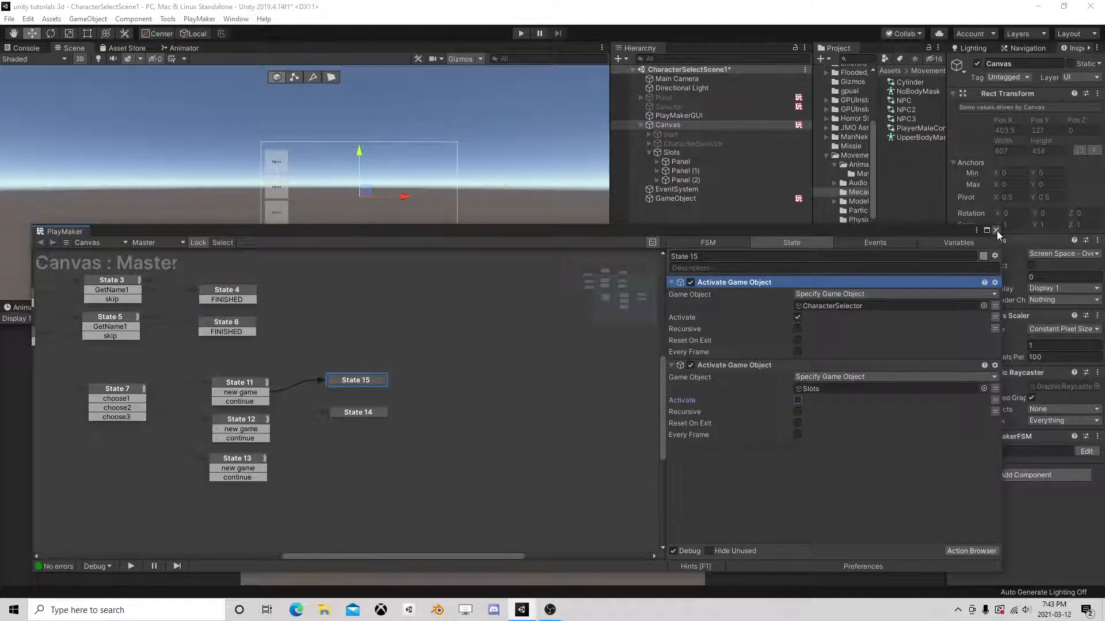
# Step: Duplicate the start button under Canvas, shift the copy along X to about -260, and enable it
pyautogui.click(675, 133)
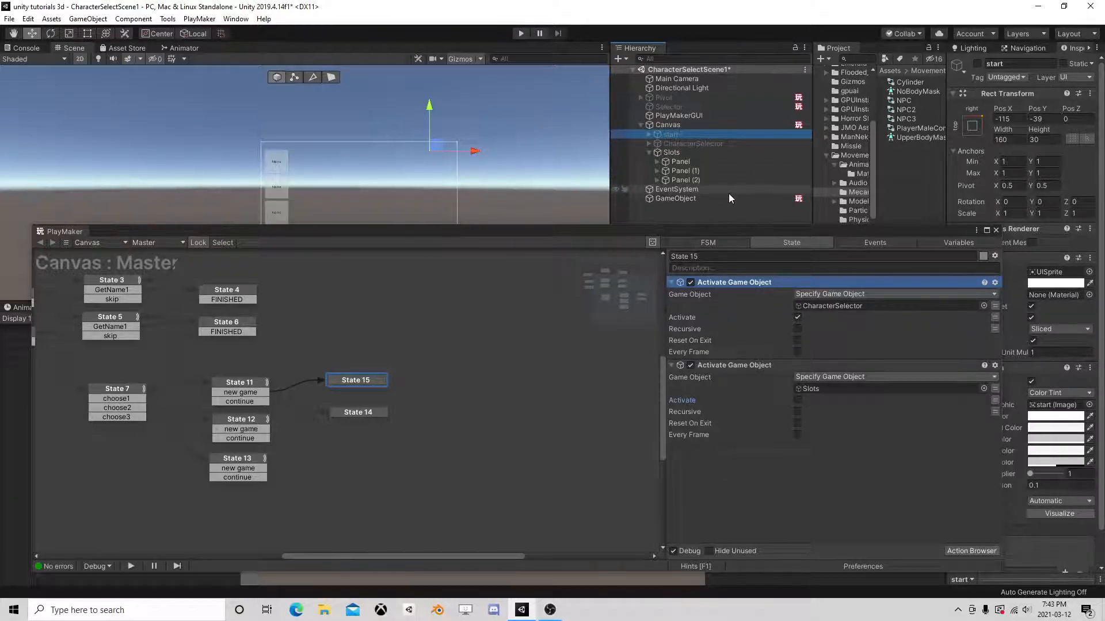
pyautogui.hotkey('ctrl', 'd')
pyautogui.moveTo(471, 152); pyautogui.dragTo(447, 151)
pyautogui.click(976, 63)
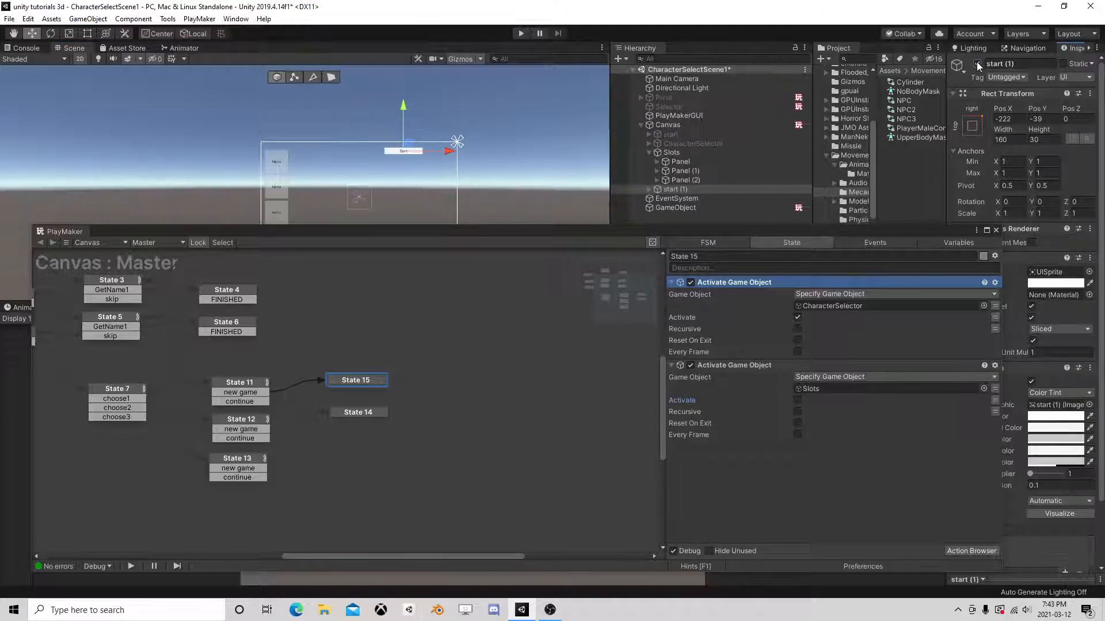
# Step: Change the label text of the duplicated start button to Back
pyautogui.click(649, 189)
pyautogui.click(675, 198)
pyautogui.moveTo(964, 230); pyautogui.dragTo(901, 225)
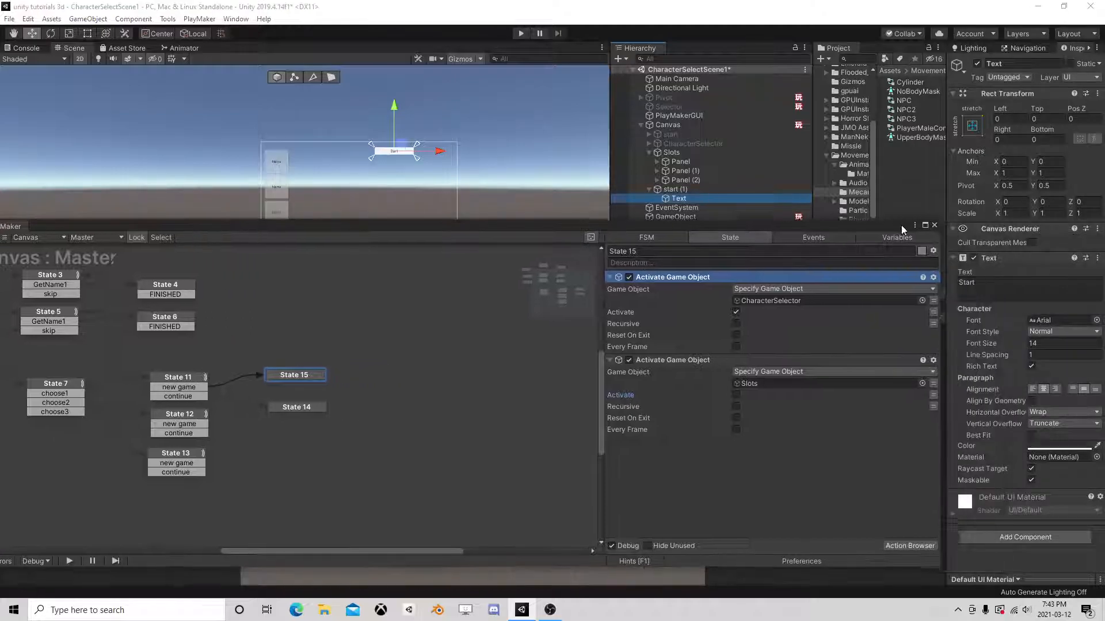
pyautogui.write('Back')
pyautogui.press('Return')
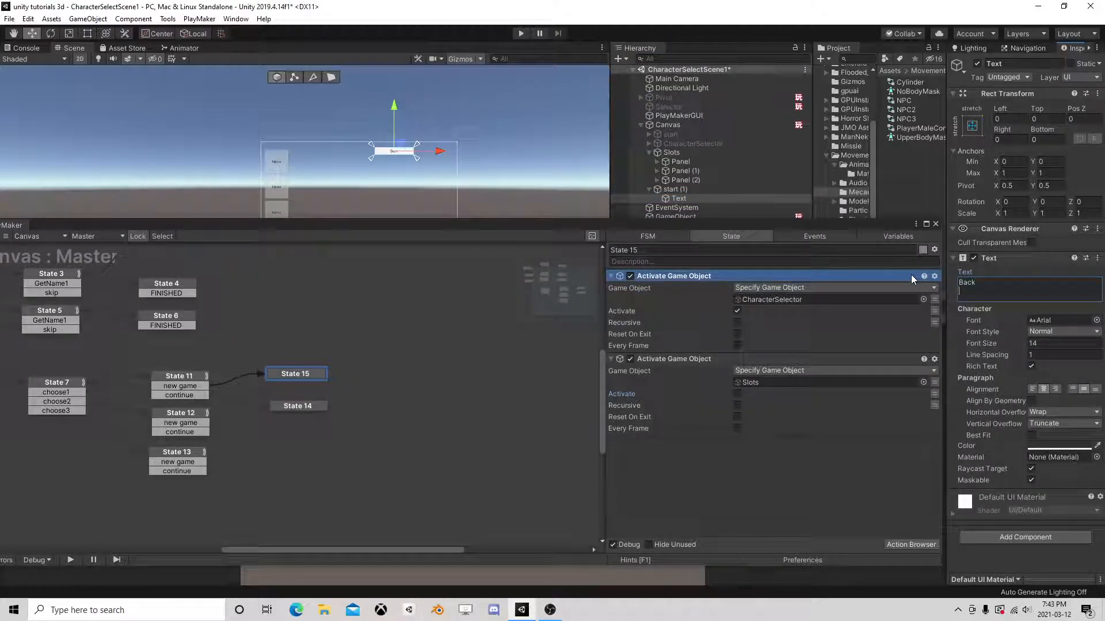
pyautogui.press('BackSpace')
# Step: Disable the duplicated start button and rename the object Back
pyautogui.click(976, 63)
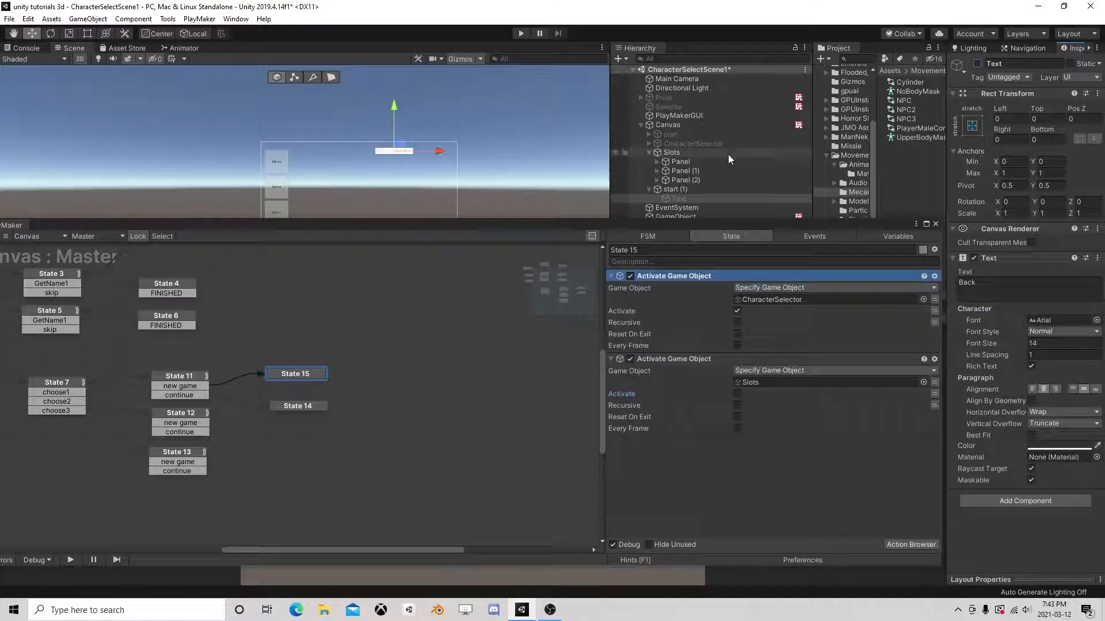
pyautogui.click(703, 189)
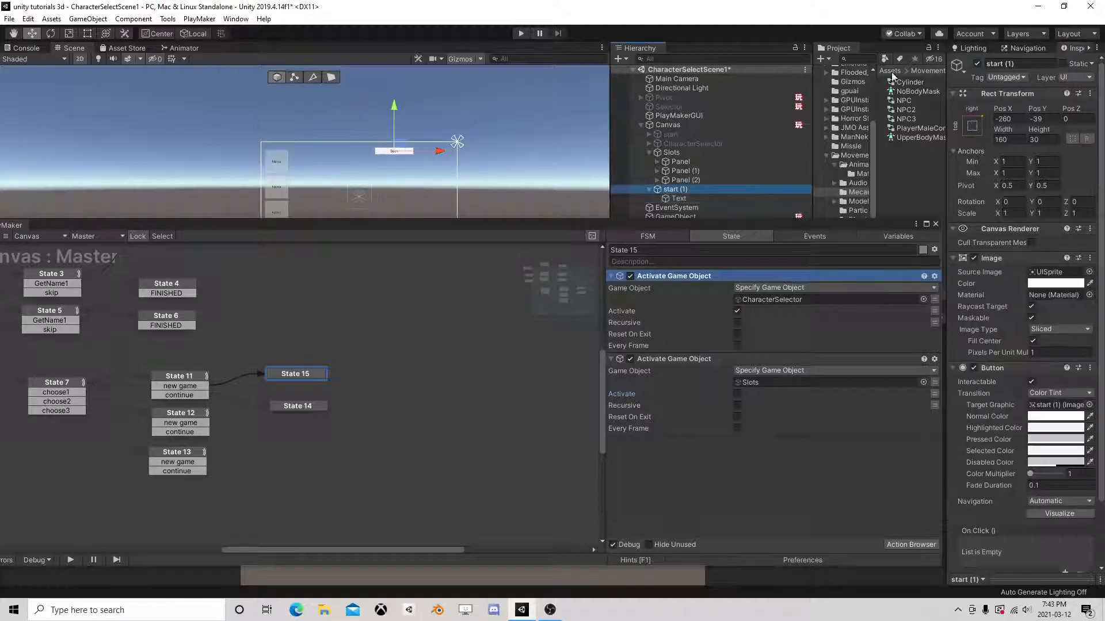
pyautogui.click(977, 63)
pyautogui.click(692, 189)
pyautogui.click(692, 190)
pyautogui.write('Back')
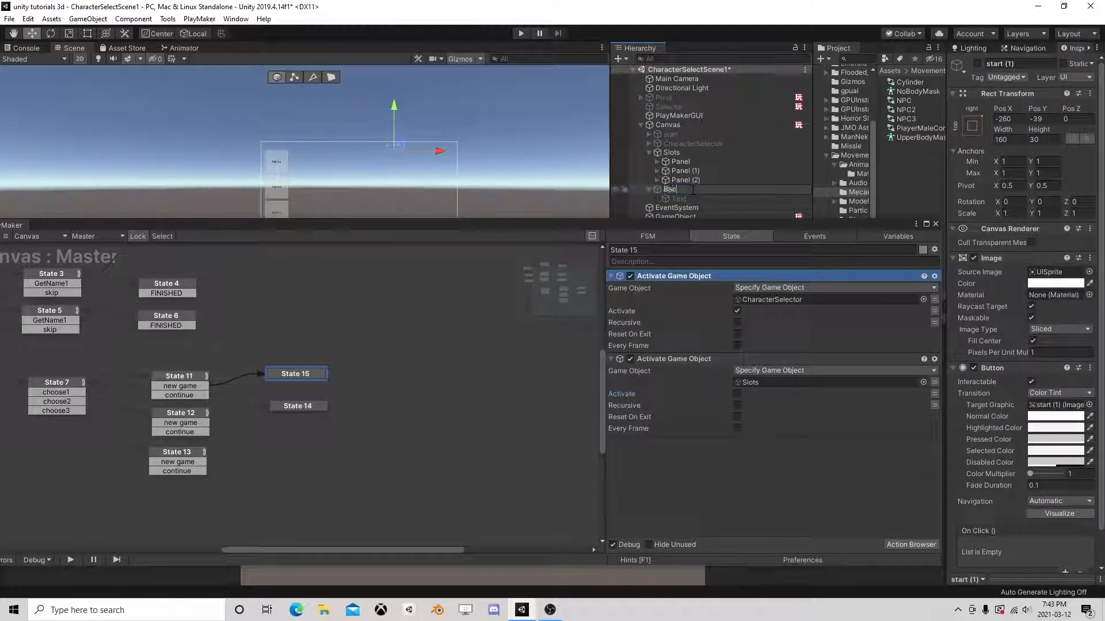
pyautogui.press('Return')
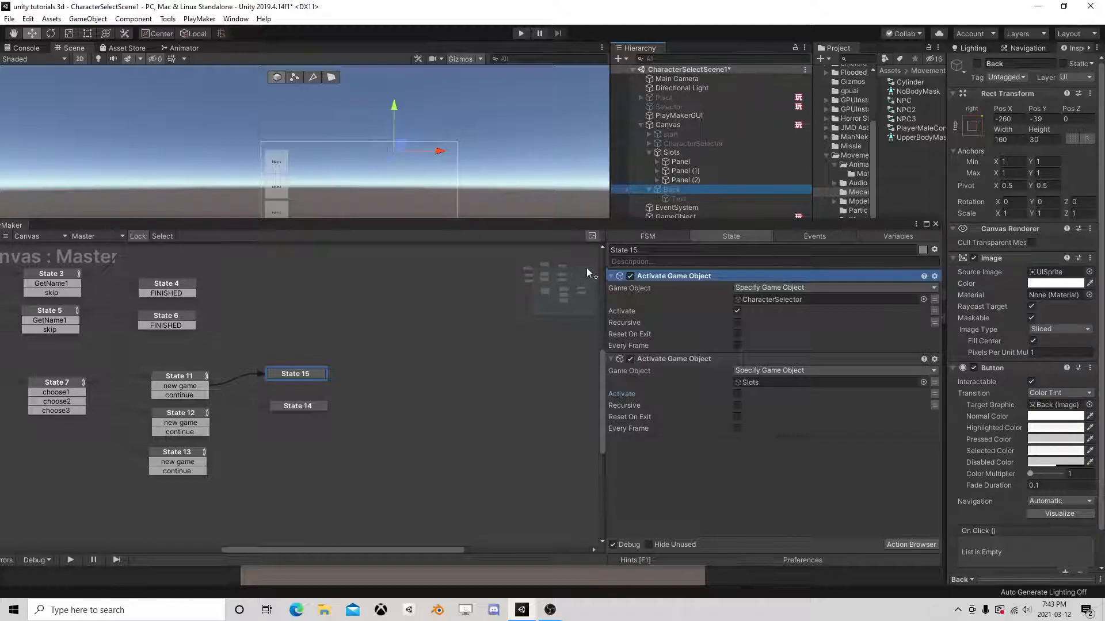
pyautogui.click(648, 189)
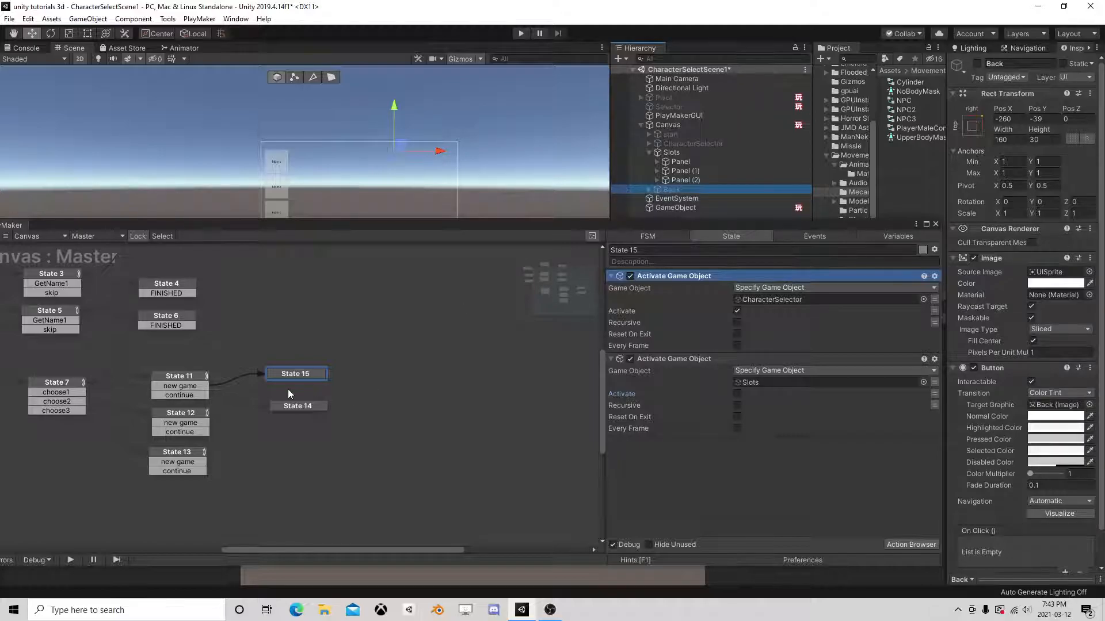
# Step: Copy State 15's CharacterSelector Activate Game Object action and paste it as a third action
pyautogui.rightClick(686, 279)
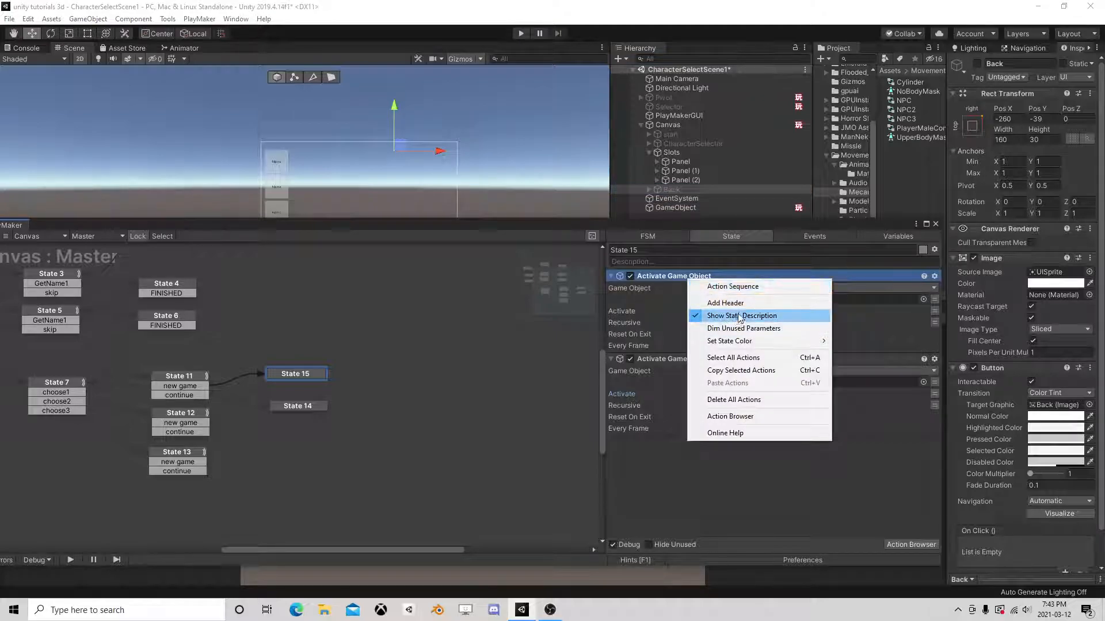
pyautogui.click(740, 370)
pyautogui.rightClick(662, 293)
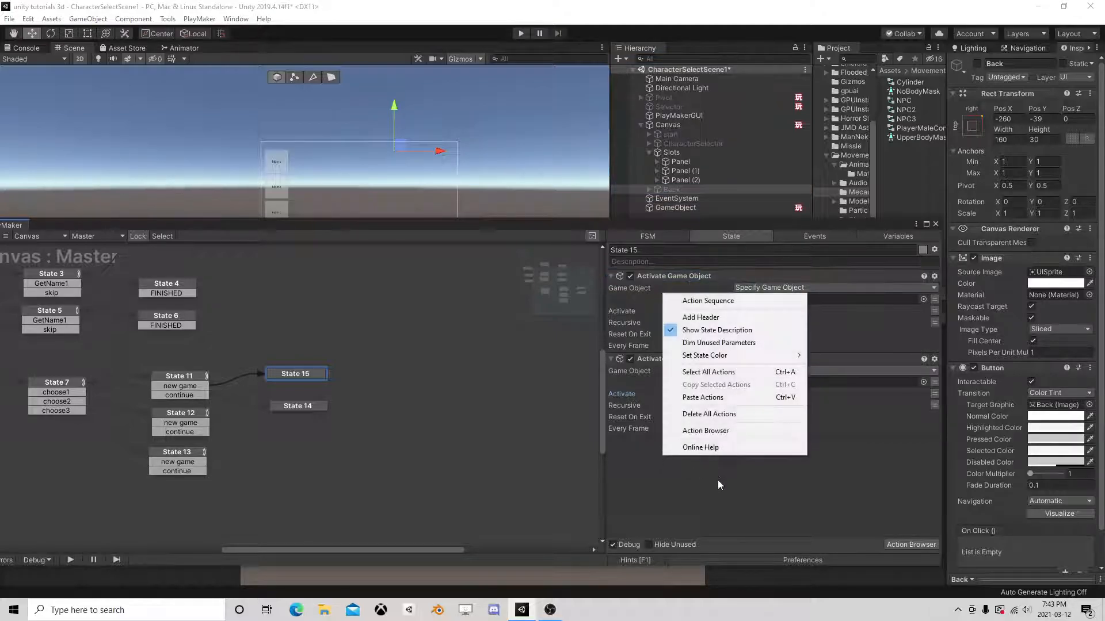
pyautogui.click(716, 397)
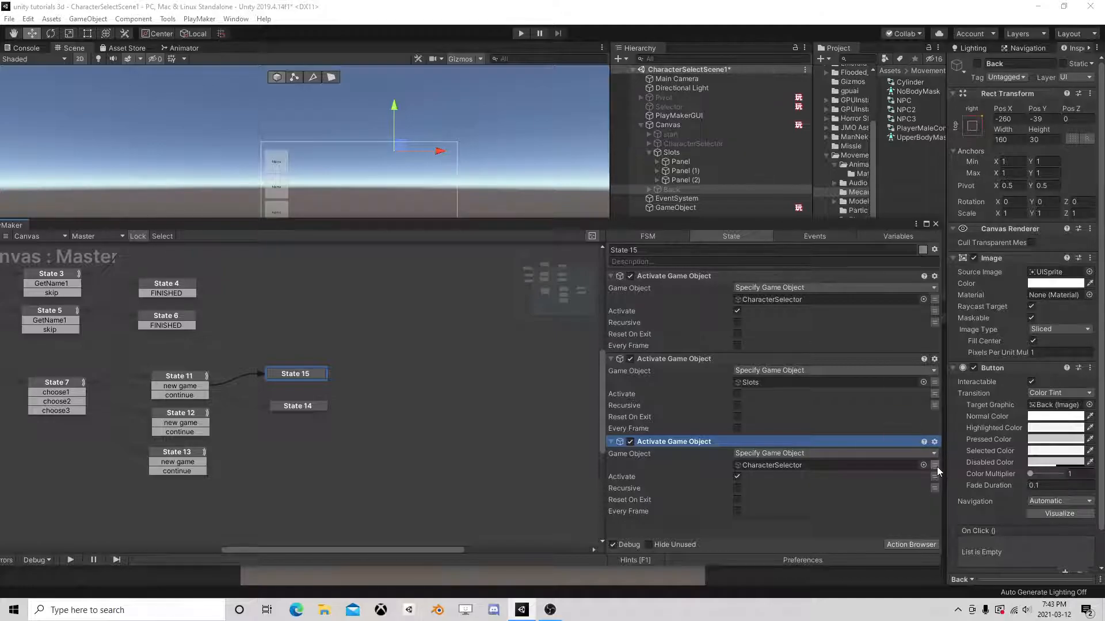
# Step: Add the Back object to the Master FSM as a GameObject variable
pyautogui.click(881, 237)
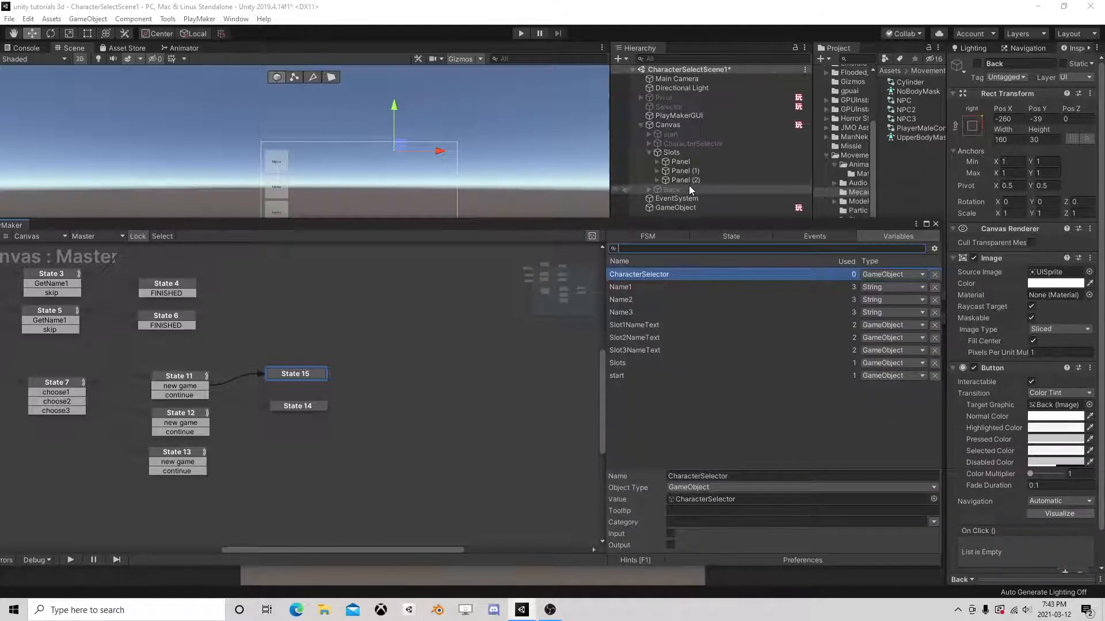
pyautogui.click(675, 198)
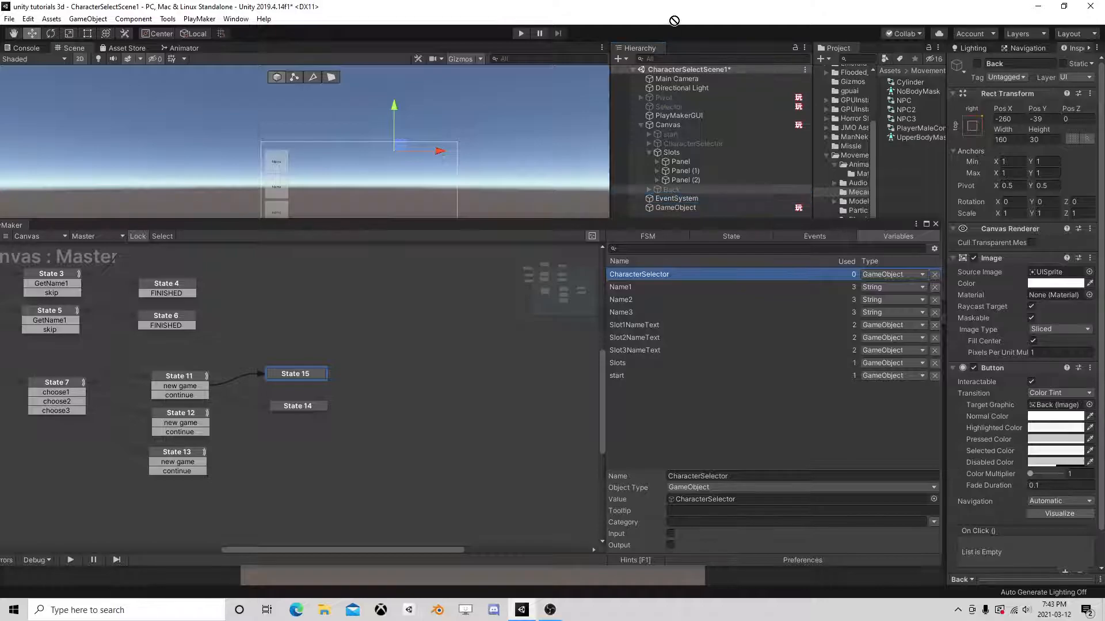
pyautogui.moveTo(675, 190); pyautogui.dragTo(672, 371)
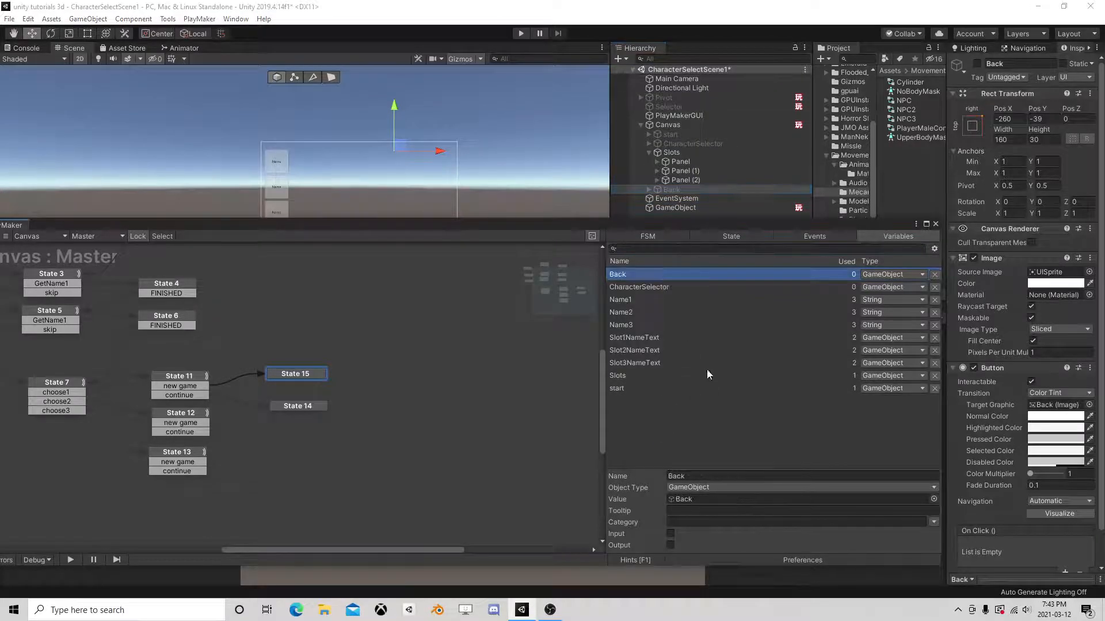
# Step: Point State 15's third Activate Game Object action at the Back variable, keeping Activate enabled
pyautogui.click(730, 238)
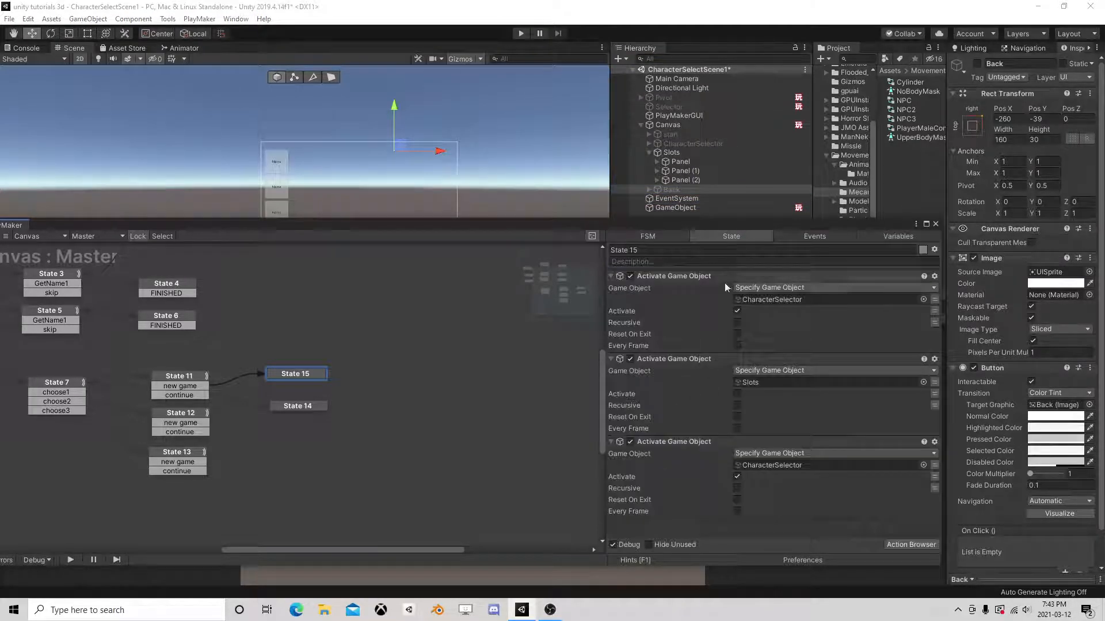
pyautogui.click(923, 464)
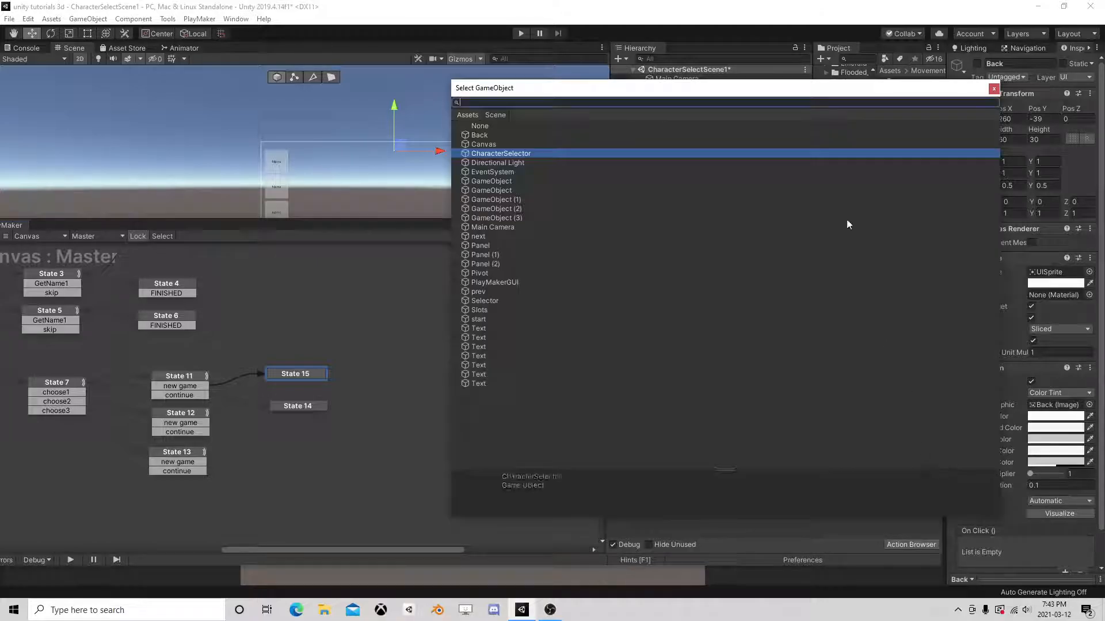
pyautogui.click(993, 89)
pyautogui.click(934, 464)
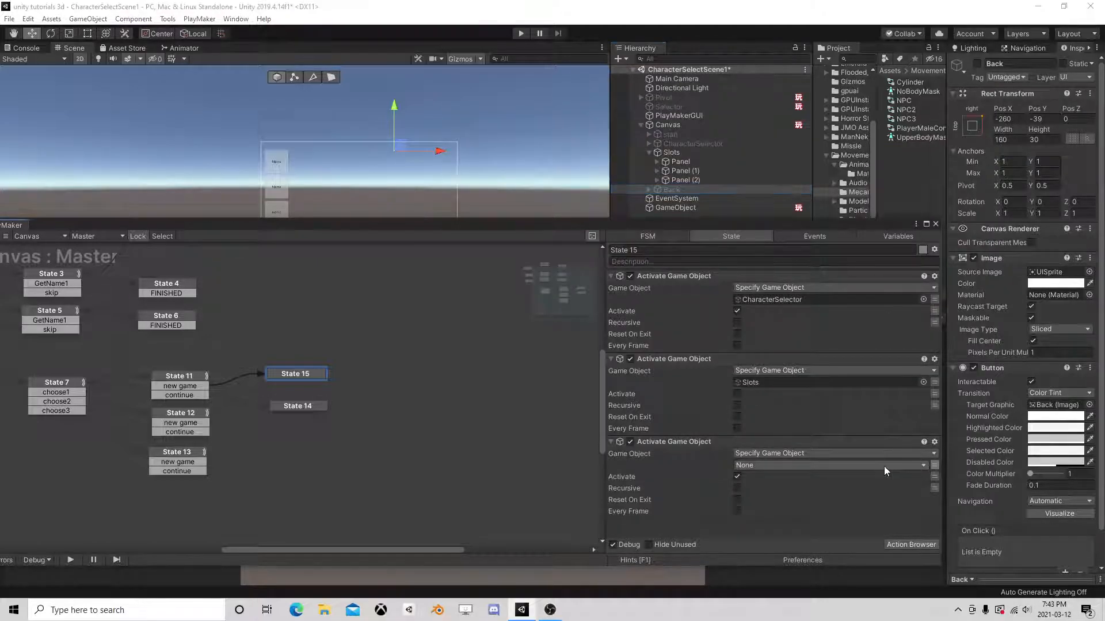
pyautogui.click(771, 465)
pyautogui.moveTo(771, 490)
pyautogui.click(874, 490)
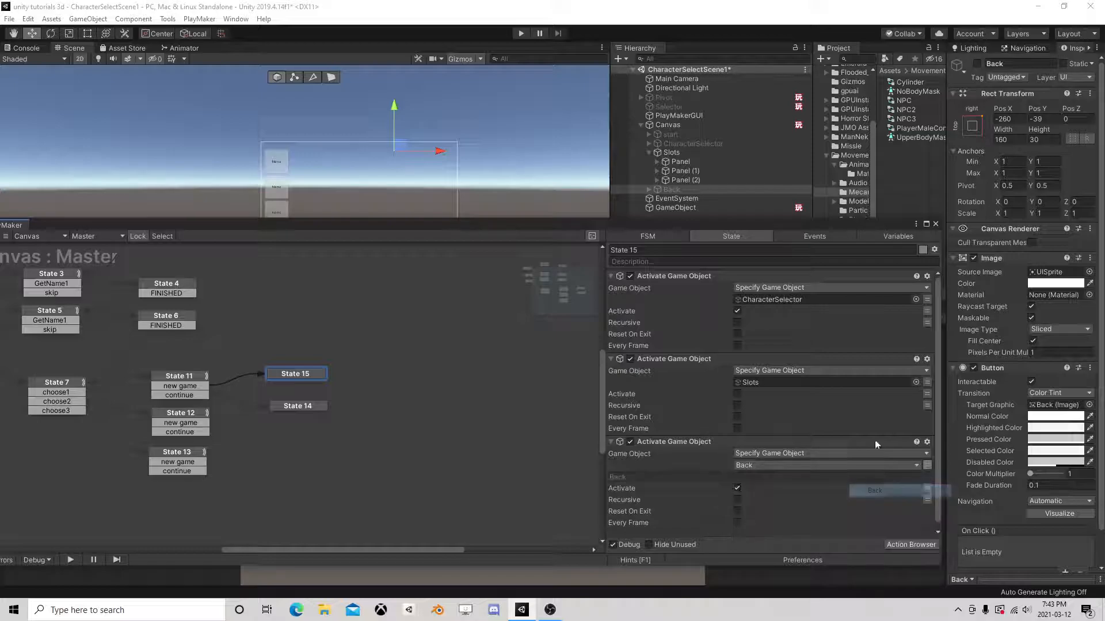
pyautogui.click(736, 488)
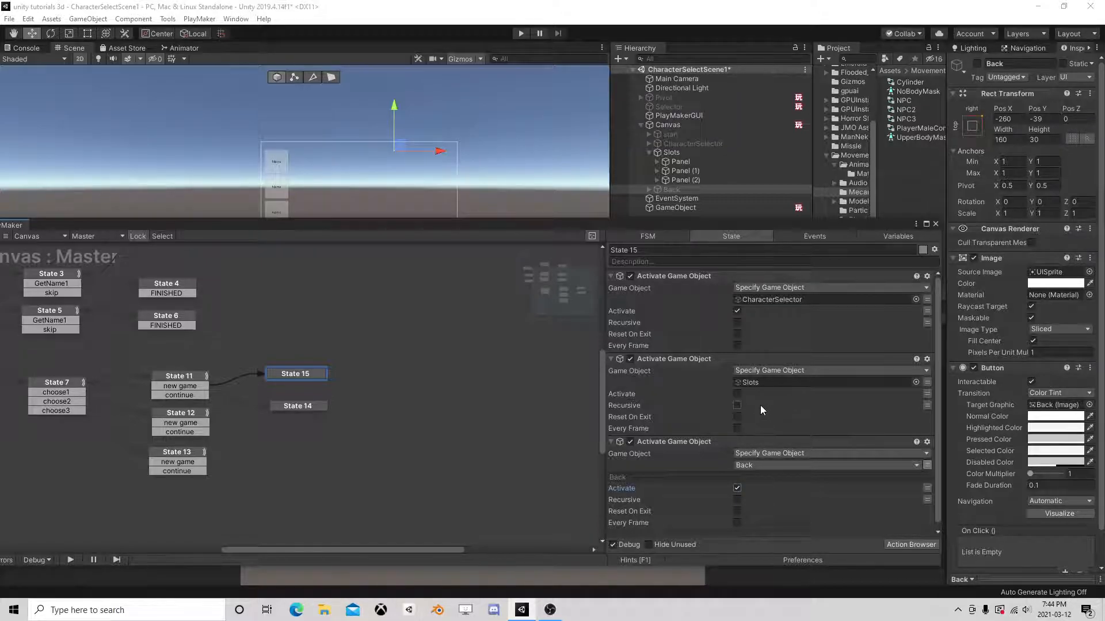
# Step: Copy State 15's Back activation action into State 1 before PlayerPrefs Has Key, with Activate turned off
pyautogui.rightClick(693, 440)
pyautogui.click(728, 283)
pyautogui.moveTo(166, 353); pyautogui.dragTo(322, 436, button='middle')
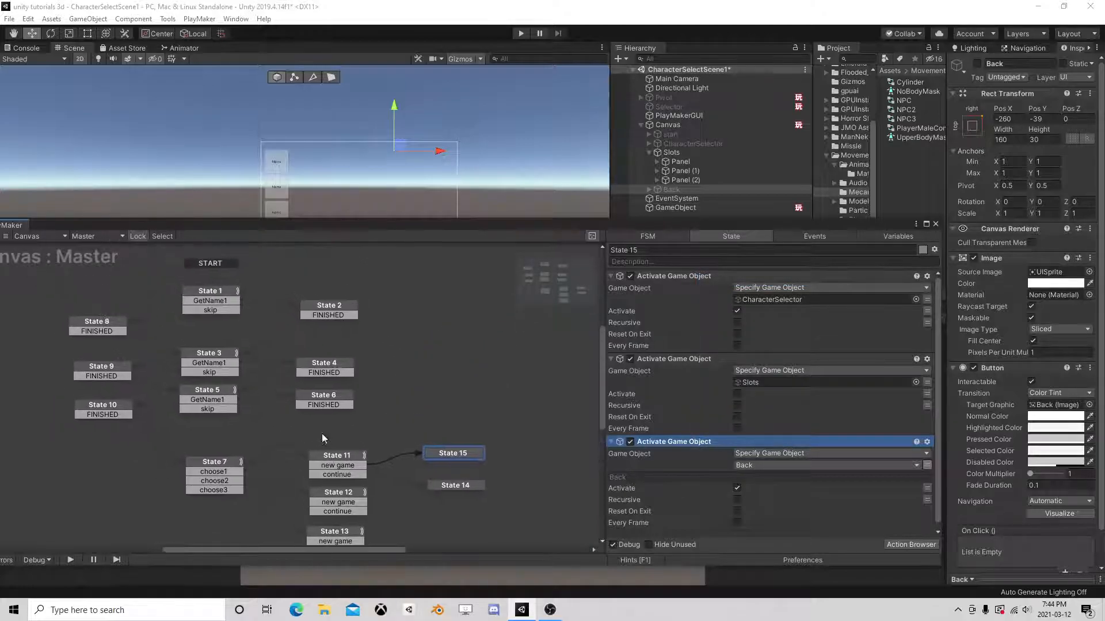
pyautogui.click(224, 292)
pyautogui.rightClick(665, 278)
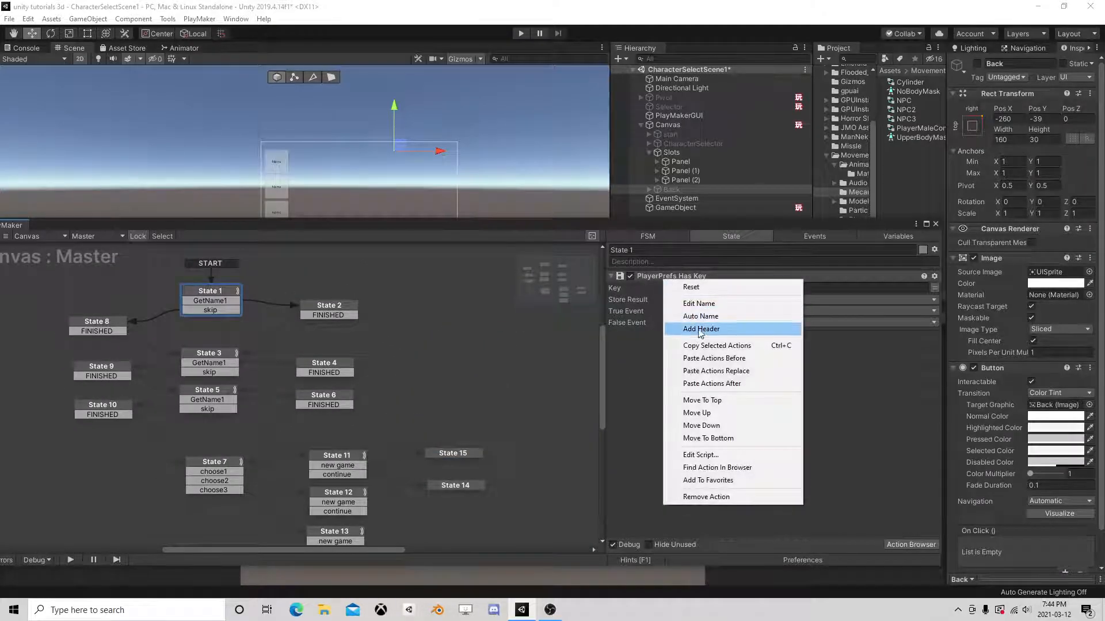
pyautogui.click(703, 359)
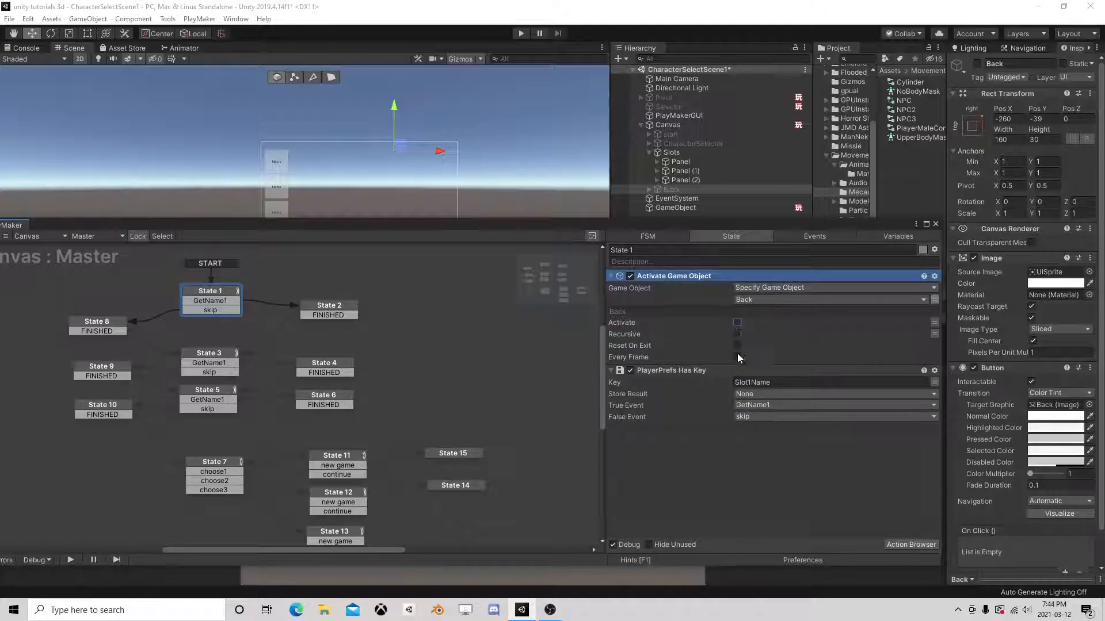
# Step: Review the actions of State 15 and State 14 in the FSM graph
pyautogui.moveTo(449, 451); pyautogui.dragTo(407, 419, button='middle')
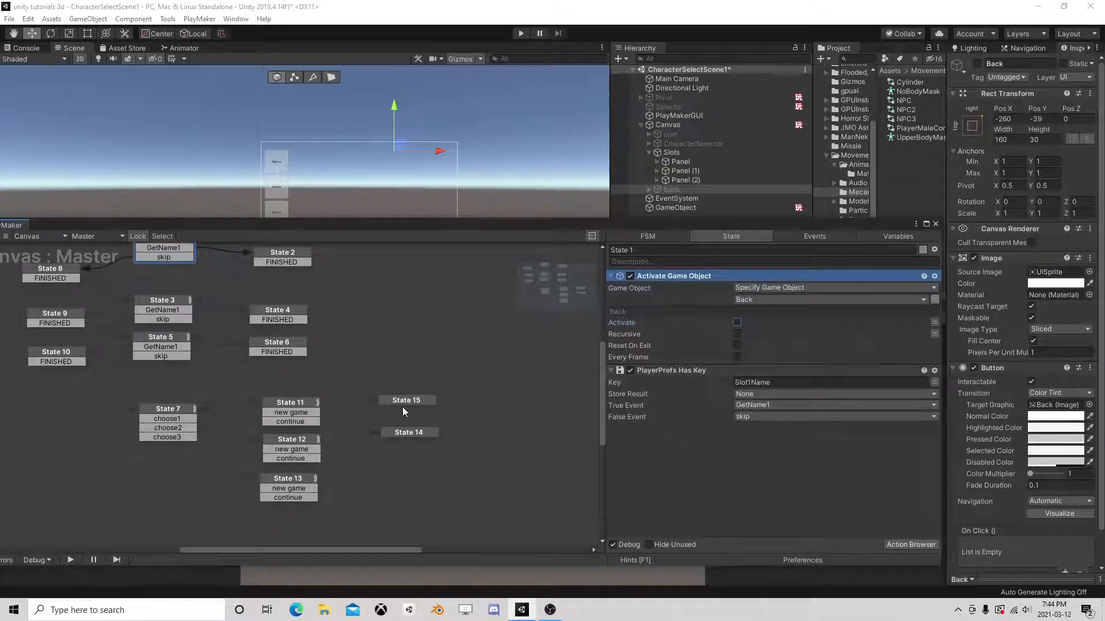
pyautogui.click(404, 401)
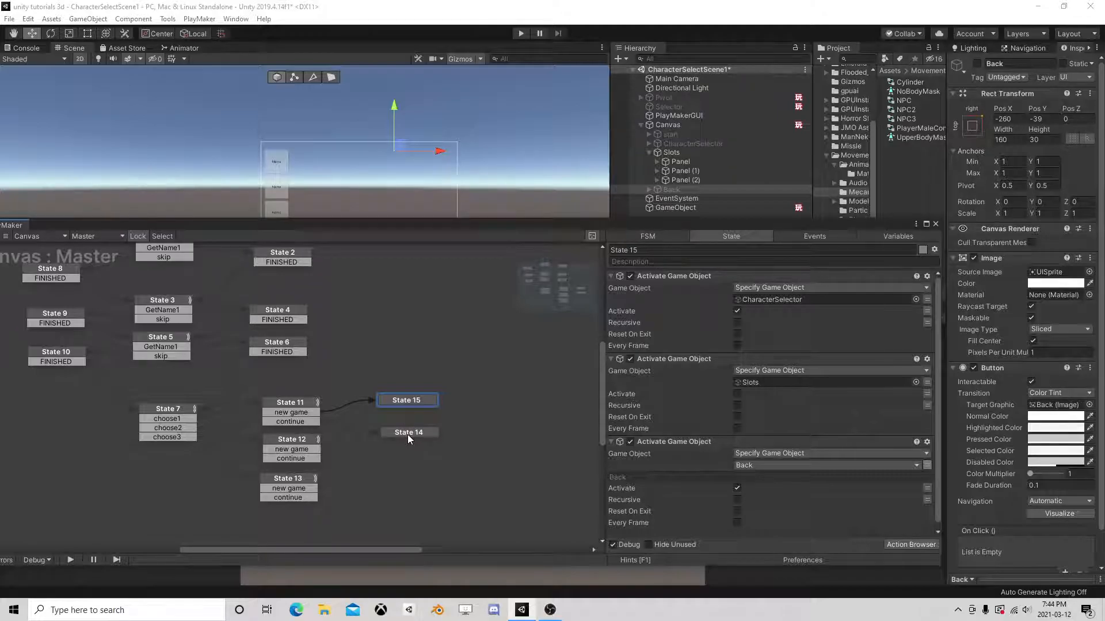
pyautogui.click(407, 436)
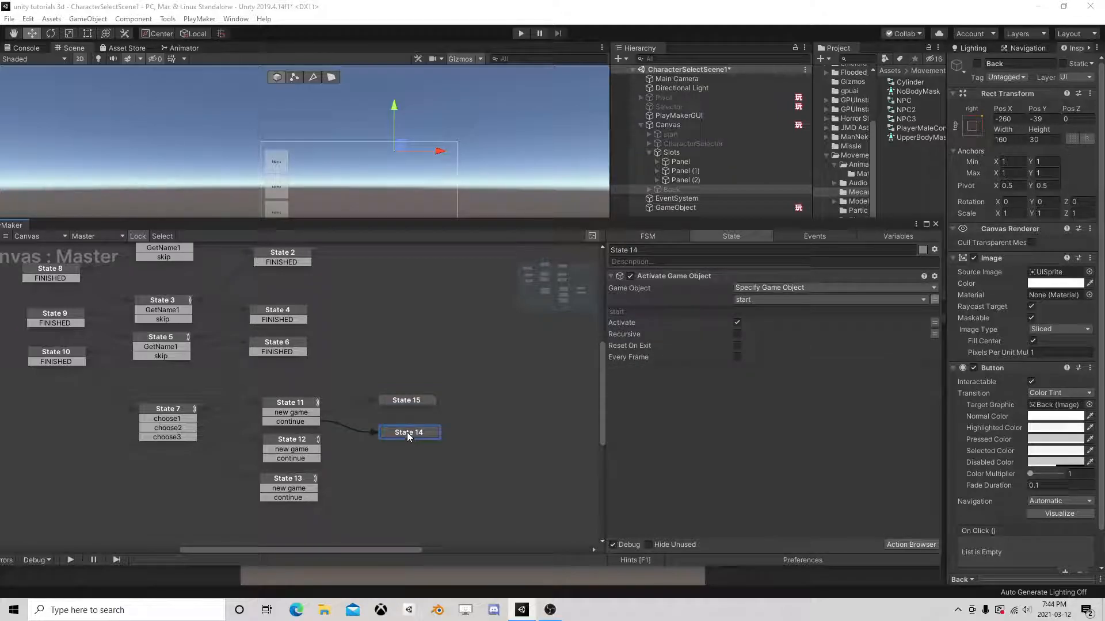
pyautogui.click(401, 404)
pyautogui.click(405, 437)
pyautogui.click(401, 402)
pyautogui.click(405, 427)
pyautogui.moveTo(404, 435); pyautogui.dragTo(401, 431)
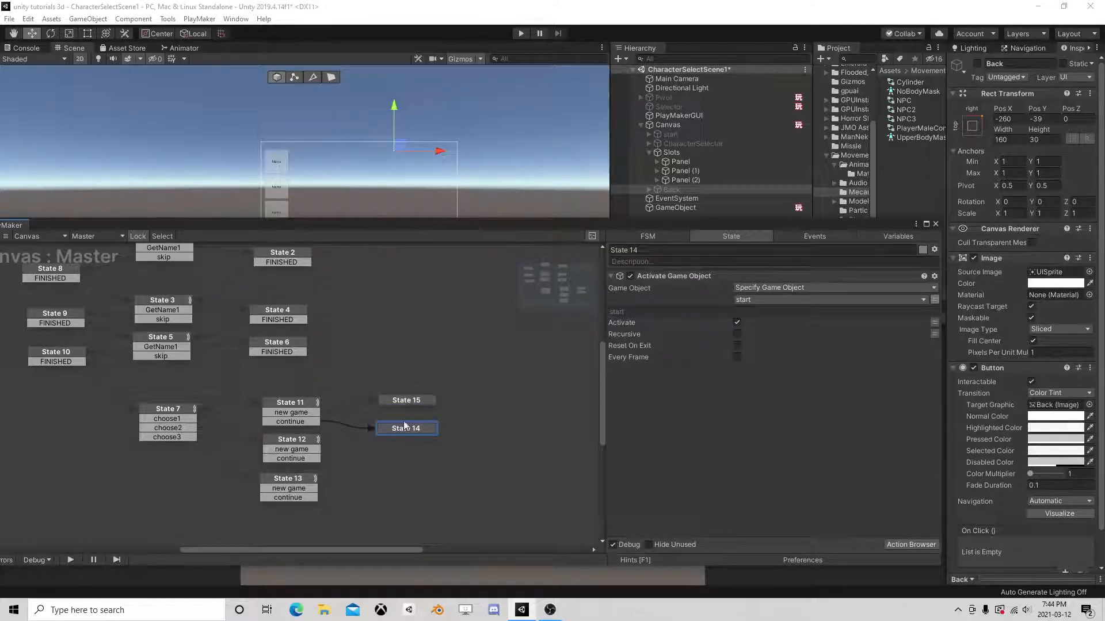
pyautogui.click(406, 401)
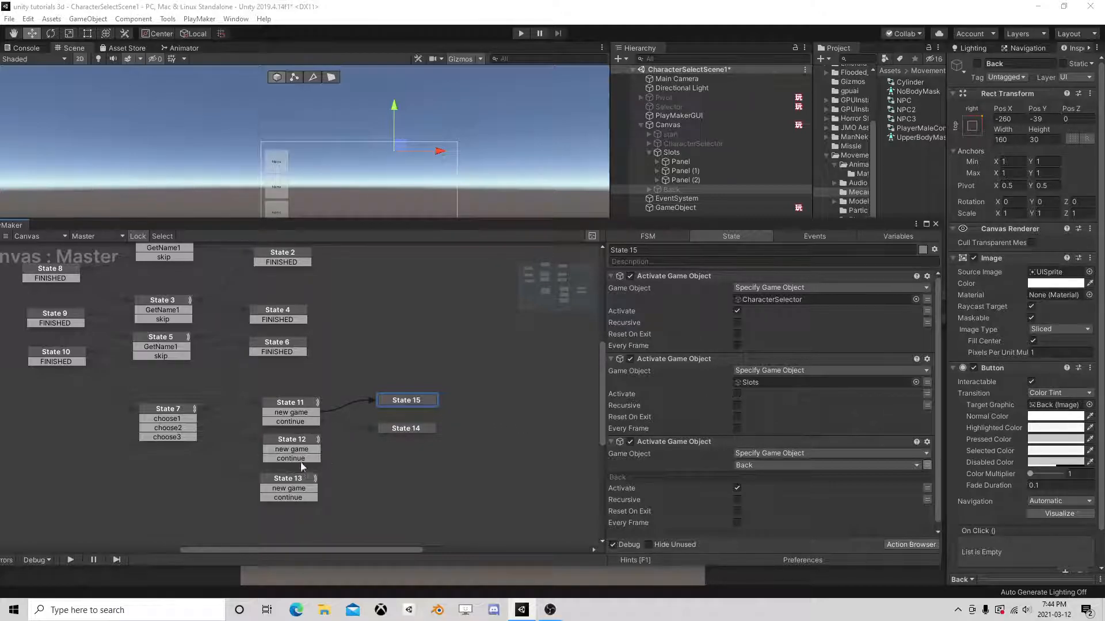
# Step: Link the new game transitions of States 12 and 13 to State 15 and State 12's continue to State 14, then space out both target states
pyautogui.moveTo(301, 450); pyautogui.dragTo(402, 397)
pyautogui.moveTo(310, 458); pyautogui.dragTo(387, 429)
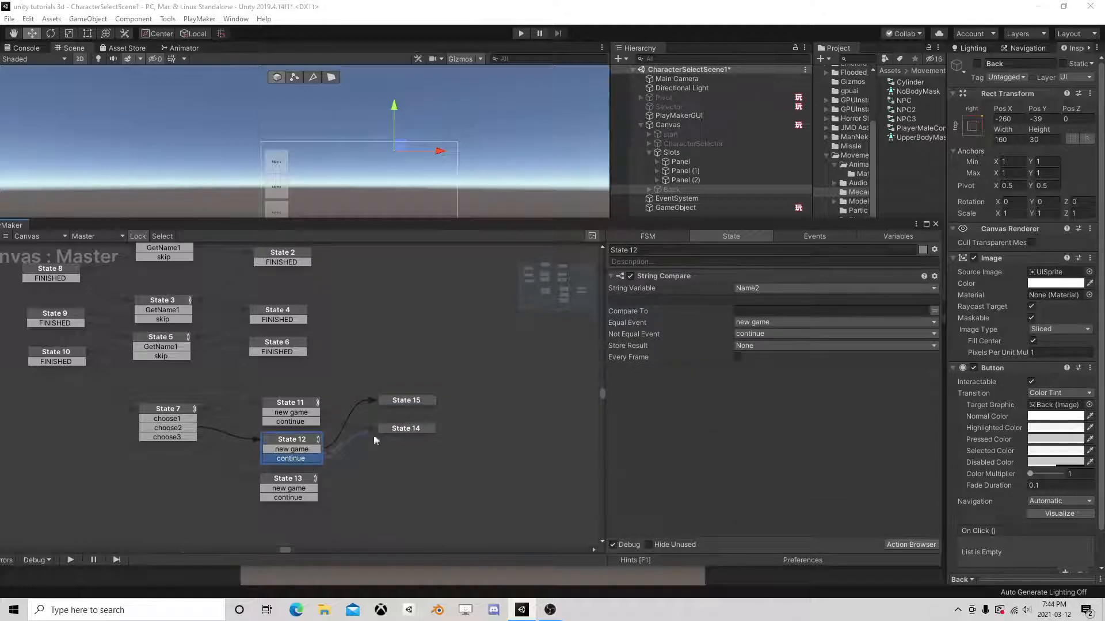
pyautogui.moveTo(305, 489); pyautogui.dragTo(413, 468)
pyautogui.moveTo(402, 400); pyautogui.dragTo(404, 434)
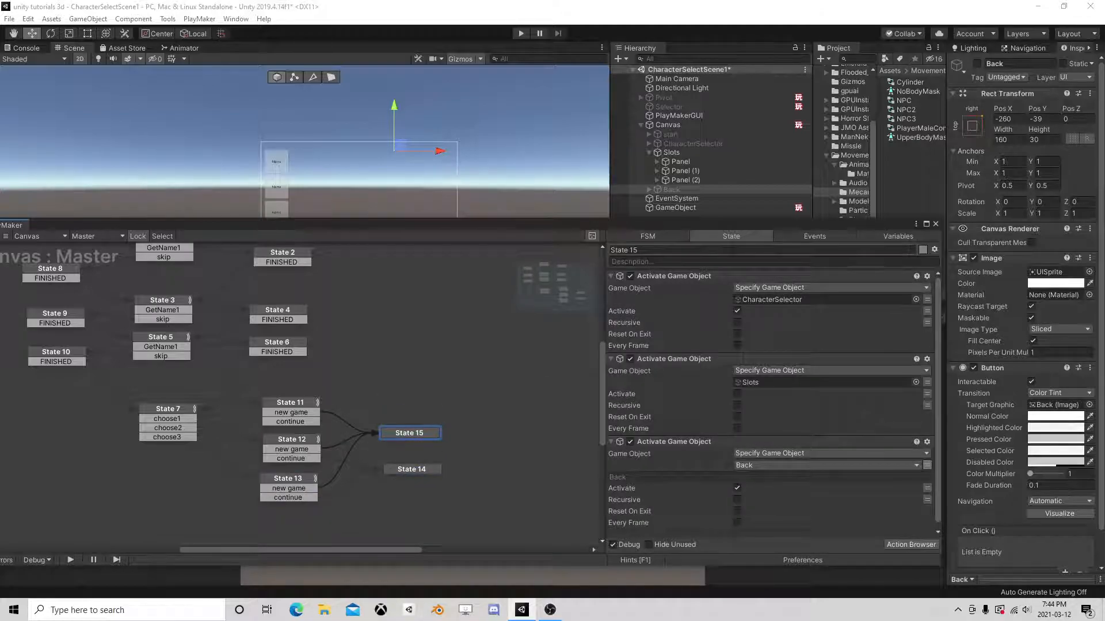
# Step: Close the PlayMaker editor and disable the Slots object under Canvas
pyautogui.click(934, 223)
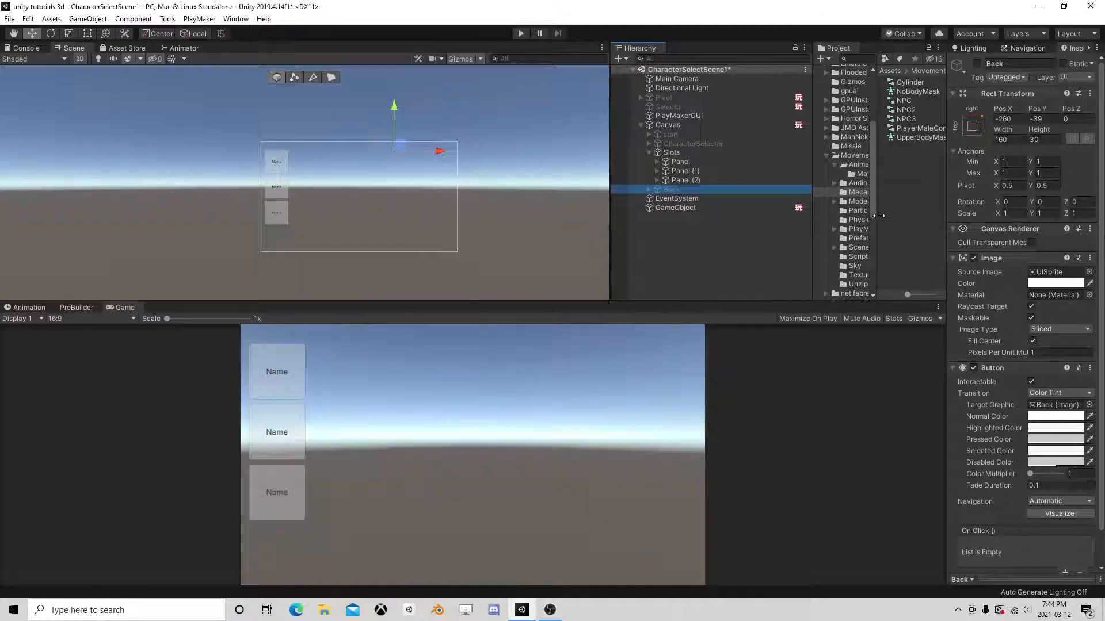
pyautogui.click(682, 151)
pyautogui.click(977, 64)
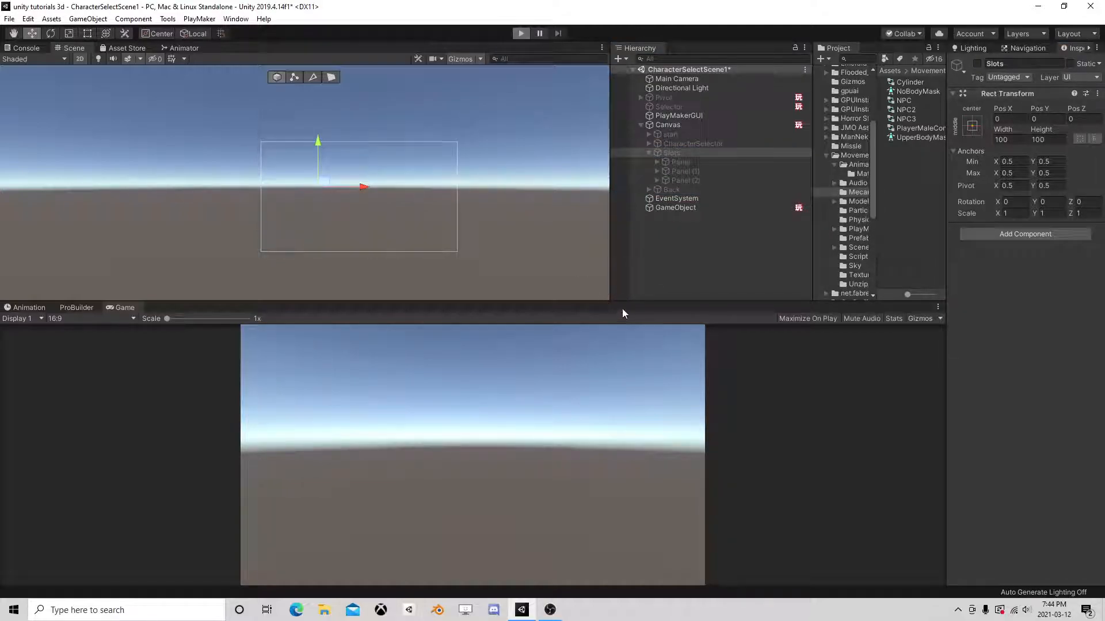
# Step: Play-test the scene by choosing the first available slot and trying the Next, Previous and Back buttons, then stop playback
pyautogui.hotkey('ctrl', 'p')
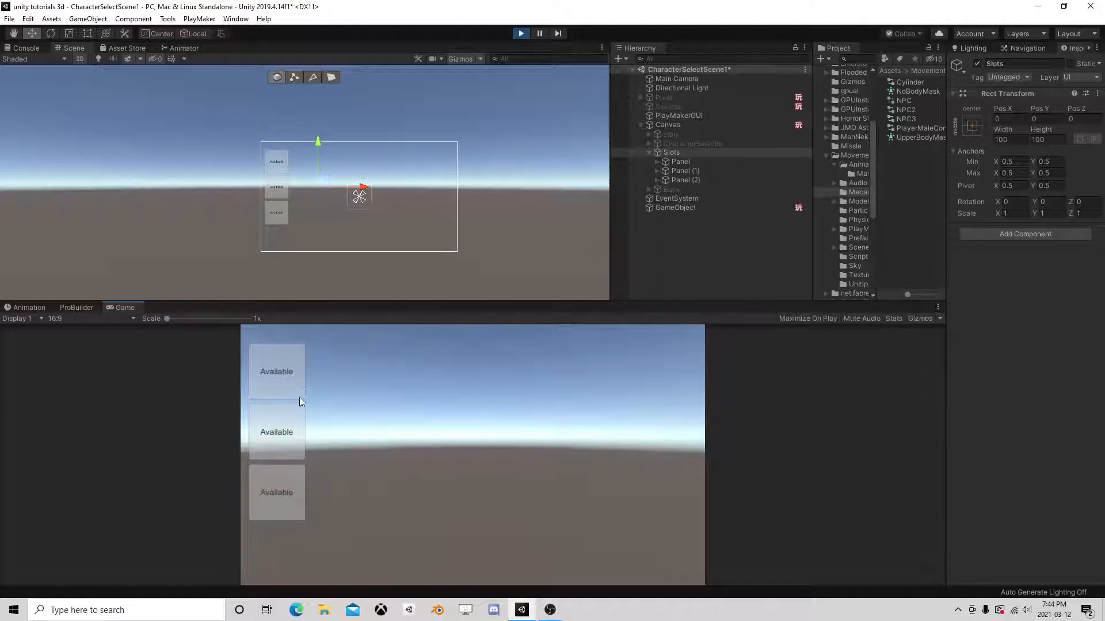
pyautogui.click(278, 381)
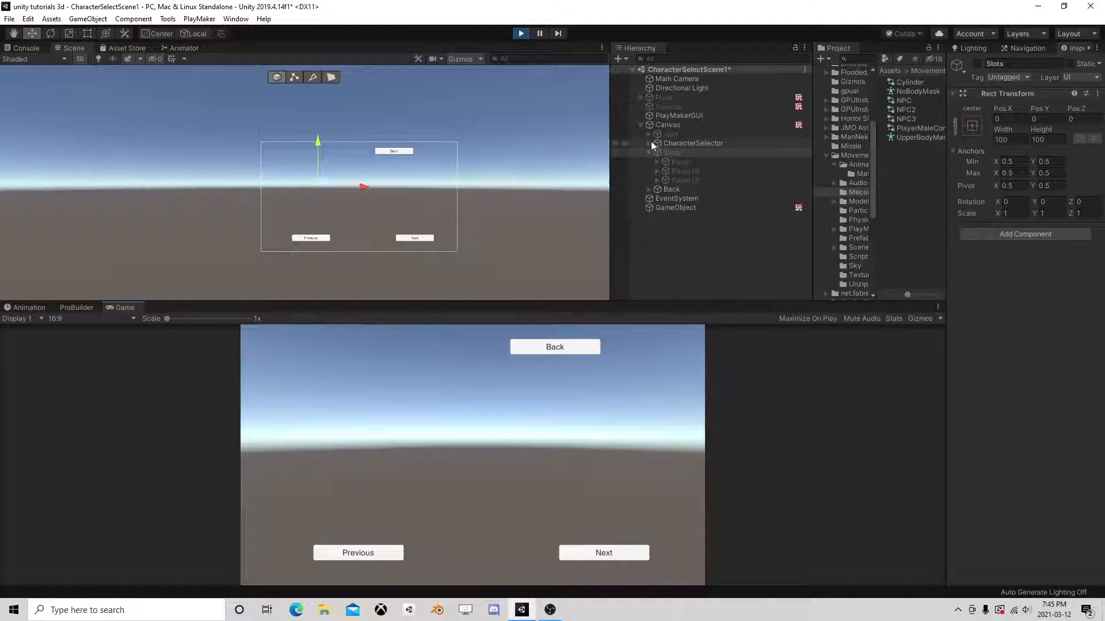
pyautogui.click(600, 553)
pyautogui.click(600, 552)
pyautogui.click(601, 553)
pyautogui.click(382, 552)
pyautogui.click(546, 348)
pyautogui.click(520, 33)
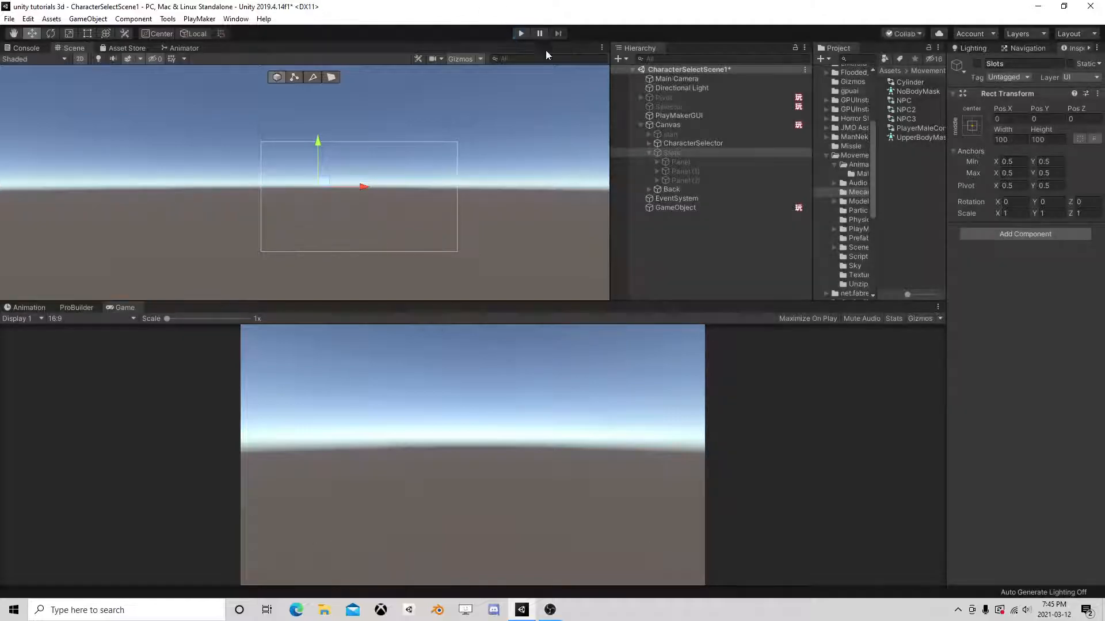
# Step: Reopen the Canvas object's Master FSM, check State 11's transitions, and move State 15 slightly farther from State 14
pyautogui.click(673, 125)
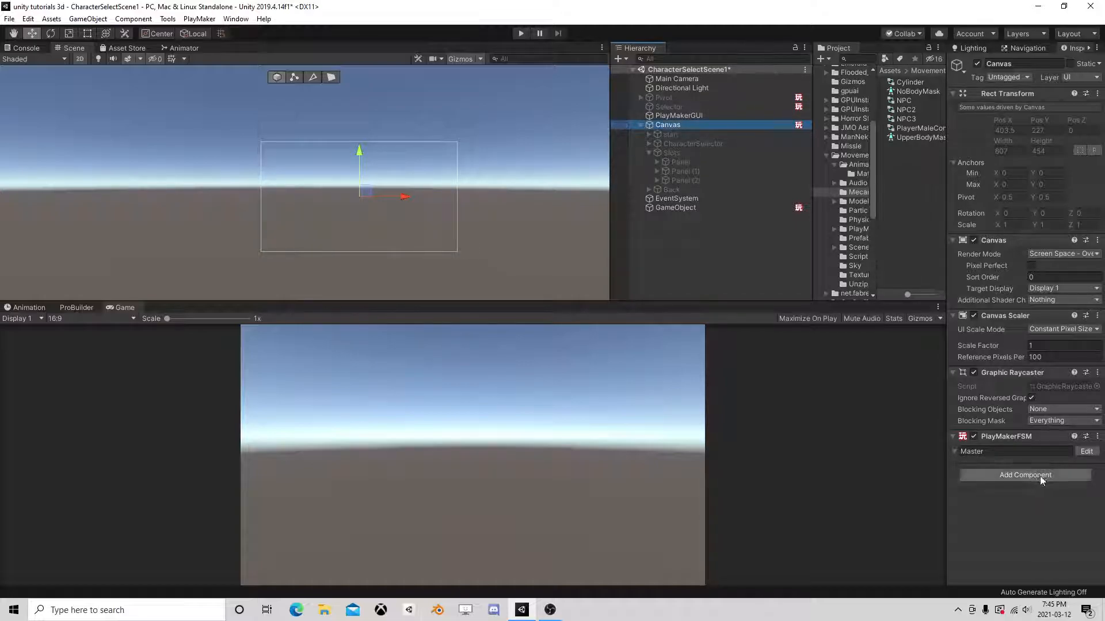
pyautogui.click(1085, 451)
pyautogui.moveTo(264, 493); pyautogui.dragTo(332, 327, button='middle')
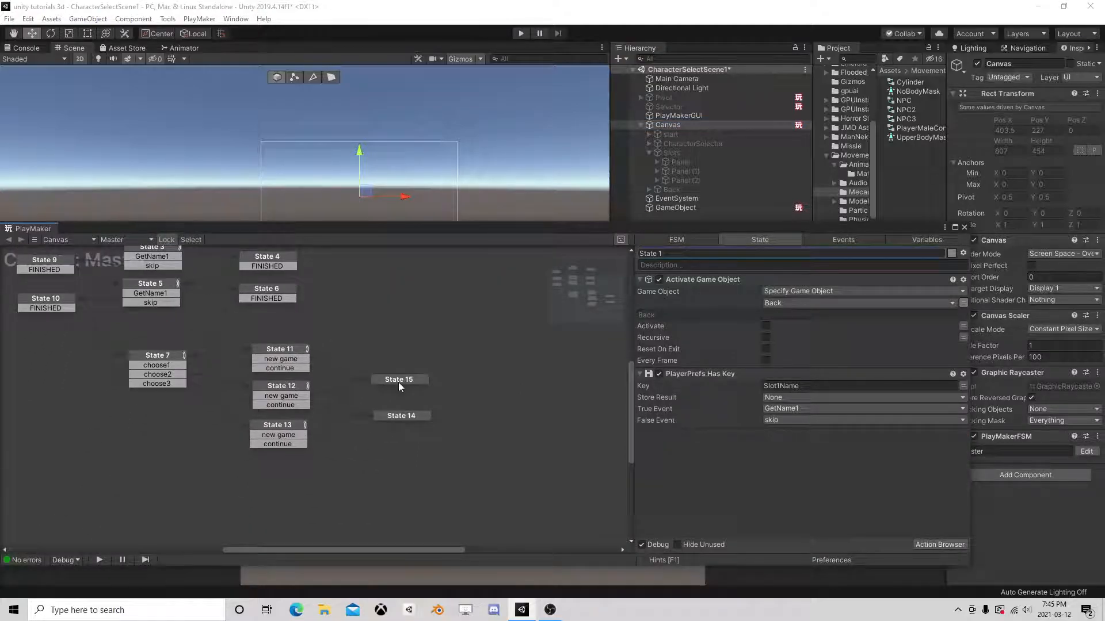
pyautogui.click(282, 368)
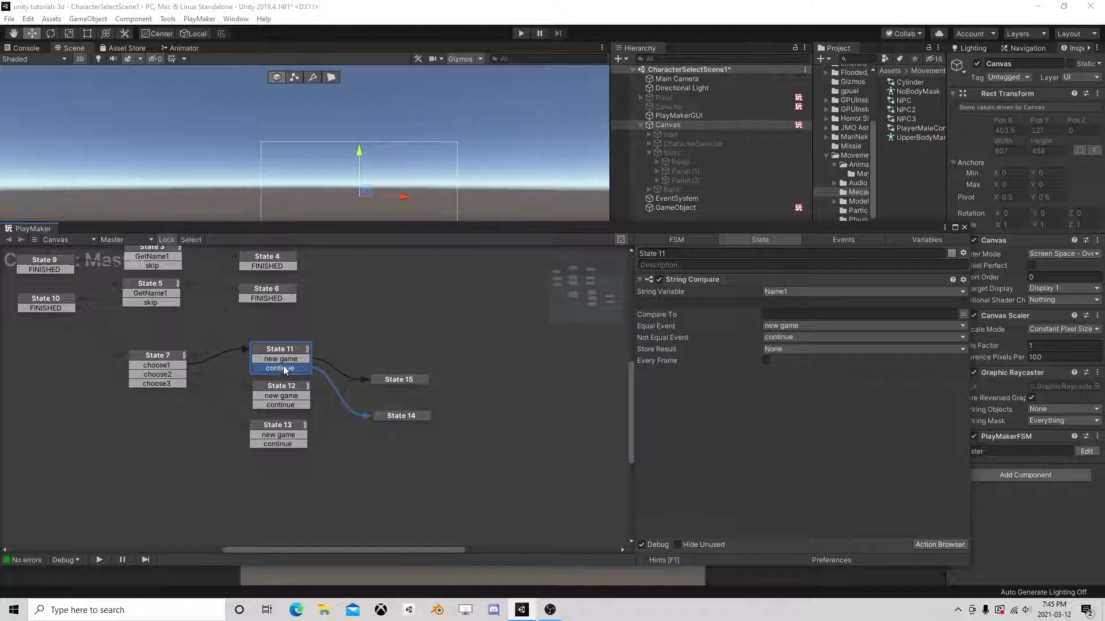
pyautogui.click(285, 360)
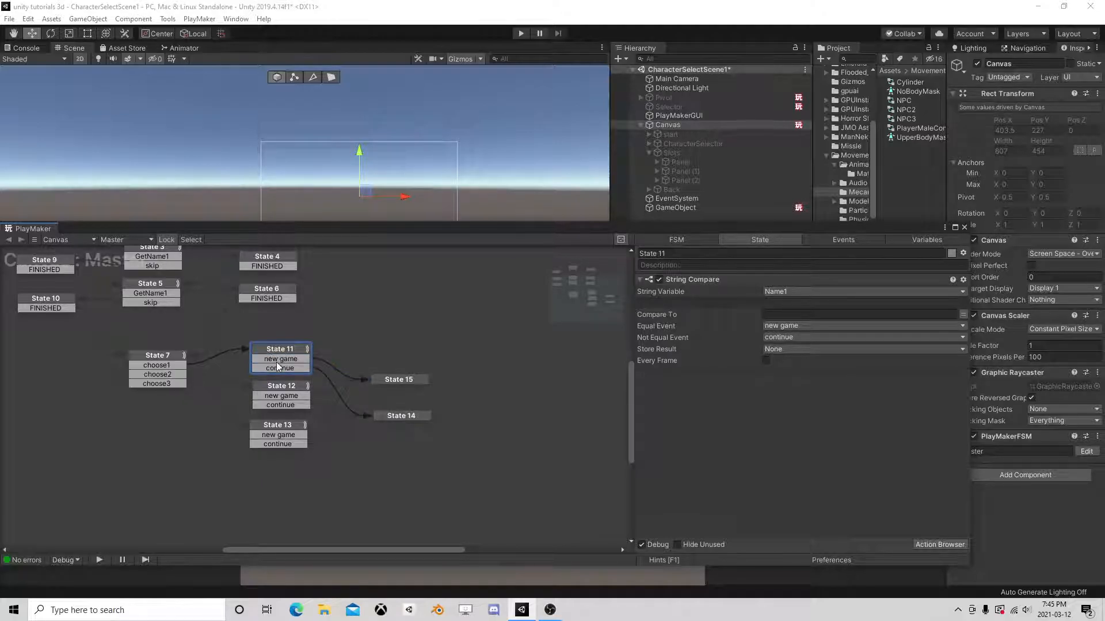
pyautogui.moveTo(385, 379)
pyautogui.mouseDown()
pyautogui.moveTo(407, 380)
pyautogui.moveTo(400, 374)
pyautogui.mouseUp()
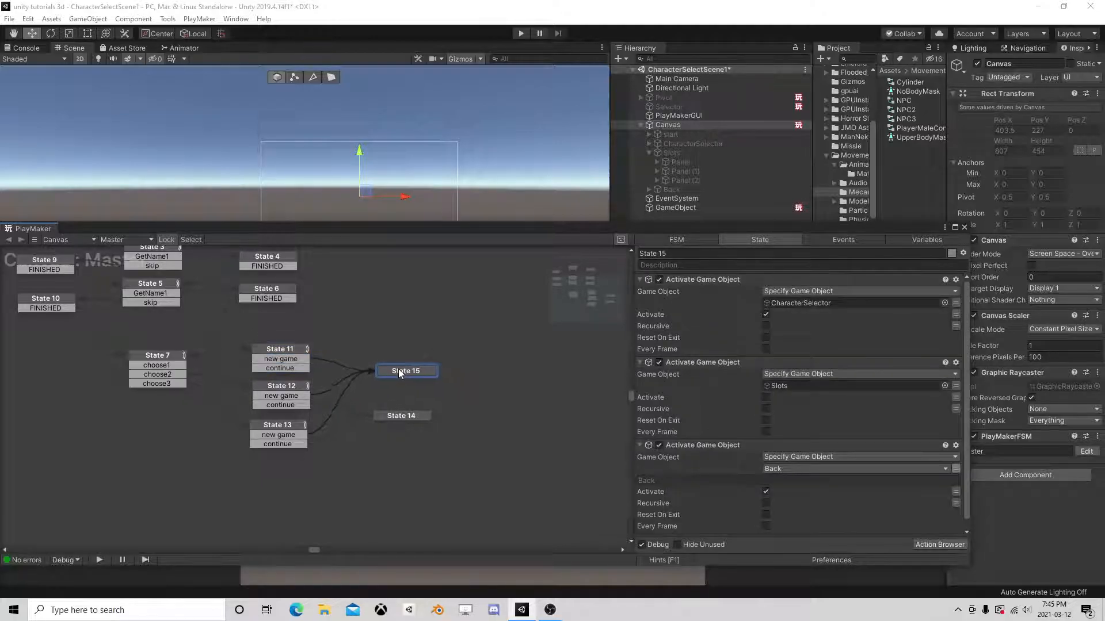
# Step: Add a UI Button On Click Event action to the end of State 15
pyautogui.scroll(-1, 806, 471)
pyautogui.click(939, 545)
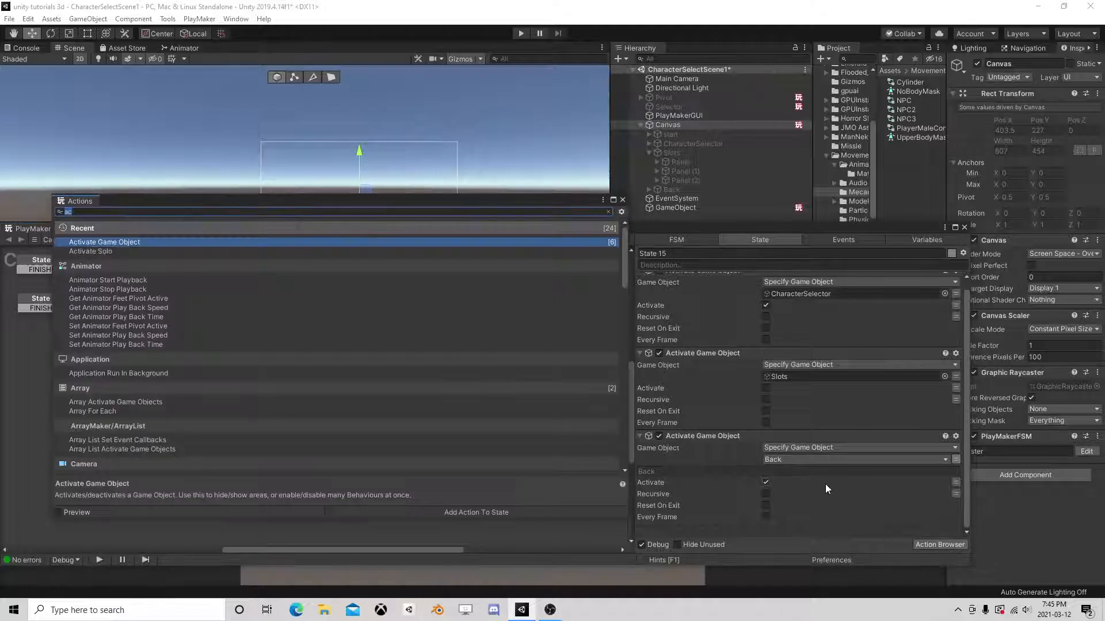
pyautogui.write('ui buu')
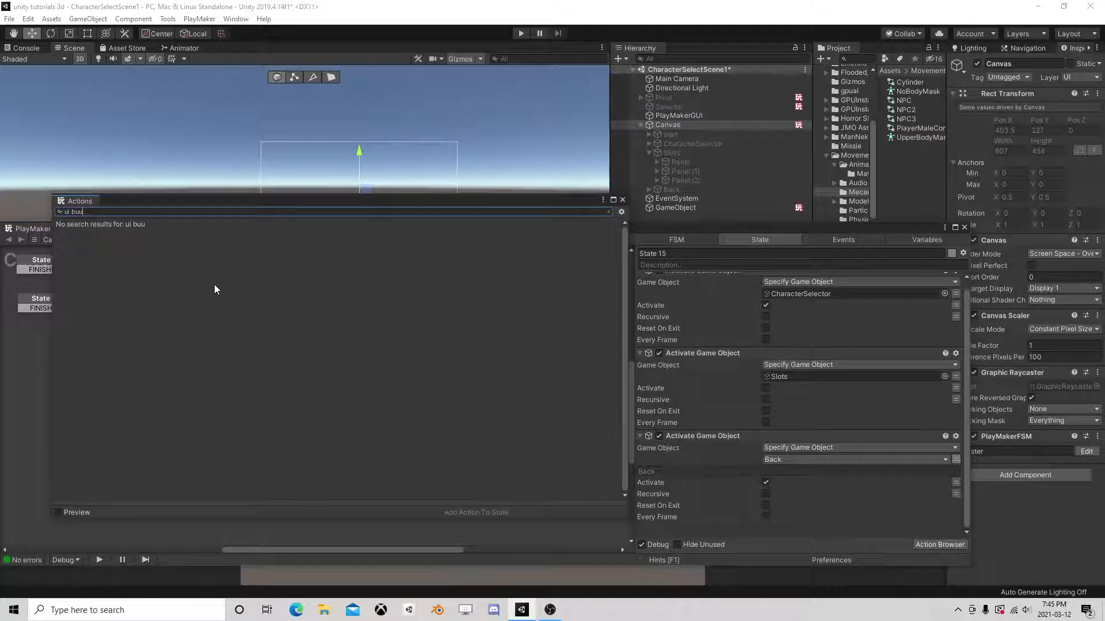
pyautogui.press('BackSpace')
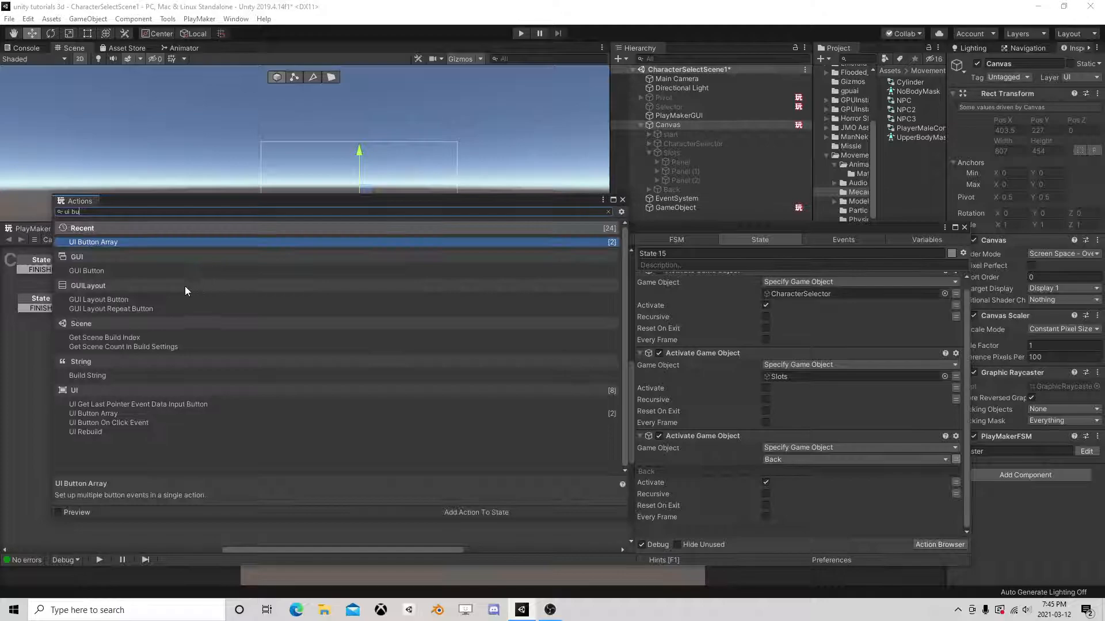
pyautogui.doubleClick(106, 423)
pyautogui.click(623, 200)
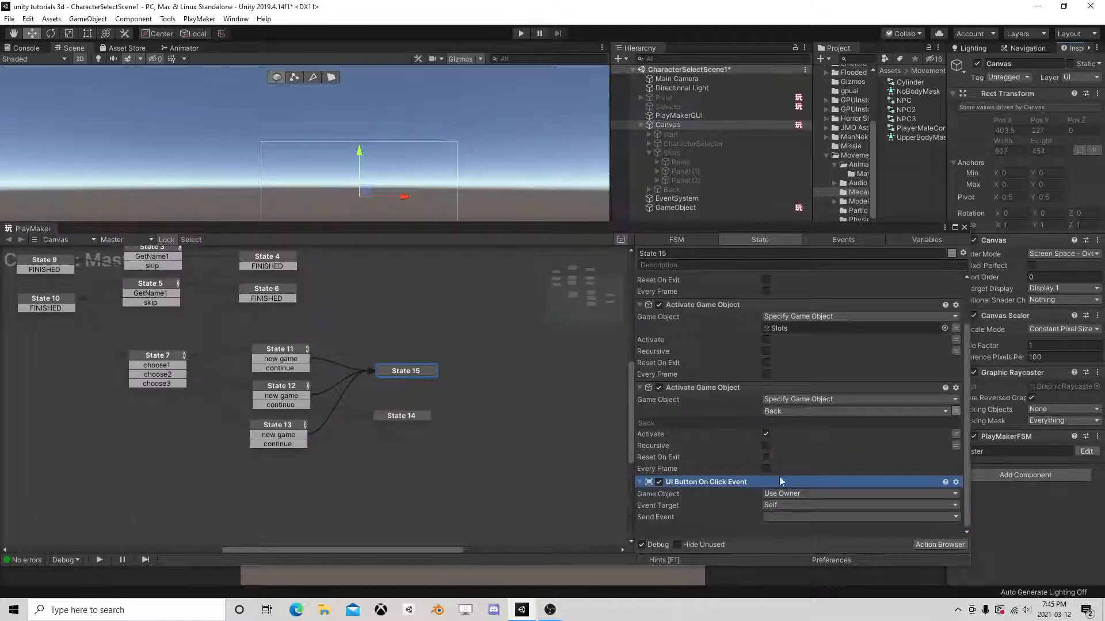
# Step: Set the UI Button On Click Event action to a specified game object using the Back variable
pyautogui.click(783, 493)
pyautogui.click(796, 521)
pyautogui.click(955, 505)
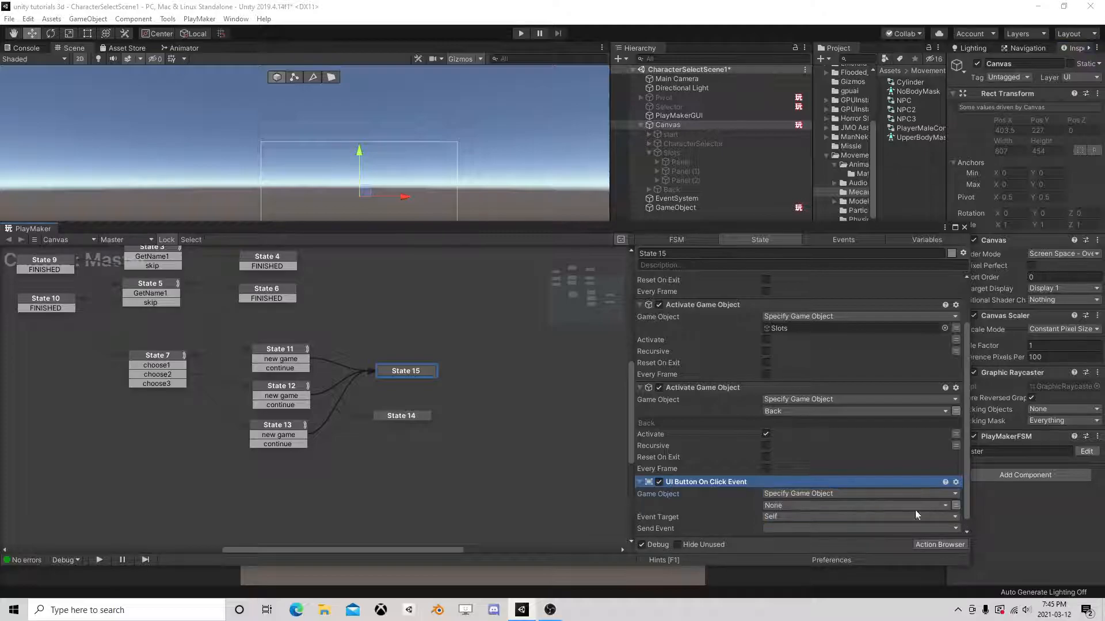
pyautogui.click(871, 506)
pyautogui.moveTo(805, 525)
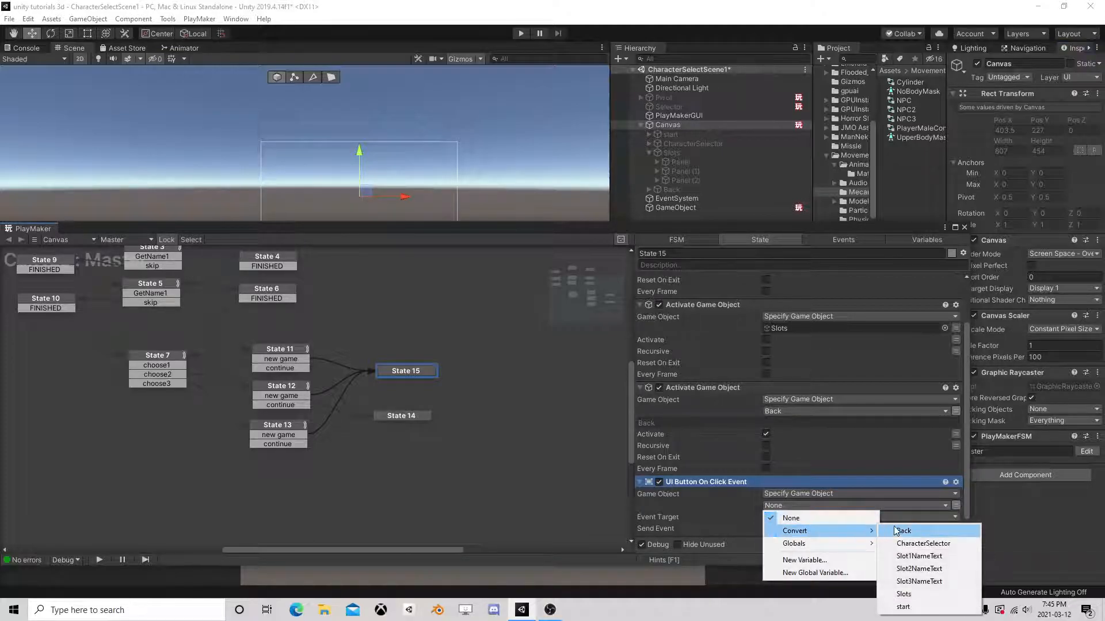
pyautogui.click(904, 530)
pyautogui.moveTo(714, 226); pyautogui.dragTo(689, 137)
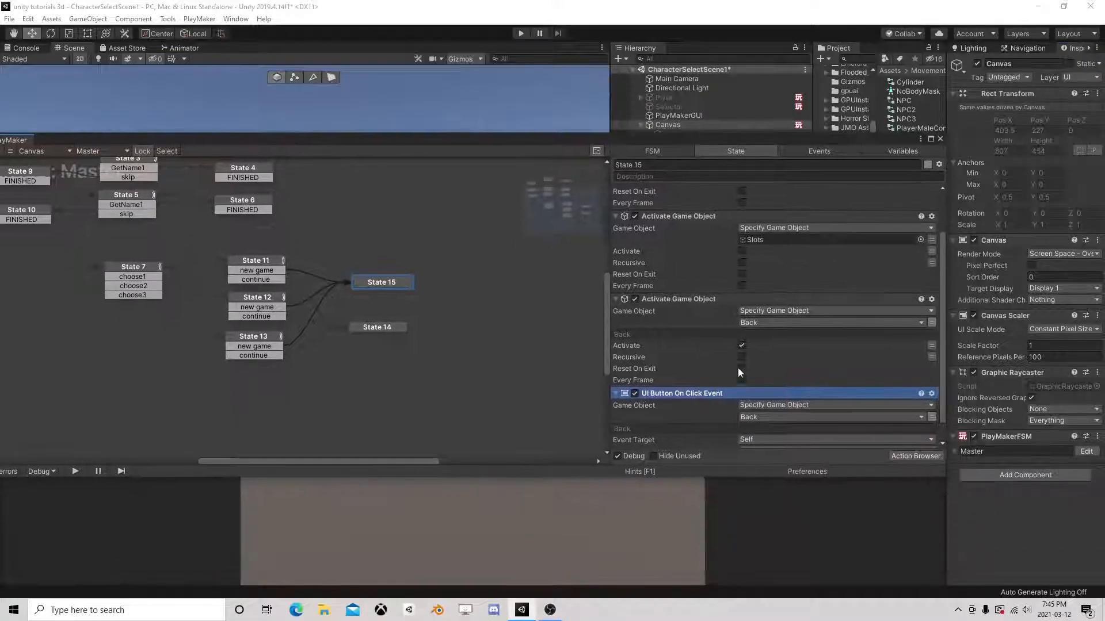
# Step: Keep the UI Button On Click Event's target as Self and create a new event named go back for it to send
pyautogui.scroll(-1, 755, 371)
pyautogui.click(759, 416)
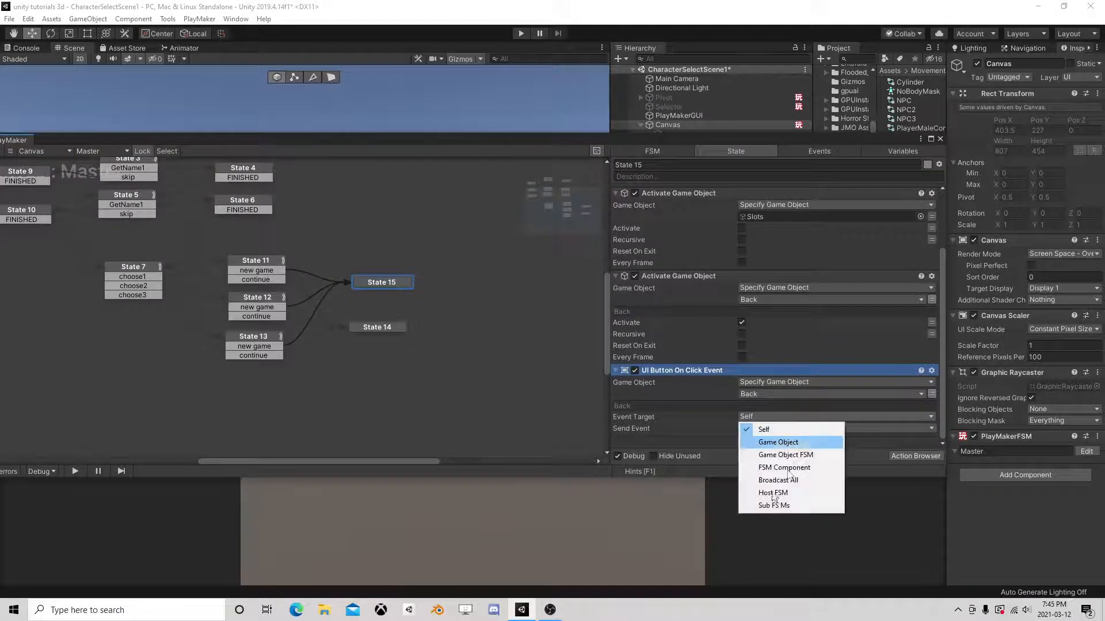
pyautogui.click(764, 429)
pyautogui.click(780, 428)
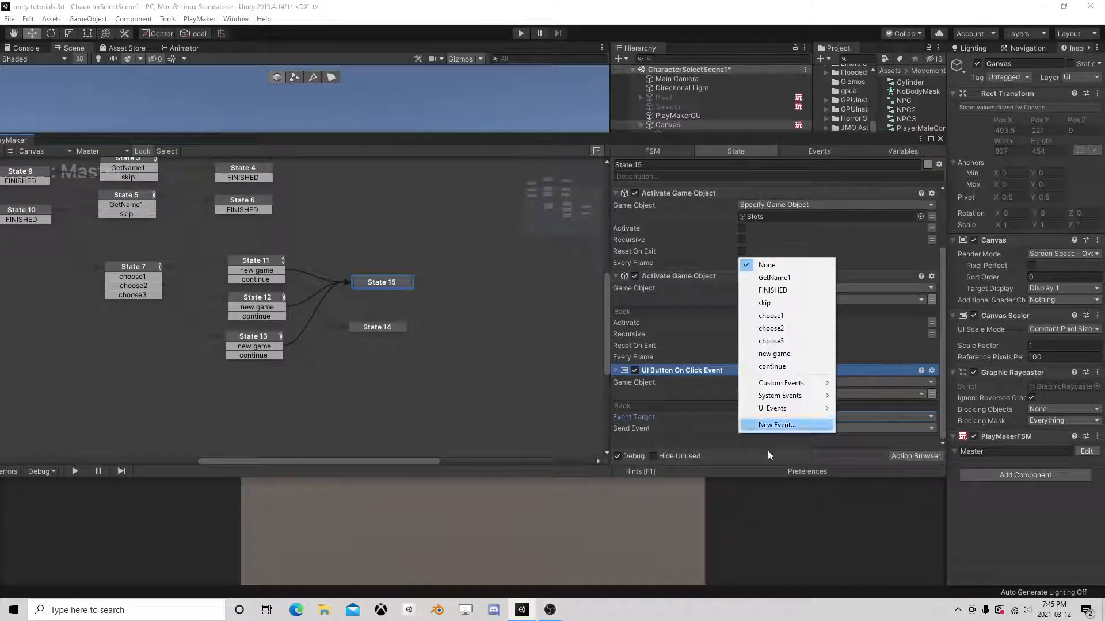
pyautogui.click(790, 430)
pyautogui.write('go back')
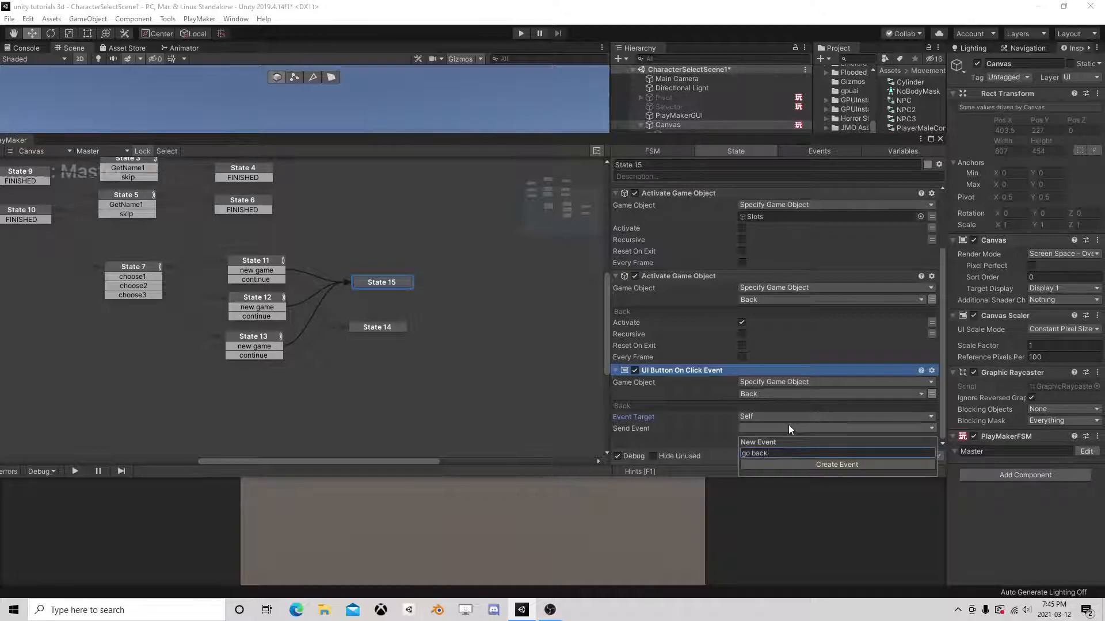
pyautogui.press('Return')
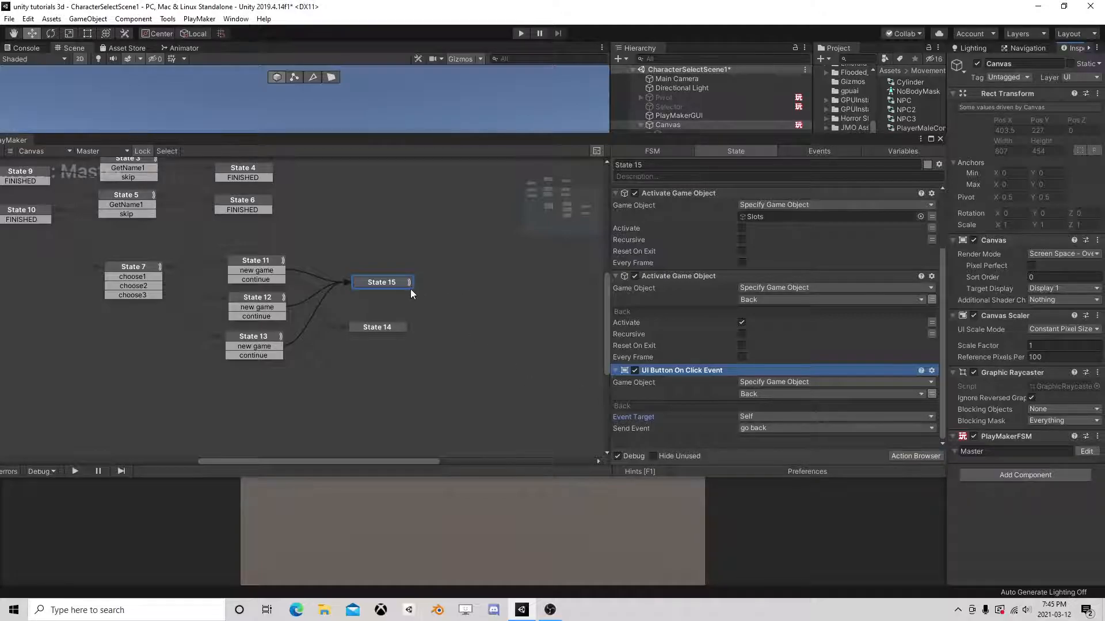
# Step: Add a go back transition to State 15 and link it to State 1
pyautogui.rightClick(382, 284)
pyautogui.moveTo(463, 292)
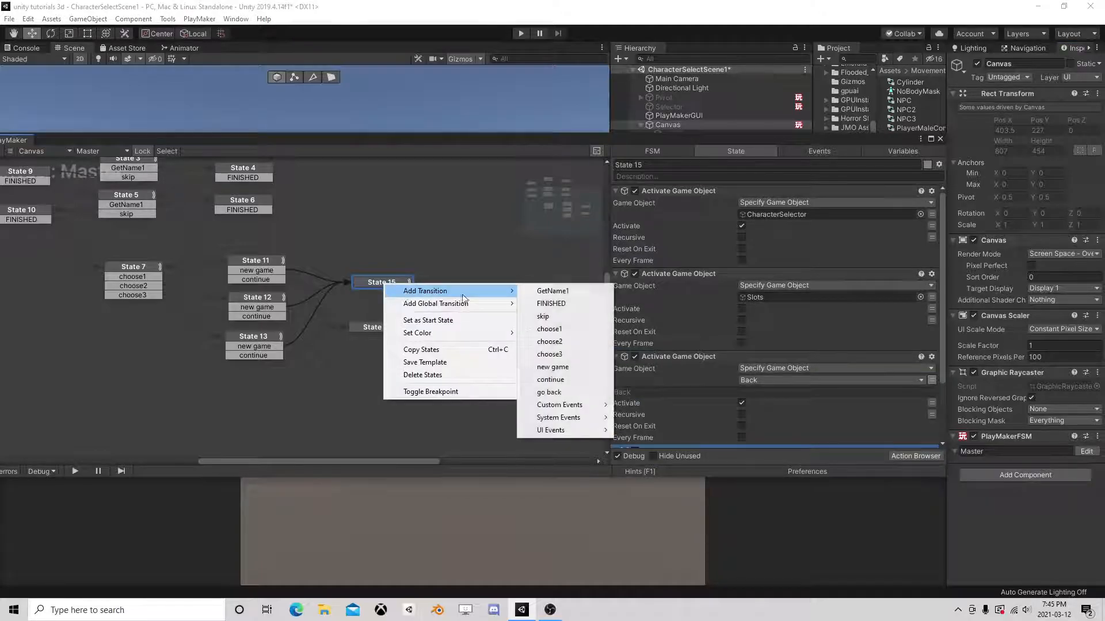
pyautogui.click(566, 397)
pyautogui.moveTo(337, 361); pyautogui.dragTo(136, 206)
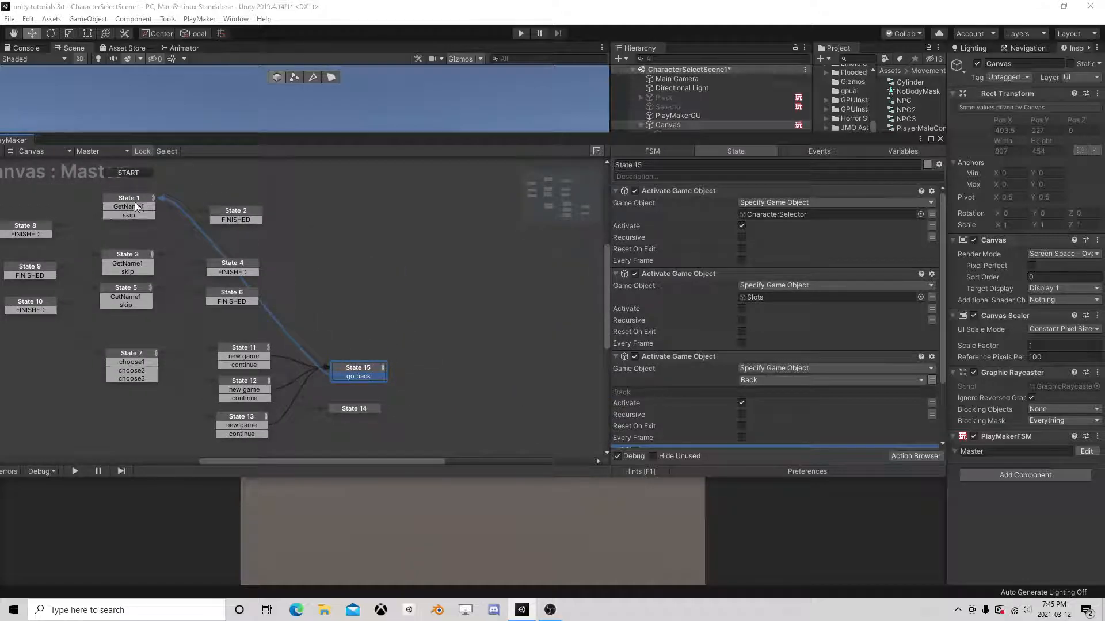
# Step: Duplicate State 1's Activate Game Object action before PlayerPrefs Has Key and set the copy's game object to the Slots variable
pyautogui.click(139, 202)
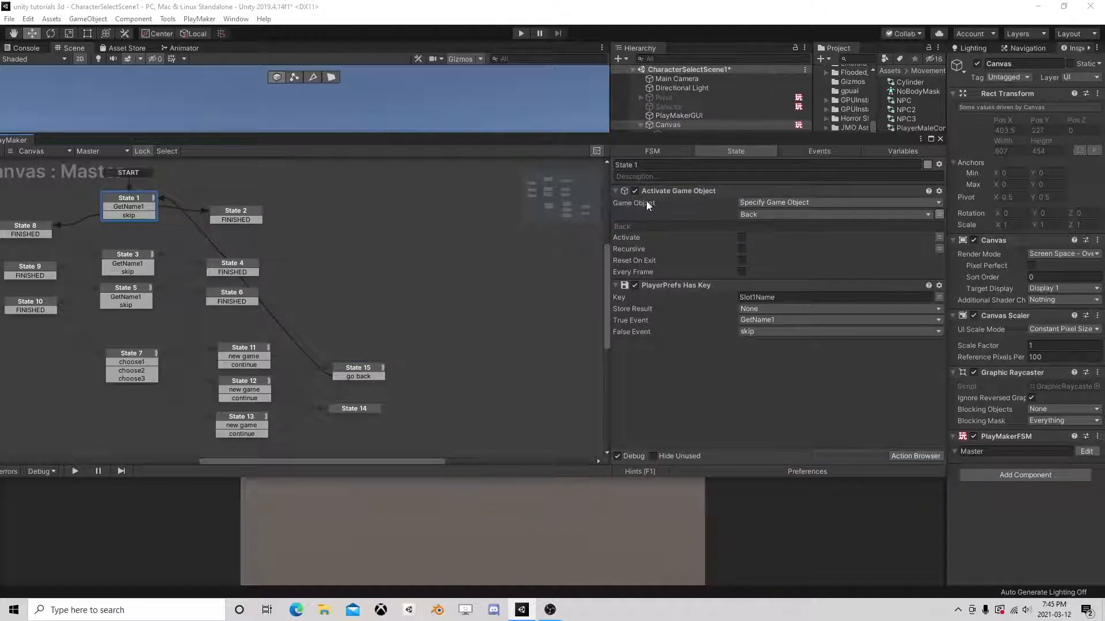
pyautogui.rightClick(698, 193)
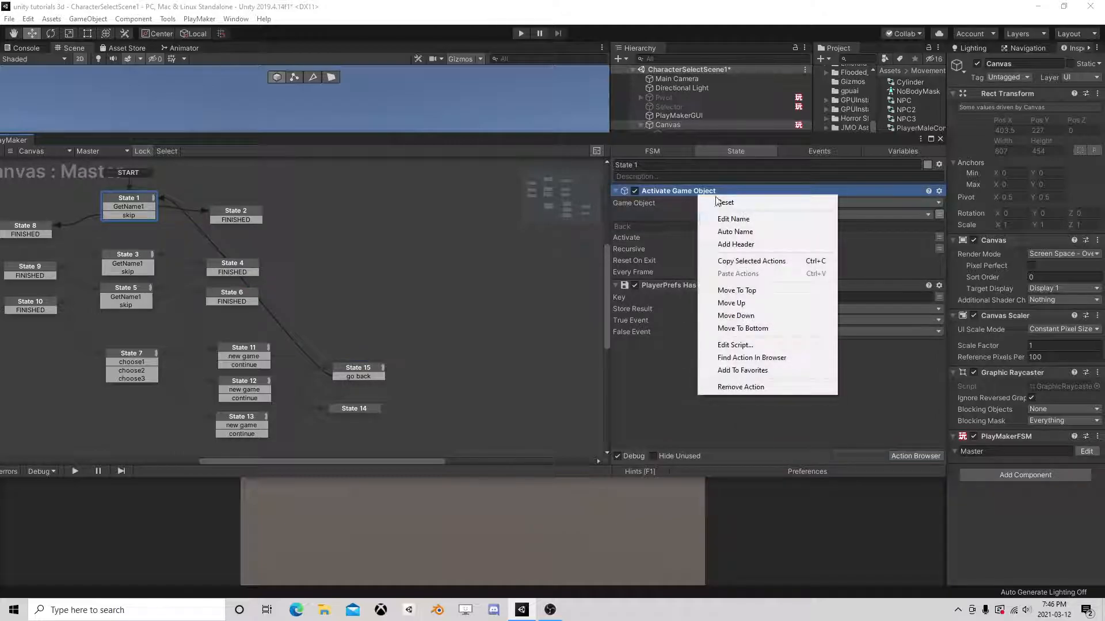
pyautogui.click(751, 261)
pyautogui.rightClick(677, 286)
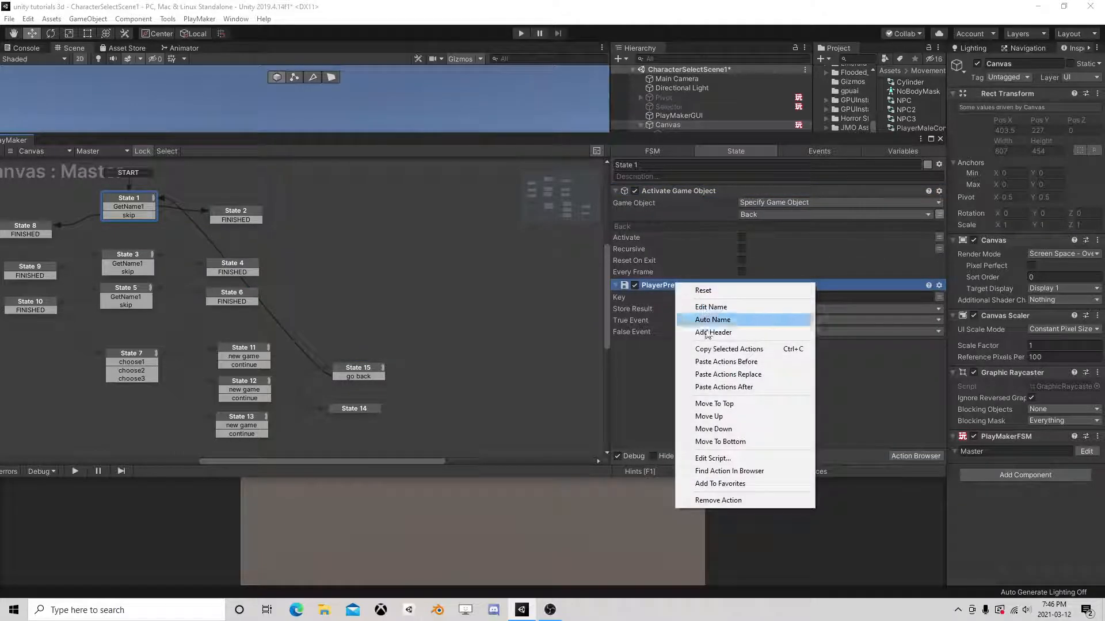
pyautogui.click(726, 361)
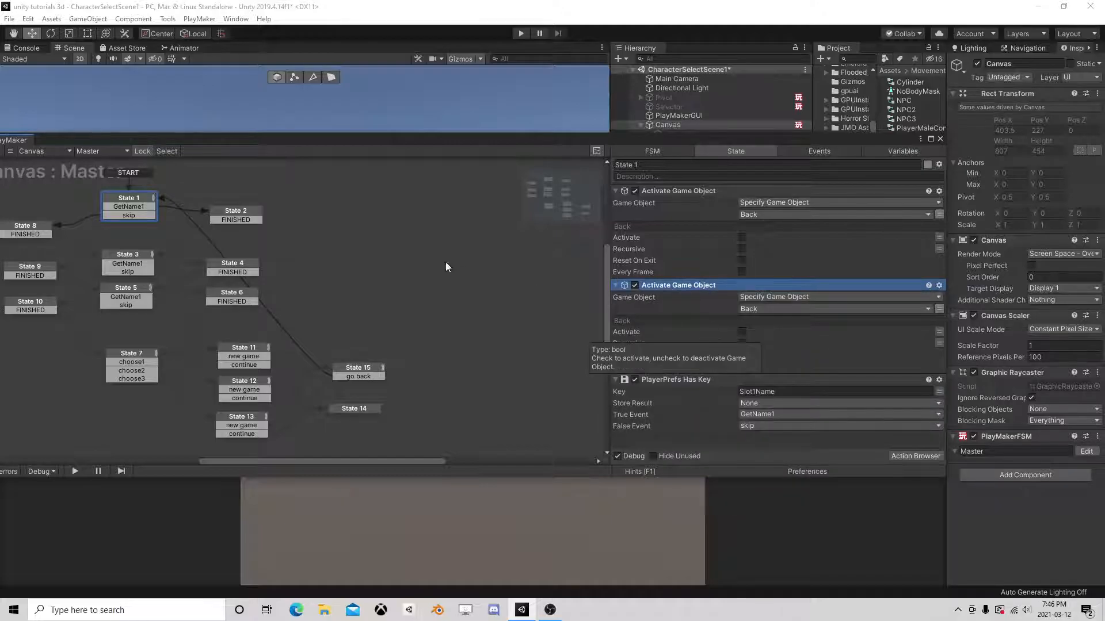
pyautogui.click(765, 308)
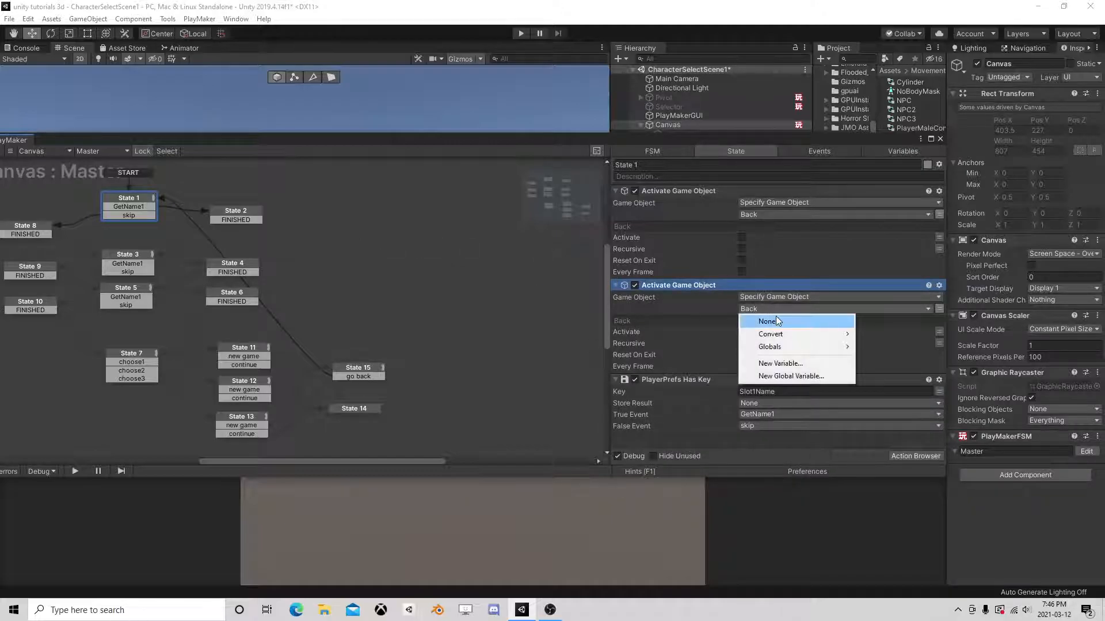
pyautogui.moveTo(829, 334)
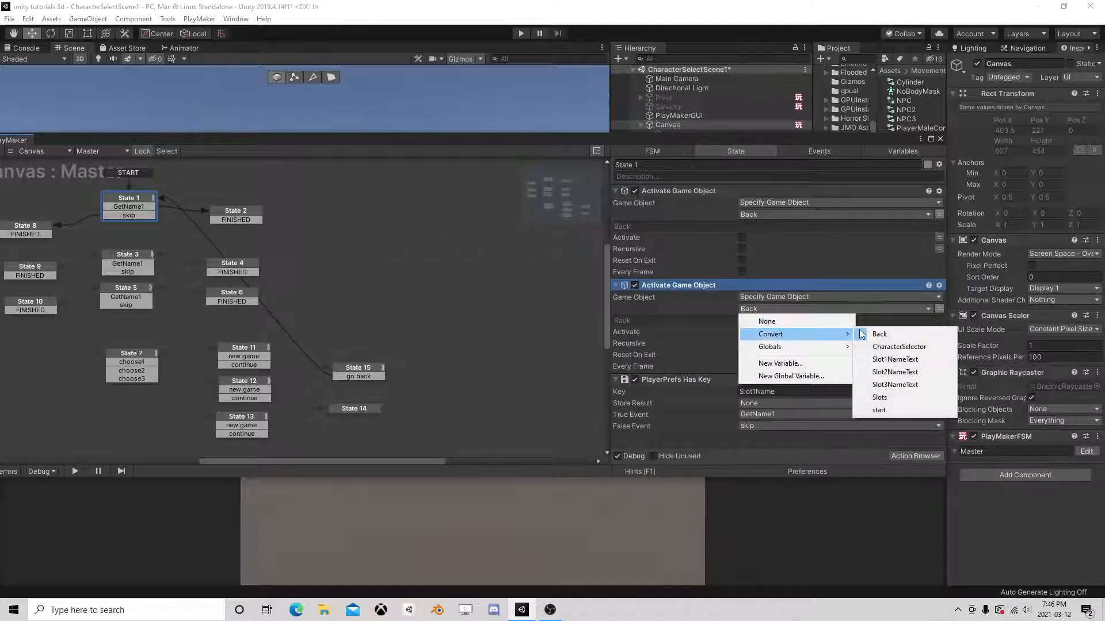
pyautogui.click(895, 397)
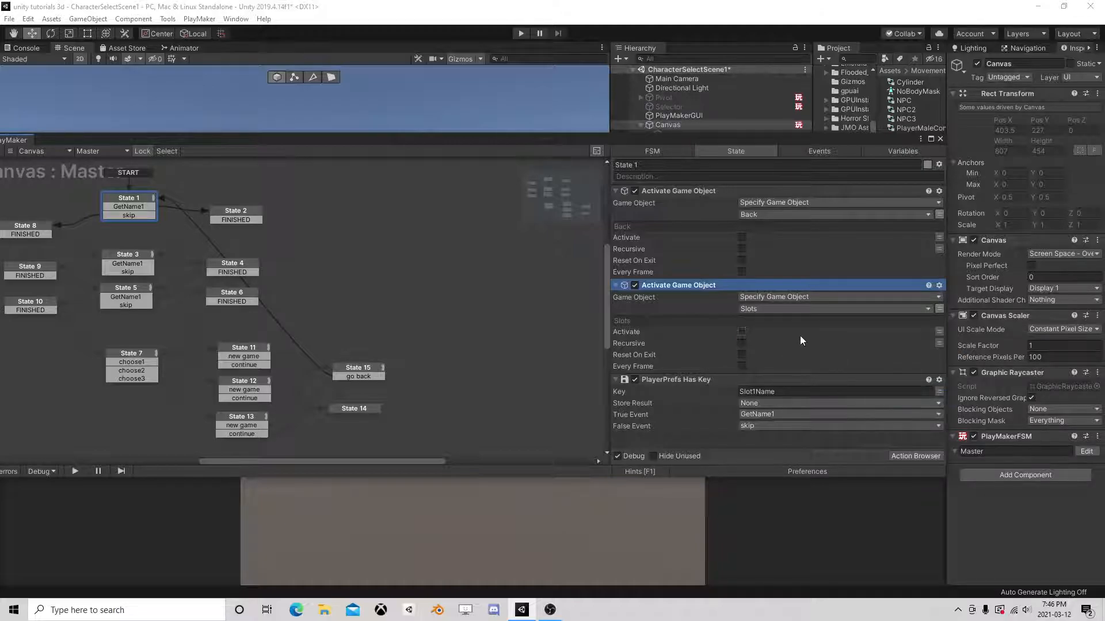
# Step: Duplicate the Slots activation action in State 1 and set the upper one to the CharacterSelector variable
pyautogui.rightClick(697, 293)
pyautogui.click(741, 350)
pyautogui.rightClick(687, 287)
pyautogui.click(734, 363)
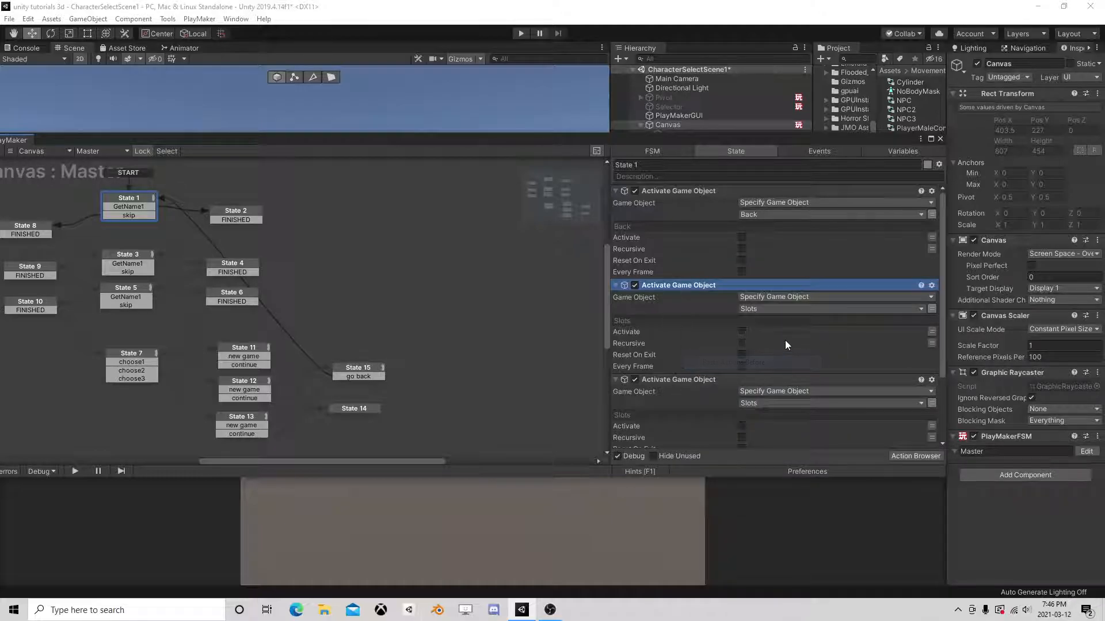
pyautogui.click(770, 311)
pyautogui.moveTo(783, 334)
pyautogui.click(886, 345)
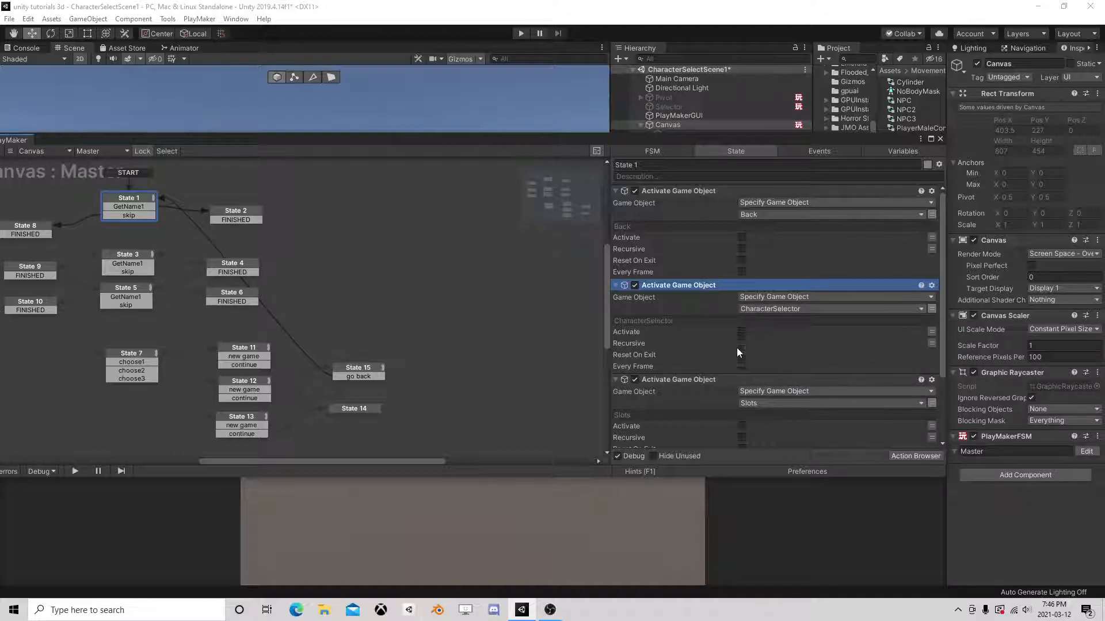
# Step: Check State 14's action, shift that state slightly sideways, and reopen State 15
pyautogui.scroll(1, 207, 321)
pyautogui.moveTo(207, 321); pyautogui.dragTo(167, 278, button='middle')
pyautogui.click(329, 331)
pyautogui.moveTo(321, 372); pyautogui.dragTo(337, 373)
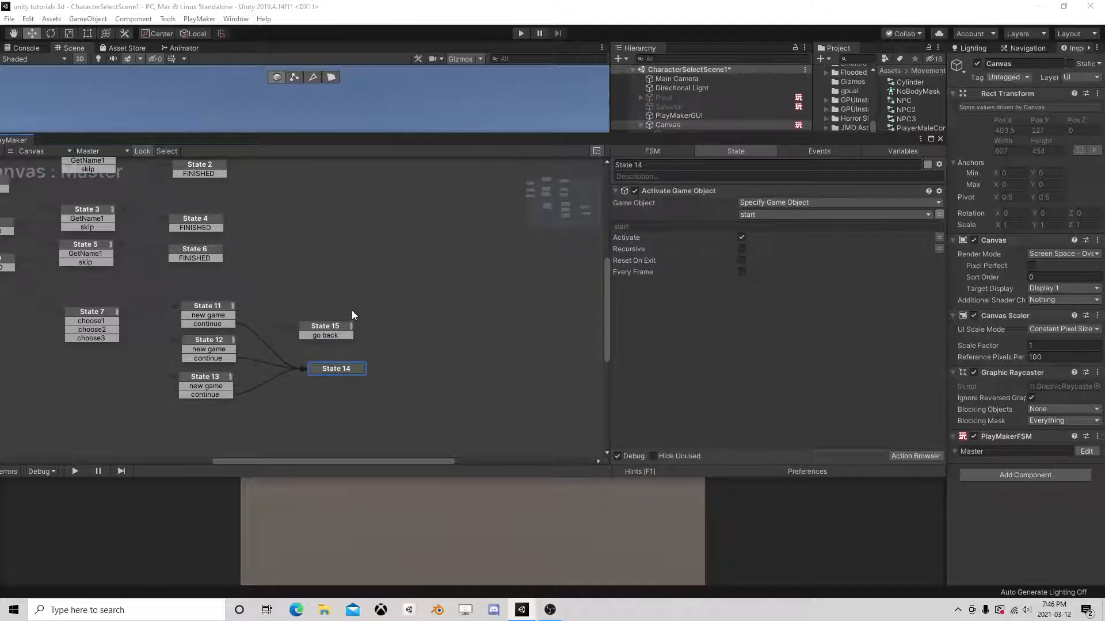
pyautogui.click(338, 331)
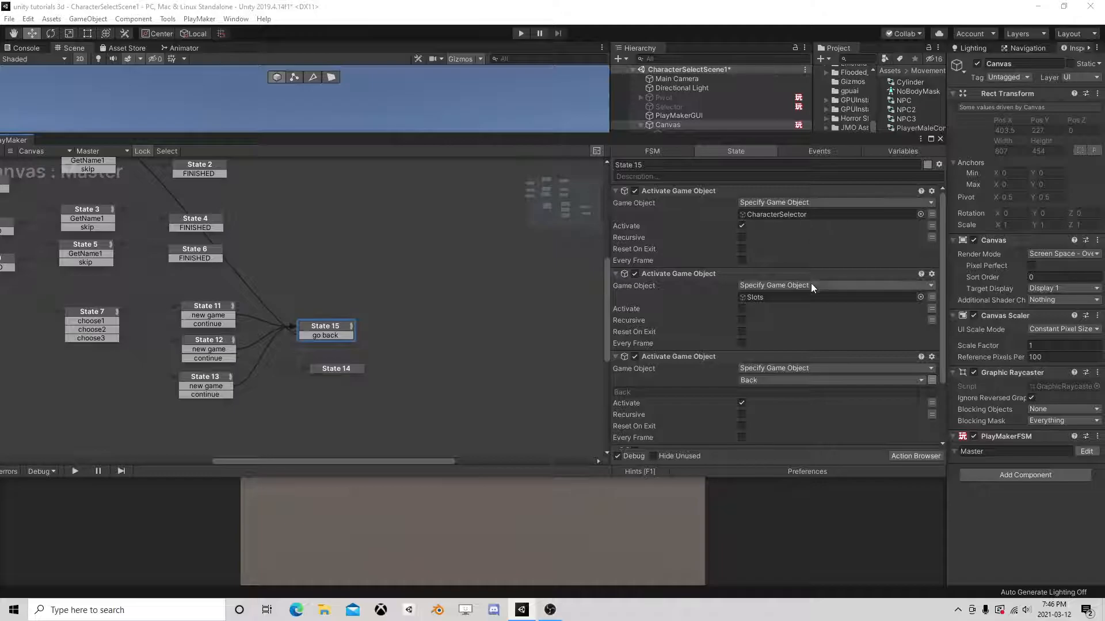
# Step: Add the Selector and Pivot scene objects as variables of the Master FSM and return to State 15's actions
pyautogui.moveTo(828, 143); pyautogui.dragTo(776, 237)
pyautogui.click(688, 98)
pyautogui.click(682, 107)
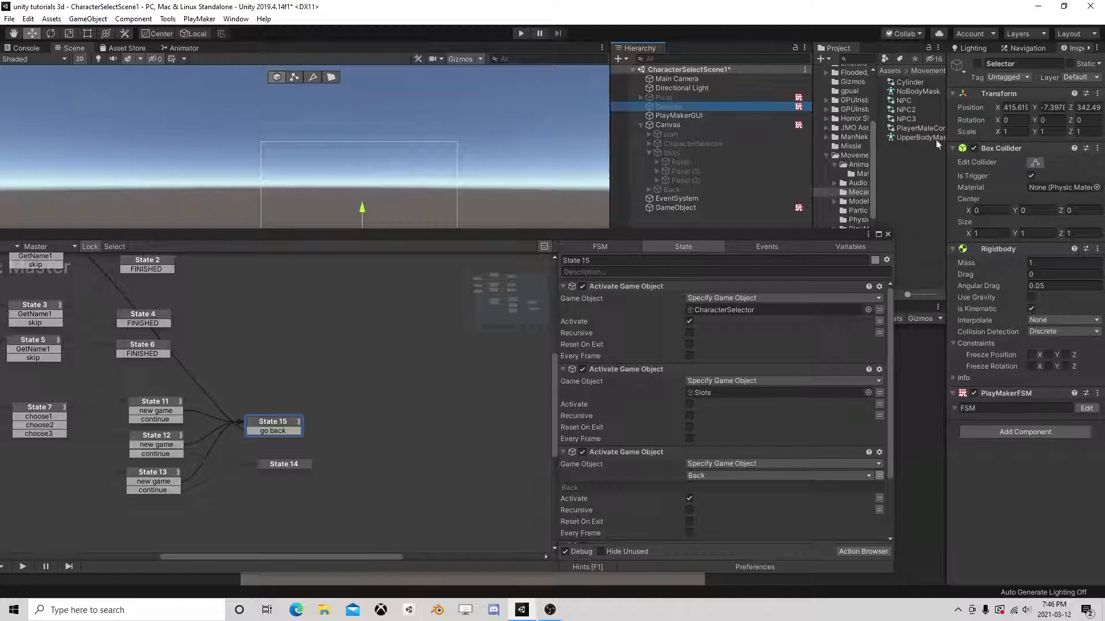
pyautogui.click(842, 246)
pyautogui.moveTo(658, 107); pyautogui.dragTo(605, 442)
pyautogui.moveTo(662, 98); pyautogui.dragTo(621, 445)
pyautogui.click(664, 245)
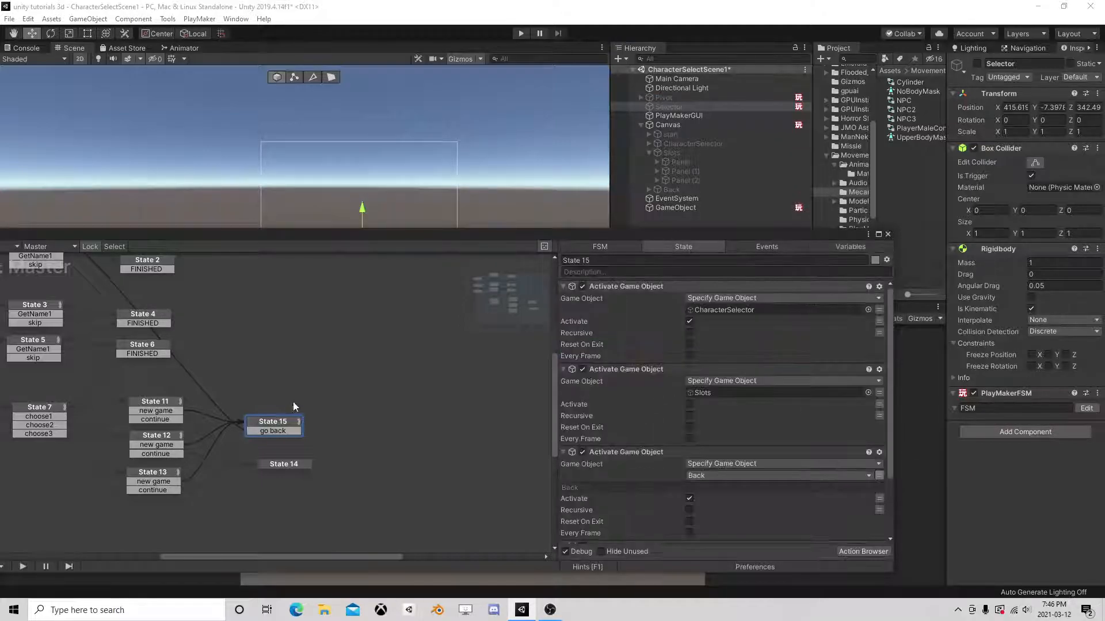
# Step: Duplicate State 15's CharacterSelector activation action and set the first copy to activate the Pivot variable
pyautogui.rightClick(642, 286)
pyautogui.click(687, 351)
pyautogui.rightClick(643, 285)
pyautogui.click(681, 364)
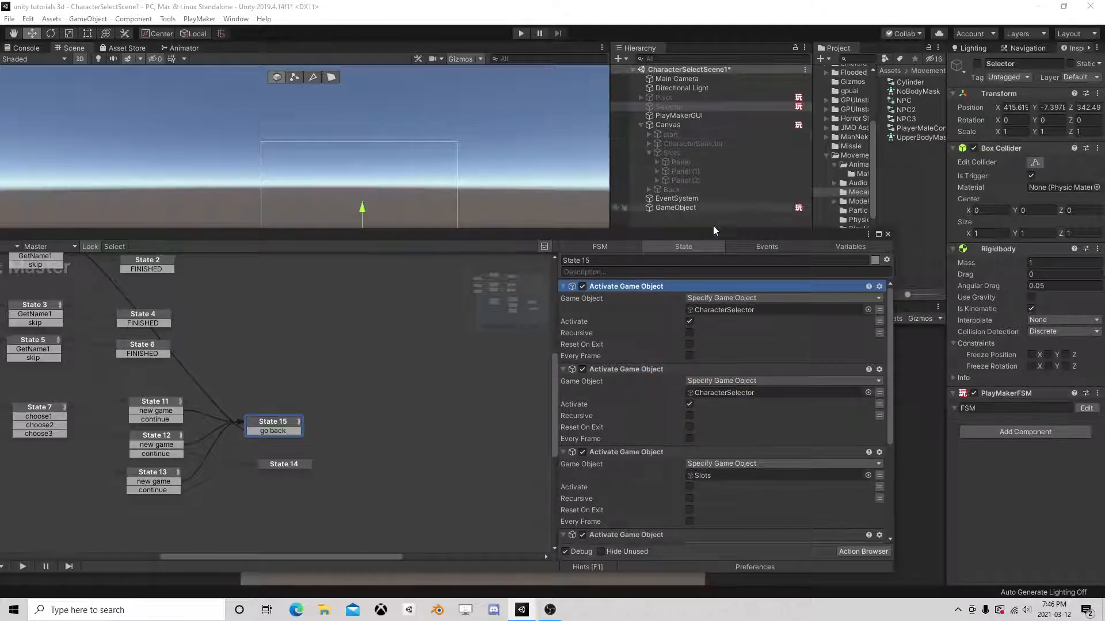
pyautogui.click(879, 309)
pyautogui.click(788, 311)
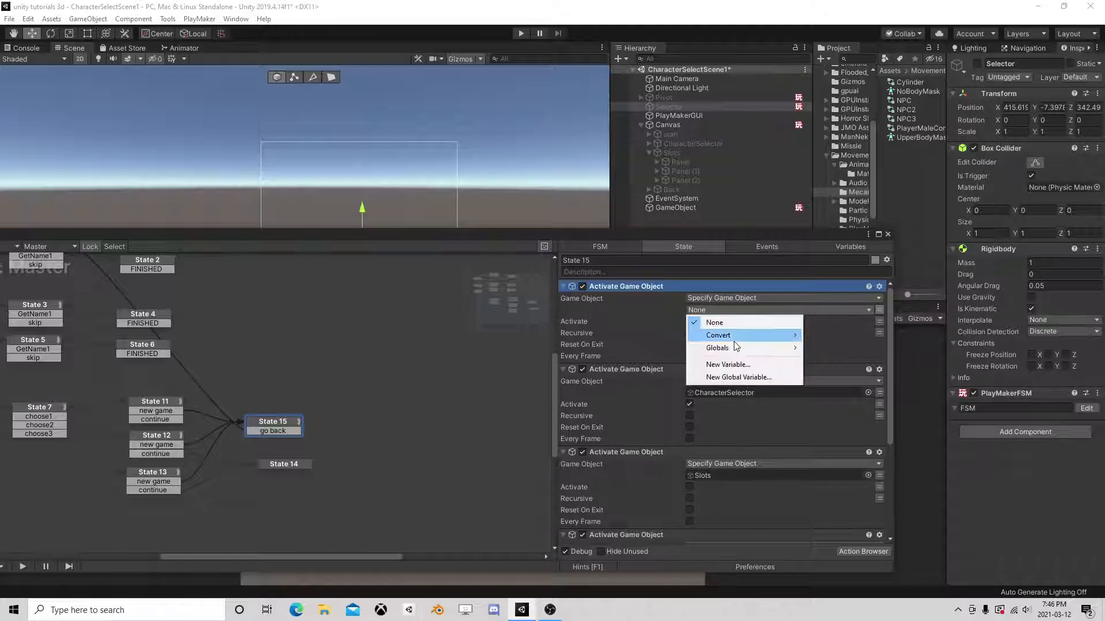
pyautogui.moveTo(731, 336)
pyautogui.click(831, 361)
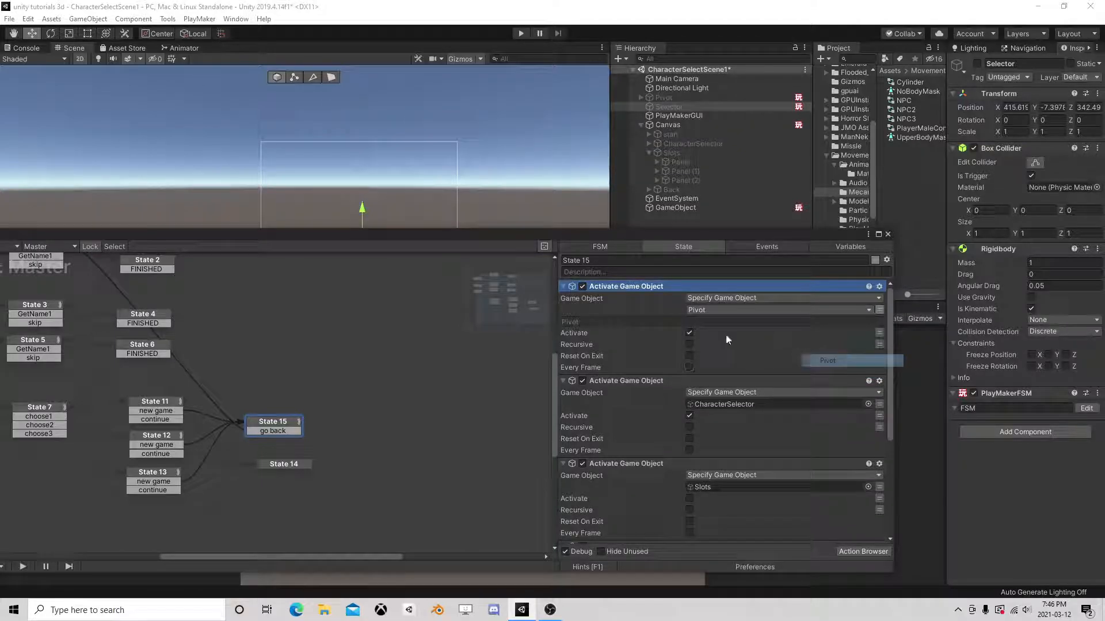
# Step: Paste another Activate Game Object copy at the start of State 15 and set it to the Selector variable
pyautogui.rightClick(633, 290)
pyautogui.click(682, 366)
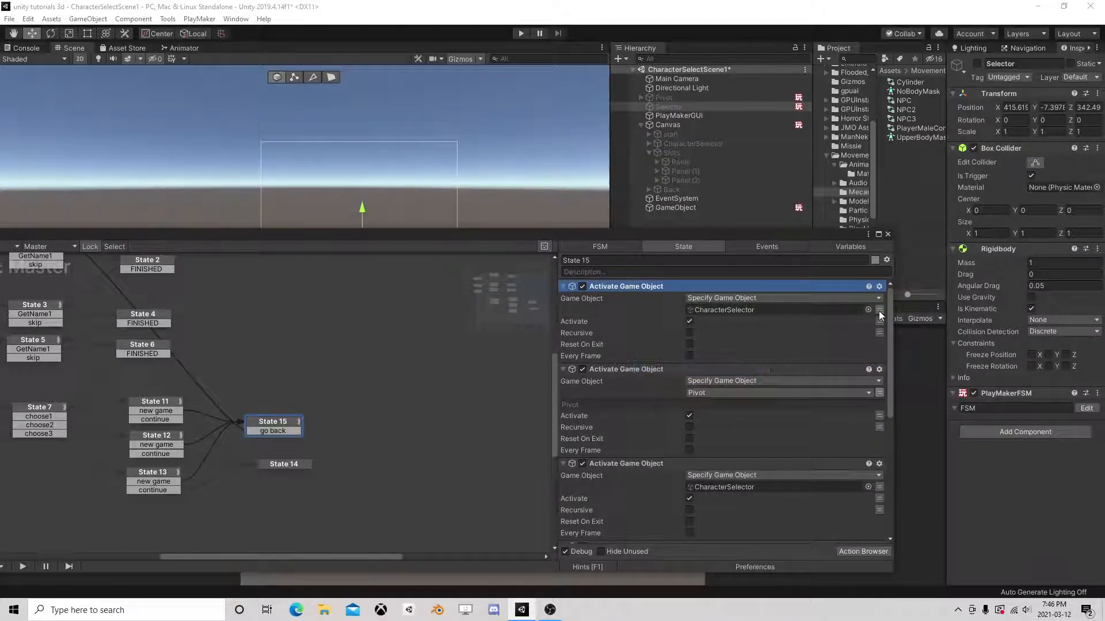
pyautogui.click(814, 316)
pyautogui.moveTo(748, 331)
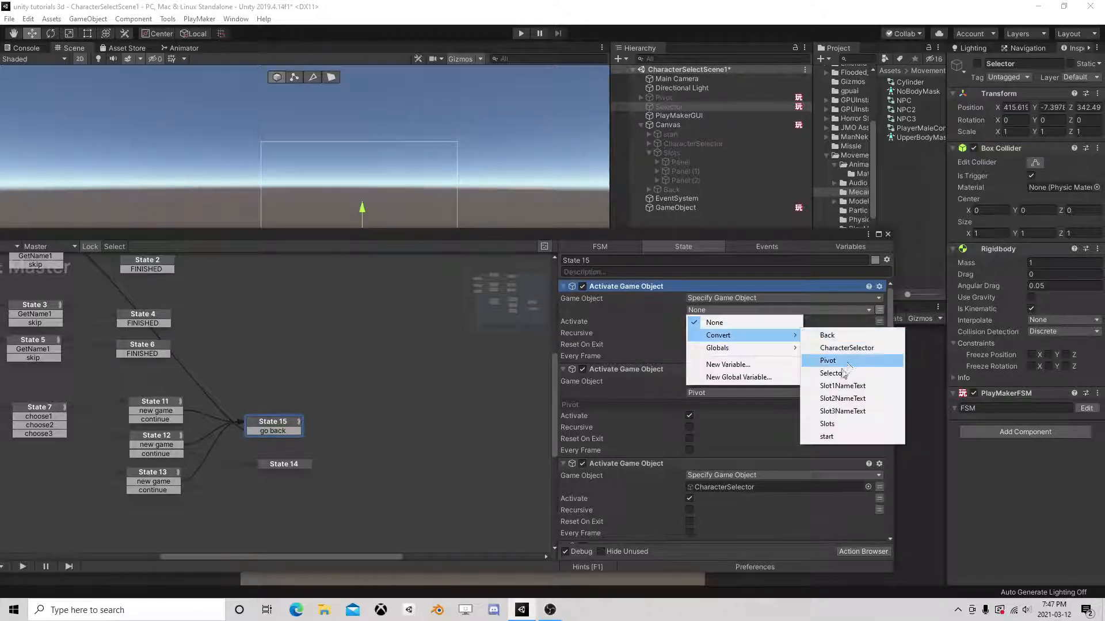
pyautogui.click(840, 372)
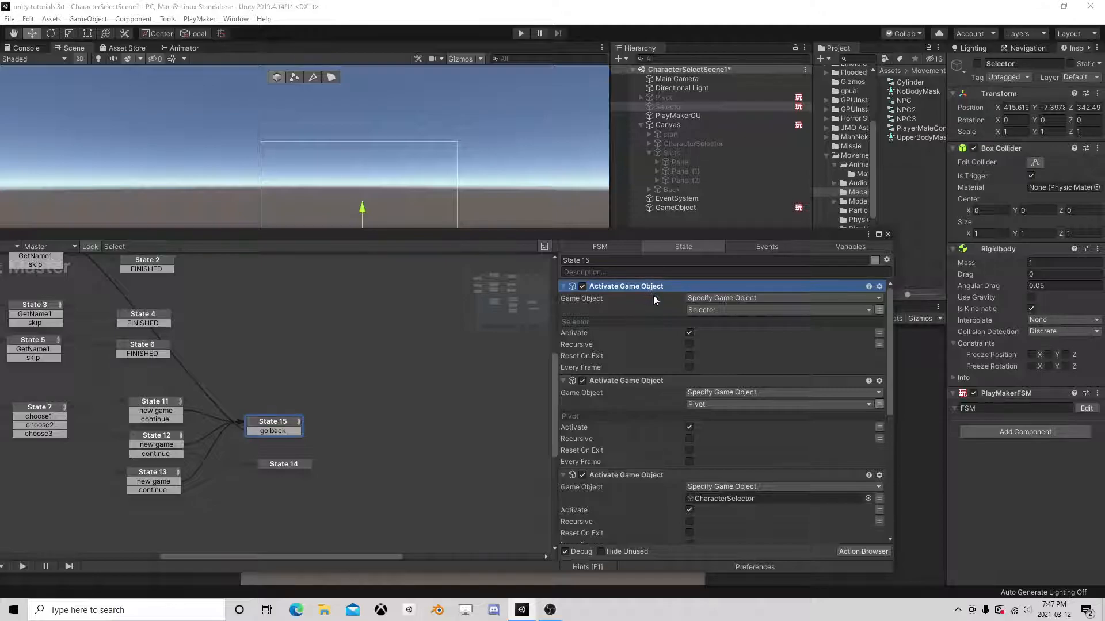
# Step: Copy State 15's Selector and Pivot activation actions to the start of State 1, turn off Activate there, and close the FSM editor
pyautogui.rightClick(631, 381)
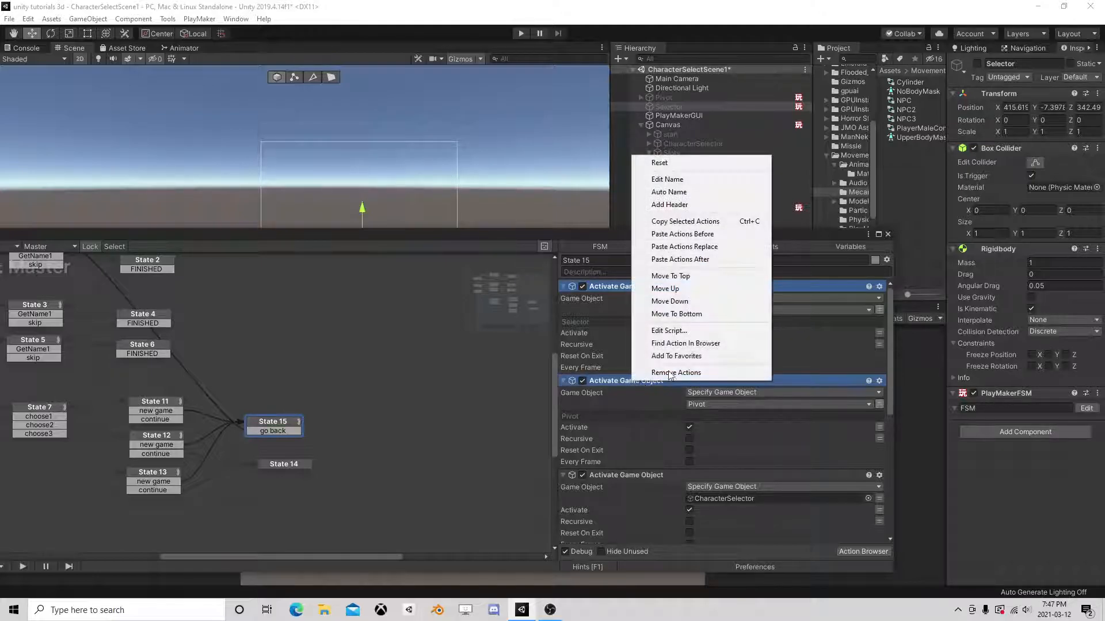
pyautogui.click(695, 221)
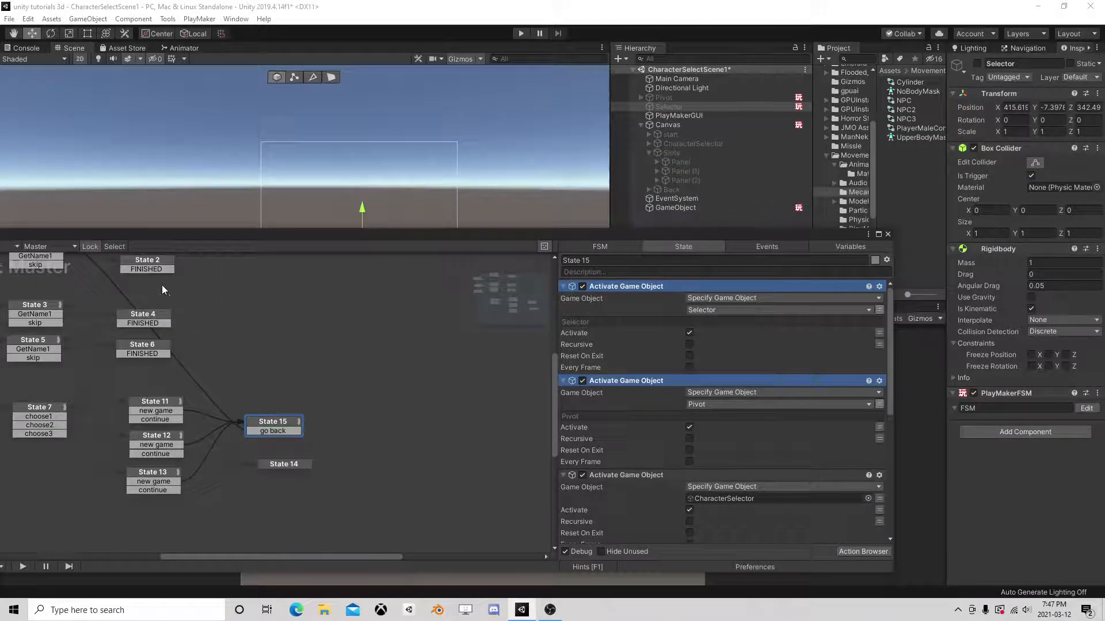
pyautogui.moveTo(165, 286); pyautogui.dragTo(288, 424, button='middle')
pyautogui.click(188, 392)
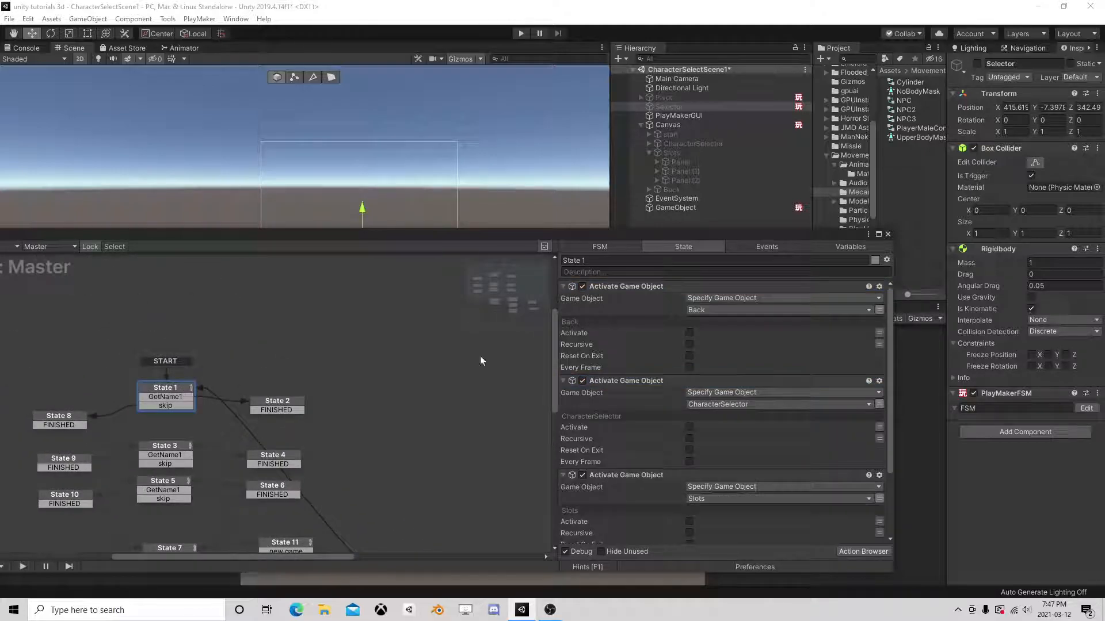
pyautogui.rightClick(659, 296)
pyautogui.click(687, 369)
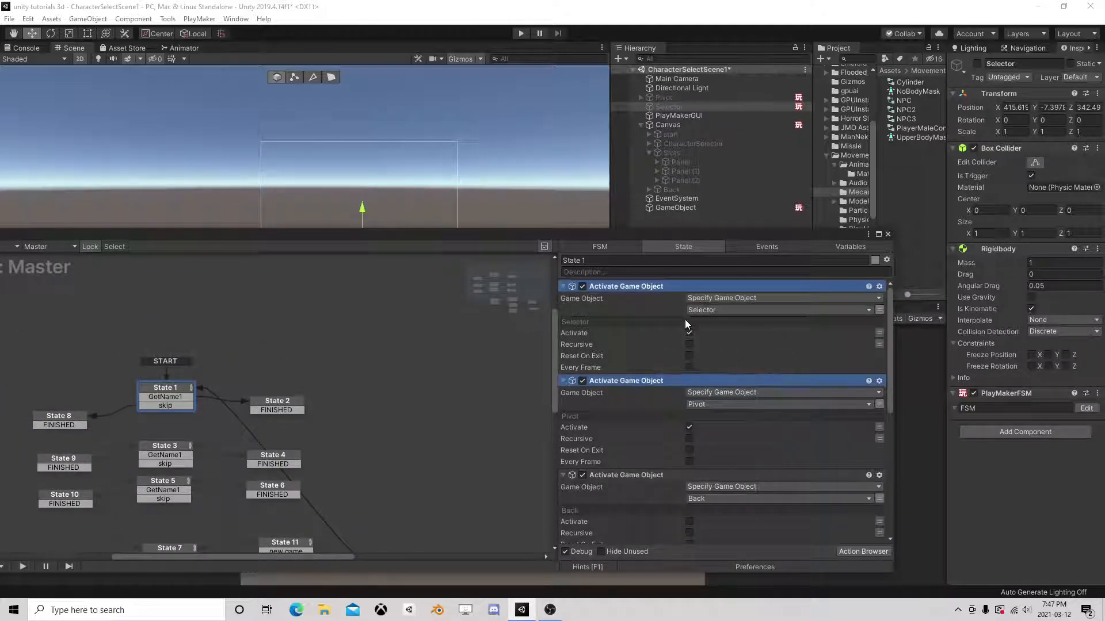
pyautogui.click(689, 427)
pyautogui.click(887, 234)
# Step: Start playback, choose the first available slot, cycle the characters with Next, and return with Back
pyautogui.click(523, 33)
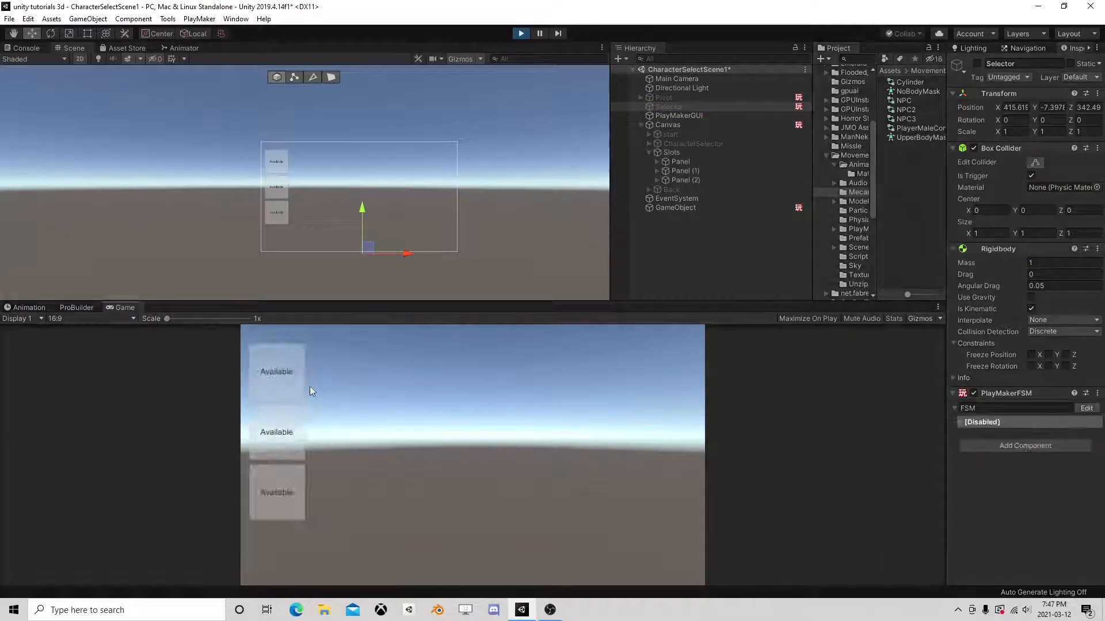
pyautogui.click(290, 389)
pyautogui.click(598, 553)
pyautogui.click(599, 553)
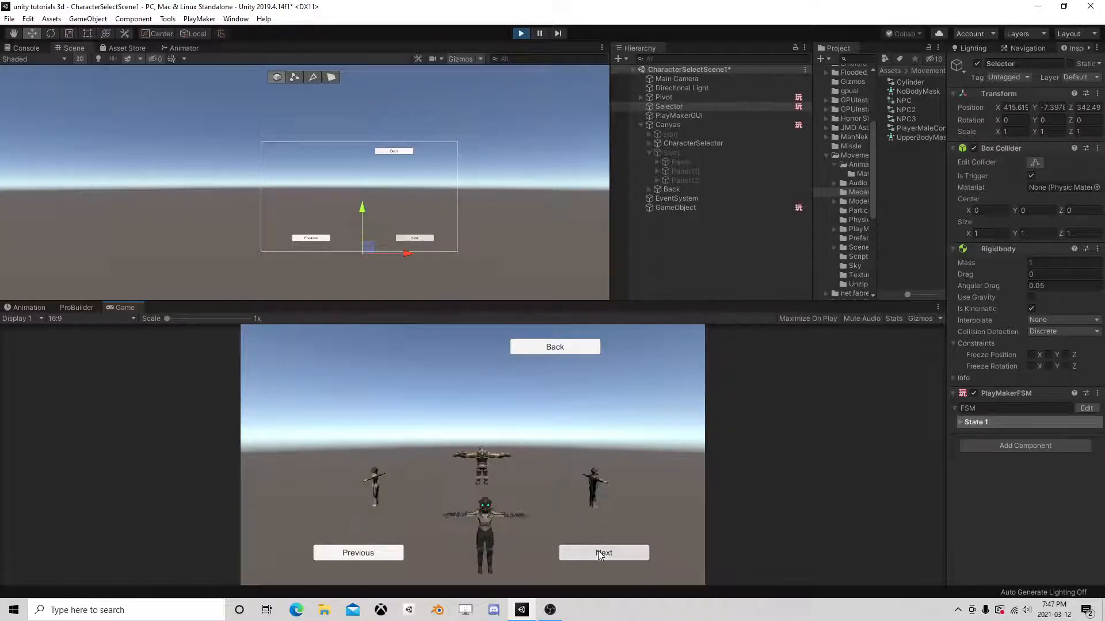
pyautogui.click(549, 347)
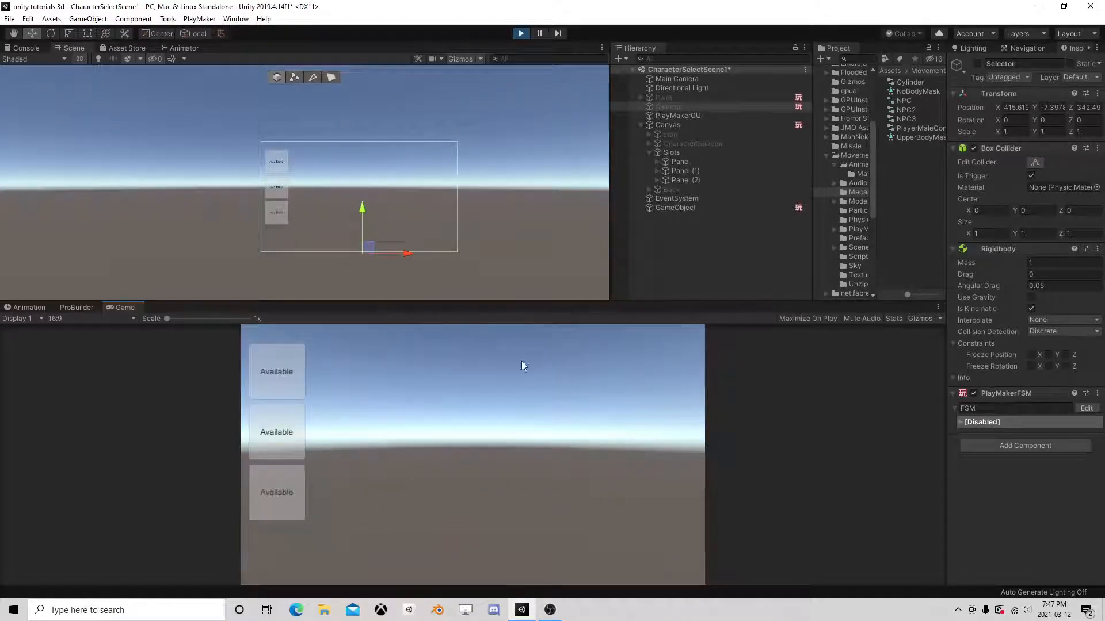
# Step: Test the second and third slots with the Next and Back buttons, and collapse the Slots object in the hierarchy
pyautogui.click(283, 433)
pyautogui.click(600, 558)
pyautogui.click(599, 557)
pyautogui.click(557, 346)
pyautogui.click(259, 494)
pyautogui.click(581, 555)
pyautogui.click(581, 553)
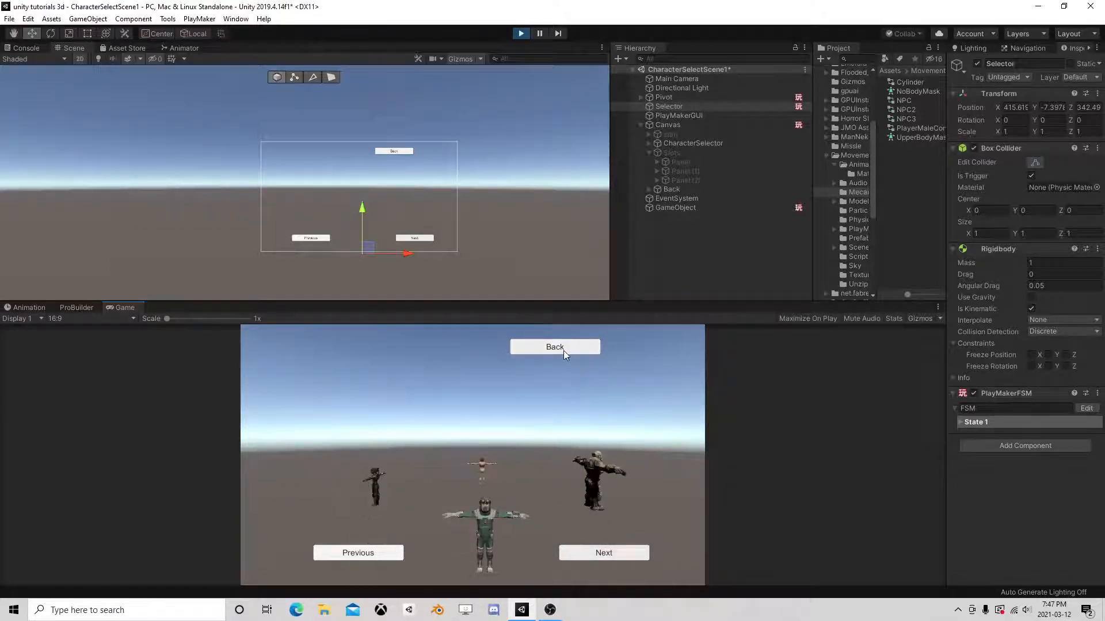
pyautogui.click(563, 348)
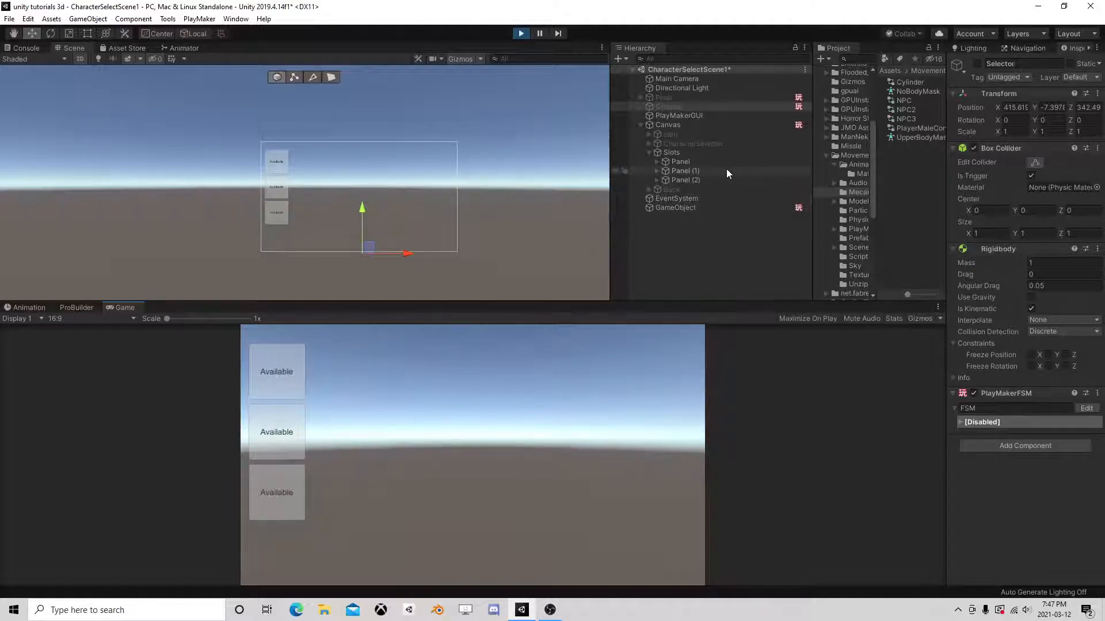
pyautogui.click(649, 153)
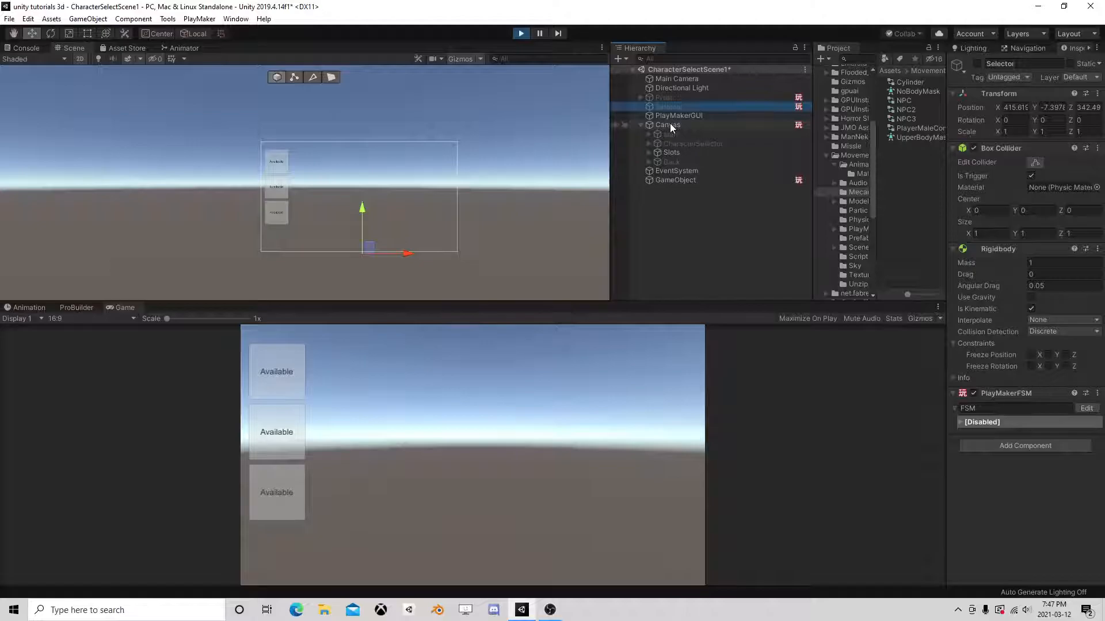
# Step: Activate CharacterSelector during playback, add an Input Field under it, and lower the field between Previous and Next at about Y -169
pyautogui.click(671, 144)
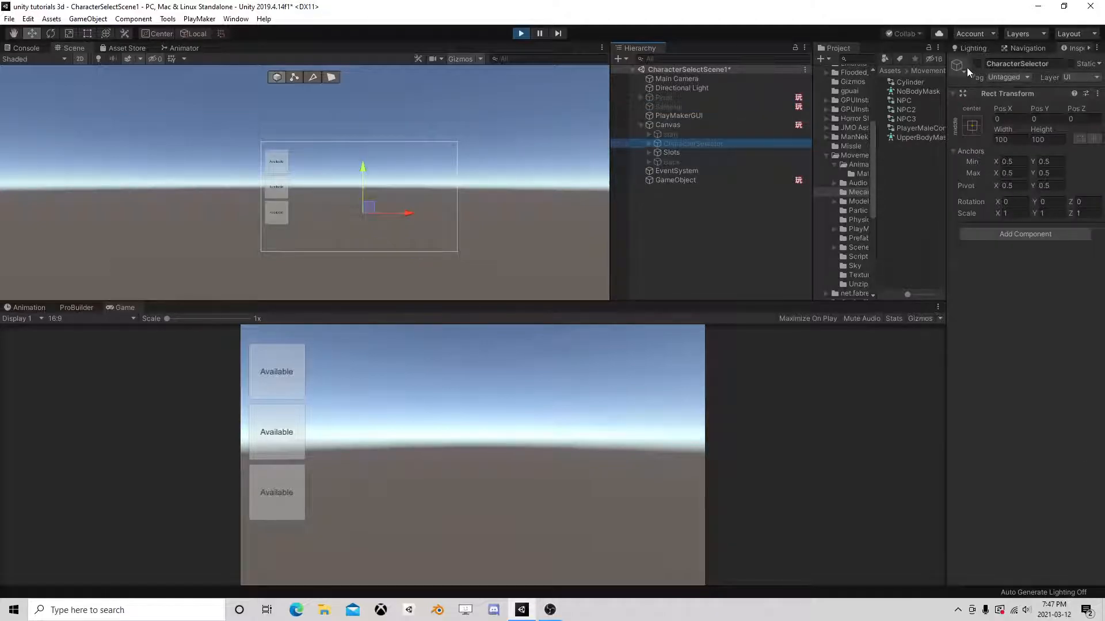
pyautogui.click(976, 63)
pyautogui.click(654, 143)
pyautogui.click(648, 143)
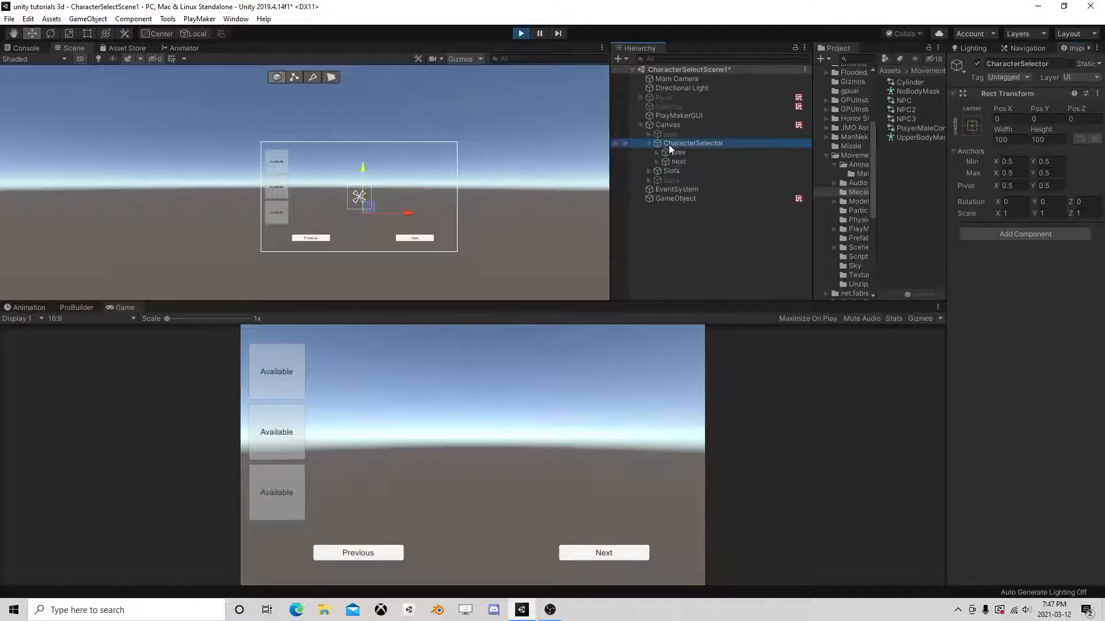
pyautogui.rightClick(675, 143)
pyautogui.moveTo(714, 341)
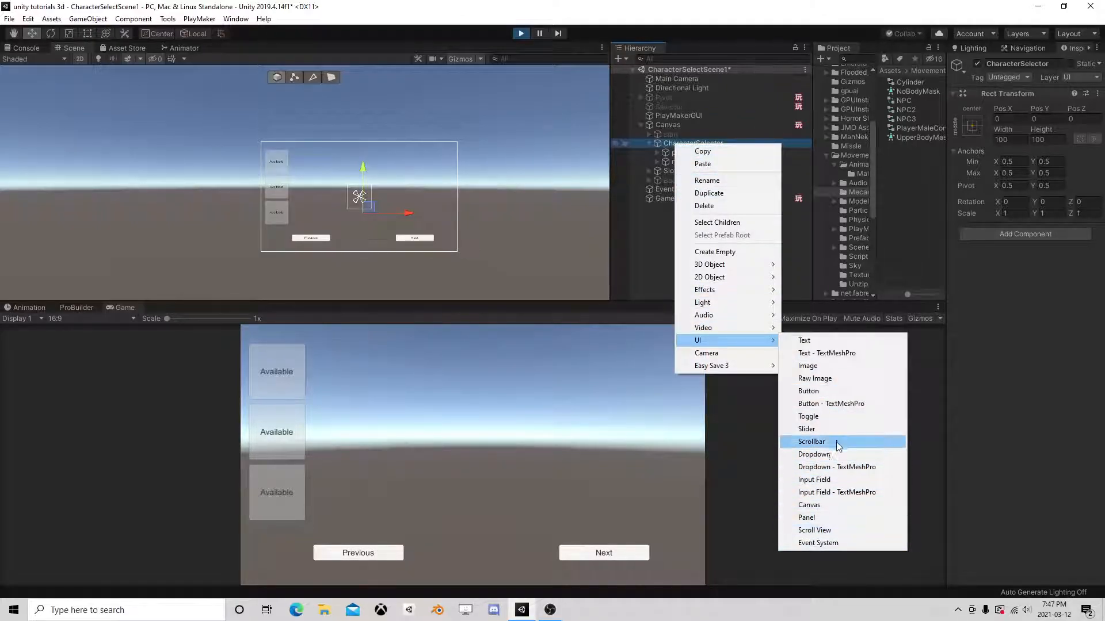
pyautogui.click(828, 481)
pyautogui.moveTo(355, 166); pyautogui.dragTo(364, 196)
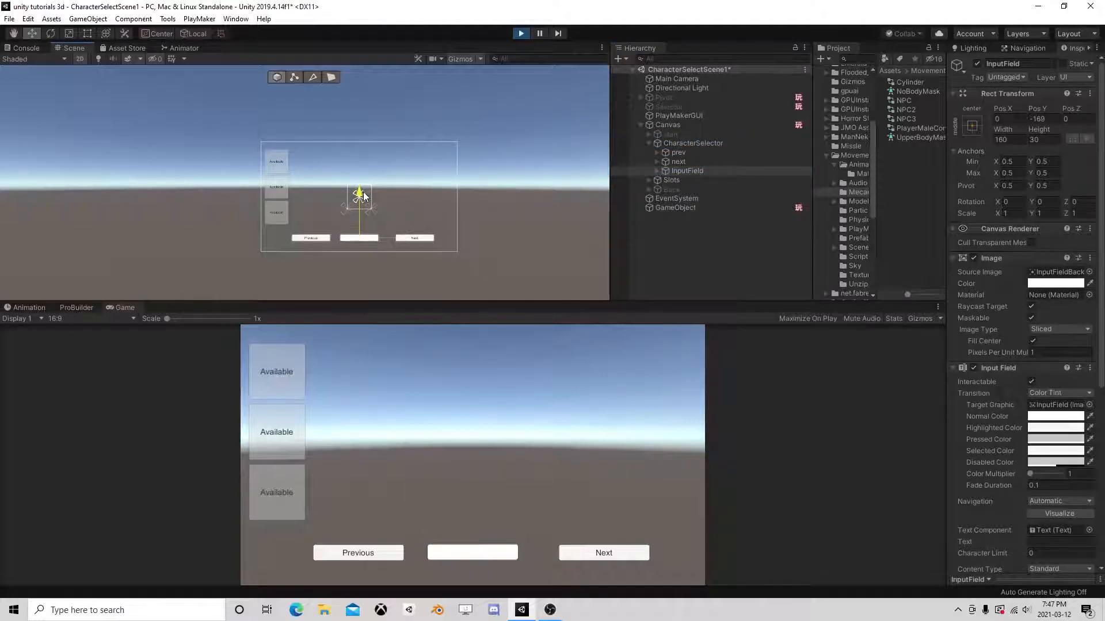
# Step: Add a Text child about 38 units above the input field, centre it both ways, and set its content to "PlayersName"
pyautogui.rightClick(674, 171)
pyautogui.moveTo(715, 367)
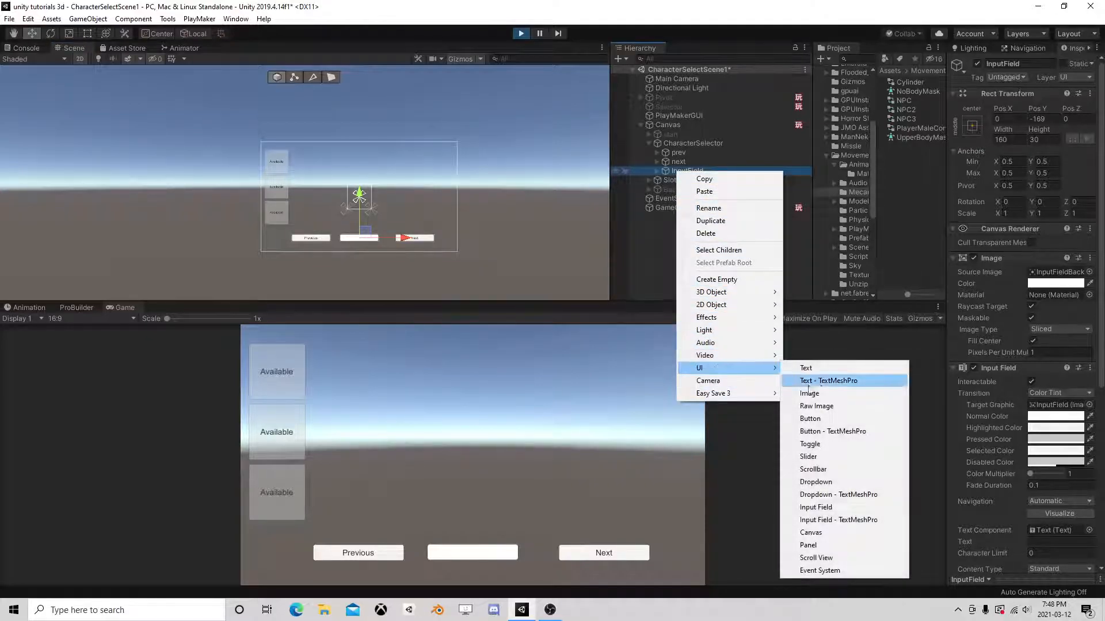
pyautogui.click(805, 368)
pyautogui.moveTo(362, 199); pyautogui.dragTo(362, 186)
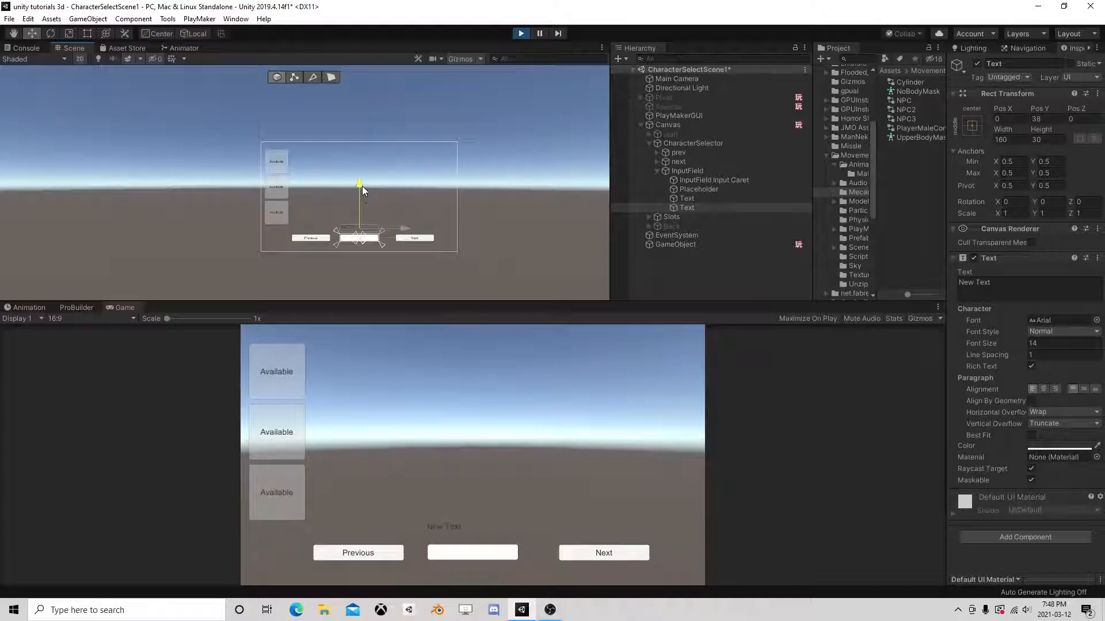
pyautogui.click(1043, 389)
pyautogui.click(1085, 391)
pyautogui.click(985, 282)
pyautogui.write('PlayershName')
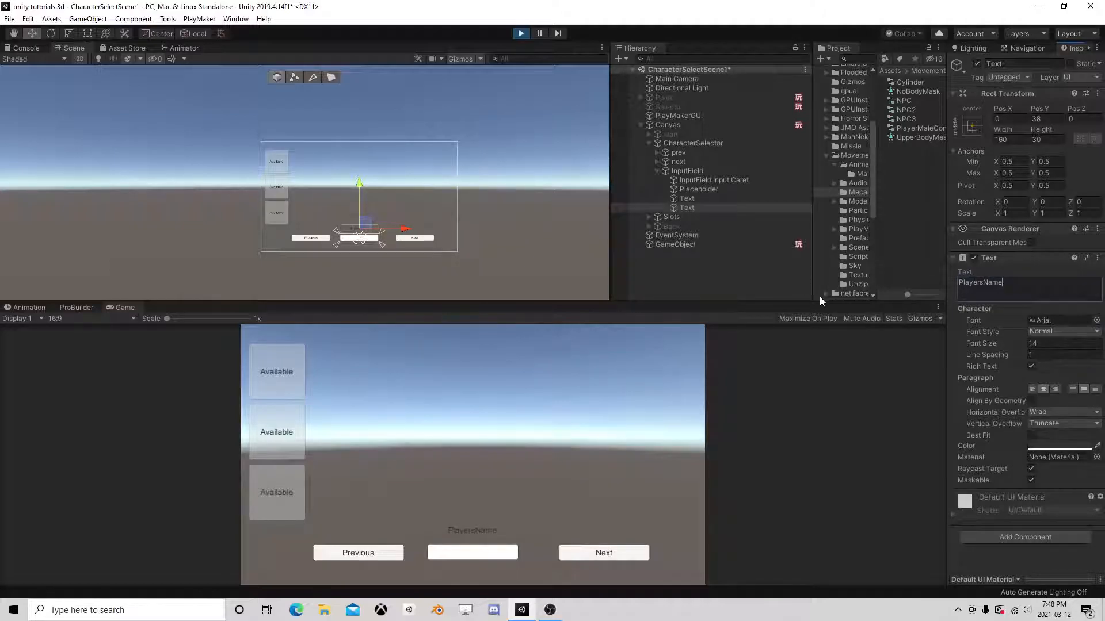
# Step: Rename the input field as PlayersName, collapse its children, and deactivate it
pyautogui.click(687, 171)
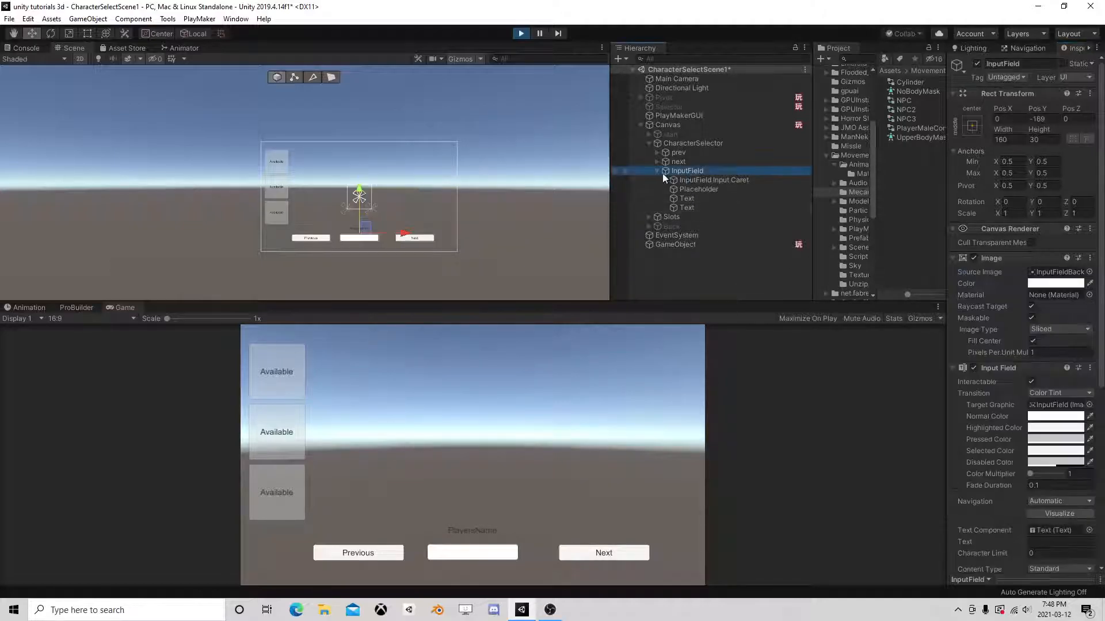
pyautogui.click(658, 172)
pyautogui.scroll(-5, 989, 364)
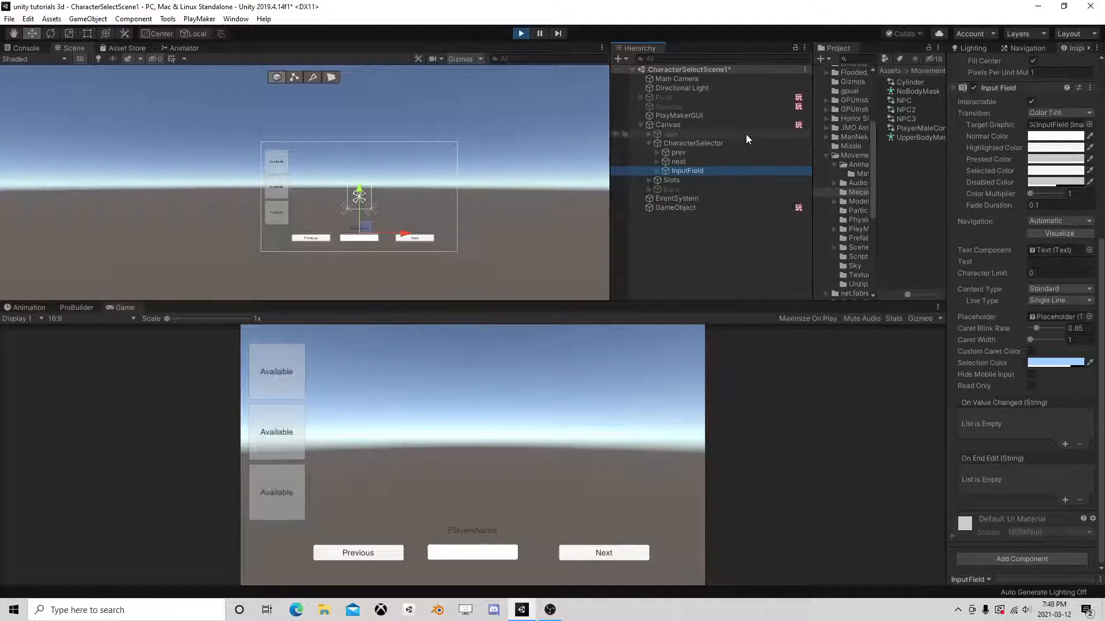
pyautogui.click(706, 172)
pyautogui.write('PlayersName')
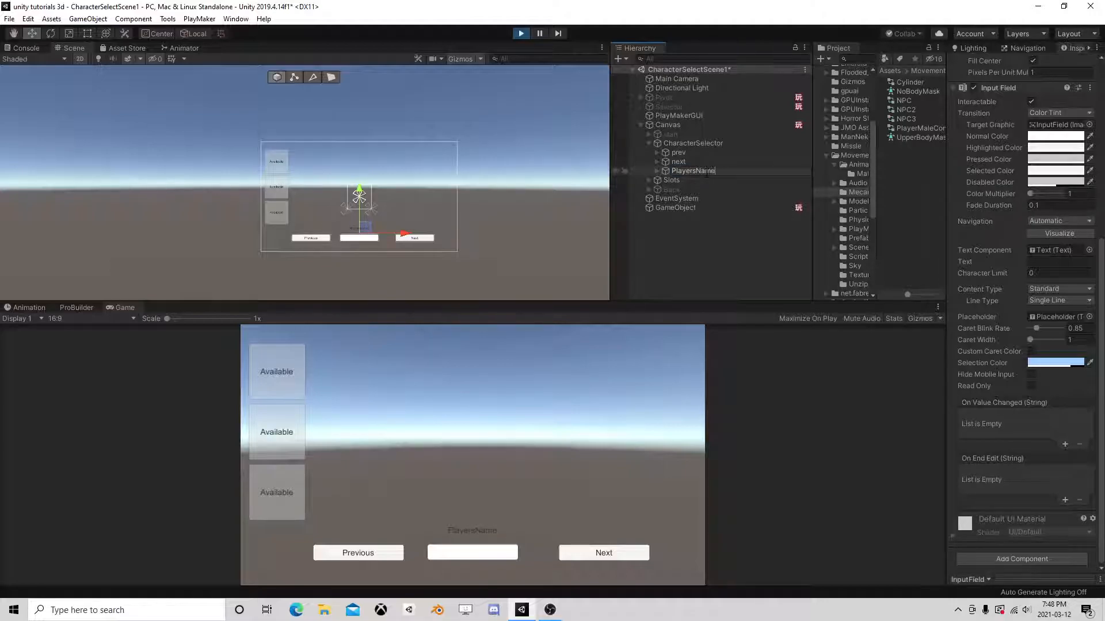
pyautogui.press('Return')
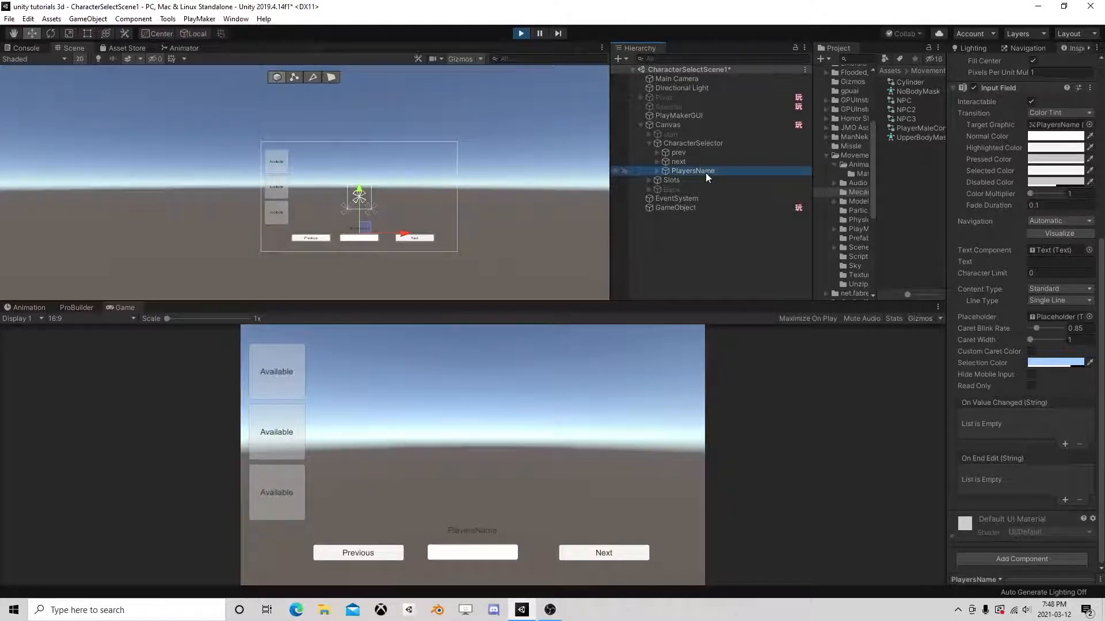
pyautogui.scroll(5, 986, 143)
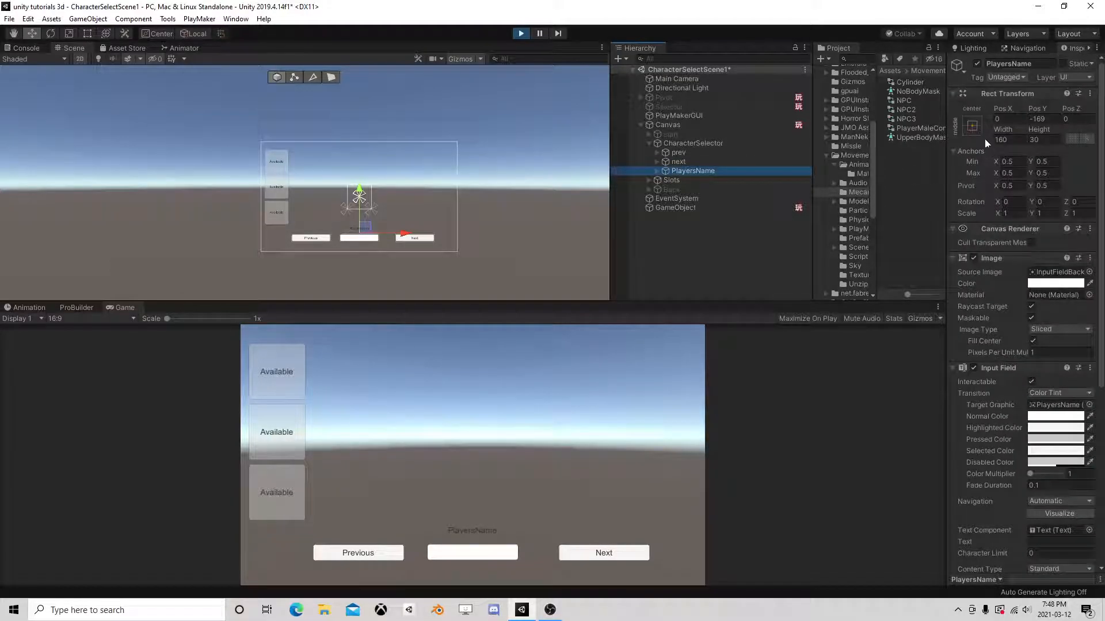
pyautogui.click(976, 64)
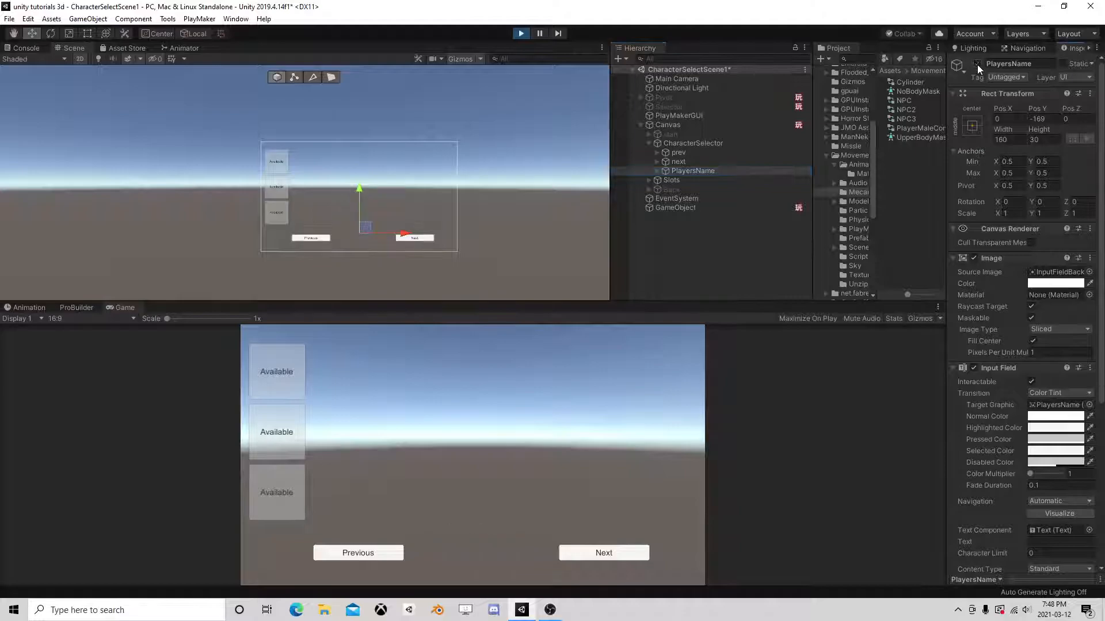
# Step: Open the Canvas object's Master FSM in the PlayMaker editor and stop playback
pyautogui.click(695, 126)
pyautogui.click(1076, 451)
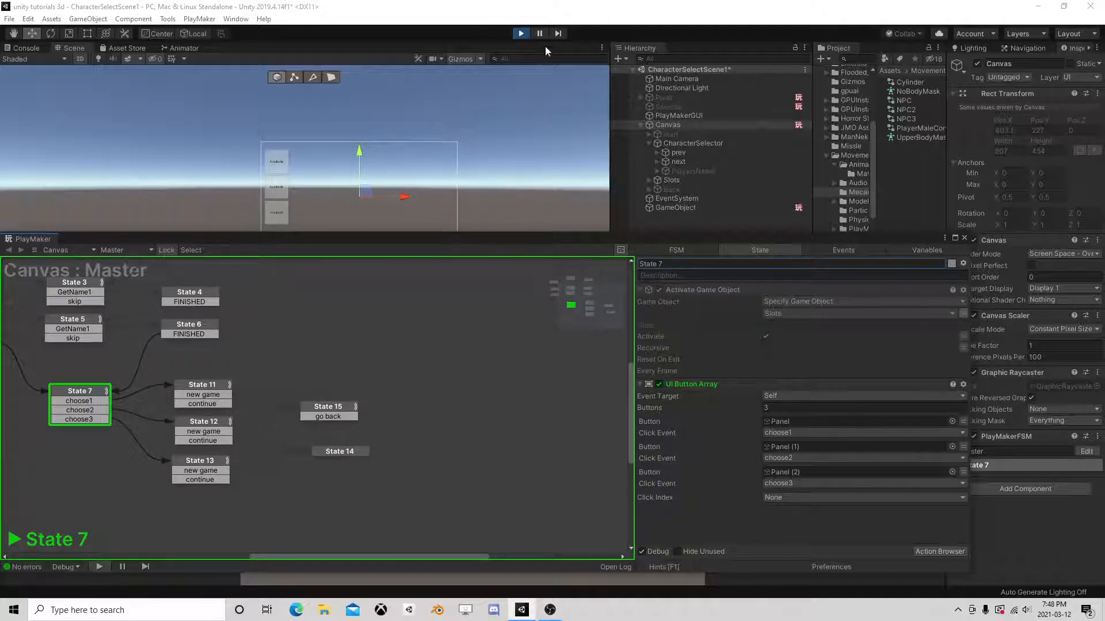
pyautogui.click(521, 33)
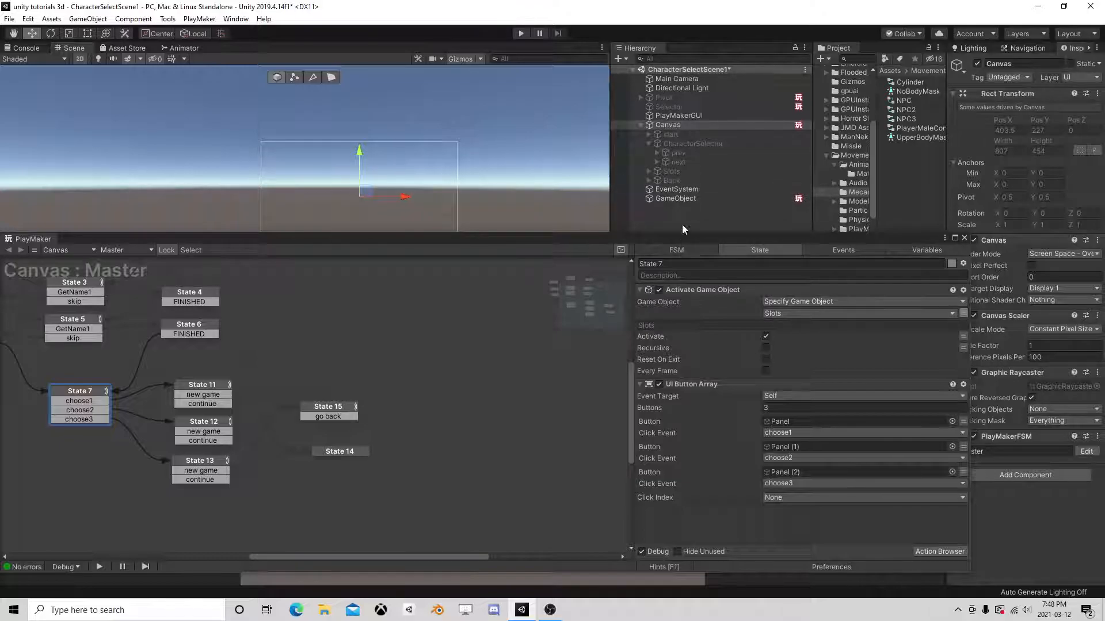
# Step: Add an Input Field under CharacterSelector outside playback, deactivate it, and expand its children
pyautogui.rightClick(675, 145)
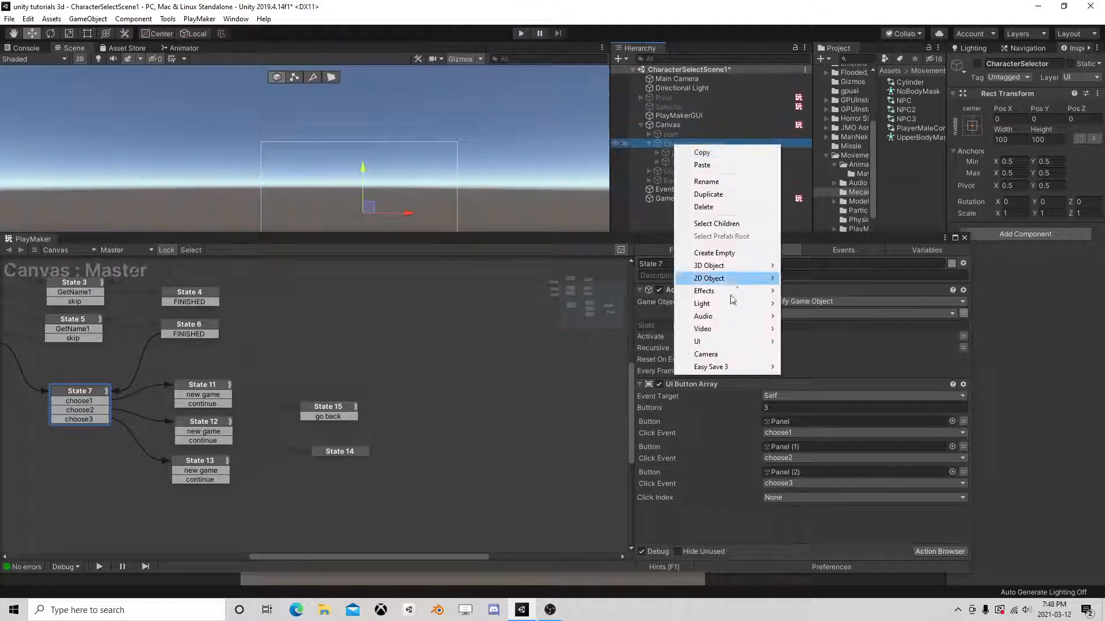
pyautogui.moveTo(722, 344)
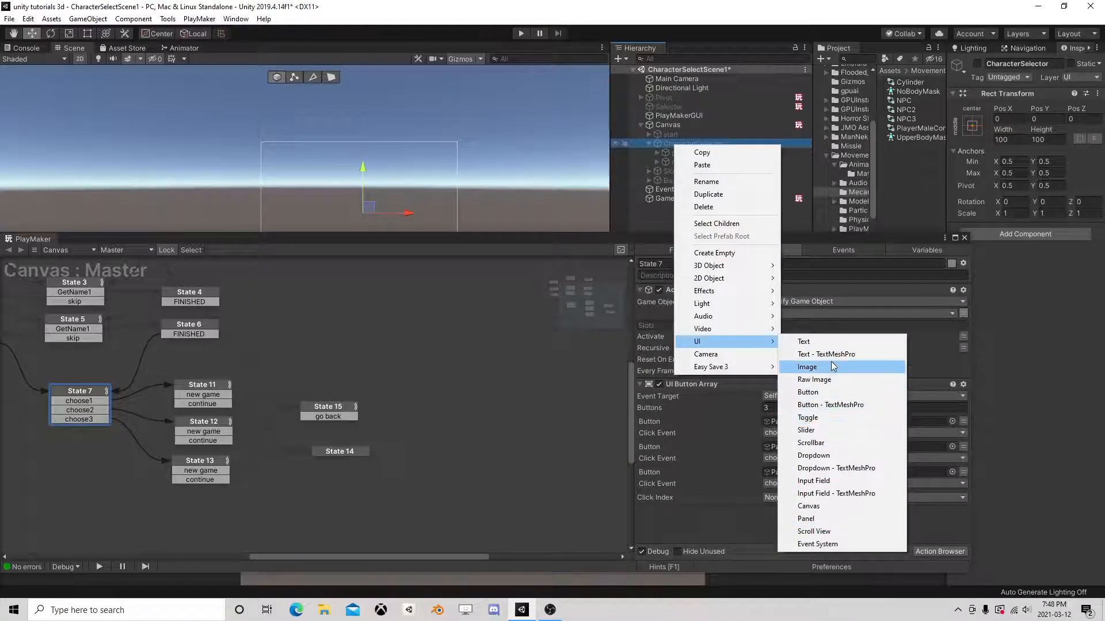
pyautogui.click(831, 482)
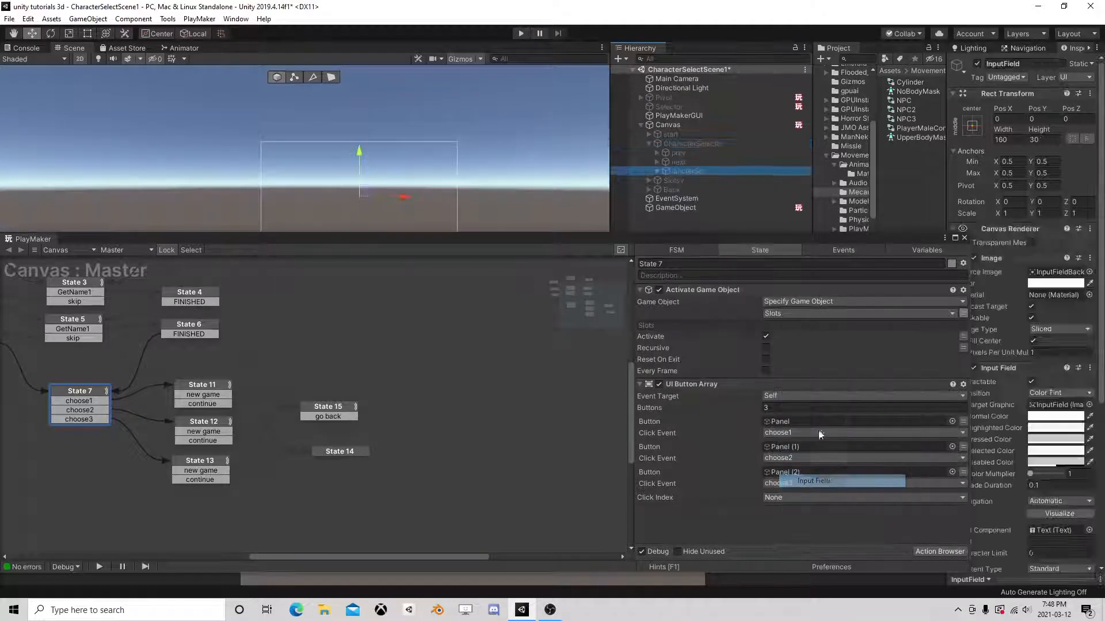
pyautogui.click(975, 63)
pyautogui.click(656, 172)
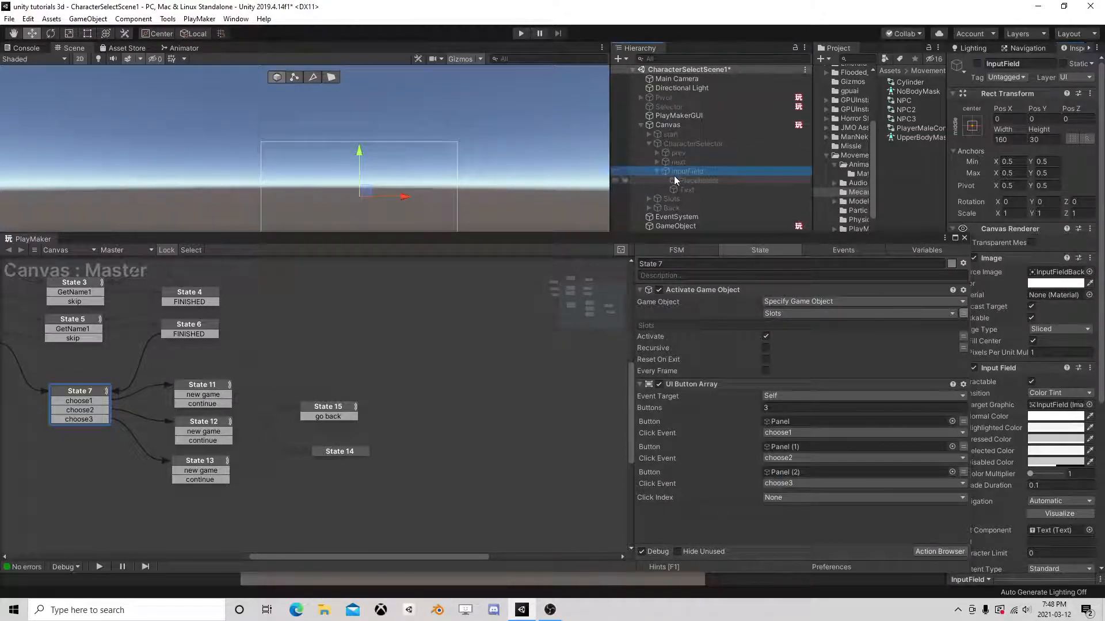
# Step: Add a Text child to the input field reading "Players Name", centre it both ways, and raise it to about Y 43
pyautogui.rightClick(684, 172)
pyautogui.moveTo(718, 370)
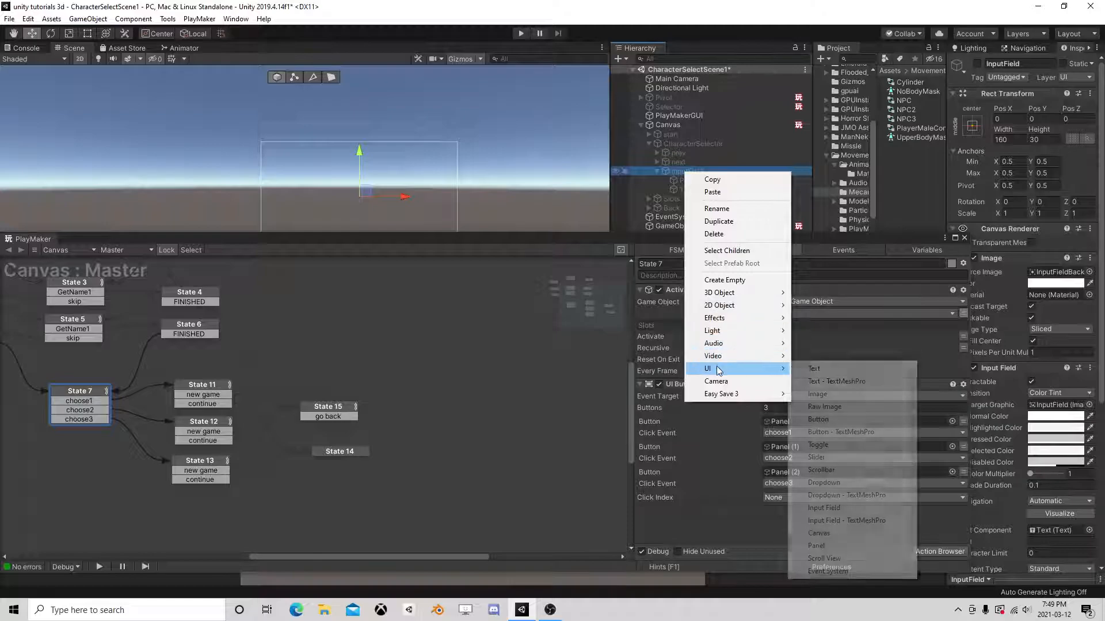
pyautogui.click(816, 368)
pyautogui.moveTo(1023, 298); pyautogui.dragTo(798, 281)
pyautogui.write('Playe')
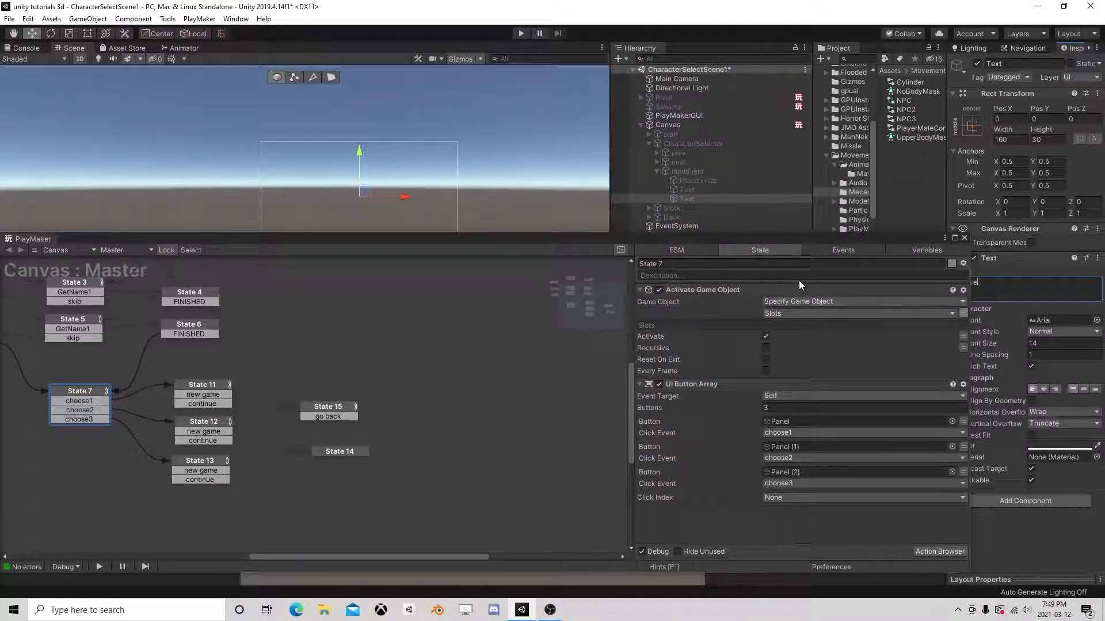
pyautogui.write('rs Name')
pyautogui.click(1043, 389)
pyautogui.click(1084, 389)
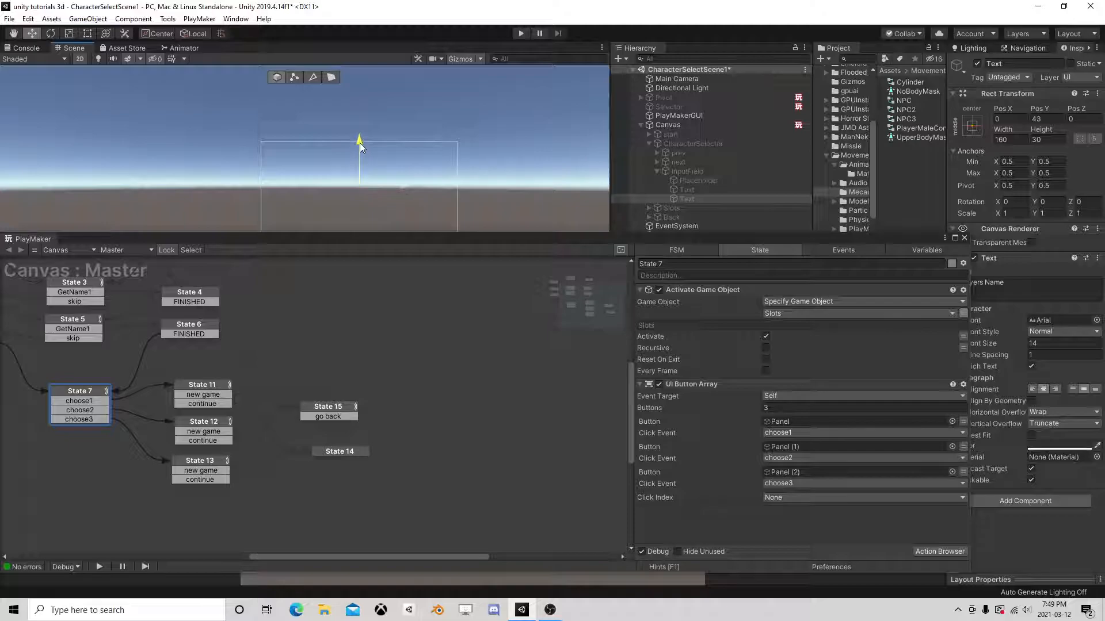
# Step: Activate CharacterSelector and its InputField, and lower the "Players Name" text to about Y 31
pyautogui.click(676, 173)
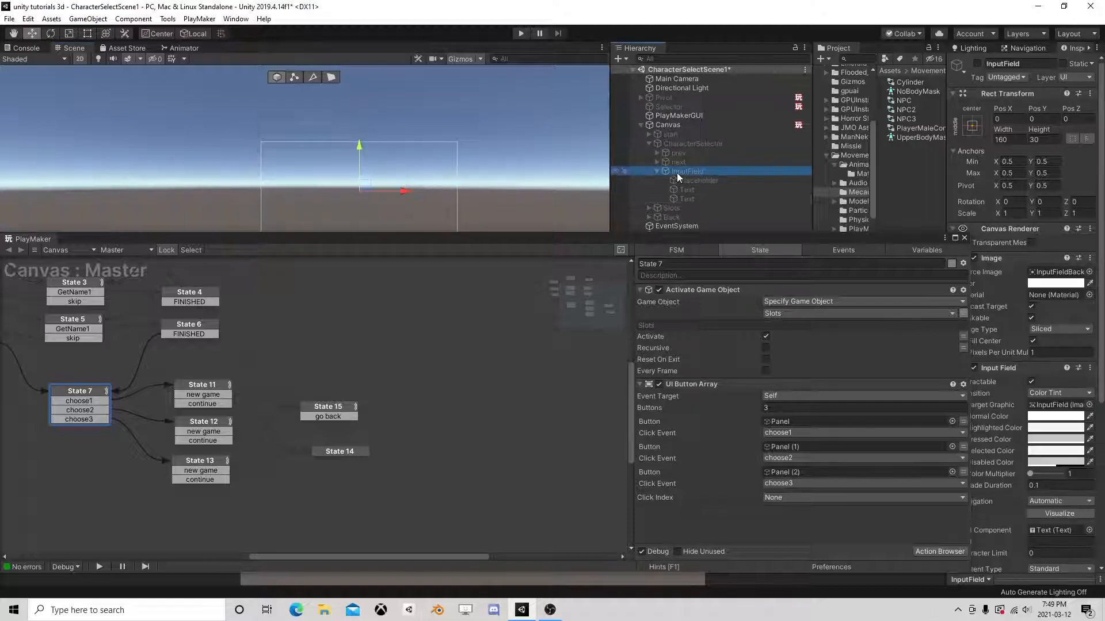
pyautogui.click(684, 144)
pyautogui.click(978, 63)
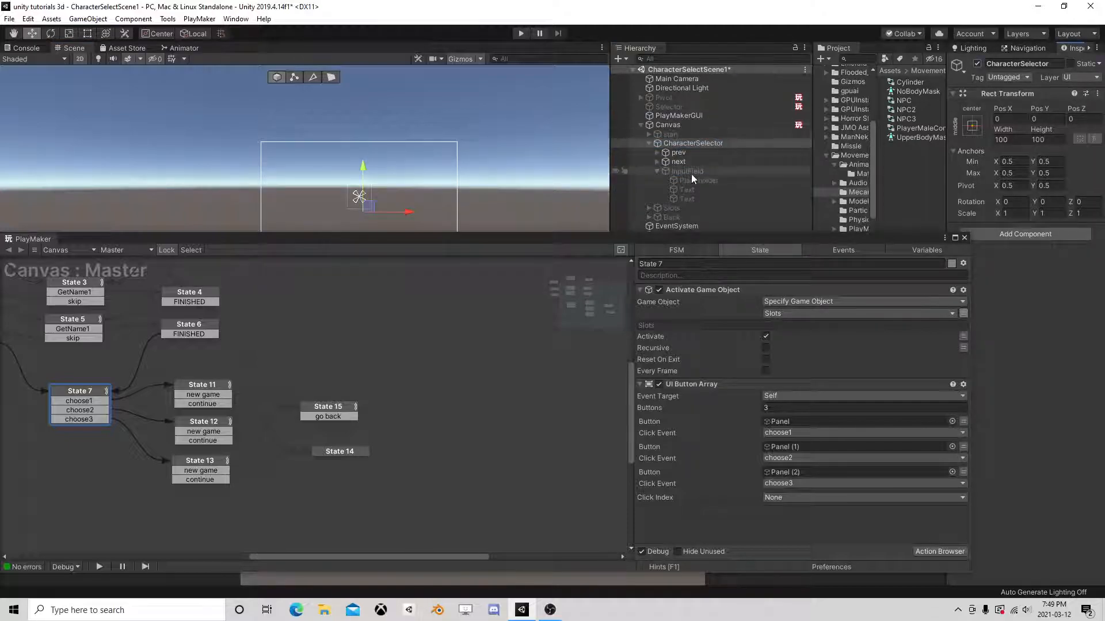
pyautogui.click(692, 171)
pyautogui.click(976, 63)
pyautogui.click(686, 199)
pyautogui.moveTo(363, 140); pyautogui.dragTo(362, 148)
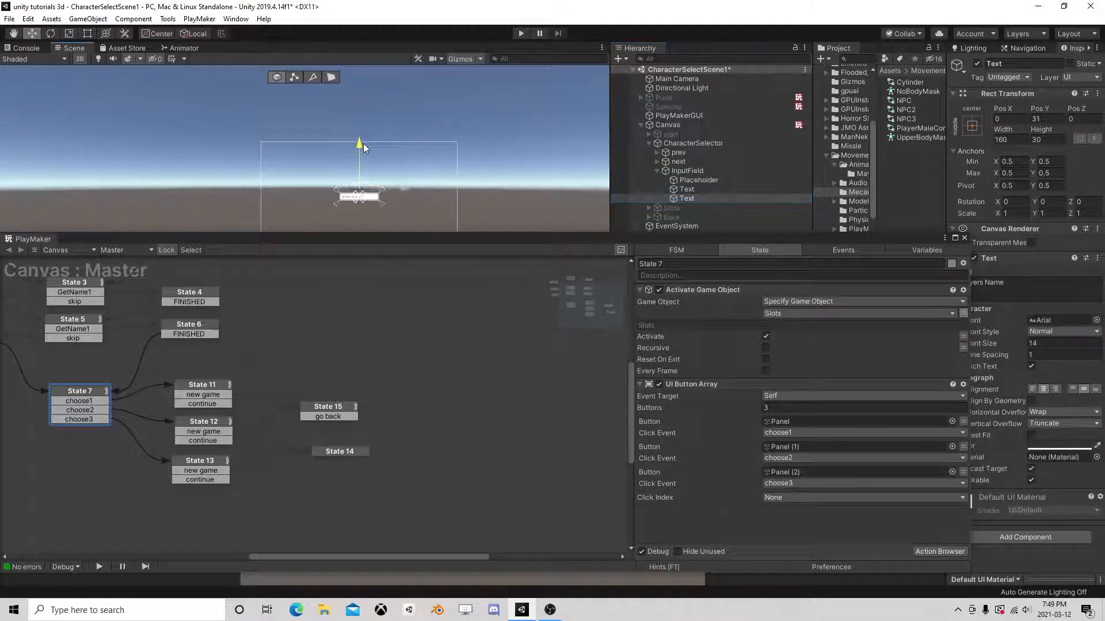
# Step: Lower InputField to about Y -190 between the Previous and Next buttons, collapse its children, and deactivate it
pyautogui.click(687, 171)
pyautogui.scroll(-3, 417, 181)
pyautogui.moveTo(416, 182); pyautogui.dragTo(397, 142, button='middle')
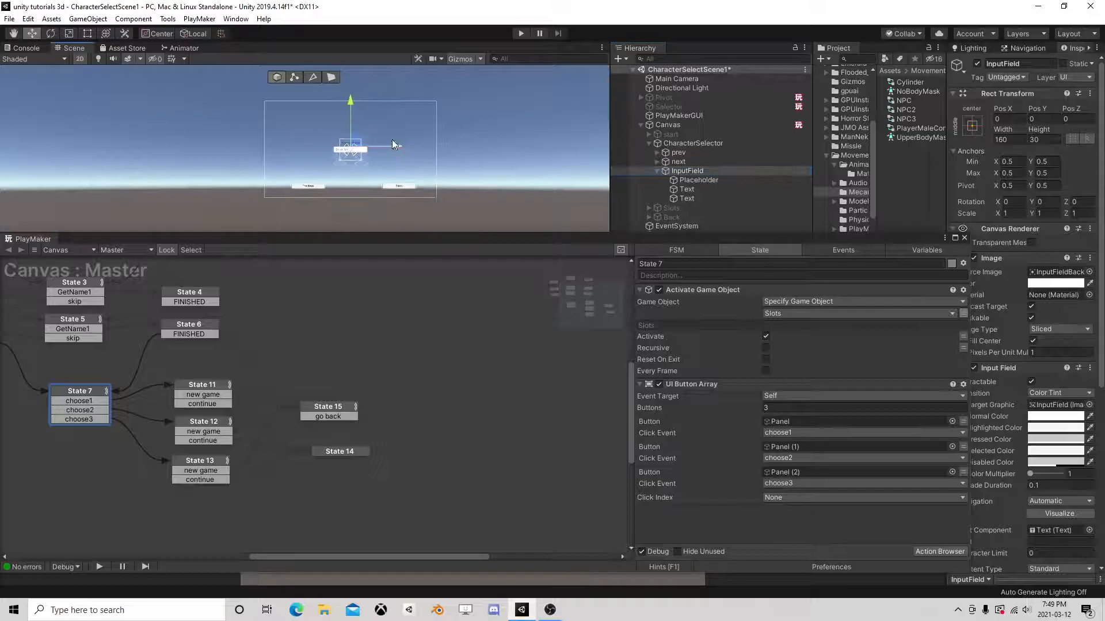
pyautogui.moveTo(355, 100); pyautogui.dragTo(361, 141)
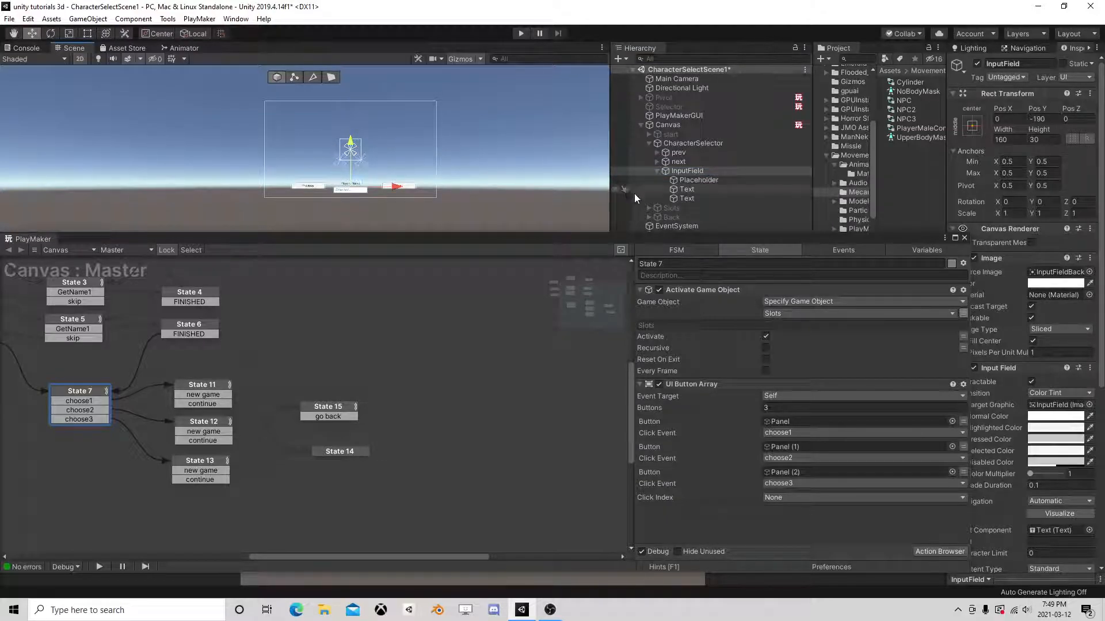
pyautogui.click(661, 168)
pyautogui.click(656, 170)
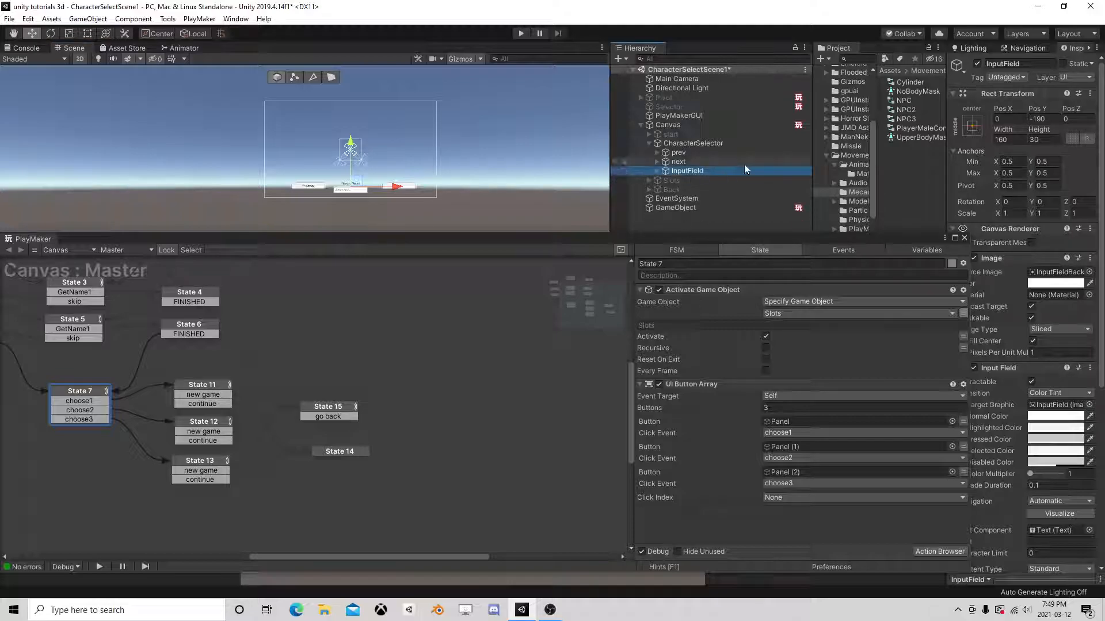
pyautogui.click(977, 63)
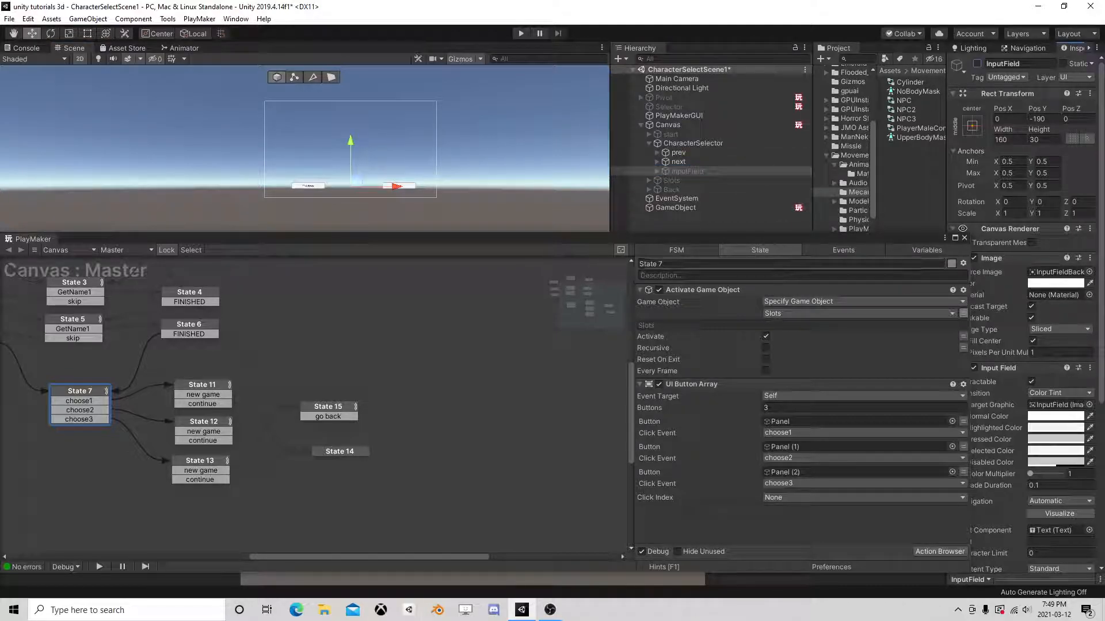
# Step: Add InputField to the Master FSM as a GameObject variable named "Players Name Input"
pyautogui.click(918, 251)
pyautogui.moveTo(892, 240); pyautogui.dragTo(528, 146)
pyautogui.moveTo(695, 170); pyautogui.dragTo(338, 361)
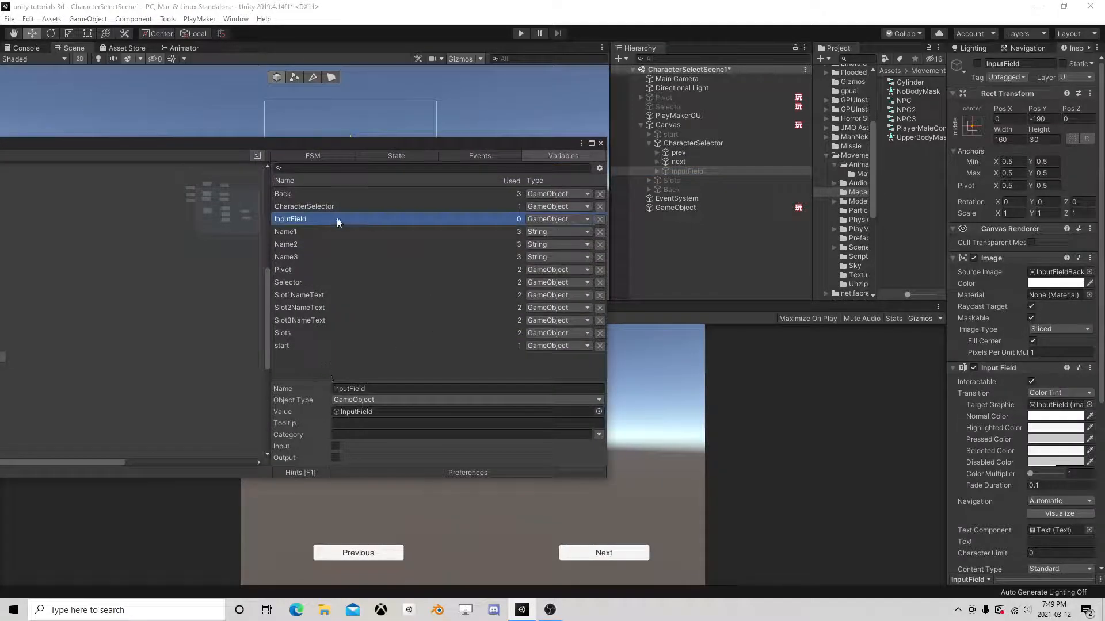
pyautogui.write('Players Name Input')
pyautogui.press('Return')
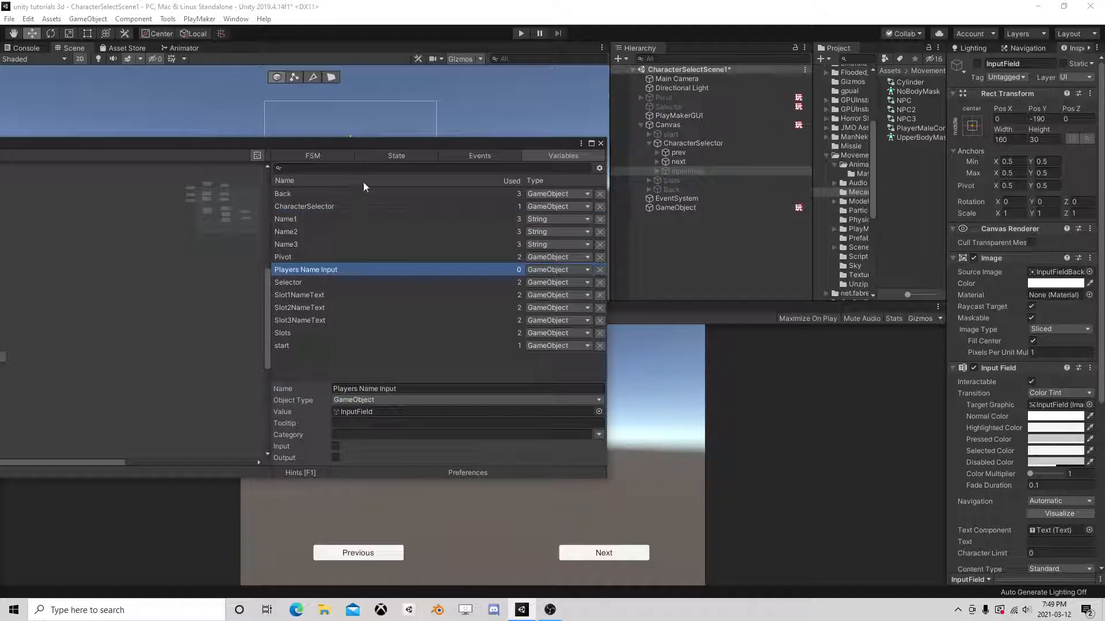
# Step: Bring the state graph back into view, select State 15, and open the options of its Selector Activate Game Object action
pyautogui.moveTo(372, 146); pyautogui.dragTo(731, 175)
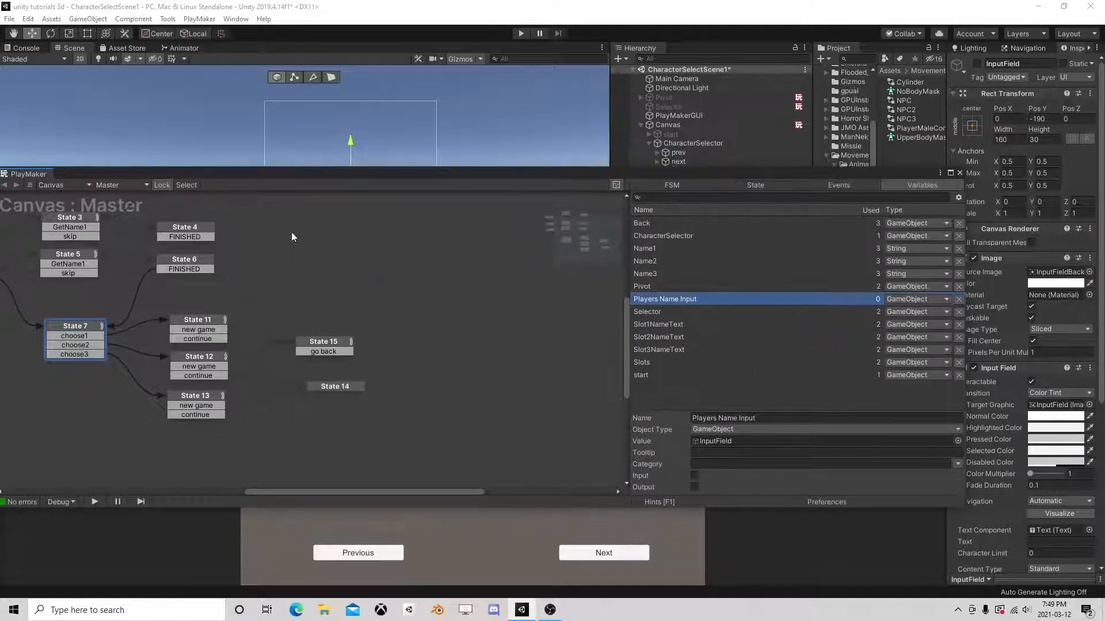
pyautogui.click(334, 341)
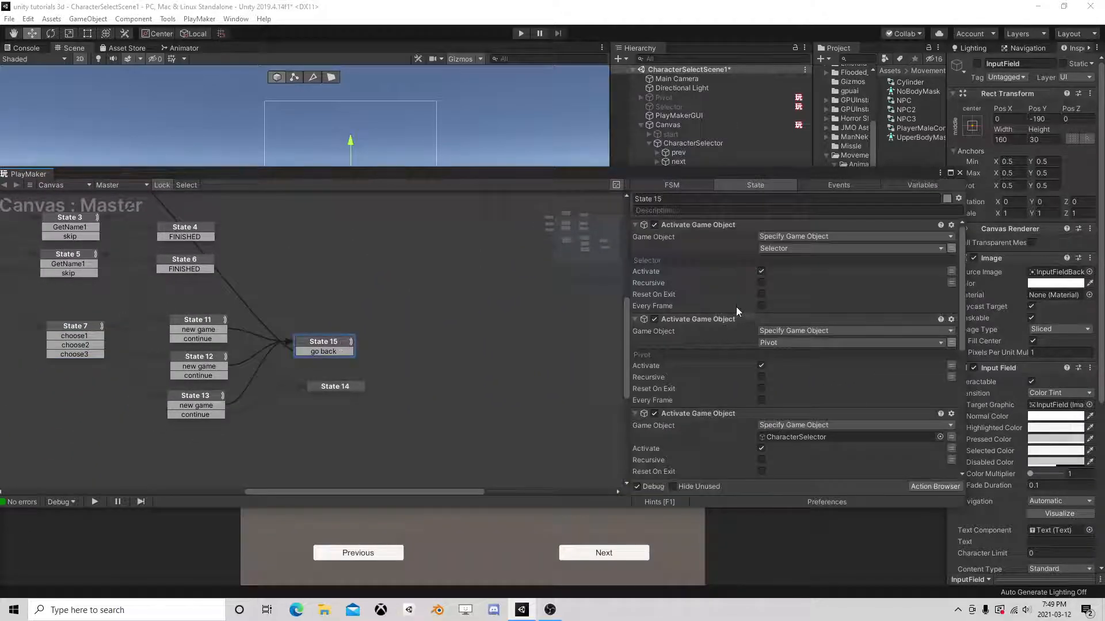
pyautogui.rightClick(711, 225)
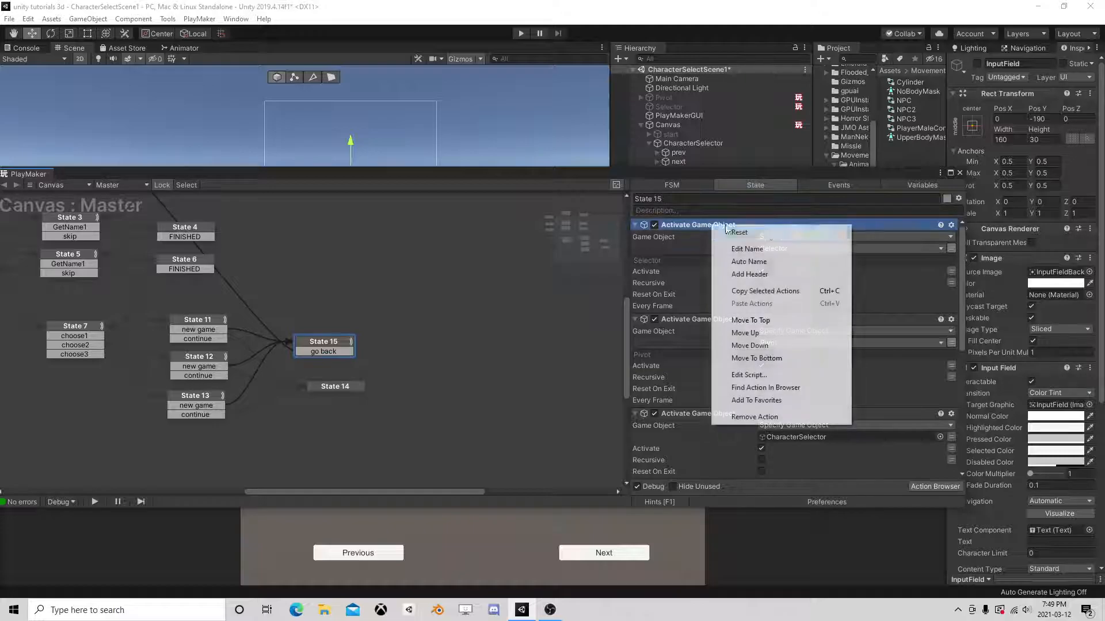
# Step: Duplicate State 15's first Activate Game Object action above the original and set its game object to the Players Name Input variable
pyautogui.click(771, 292)
pyautogui.rightClick(731, 225)
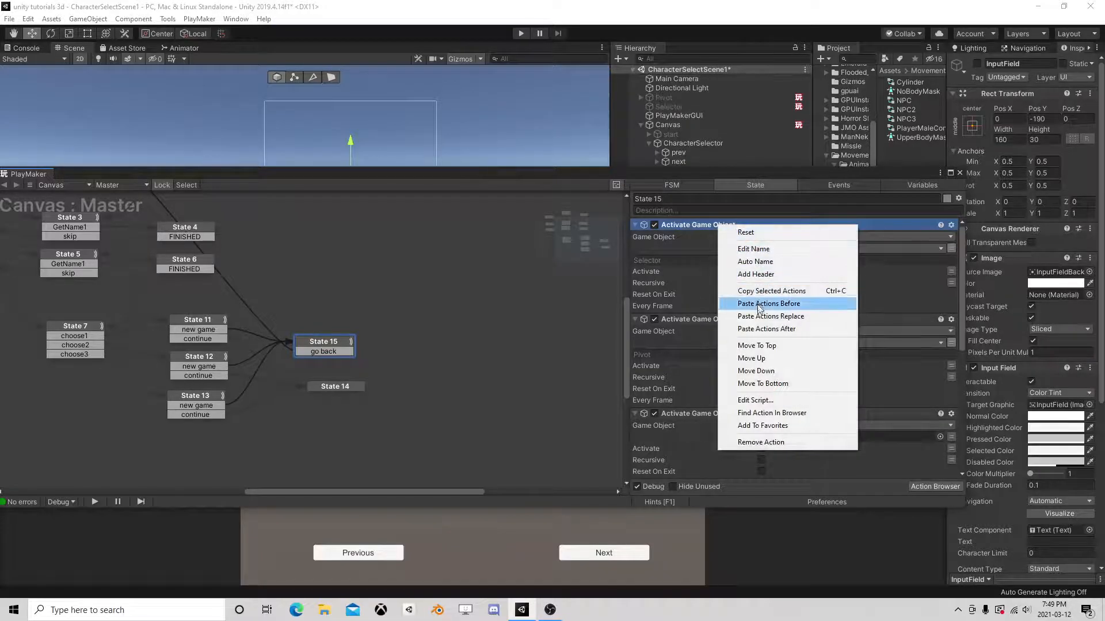
pyautogui.click(777, 303)
pyautogui.click(790, 248)
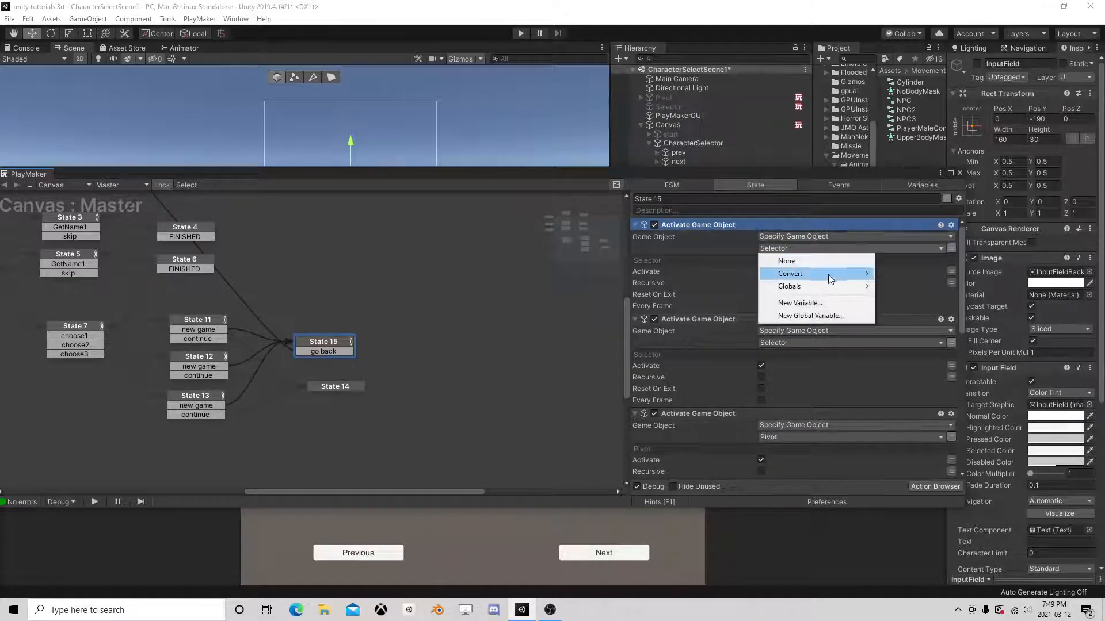
pyautogui.moveTo(832, 275)
pyautogui.click(921, 311)
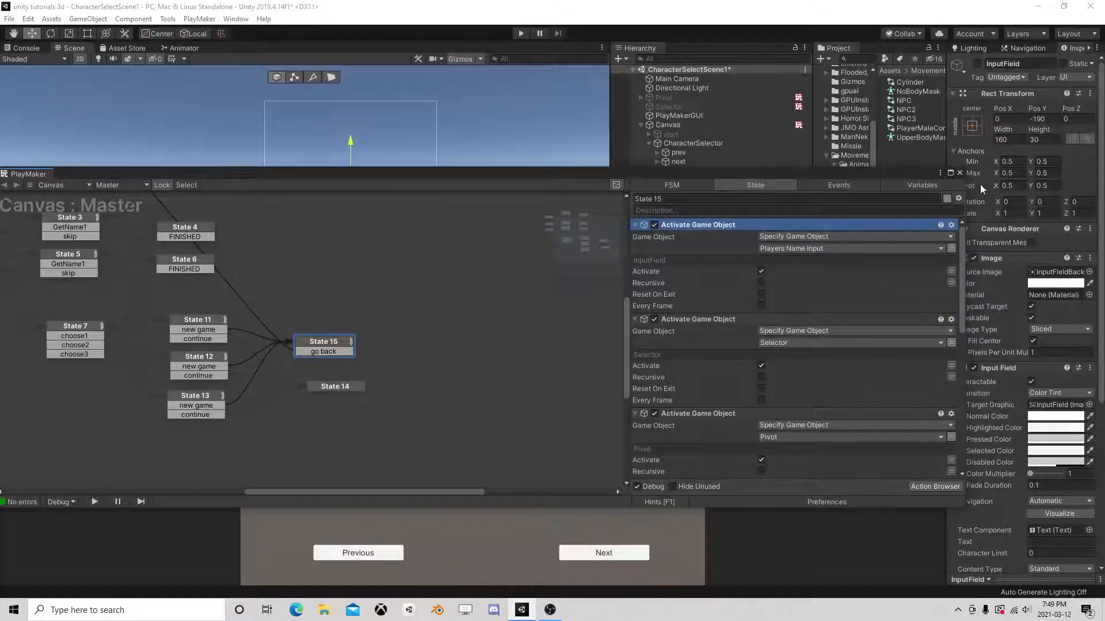
pyautogui.click(960, 172)
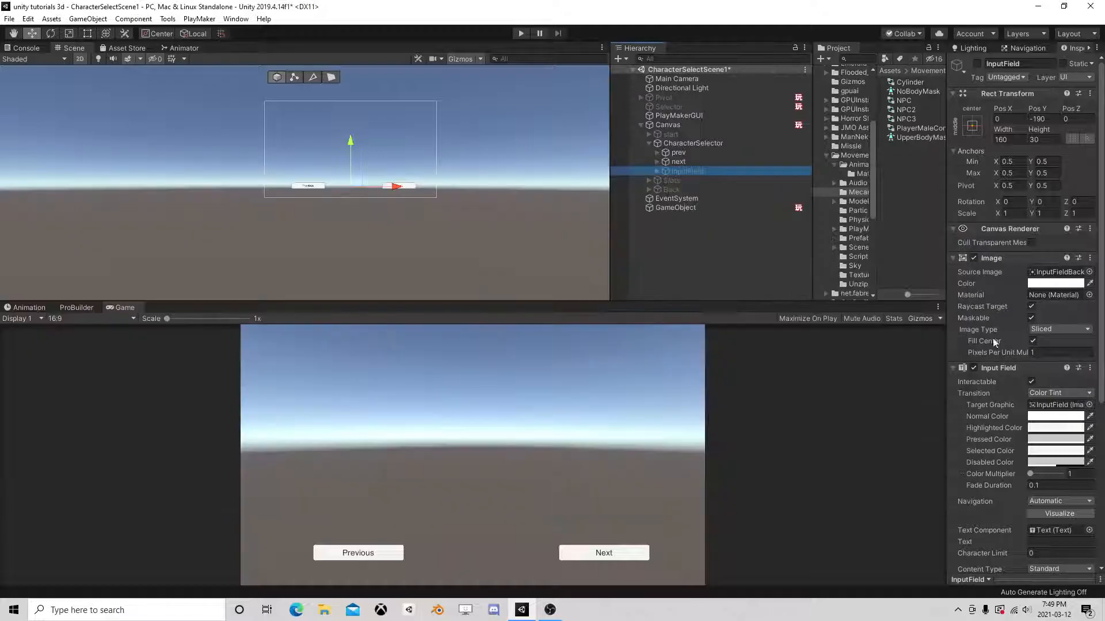
# Step: Add a second PlayMakerFSM component to the Canvas, name it Vars, and open it for editing
pyautogui.click(680, 126)
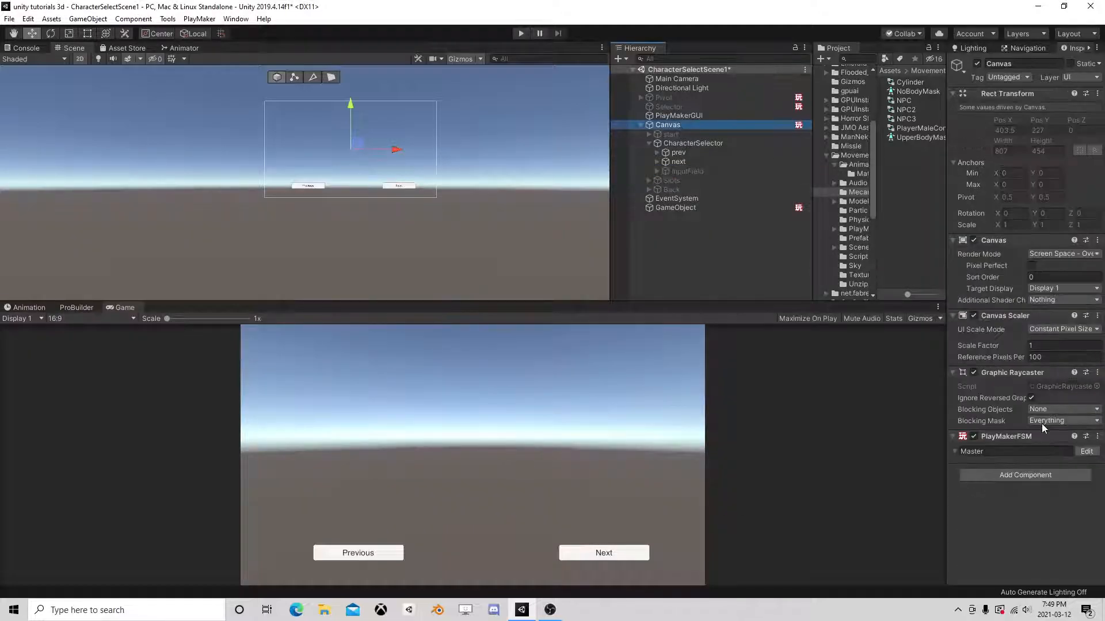
pyautogui.click(1015, 474)
pyautogui.write('but')
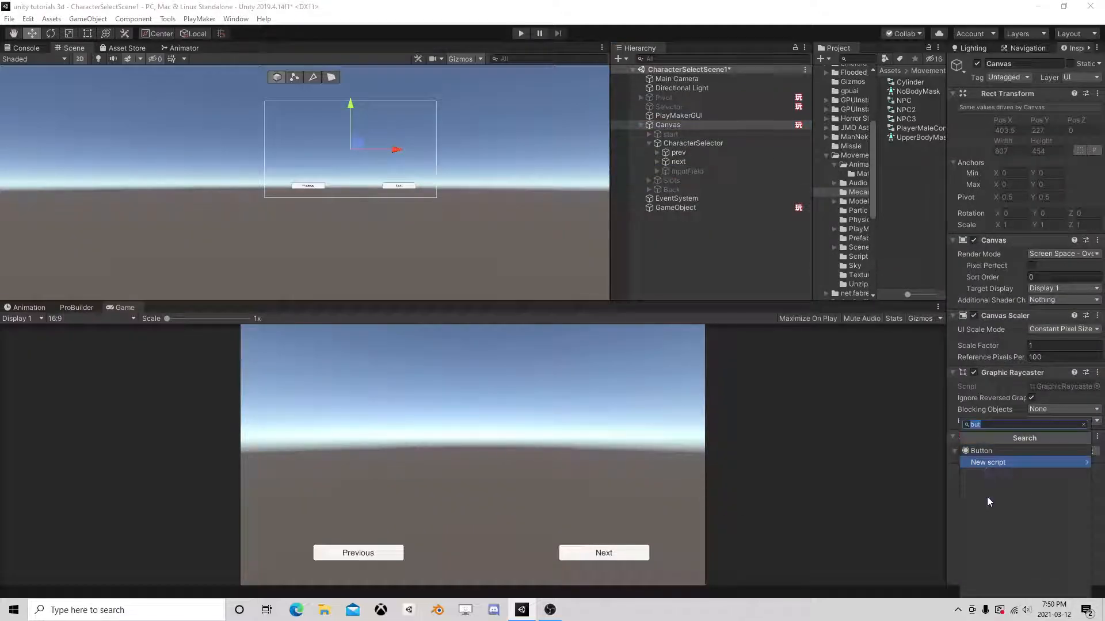
pyautogui.write('fsm')
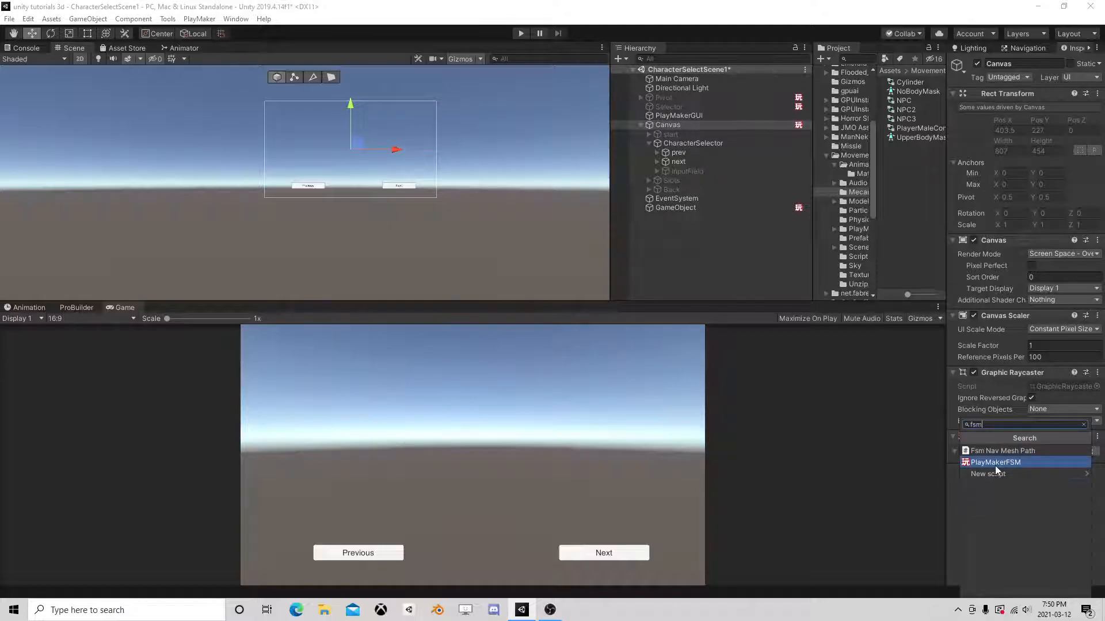
pyautogui.click(1002, 463)
pyautogui.click(1008, 484)
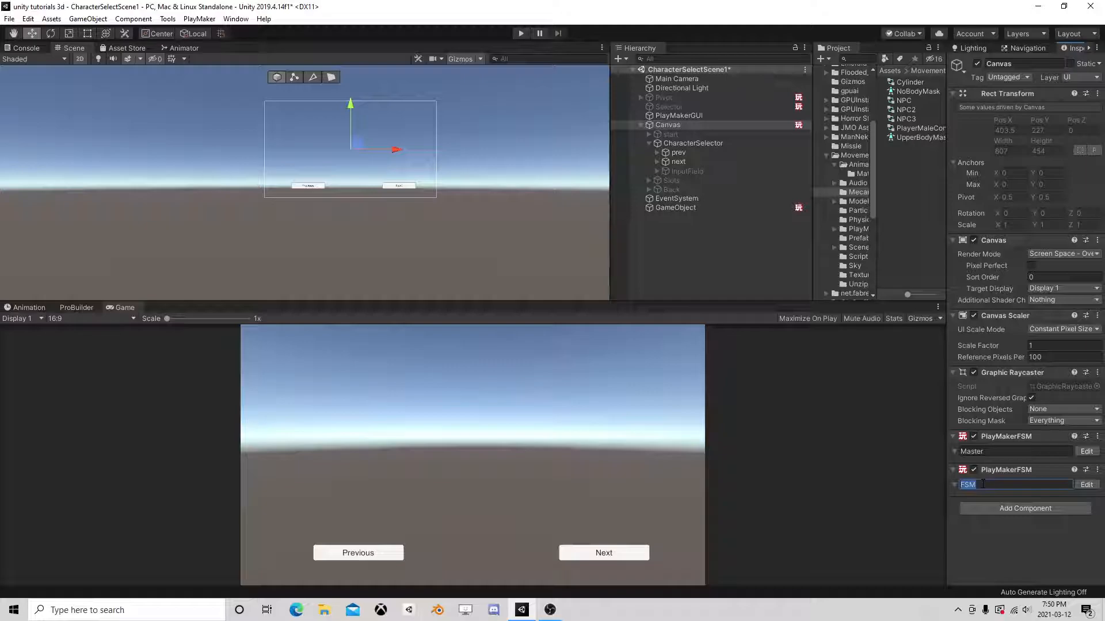
pyautogui.write('Vars')
pyautogui.click(1086, 484)
# Step: Add an event called Name to the Vars FSM and mark it as global
pyautogui.click(813, 184)
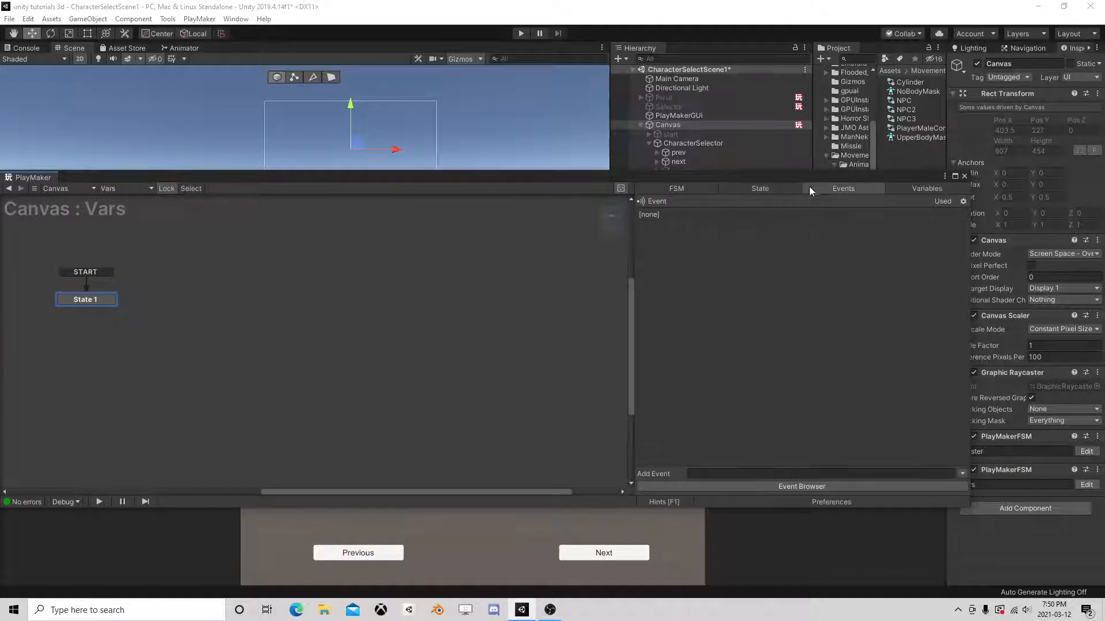
pyautogui.click(756, 474)
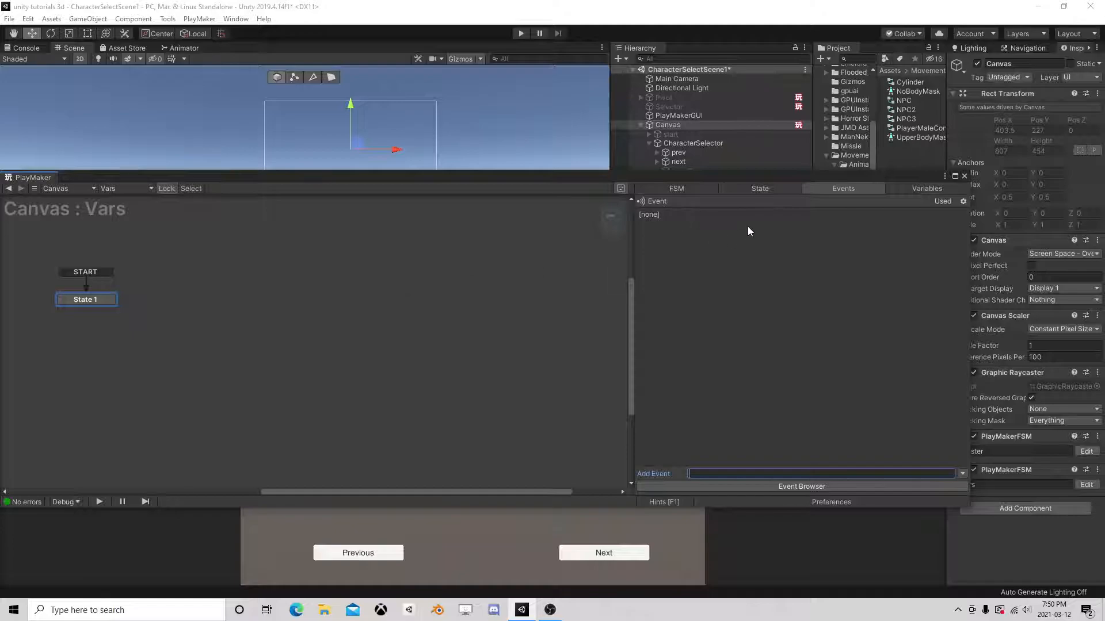
pyautogui.write('Name')
pyautogui.press('Return')
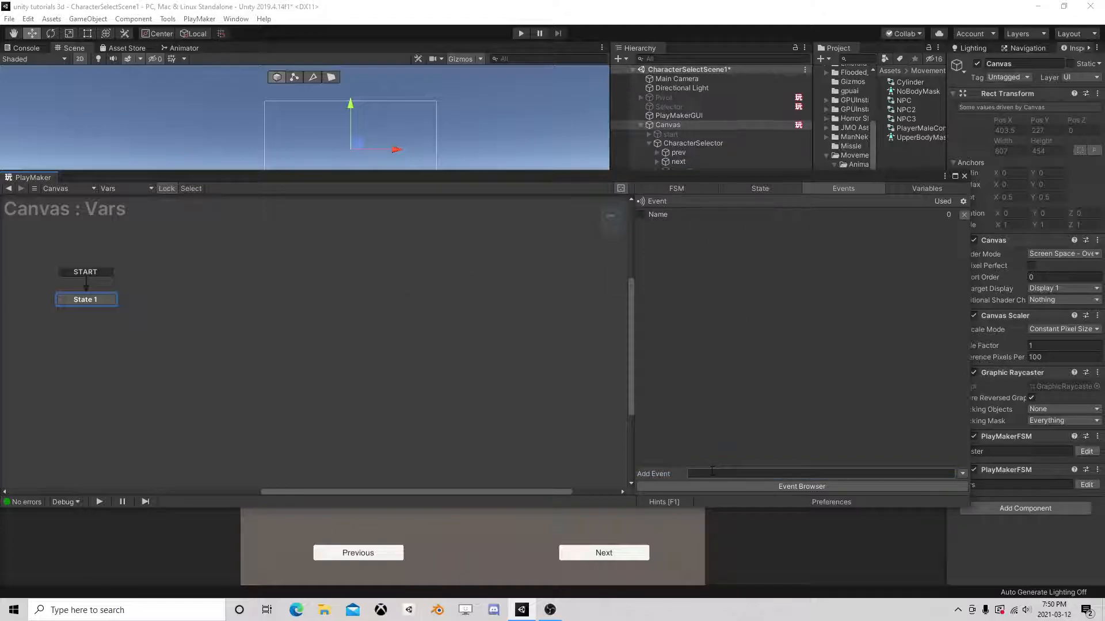
pyautogui.click(641, 215)
# Step: Add a second state to the Vars FSM in the empty graph area beside State 1
pyautogui.rightClick(266, 298)
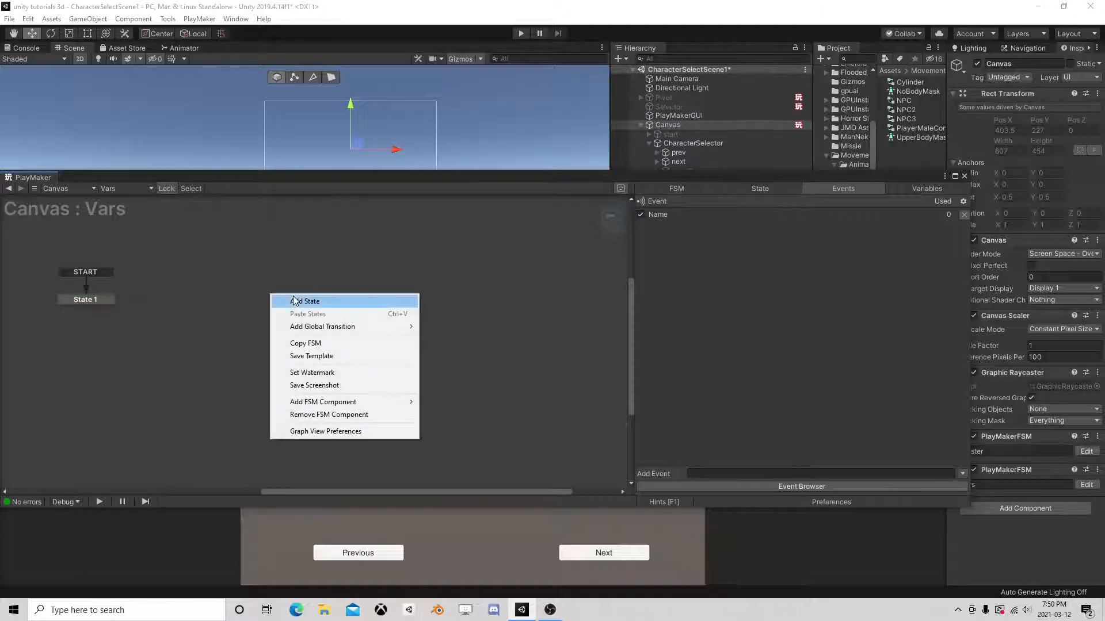
pyautogui.click(287, 300)
pyautogui.rightClick(293, 296)
pyautogui.click(333, 279)
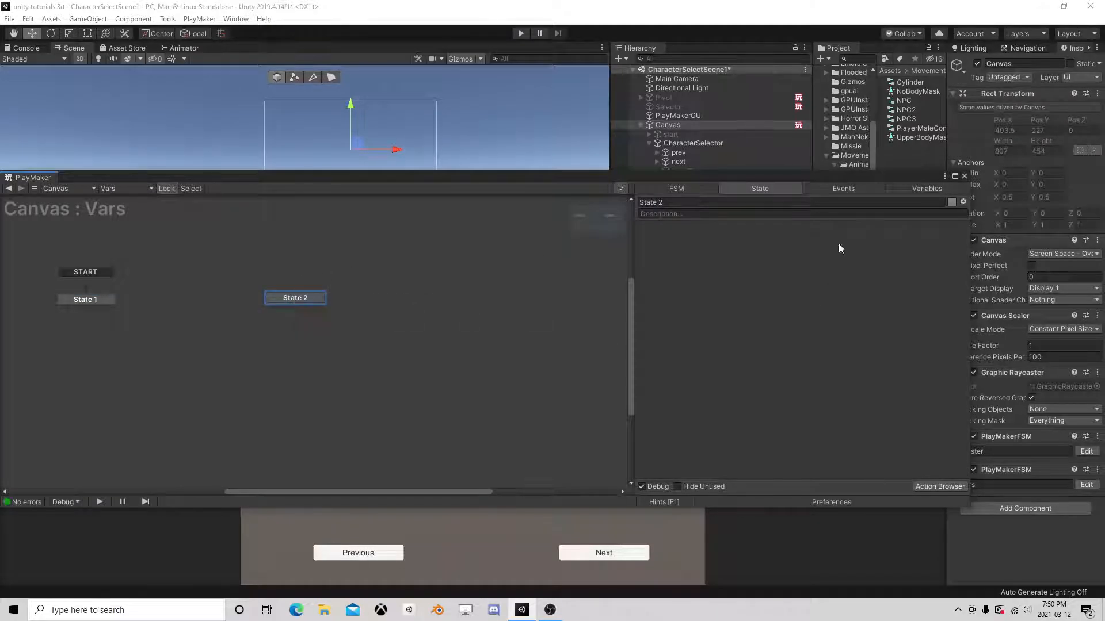
pyautogui.rightClick(304, 298)
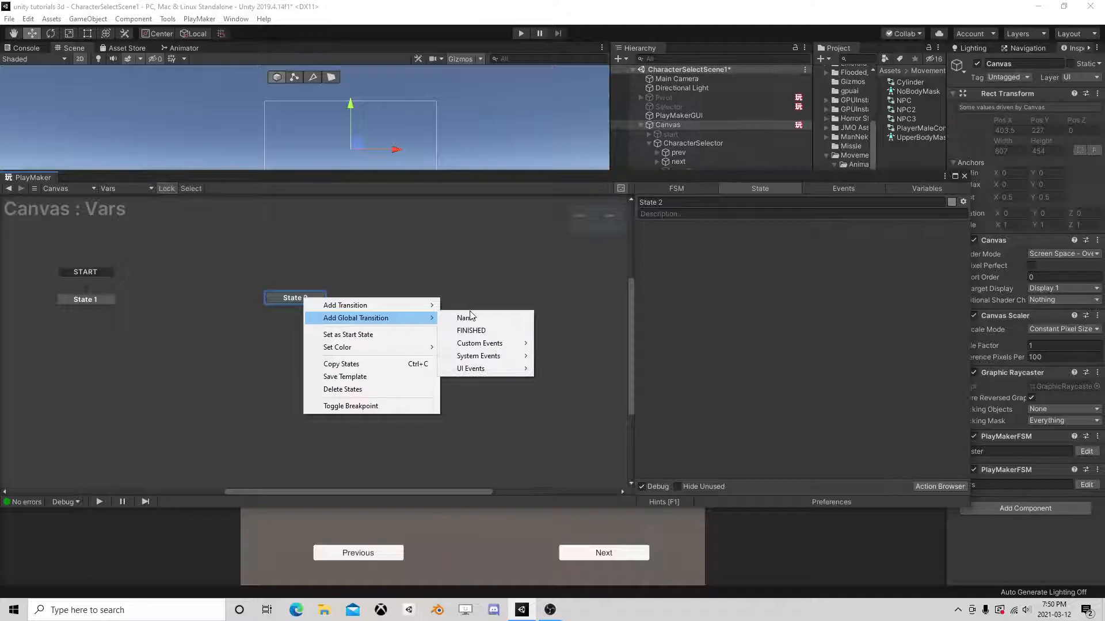
pyautogui.click(346, 296)
# Step: Add the UI Input Field Get Text action to State 2 of the Vars FSM
pyautogui.click(920, 485)
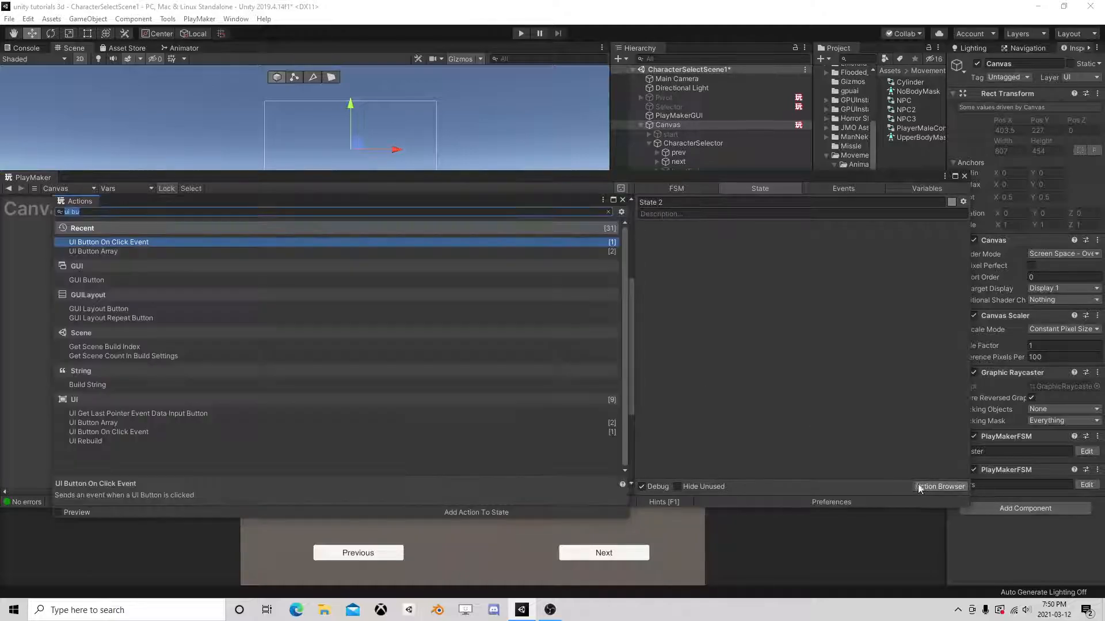
pyautogui.write('input')
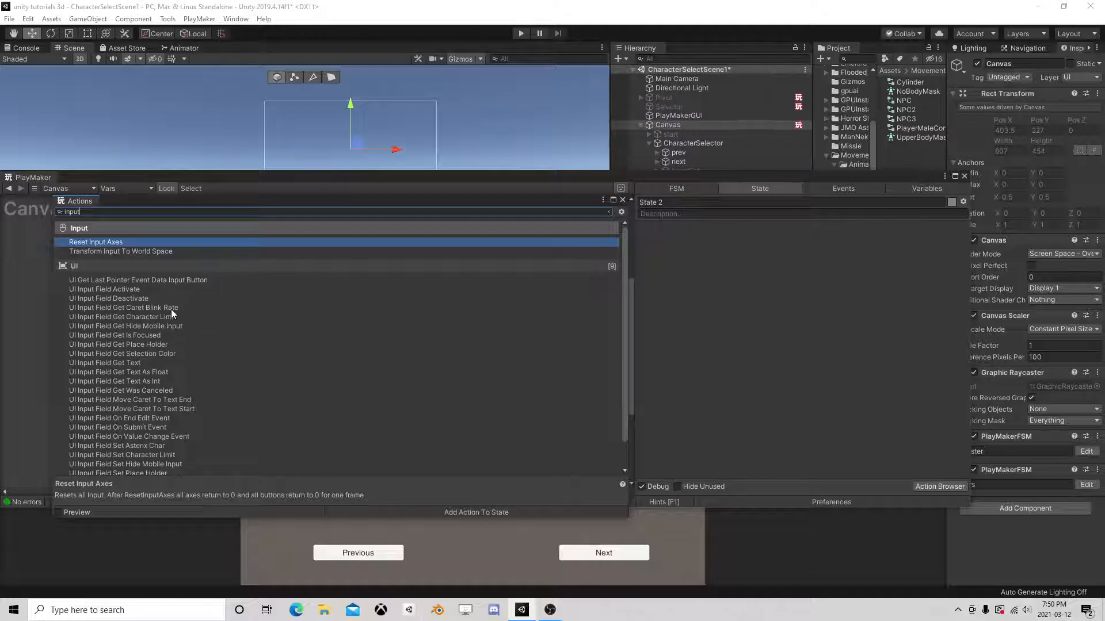
pyautogui.click(123, 362)
pyautogui.scroll(-1, 183, 361)
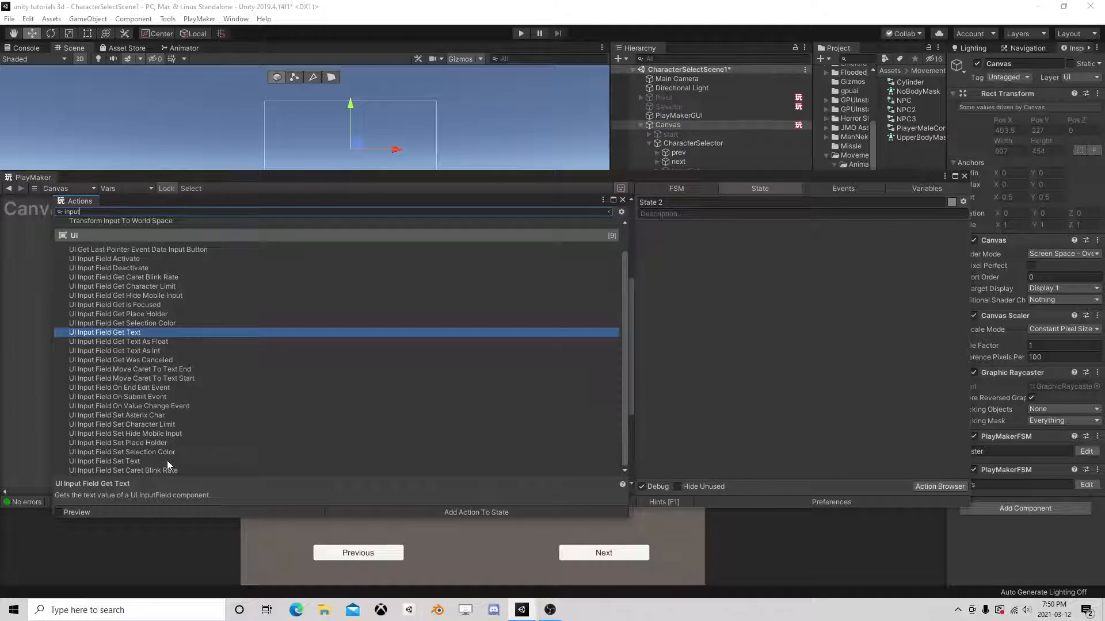
pyautogui.doubleClick(145, 334)
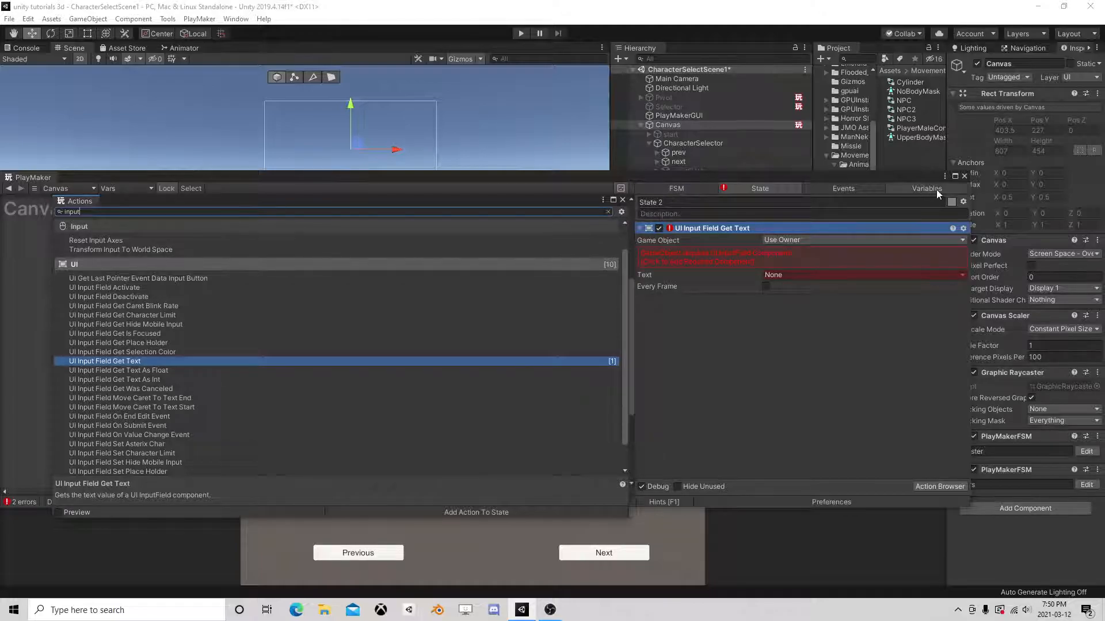
# Step: Make the UI Input Field Get Text action use the specified InputField object from under CharacterSelector
pyautogui.click(796, 240)
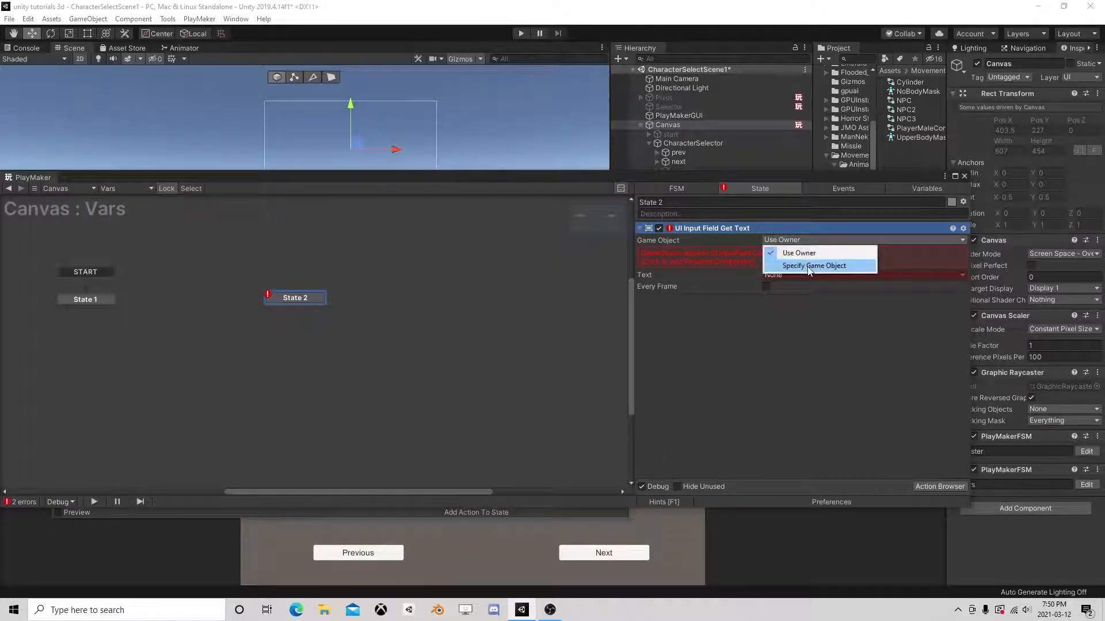
pyautogui.click(807, 265)
pyautogui.moveTo(898, 178); pyautogui.dragTo(514, 118)
pyautogui.click(686, 172)
pyautogui.moveTo(688, 179); pyautogui.dragTo(454, 193)
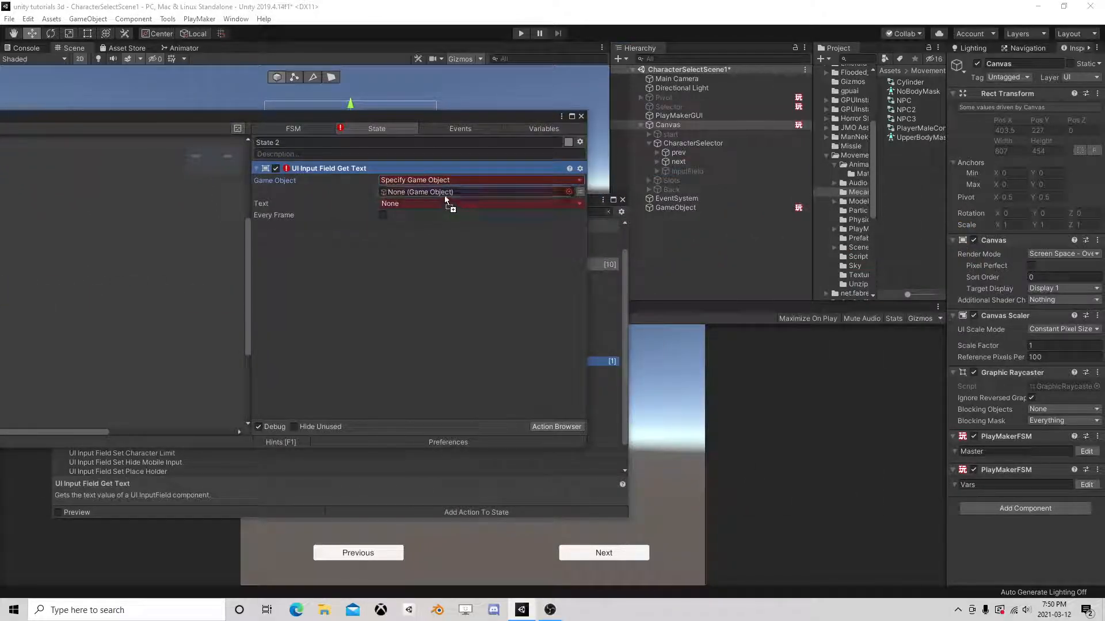
# Step: Store the action's text in a new variable called Name
pyautogui.click(422, 203)
pyautogui.click(442, 233)
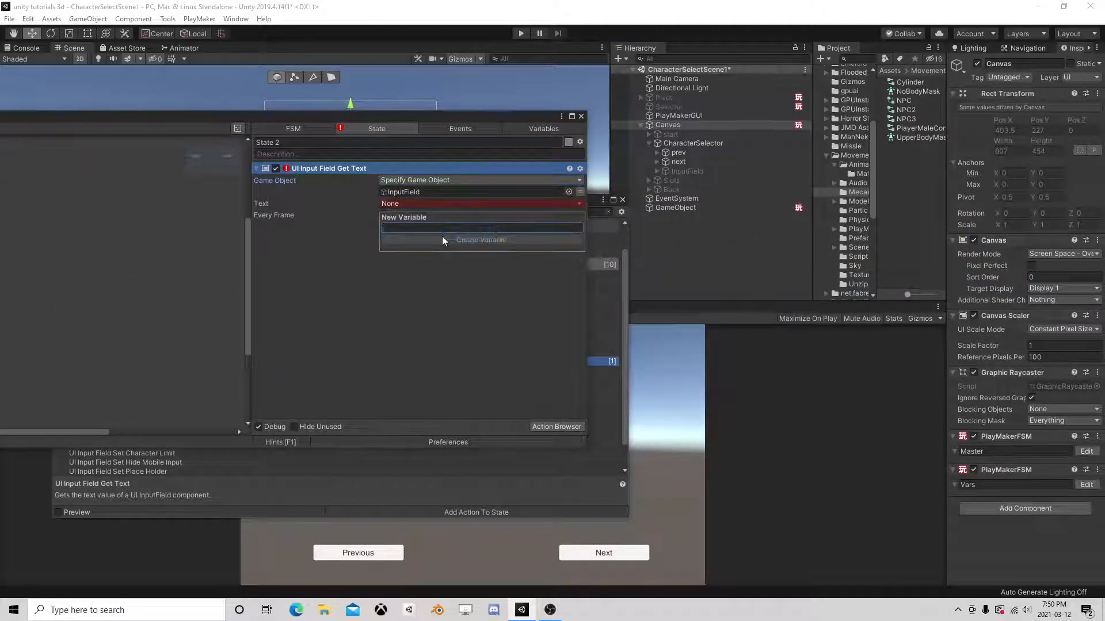
pyautogui.write('Name')
pyautogui.click(442, 238)
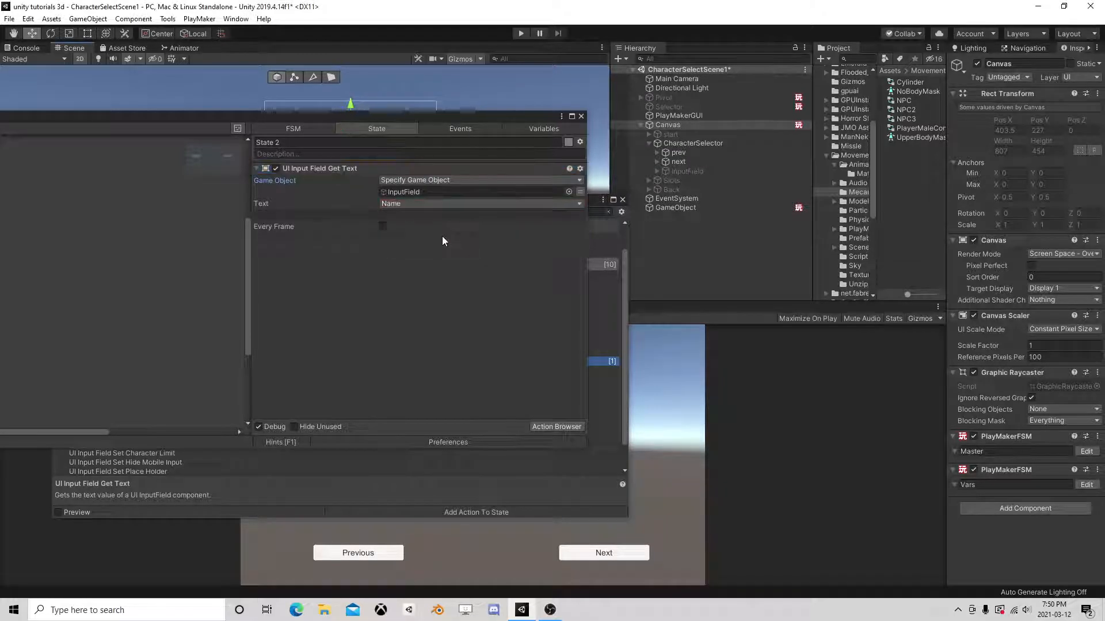
# Step: Add an On Value Changed entry to InputField that calls PlayMakerFSM SendEvent on the Canvas with the value Name
pyautogui.click(687, 172)
pyautogui.scroll(-8, 955, 421)
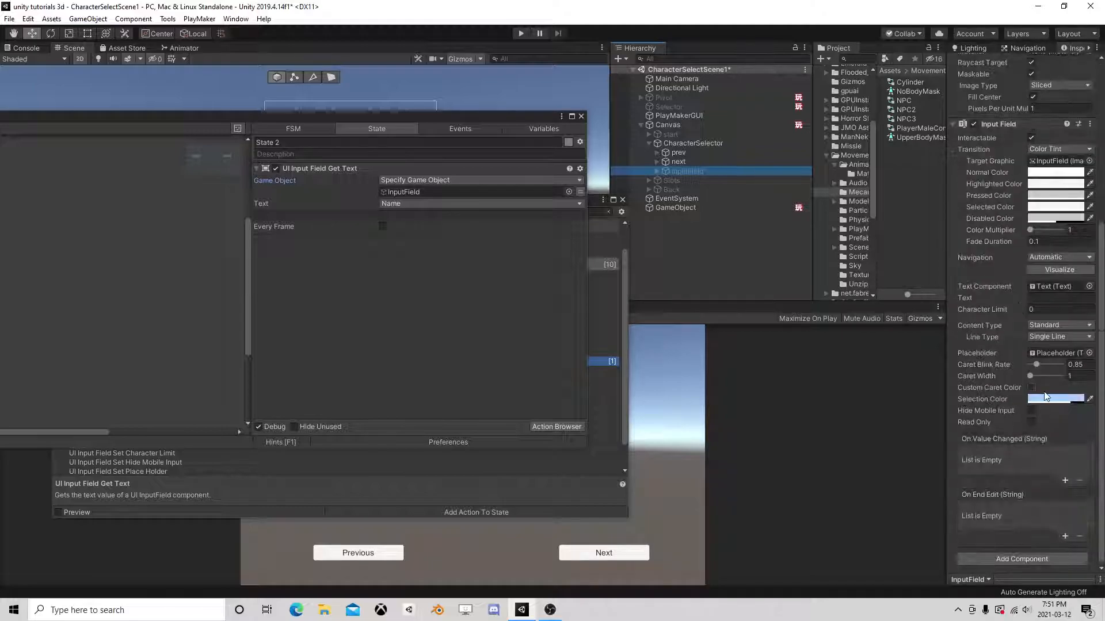
pyautogui.click(1065, 480)
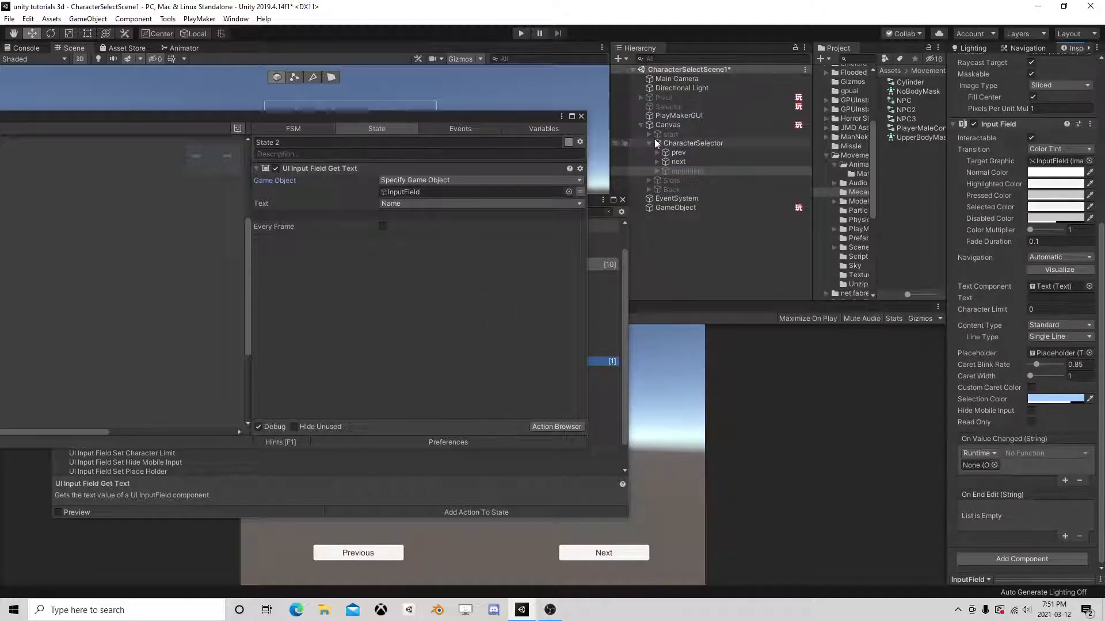
pyautogui.moveTo(662, 126); pyautogui.dragTo(980, 468)
pyautogui.click(1036, 454)
pyautogui.moveTo(1044, 547)
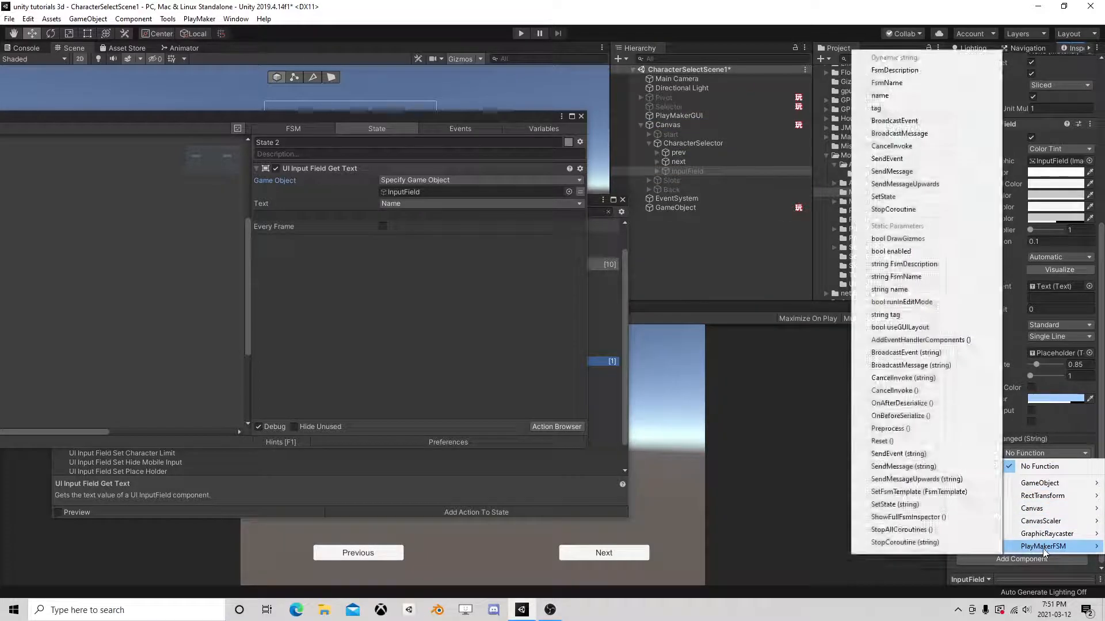
pyautogui.click(898, 453)
pyautogui.click(1026, 465)
pyautogui.write('Name')
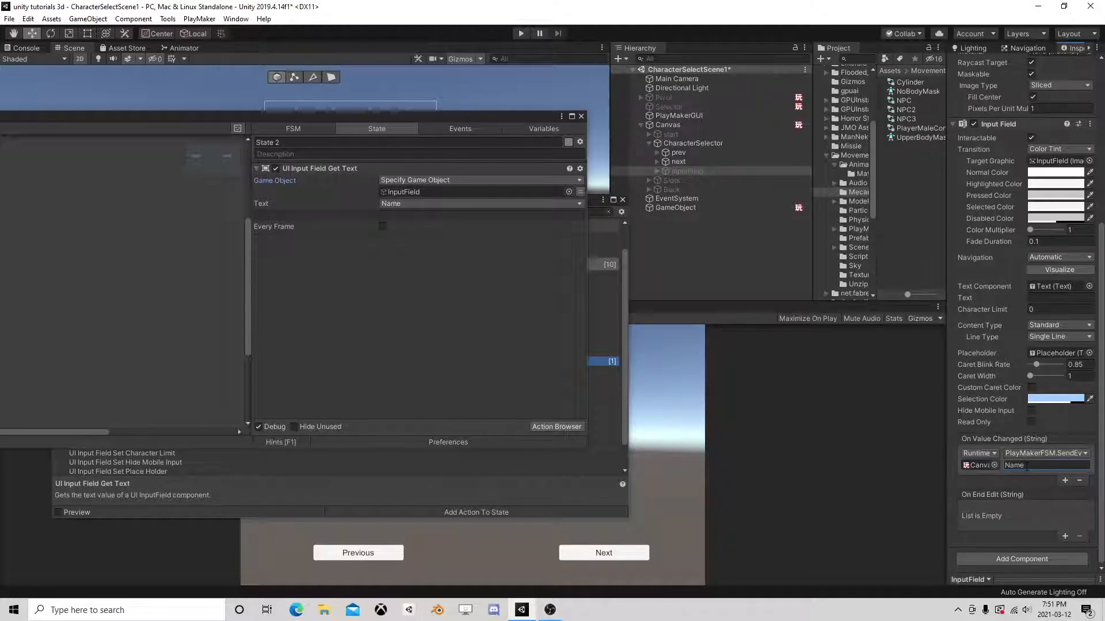
# Step: Add a global transition to State 2 using the Name event
pyautogui.moveTo(316, 118); pyautogui.dragTo(626, 114)
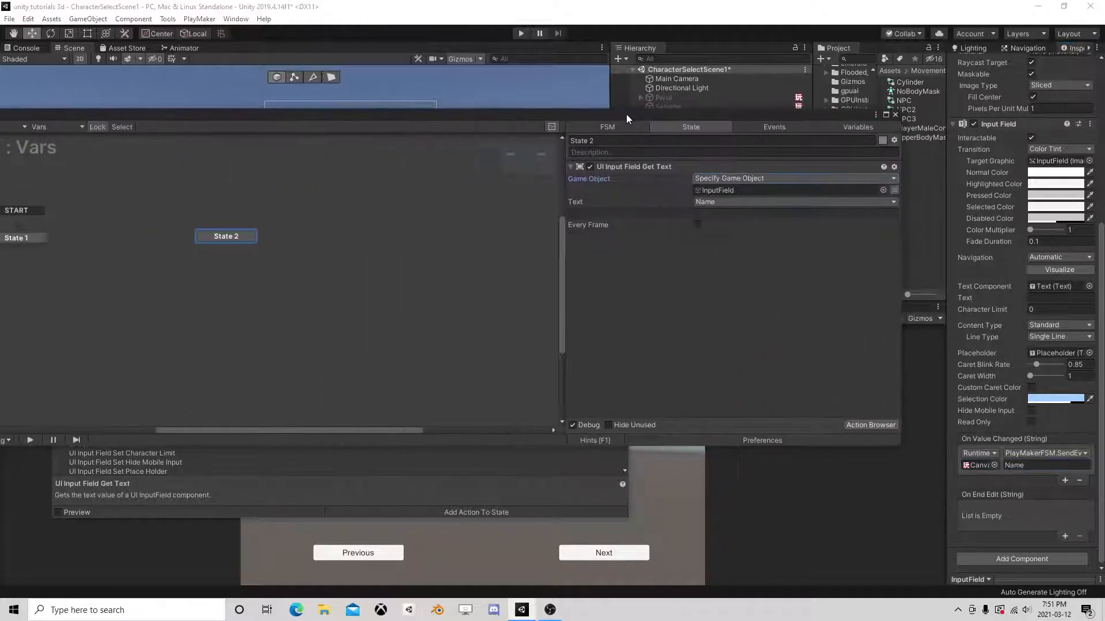
pyautogui.rightClick(233, 236)
pyautogui.moveTo(274, 259)
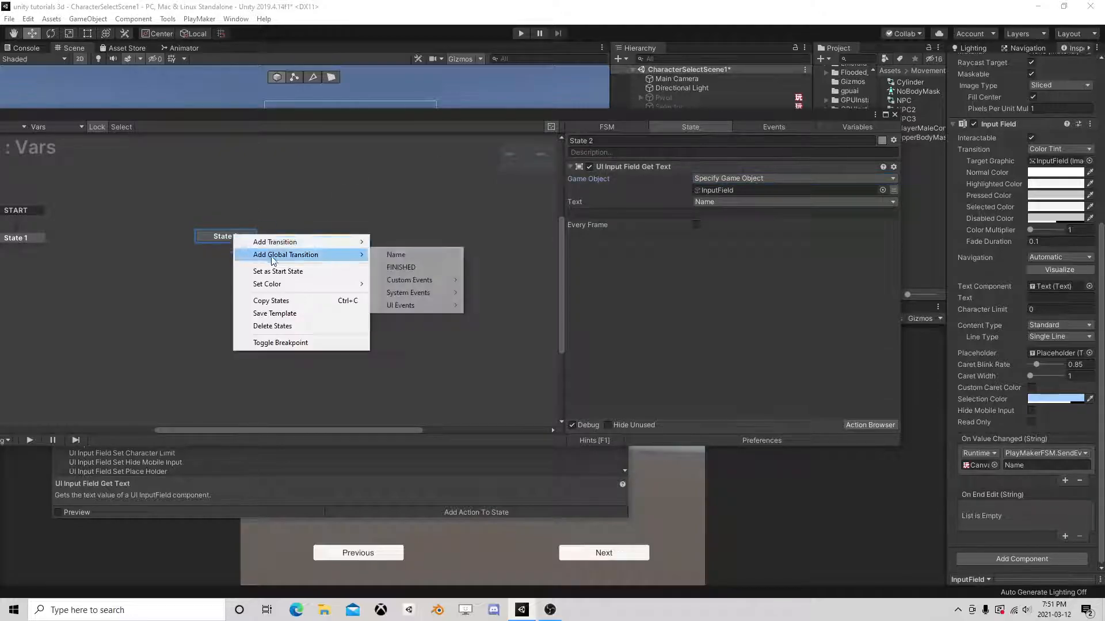
pyautogui.click(395, 255)
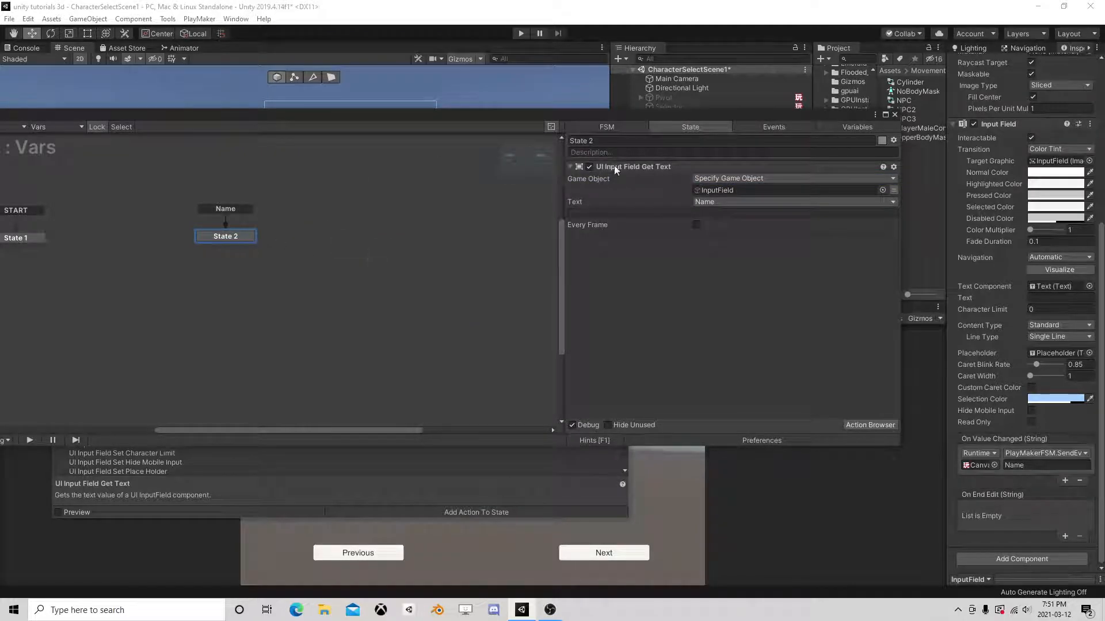
# Step: Run the scene and enter a sample player name in the game's text field
pyautogui.click(519, 33)
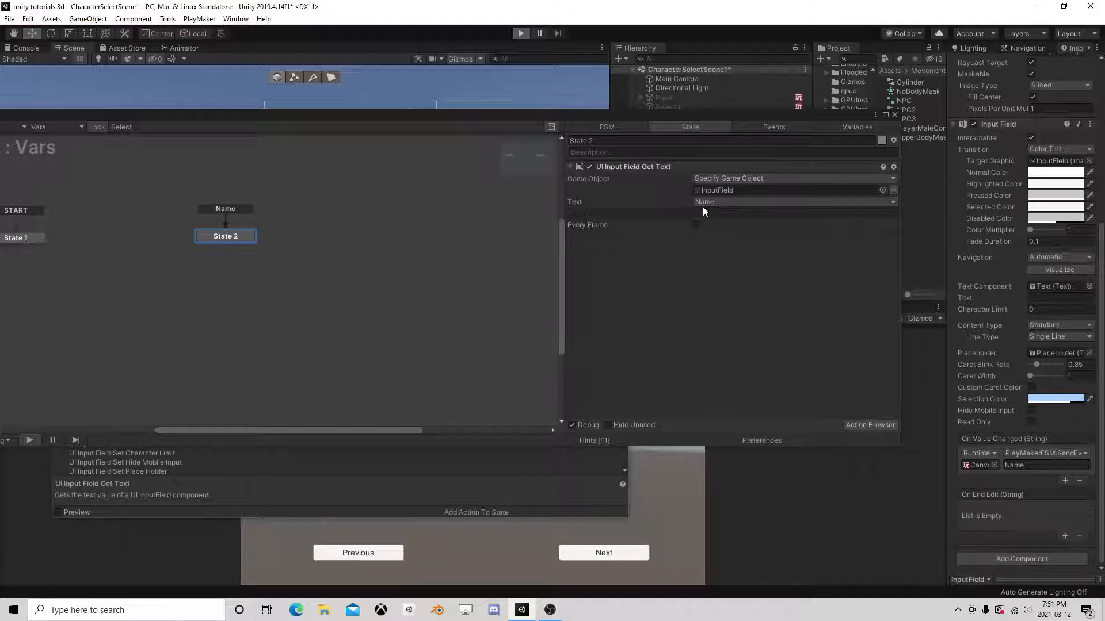
pyautogui.click(894, 114)
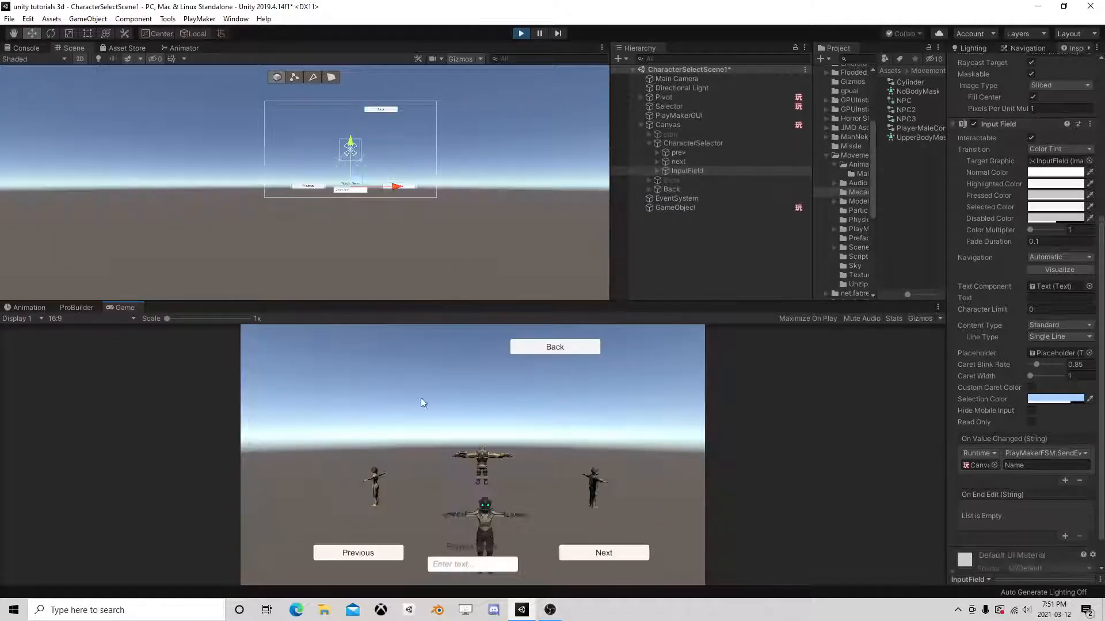
pyautogui.click(453, 566)
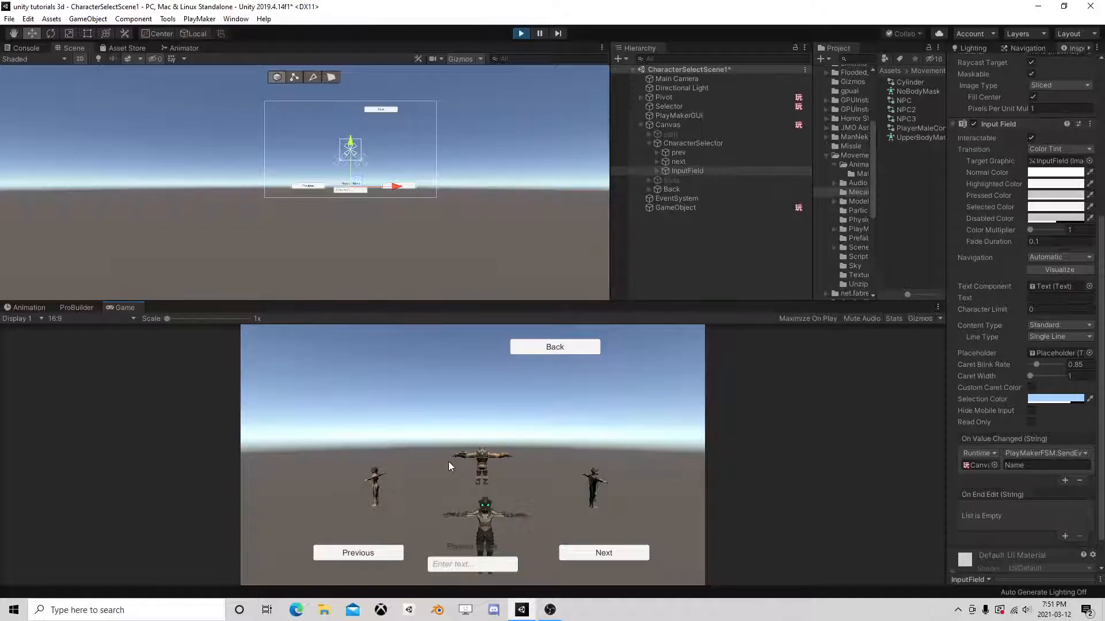
pyautogui.write('Brokn')
# Step: Check the Canvas's Vars FSM and its State 2 action while the scene is running
pyautogui.click(697, 124)
pyautogui.click(1086, 498)
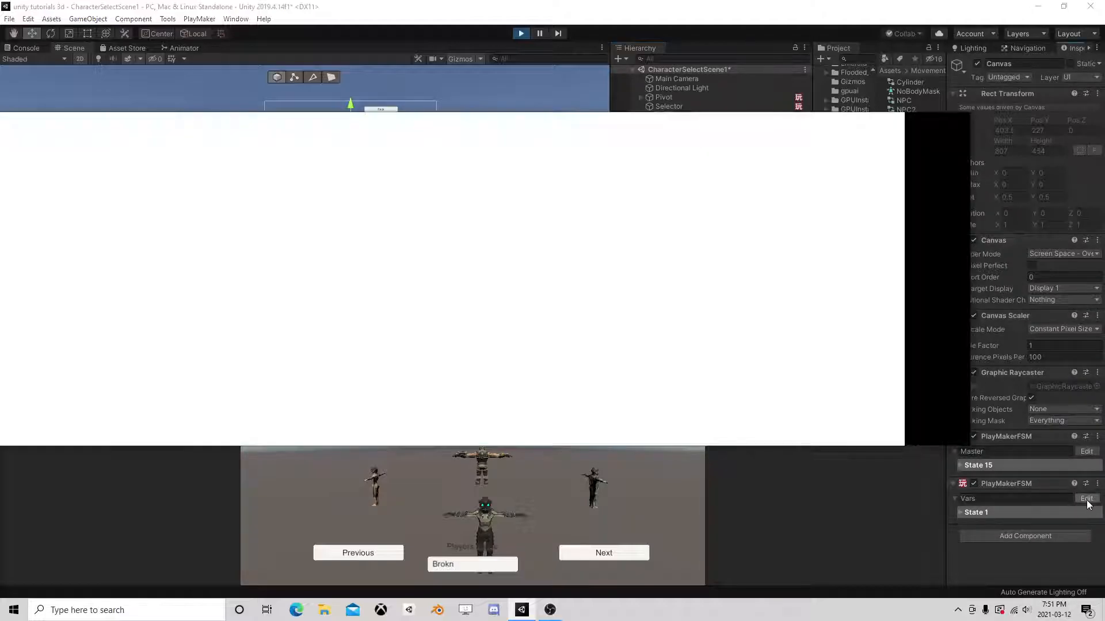
pyautogui.click(306, 240)
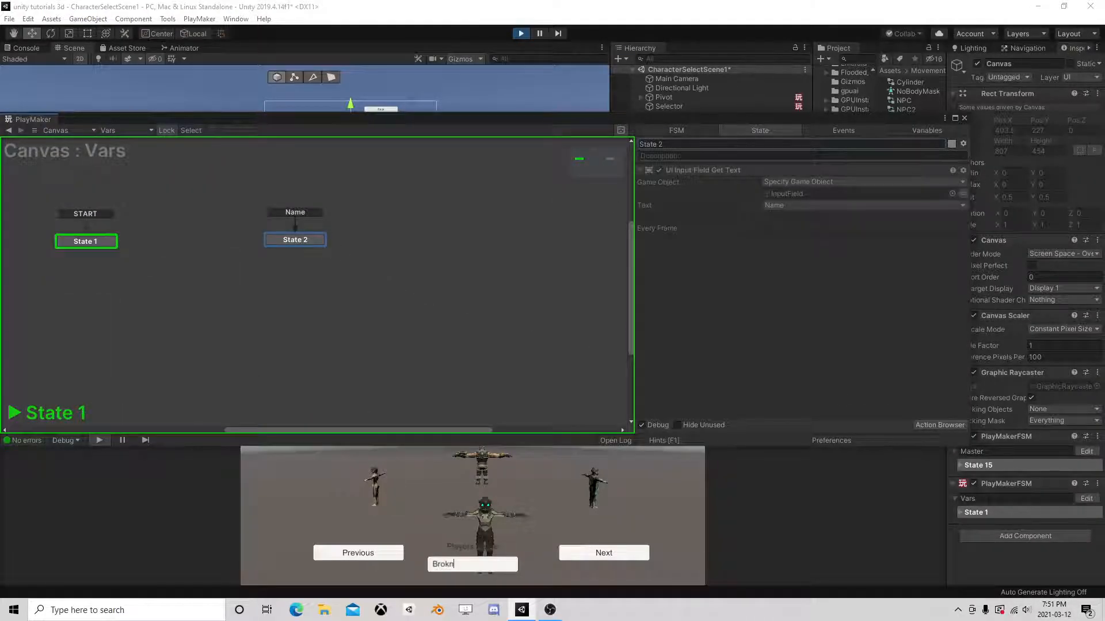
pyautogui.click(965, 116)
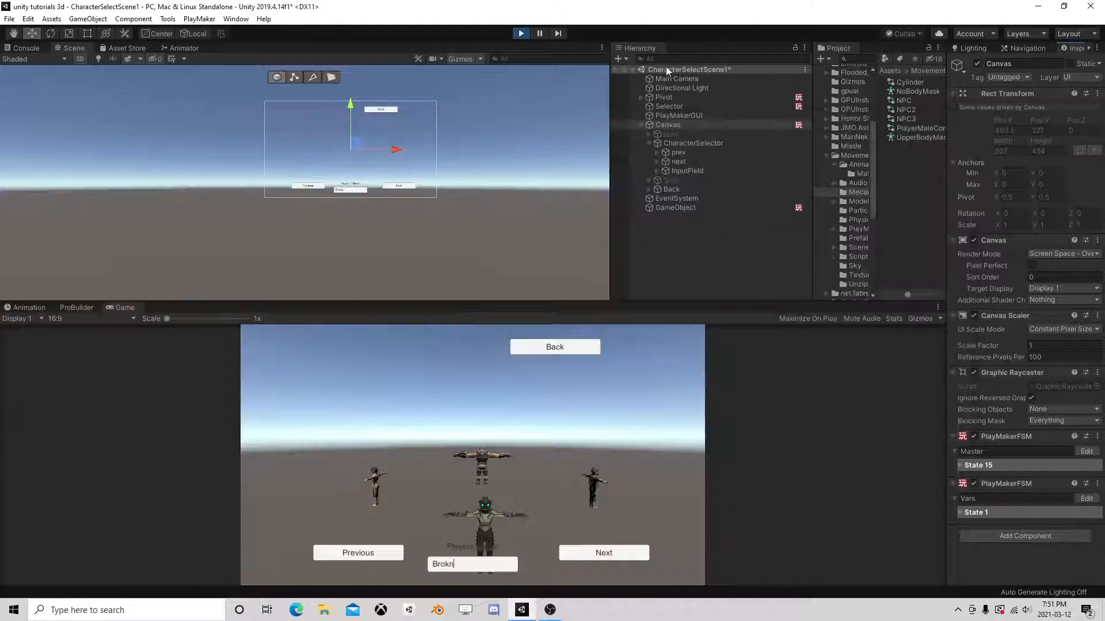
# Step: Stop the scene and move the Vars FSM component above the Master FSM on the Canvas
pyautogui.hotkey('ctrl', 'p')
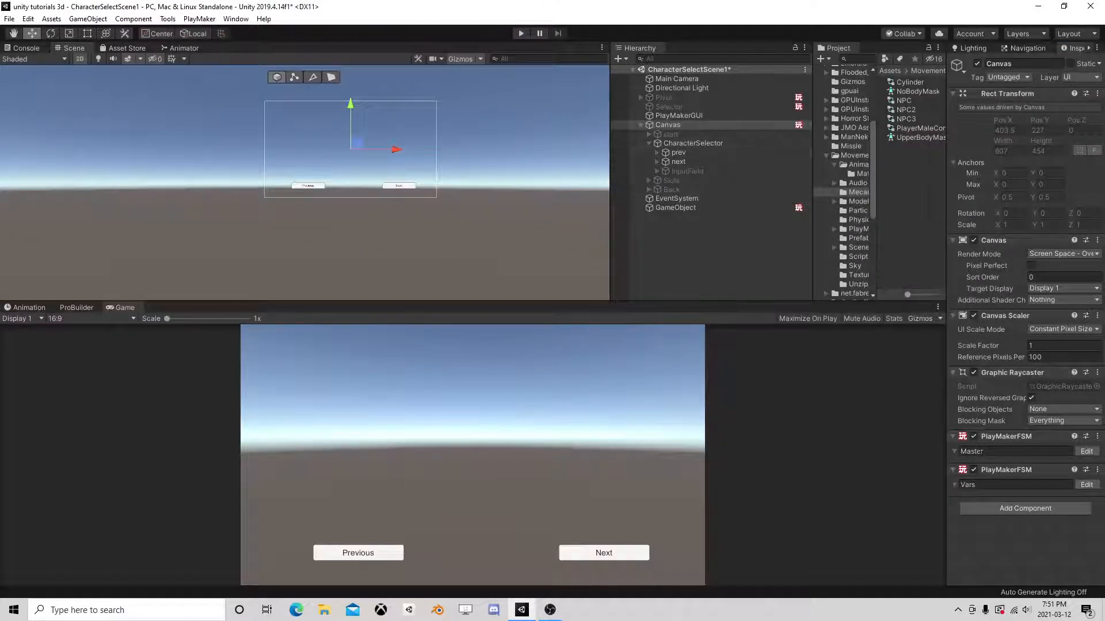
pyautogui.rightClick(1007, 471)
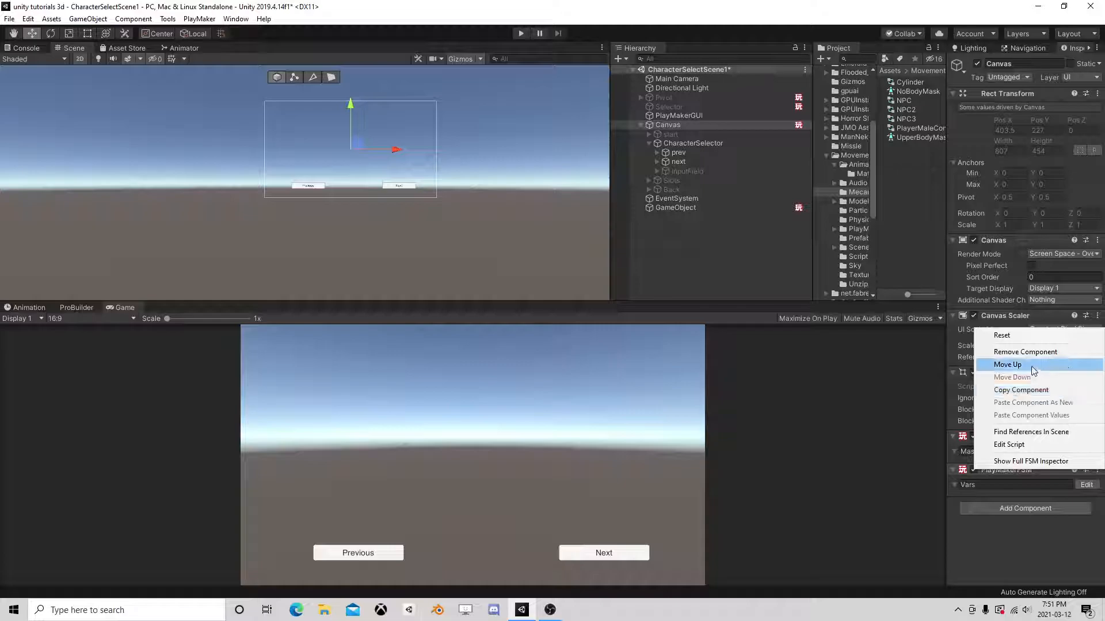
pyautogui.click(1008, 365)
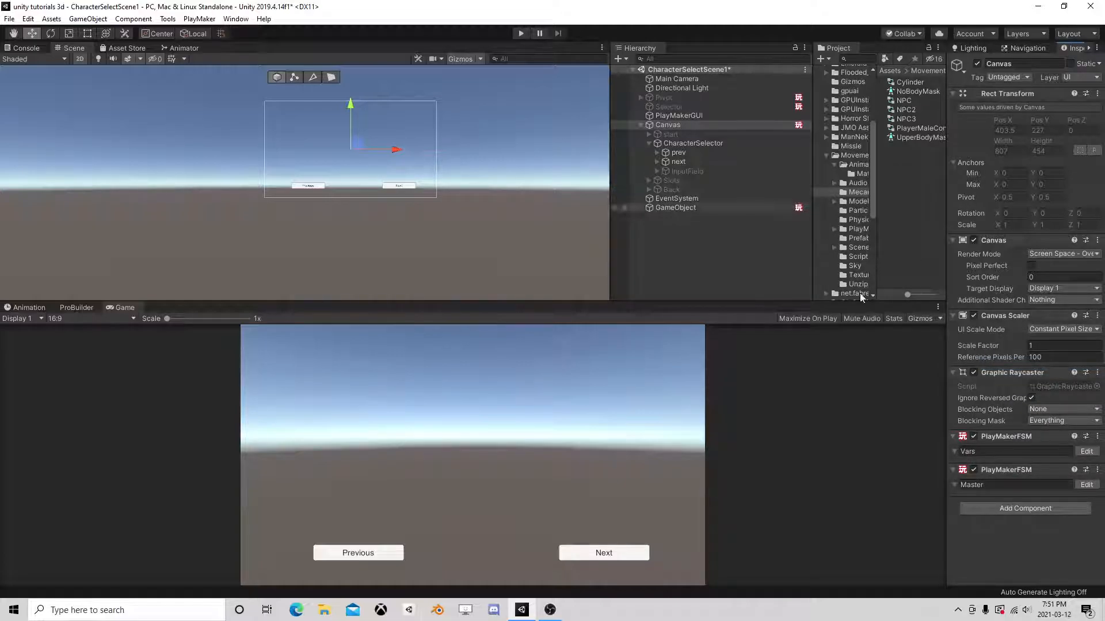
# Step: Review InputField's On Value Changed entry, then test the scene with the name gfdfgd and check State 2 of the Canvas's Vars FSM
pyautogui.click(685, 171)
pyautogui.scroll(-5, 1020, 382)
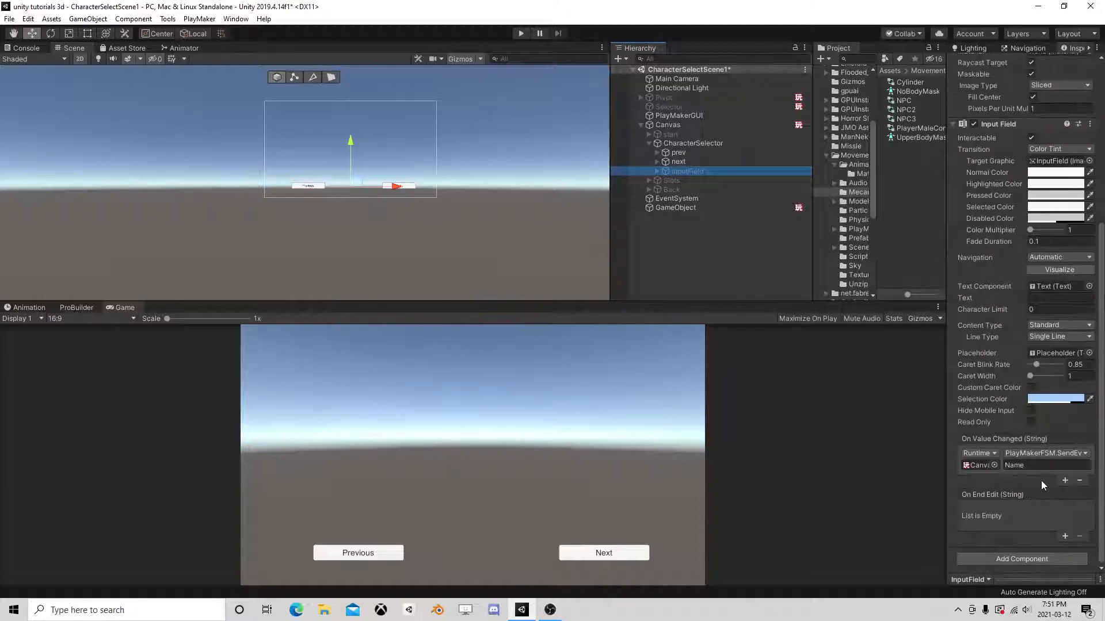
pyautogui.click(668, 124)
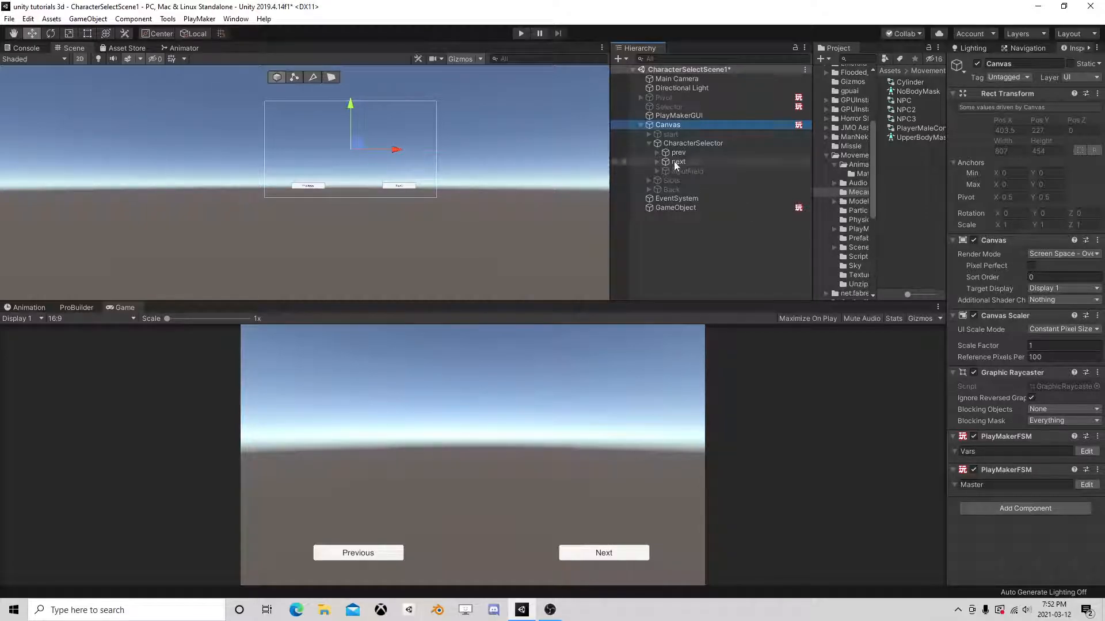
pyautogui.click(523, 34)
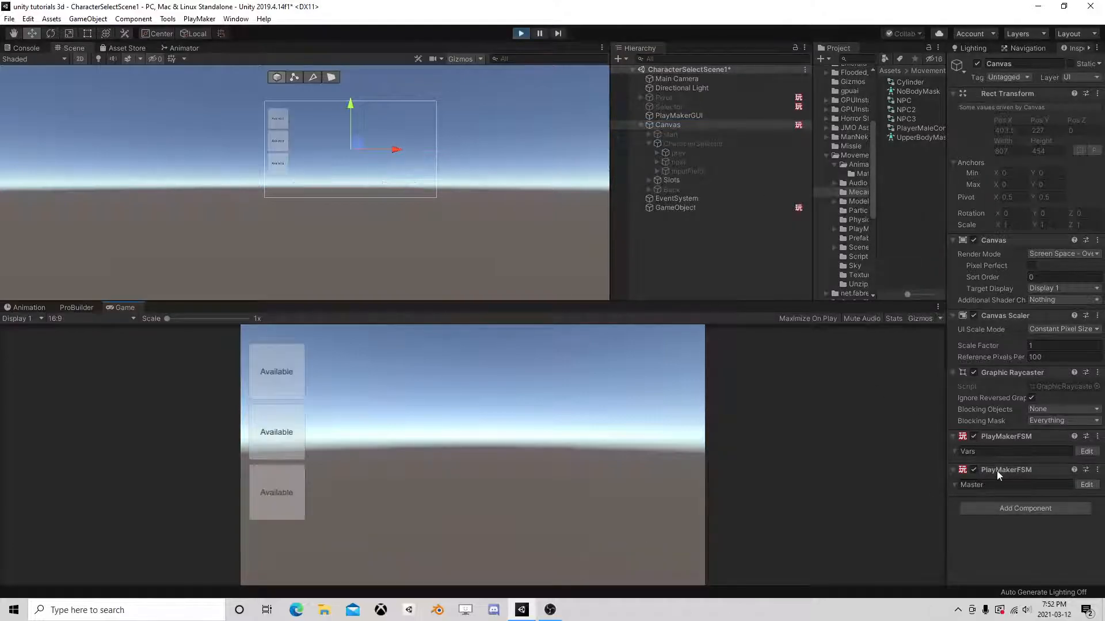
pyautogui.click(283, 374)
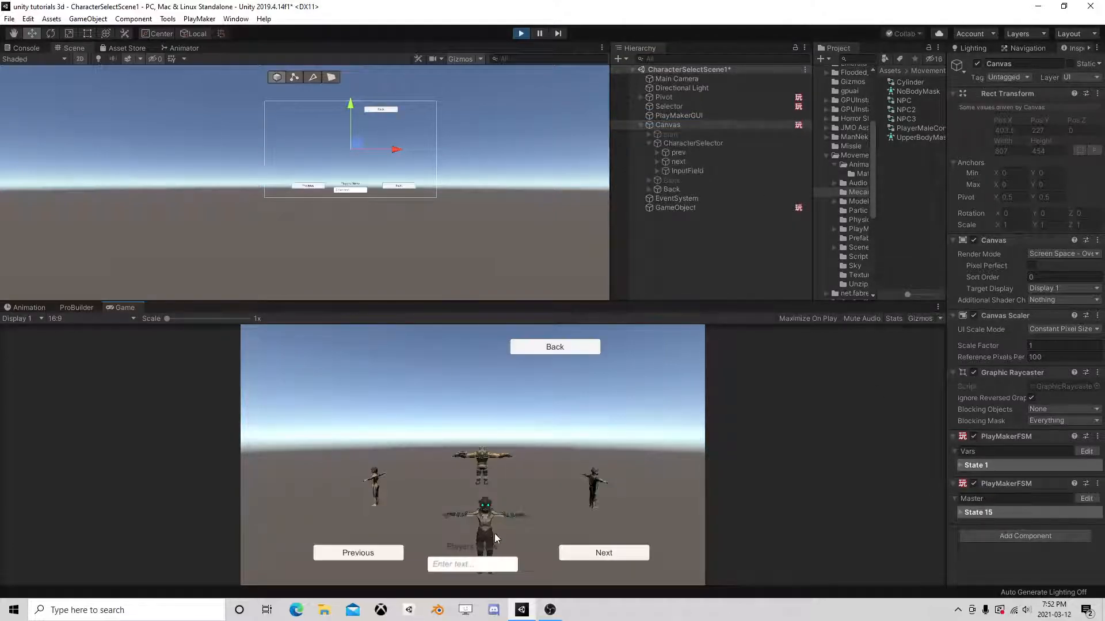
pyautogui.write('gfdfgd')
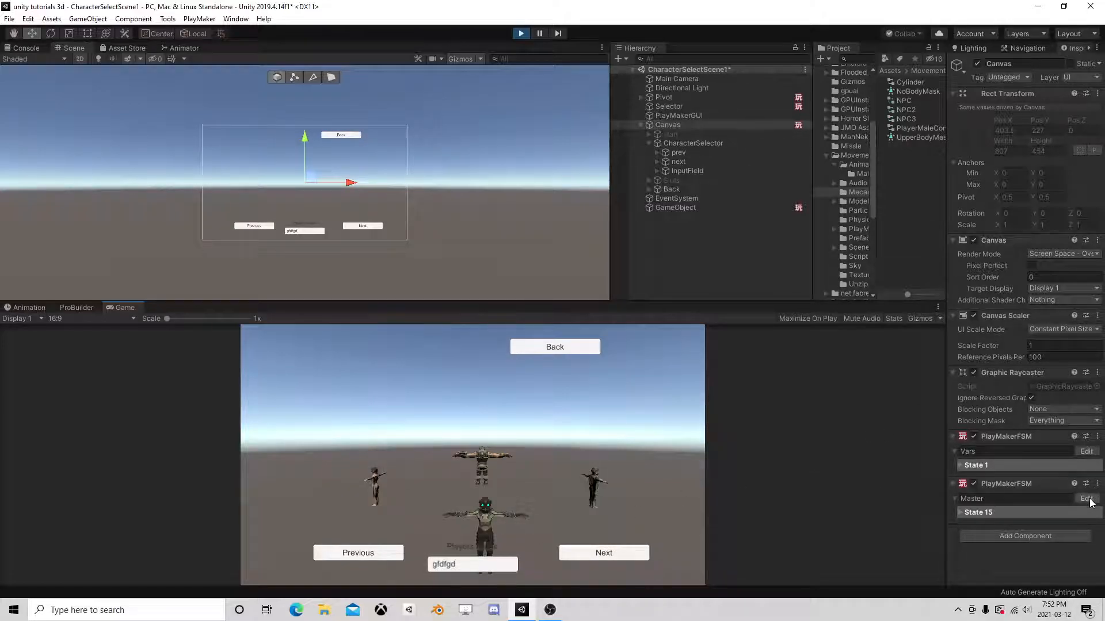
pyautogui.click(1089, 452)
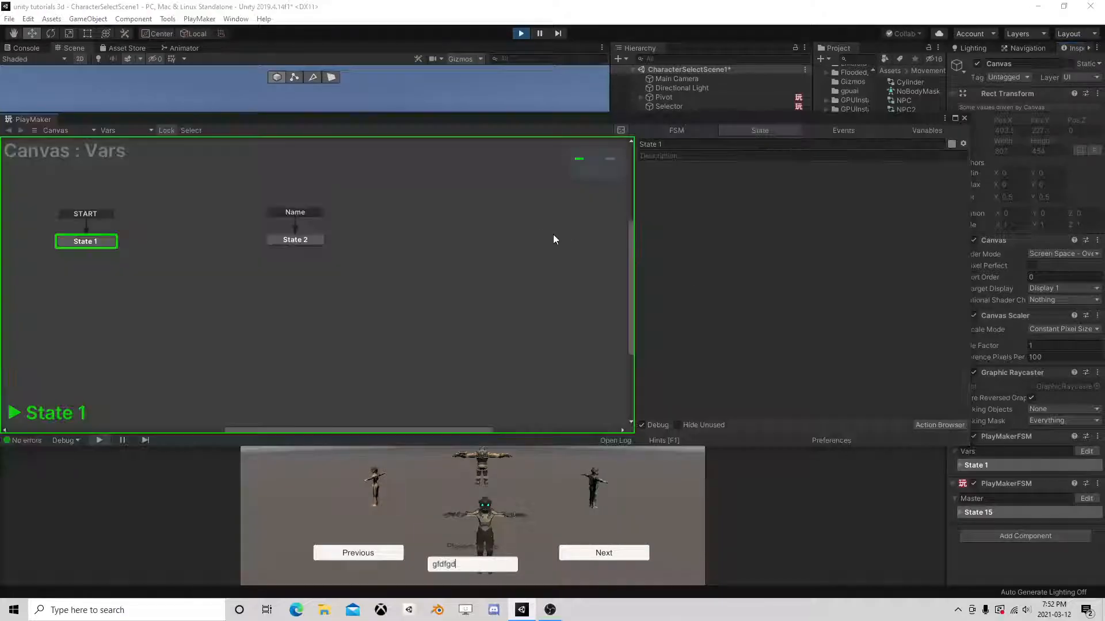
pyautogui.click(295, 239)
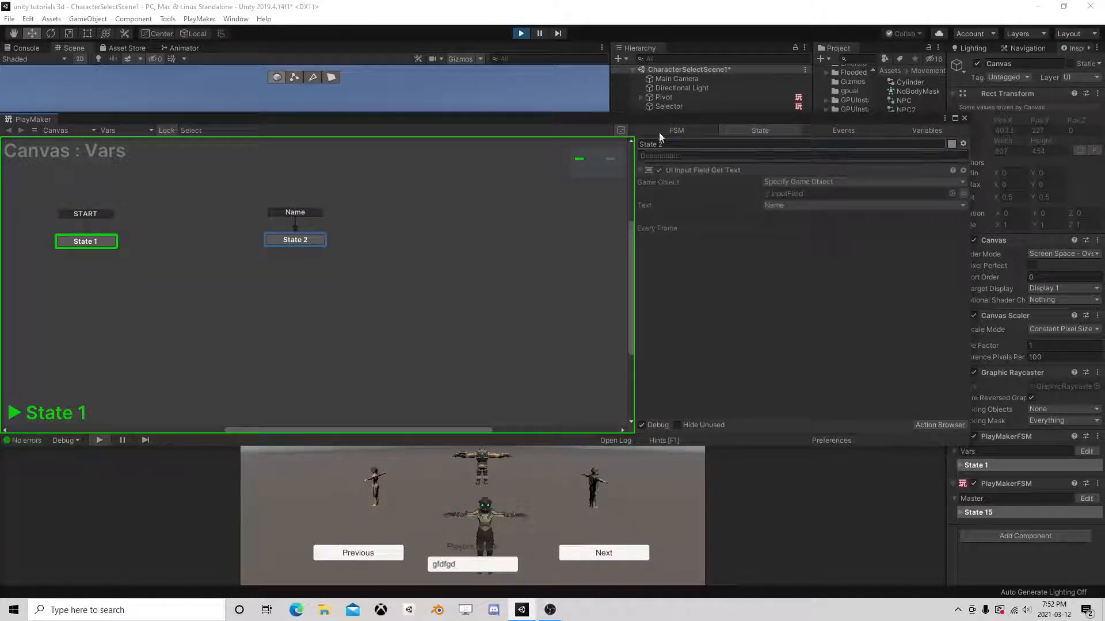
pyautogui.click(520, 34)
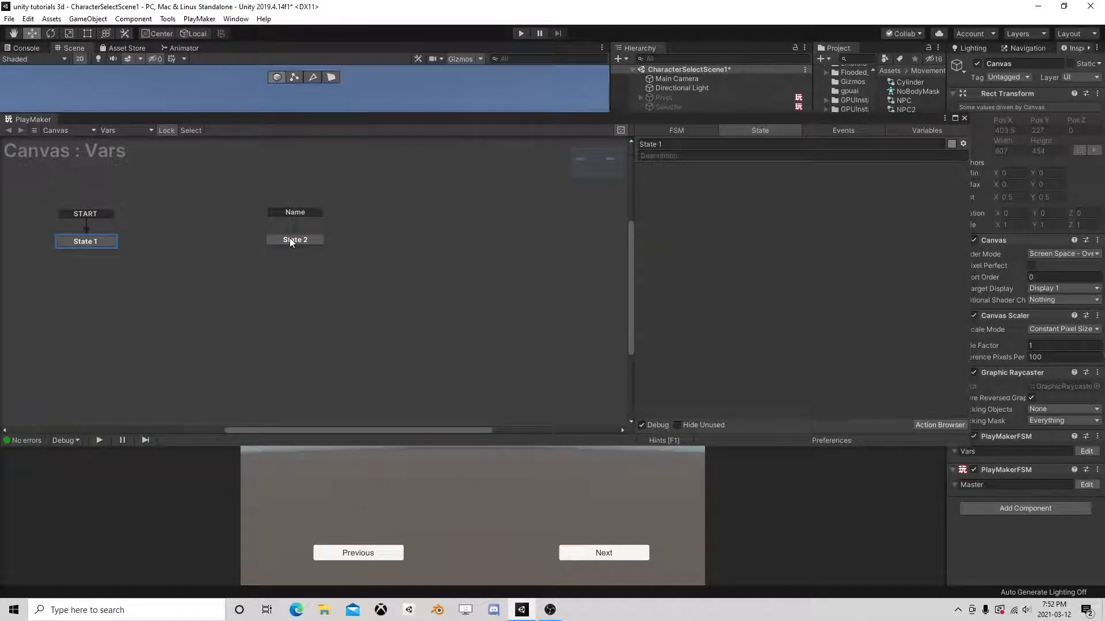
pyautogui.click(965, 118)
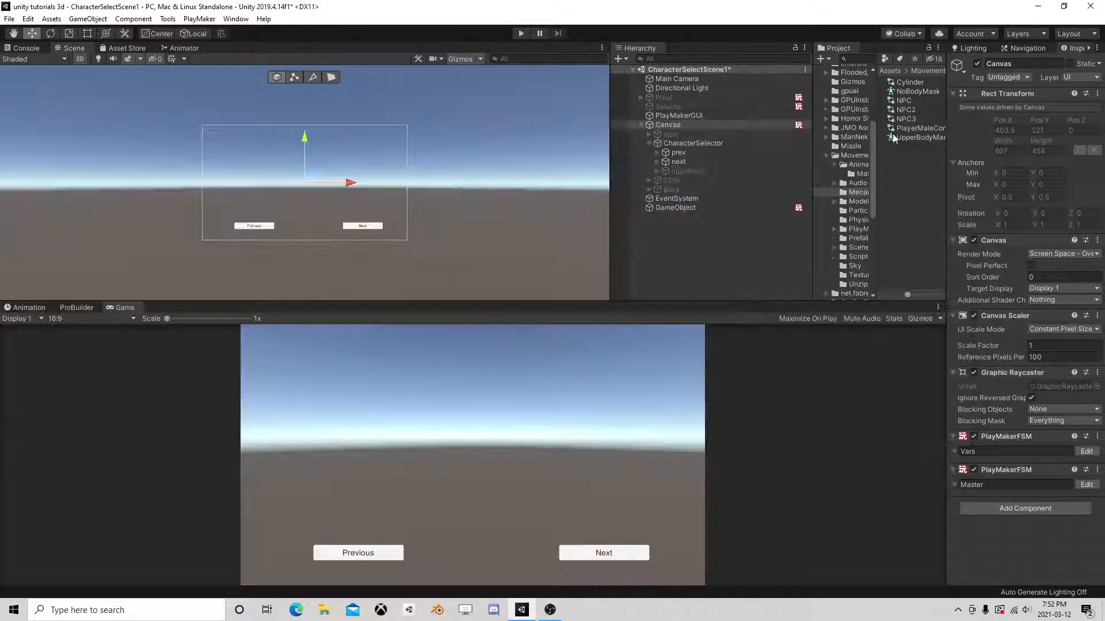
# Step: Reassign the Canvas to InputField's On Value Changed entry and set its function to PlayMakerFSM SendEvent (string)
pyautogui.click(688, 171)
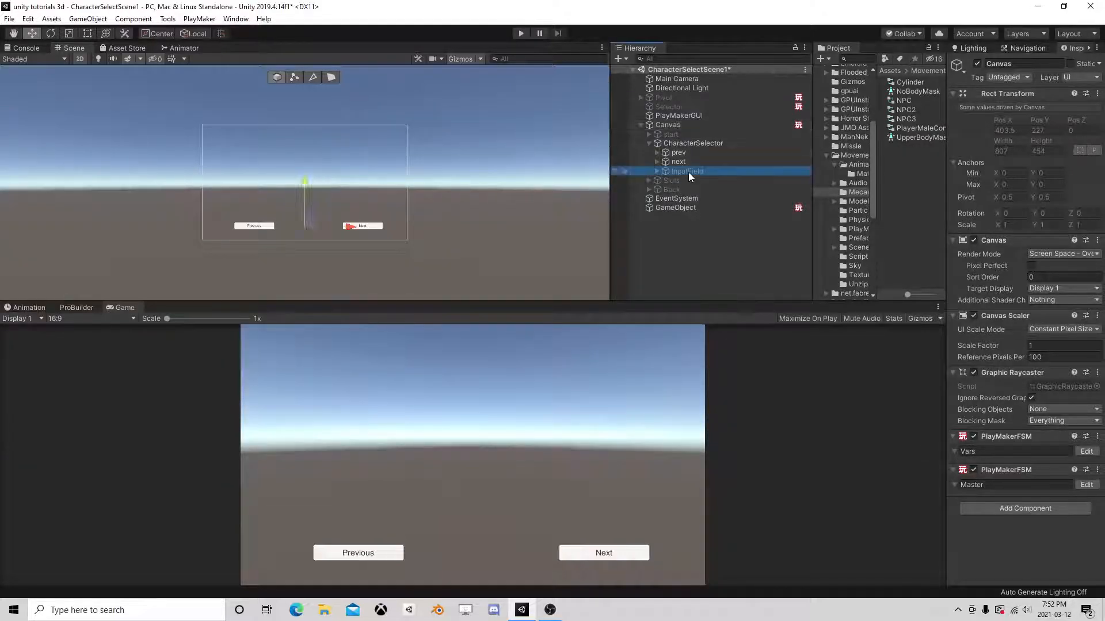
pyautogui.scroll(-5, 1029, 457)
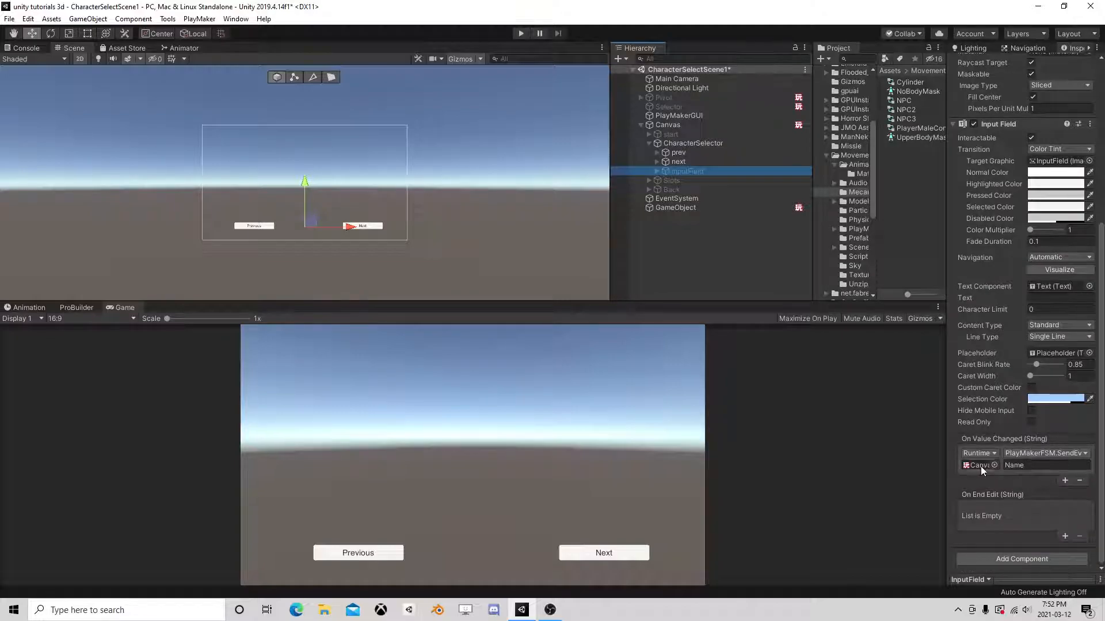
pyautogui.moveTo(671, 126); pyautogui.dragTo(981, 465)
pyautogui.click(1016, 455)
pyautogui.moveTo(1042, 545)
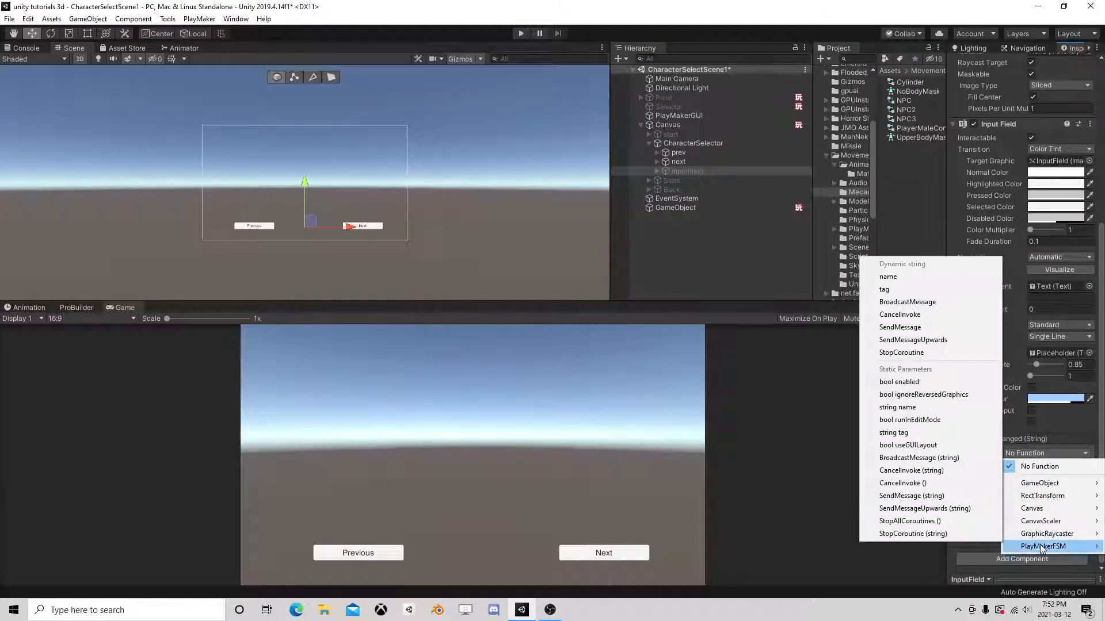
pyautogui.click(898, 454)
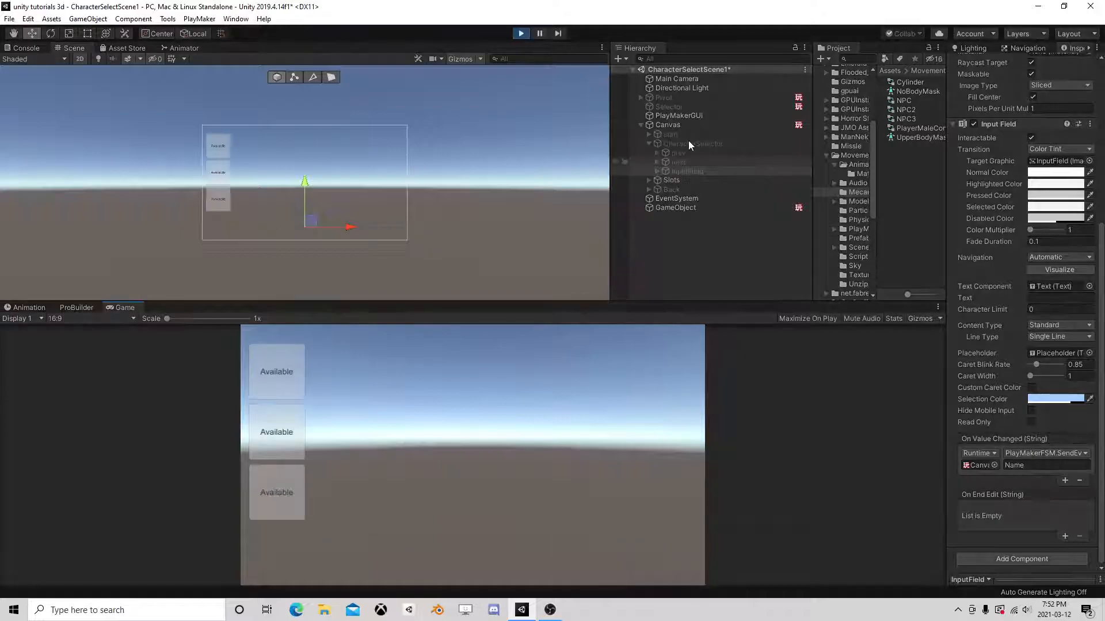
# Step: Watch the Canvas's Vars FSM in the running scene while entering ghfhgfhghgfhgf as the player name, and stop the scene
pyautogui.click(676, 124)
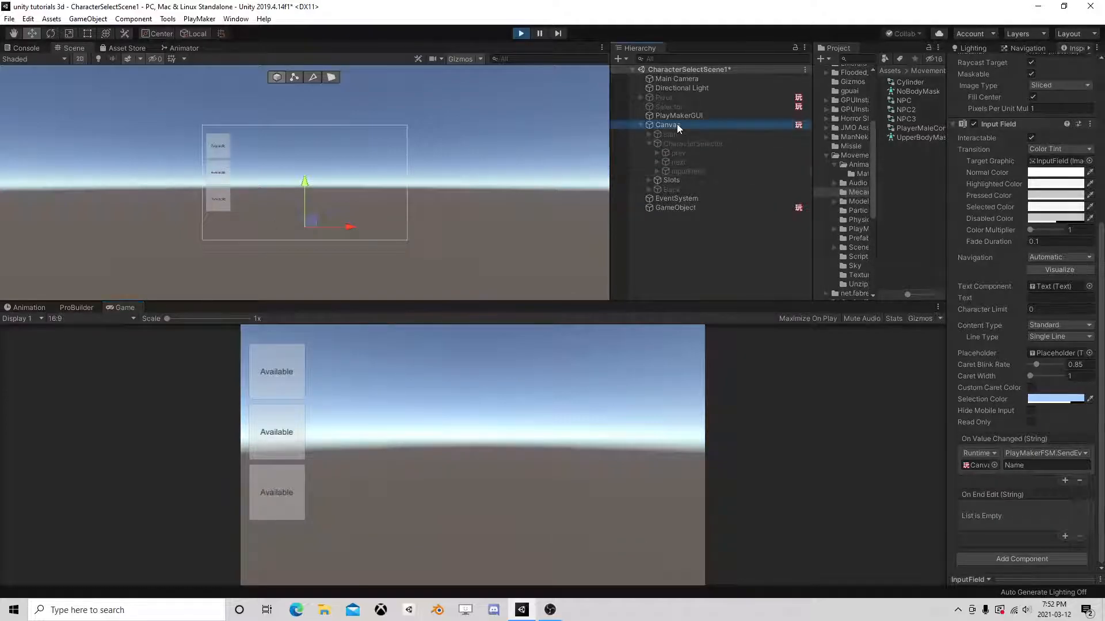
pyautogui.click(1086, 452)
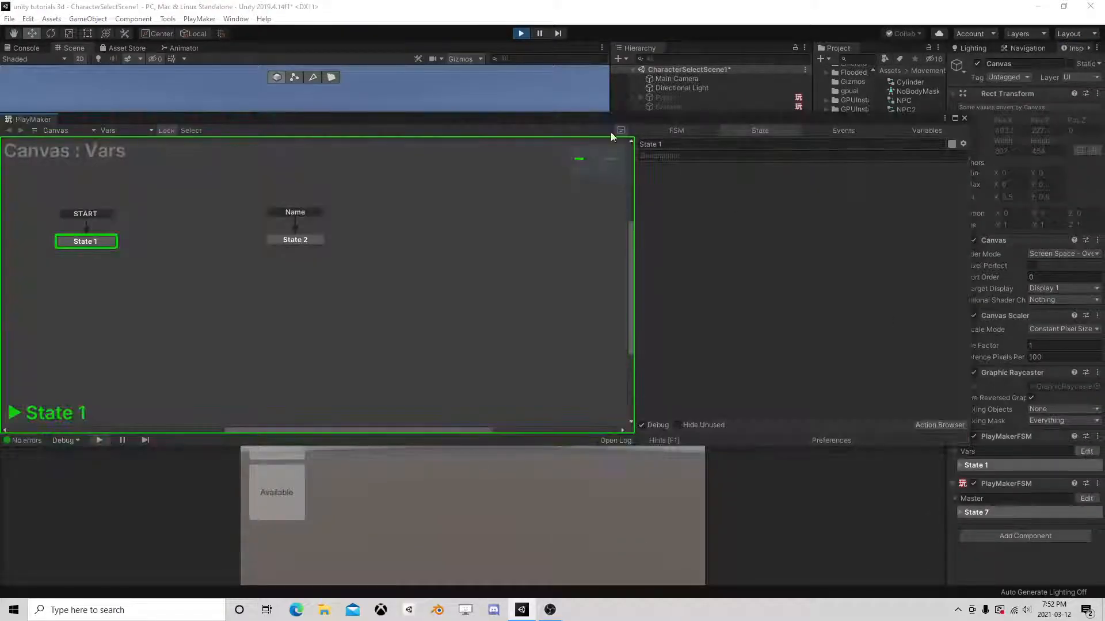
pyautogui.moveTo(539, 124); pyautogui.dragTo(600, 50)
pyautogui.click(273, 440)
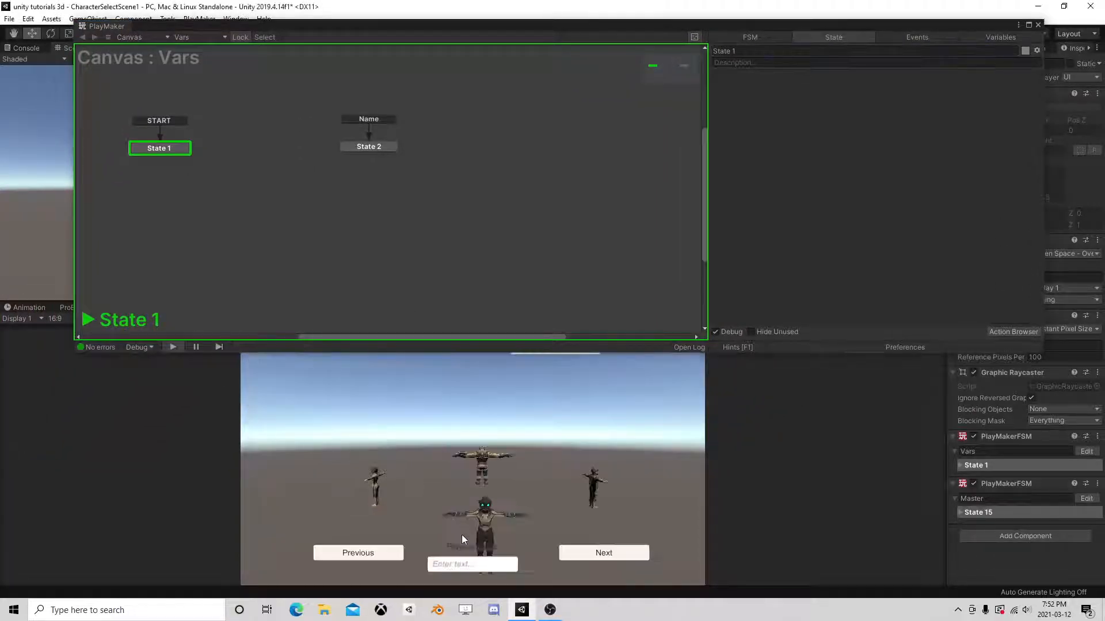
pyautogui.write('ghfhgfhghgfhgf')
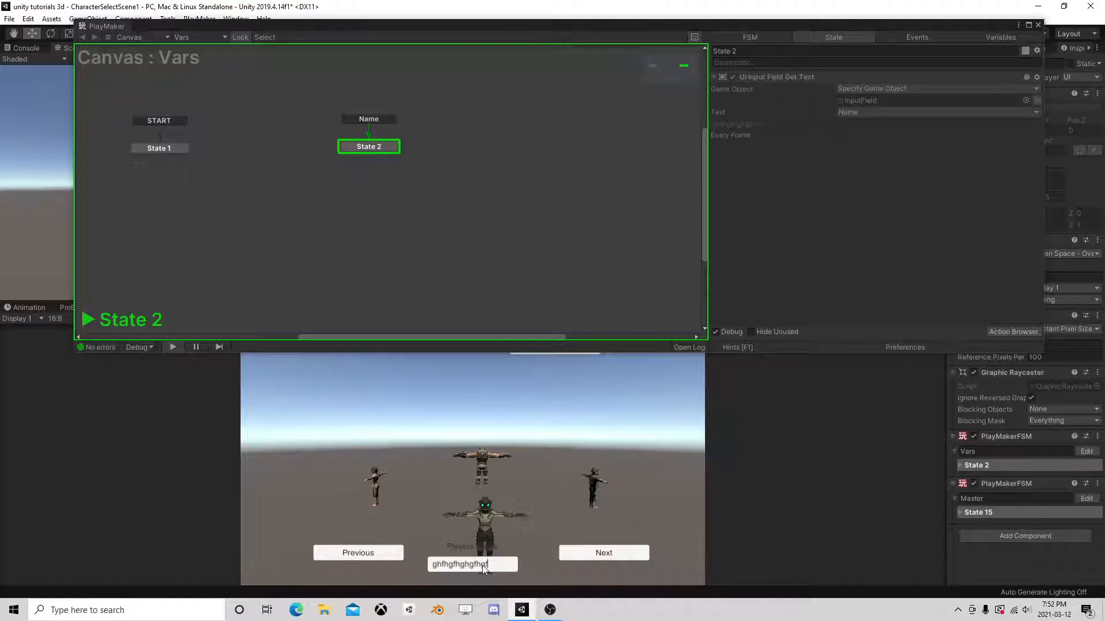
pyautogui.click(1038, 25)
pyautogui.click(525, 34)
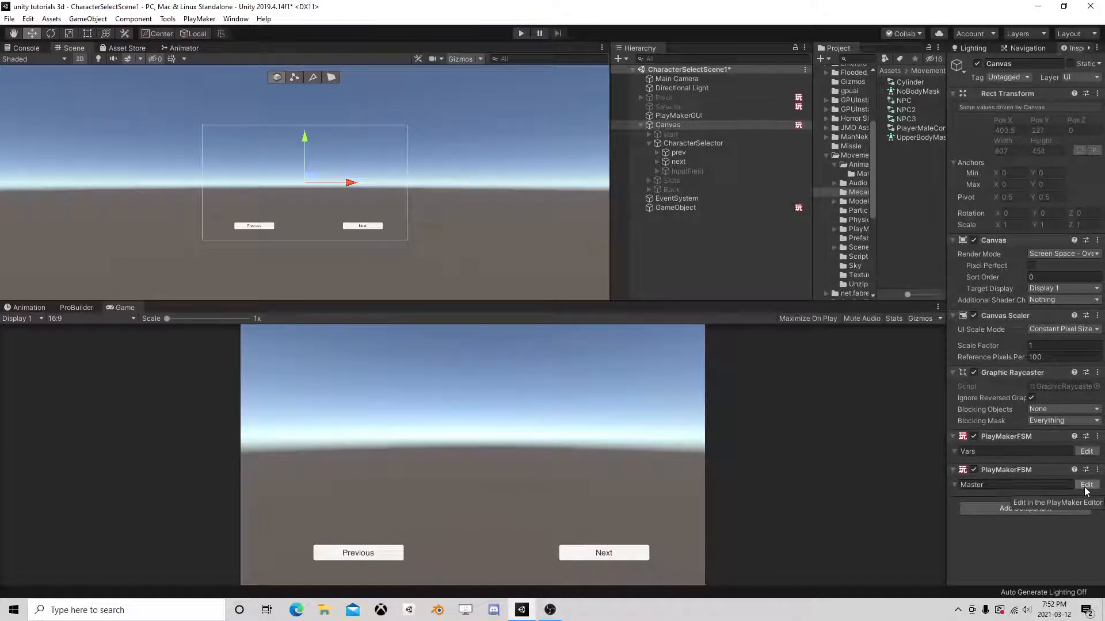
# Step: Add State 3 beside State 2 in the Canvas's Vars FSM
pyautogui.click(1086, 451)
pyautogui.click(883, 34)
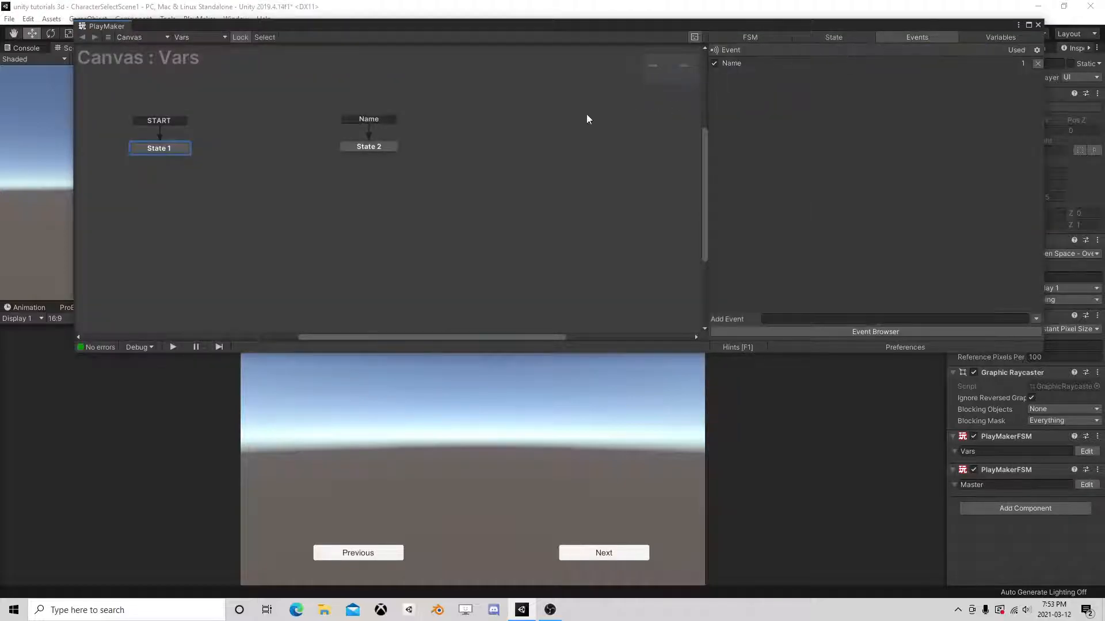
pyautogui.rightClick(438, 151)
pyautogui.click(454, 152)
pyautogui.moveTo(453, 147); pyautogui.dragTo(438, 149)
# Step: Create a Submit event in the Vars FSM and add it as a global transition to State 3
pyautogui.click(923, 36)
pyautogui.click(789, 320)
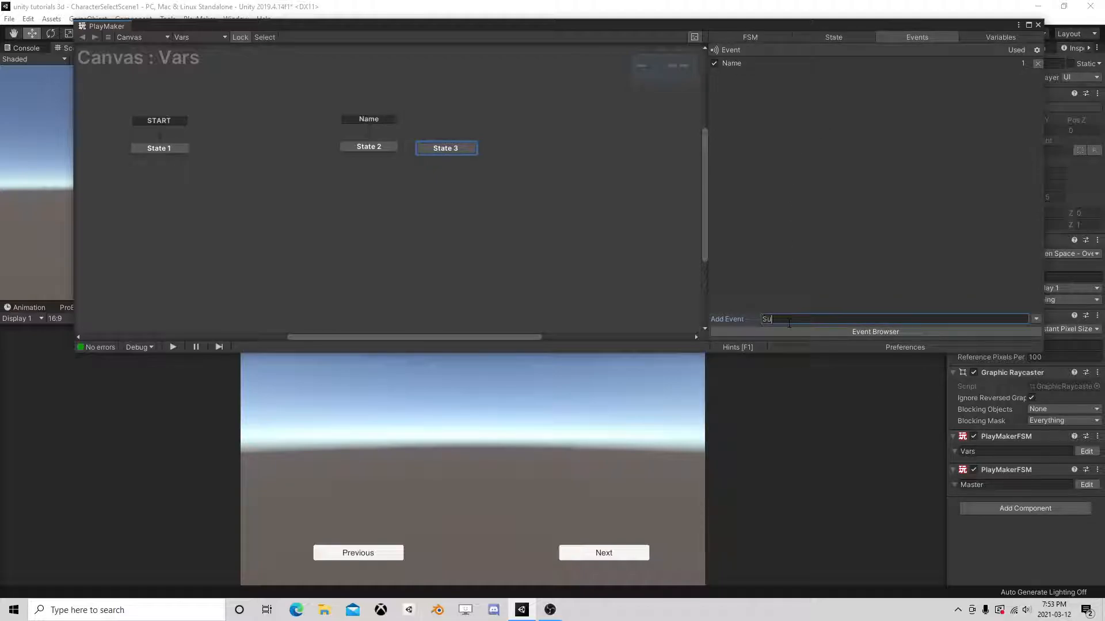
pyautogui.write('Submit')
pyautogui.press('Return')
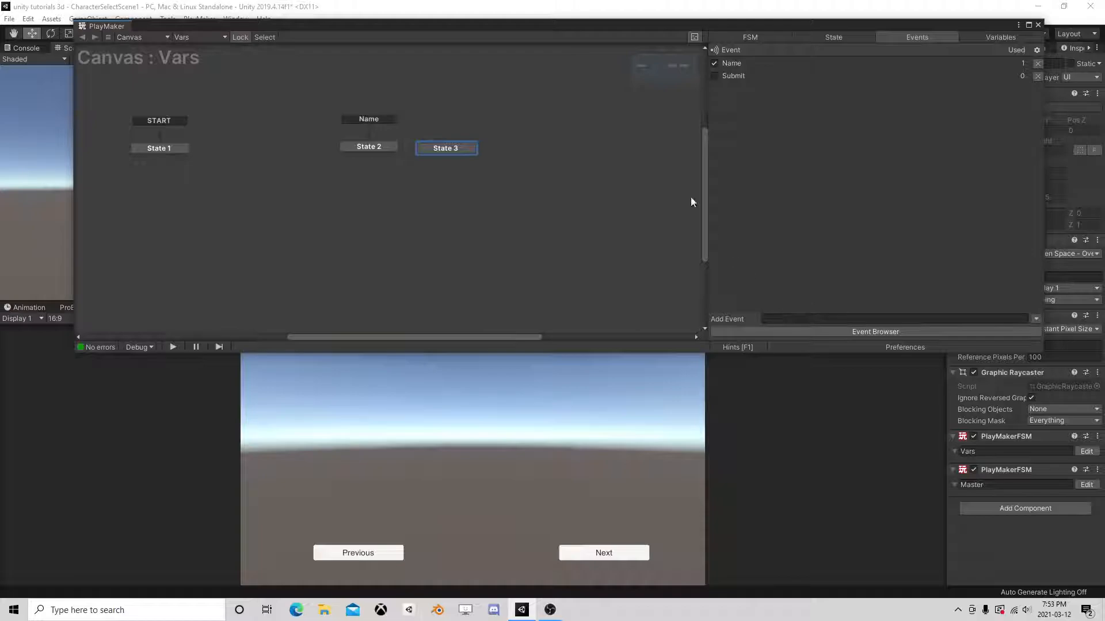
pyautogui.rightClick(444, 149)
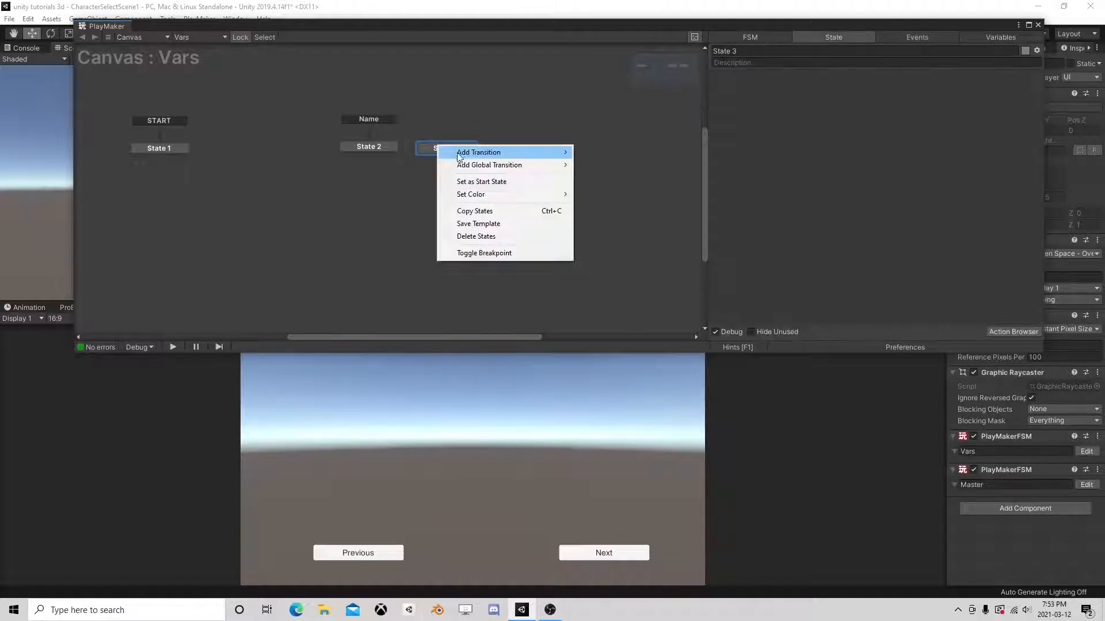
pyautogui.moveTo(507, 165)
pyautogui.click(600, 178)
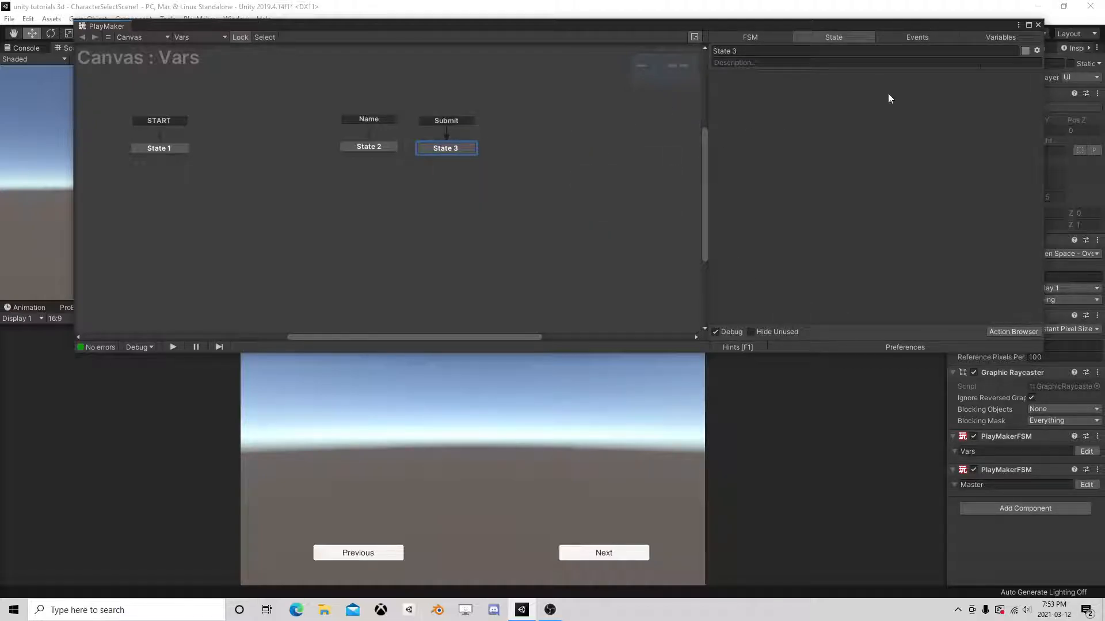
pyautogui.click(1038, 25)
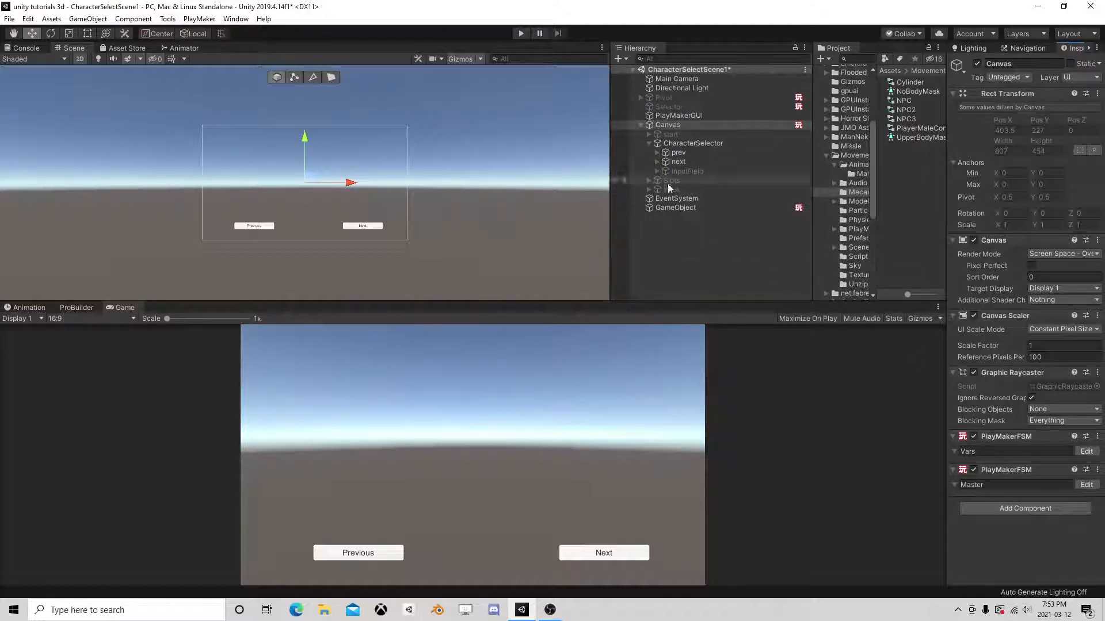
# Step: Add an On End Edit entry to InputField that calls PlayMakerFSM SendEvent on the Canvas with the value Submit
pyautogui.click(682, 171)
pyautogui.scroll(-10, 1062, 488)
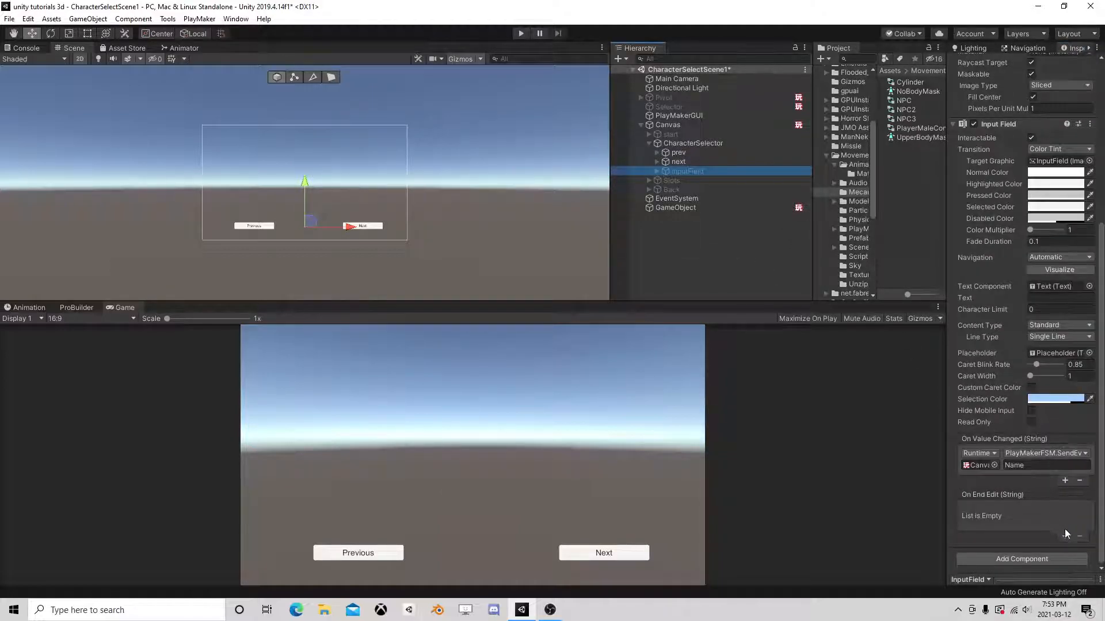
pyautogui.click(1065, 536)
pyautogui.moveTo(1017, 560); pyautogui.dragTo(975, 523)
pyautogui.click(1034, 509)
pyautogui.moveTo(1042, 509)
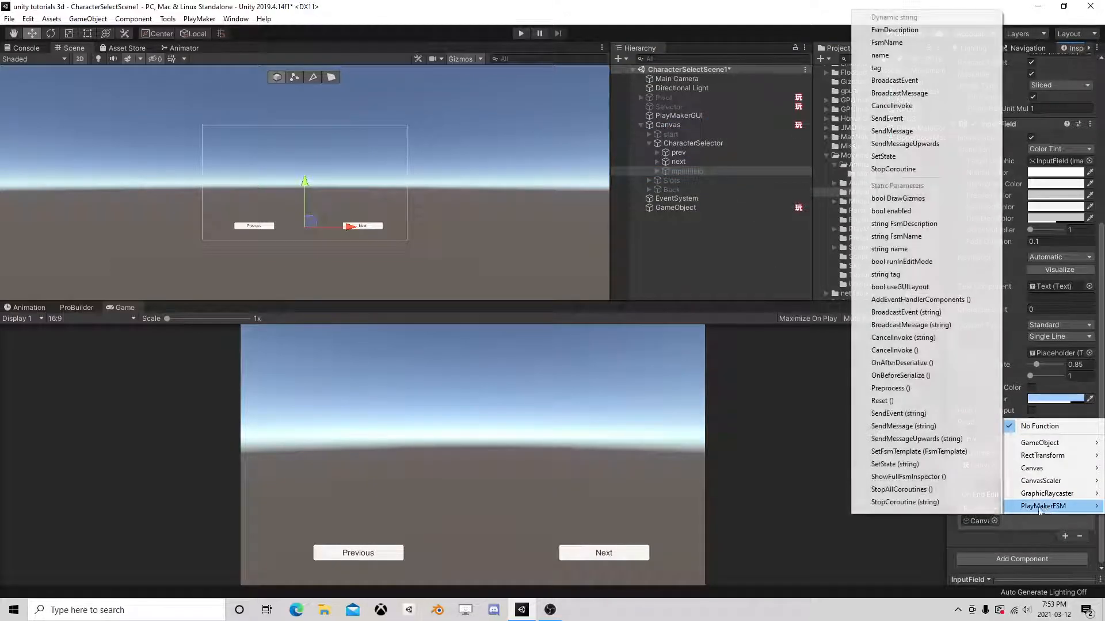
pyautogui.click(898, 413)
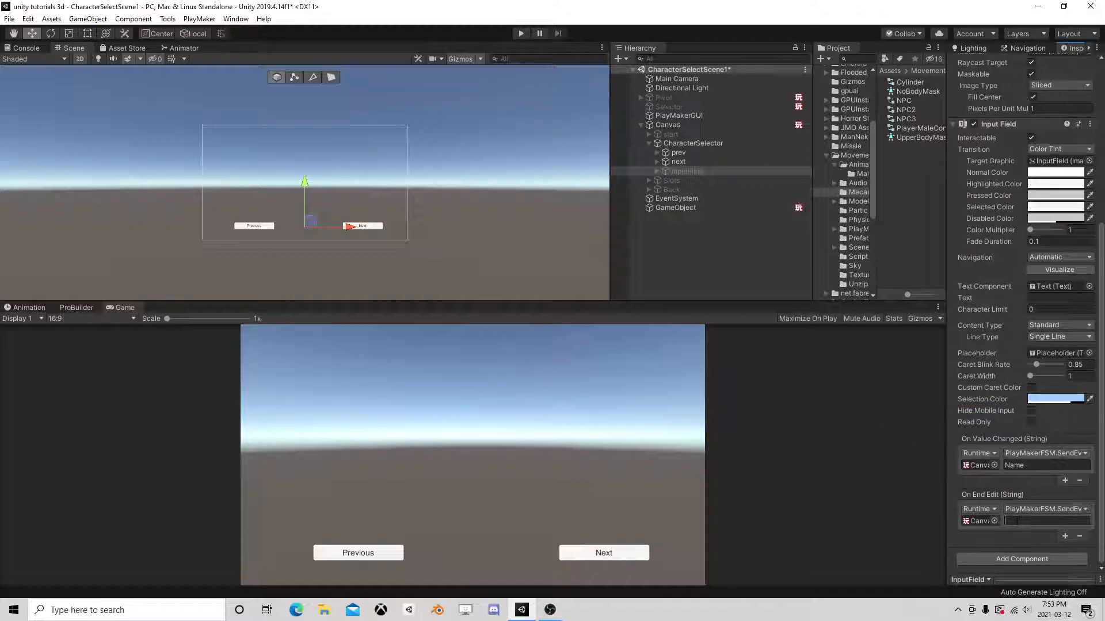
pyautogui.write('Submit')
# Step: Run the scene, switch to the next character, enter the name gfhgfhgf, and inspect the Canvas's Vars FSM
pyautogui.click(521, 34)
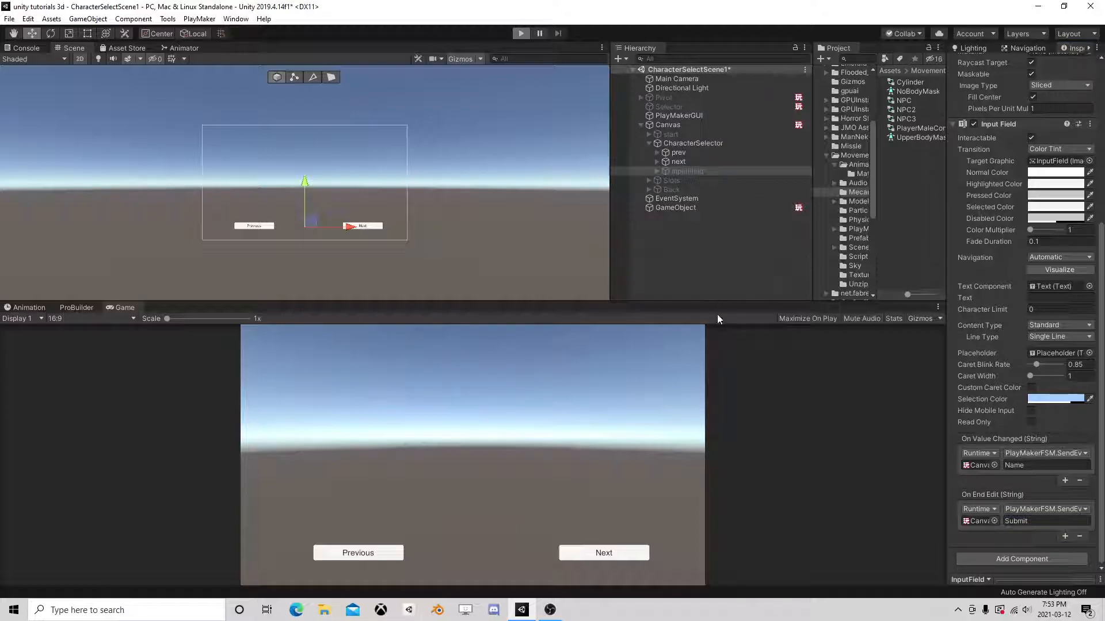
pyautogui.click(605, 552)
pyautogui.click(488, 565)
pyautogui.write('gfhgfhgf')
pyautogui.click(670, 125)
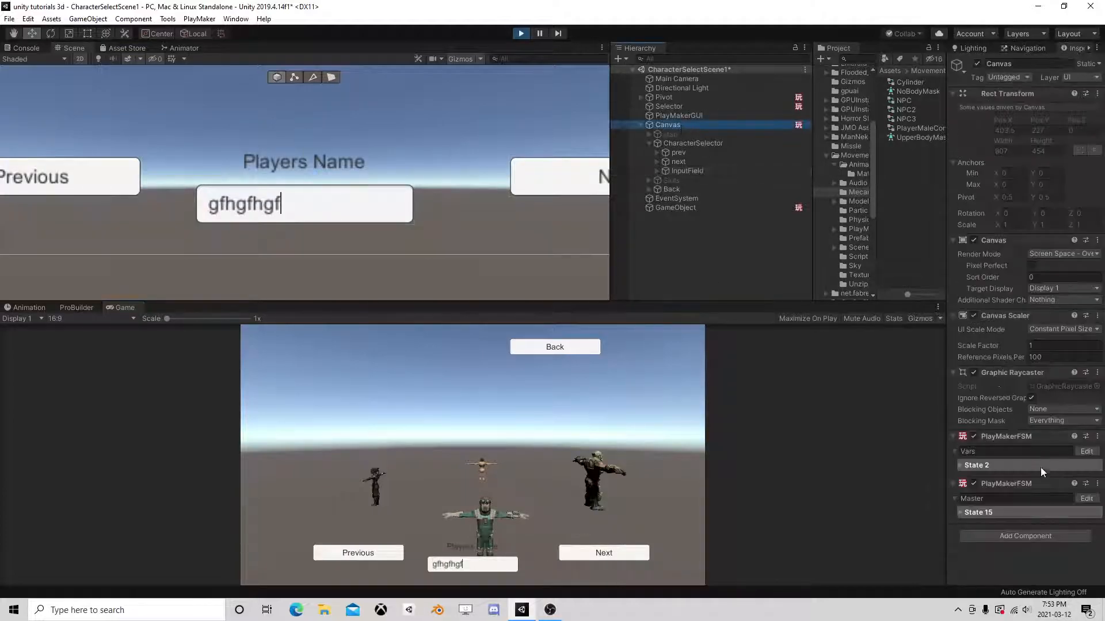
pyautogui.click(1086, 451)
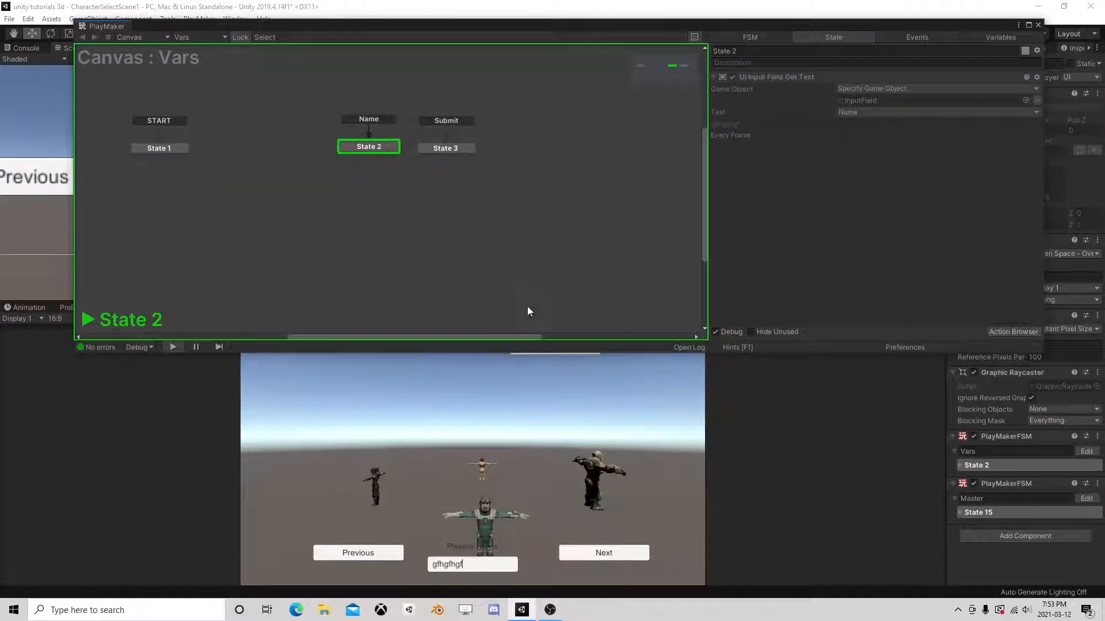
# Step: Change the name in the running game to gfhghjhj, submit it, and check State 3 of the Vars FSM
pyautogui.click(476, 565)
pyautogui.press('BackSpace')
pyautogui.write('hjhj')
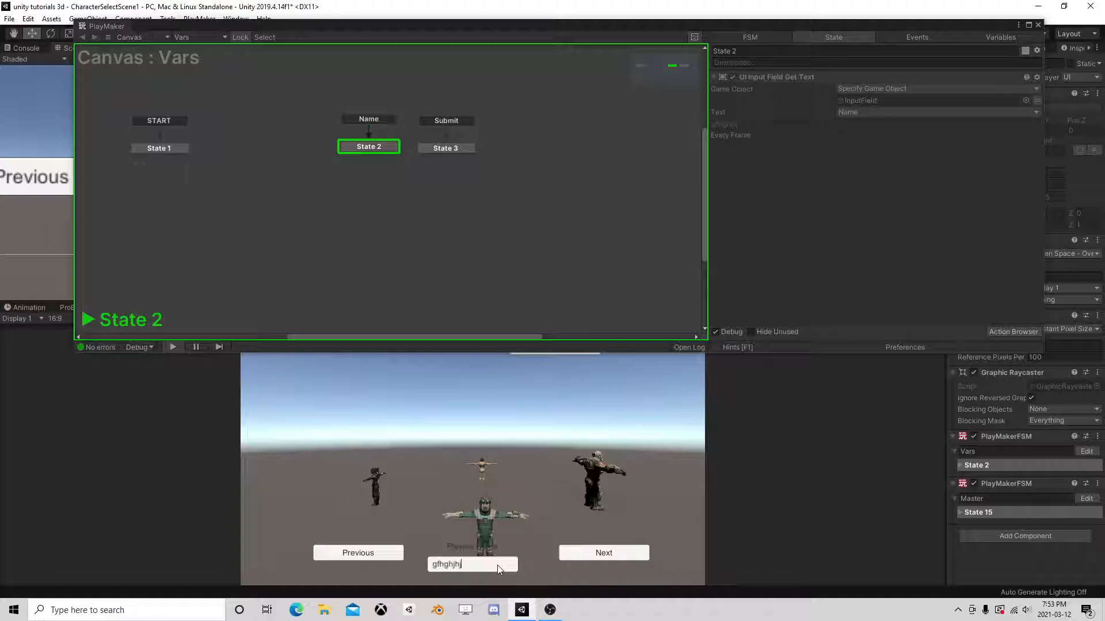
pyautogui.press('Return')
pyautogui.click(431, 148)
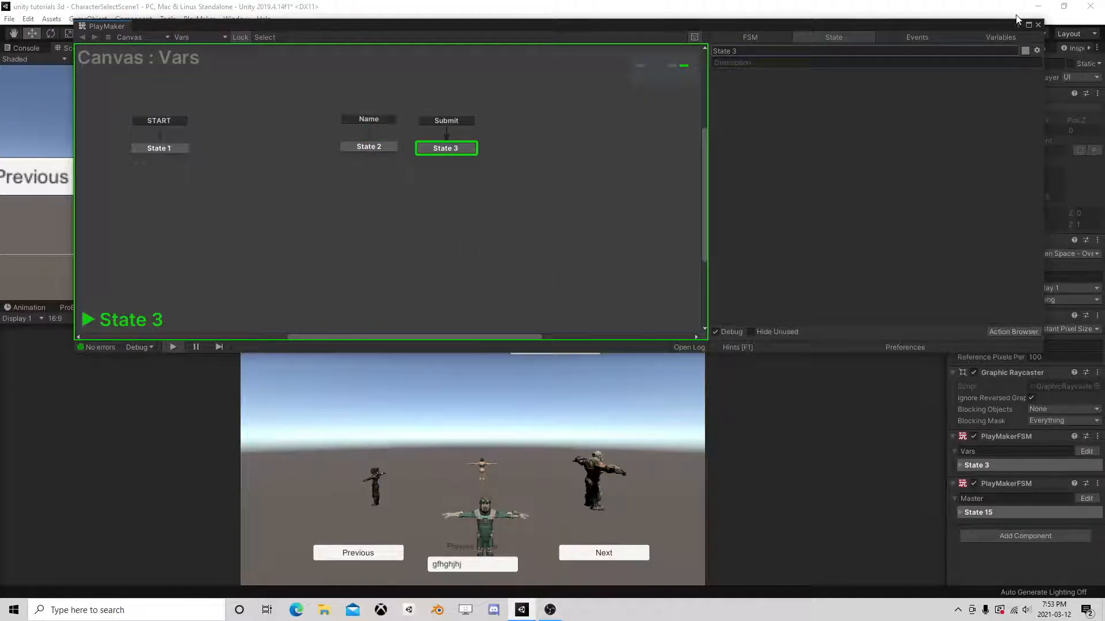
# Step: Close the FSM editor and stop the running scene
pyautogui.click(1037, 25)
pyautogui.click(521, 33)
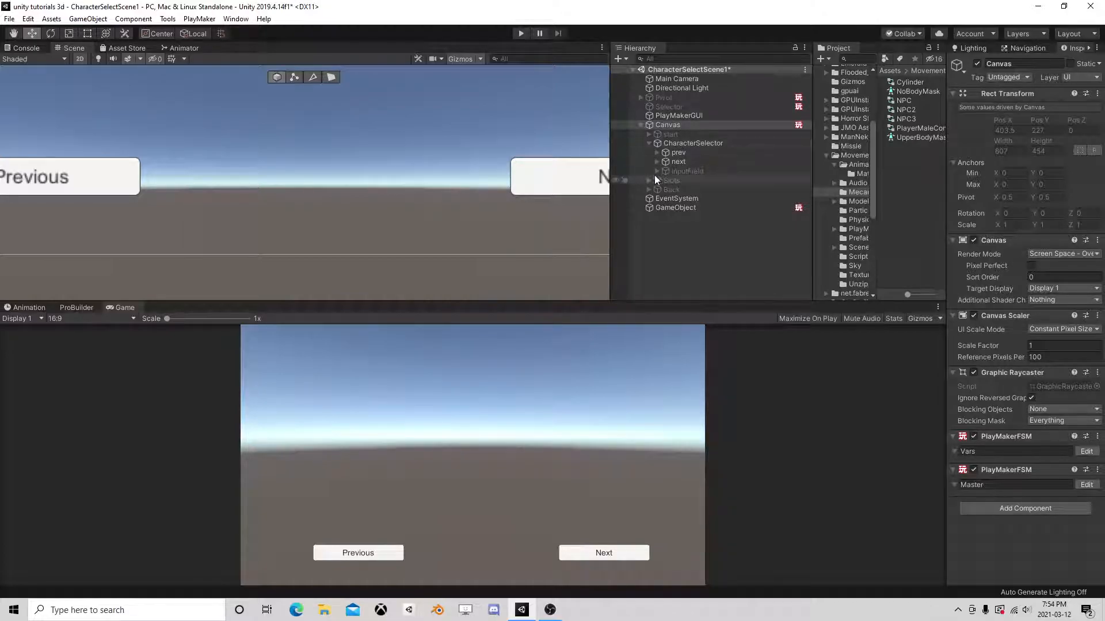
pyautogui.scroll(-6, 384, 167)
pyautogui.scroll(5, 347, 145)
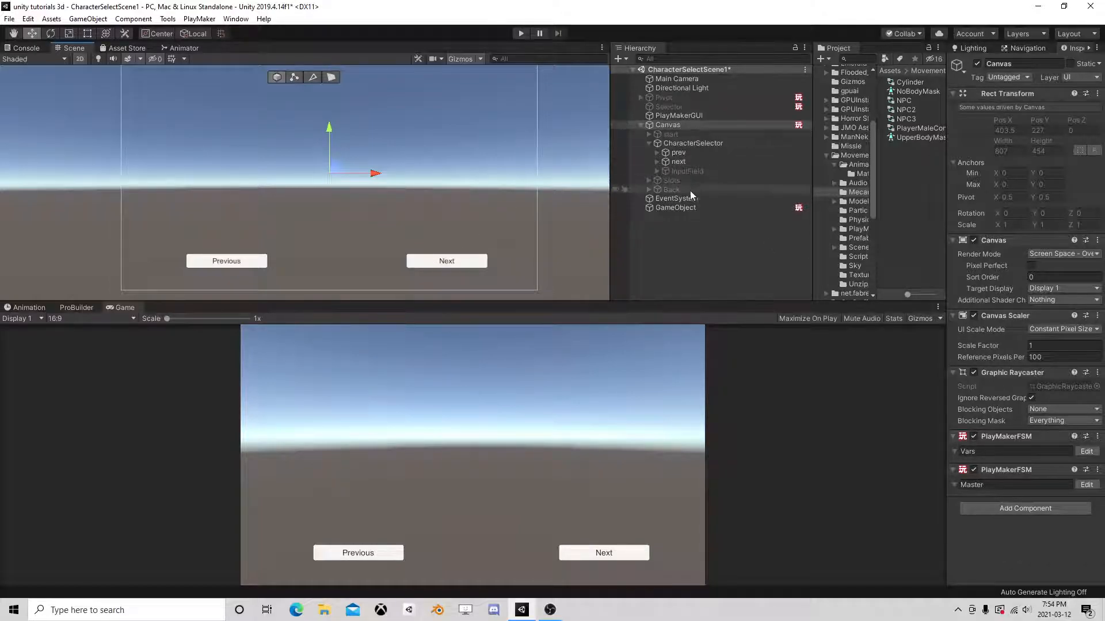
# Step: In State 7 of the Canvas's Master FSM, store the UI Button Array's Click Index in a new variable SlotIndex
pyautogui.click(1087, 484)
pyautogui.moveTo(380, 145); pyautogui.dragTo(380, 105, button='middle')
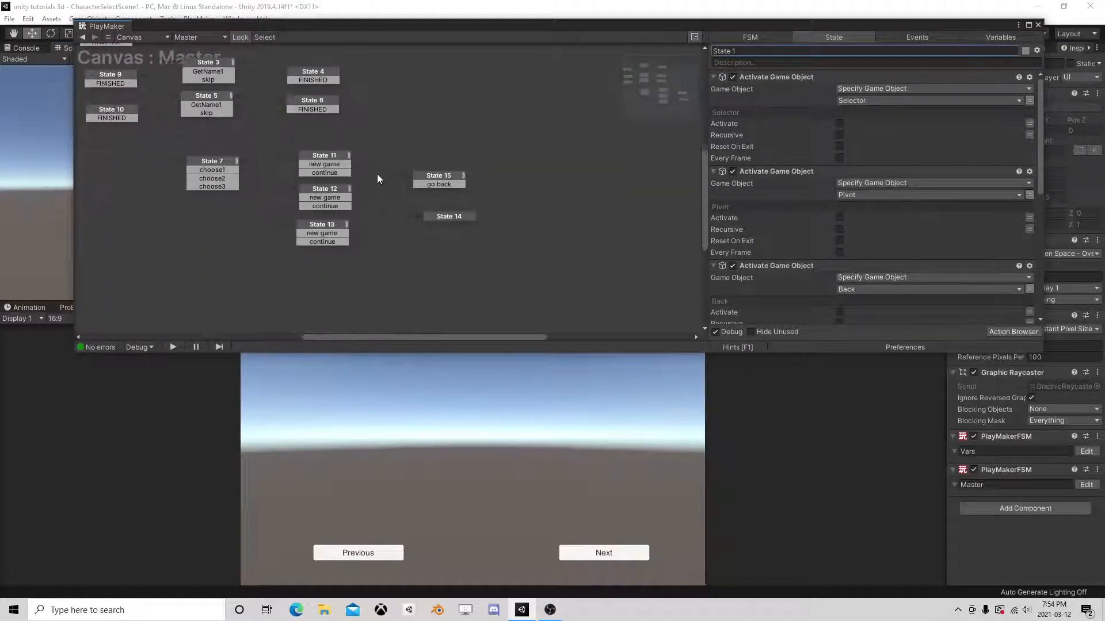
pyautogui.moveTo(376, 170); pyautogui.dragTo(352, 235, button='middle')
pyautogui.click(305, 222)
pyautogui.click(189, 231)
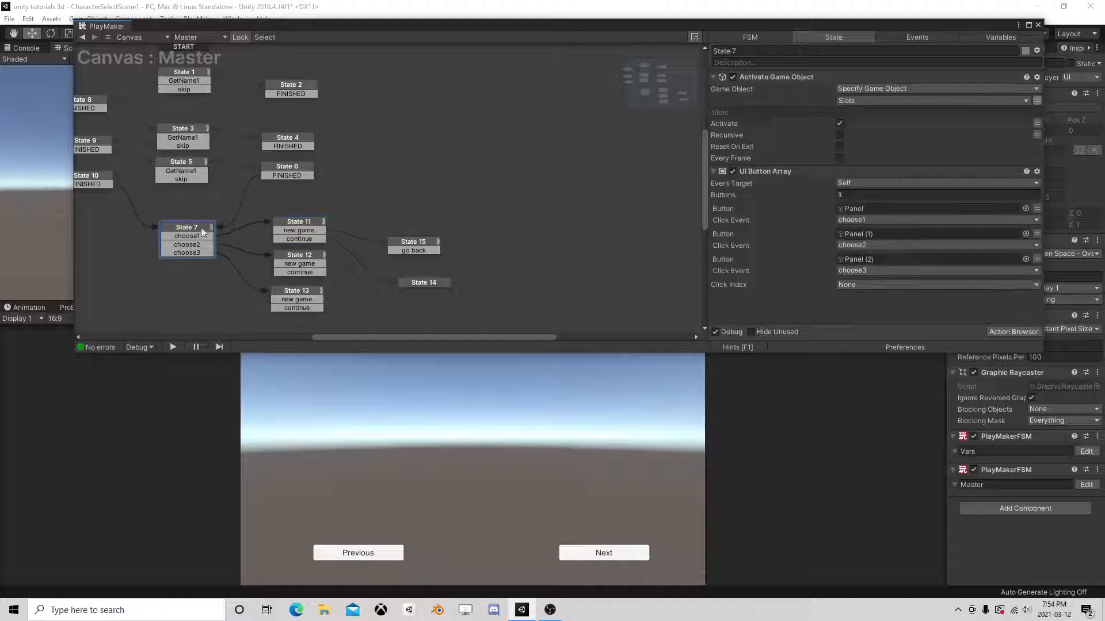
pyautogui.click(846, 285)
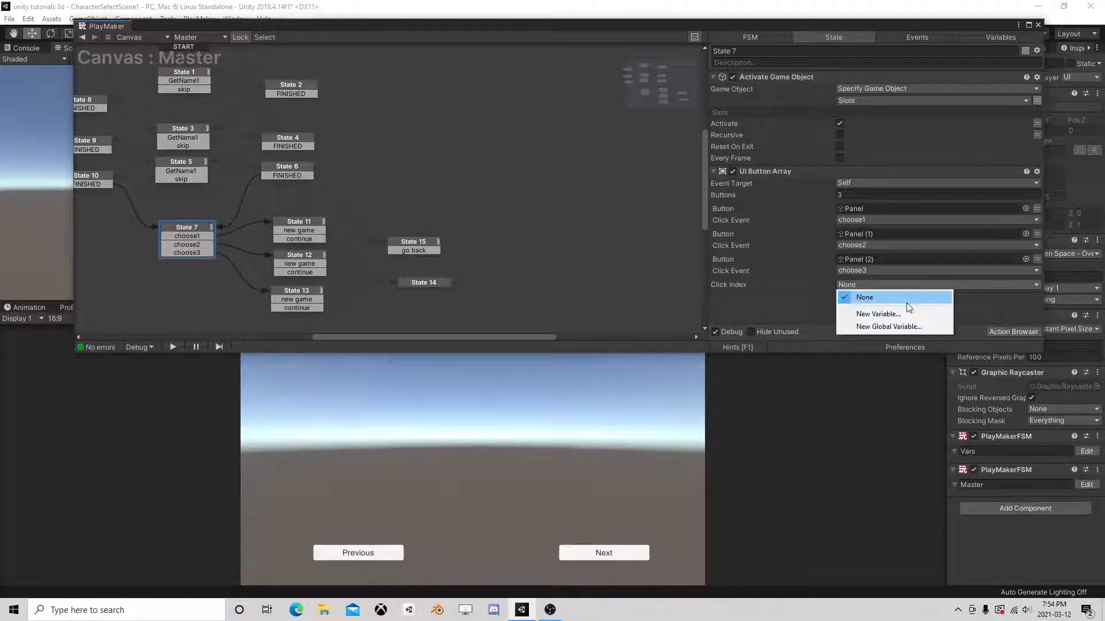
pyautogui.click(879, 314)
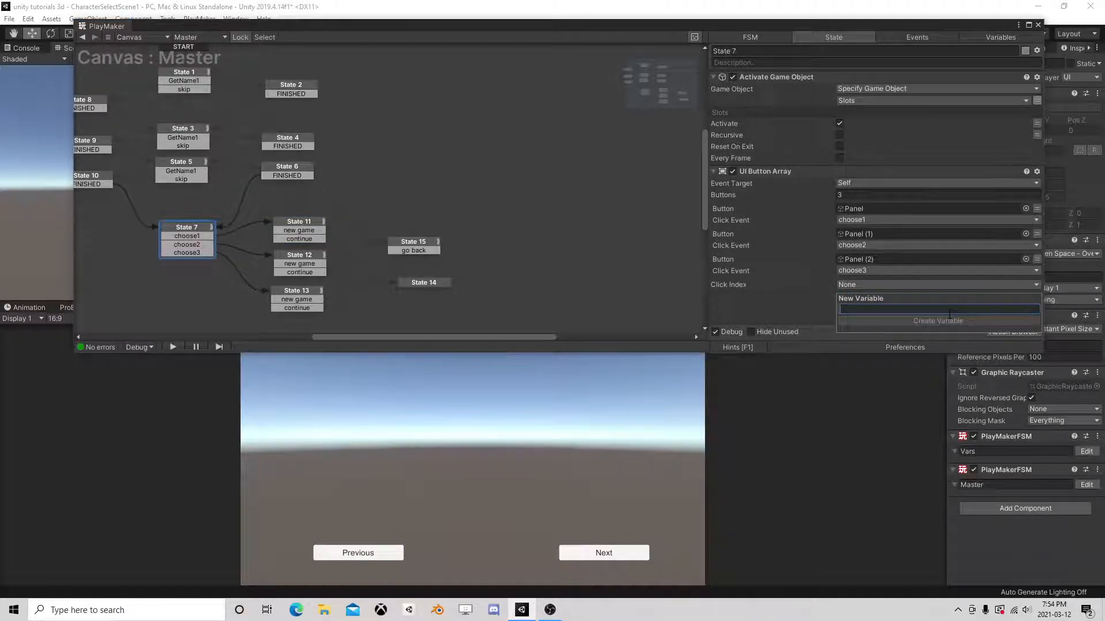
pyautogui.write('SlotIndex')
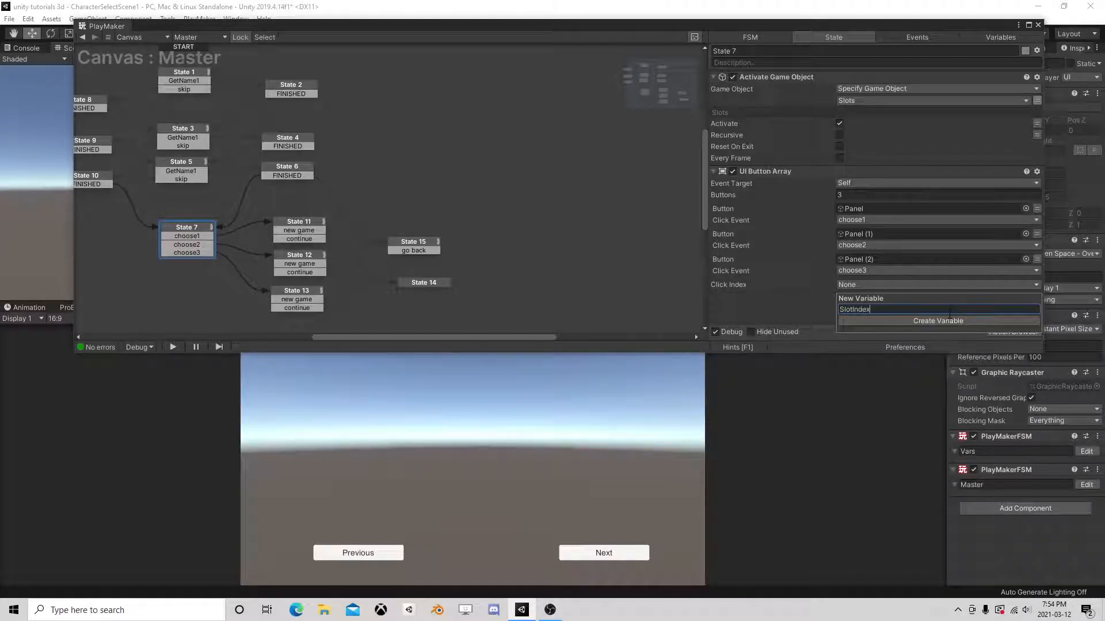
pyautogui.press('Return')
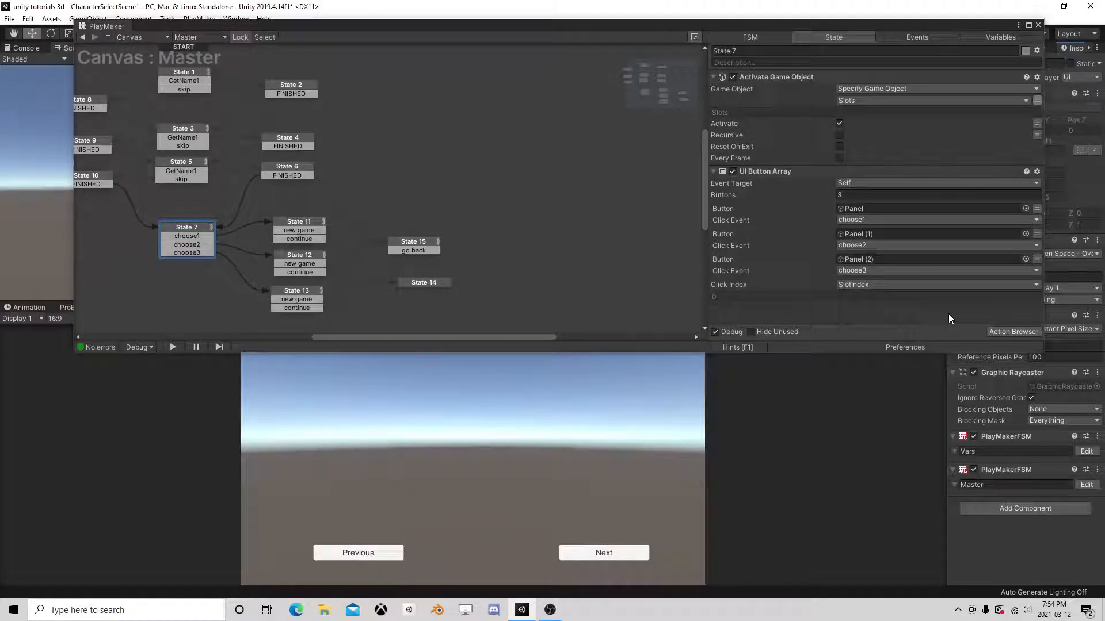
# Step: Run the scene, choose the third slot, check the Master FSM's states, and stop the scene
pyautogui.moveTo(624, 26); pyautogui.dragTo(615, 101)
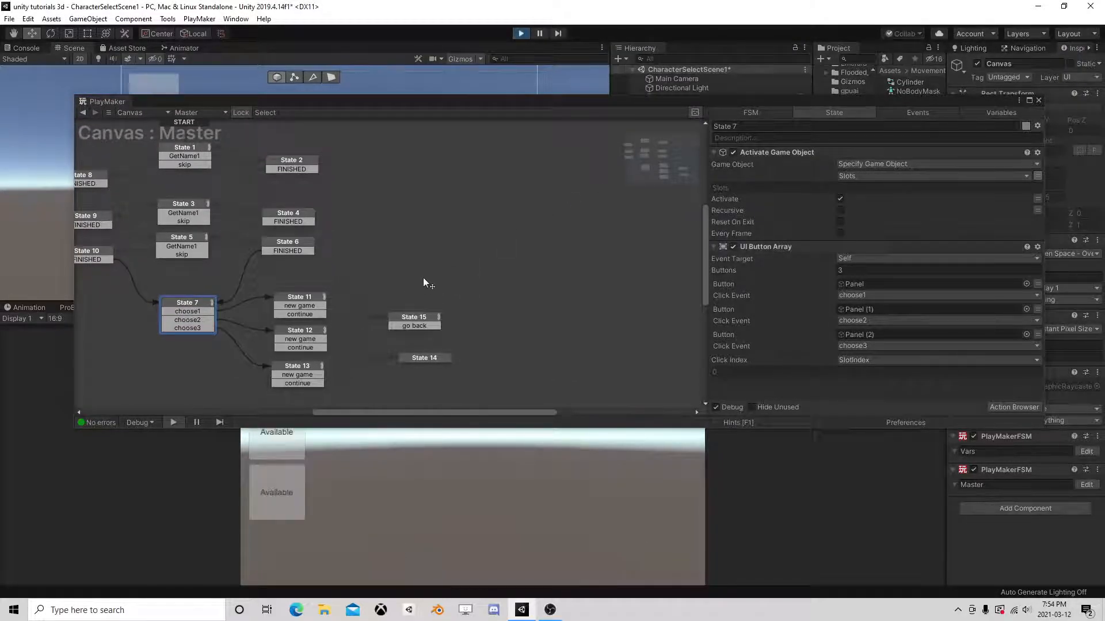
pyautogui.click(272, 491)
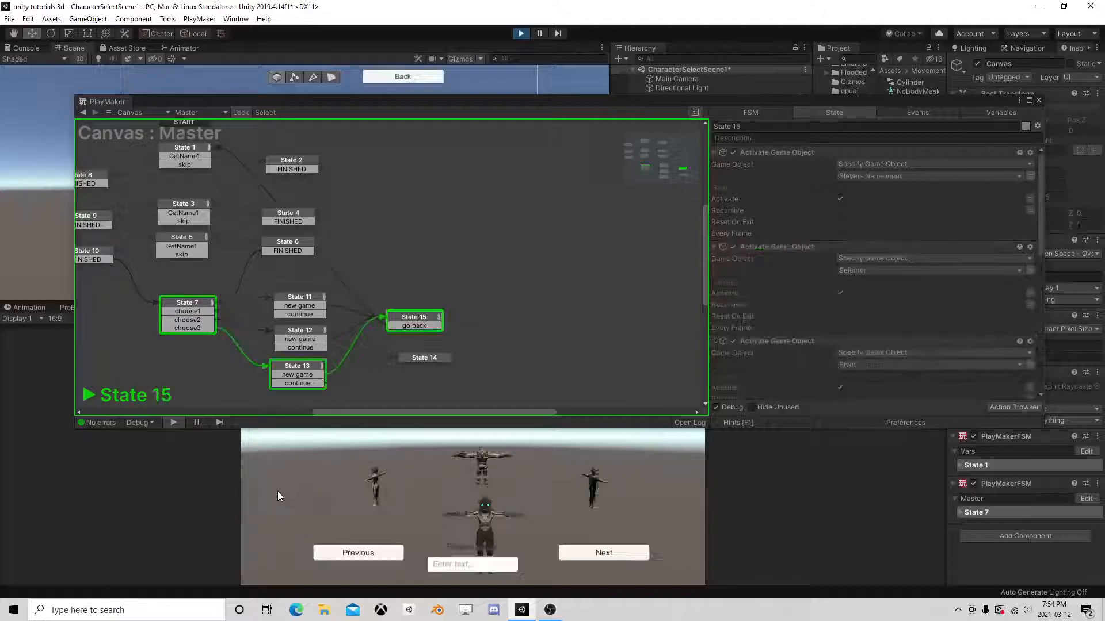
pyautogui.scroll(-2, 740, 382)
pyautogui.click(193, 308)
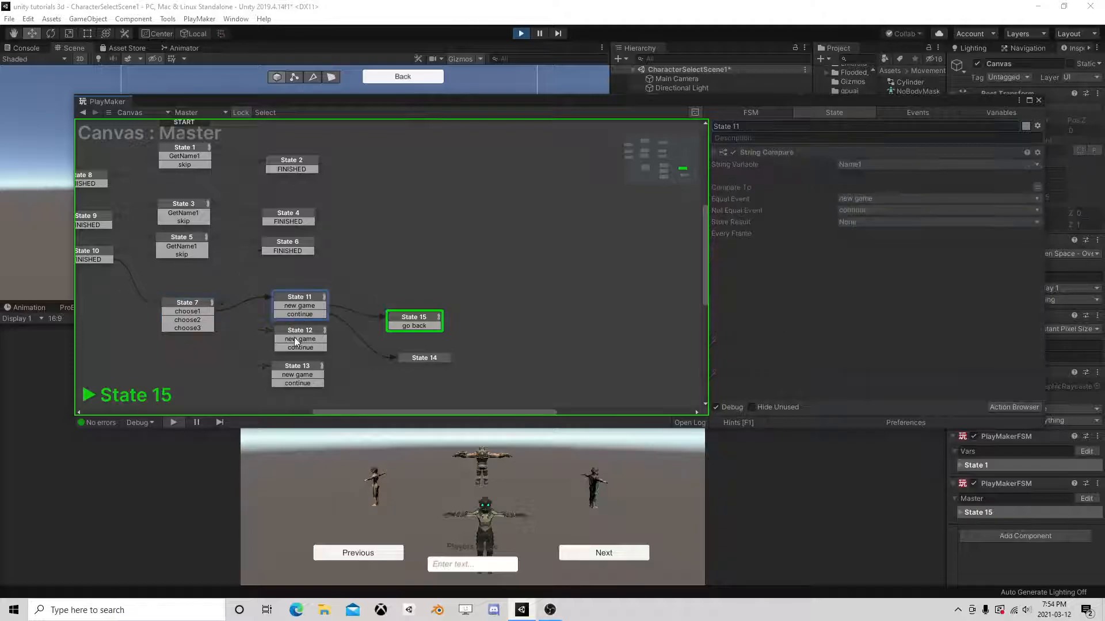
pyautogui.click(520, 33)
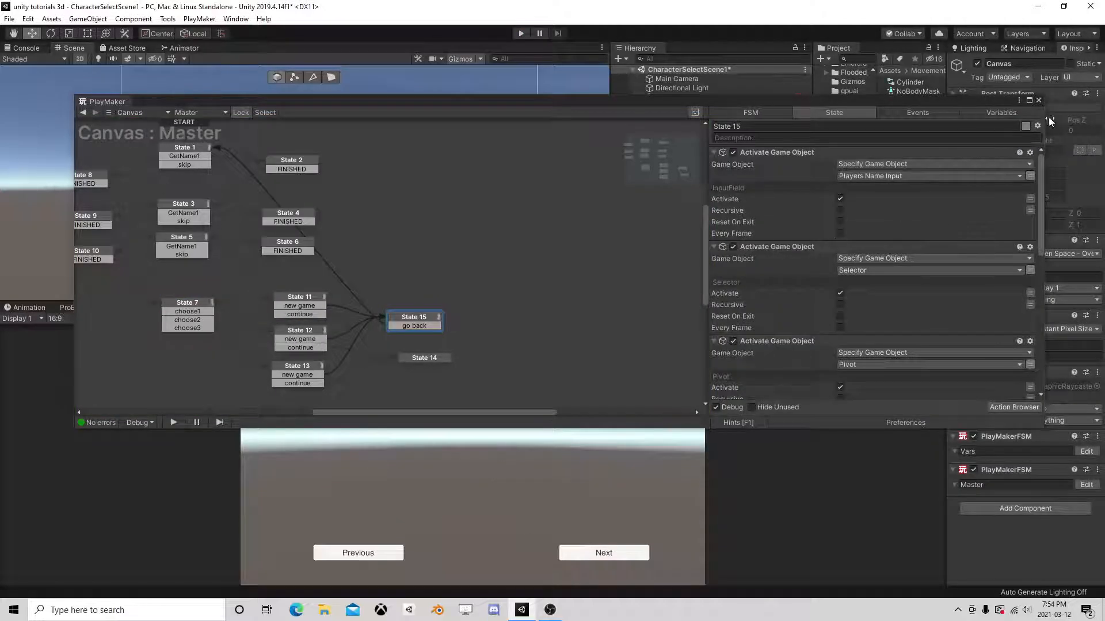
pyautogui.moveTo(993, 105); pyautogui.dragTo(917, 82)
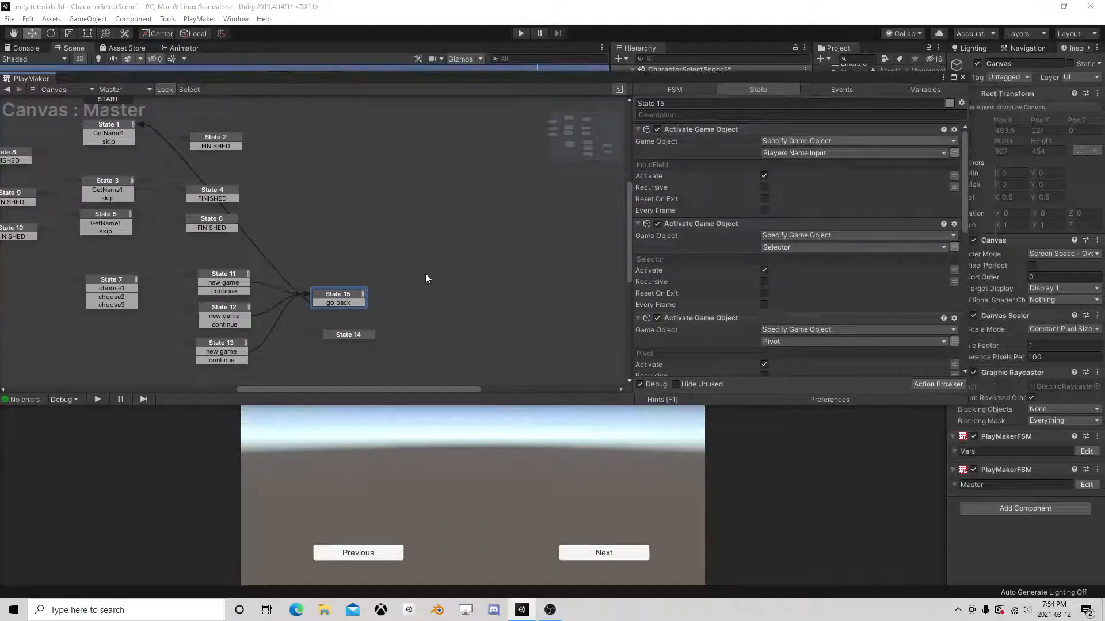
pyautogui.click(960, 79)
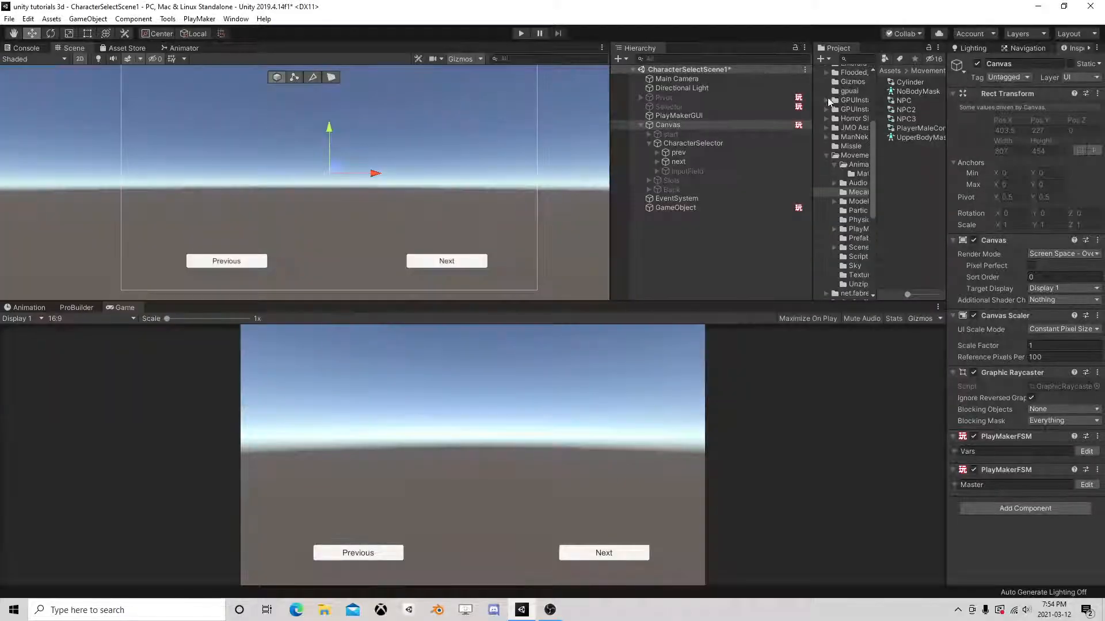
# Step: Add a Get Fsm Int action to State 3 of the Canvas's Vars FSM
pyautogui.click(693, 143)
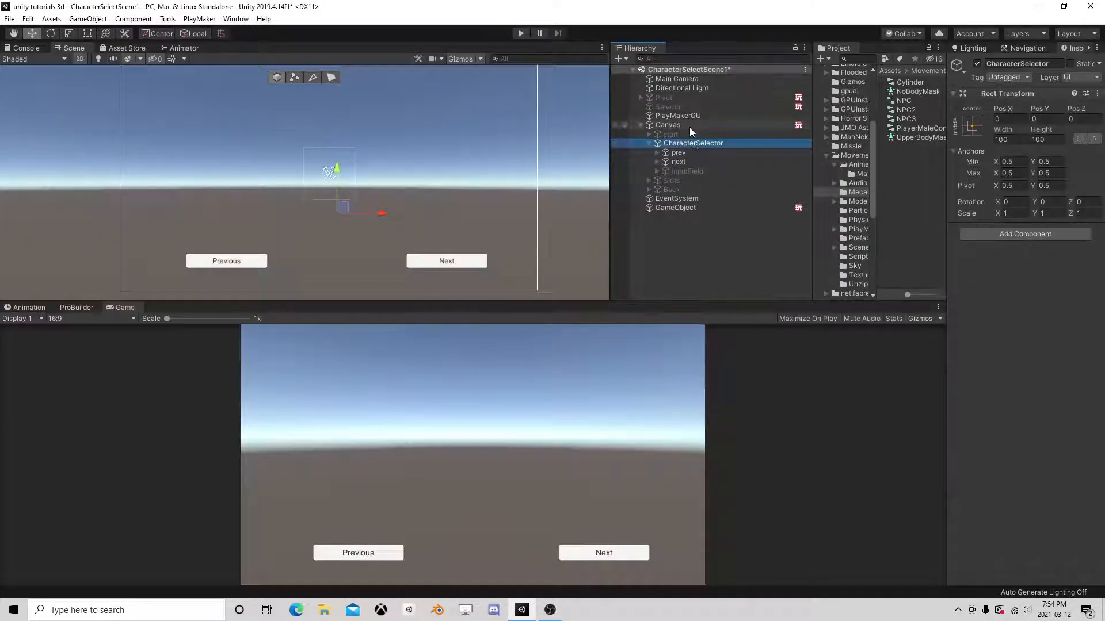
pyautogui.click(689, 126)
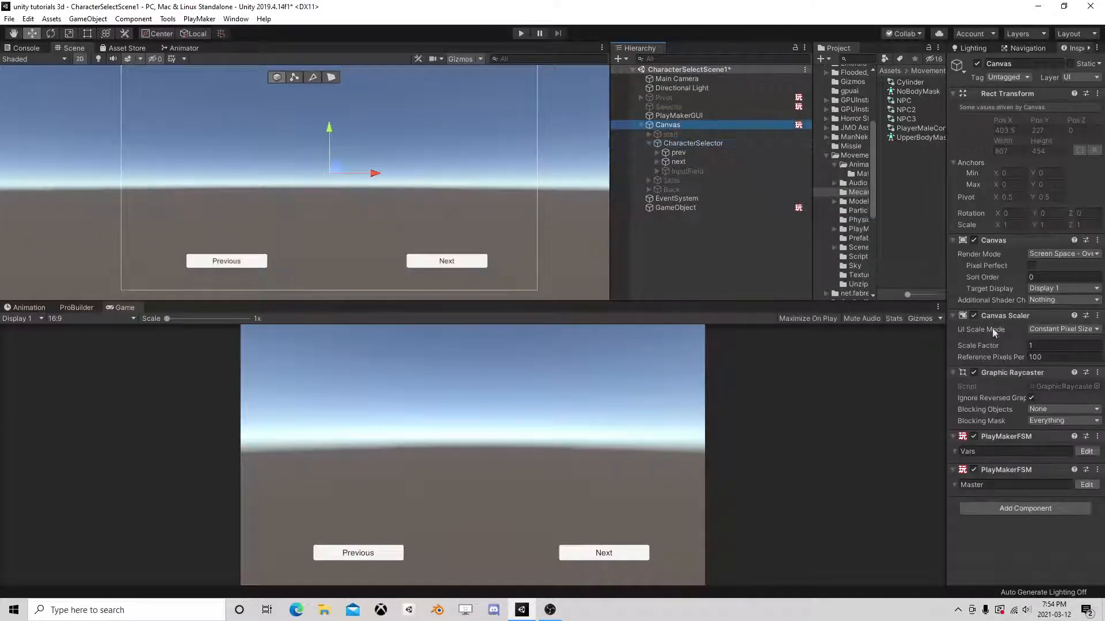
pyautogui.click(1086, 484)
pyautogui.click(1086, 451)
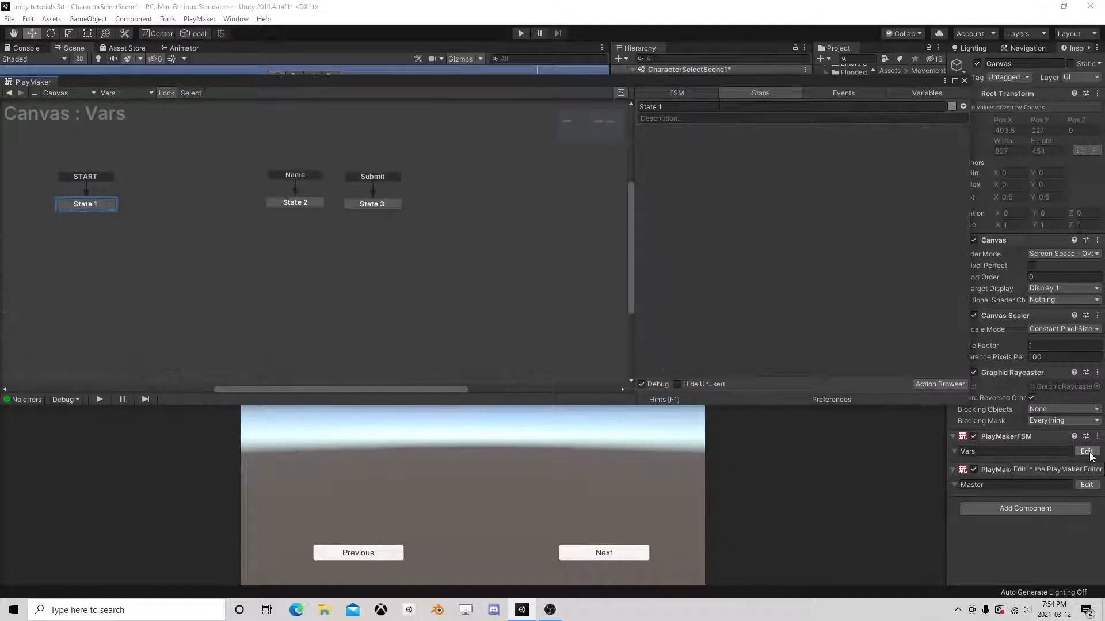
pyautogui.click(361, 205)
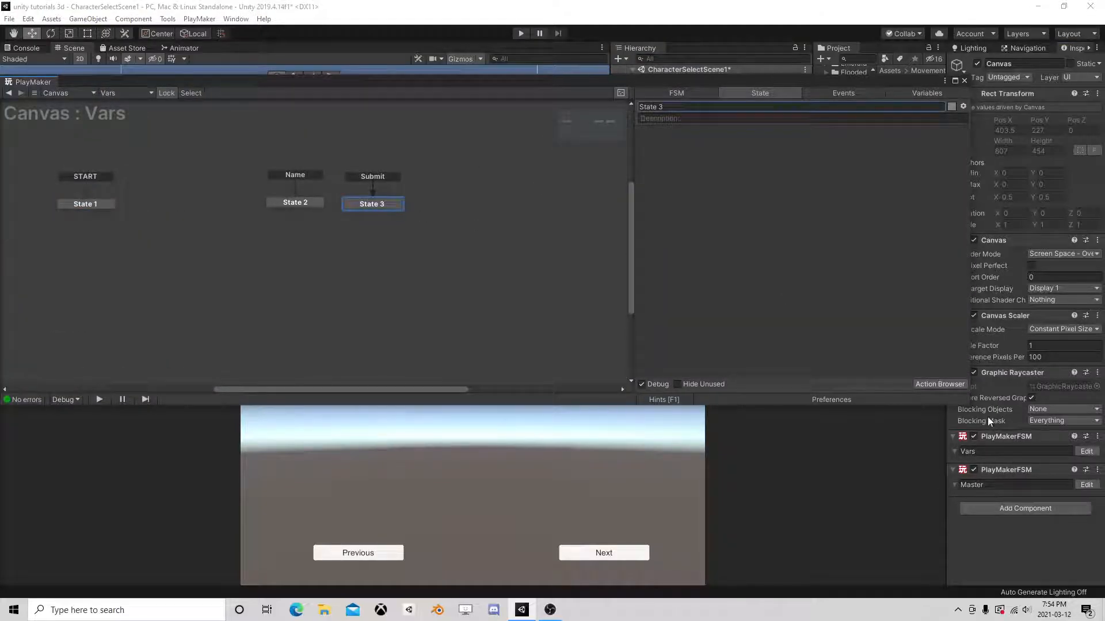
pyautogui.click(934, 384)
pyautogui.write('get f')
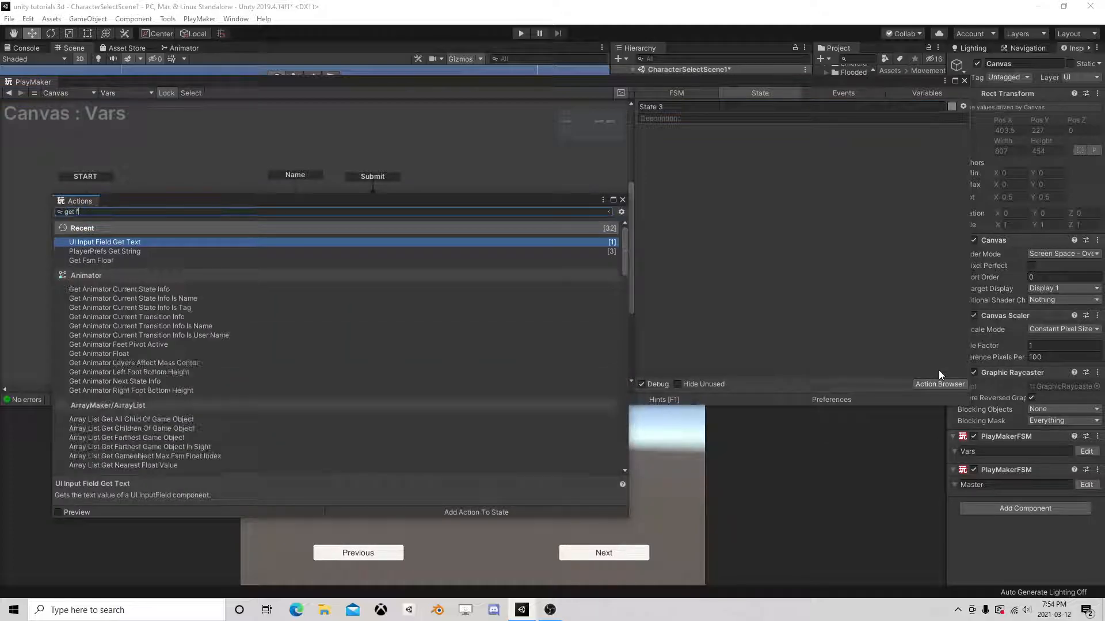
pyautogui.write('sm int')
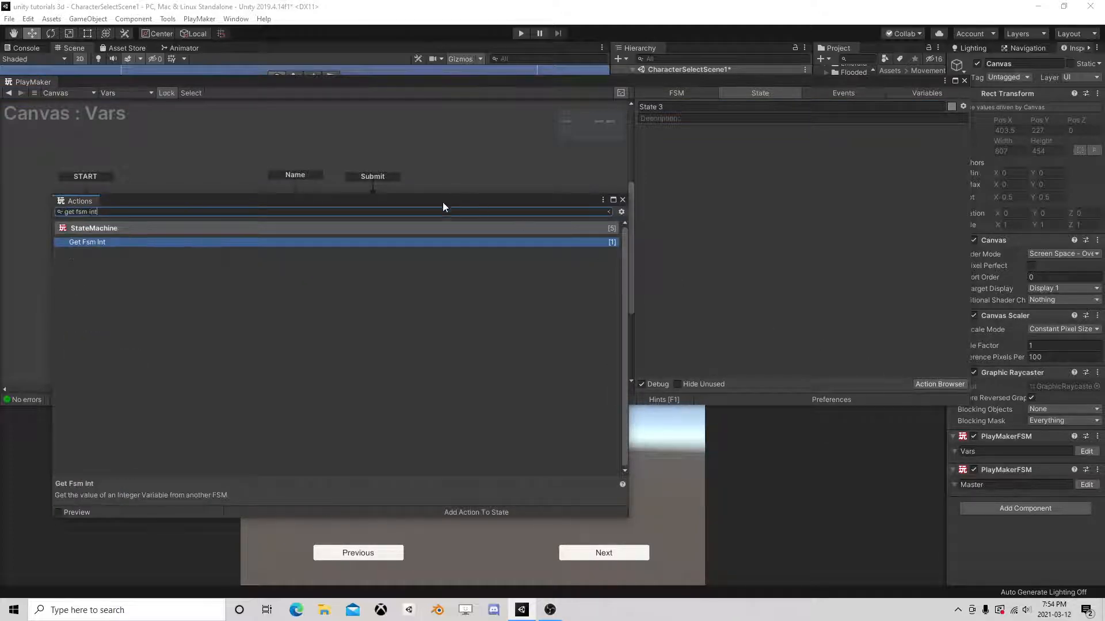
pyautogui.doubleClick(188, 243)
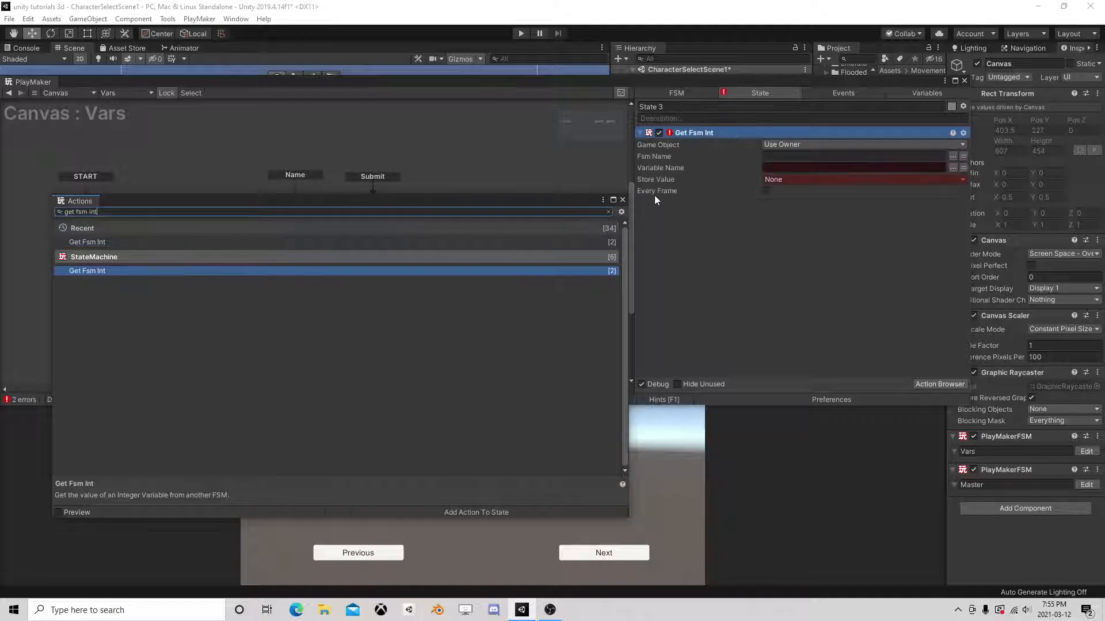
pyautogui.click(622, 199)
# Step: Set Get Fsm Int to read SlotIndex from the Master FSM and store it in a new variable SlotIndex
pyautogui.click(826, 150)
pyautogui.click(828, 152)
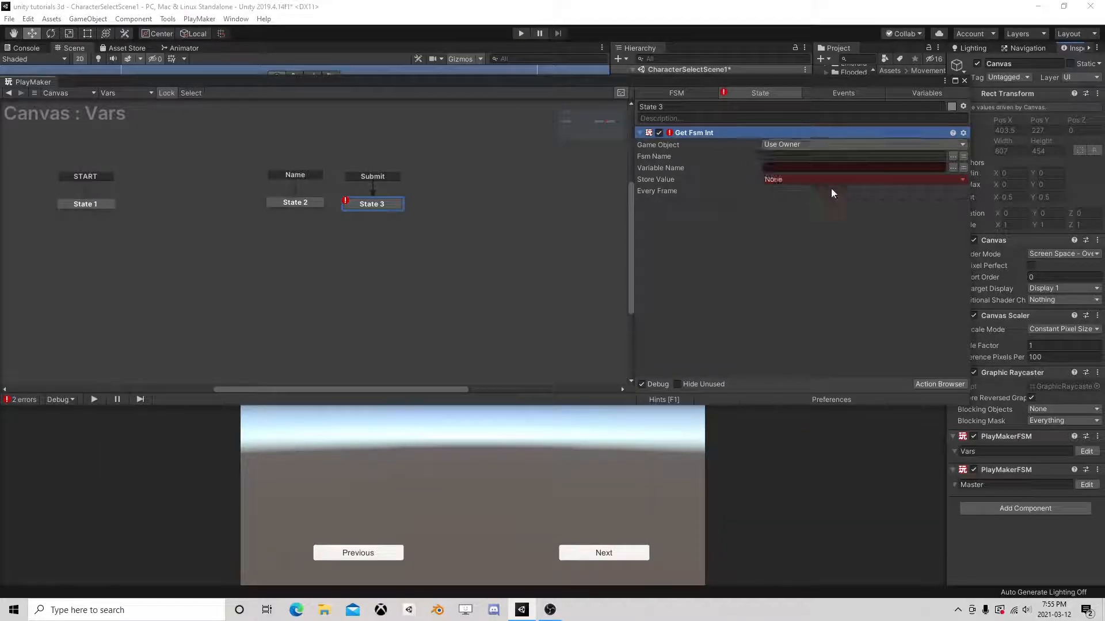
pyautogui.click(952, 156)
pyautogui.click(983, 175)
pyautogui.click(952, 168)
pyautogui.click(957, 176)
pyautogui.click(910, 179)
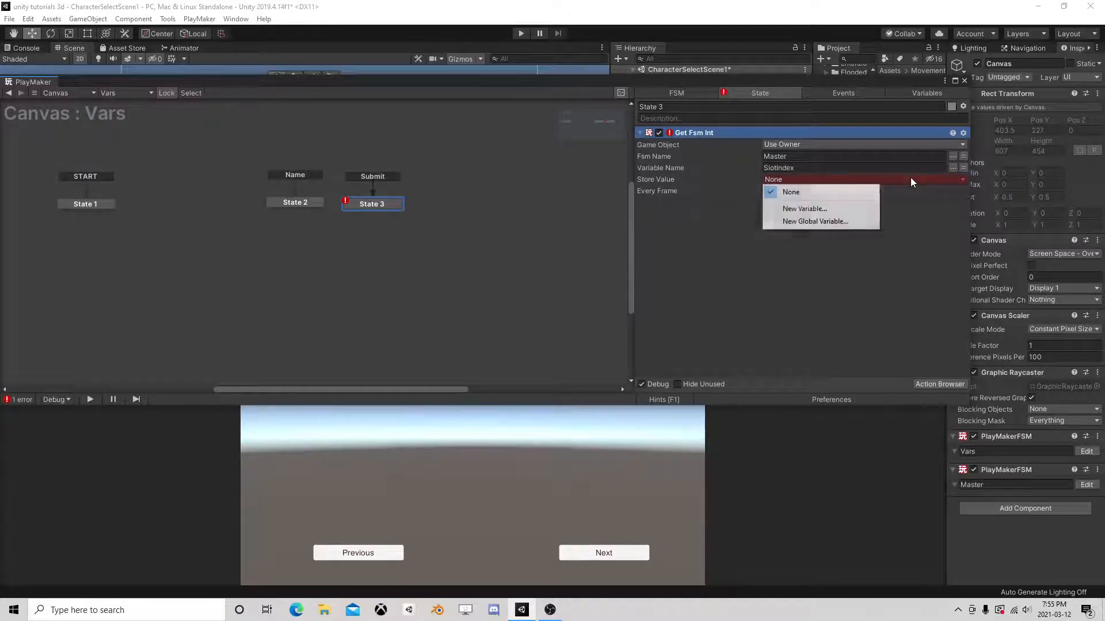
pyautogui.click(808, 208)
pyautogui.write('SlotIndex')
pyautogui.click(808, 216)
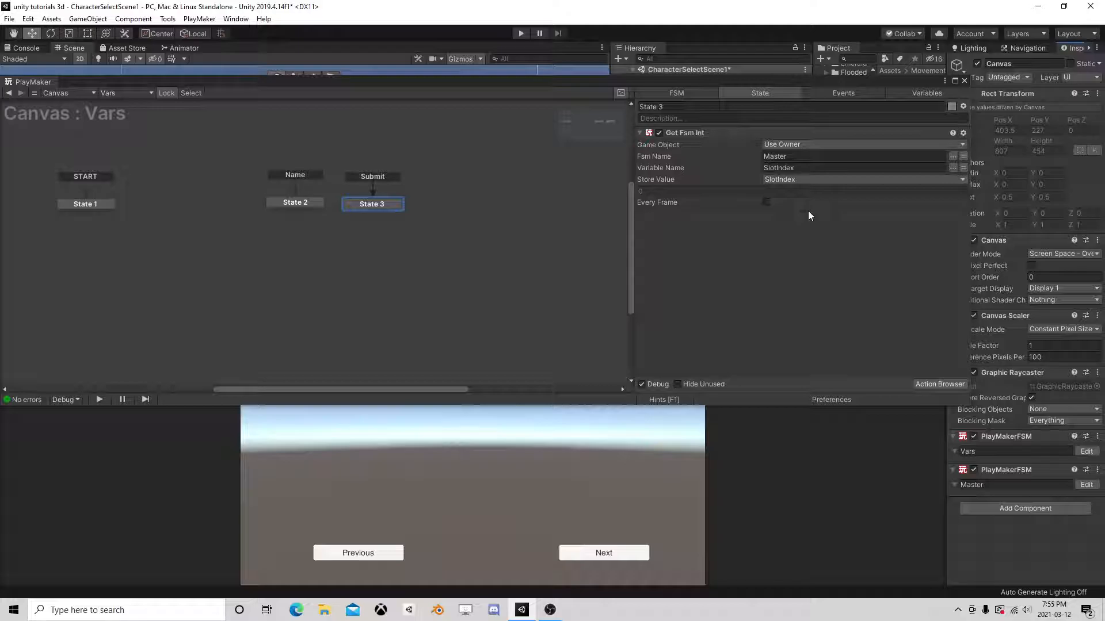
# Step: Add a Build String action to State 3 of the Vars FSM
pyautogui.click(924, 384)
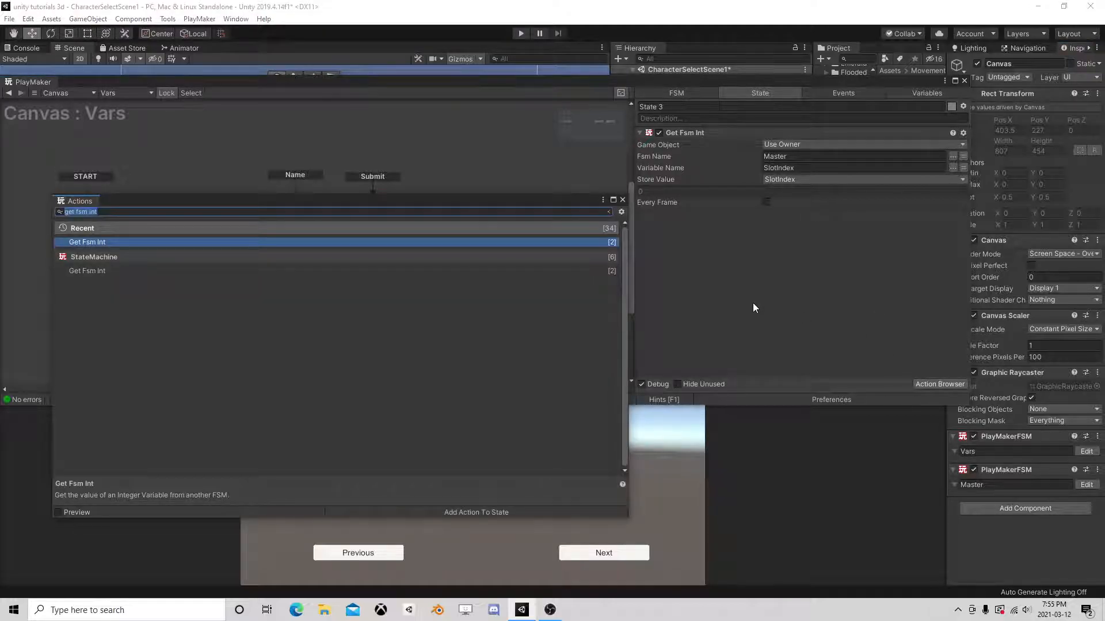
pyautogui.write('build')
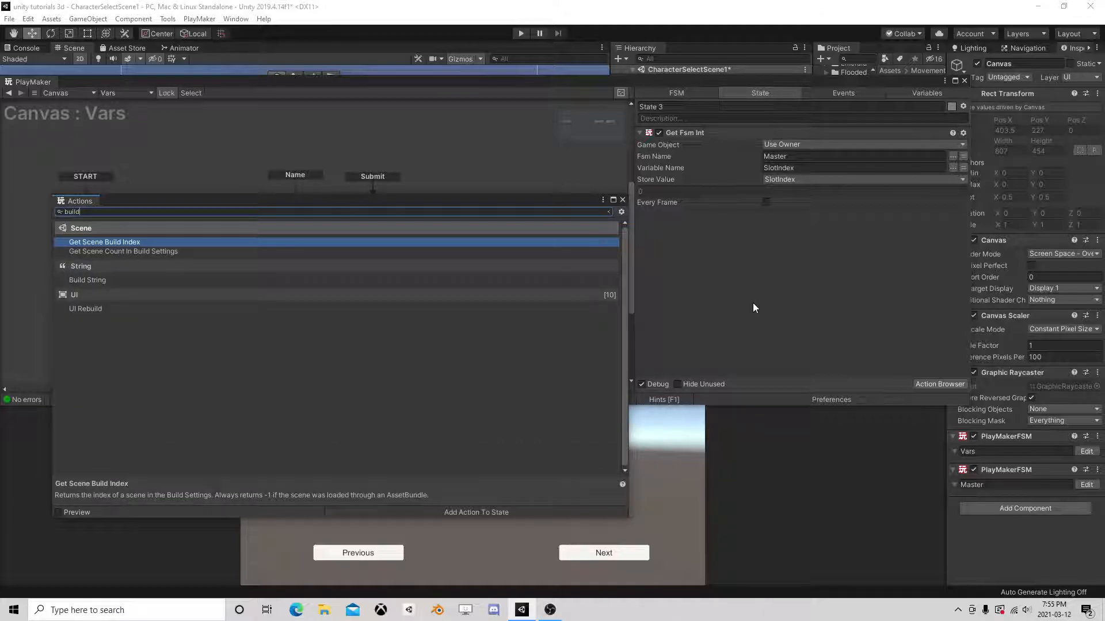
pyautogui.press('BackSpace')
pyautogui.press('BackSpace')
pyautogui.write('ild string')
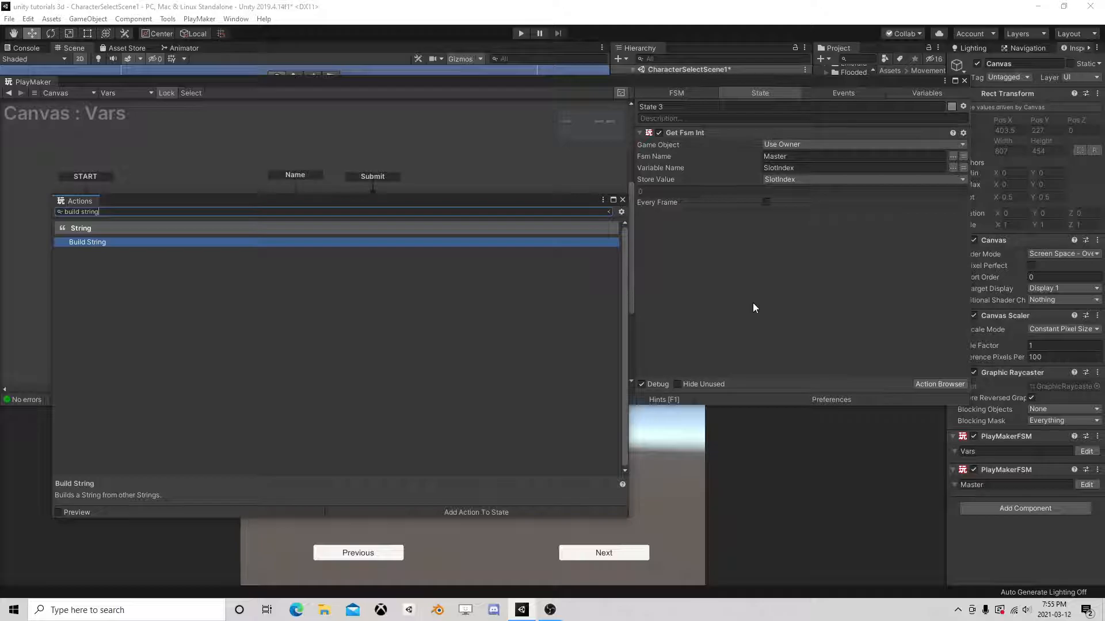
pyautogui.doubleClick(81, 241)
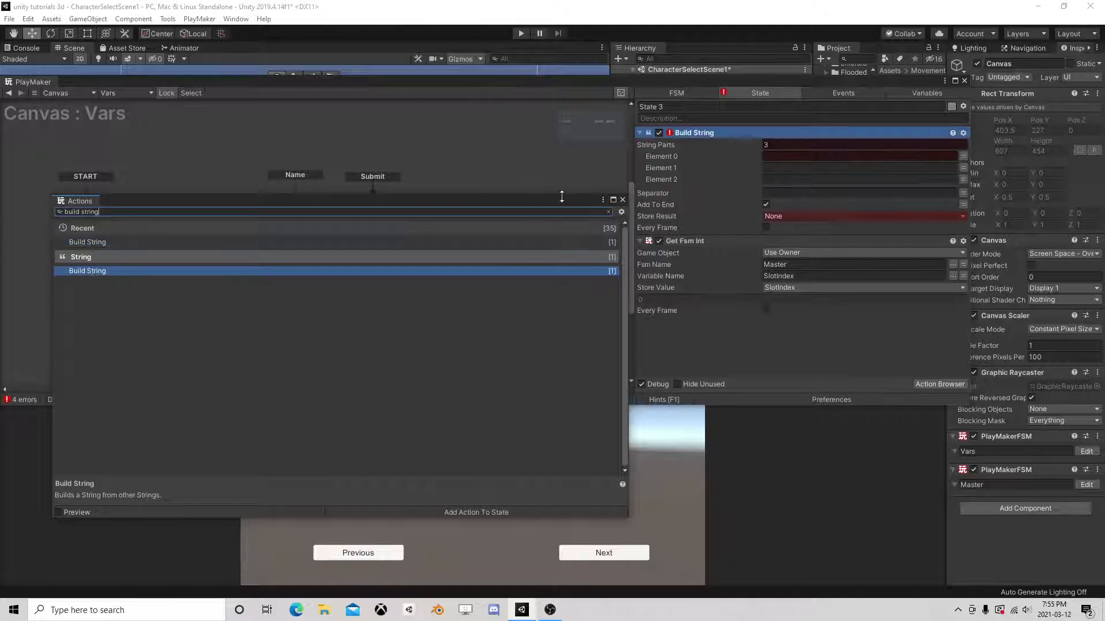
pyautogui.click(622, 199)
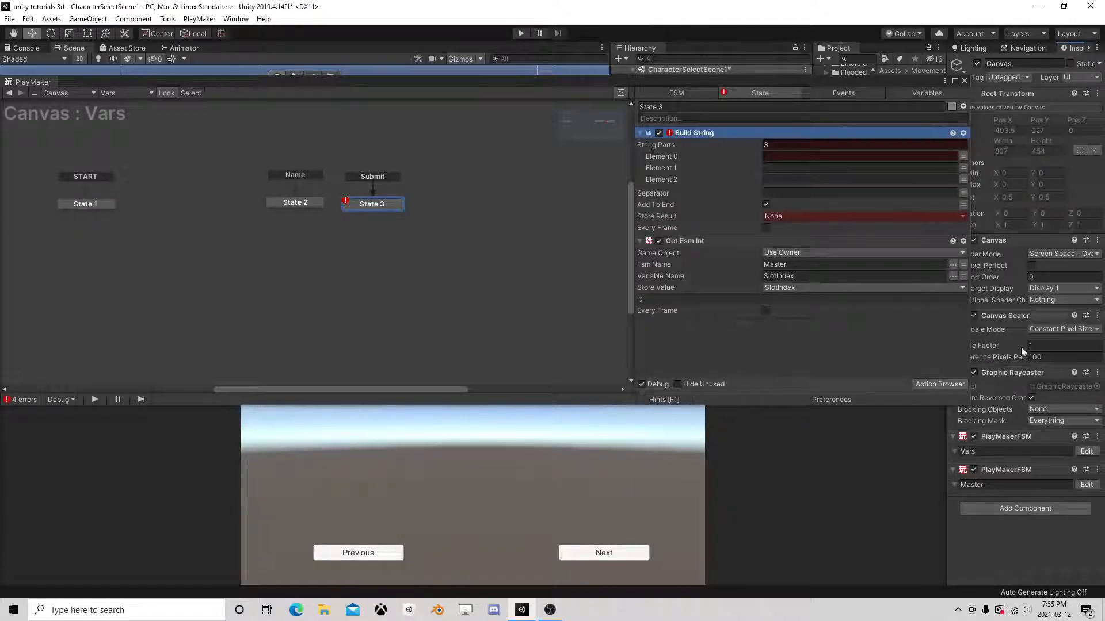
# Step: In State 1 of the Canvas's Master FSM, change the PlayerPrefs Has Key key to Slot0Name
pyautogui.click(1086, 485)
pyautogui.moveTo(169, 212); pyautogui.dragTo(196, 231, button='middle')
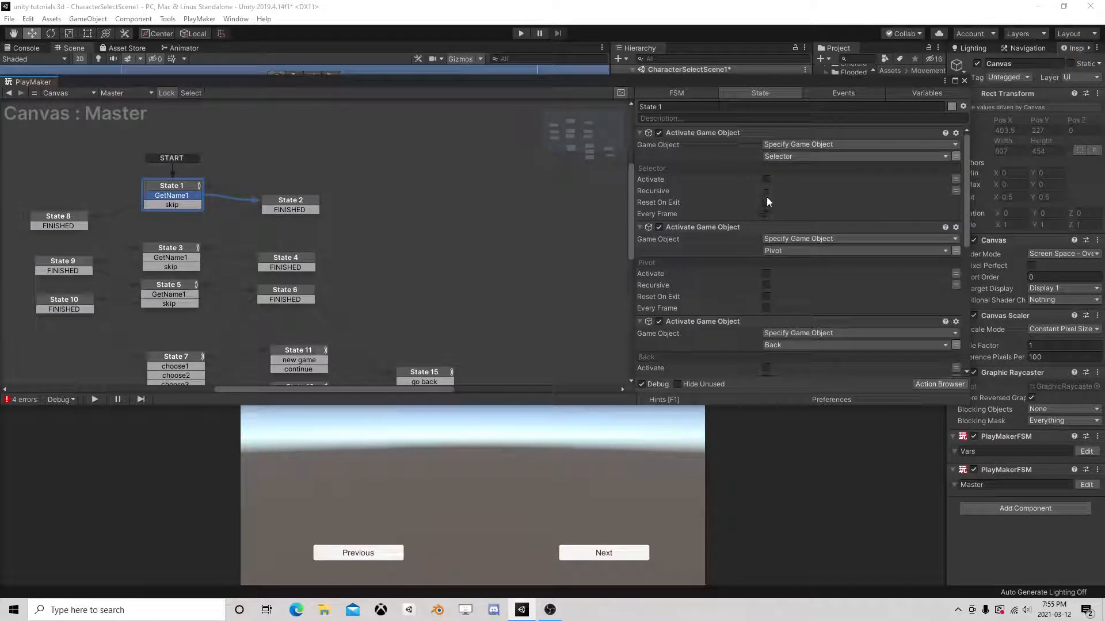
pyautogui.scroll(-3, 712, 229)
pyautogui.scroll(-10, 713, 231)
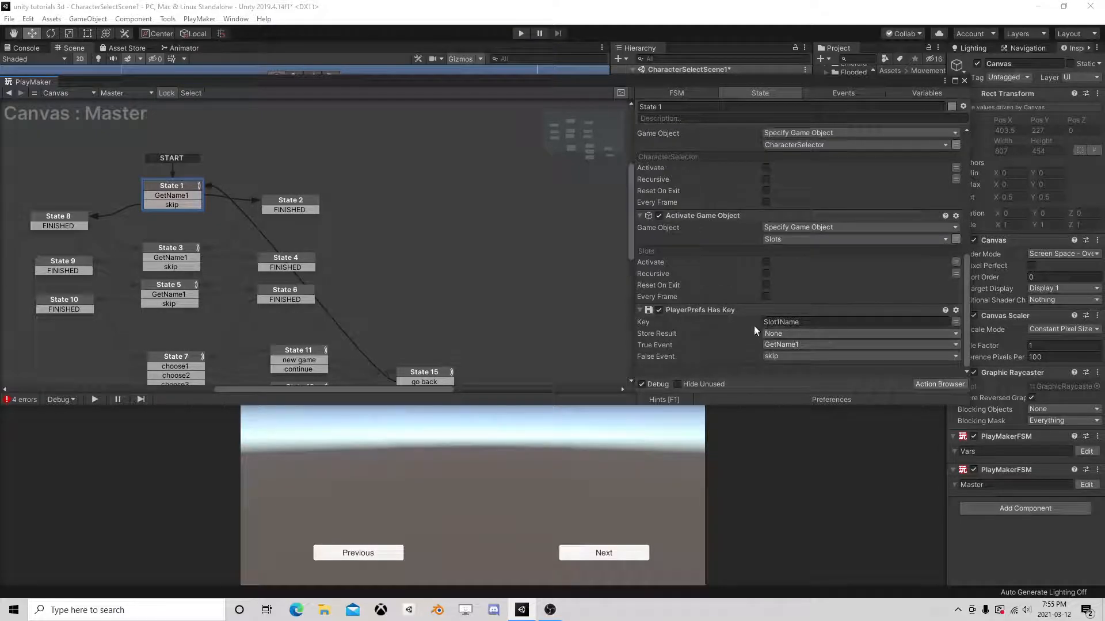
pyautogui.click(777, 321)
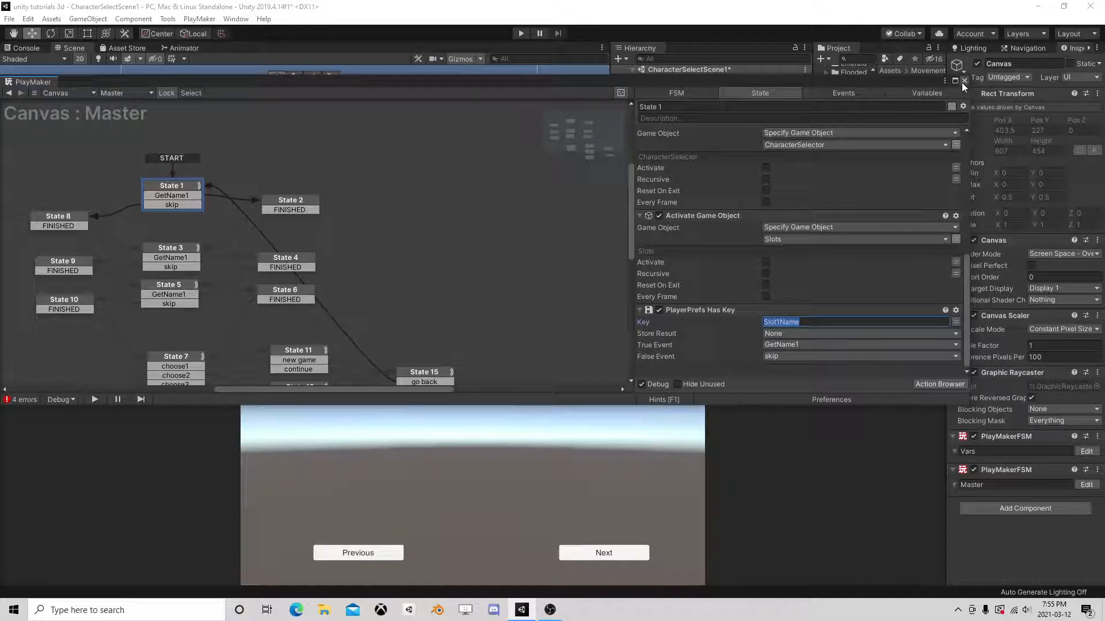
pyautogui.click(180, 187)
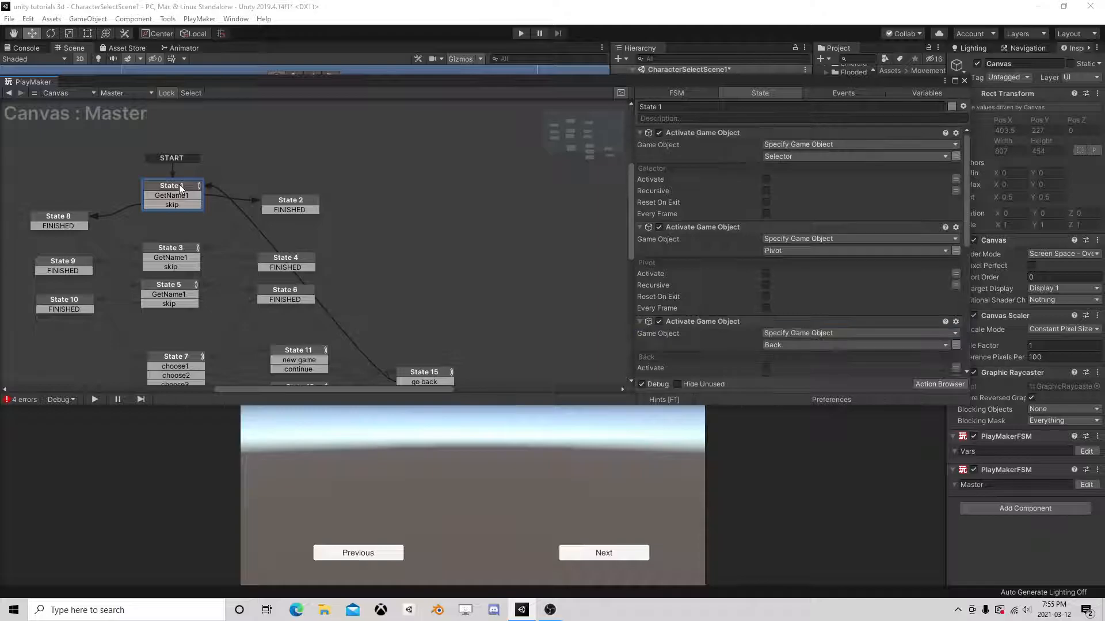
pyautogui.scroll(-5, 719, 339)
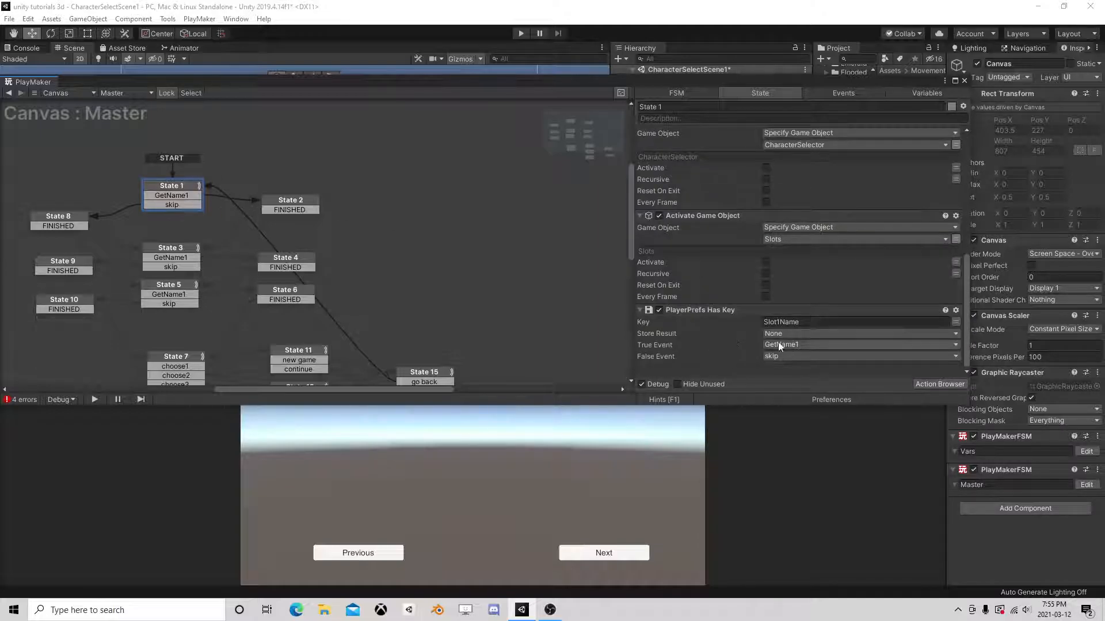
pyautogui.click(777, 322)
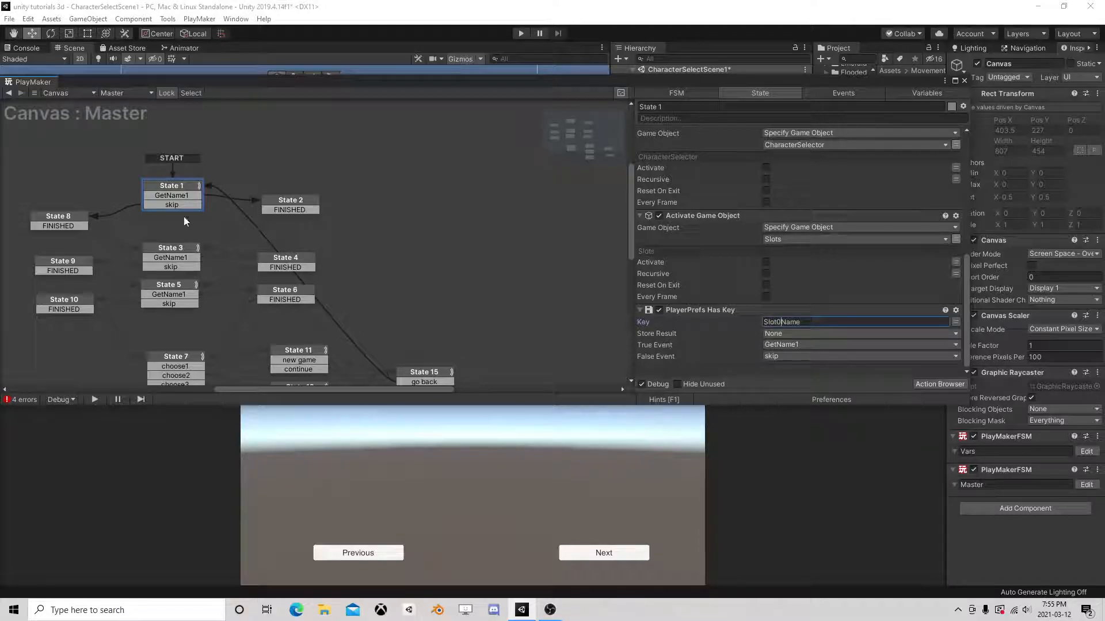
# Step: In the Master FSM, set the PlayerPrefs Has Key key to Slot1Name in State 3 and Slot2Name in State 5
pyautogui.click(176, 247)
pyautogui.click(776, 145)
pyautogui.press('BackSpace')
pyautogui.write('1Name')
pyautogui.click(179, 286)
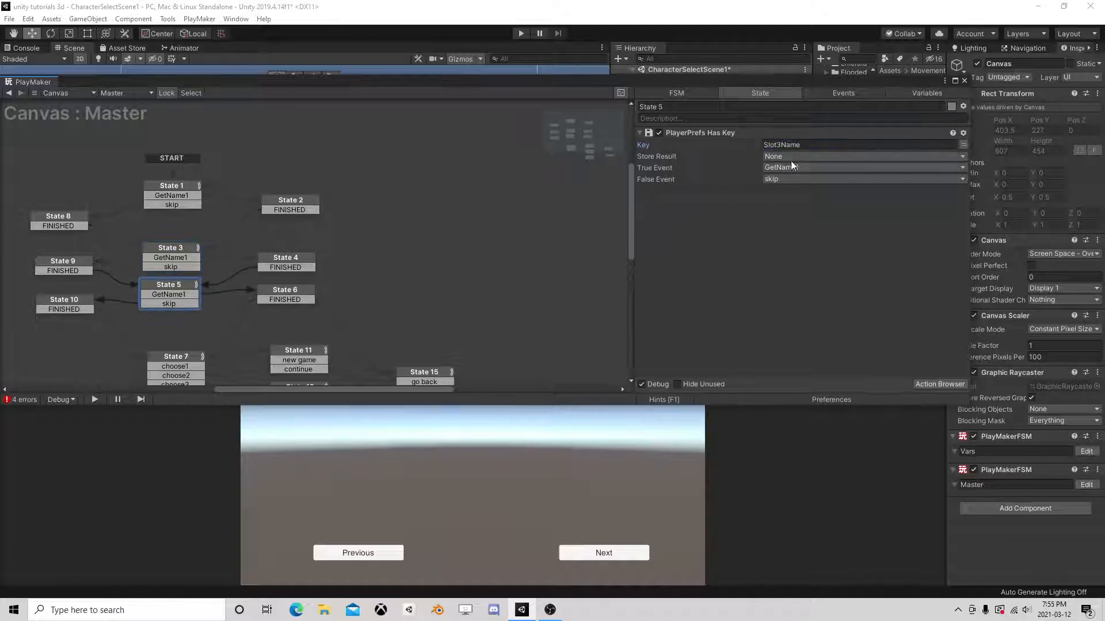
pyautogui.click(778, 144)
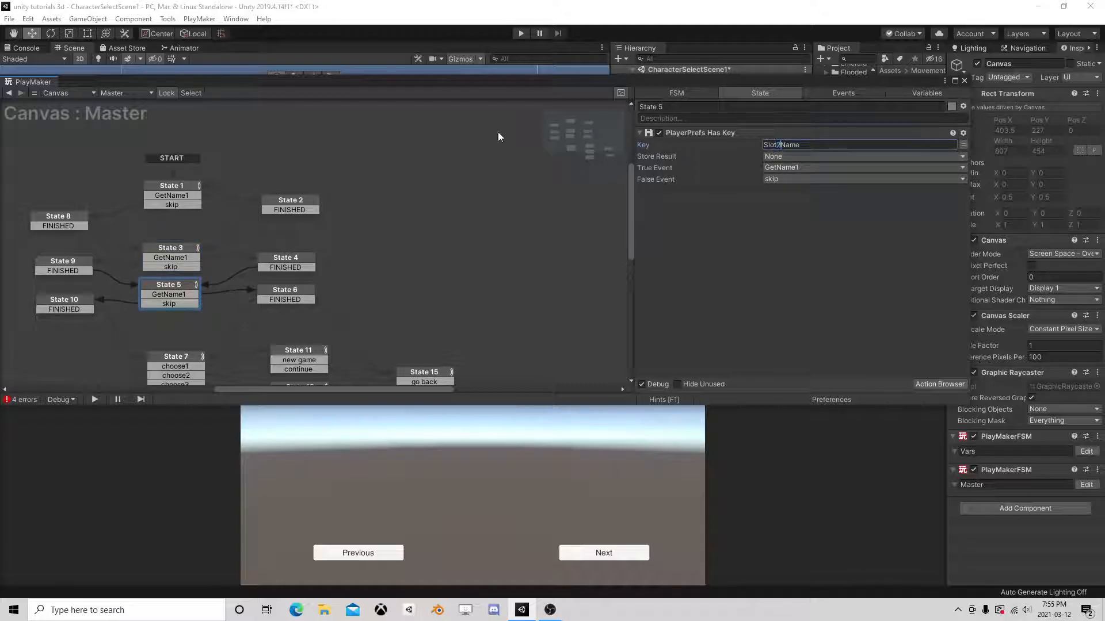
# Step: Shift the PlayerPrefs Get String keys down one index in States 2, 4 and 6, using Slot1Name in State 4 and Slot2Name in State 6
pyautogui.click(295, 205)
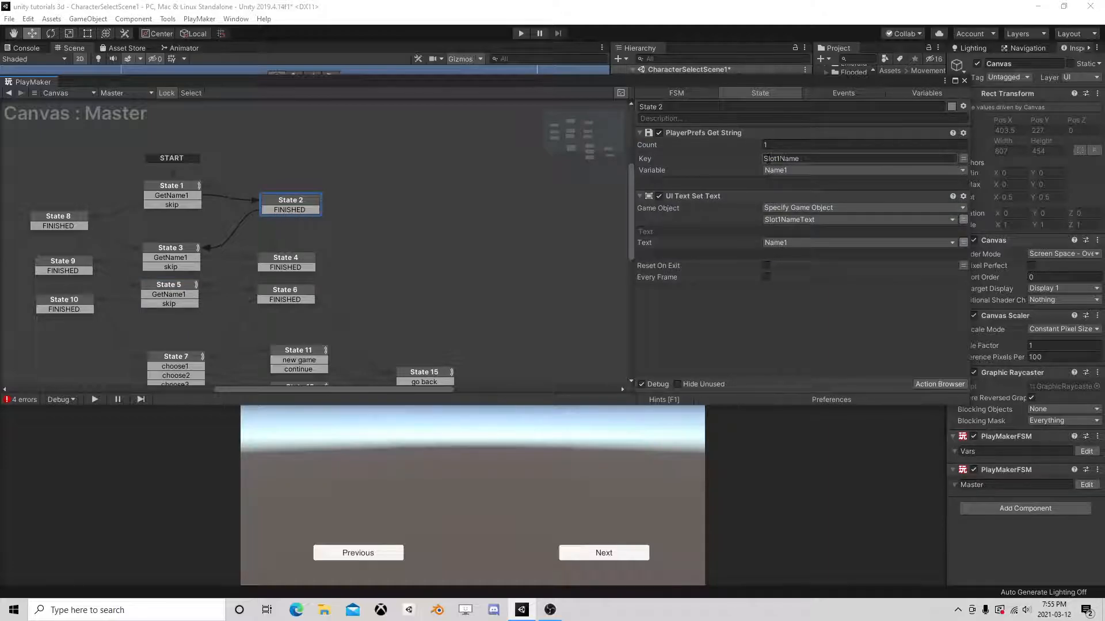
pyautogui.click(286, 260)
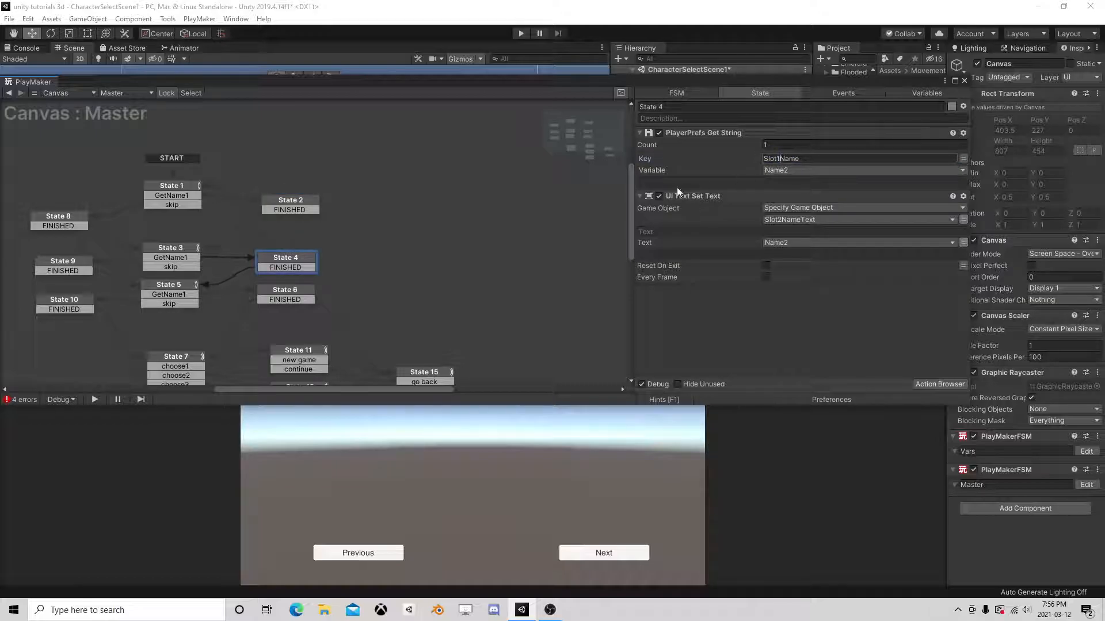
pyautogui.click(282, 293)
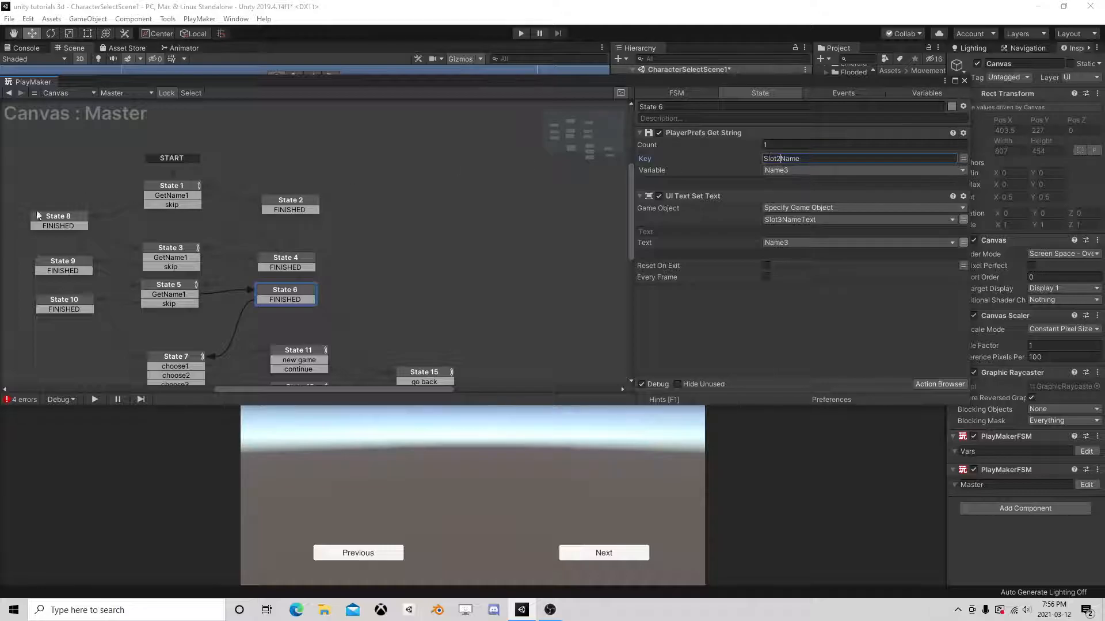
pyautogui.click(70, 220)
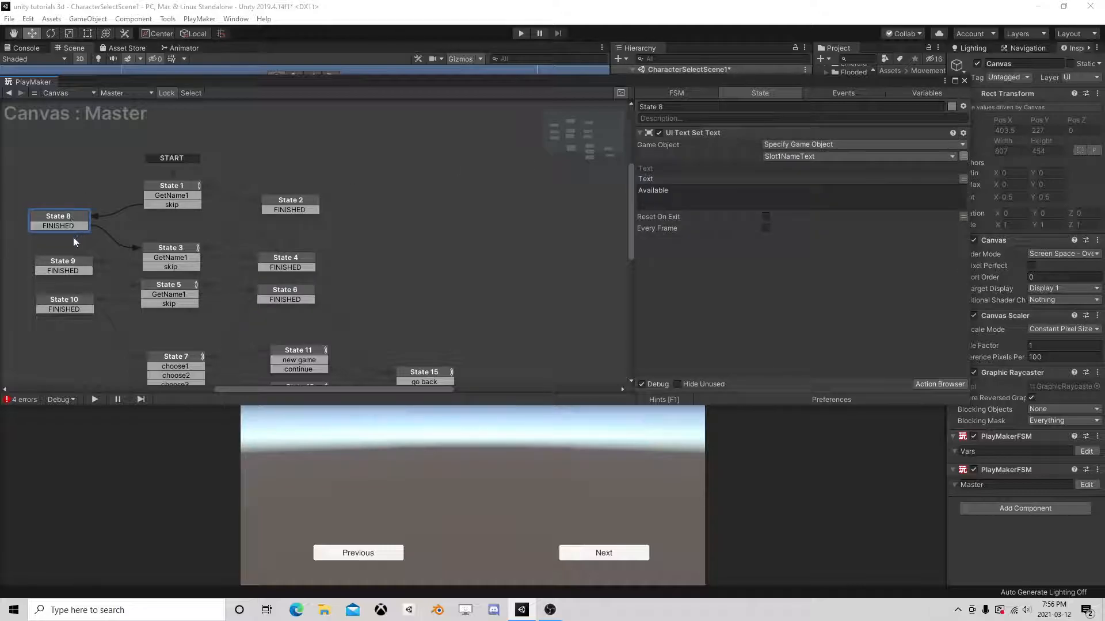
# Step: Open State 3 of the Vars FSM, and check how the PlayerPrefs key is spelled in State 1 of the Master FSM
pyautogui.click(964, 81)
pyautogui.click(1086, 452)
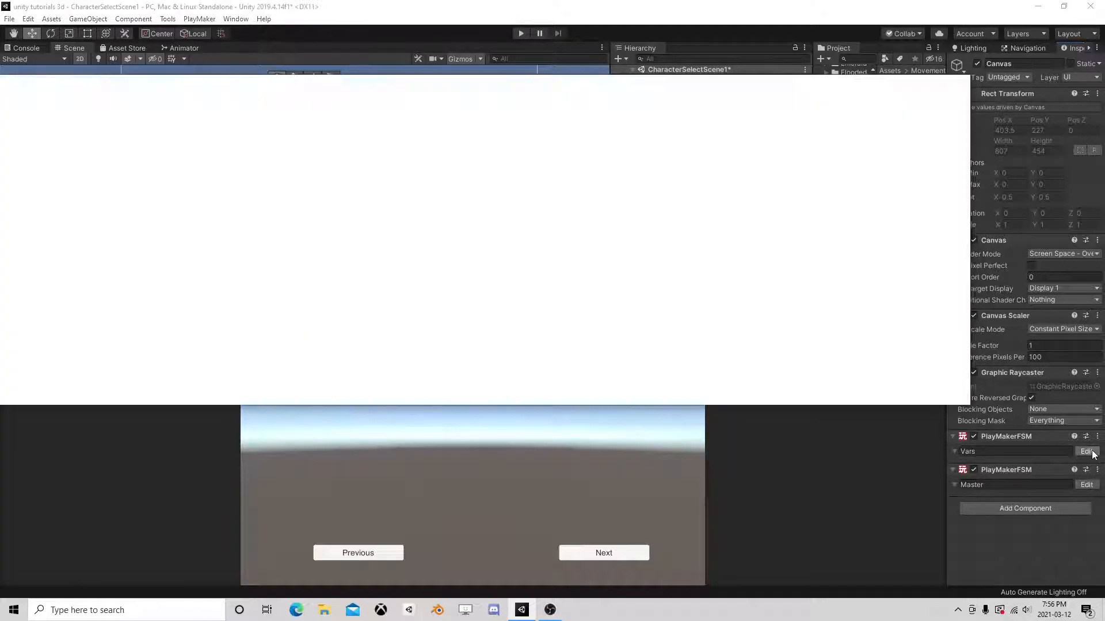
pyautogui.click(372, 204)
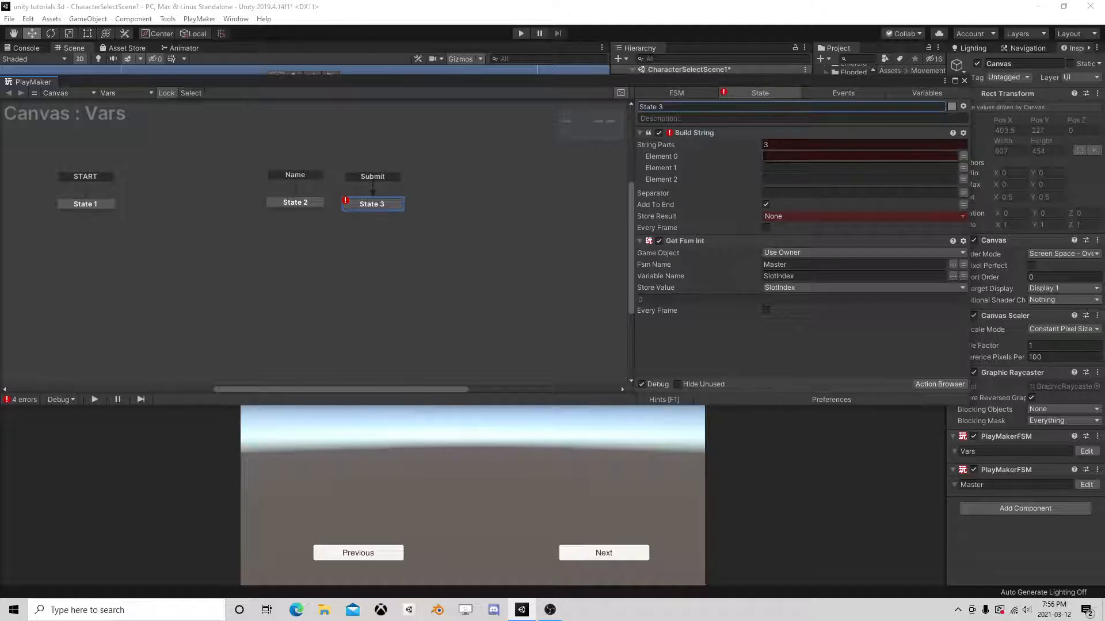
pyautogui.click(931, 157)
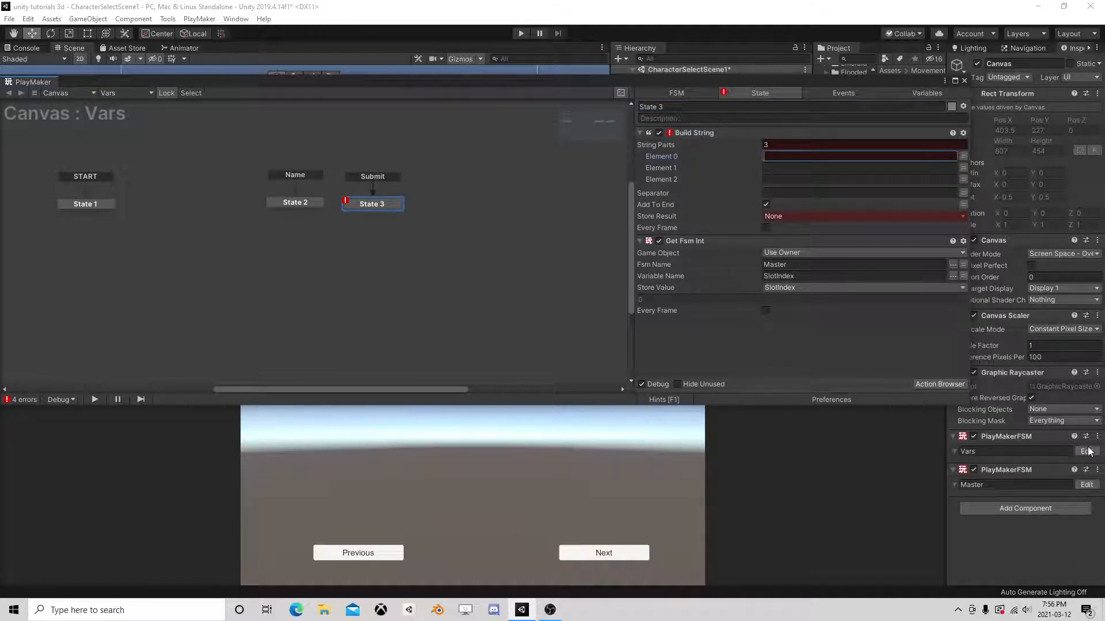
pyautogui.click(1086, 485)
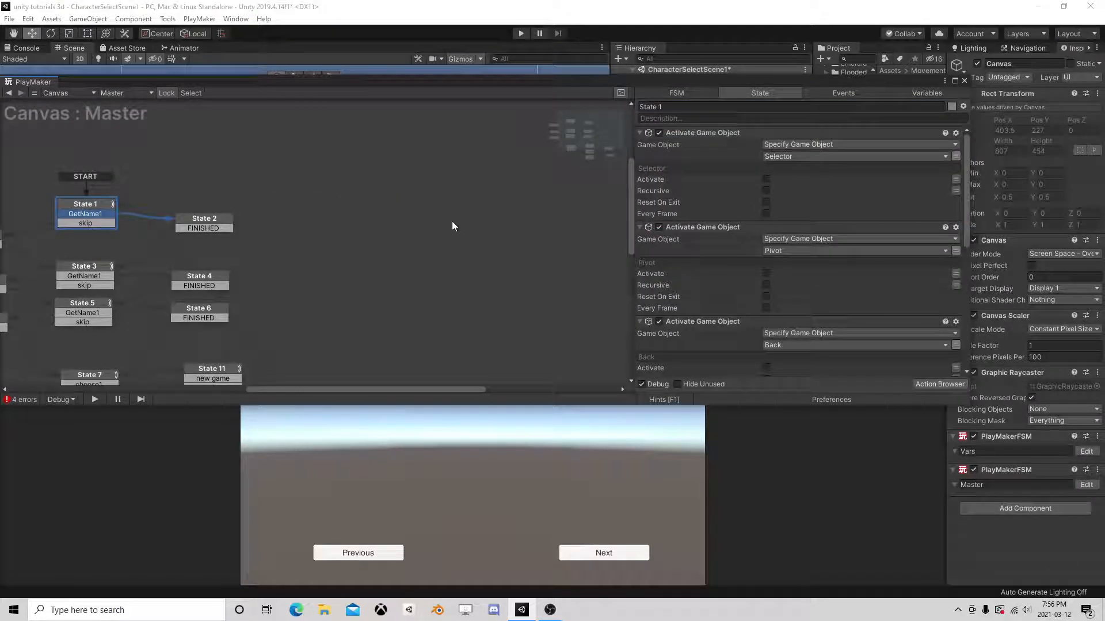
pyautogui.scroll(-1, 711, 294)
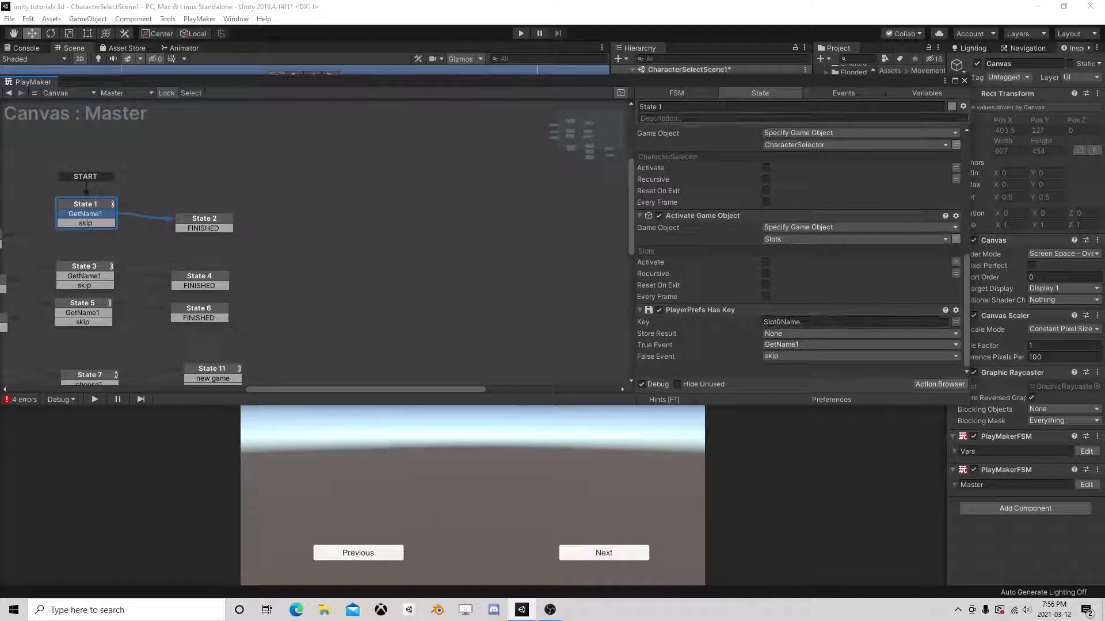
# Step: In State 3 of the Vars FSM, set the Build String parts to Slot, the SlotIndex variable and Name, with Add To End off
pyautogui.click(965, 81)
pyautogui.click(1086, 451)
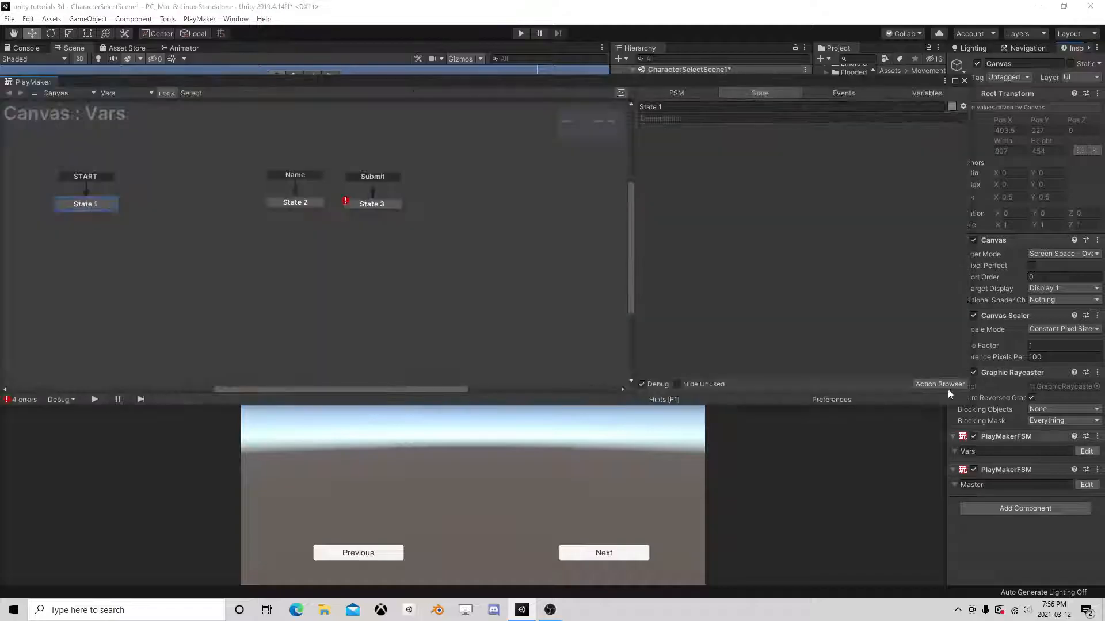
pyautogui.click(380, 205)
pyautogui.click(834, 156)
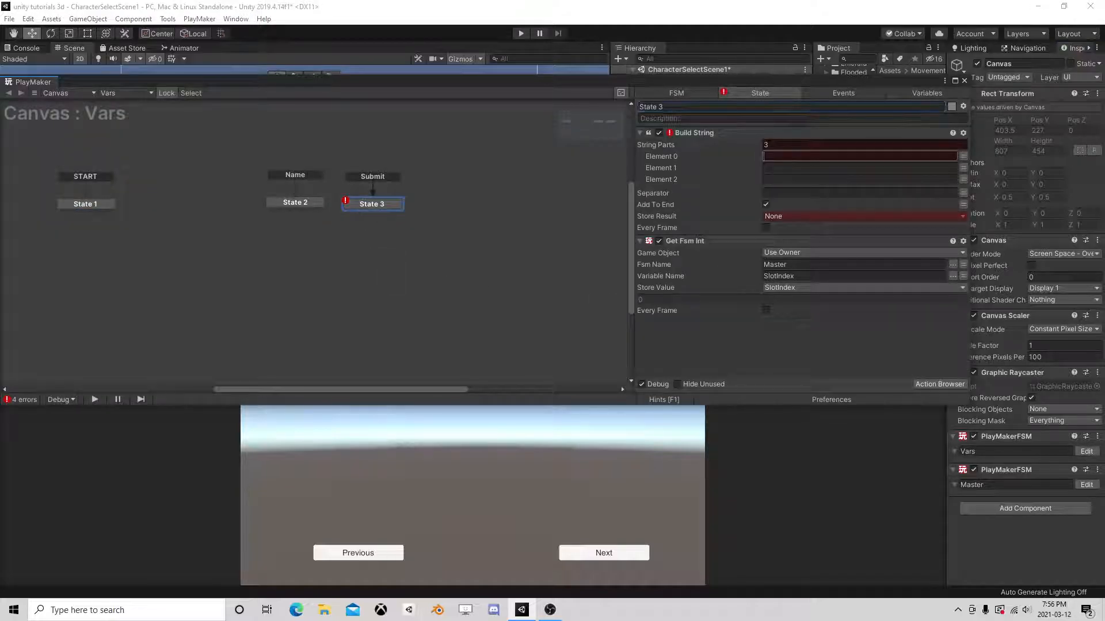
pyautogui.write('Slo')
pyautogui.click(963, 167)
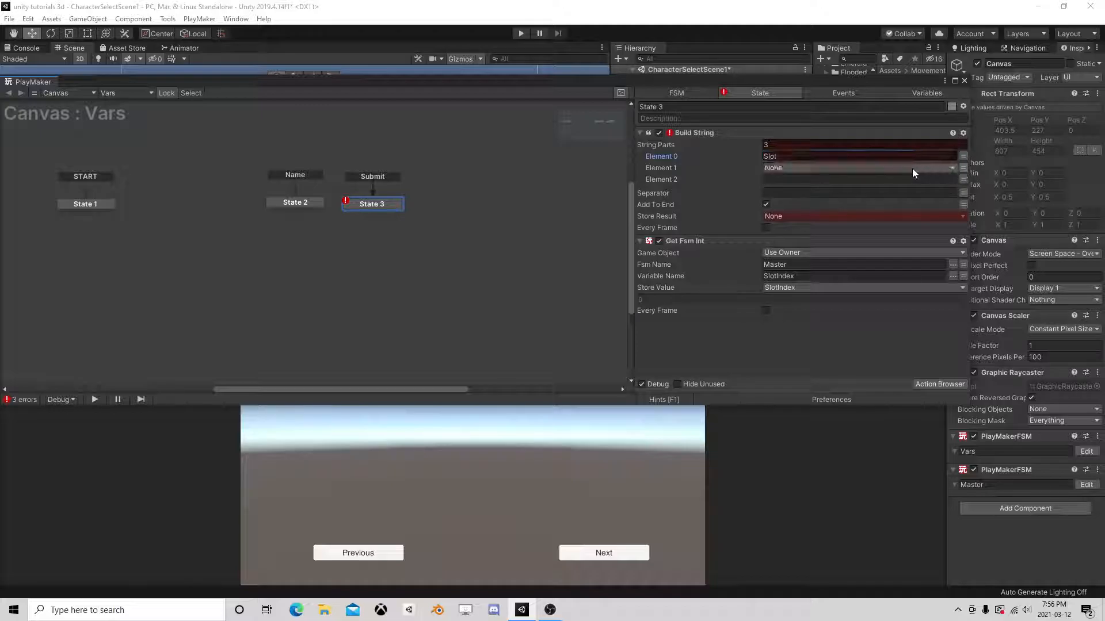
pyautogui.click(914, 168)
pyautogui.moveTo(847, 205)
pyautogui.click(909, 206)
pyautogui.click(788, 193)
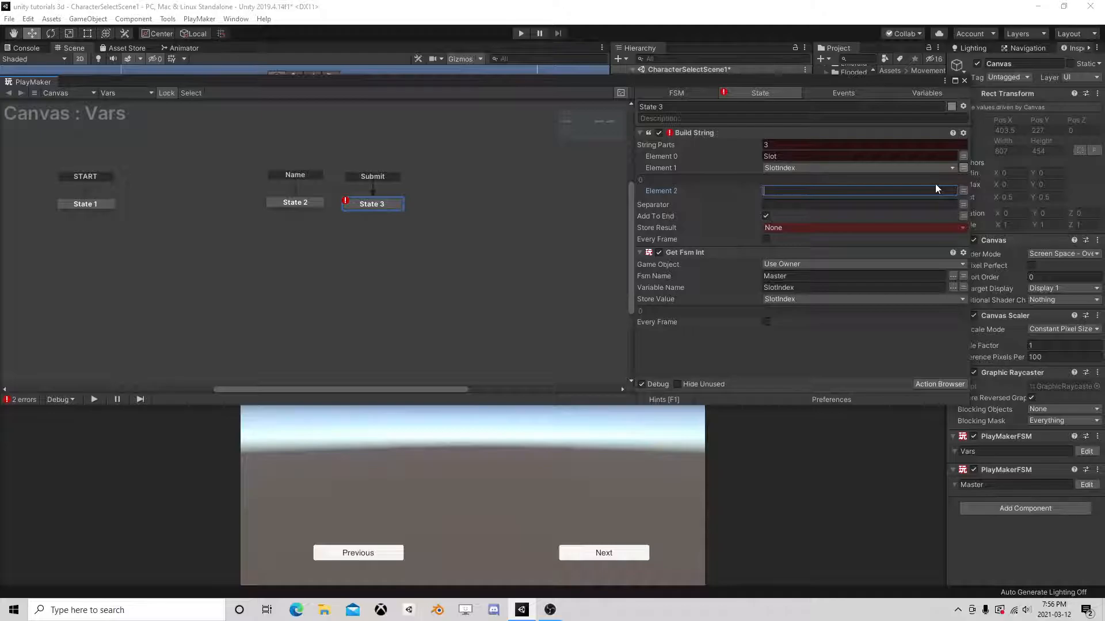
pyautogui.write('Name')
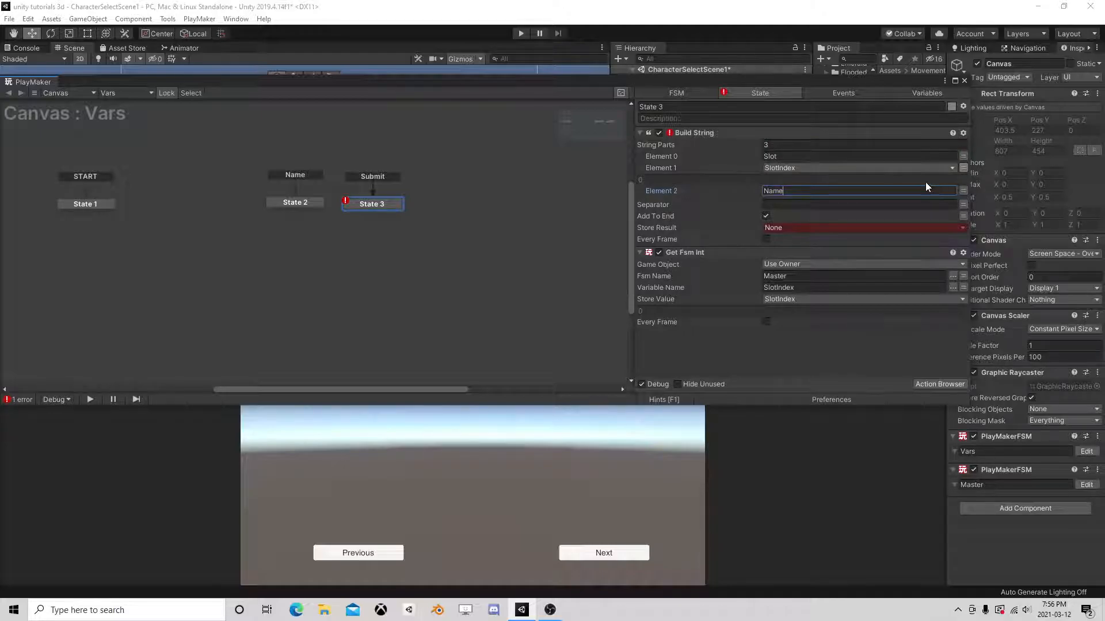
pyautogui.click(767, 216)
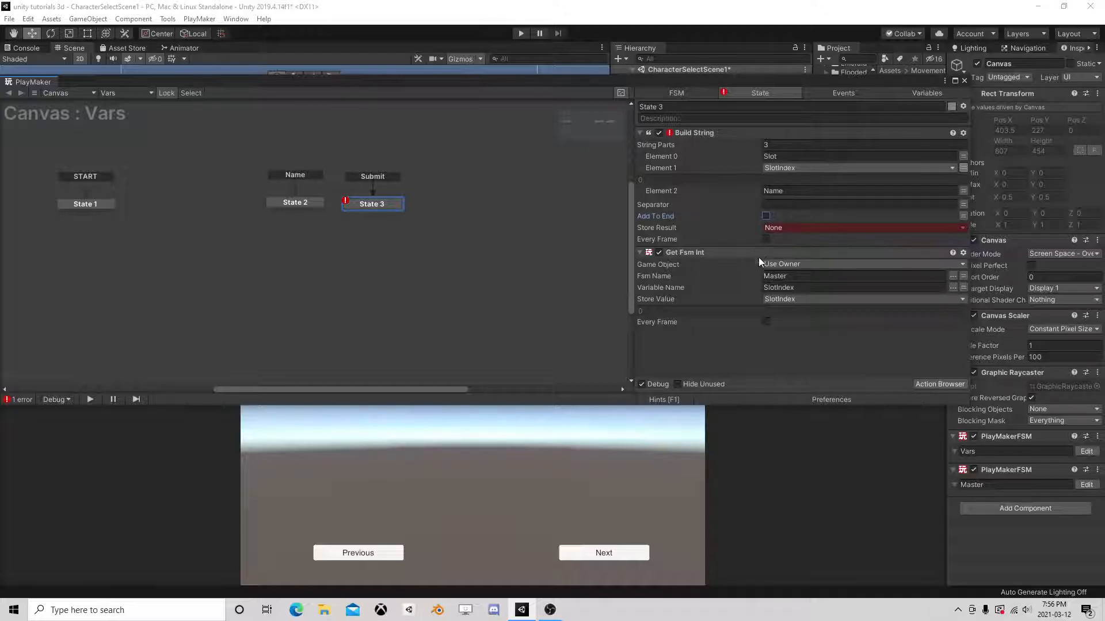
# Step: Store the Build String result in a new variable CurrentnameKey, and move Get Fsm Int above Build String
pyautogui.click(785, 226)
pyautogui.click(797, 269)
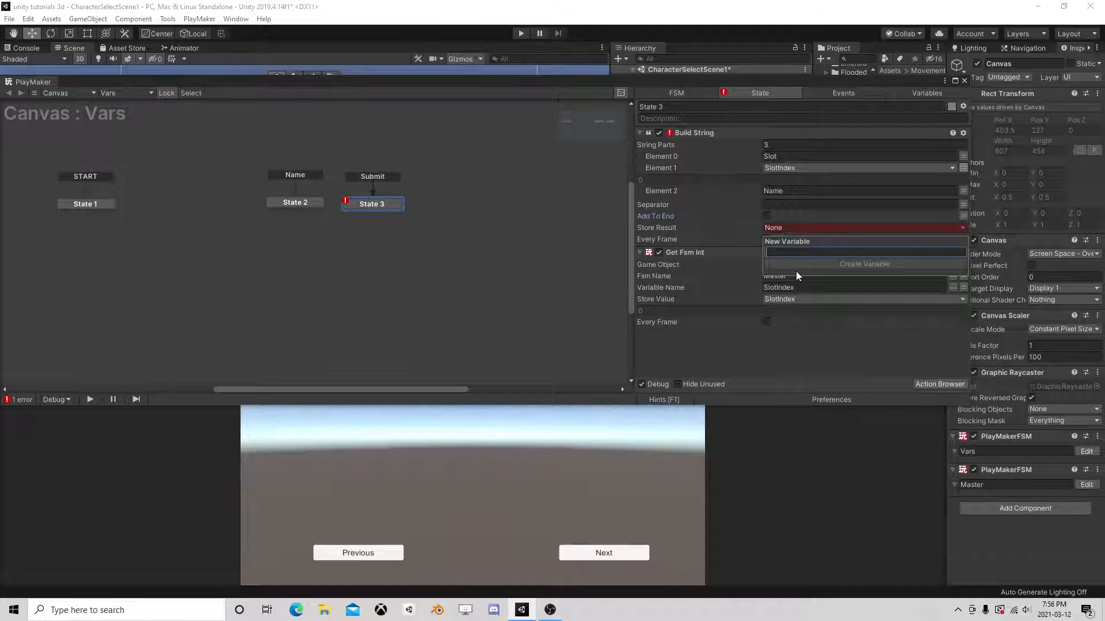
pyautogui.write('Currentna')
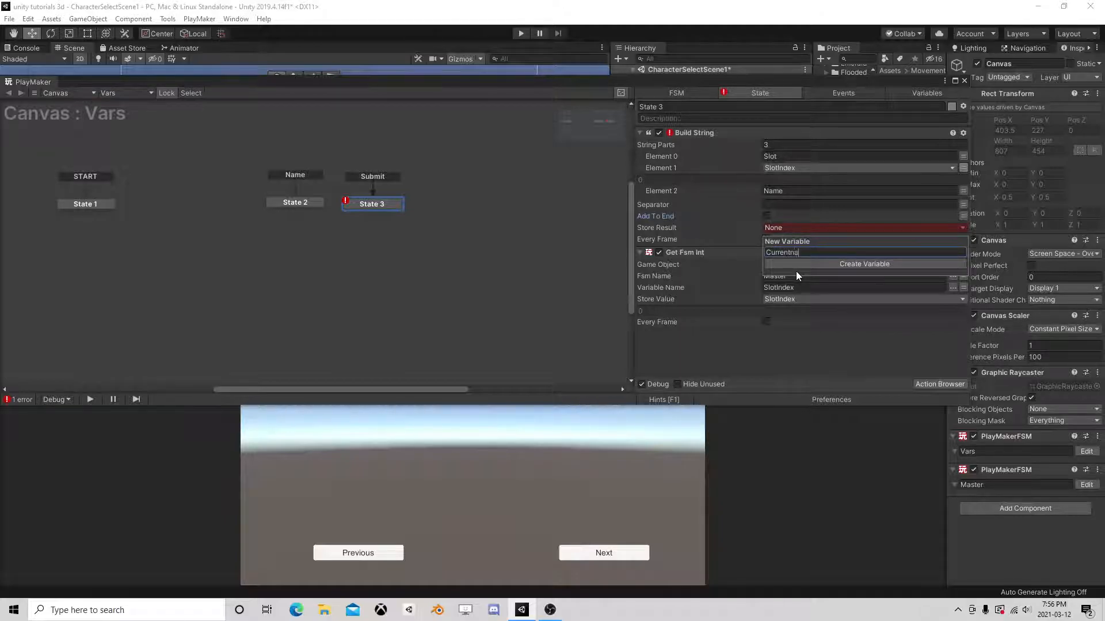
pyautogui.write('meKey')
pyautogui.press('Return')
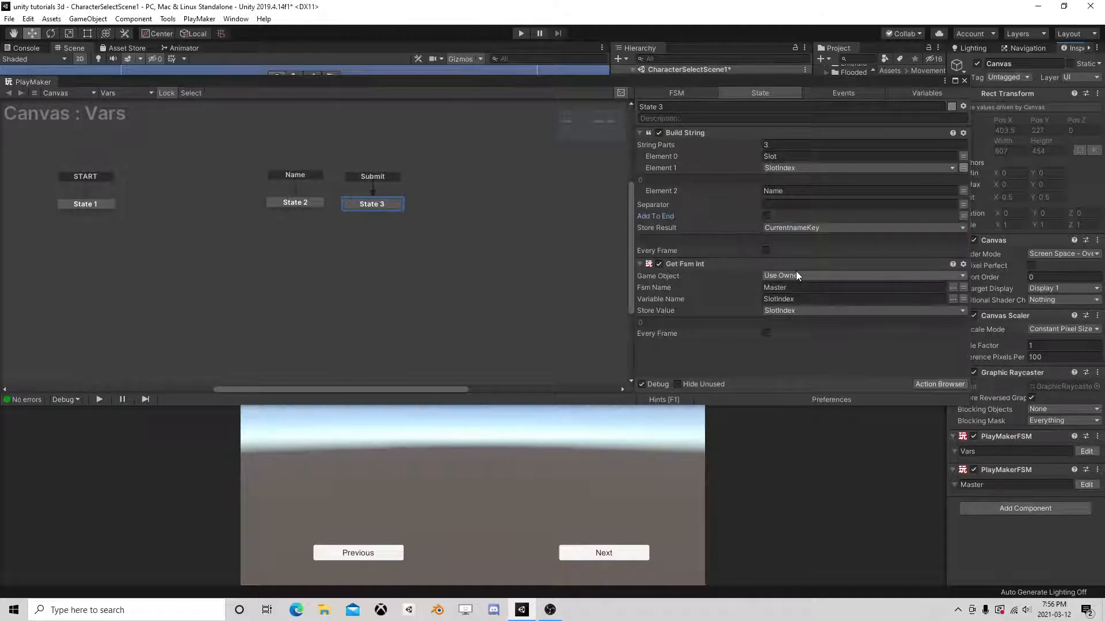
pyautogui.moveTo(684, 266); pyautogui.dragTo(703, 131)
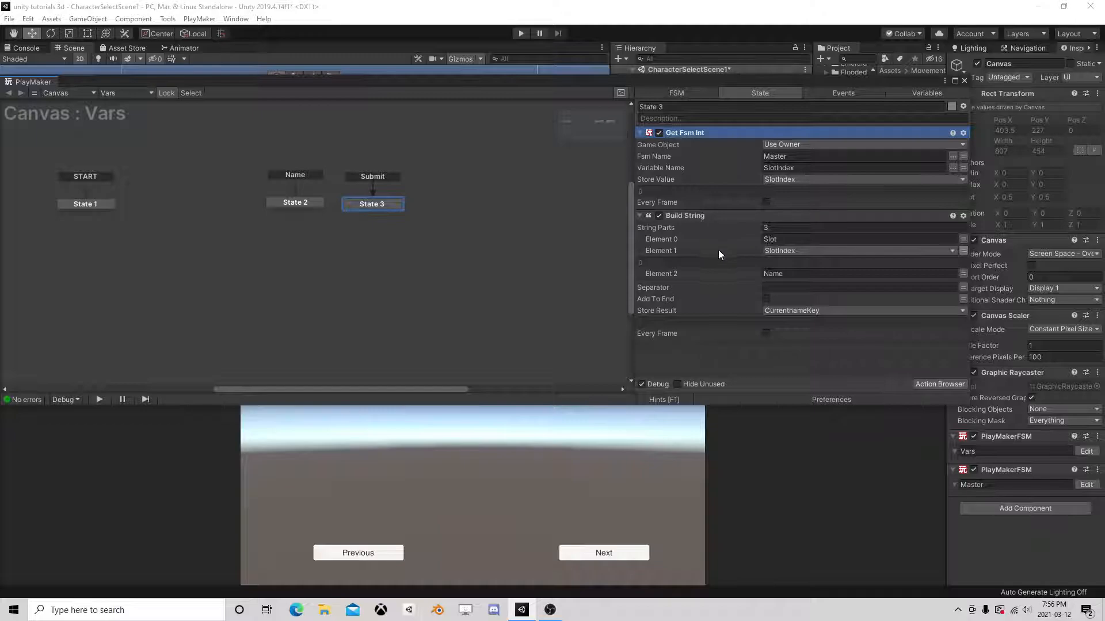
# Step: Add a PlayerPrefs Set String action to State 3 and place it below Build String
pyautogui.click(937, 385)
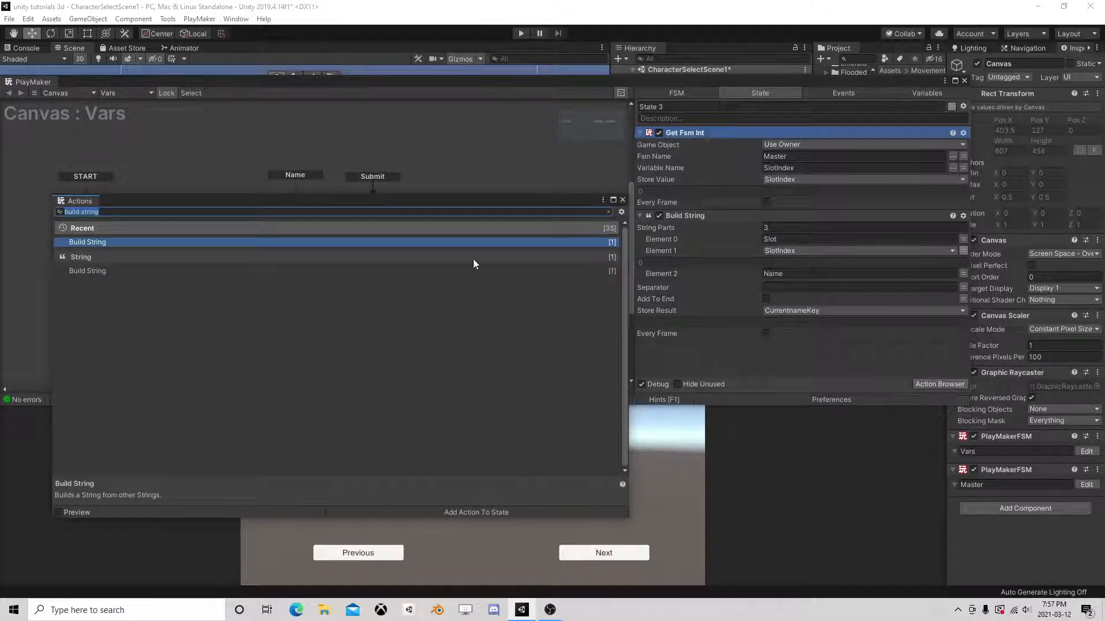
pyautogui.press('BackSpace')
pyautogui.scroll(-6, 144, 364)
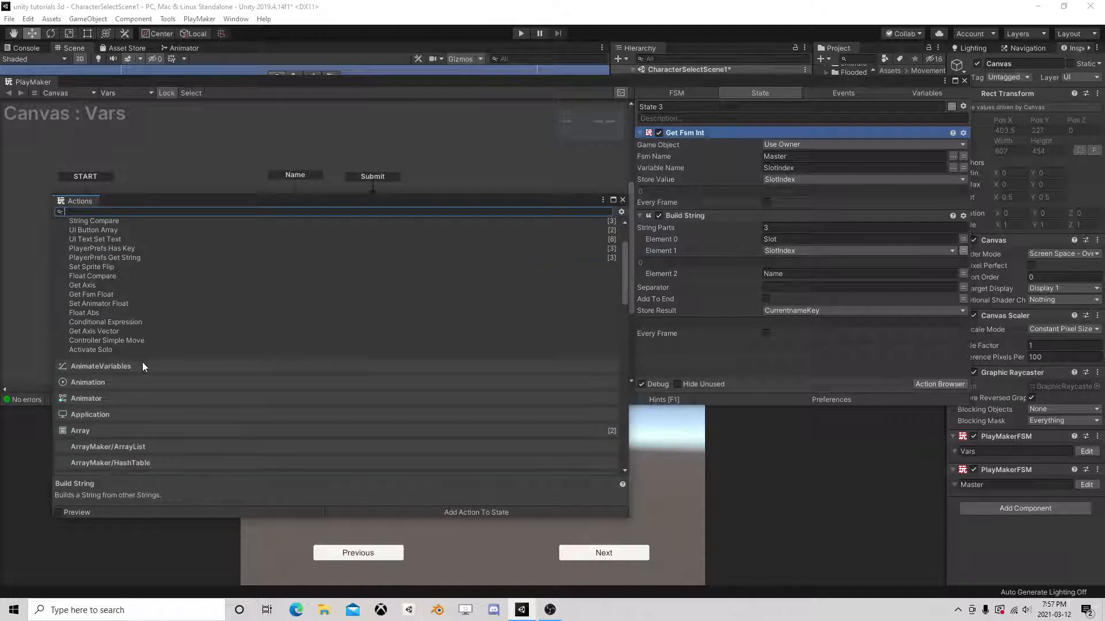
pyautogui.scroll(-3, 151, 368)
pyautogui.scroll(-5, 140, 349)
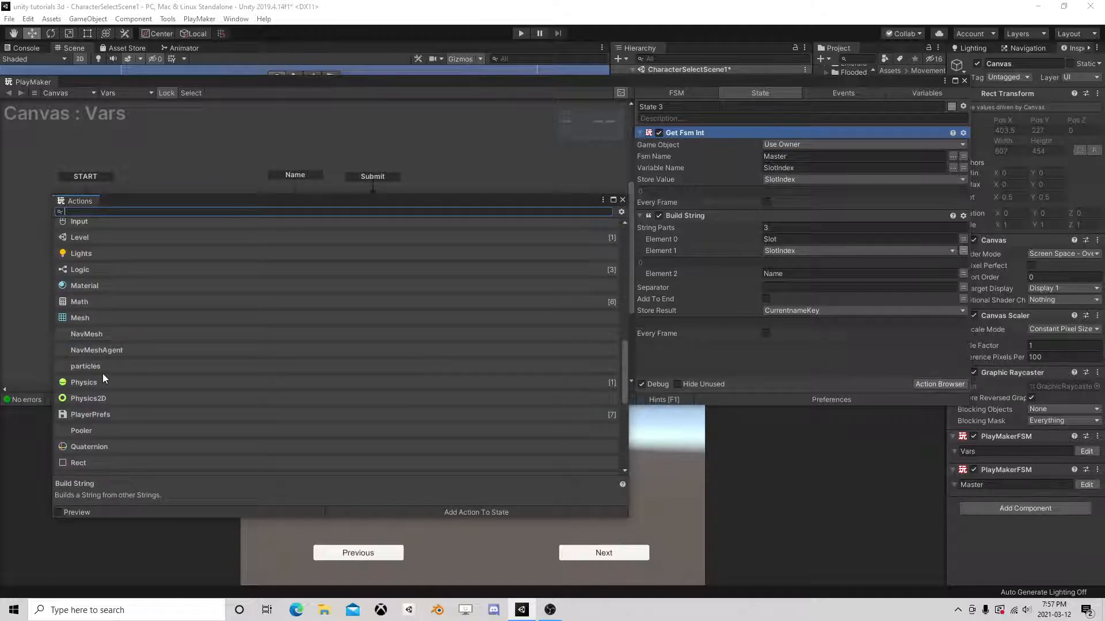
pyautogui.click(108, 415)
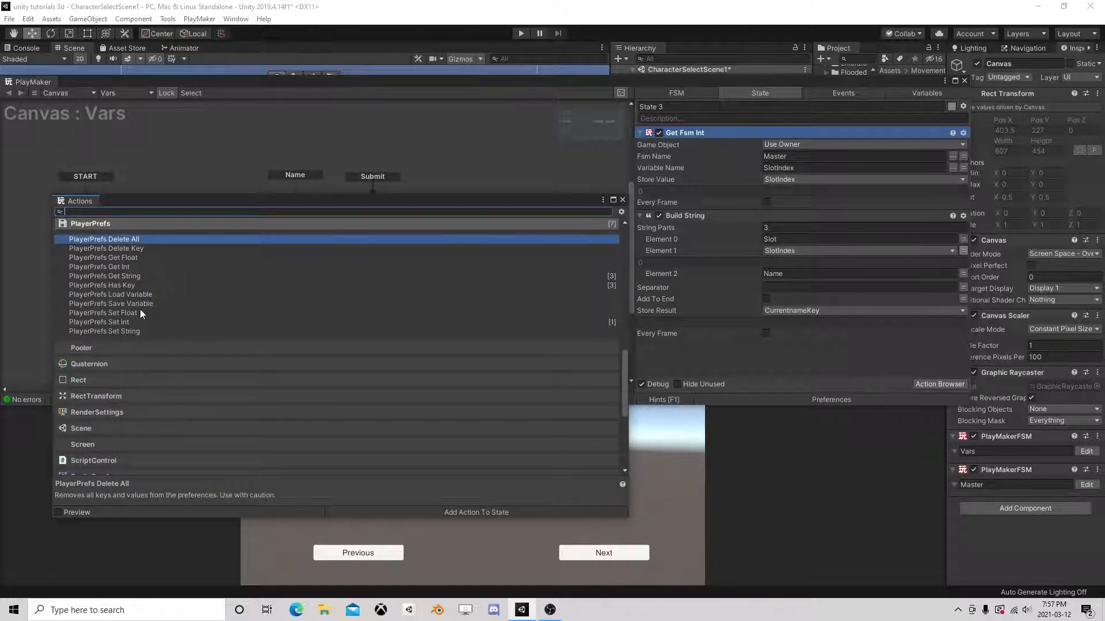
pyautogui.doubleClick(115, 330)
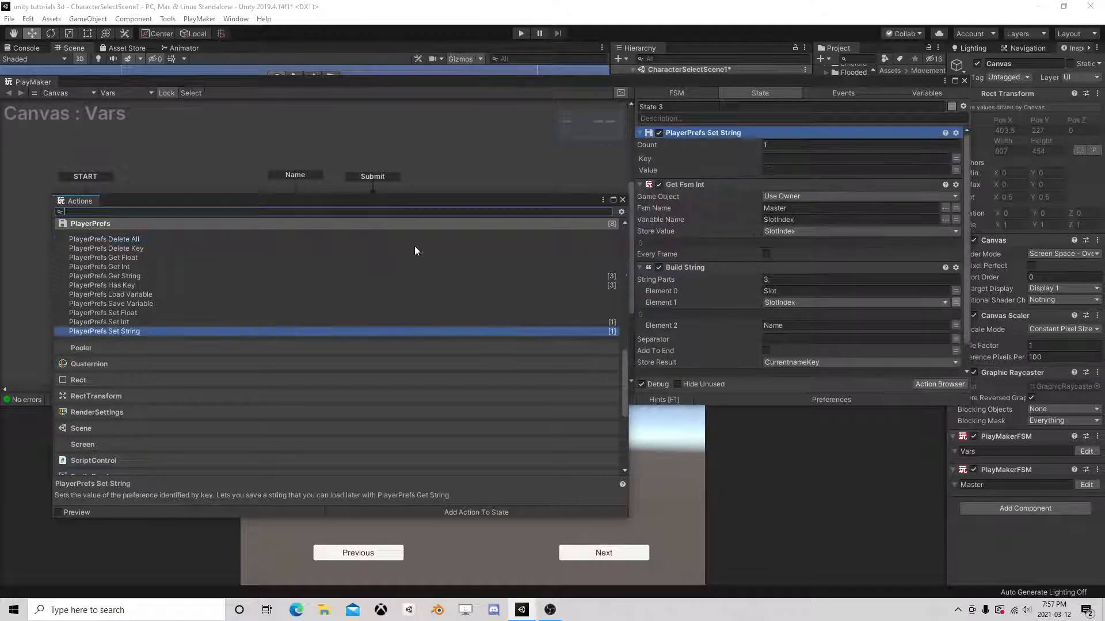
pyautogui.click(622, 199)
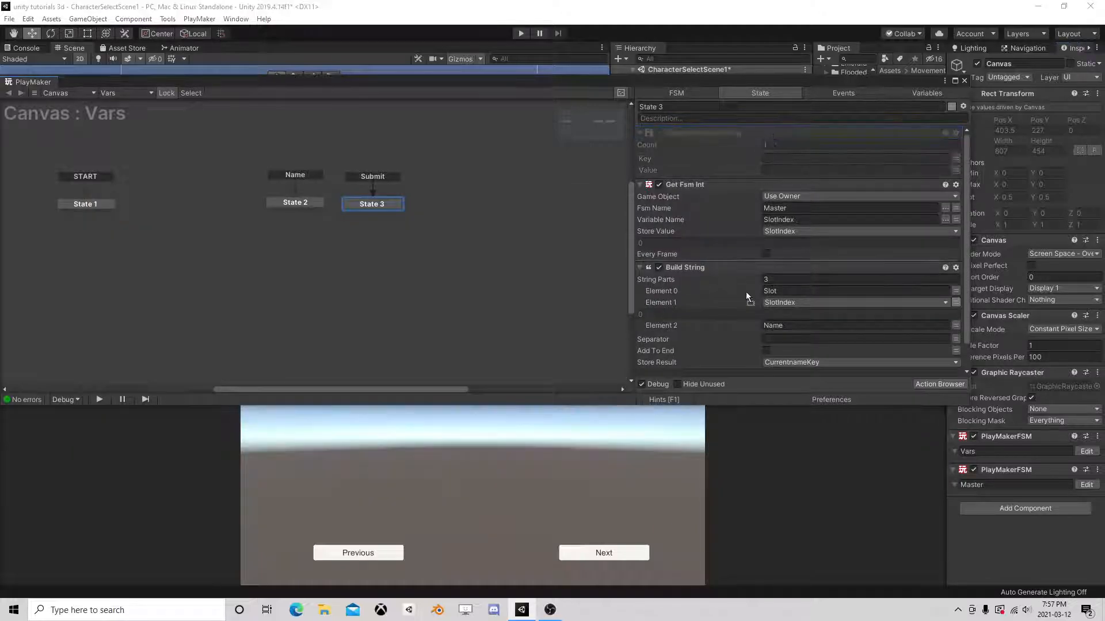
pyautogui.scroll(-1, 706, 375)
pyautogui.scroll(-2, 704, 364)
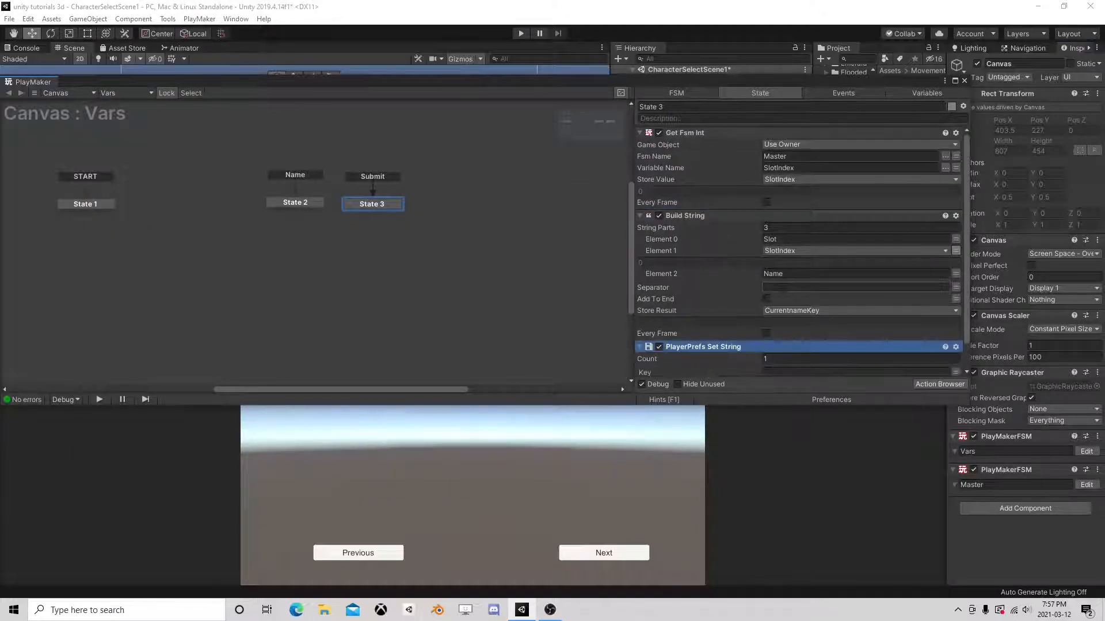
pyautogui.scroll(-2, 735, 292)
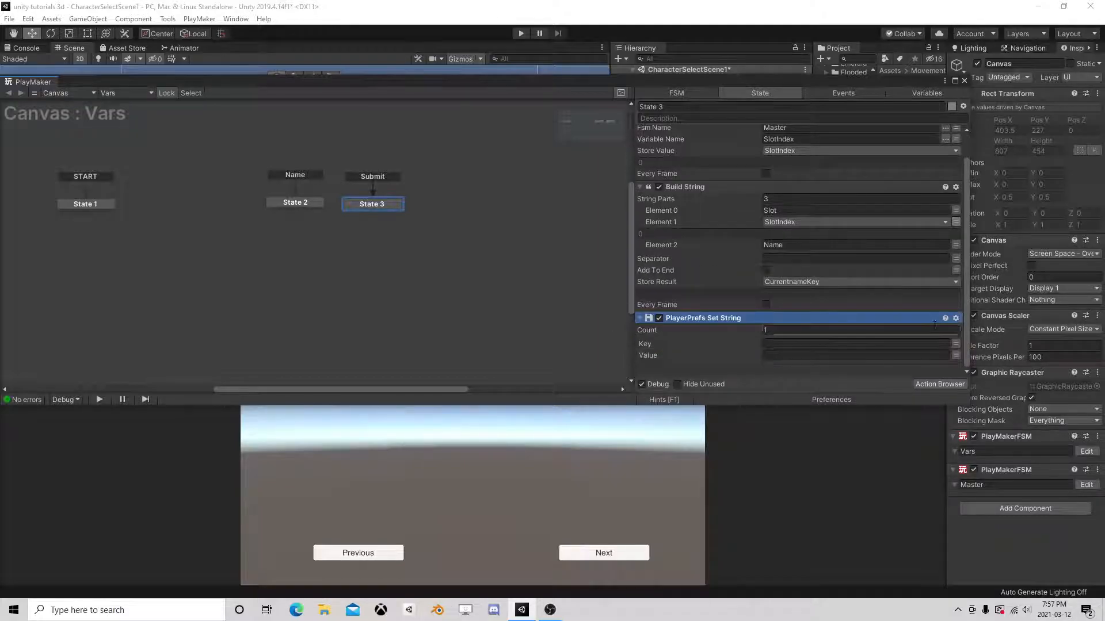
# Step: Set the PlayerPrefs Set String key to the CurrentnameKey variable and its value to the Name variable
pyautogui.click(955, 343)
pyautogui.click(910, 344)
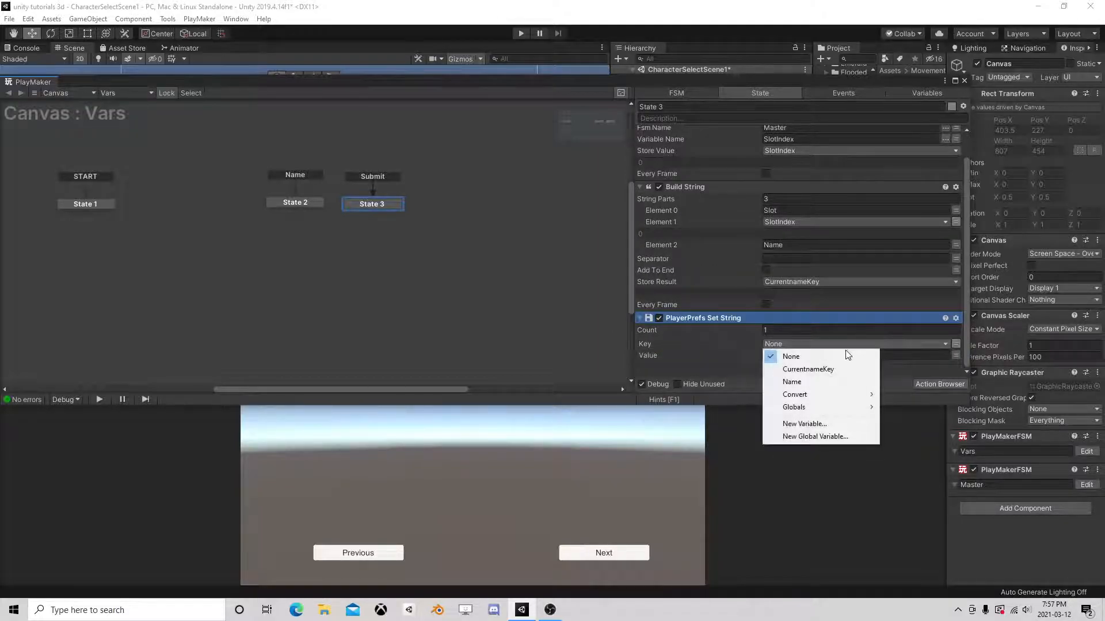
pyautogui.click(822, 371)
pyautogui.click(956, 355)
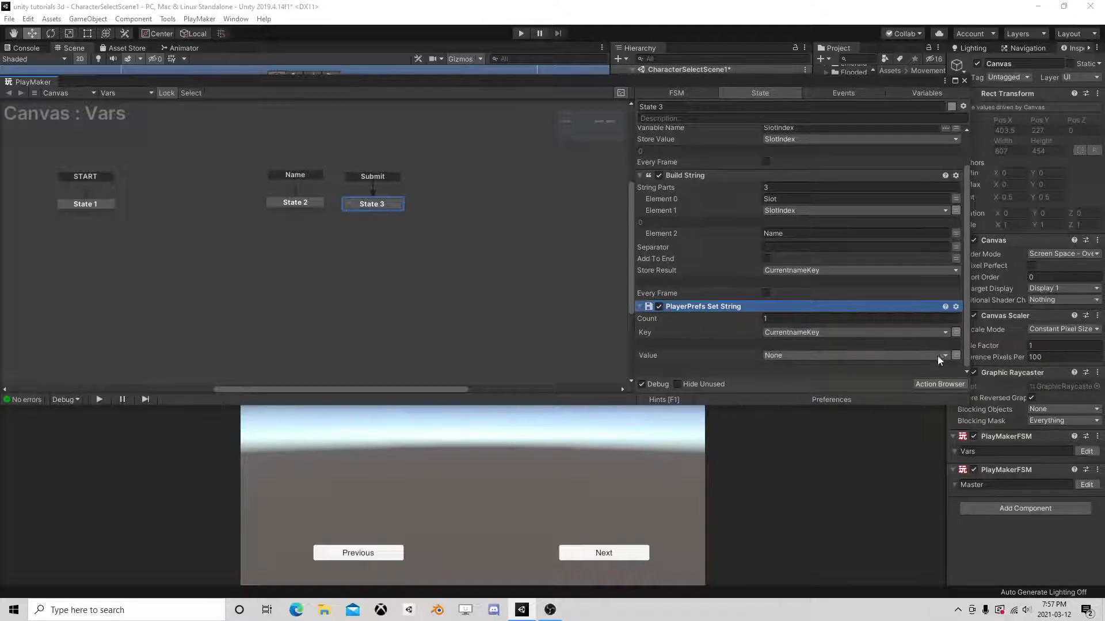
pyautogui.click(941, 355)
pyautogui.click(816, 393)
pyautogui.click(297, 205)
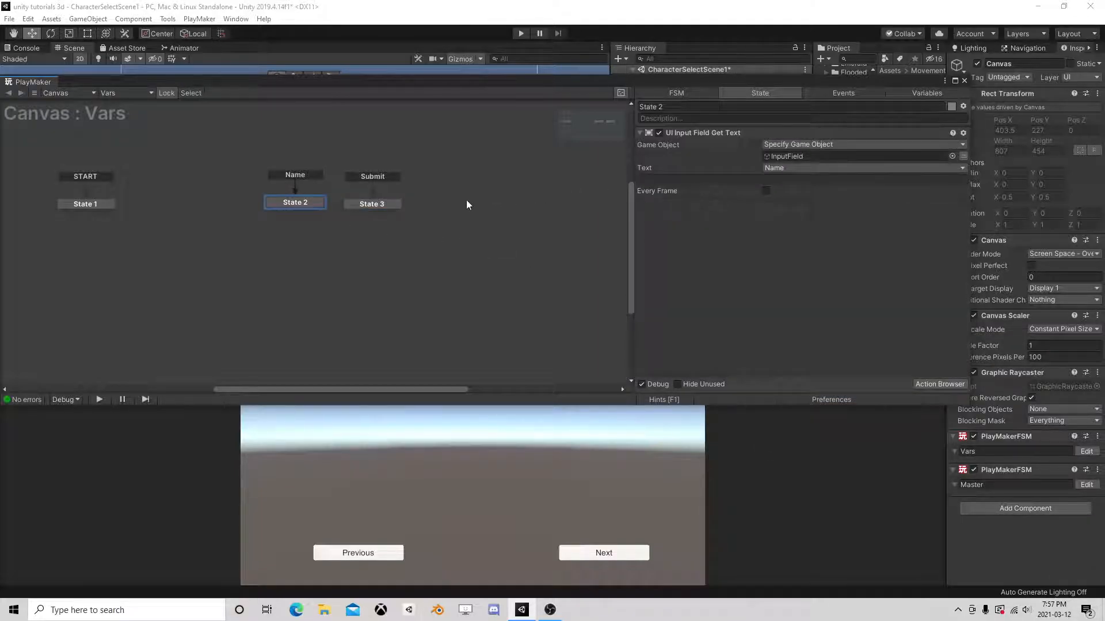
pyautogui.click(378, 207)
# Step: Run the scene, open the first character slot, submit Brokn as the player name and return to the slot list
pyautogui.click(964, 81)
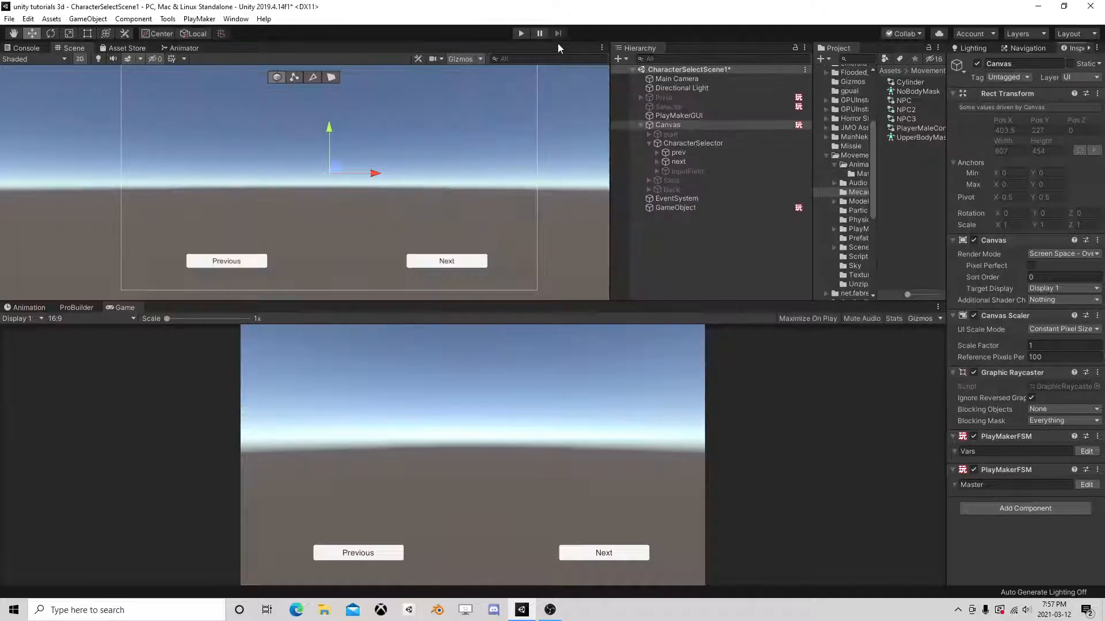
pyautogui.click(521, 33)
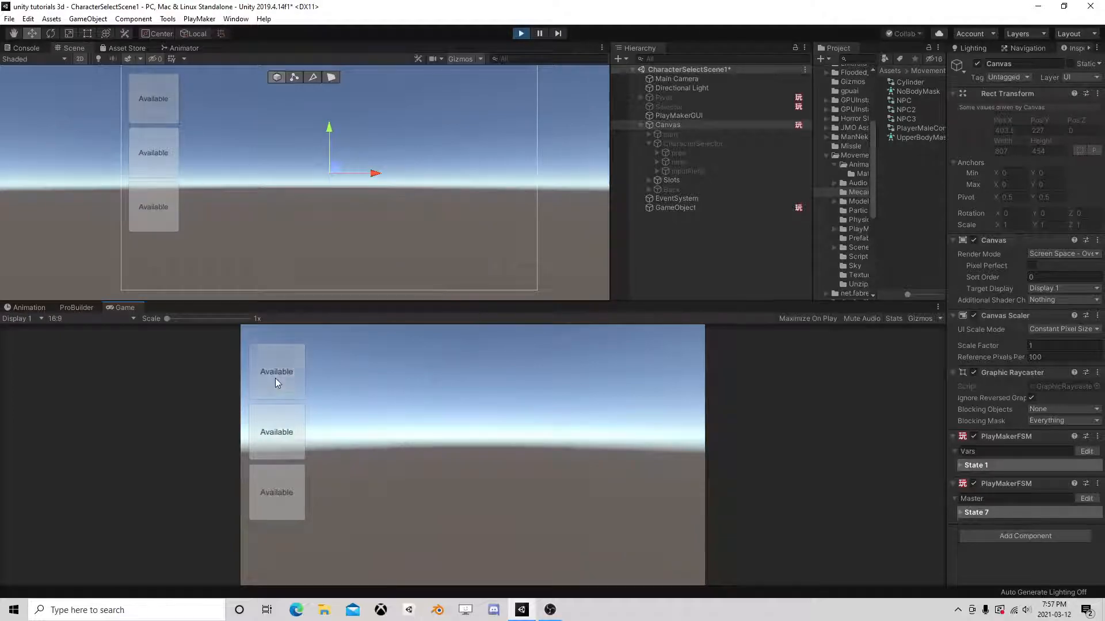
pyautogui.click(275, 383)
pyautogui.click(457, 569)
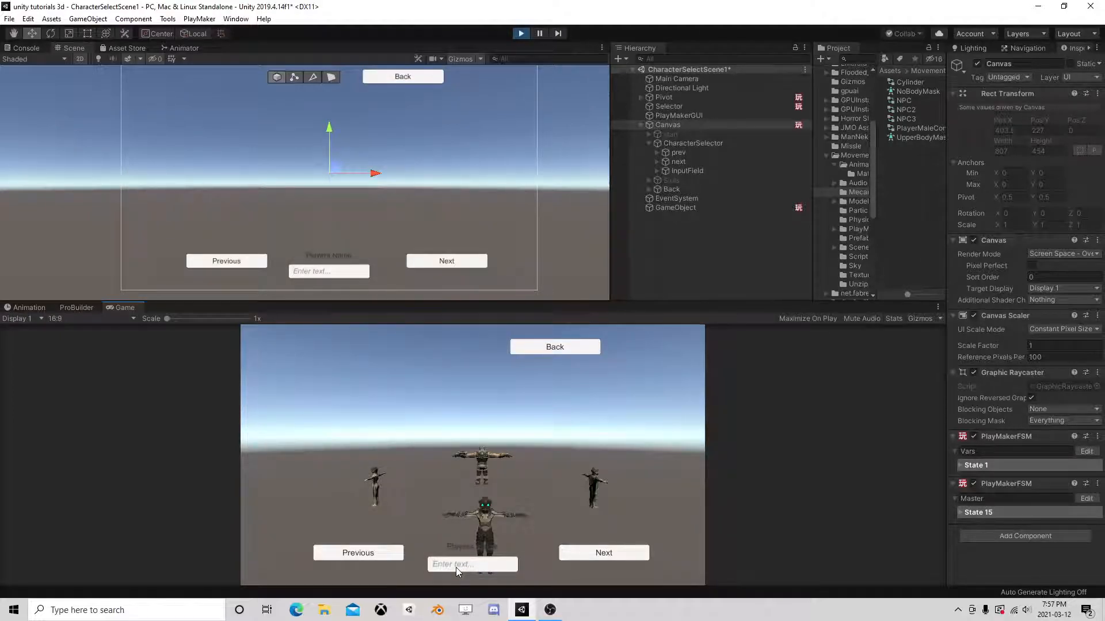
pyautogui.write('Brokn')
pyautogui.press('Return')
pyautogui.click(563, 348)
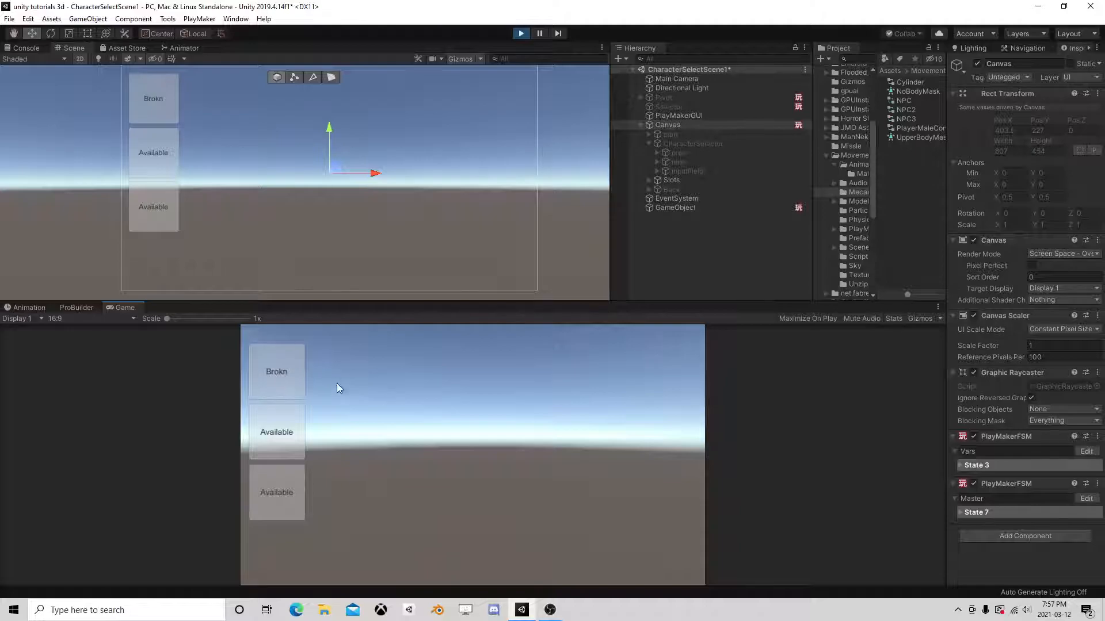
# Step: Open the second character slot, replace the player name with Some Other Name and return to the slot list
pyautogui.click(289, 430)
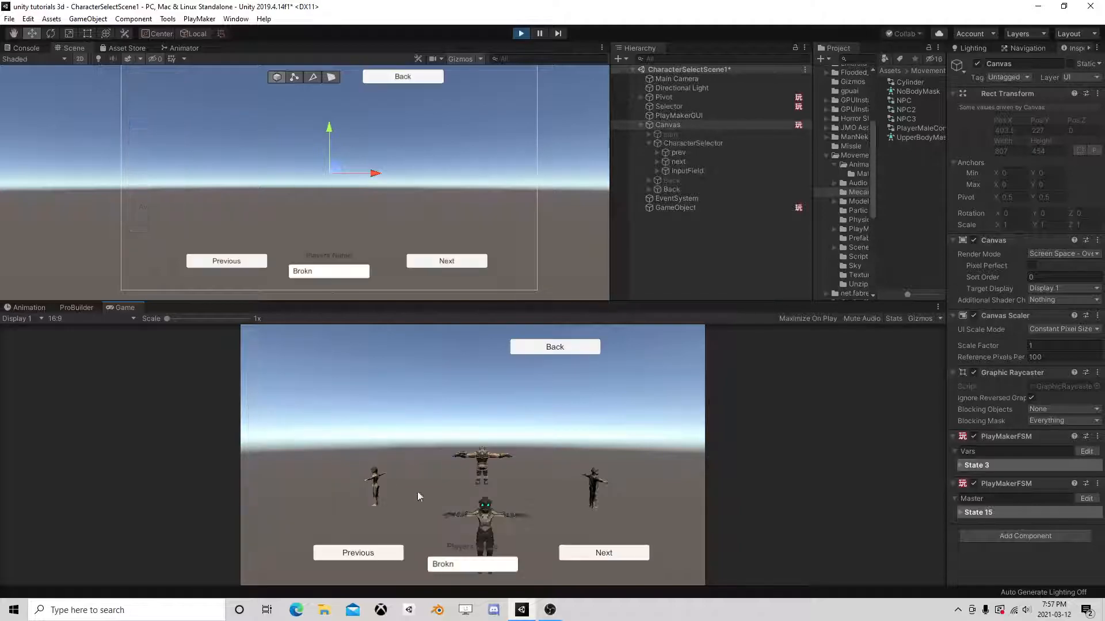
pyautogui.click(458, 567)
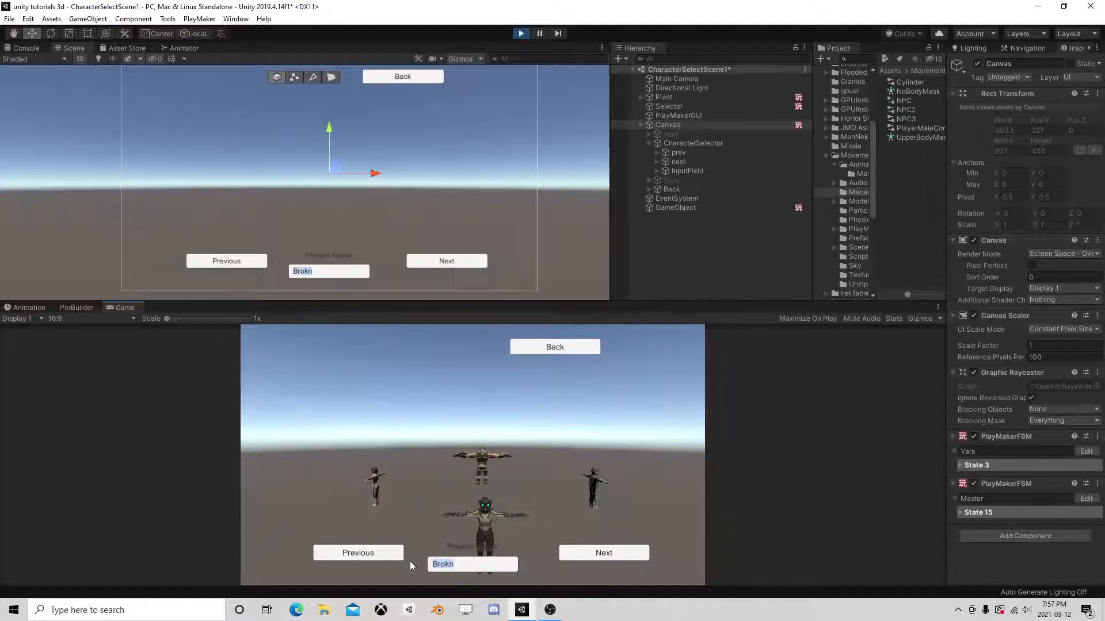
pyautogui.write('Some Other Name')
pyautogui.click(574, 346)
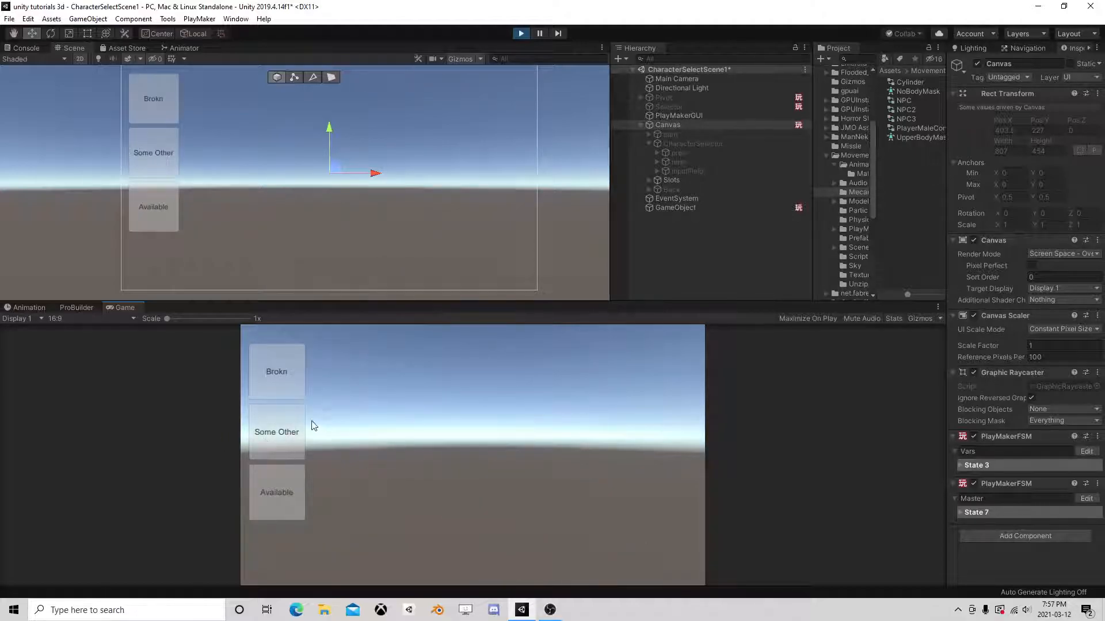
# Step: Open the third slot and go back without editing the name, and choose the first slot
pyautogui.click(271, 495)
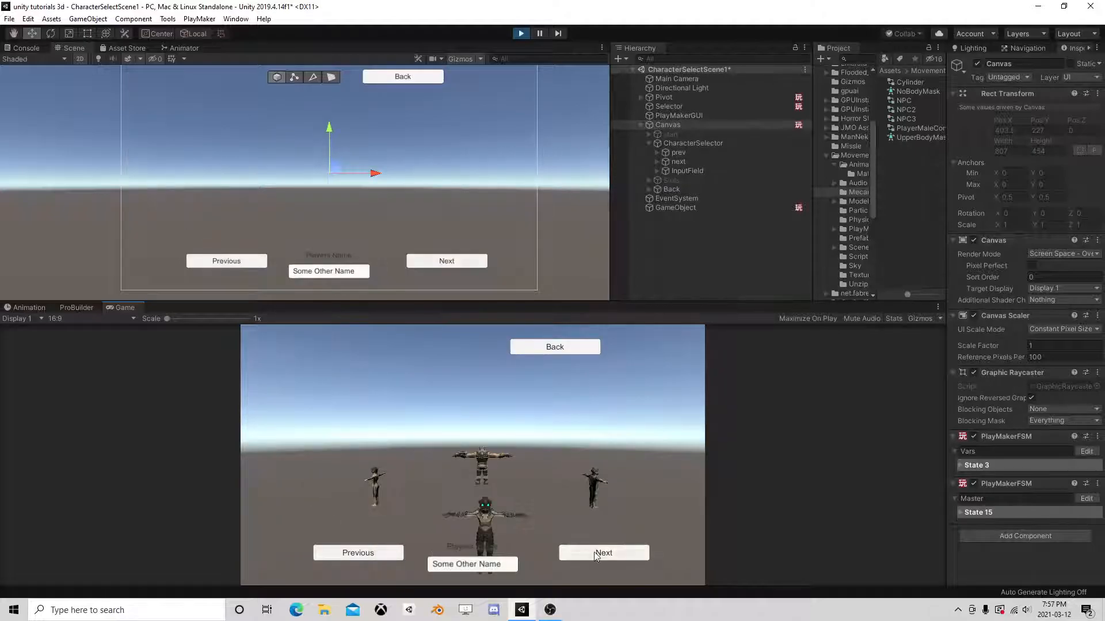
pyautogui.click(564, 349)
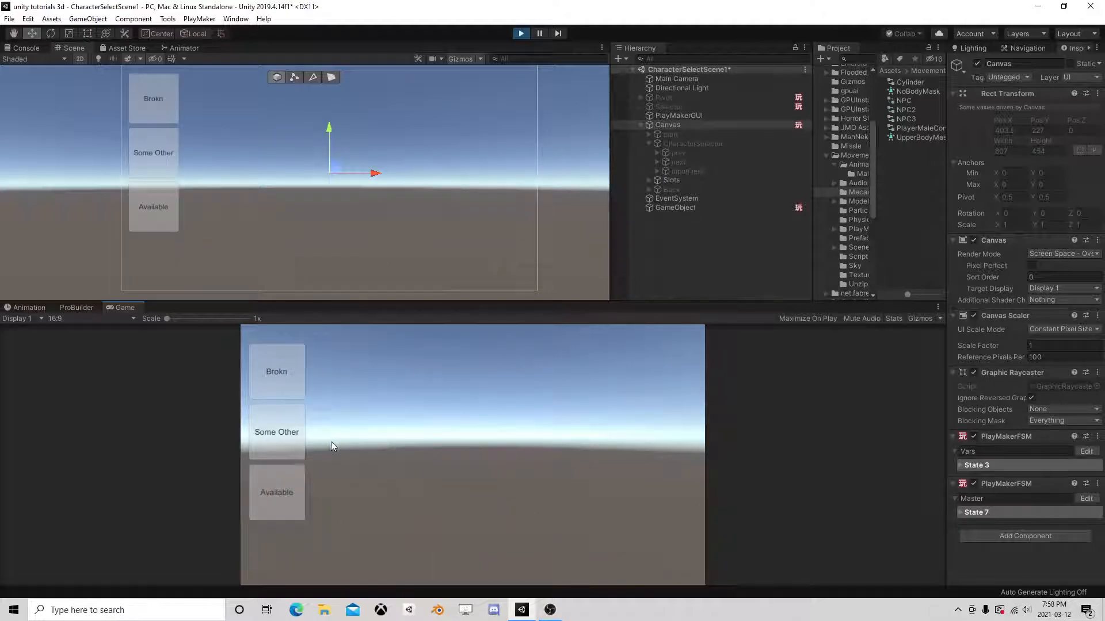
pyautogui.click(271, 371)
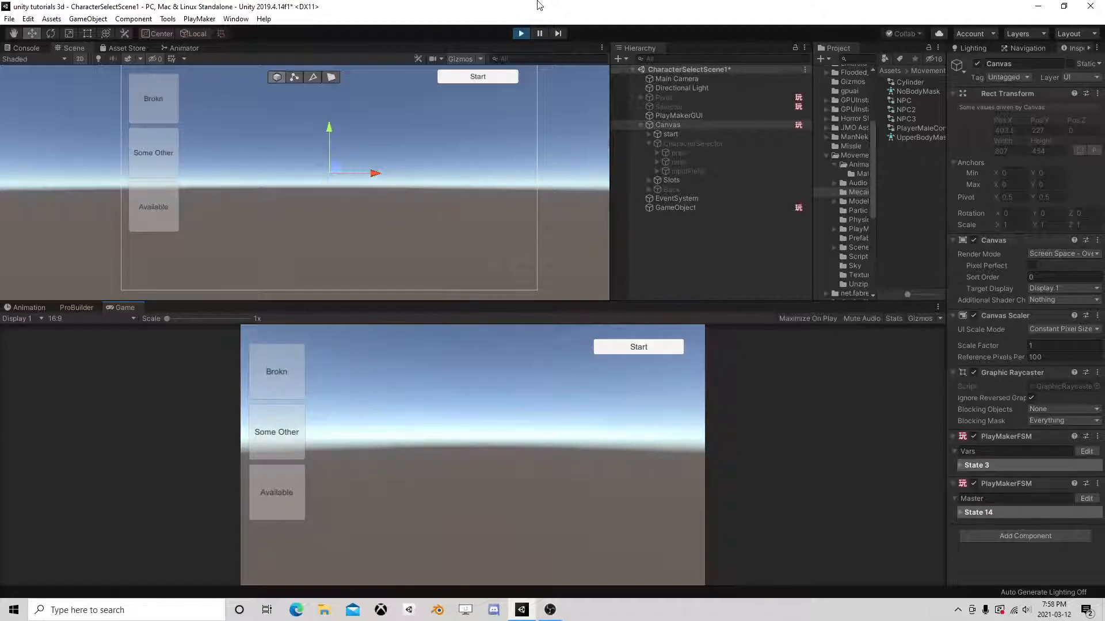
# Step: Stop and rerun the scene to check that the slot names persist between sessions, and end play mode
pyautogui.click(521, 34)
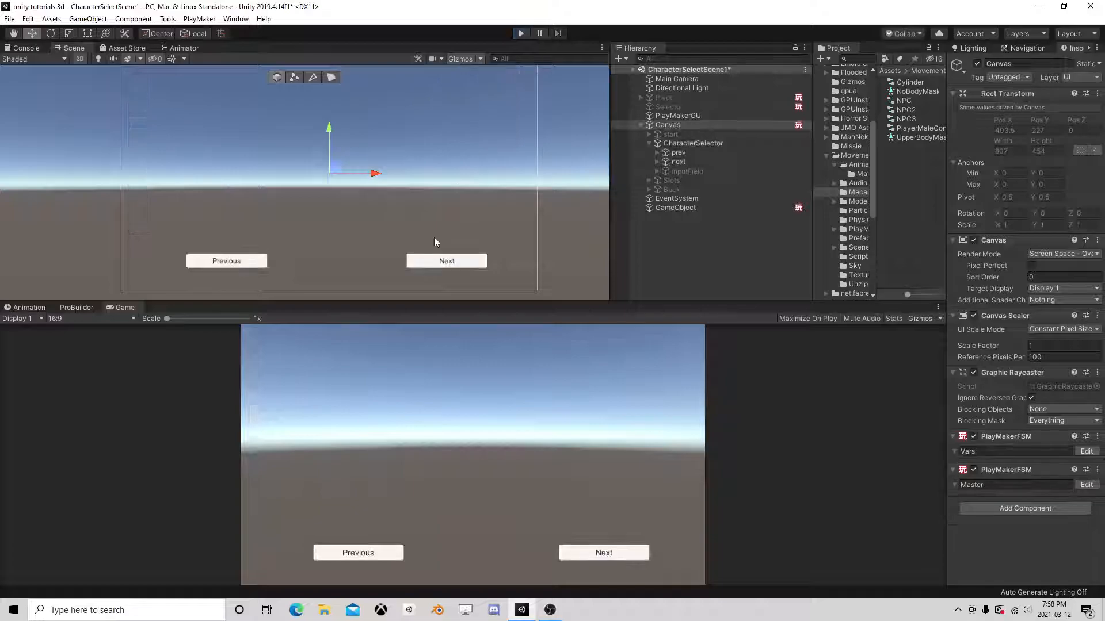
pyautogui.click(520, 33)
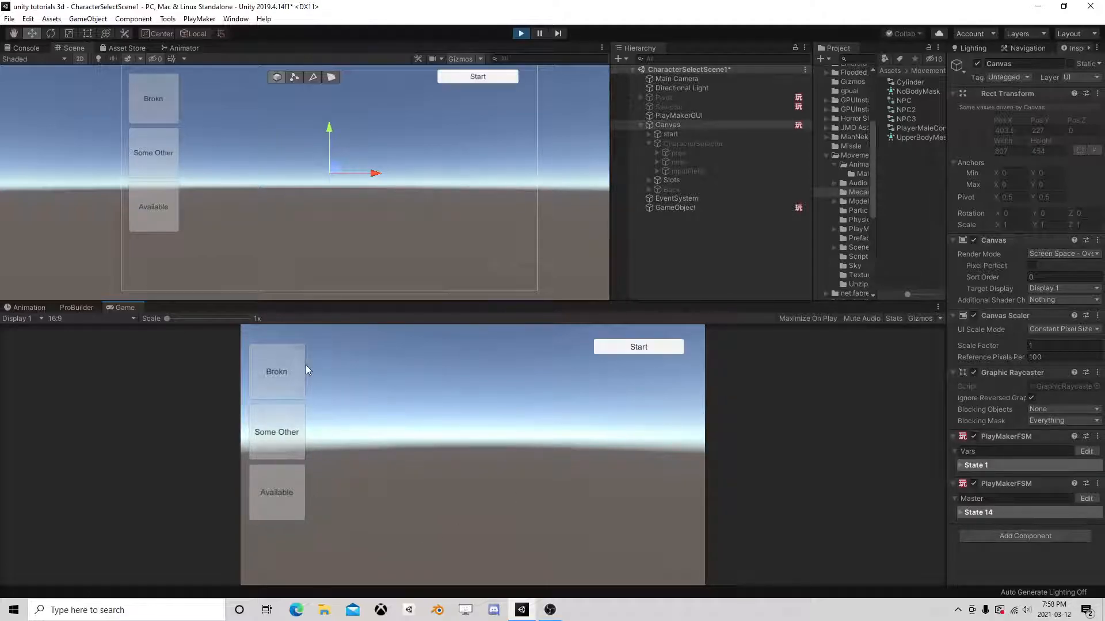
pyautogui.click(519, 34)
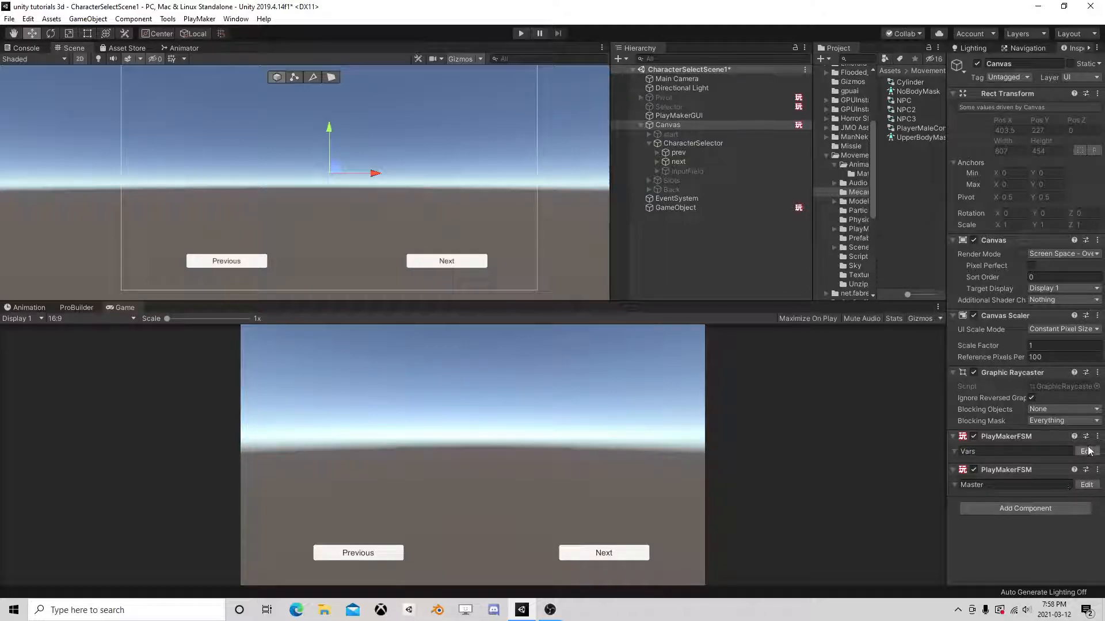
# Step: Add a UI Input Field Set Text action to State 1 of the Canvas Master FSM and move it above all other actions
pyautogui.click(1086, 484)
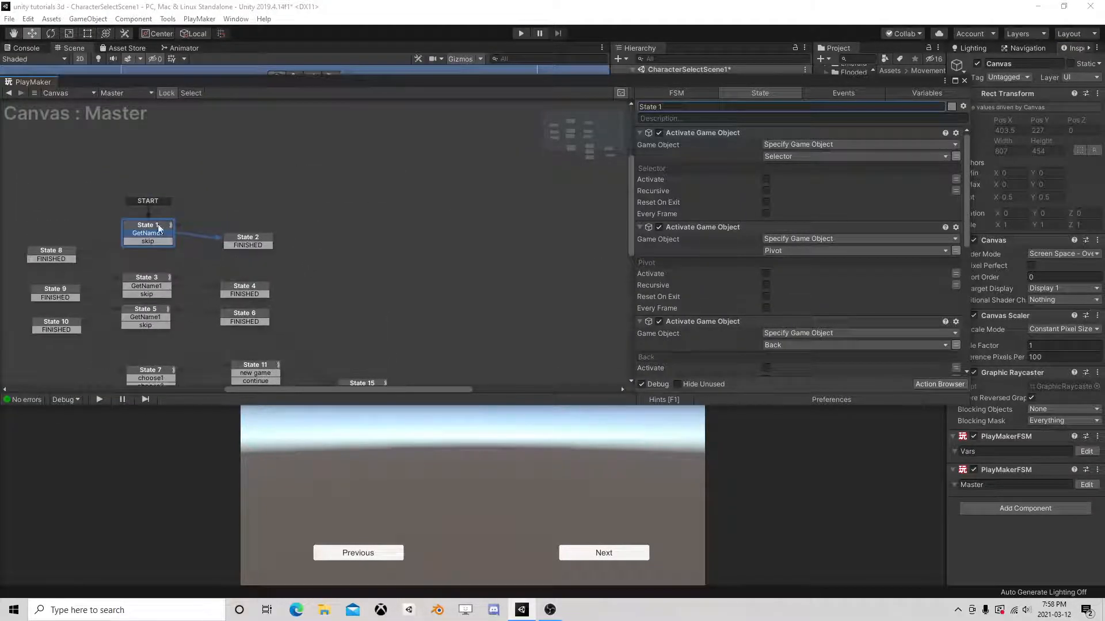
pyautogui.click(927, 384)
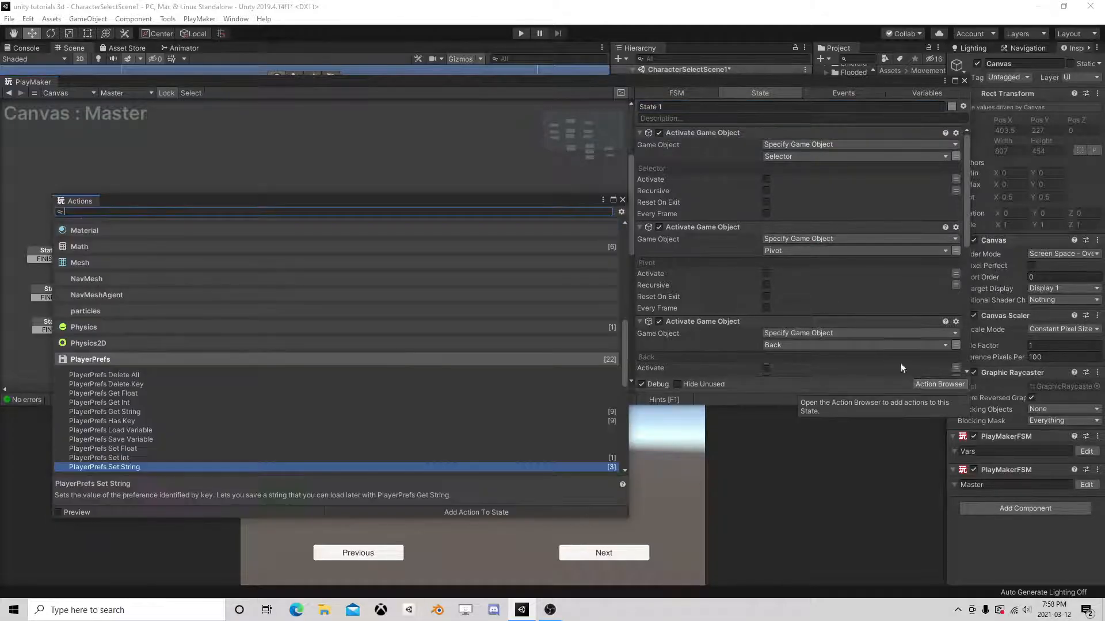
pyautogui.write('input')
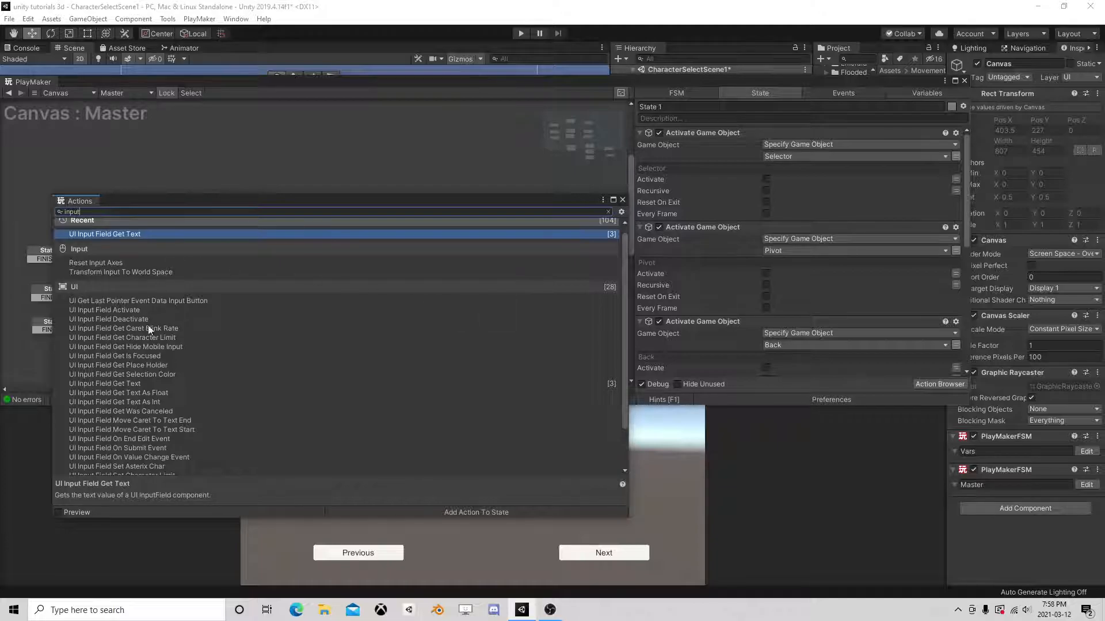
pyautogui.scroll(-2, 150, 377)
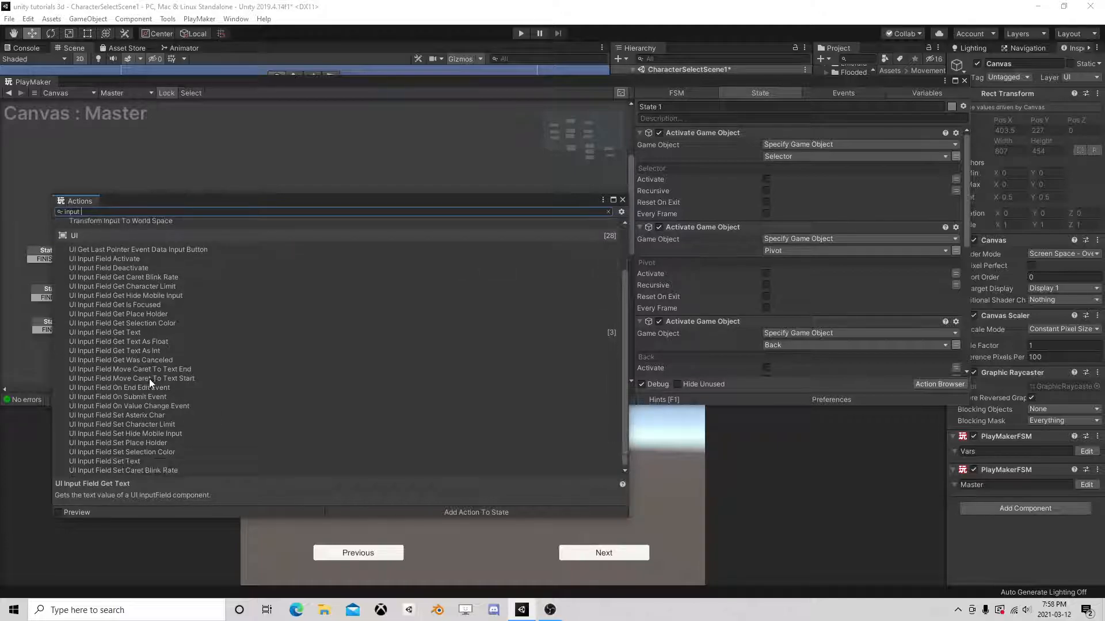
pyautogui.click(126, 462)
pyautogui.doubleClick(127, 461)
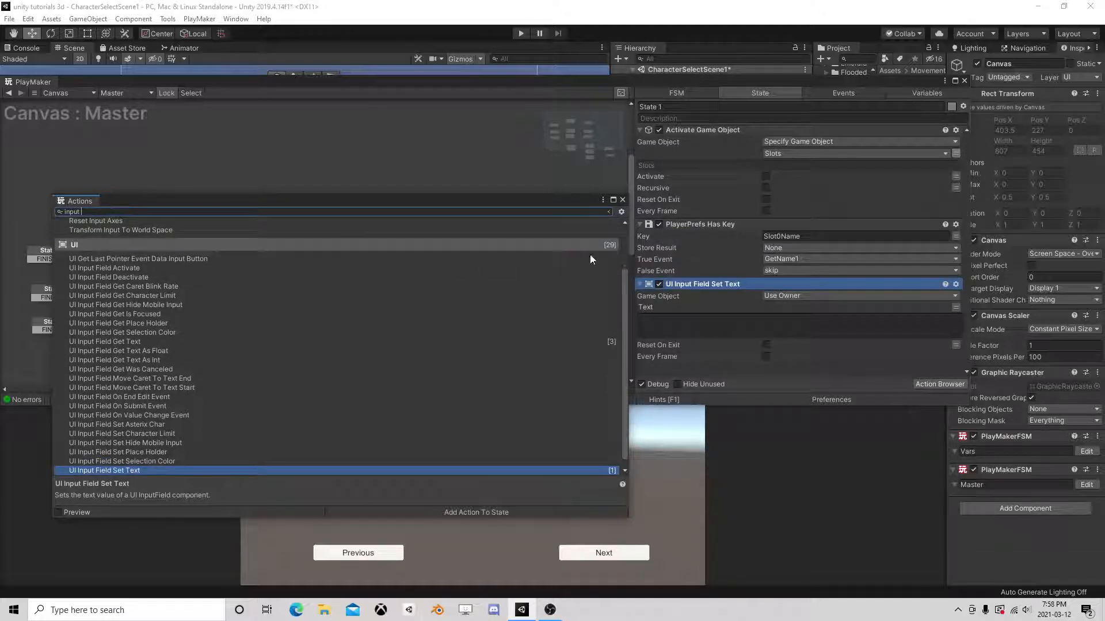
pyautogui.click(622, 200)
pyautogui.rightClick(744, 284)
pyautogui.click(793, 378)
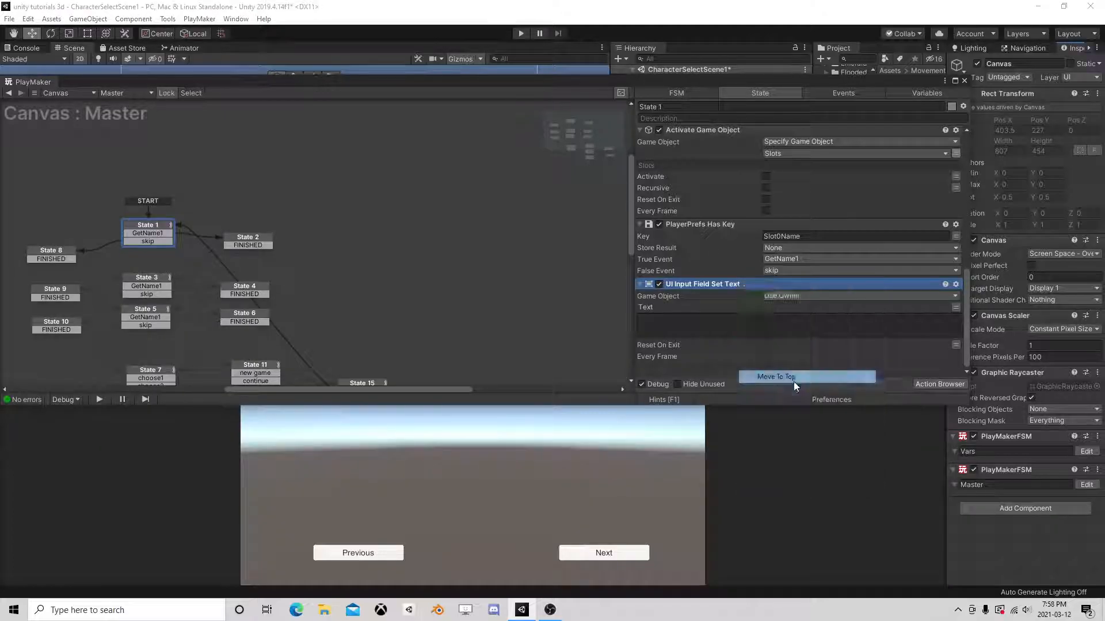
# Step: Set the UI Input Field Set Text action to a specified game object and assign the Players Name Input variable, converted if needed
pyautogui.click(812, 142)
pyautogui.click(846, 168)
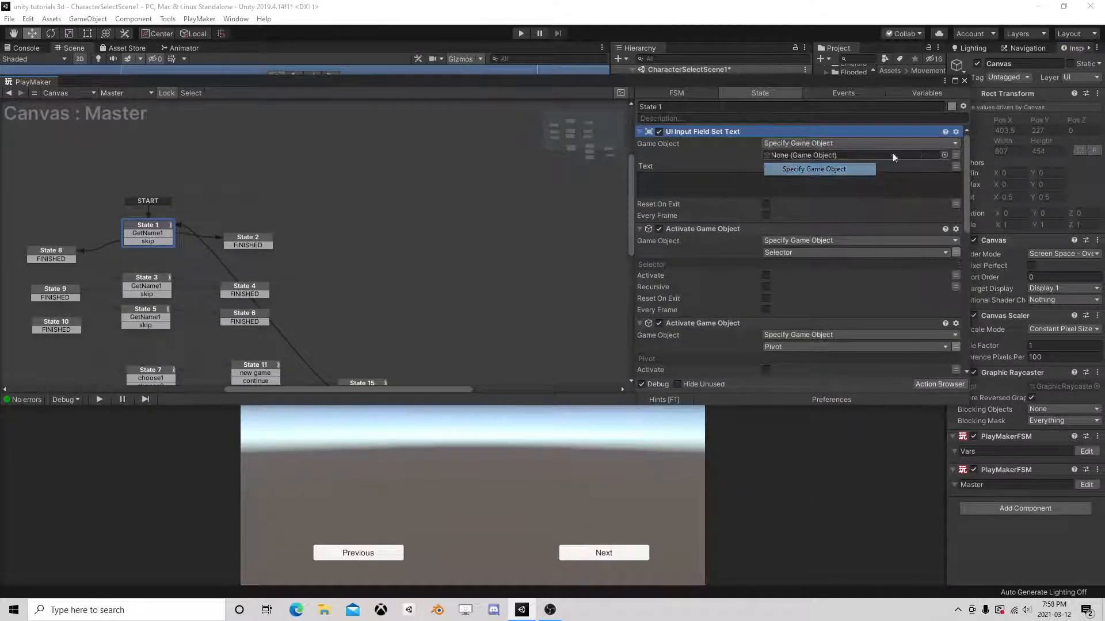
pyautogui.click(903, 158)
pyautogui.moveTo(824, 189)
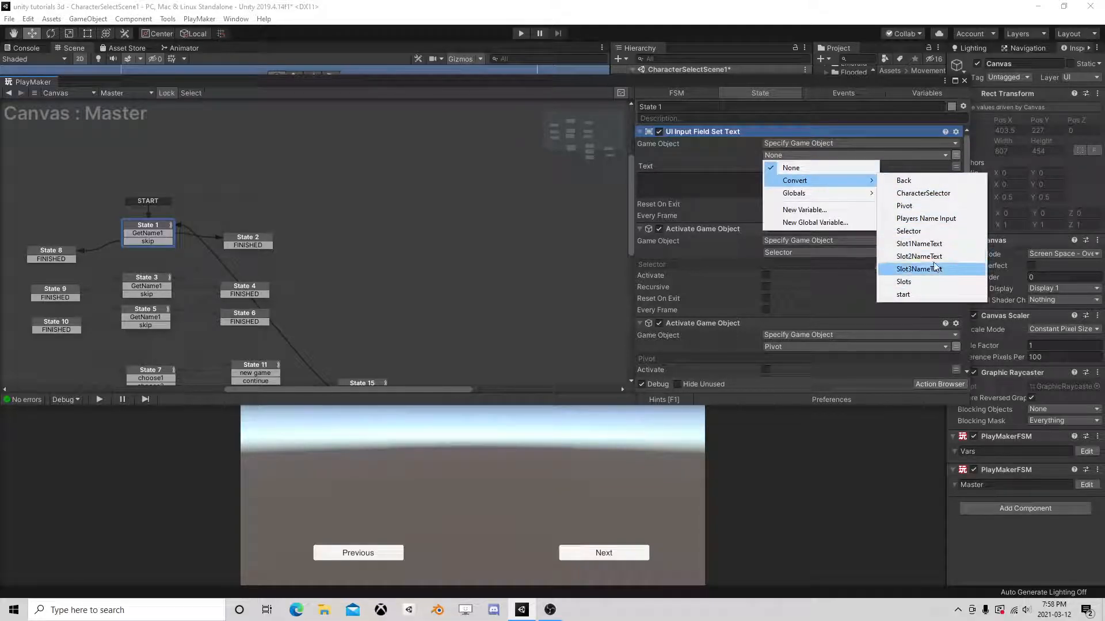
pyautogui.click(923, 219)
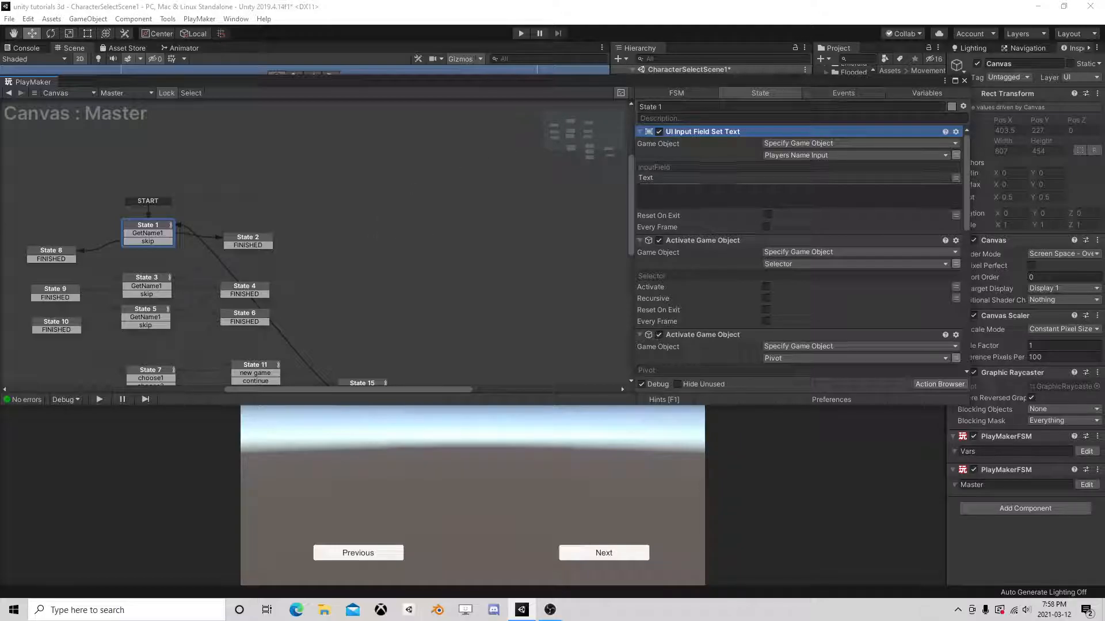
# Step: Run the scene, open the third slot, leave its name field empty, return to the slot list and stop the scene
pyautogui.click(520, 33)
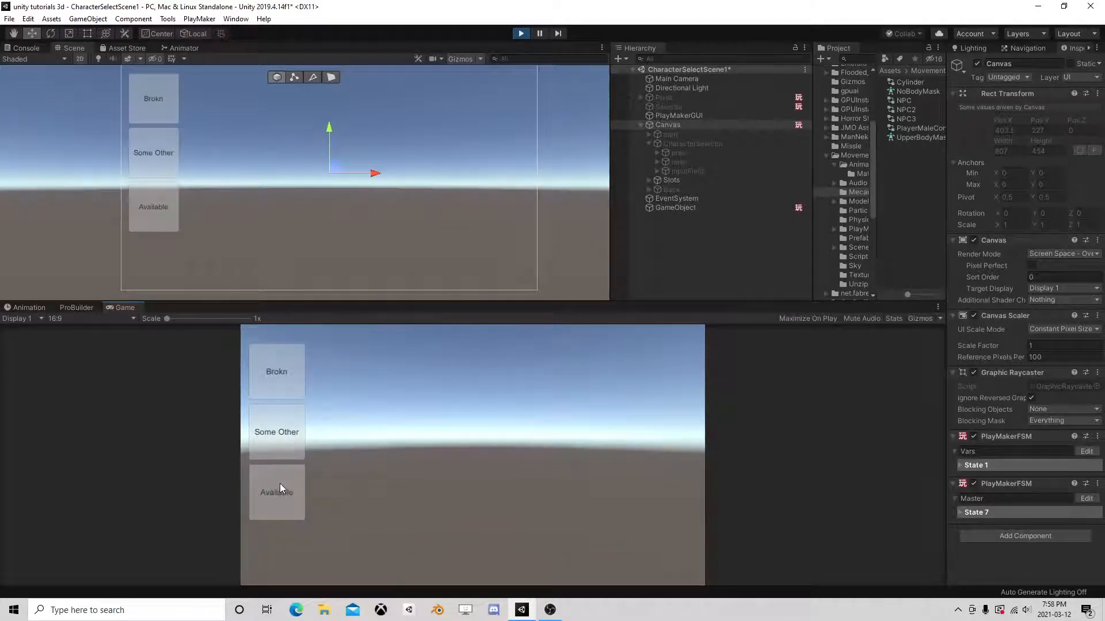
pyautogui.click(279, 483)
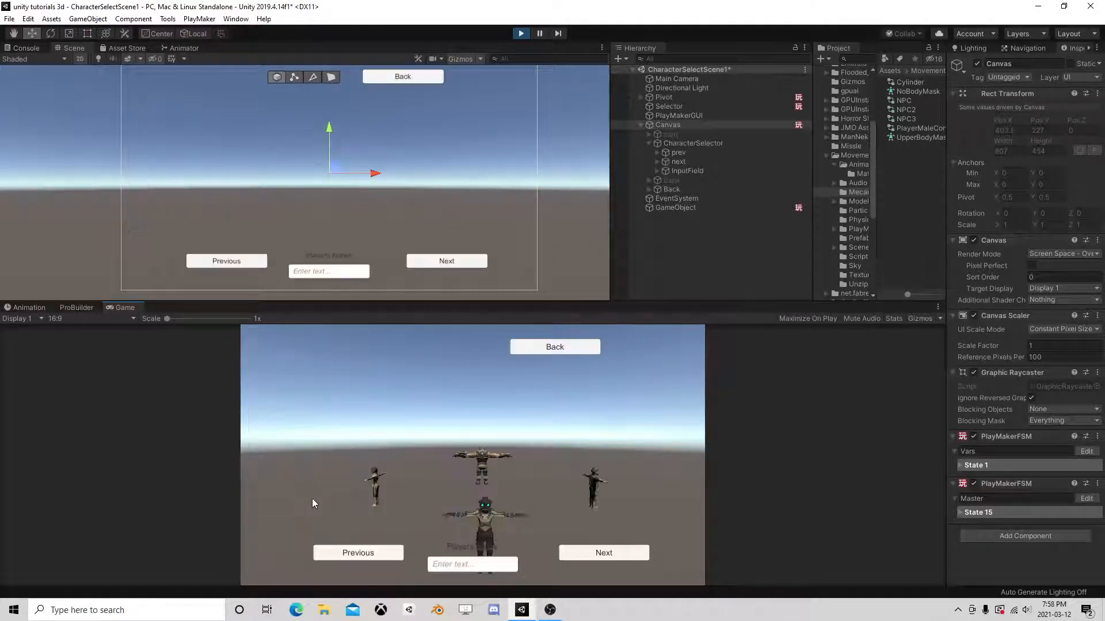
pyautogui.click(452, 566)
pyautogui.click(556, 347)
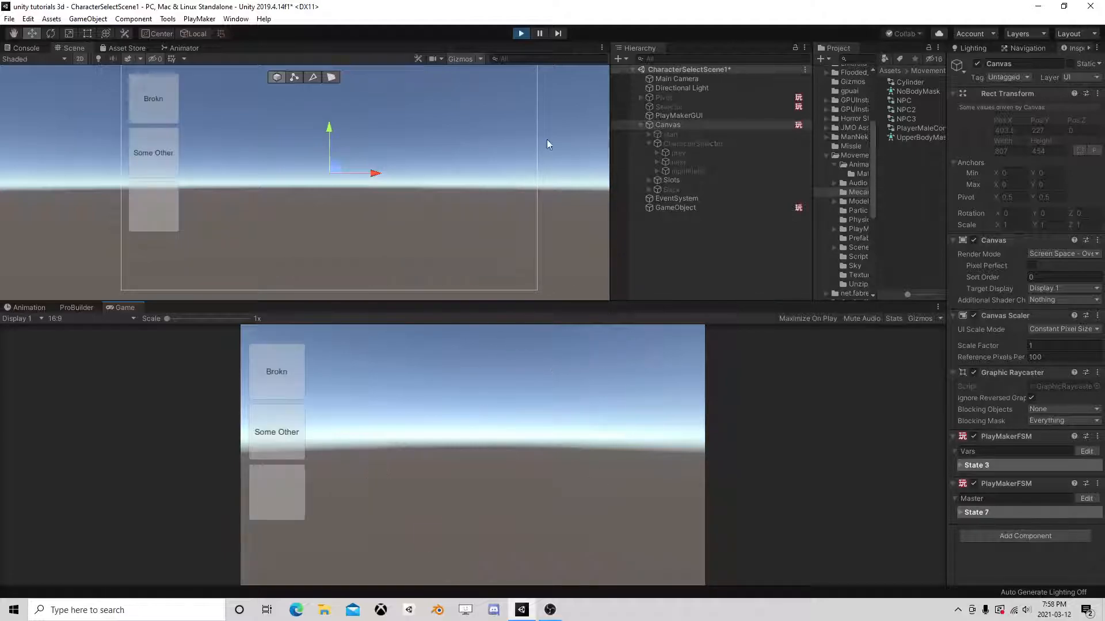
pyautogui.click(520, 34)
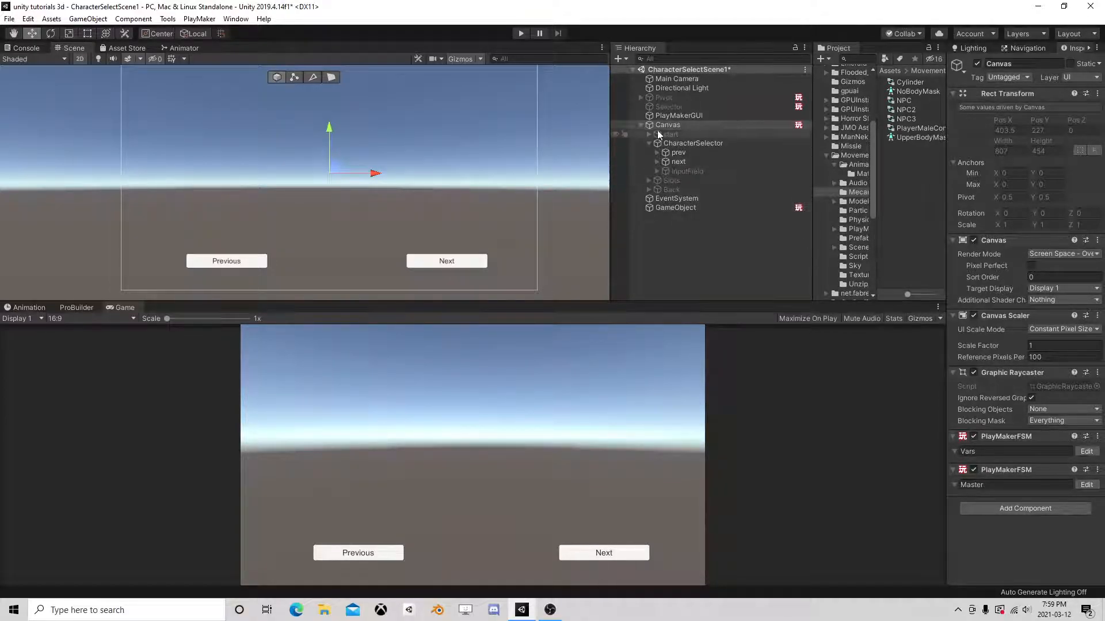
# Step: Add a PlayerPrefs Delete All action to State 1 of the Health FSM on GameObject and close the FSM editor
pyautogui.click(676, 207)
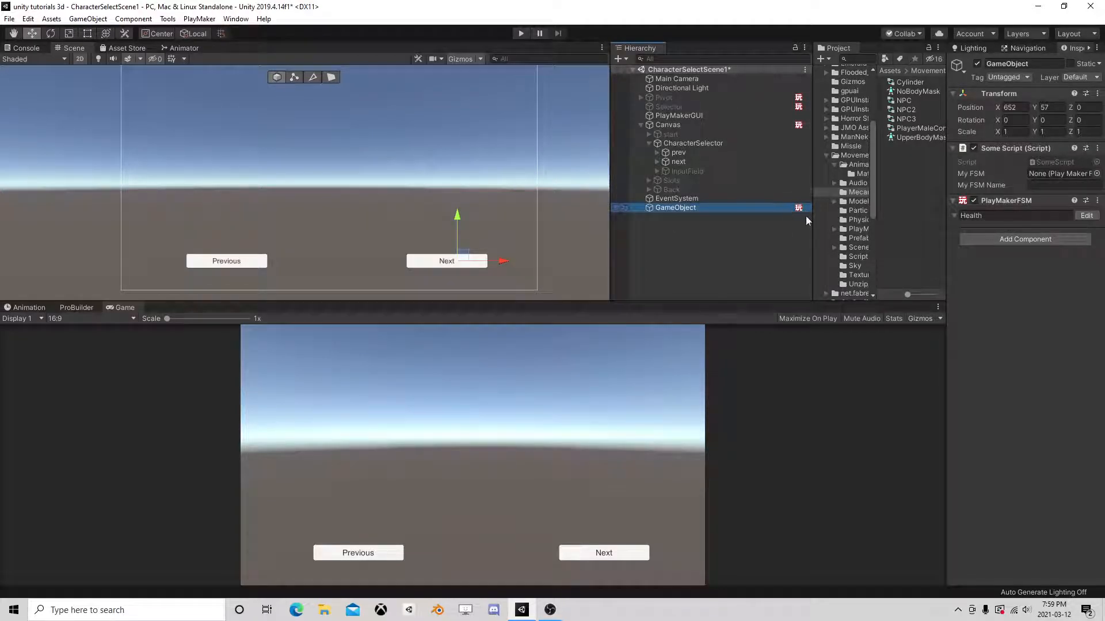
pyautogui.click(1086, 217)
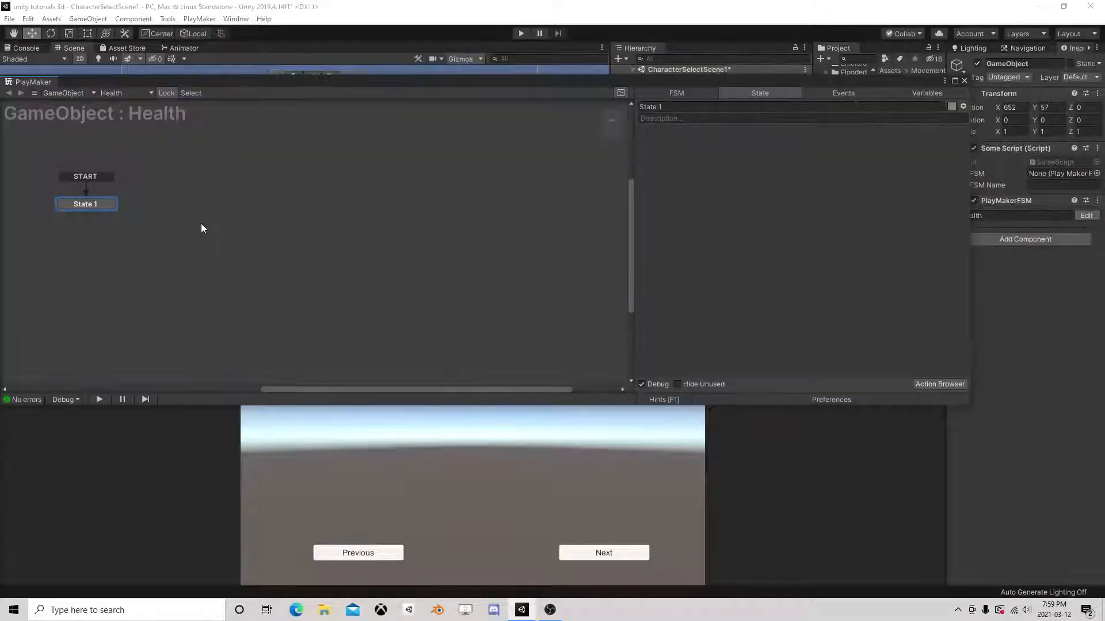
pyautogui.click(939, 384)
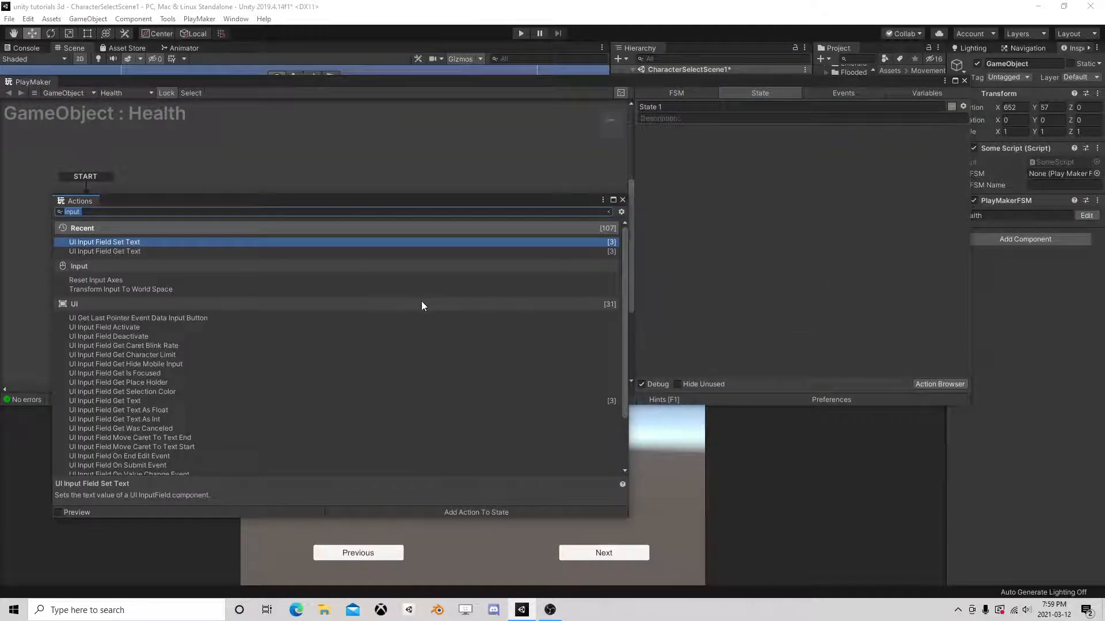
pyautogui.write('play')
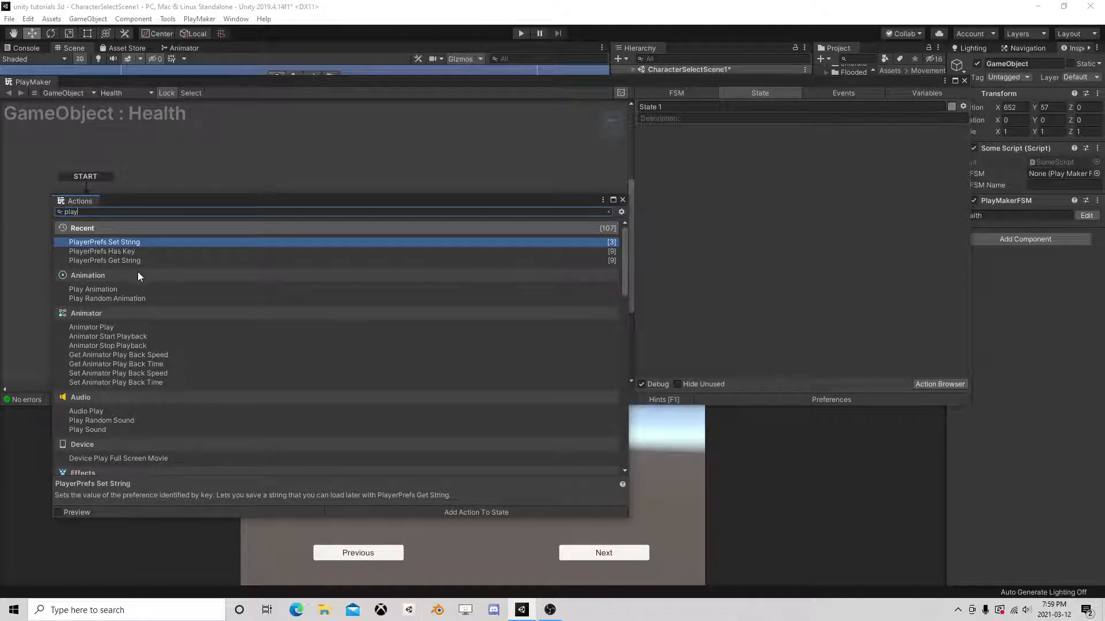
pyautogui.scroll(-5, 128, 349)
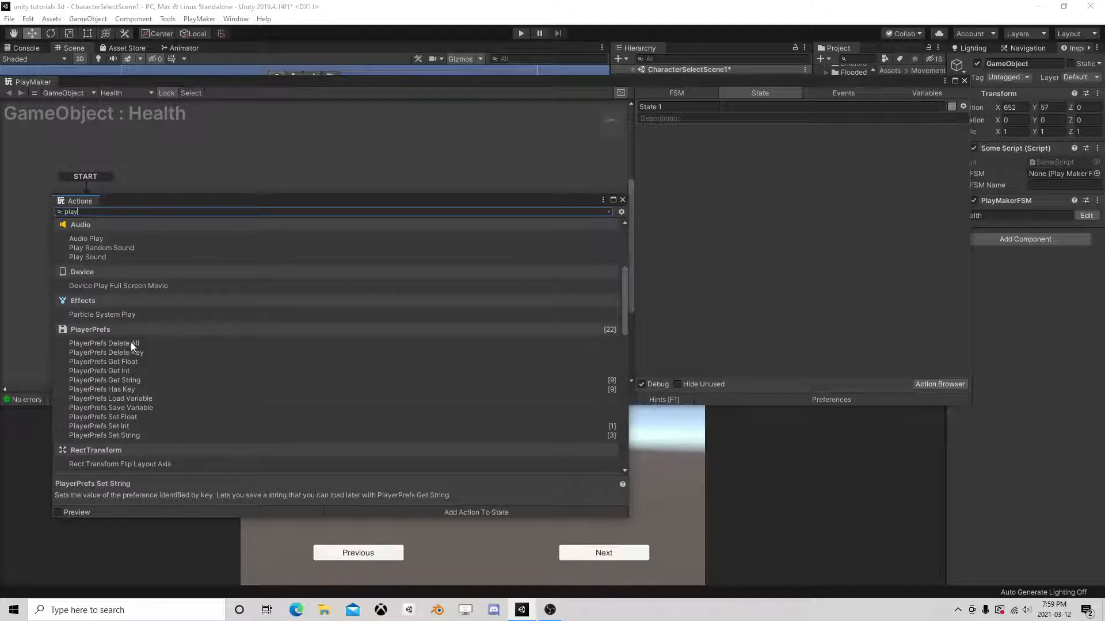
pyautogui.doubleClick(119, 343)
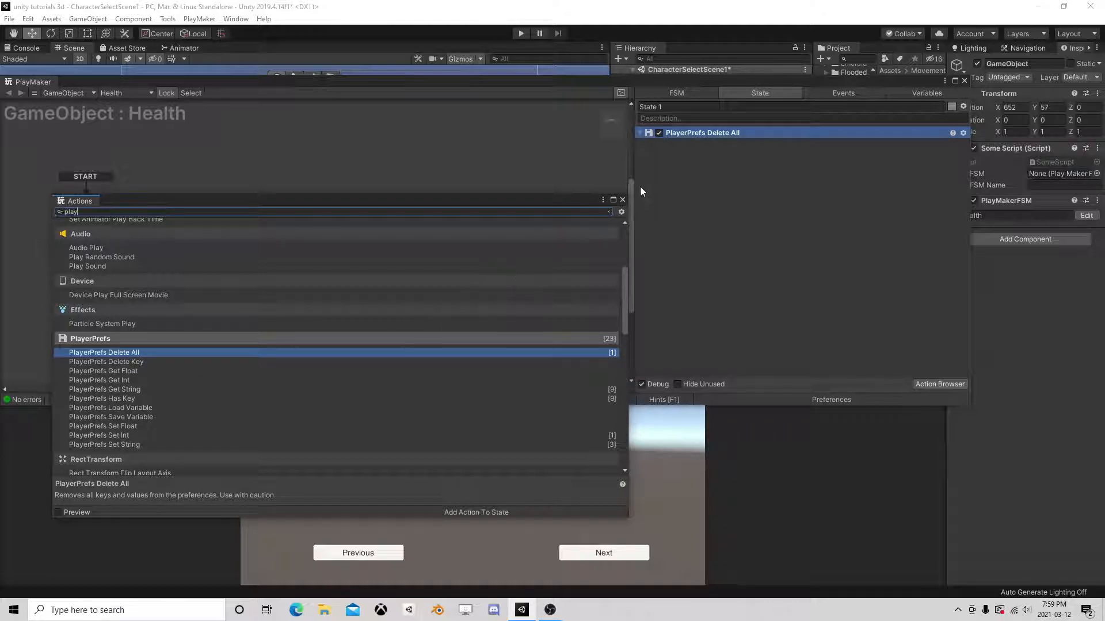
pyautogui.click(622, 199)
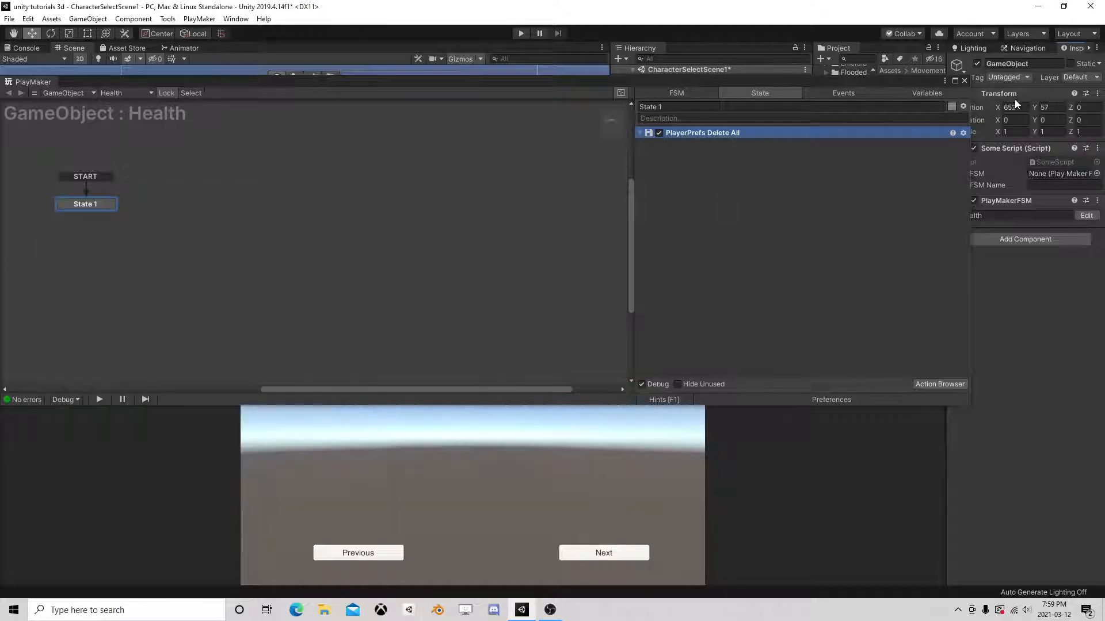
pyautogui.click(964, 81)
# Step: Deactivate the Canvas object in the scene
pyautogui.click(668, 125)
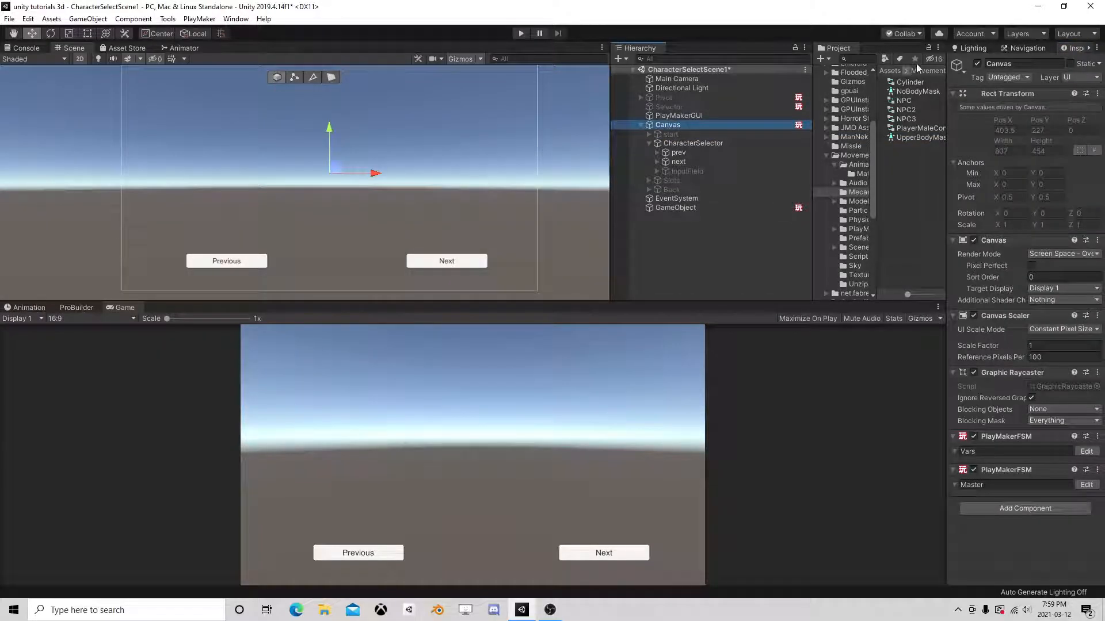
pyautogui.click(975, 64)
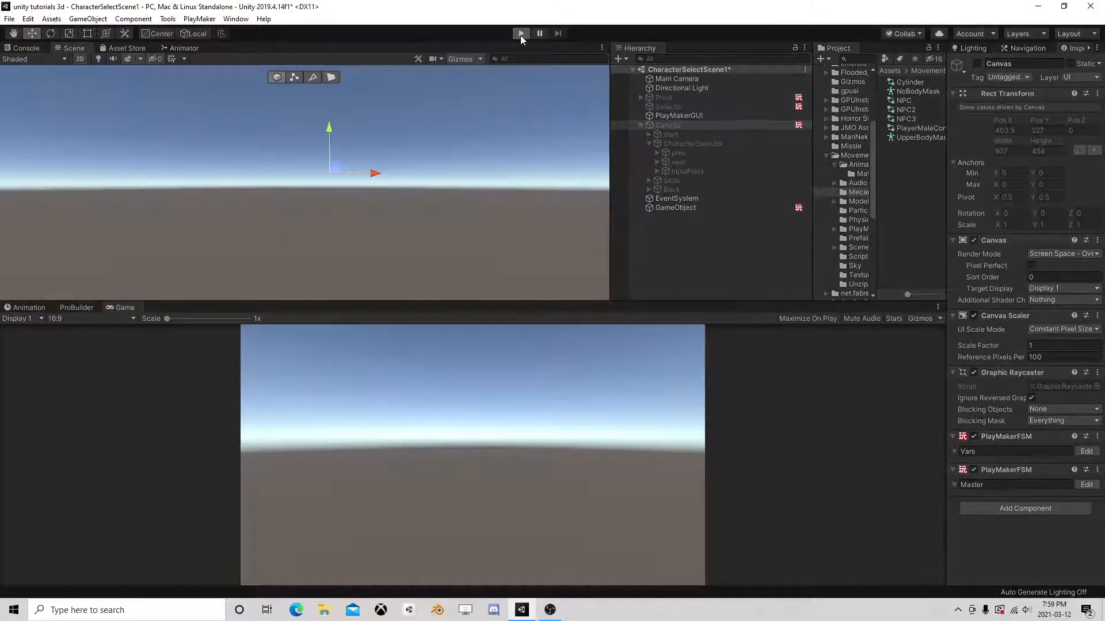
# Step: Run the scene once to clear the saved preferences, stop it, and switch the active object from GameObject back to Canvas
pyautogui.click(520, 33)
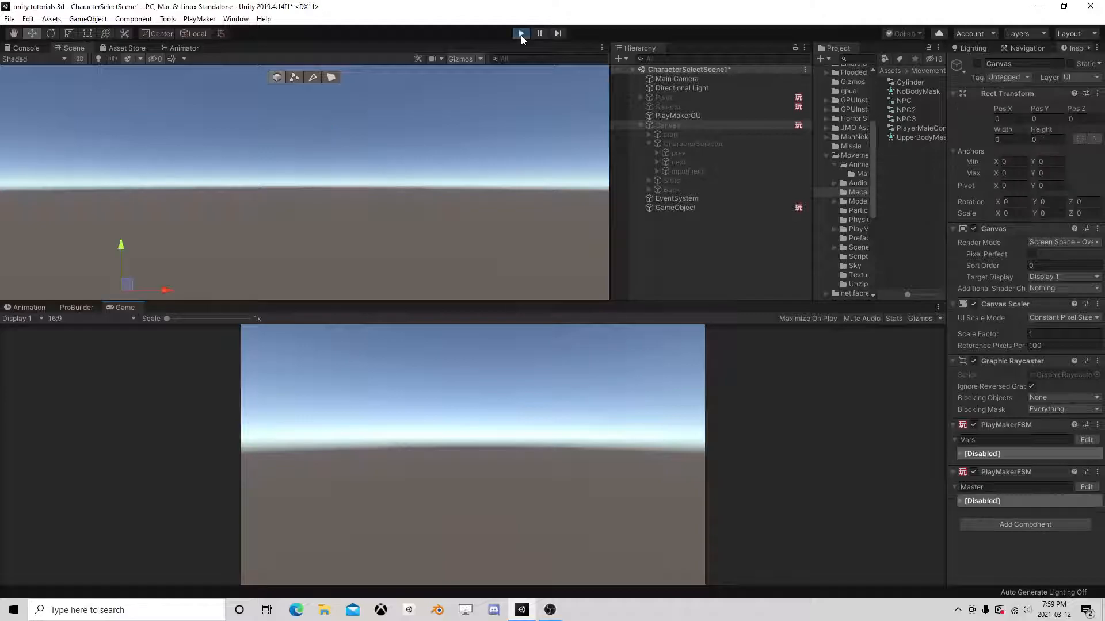
pyautogui.click(520, 34)
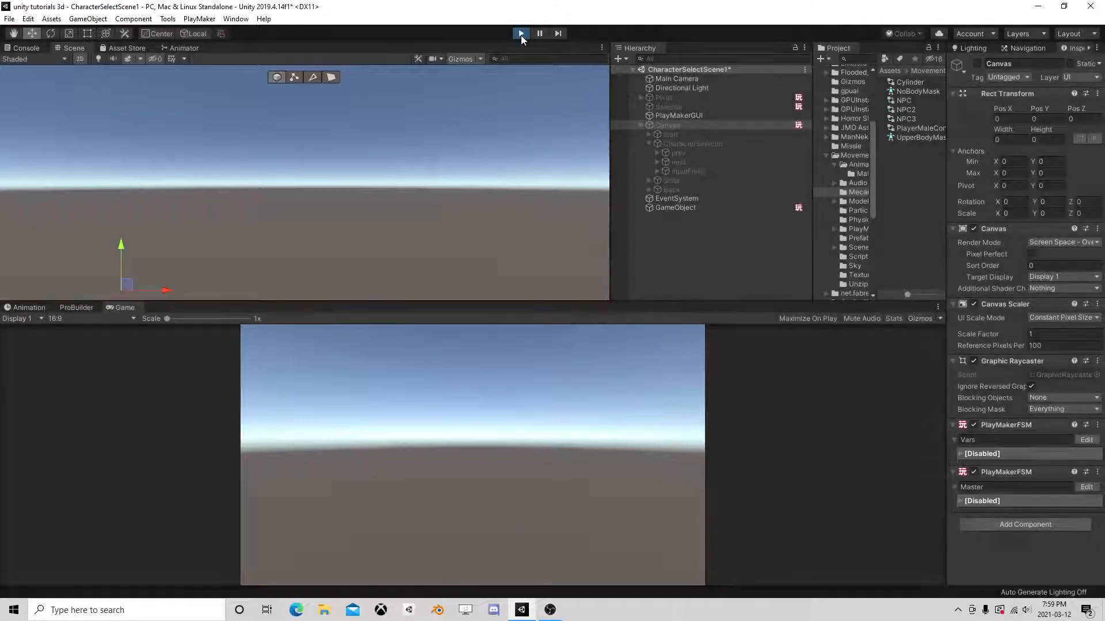
pyautogui.click(673, 207)
pyautogui.click(977, 63)
pyautogui.click(691, 124)
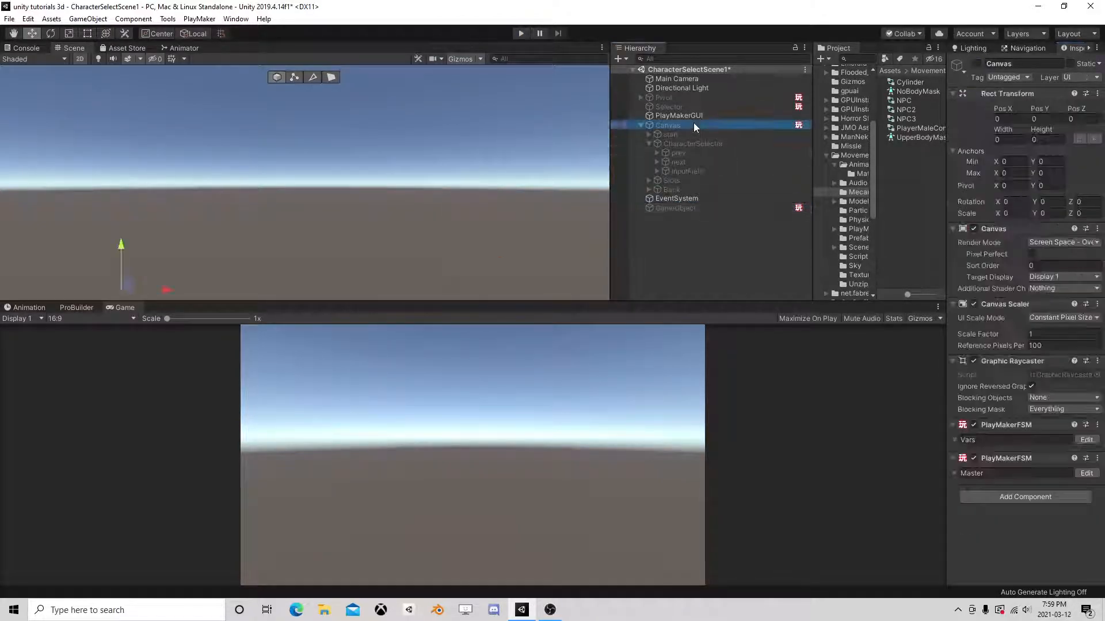
pyautogui.click(976, 64)
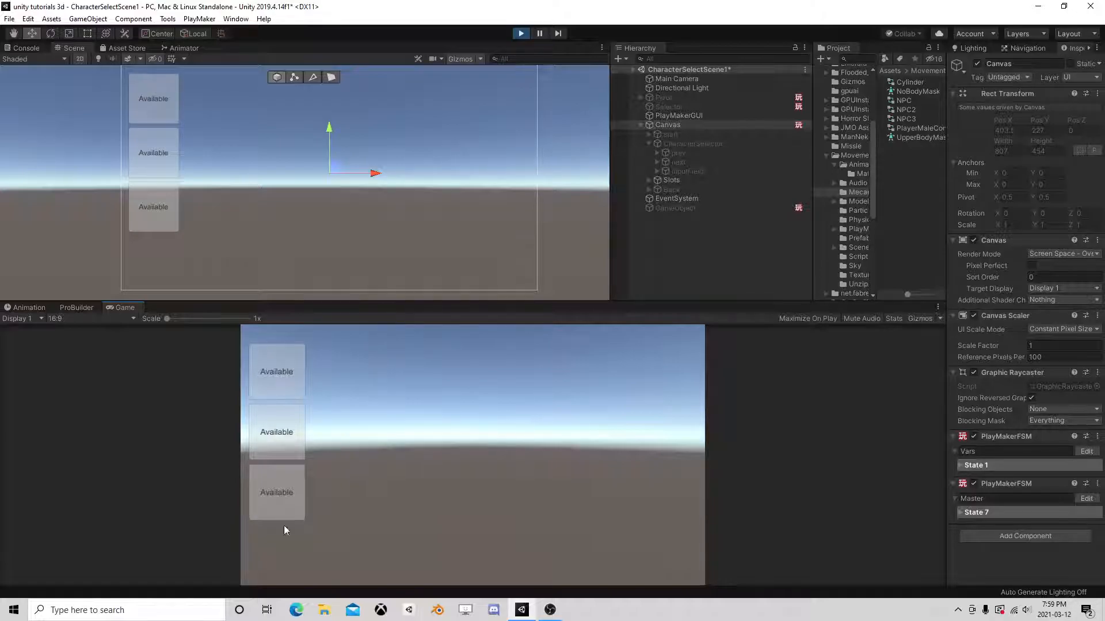
# Step: Run the scene, name the first slot gfgfhf and the second slot hgfhgfhgfhf, returning to the slot list after each
pyautogui.click(304, 381)
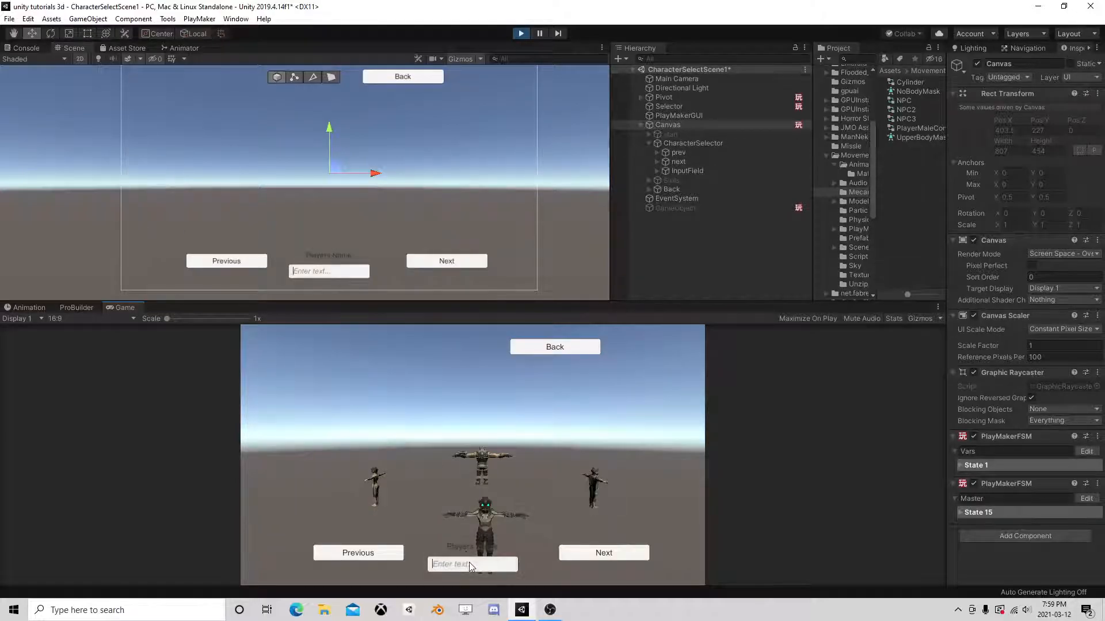
pyautogui.write('gfgfhf')
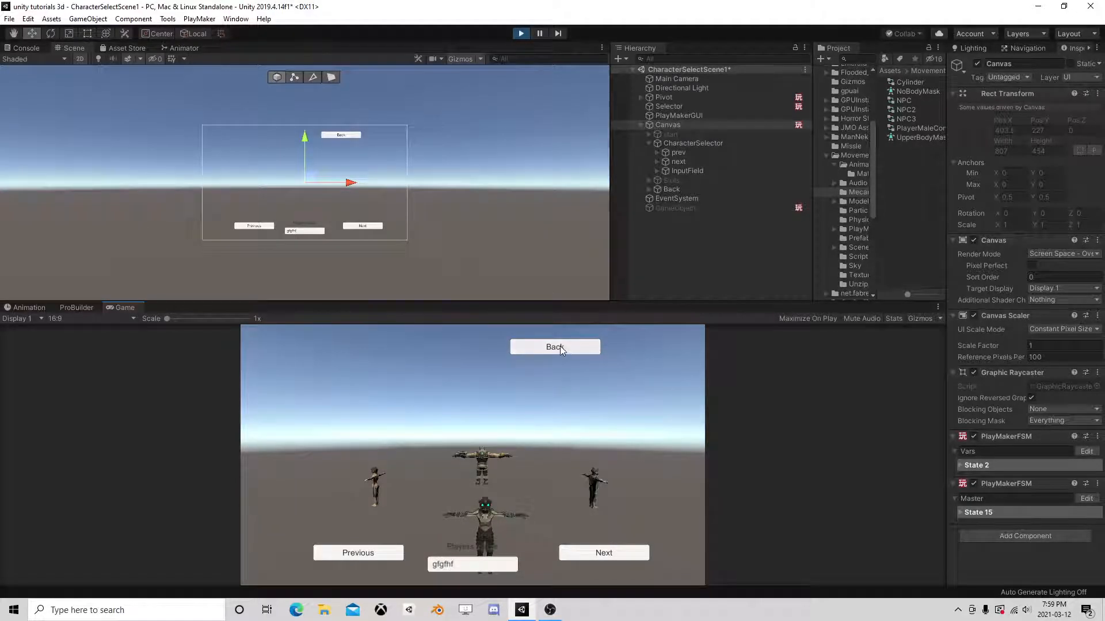
pyautogui.click(560, 349)
pyautogui.click(273, 420)
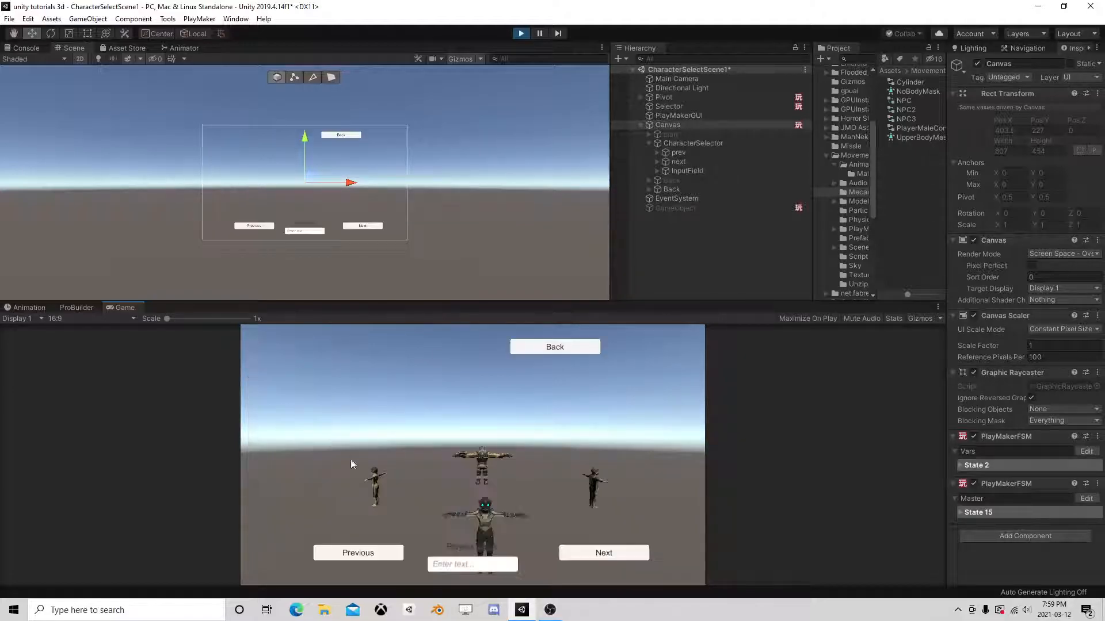
pyautogui.write('hgfhgfhgfhf')
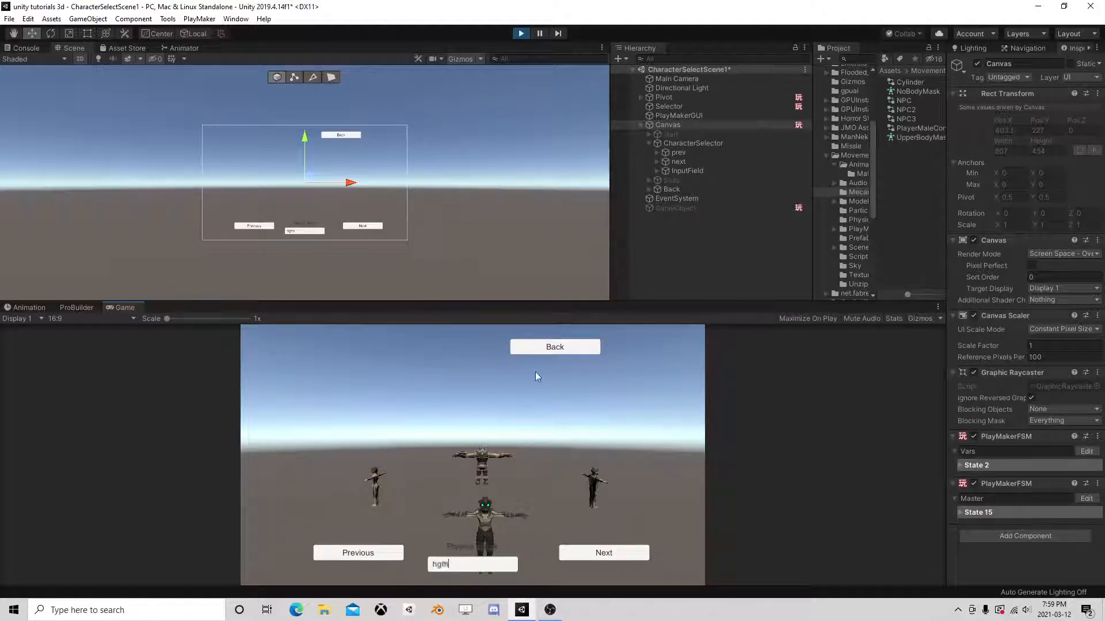
pyautogui.click(546, 350)
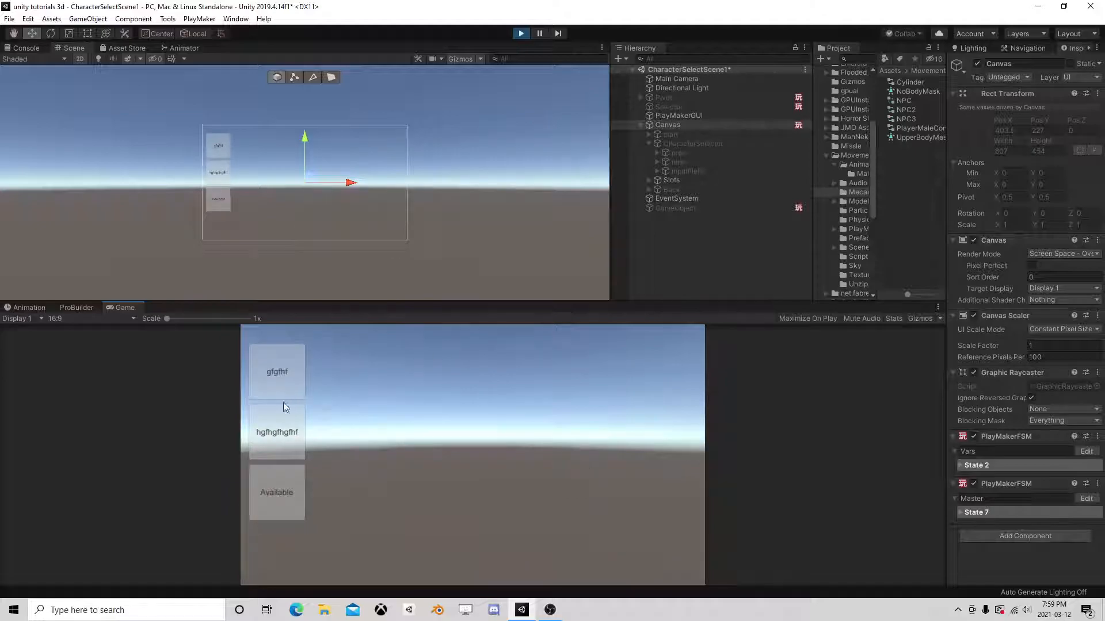
# Step: Open the third slot, leave its name empty, return to the slot list and stop the scene
pyautogui.click(276, 502)
pyautogui.click(572, 344)
pyautogui.click(521, 34)
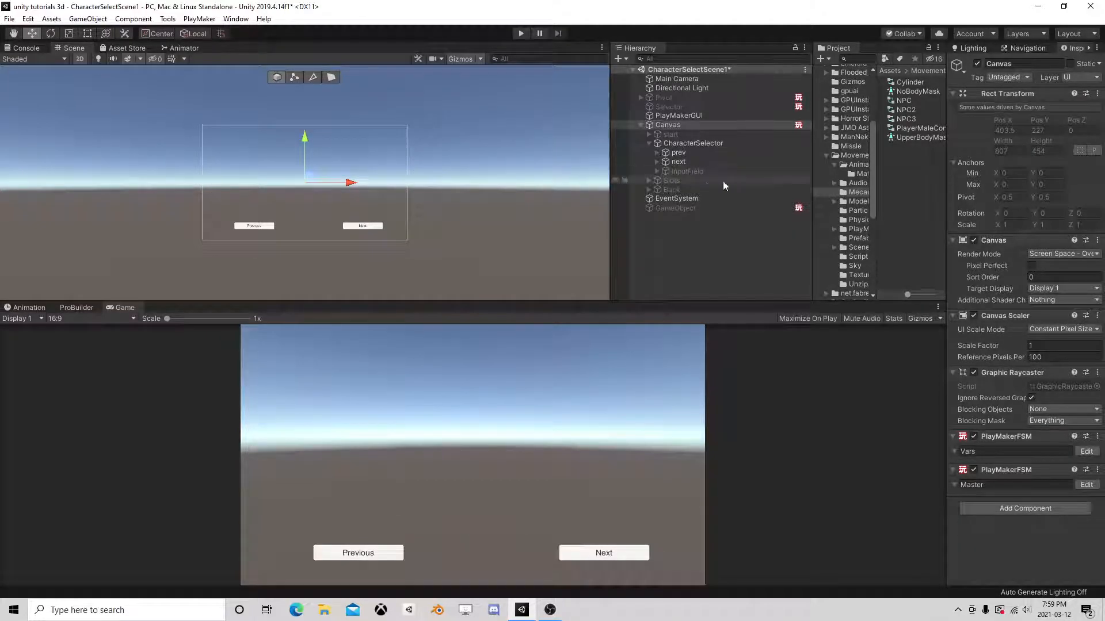
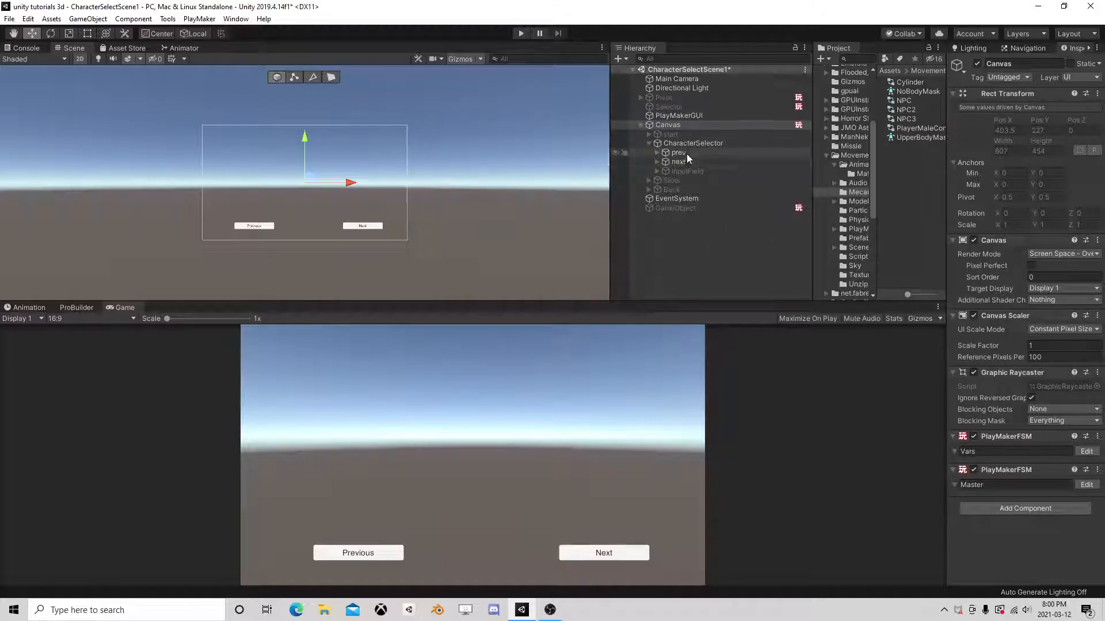
# Step: Add a UI Slider under CharacterSelector and move it near the canvas's upper edge, at about X -16, Y 155
pyautogui.click(704, 143)
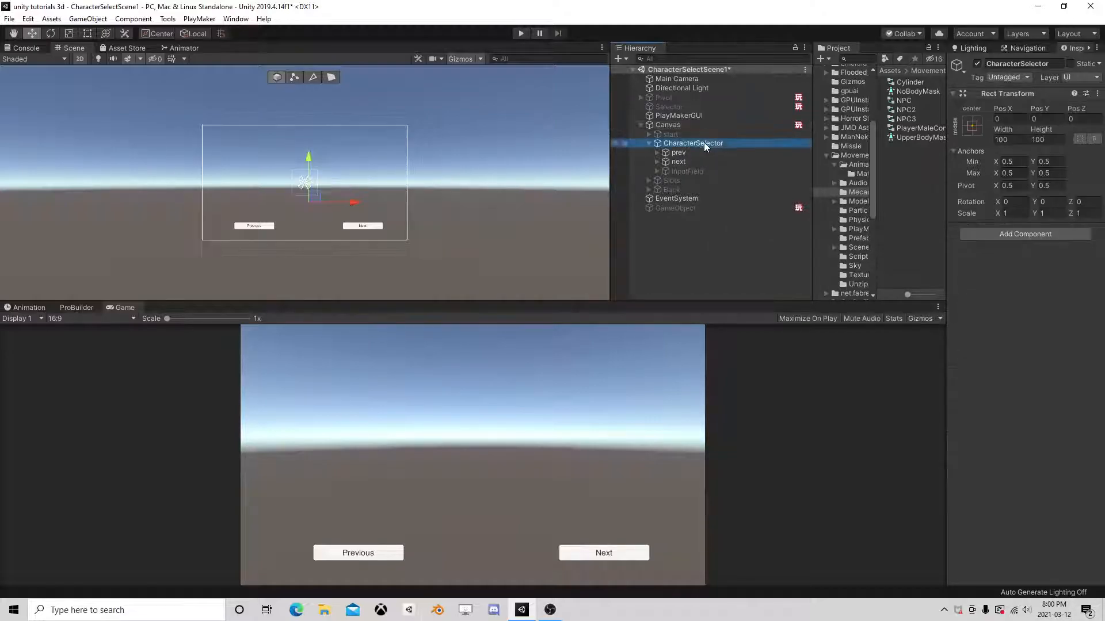
pyautogui.rightClick(703, 143)
pyautogui.moveTo(742, 340)
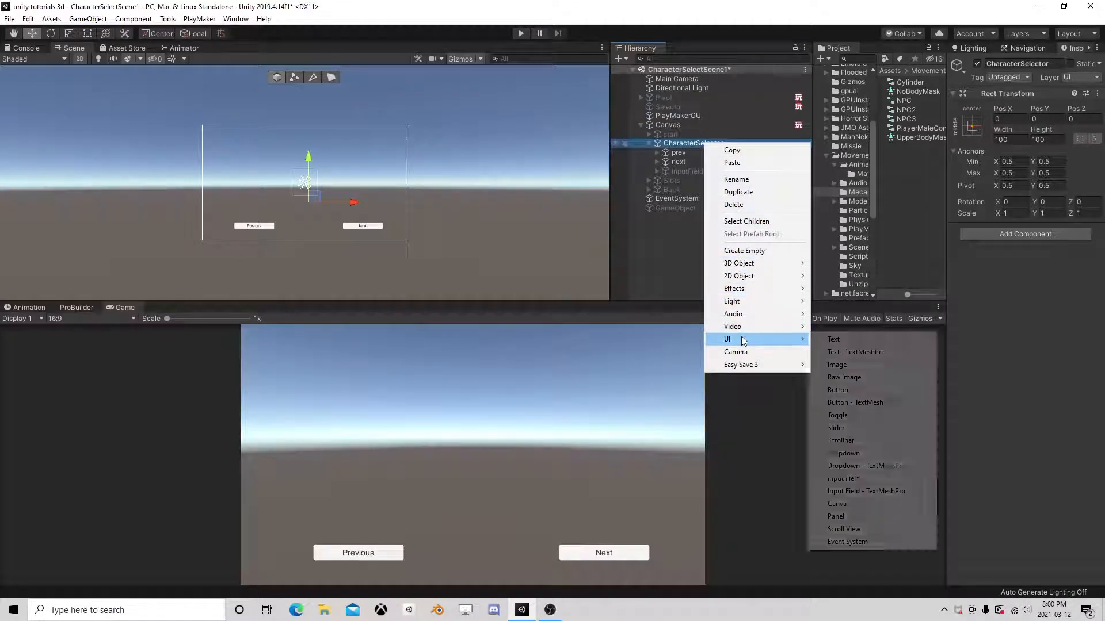
pyautogui.click(866, 433)
pyautogui.moveTo(305, 137); pyautogui.dragTo(329, 83)
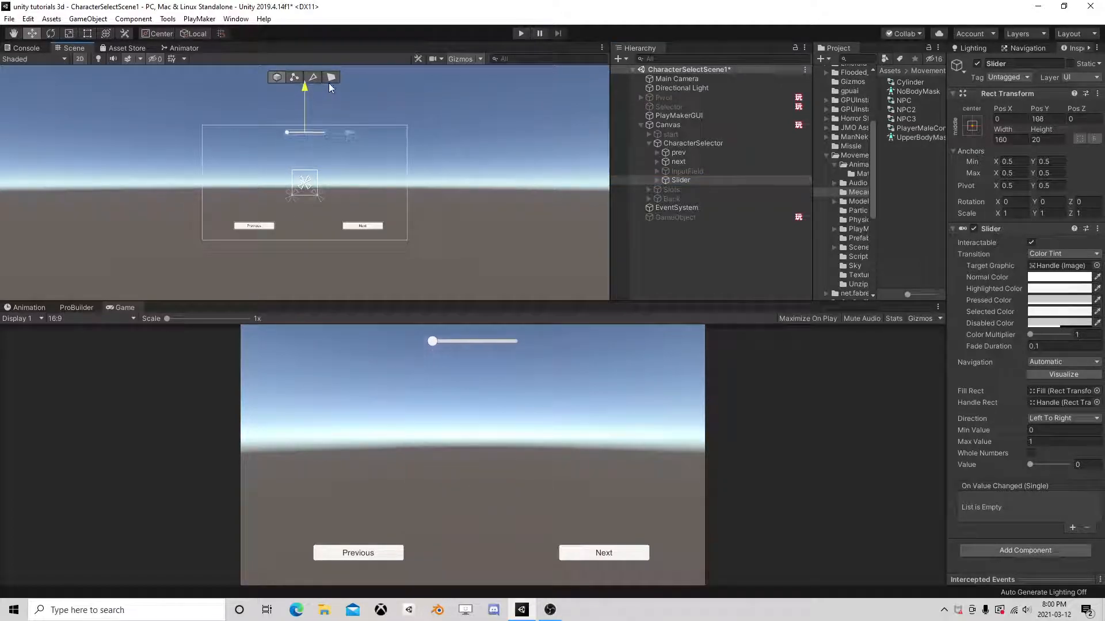
pyautogui.moveTo(345, 131)
pyautogui.mouseDown()
pyautogui.moveTo(414, 139)
pyautogui.moveTo(348, 137)
pyautogui.mouseUp()
pyautogui.moveTo(298, 88); pyautogui.dragTo(300, 99)
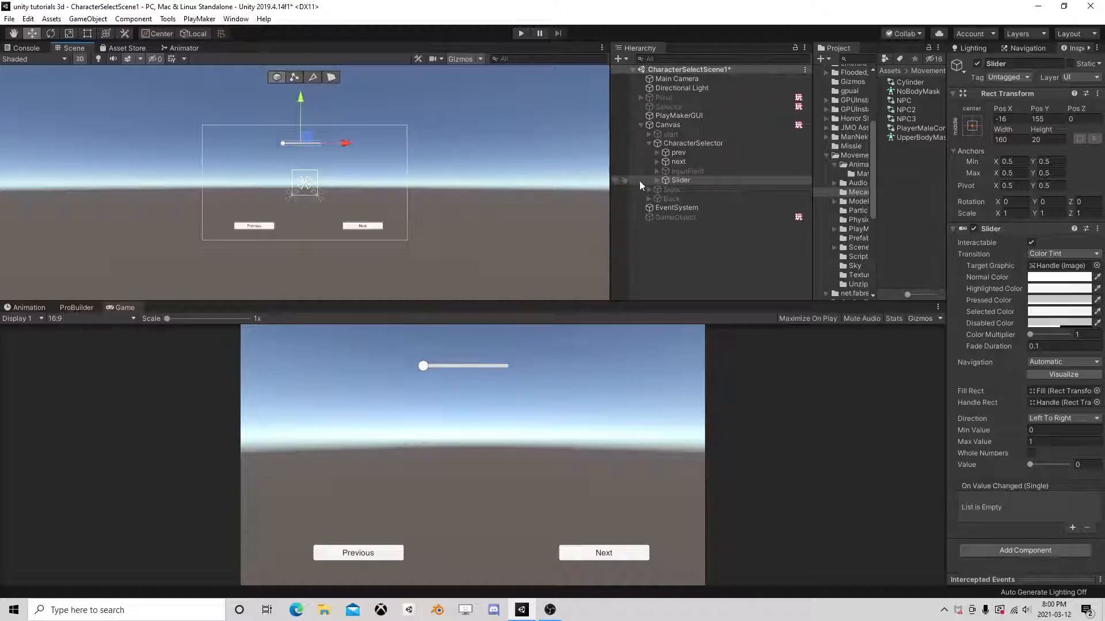
# Step: Add a UI Text object as a child of the Slider and move it above the slider bar, at about Y 30
pyautogui.rightClick(685, 182)
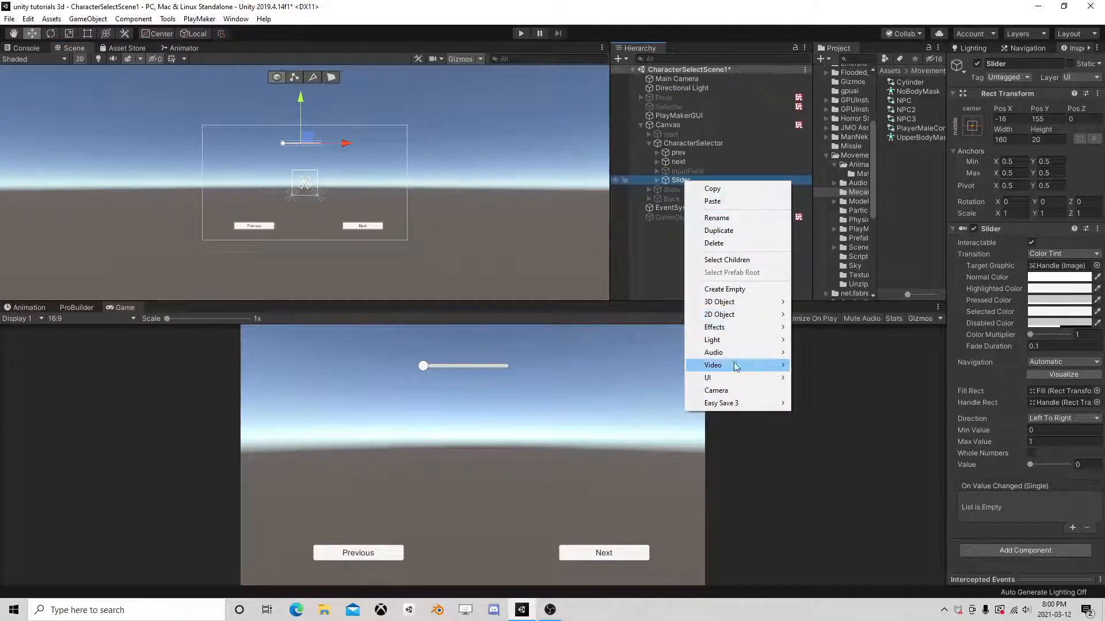
pyautogui.moveTo(767, 379)
pyautogui.click(814, 377)
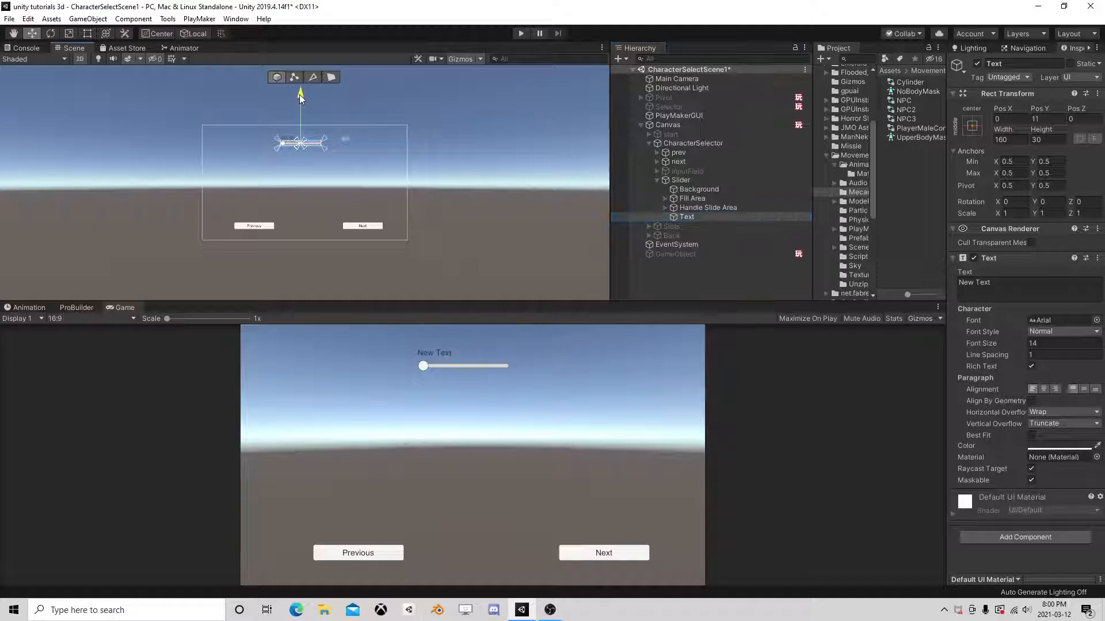
pyautogui.moveTo(300, 92); pyautogui.dragTo(299, 88)
# Step: Set the slider label's text to Size, align it to the center and middle, and enable Best Fit
pyautogui.click(974, 283)
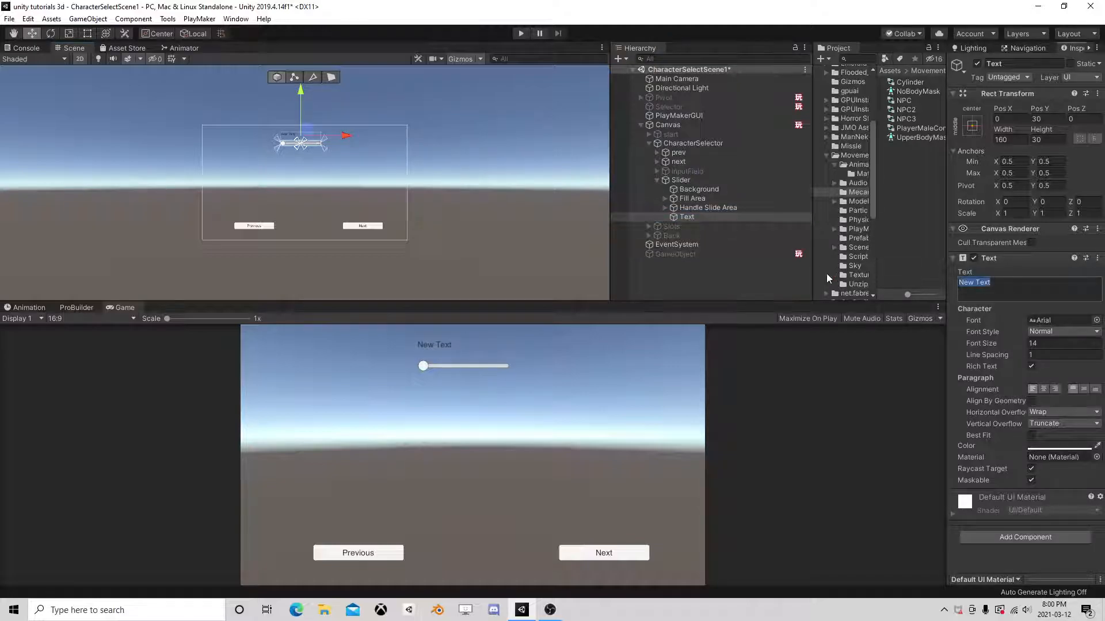
pyautogui.write('Size')
pyautogui.press('BackSpace')
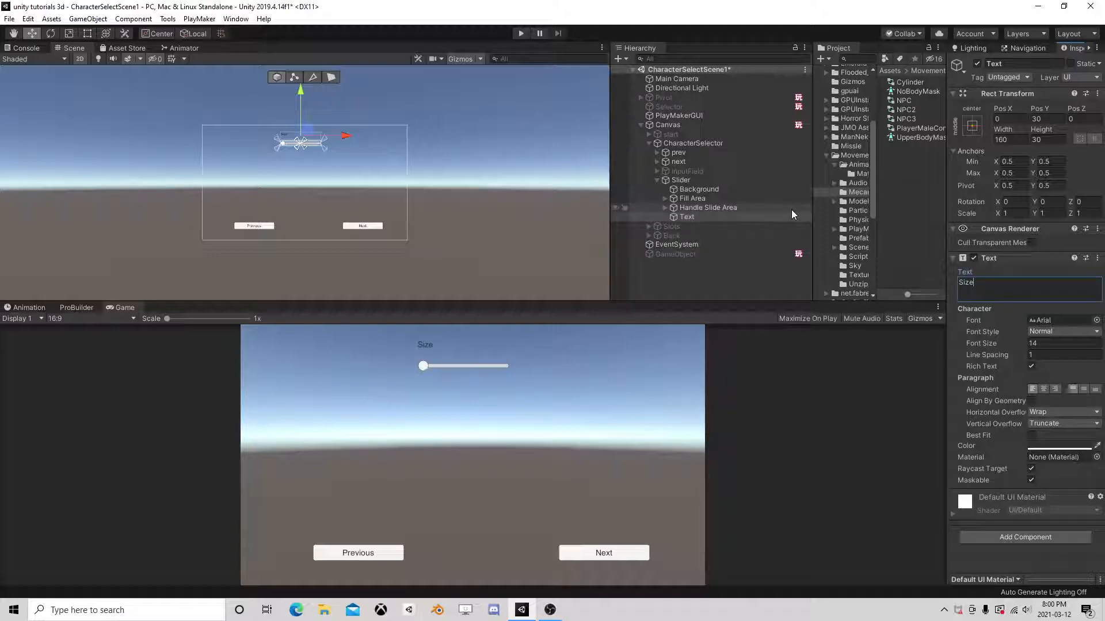
pyautogui.click(1044, 389)
pyautogui.click(1079, 389)
pyautogui.click(1031, 436)
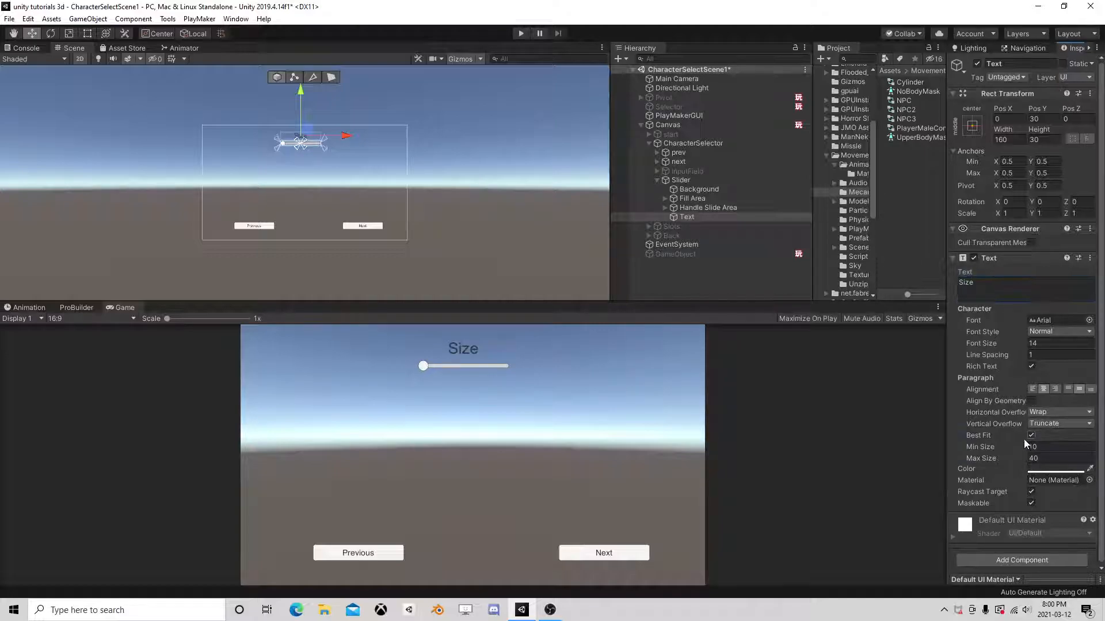
# Step: Collapse the Slider object in the hierarchy and deactivate it
pyautogui.moveTo(423, 366); pyautogui.dragTo(499, 369)
pyautogui.click(698, 207)
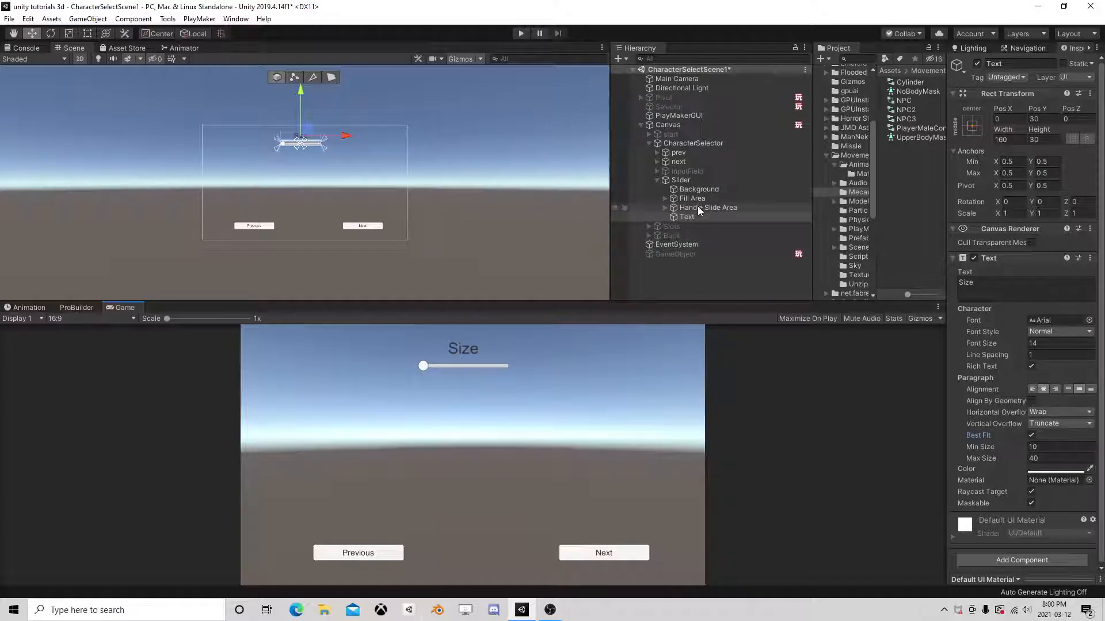
pyautogui.click(676, 181)
pyautogui.click(657, 180)
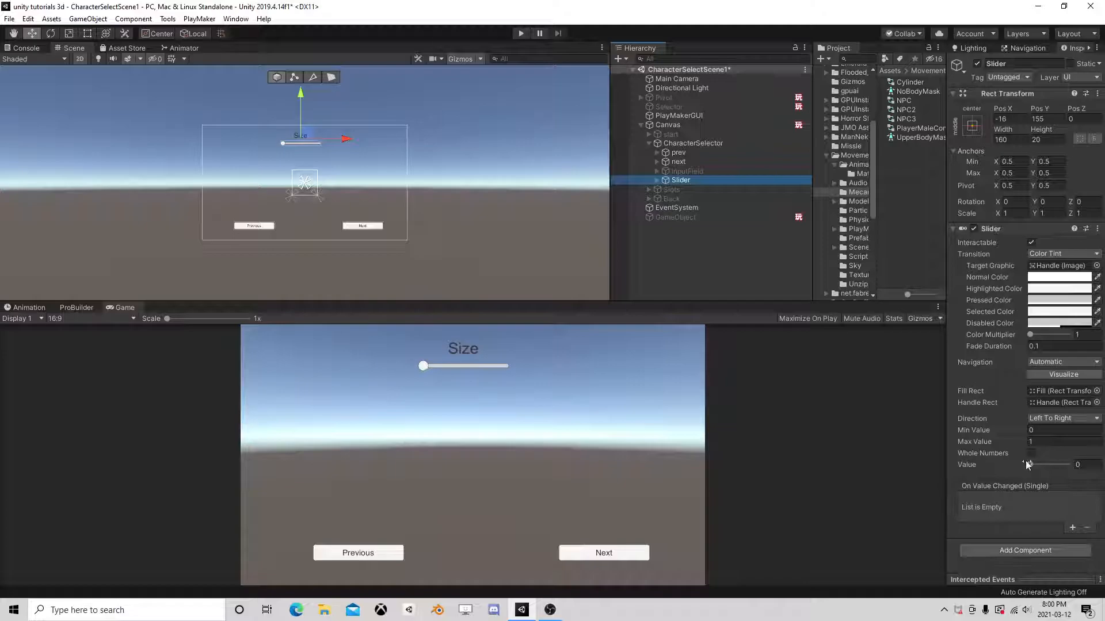
pyautogui.click(976, 66)
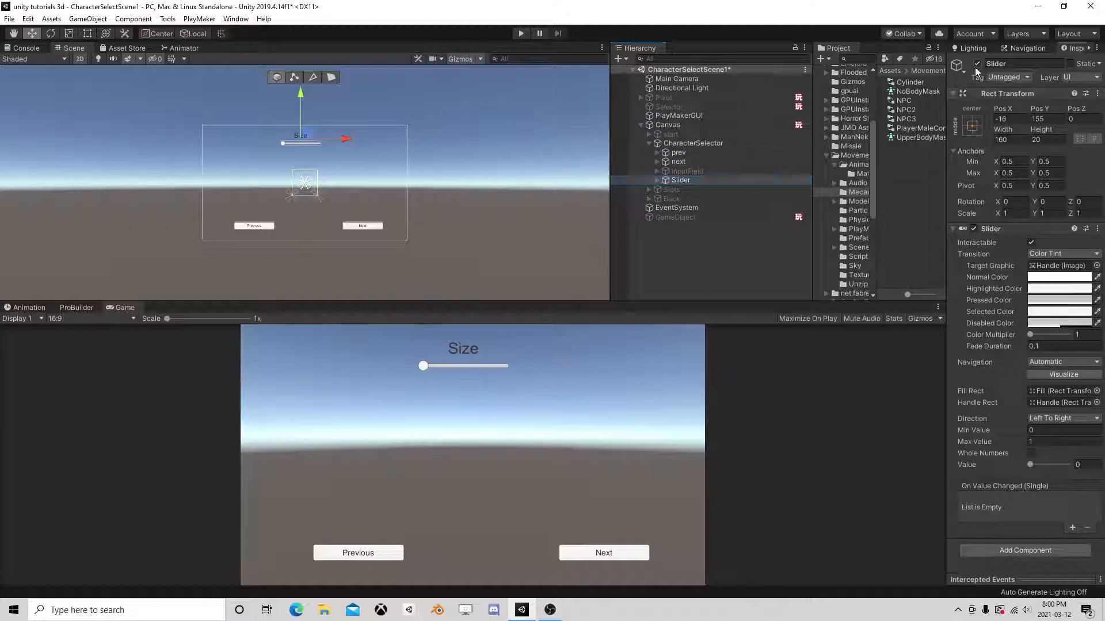
# Step: Open the Canvas Master FSM and duplicate the Players Name Input Activate Game Object action at the start of State 15
pyautogui.click(669, 125)
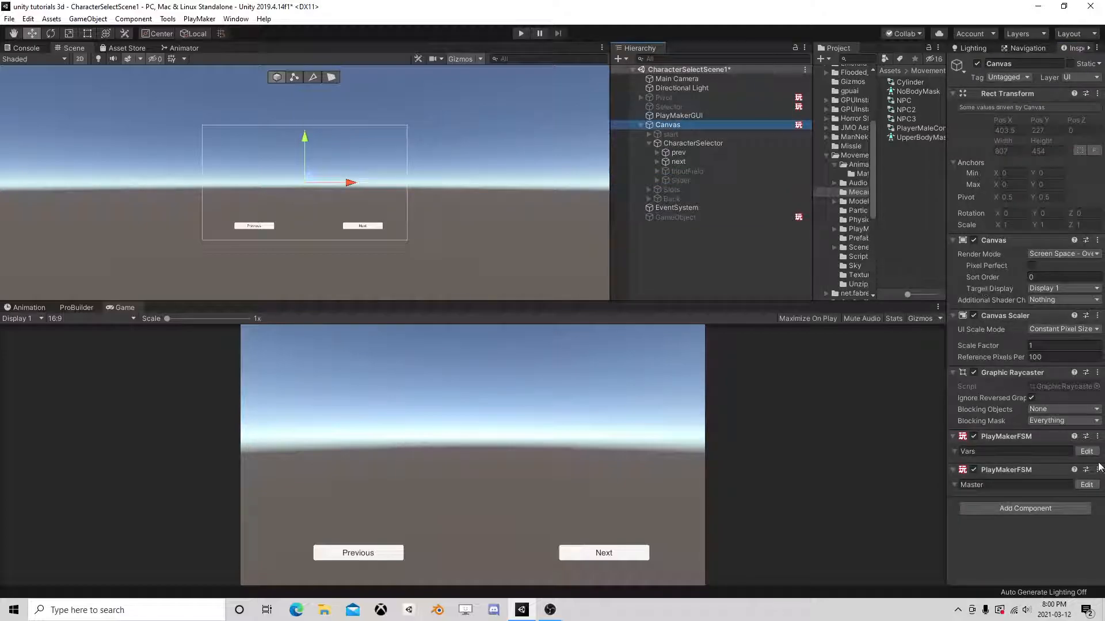
pyautogui.click(1086, 484)
pyautogui.moveTo(353, 344); pyautogui.dragTo(335, 167, button='middle')
pyautogui.click(319, 216)
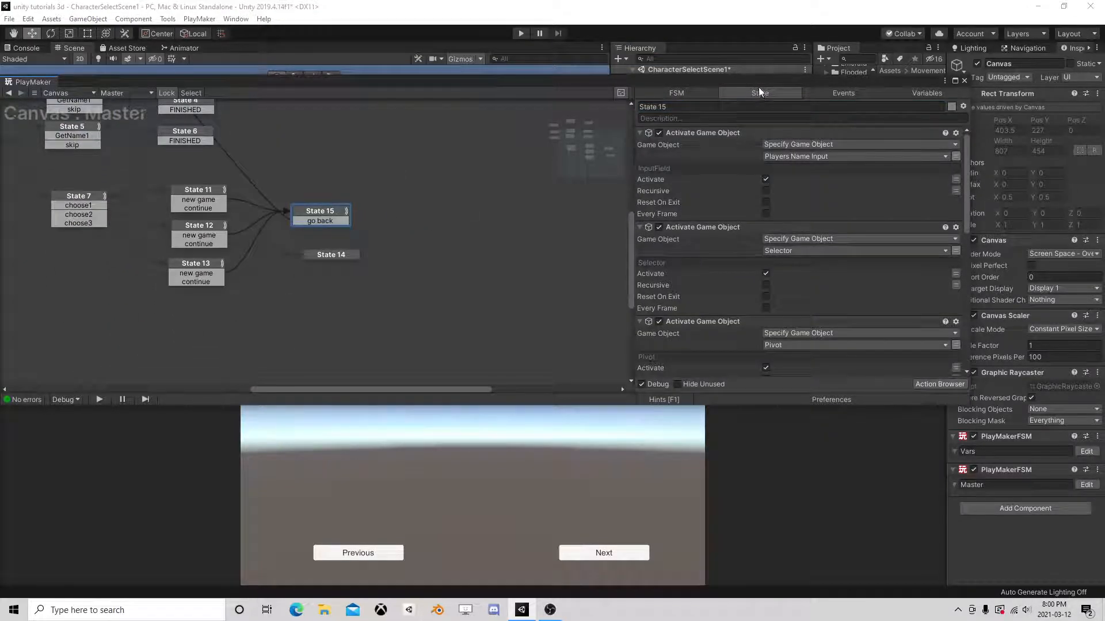
pyautogui.rightClick(696, 133)
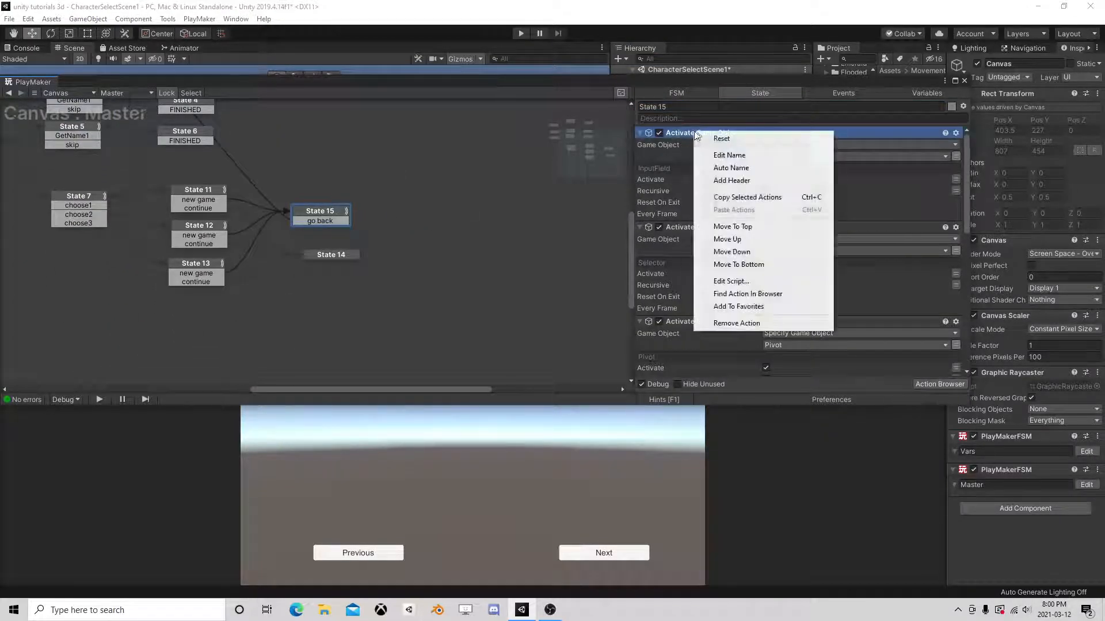
pyautogui.click(748, 197)
pyautogui.rightClick(707, 134)
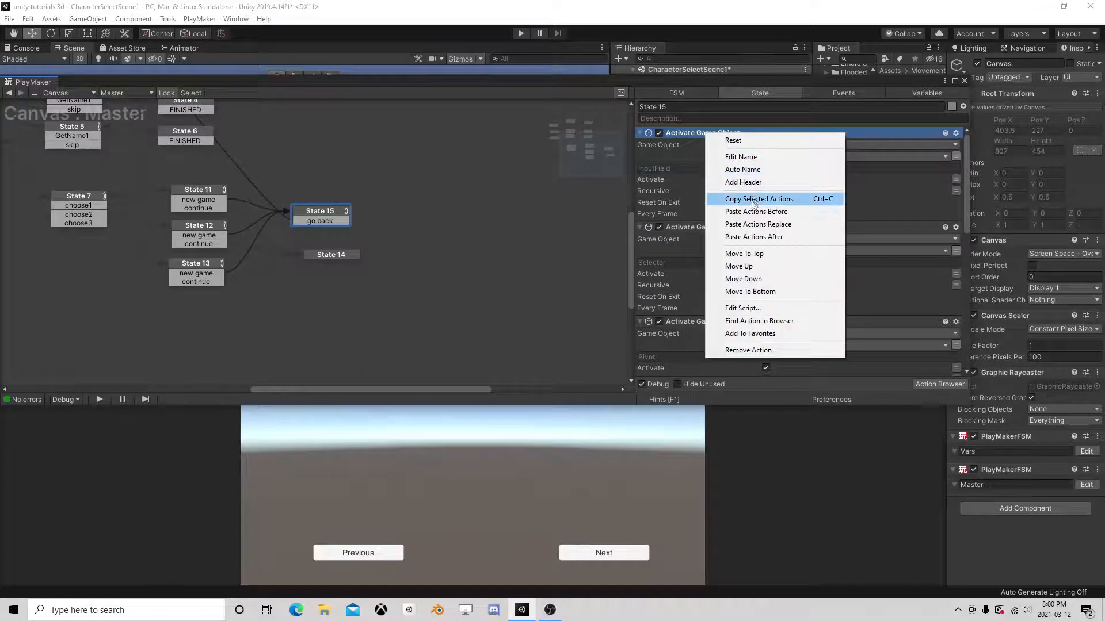
pyautogui.click(753, 199)
# Step: Assign the Slider object directly to State 15's first Activate Game Object action instead of the Players Name Input variable
pyautogui.moveTo(767, 84); pyautogui.dragTo(420, 113)
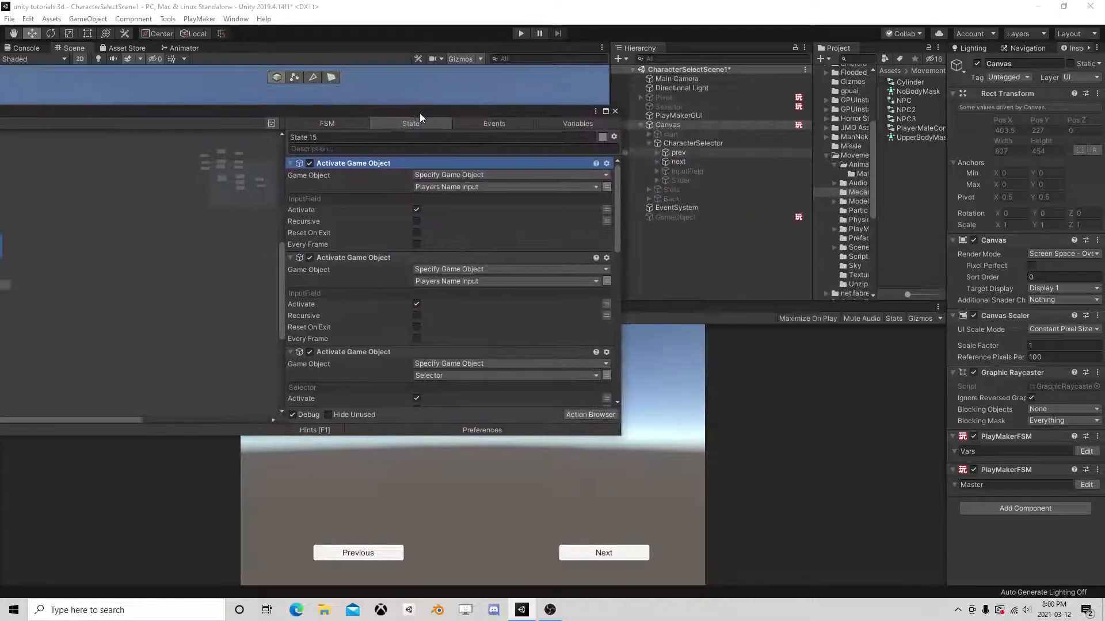
pyautogui.click(606, 186)
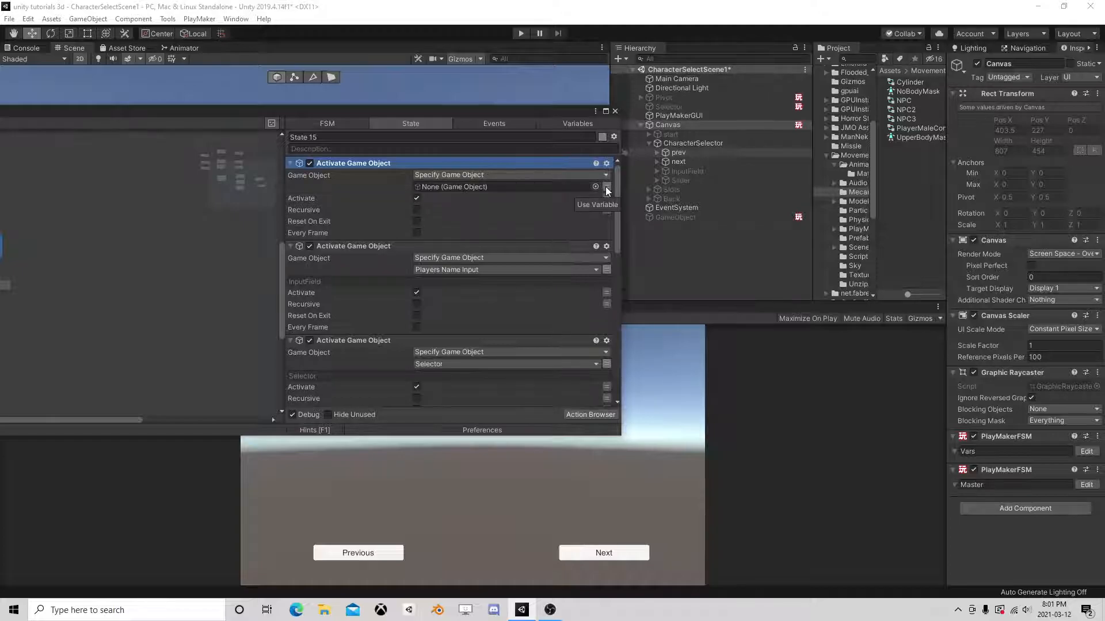
pyautogui.moveTo(687, 181); pyautogui.dragTo(482, 196)
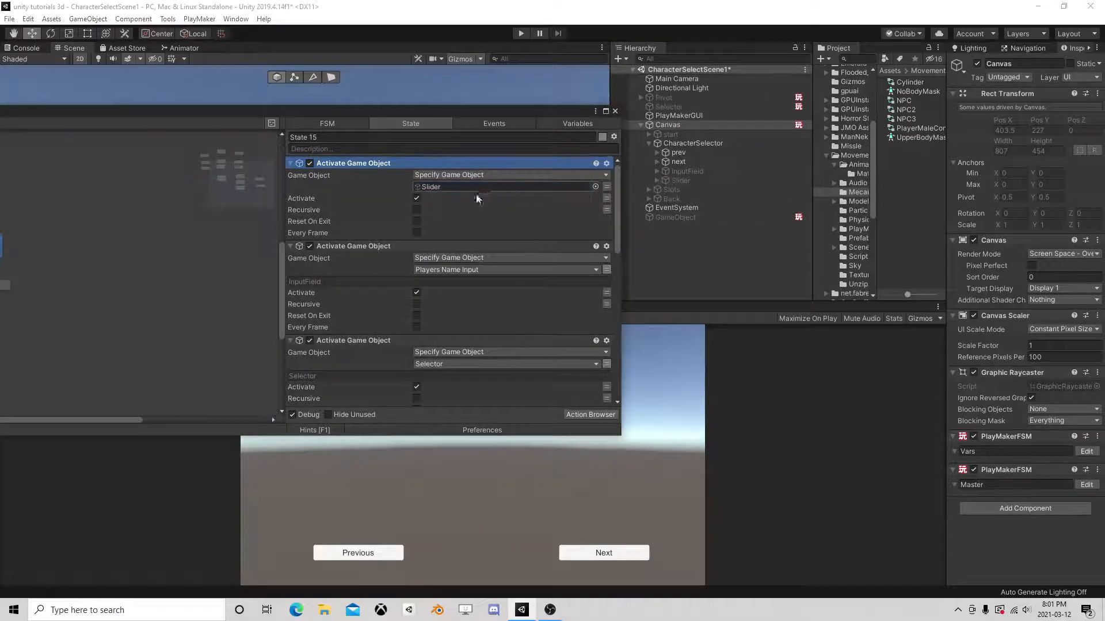
# Step: Copy the Slider activation action into State 1 before UI Input Field Set Text, turn Activate off and close the FSM editor
pyautogui.rightClick(371, 167)
pyautogui.click(426, 234)
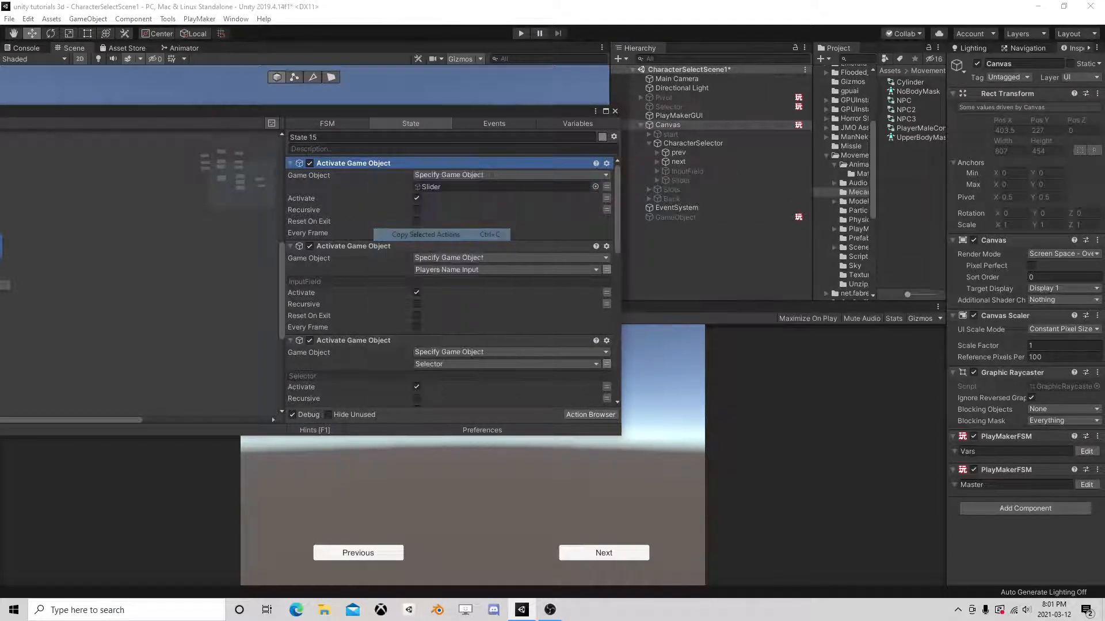
pyautogui.moveTo(369, 115); pyautogui.dragTo(611, 187)
pyautogui.moveTo(295, 267); pyautogui.dragTo(396, 400, button='middle')
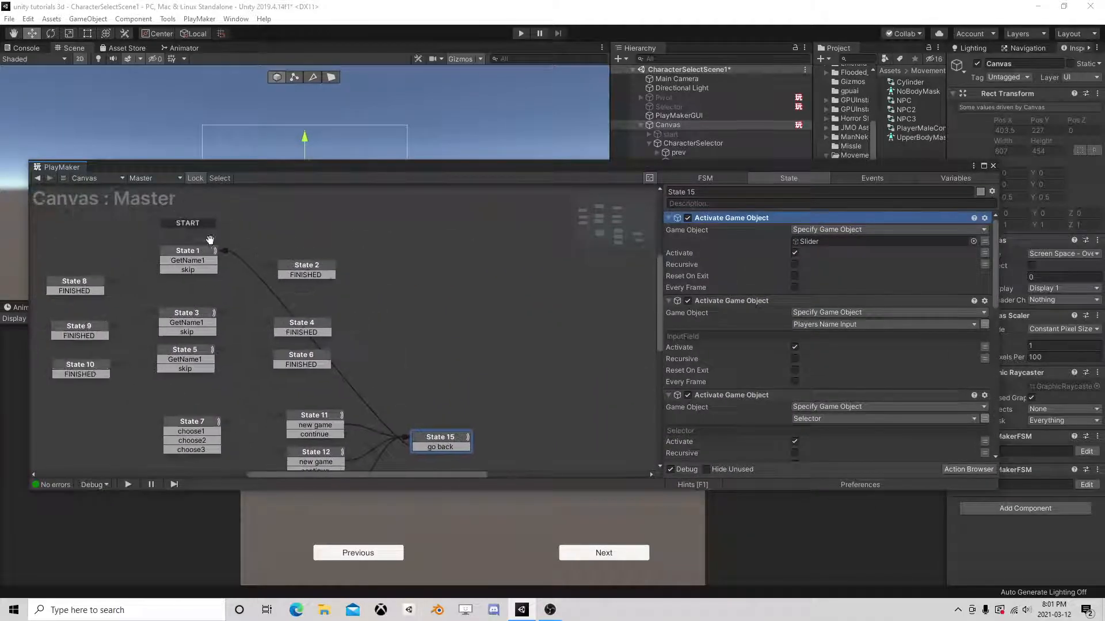
pyautogui.moveTo(201, 235); pyautogui.dragTo(233, 266, button='middle')
pyautogui.click(235, 282)
pyautogui.rightClick(693, 222)
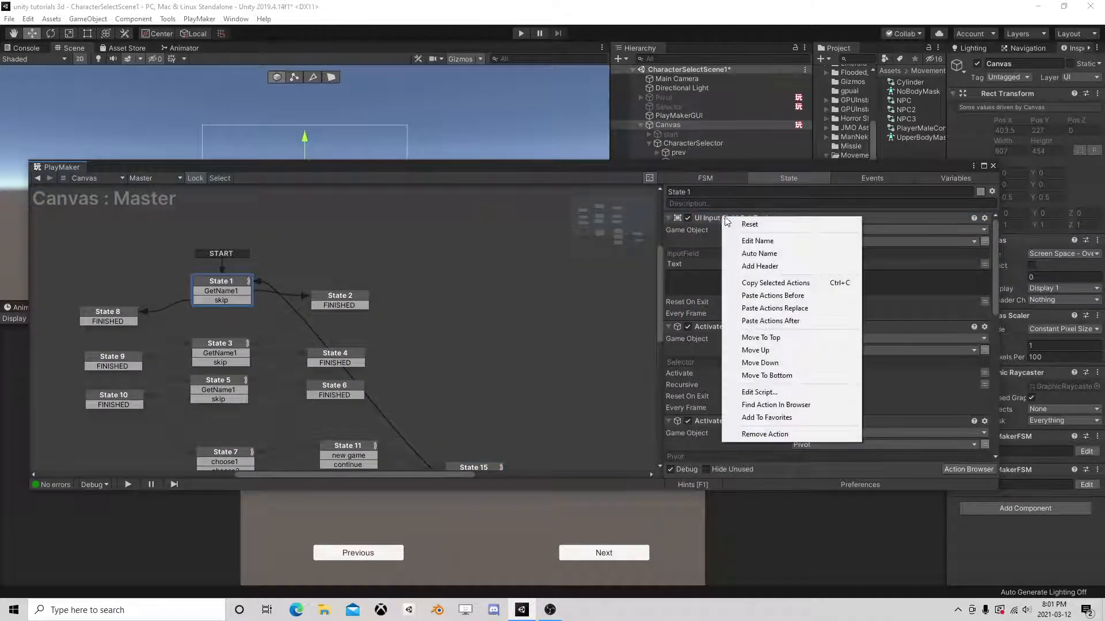
pyautogui.click(805, 298)
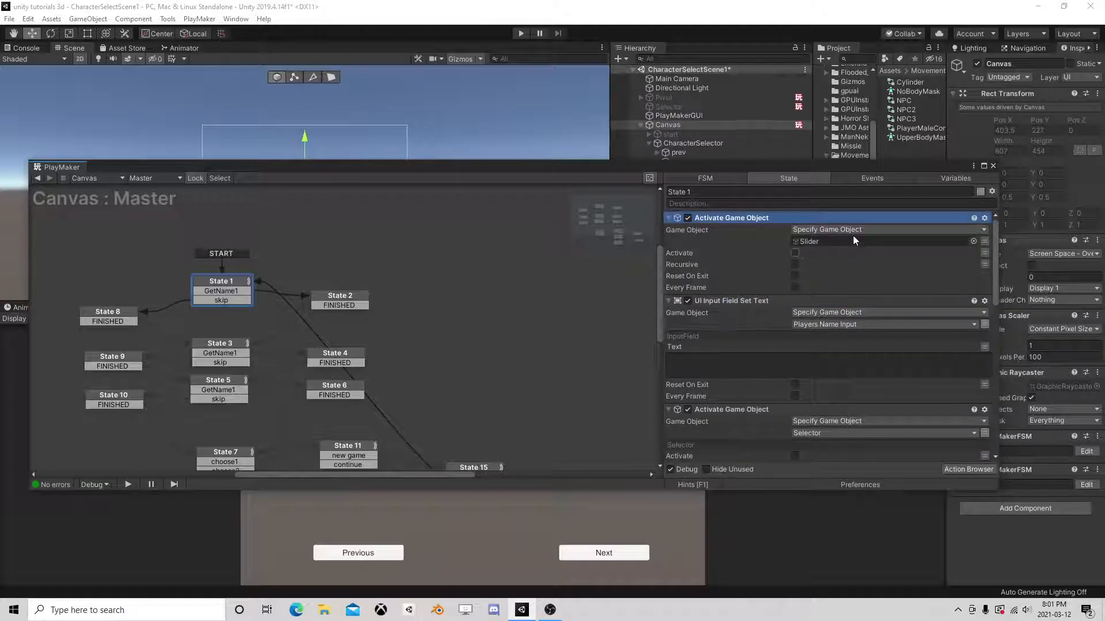
pyautogui.click(992, 166)
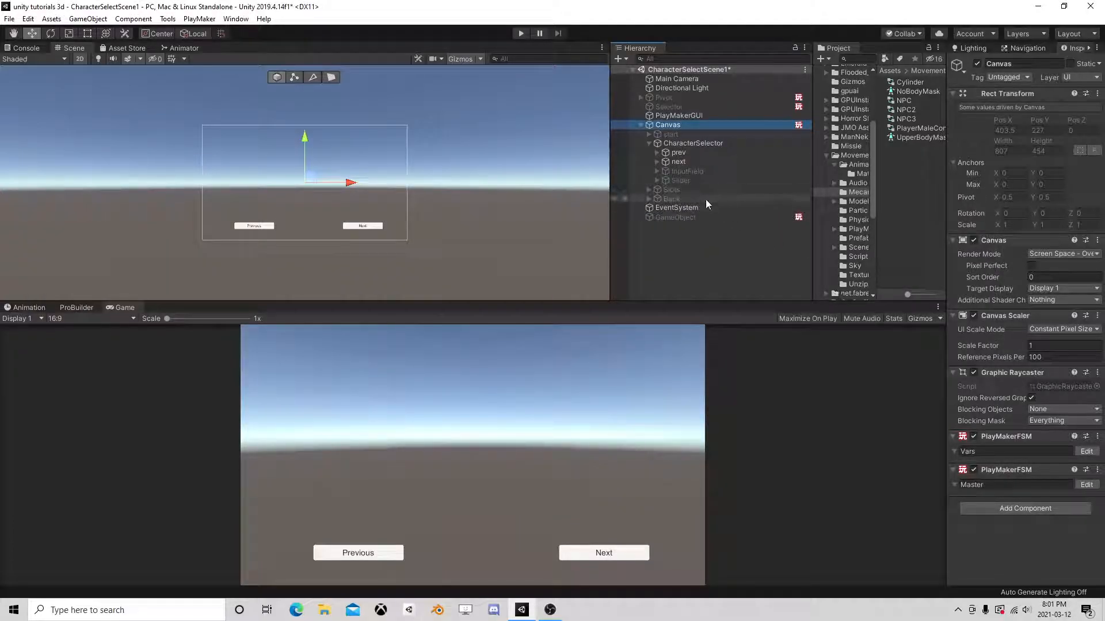
pyautogui.click(680, 180)
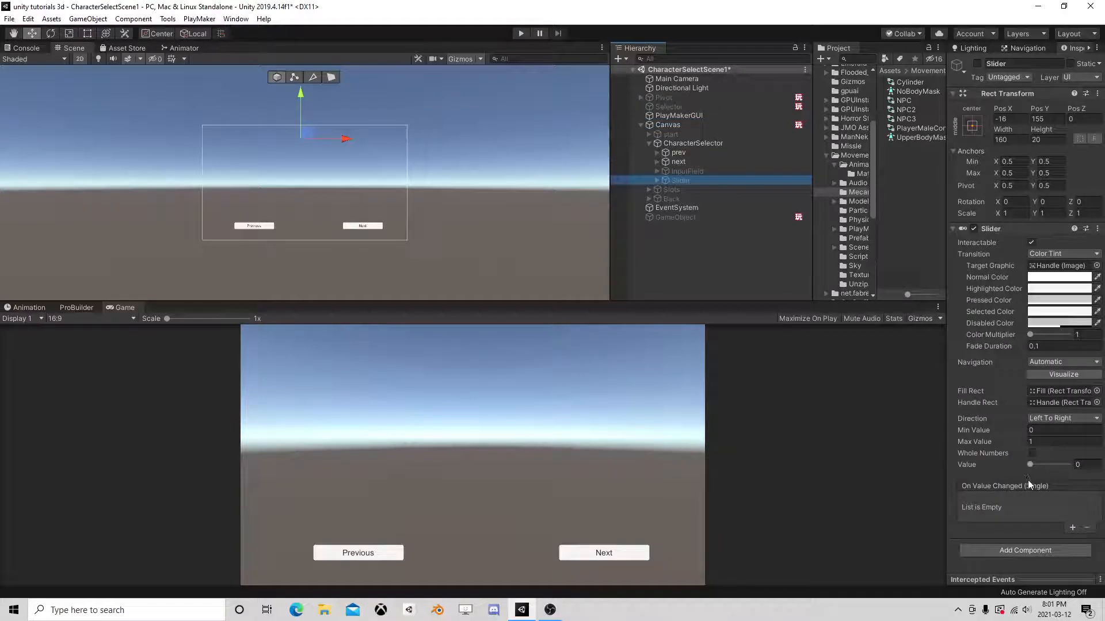
pyautogui.click(1045, 549)
pyautogui.click(1007, 463)
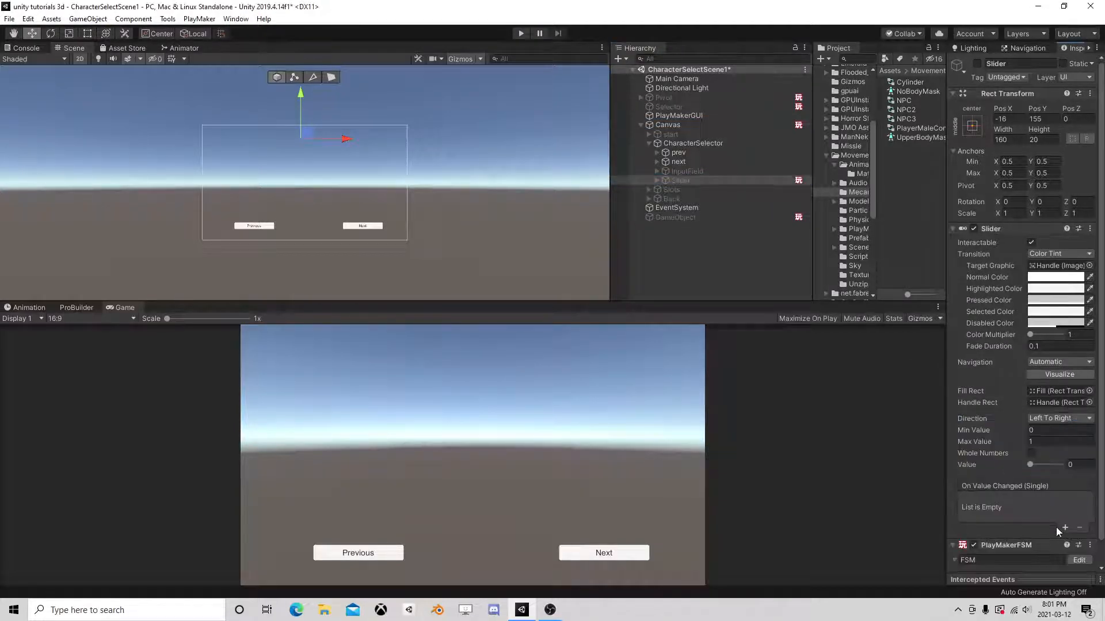
pyautogui.moveTo(978, 500); pyautogui.dragTo(978, 511)
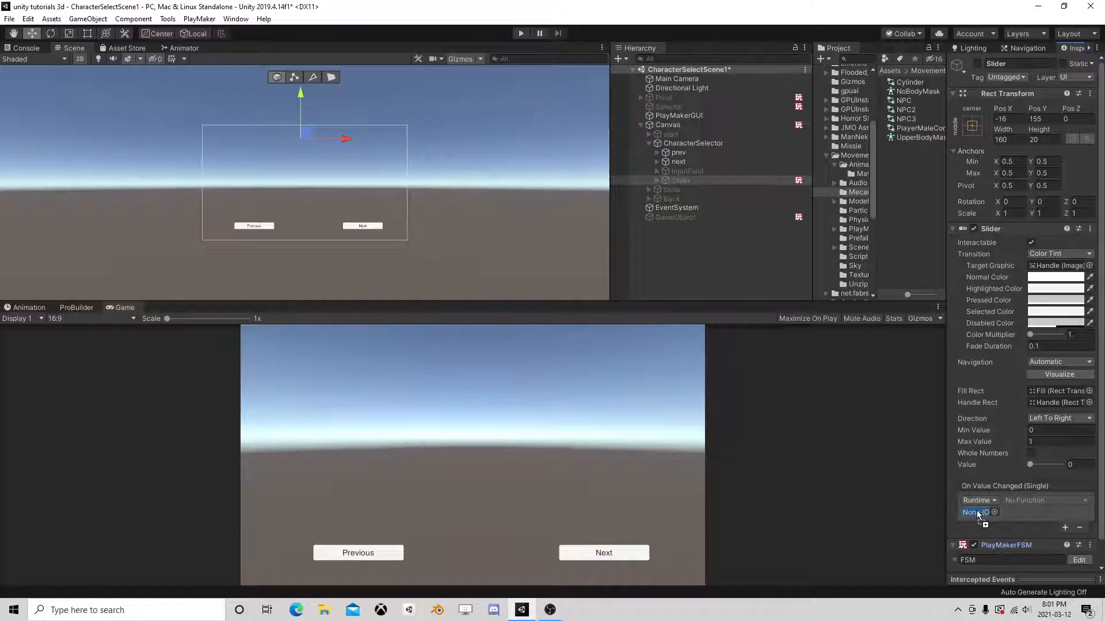
pyautogui.click(1037, 499)
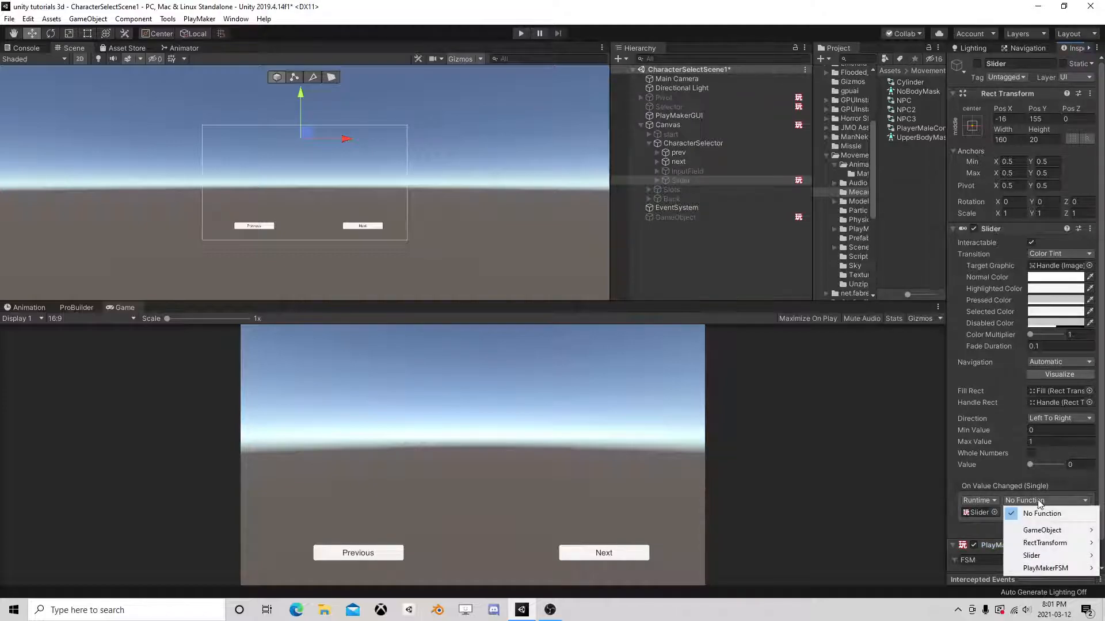
pyautogui.click(1058, 528)
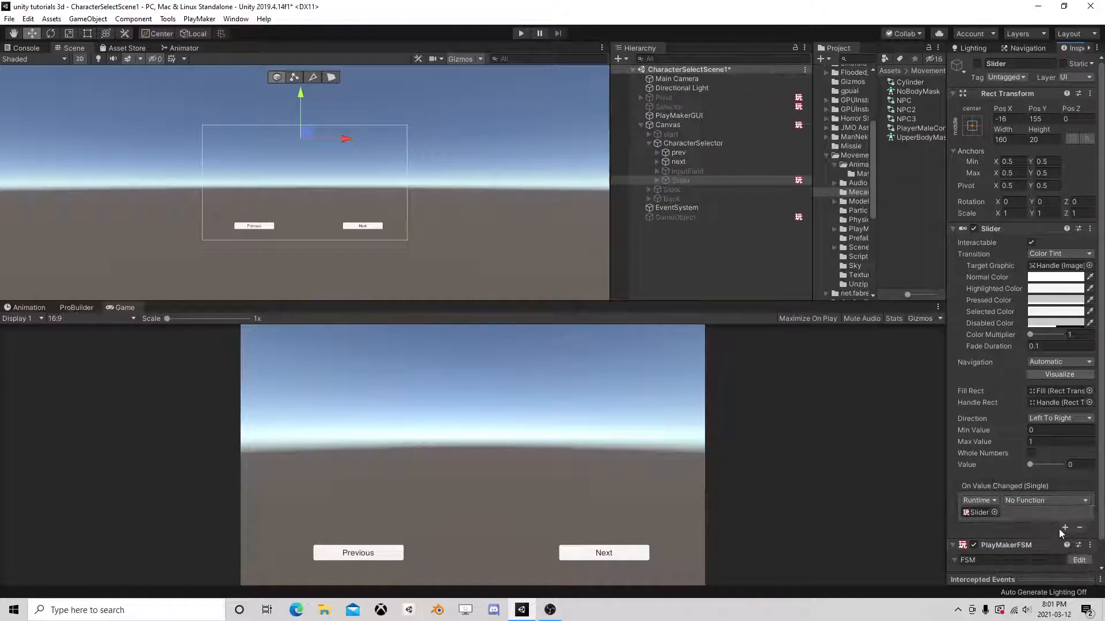
pyautogui.click(1080, 528)
pyautogui.rightClick(996, 545)
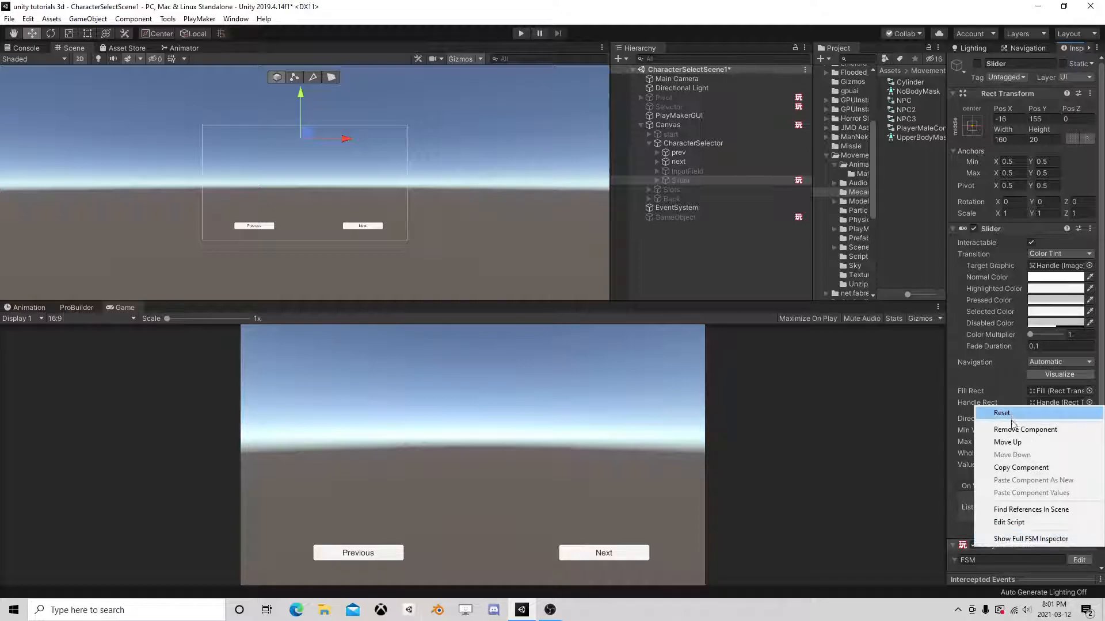
pyautogui.click(1010, 427)
pyautogui.click(679, 126)
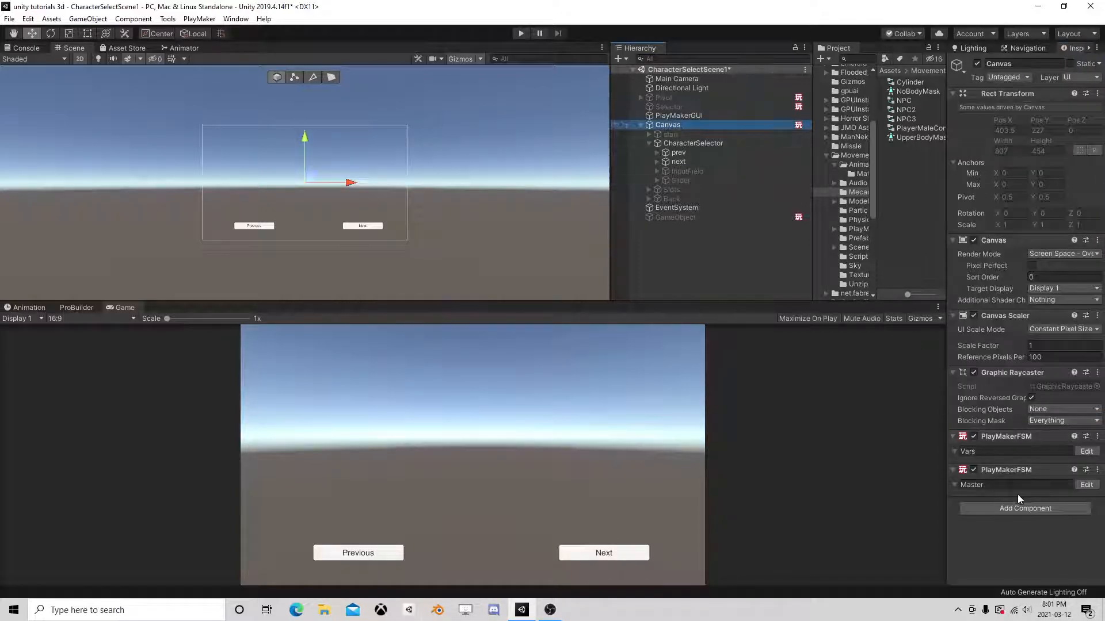
pyautogui.click(1014, 510)
pyautogui.click(1011, 463)
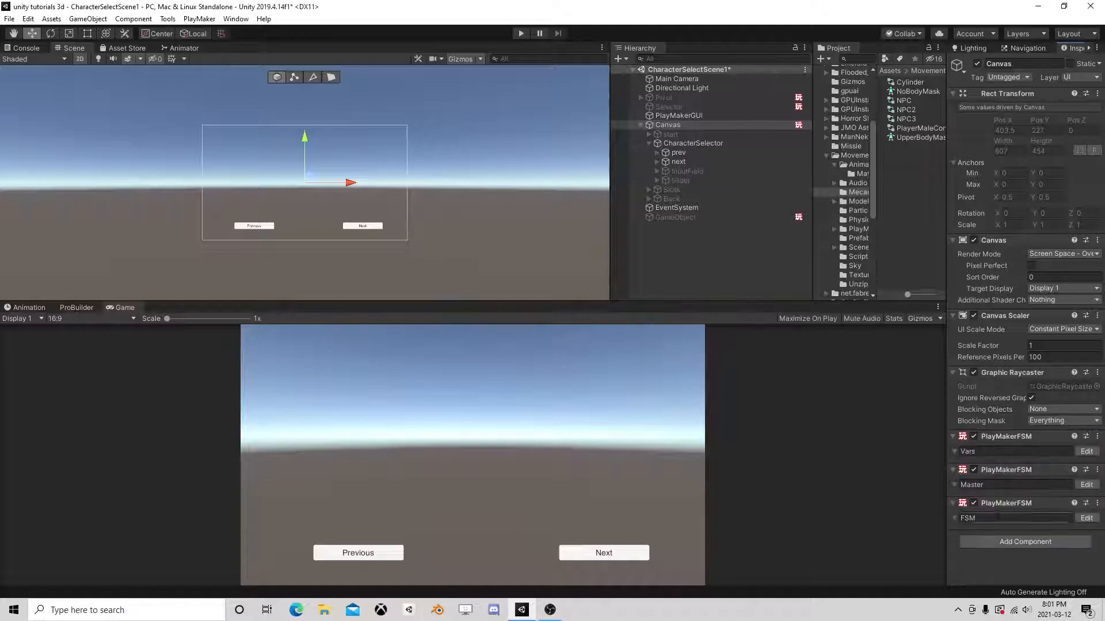
pyautogui.write('Size')
pyautogui.rightClick(1005, 503)
pyautogui.click(1025, 388)
# Step: Open the Canvas Vars FSM and add a global event named Size, discarding the trial state placed beside State 3
pyautogui.click(1086, 451)
pyautogui.moveTo(488, 297); pyautogui.dragTo(343, 296, button='middle')
pyautogui.rightClick(342, 295)
pyautogui.click(382, 299)
pyautogui.click(840, 179)
pyautogui.click(835, 456)
pyautogui.write('Size')
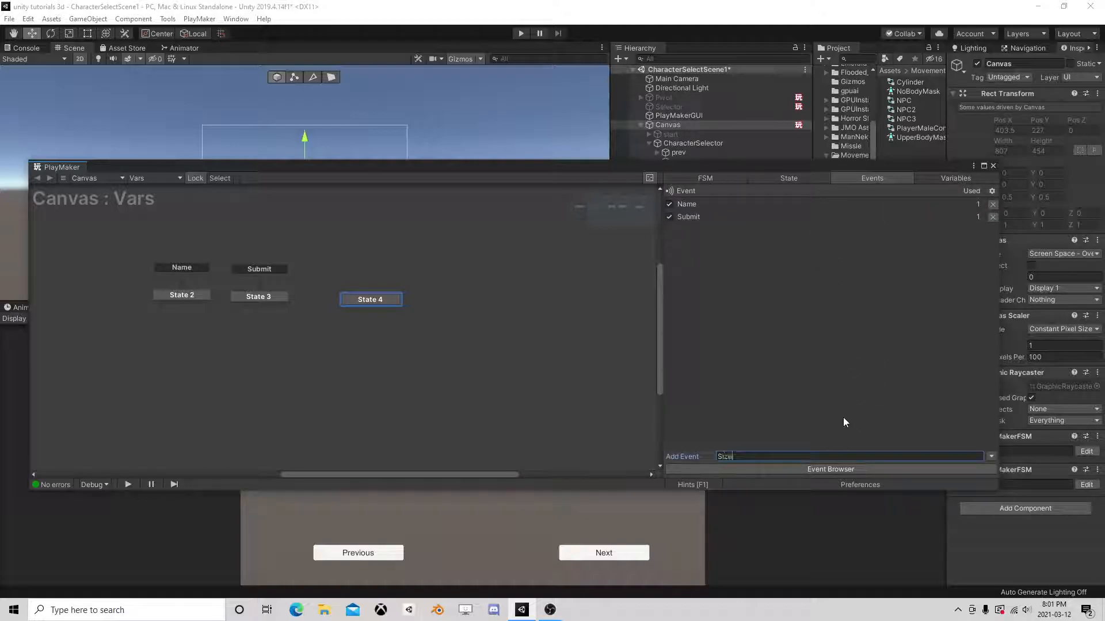
pyautogui.press('Return')
pyautogui.click(669, 217)
pyautogui.click(367, 300)
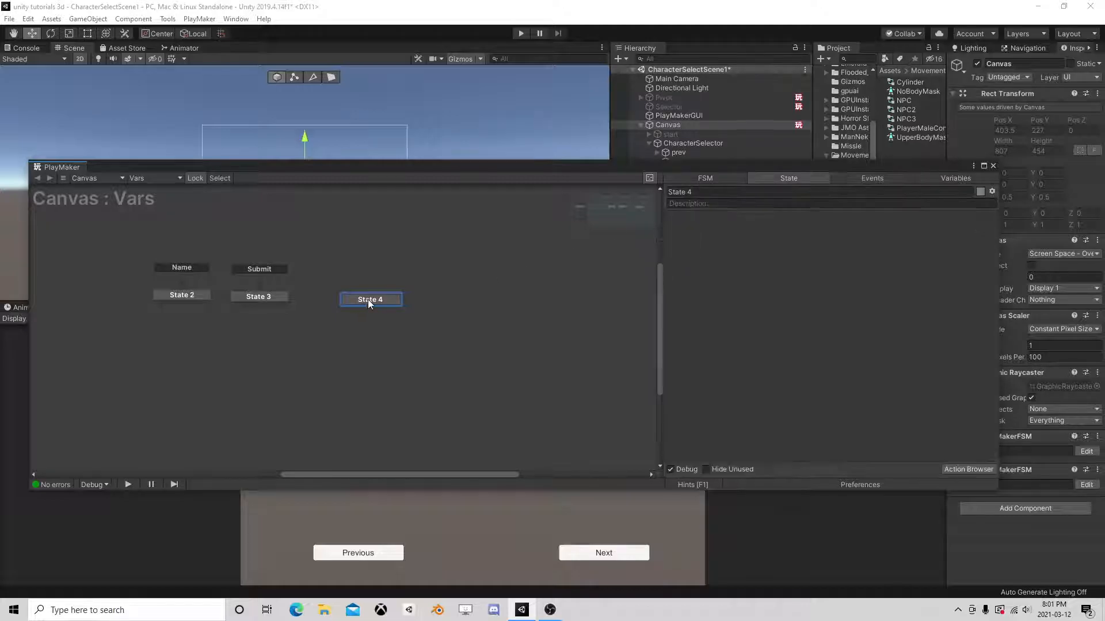
pyautogui.press('Delete')
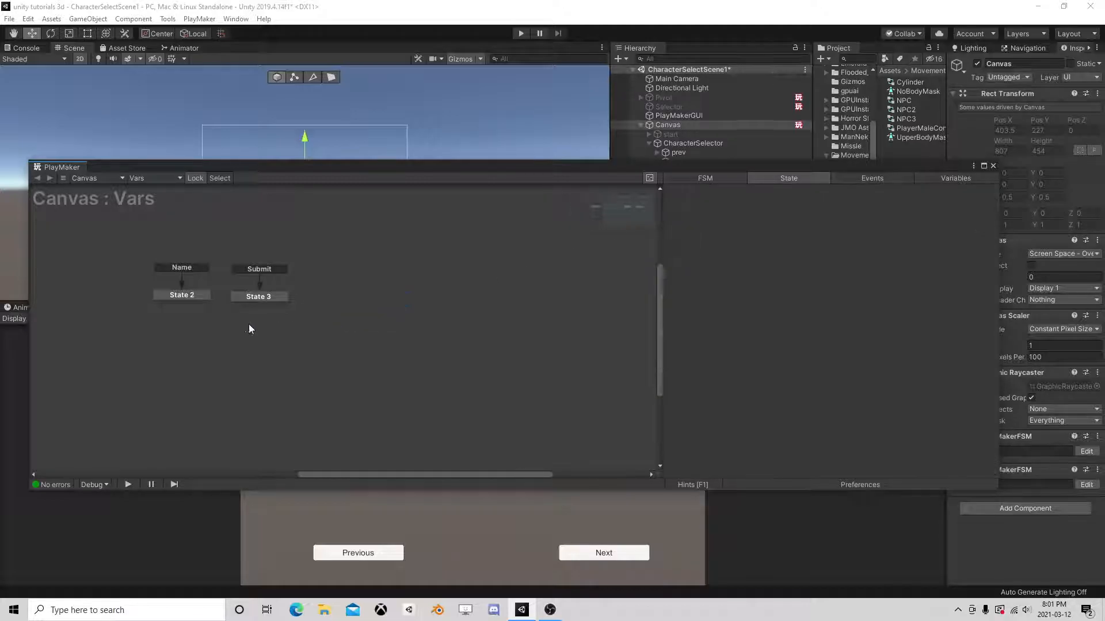
# Step: Add a UI Slider On Value Changed Event action to State 1 of Vars and specify the Slider as its game object
pyautogui.click(250, 286)
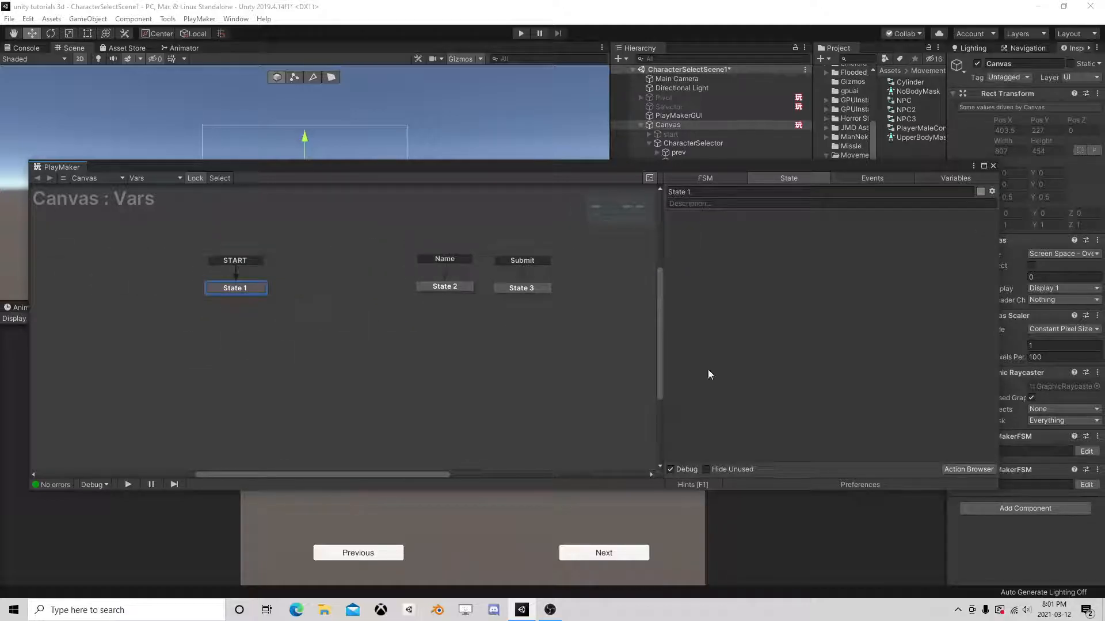
pyautogui.click(968, 469)
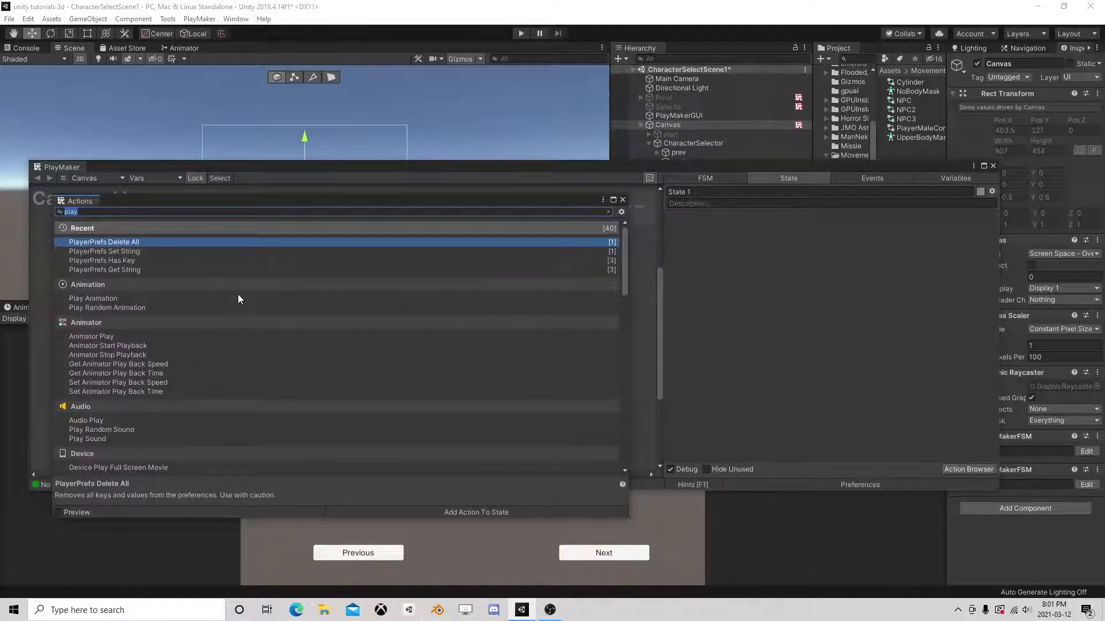
pyautogui.write('sli')
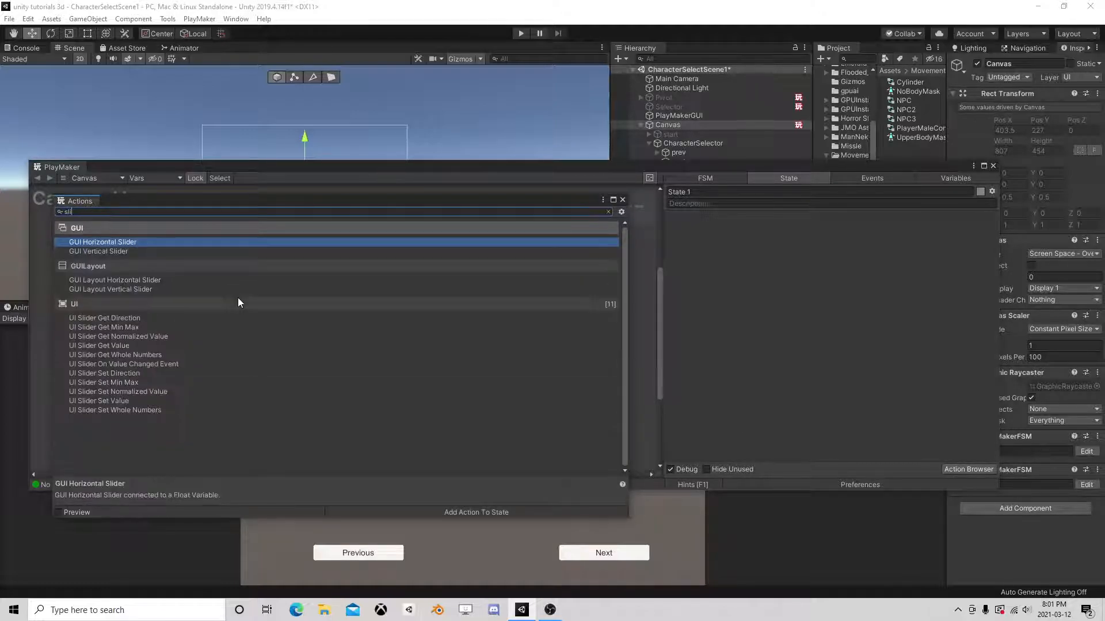
pyautogui.doubleClick(126, 364)
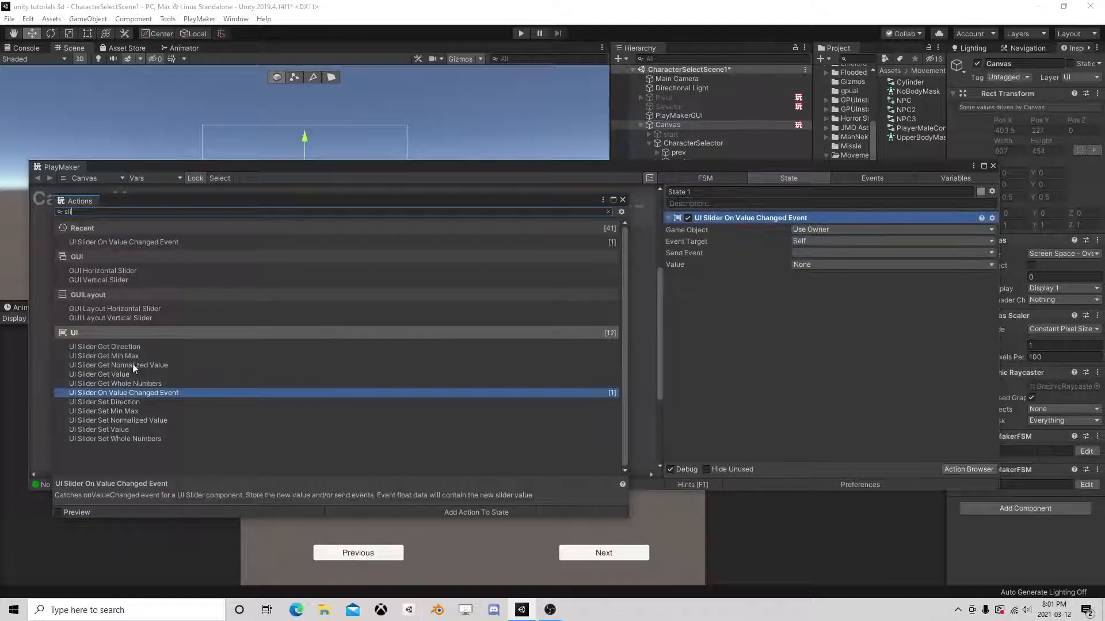
pyautogui.click(623, 200)
pyautogui.click(801, 230)
pyautogui.click(843, 254)
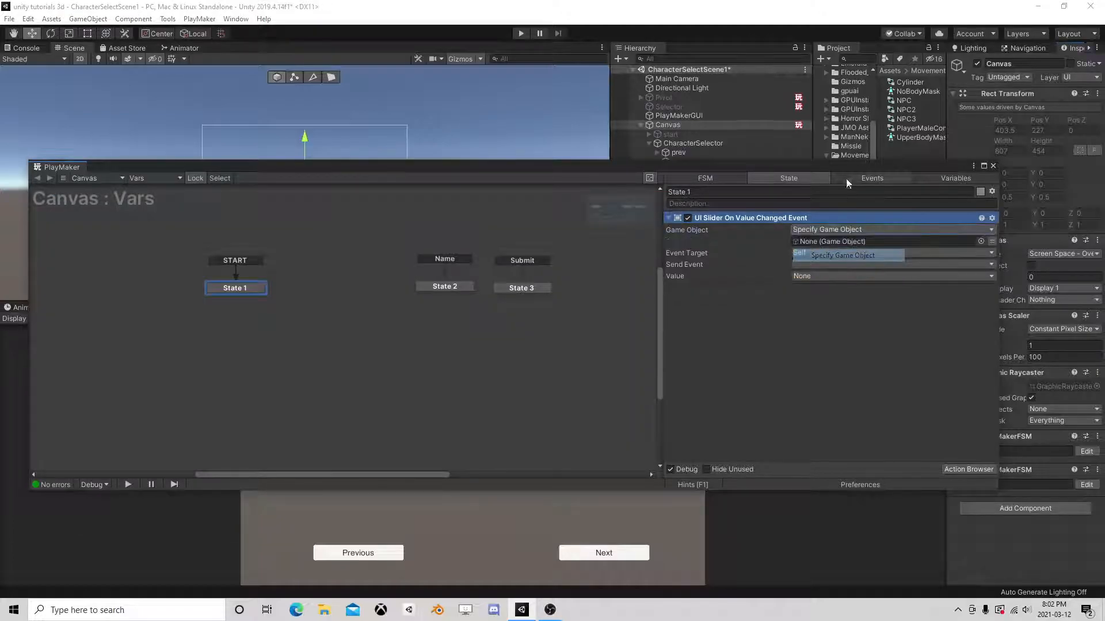
pyautogui.moveTo(833, 168); pyautogui.dragTo(435, 96)
pyautogui.moveTo(689, 182); pyautogui.dragTo(457, 171)
# Step: Make the slider action send a new event Change and store its value in a new variable Sizevalue
pyautogui.click(415, 192)
pyautogui.click(433, 300)
pyautogui.write('Chang')
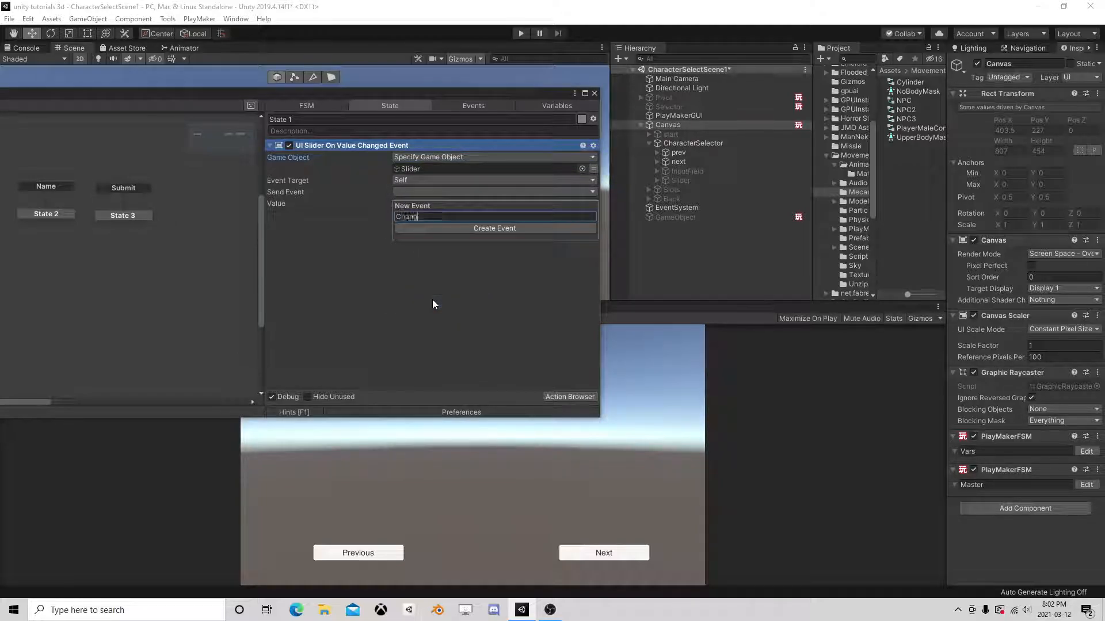
pyautogui.write('e')
pyautogui.press('Return')
pyautogui.click(414, 204)
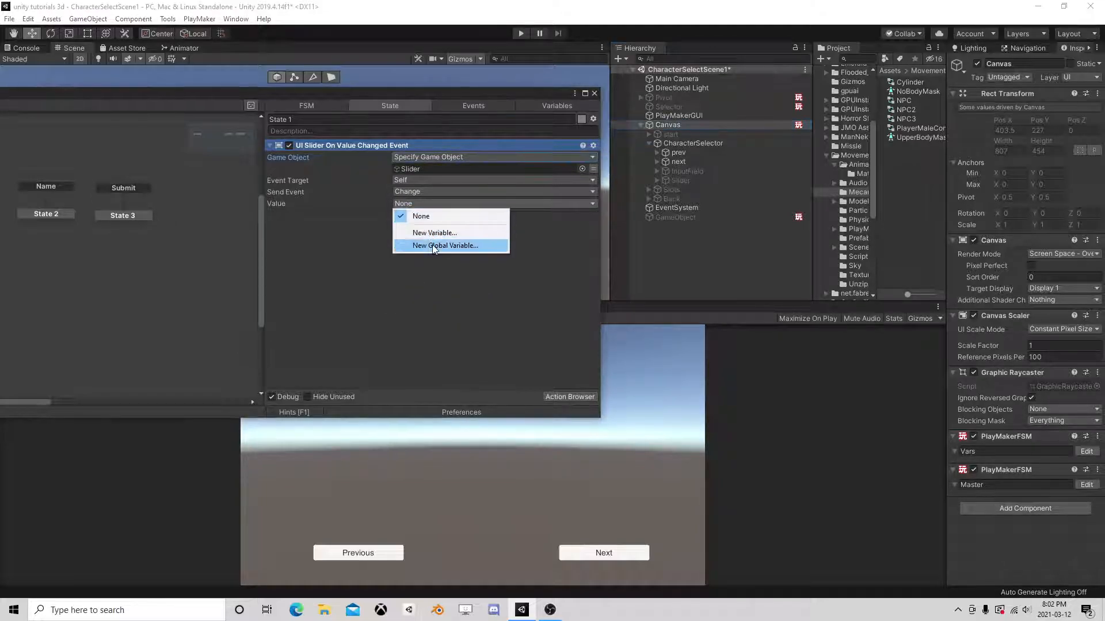
pyautogui.click(433, 234)
pyautogui.write('Sizevalue')
pyautogui.press('Return')
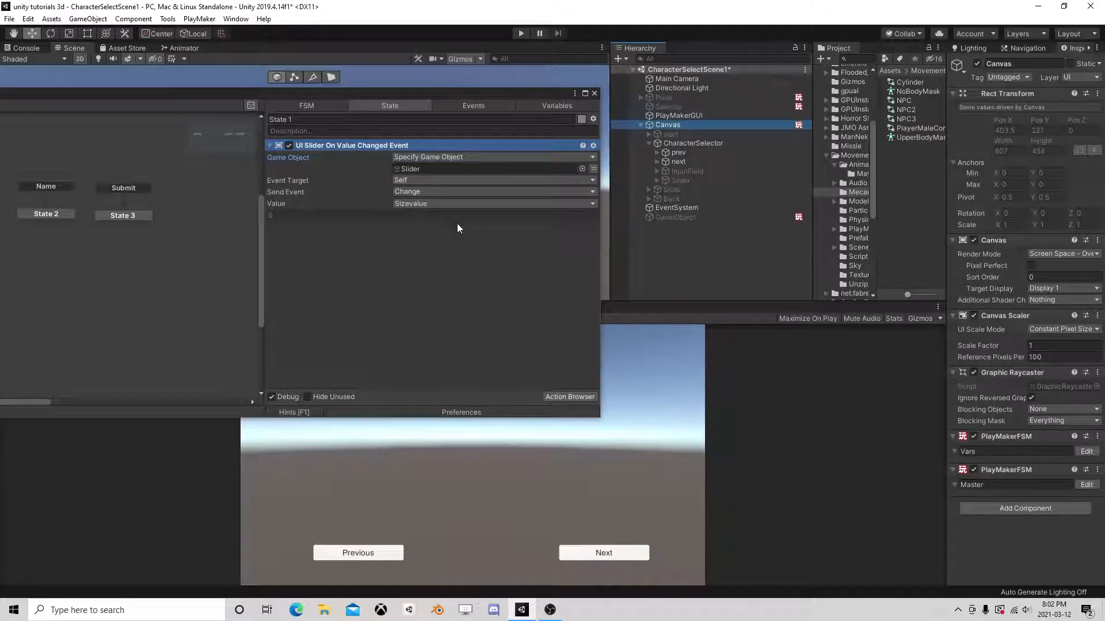
# Step: Add a Change transition to State 1 and link it to a new state placed directly below
pyautogui.moveTo(346, 94); pyautogui.dragTo(643, 102)
pyautogui.rightClick(137, 222)
pyautogui.moveTo(263, 231)
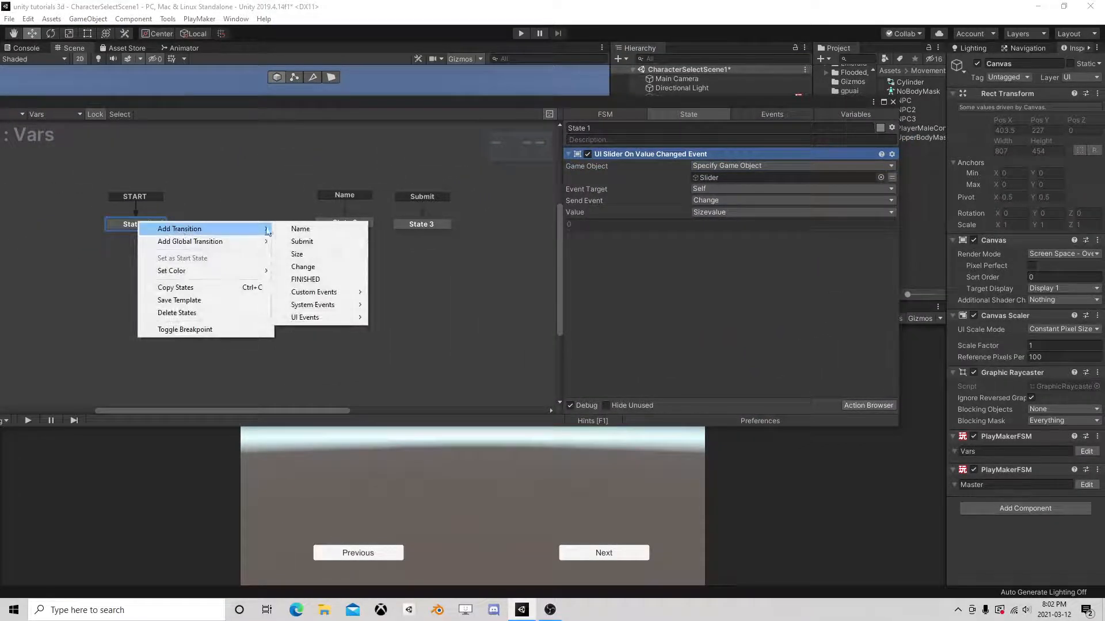
pyautogui.click(305, 266)
pyautogui.rightClick(91, 285)
pyautogui.click(130, 294)
pyautogui.moveTo(151, 233); pyautogui.dragTo(140, 273)
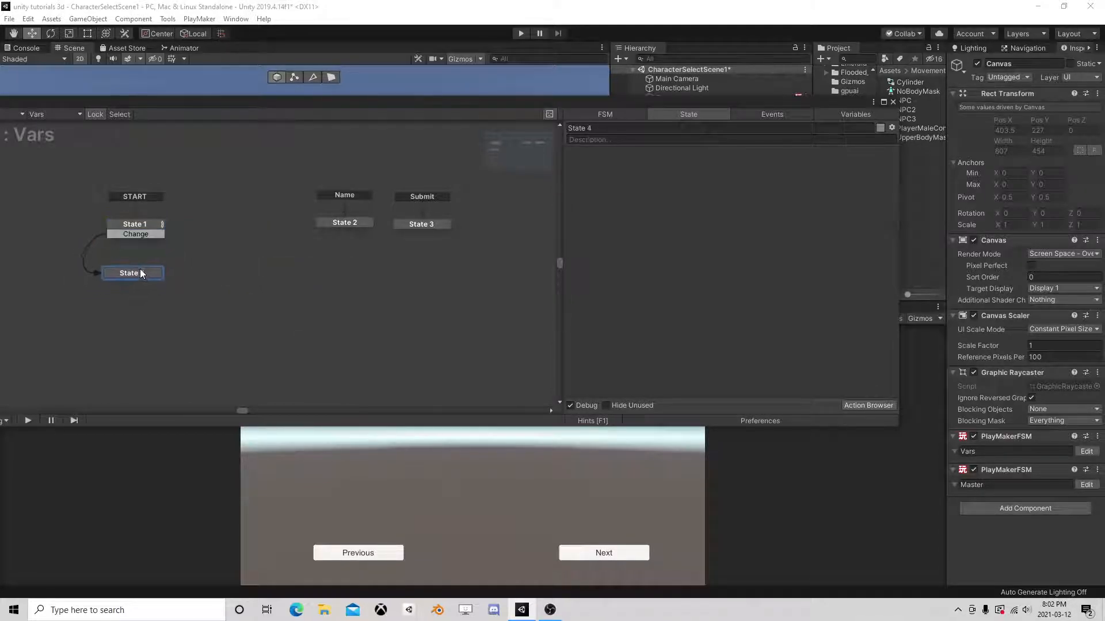
# Step: Add a Float Remap action to State 4 with Sizevalue as its float and a Base End of 1
pyautogui.click(854, 405)
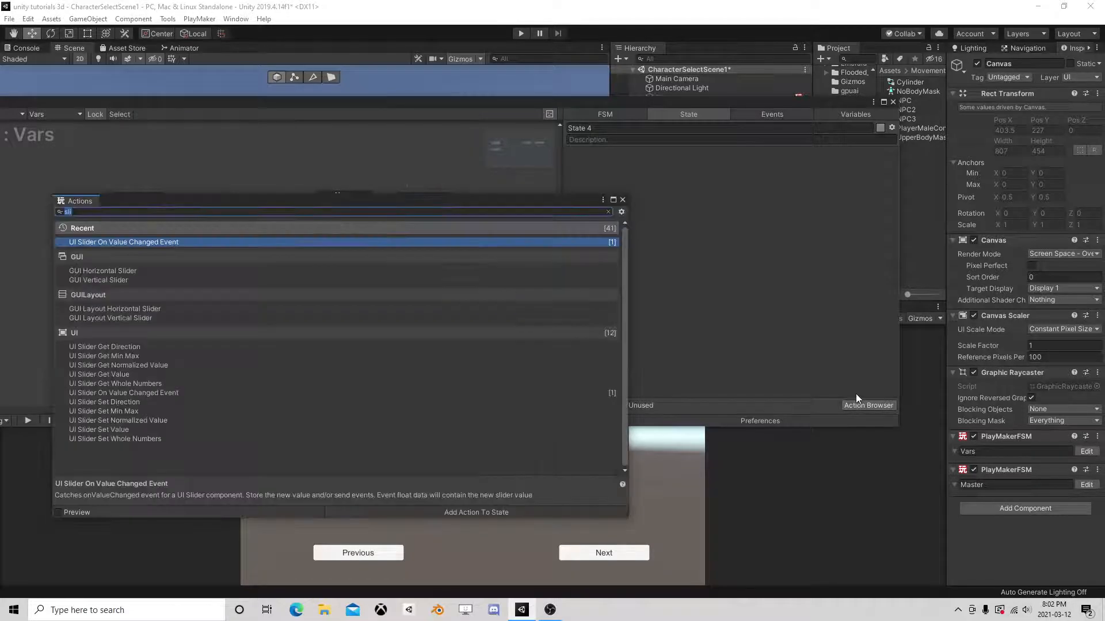
pyautogui.write('remap')
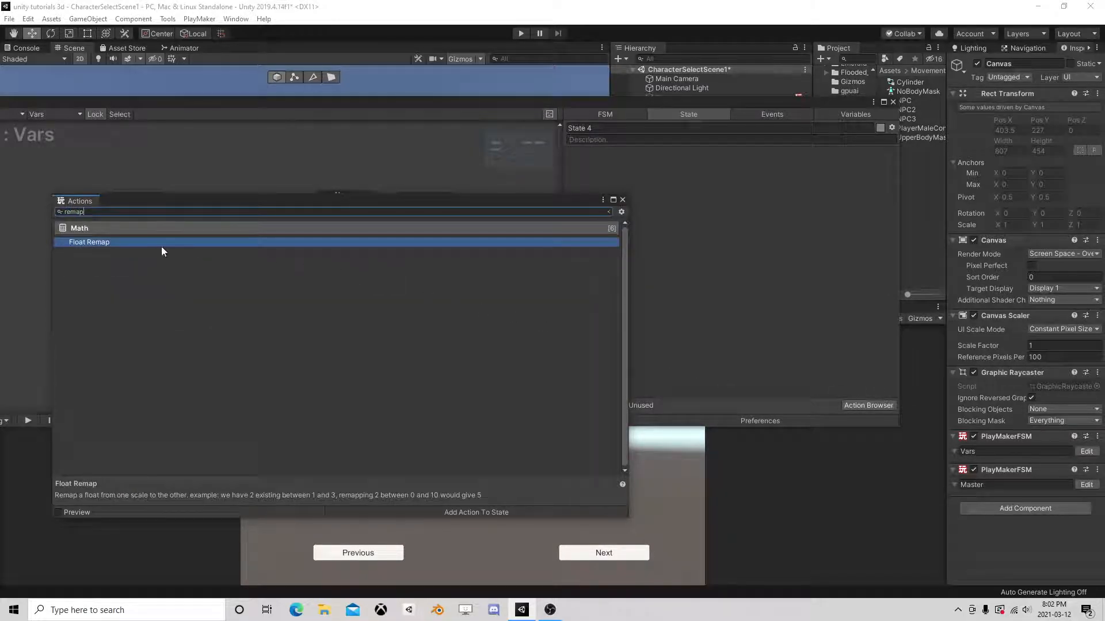
pyautogui.doubleClick(158, 243)
pyautogui.click(622, 200)
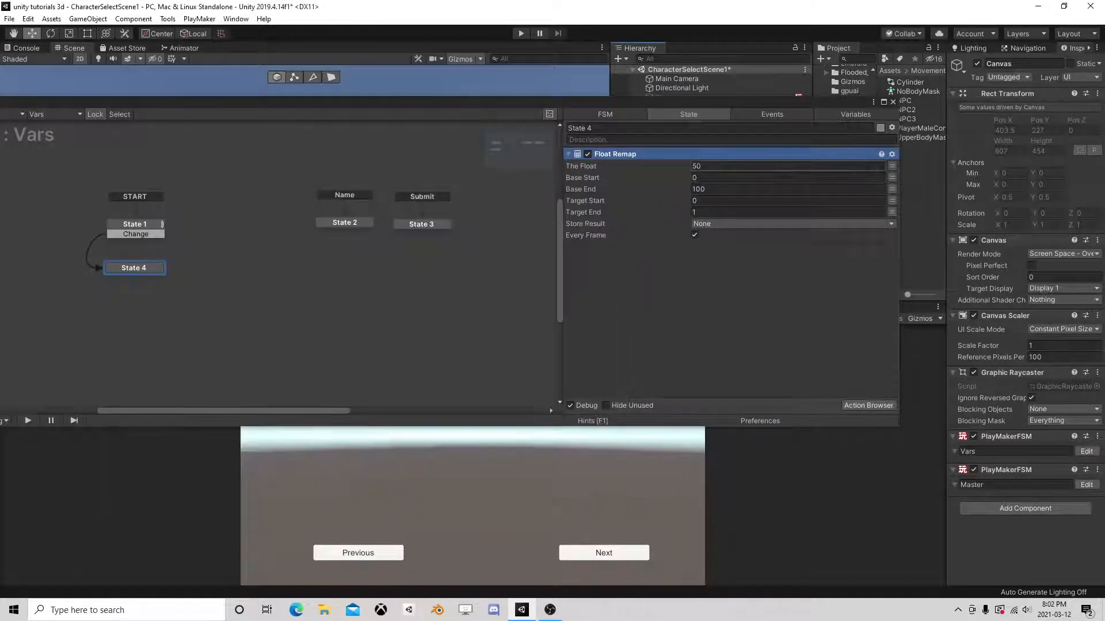
pyautogui.click(891, 165)
pyautogui.click(728, 166)
pyautogui.click(725, 191)
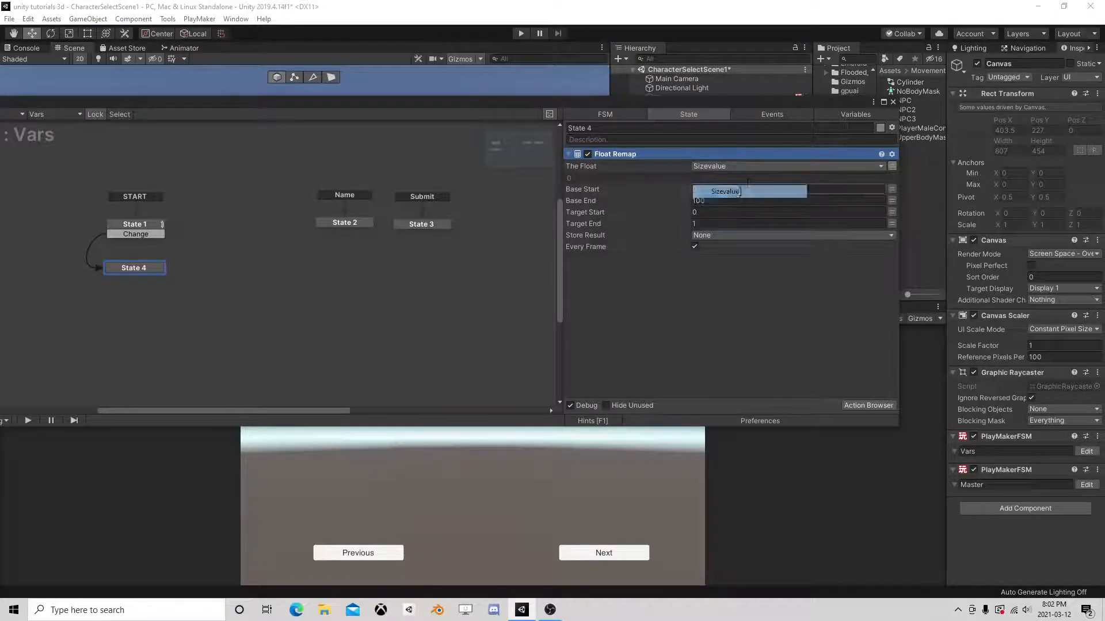
pyautogui.press('Tab')
pyautogui.write('1')
# Step: Set the Float Remap target range to 0.7 through 1.3 and store the result in a new variable SetSize
pyautogui.moveTo(789, 116); pyautogui.dragTo(498, 120)
pyautogui.click(681, 180)
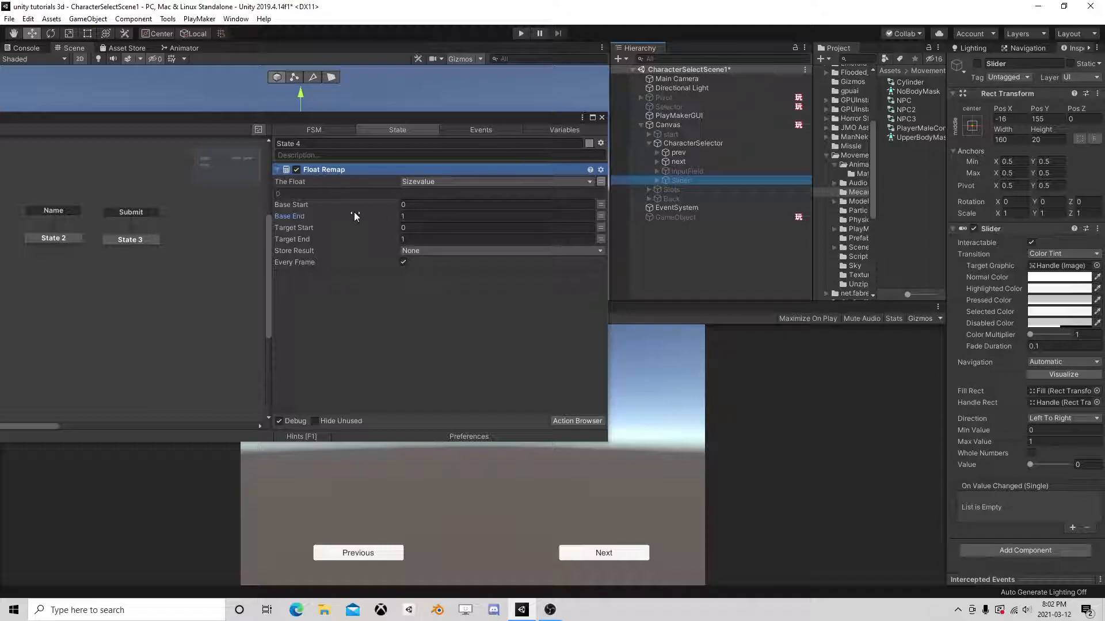
pyautogui.click(384, 228)
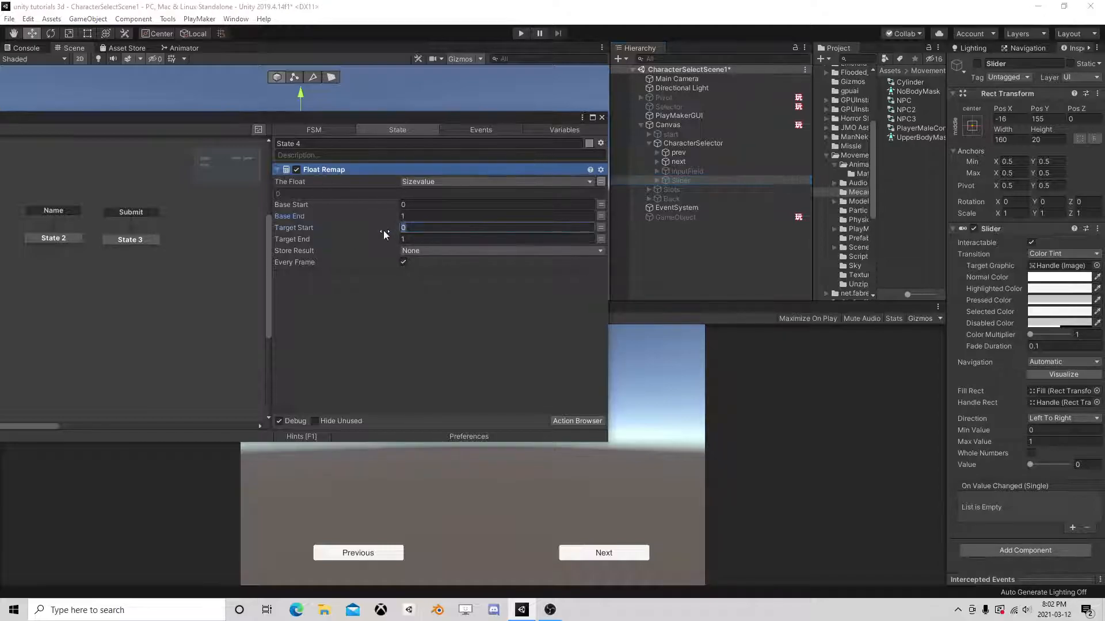
pyautogui.write('.7')
pyautogui.click(422, 239)
pyautogui.write('1.3')
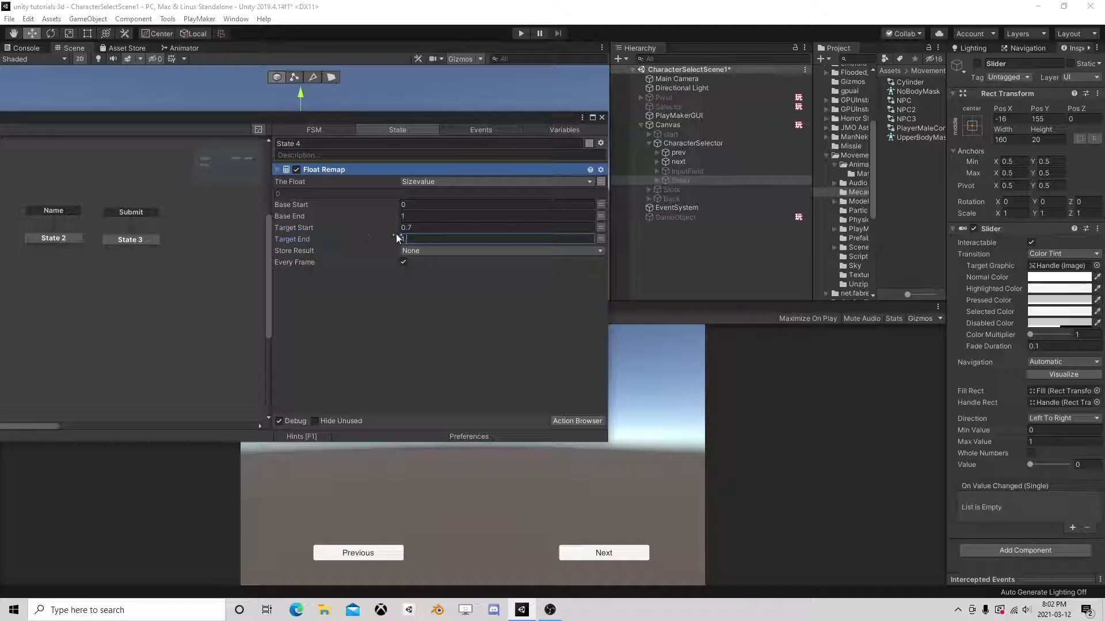
pyautogui.click(424, 249)
pyautogui.click(450, 289)
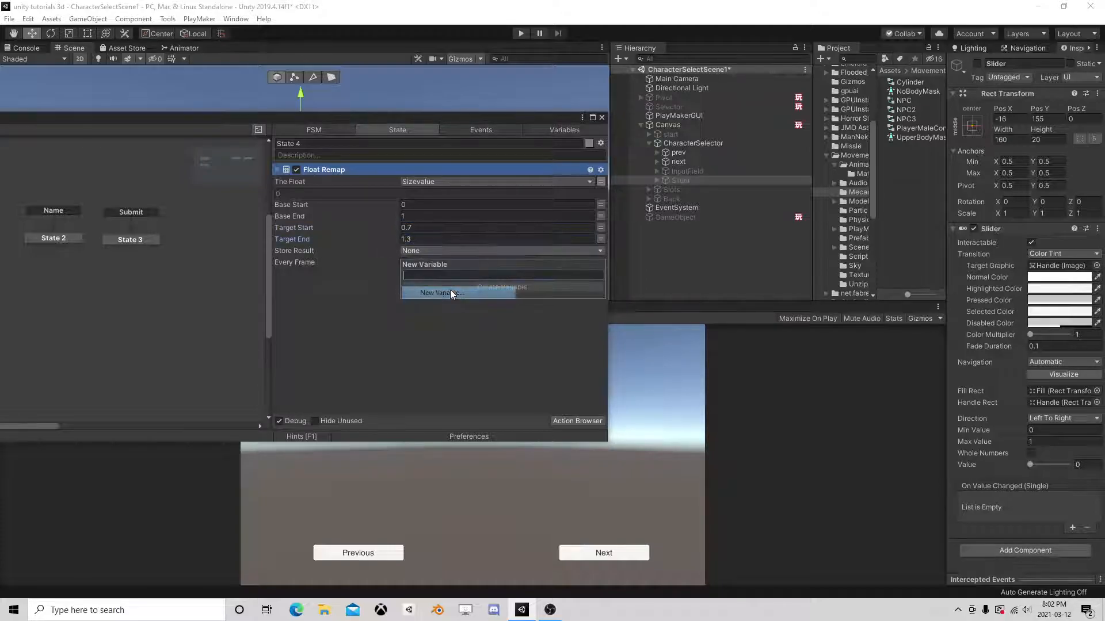
pyautogui.write('SetSize')
pyautogui.press('Return')
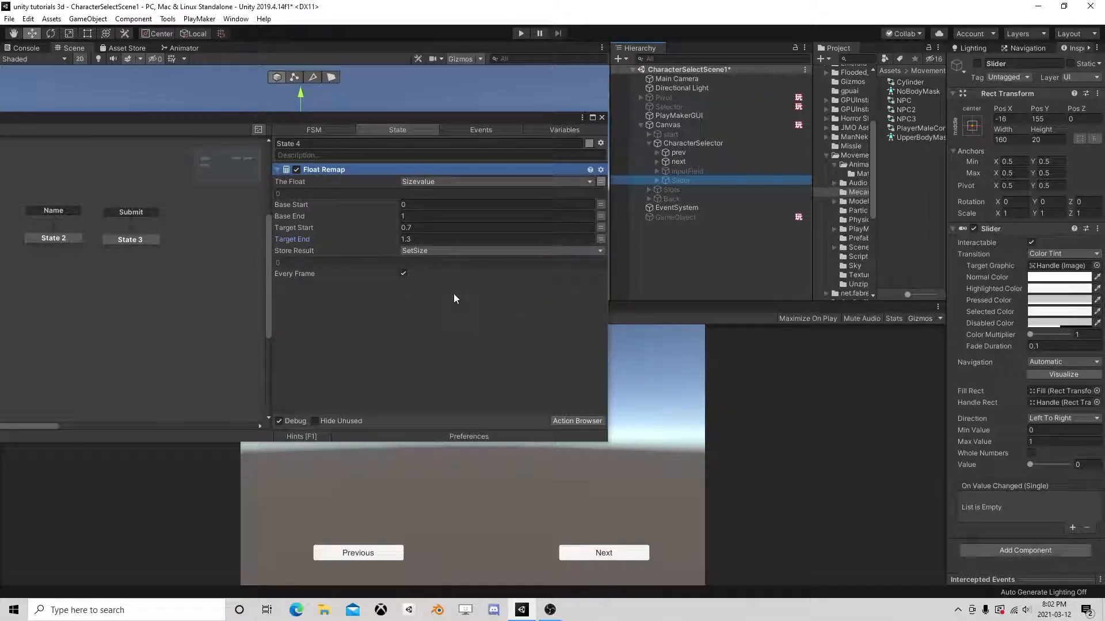
# Step: Turn off Every Frame on Float Remap and link State 4 back to State 1 with a FINISHED transition
pyautogui.moveTo(419, 118); pyautogui.dragTo(592, 92)
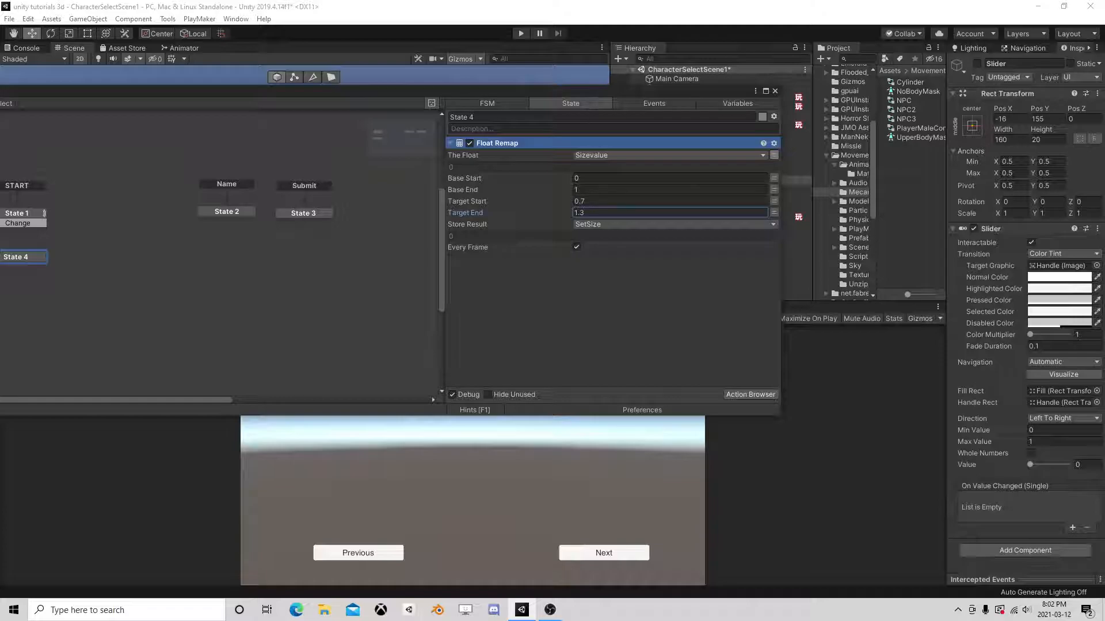
pyautogui.moveTo(124, 275); pyautogui.dragTo(292, 265, button='middle')
pyautogui.click(576, 248)
pyautogui.rightClick(191, 250)
pyautogui.moveTo(234, 255)
pyautogui.click(340, 308)
pyautogui.moveTo(215, 256); pyautogui.dragTo(201, 204)
pyautogui.moveTo(190, 246); pyautogui.dragTo(191, 232)
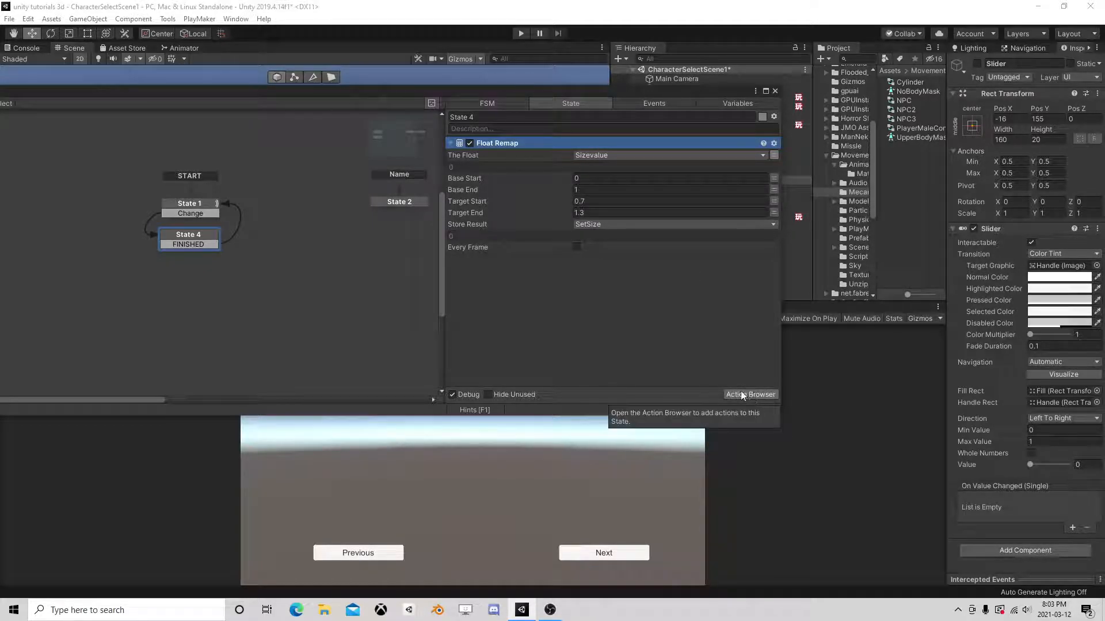
# Step: Open the Selector object's FSM and examine the trigger and Set Fsm Game Object actions in State 1
pyautogui.moveTo(651, 94); pyautogui.dragTo(484, 111)
pyautogui.click(688, 109)
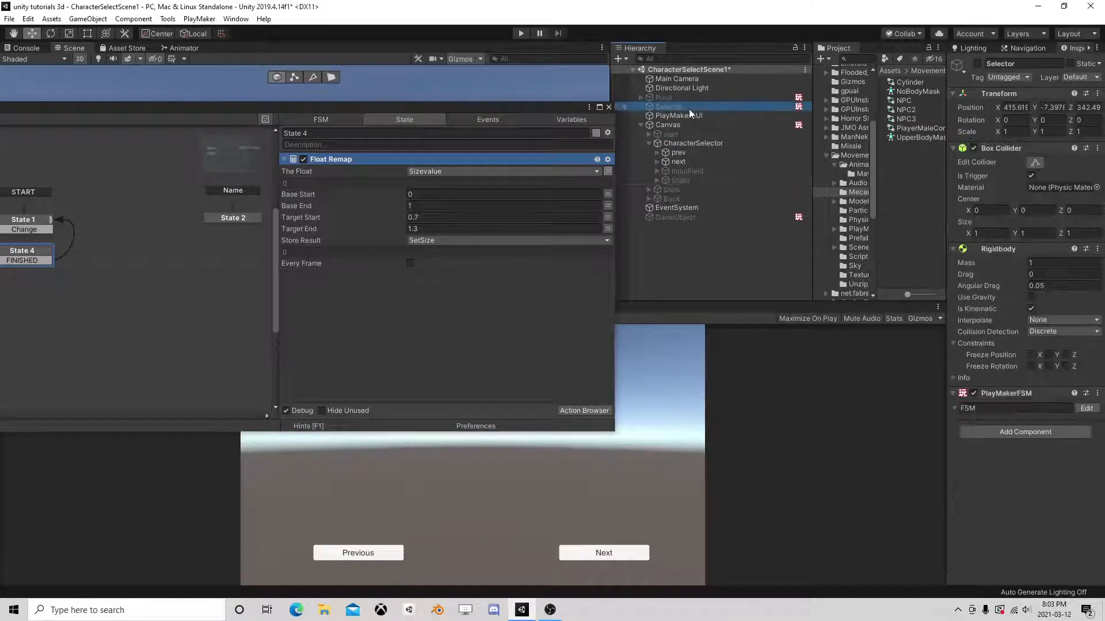
pyautogui.click(1086, 408)
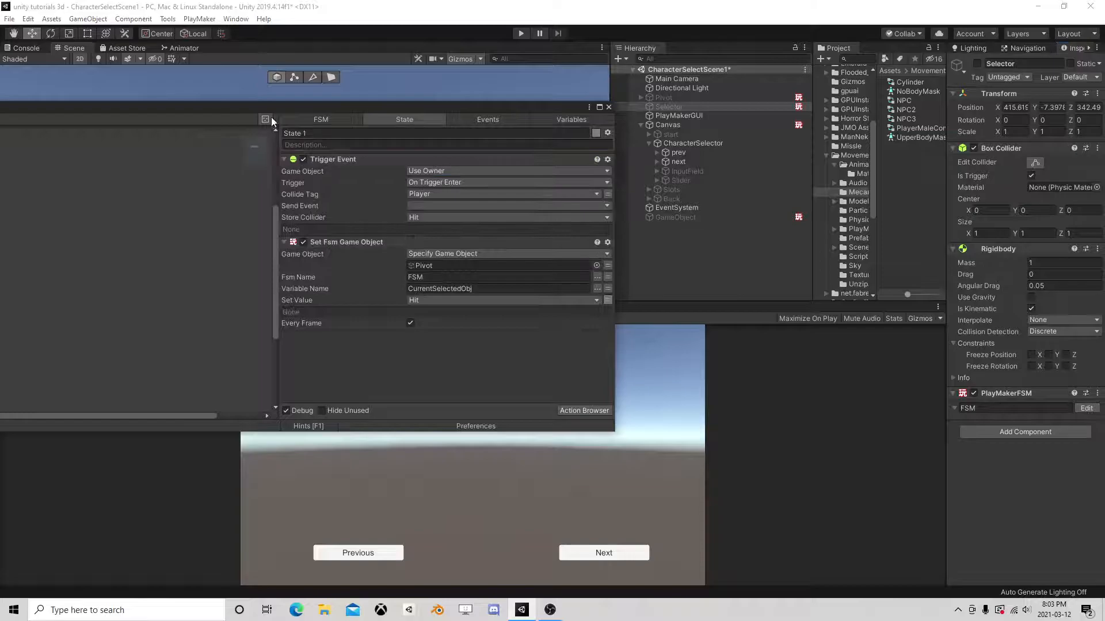
pyautogui.moveTo(321, 110); pyautogui.dragTo(354, 110)
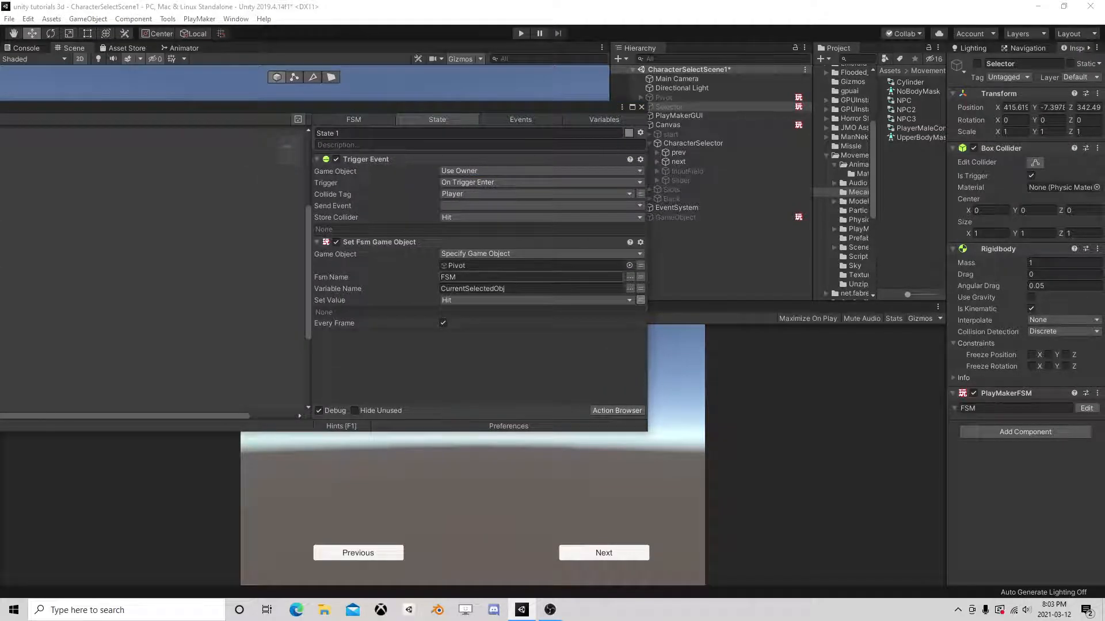
# Step: Examine the states of Pivot's Rotate FSM, including the actions of State 6, for where the selected character is stored
pyautogui.click(678, 98)
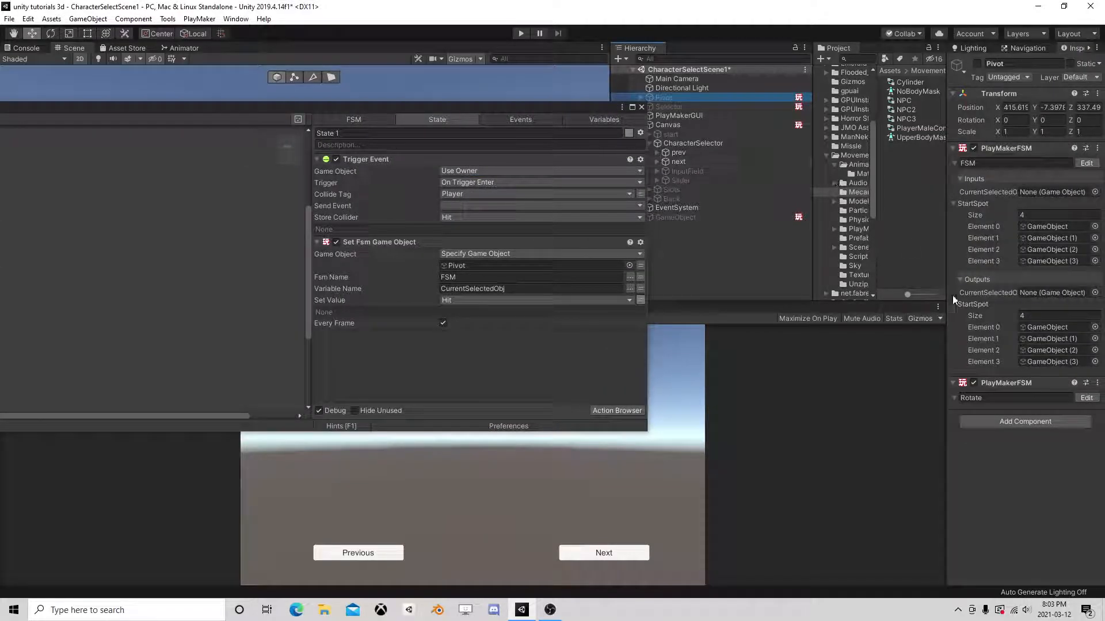
pyautogui.click(1086, 397)
pyautogui.moveTo(130, 267); pyautogui.dragTo(279, 259, button='middle')
pyautogui.moveTo(82, 288); pyautogui.dragTo(208, 315, button='middle')
pyautogui.scroll(-2, 198, 293)
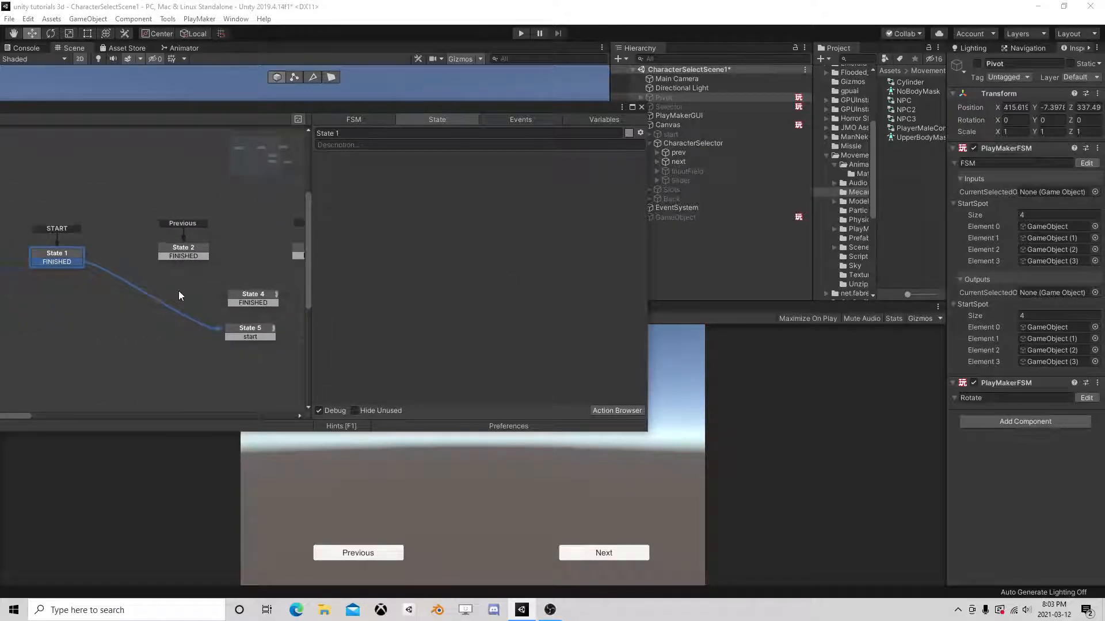
pyautogui.moveTo(219, 266); pyautogui.dragTo(146, 254, button='middle')
pyautogui.click(113, 237)
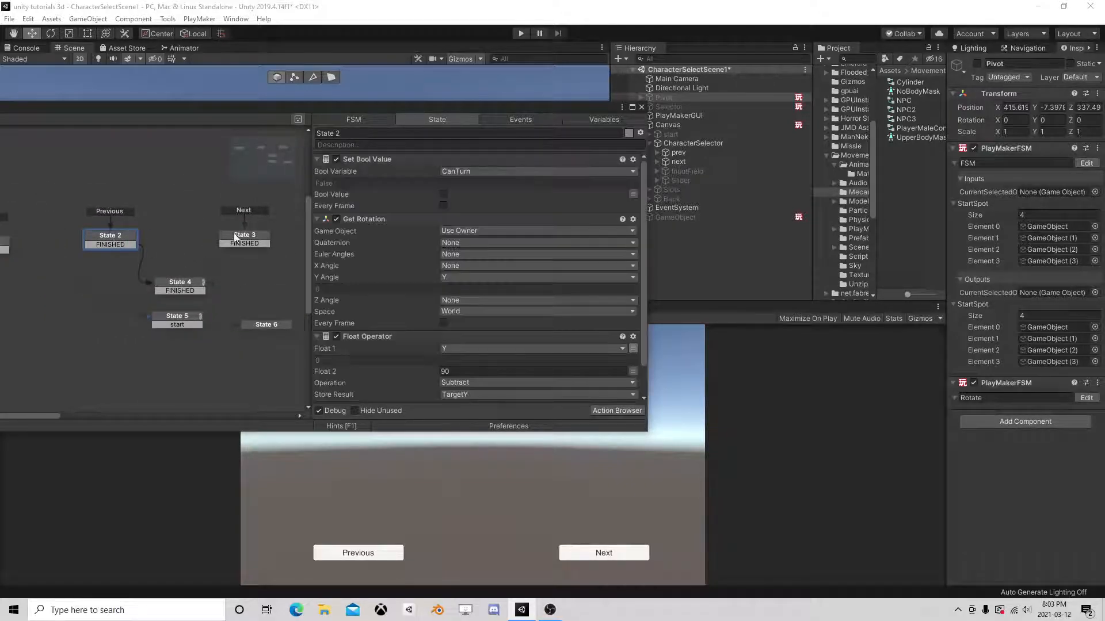
pyautogui.click(246, 240)
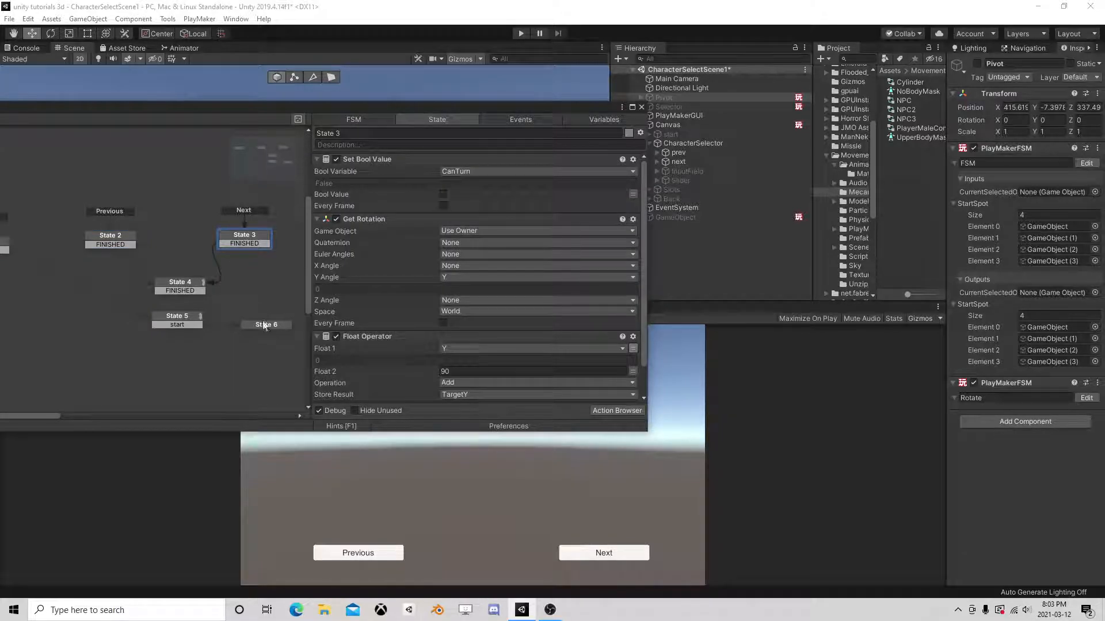
pyautogui.click(188, 290)
pyautogui.click(266, 324)
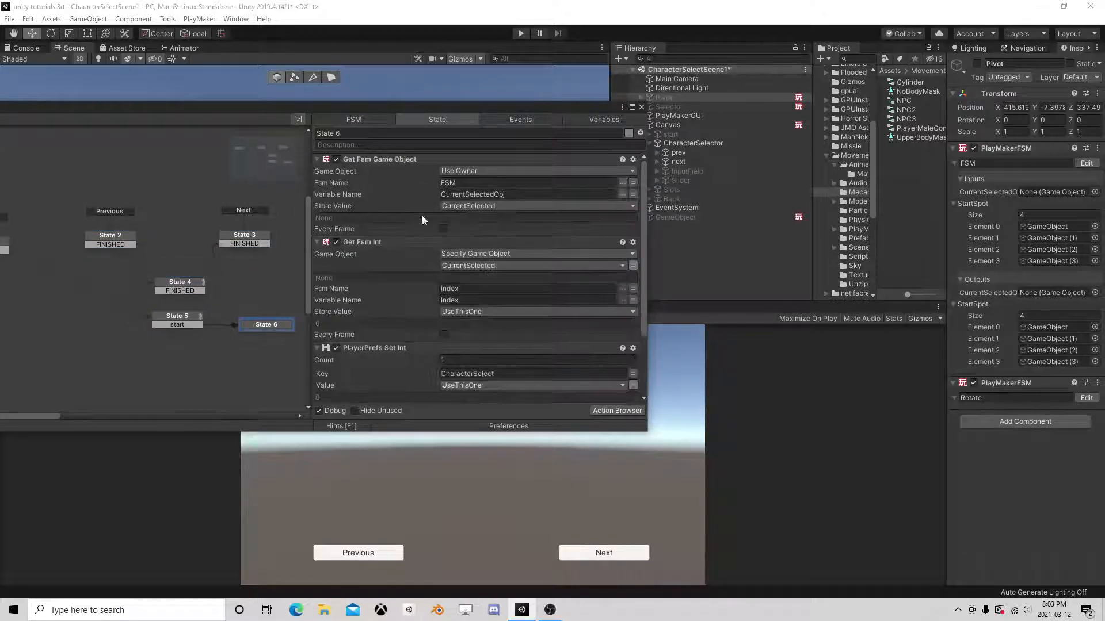
pyautogui.scroll(-2, 403, 344)
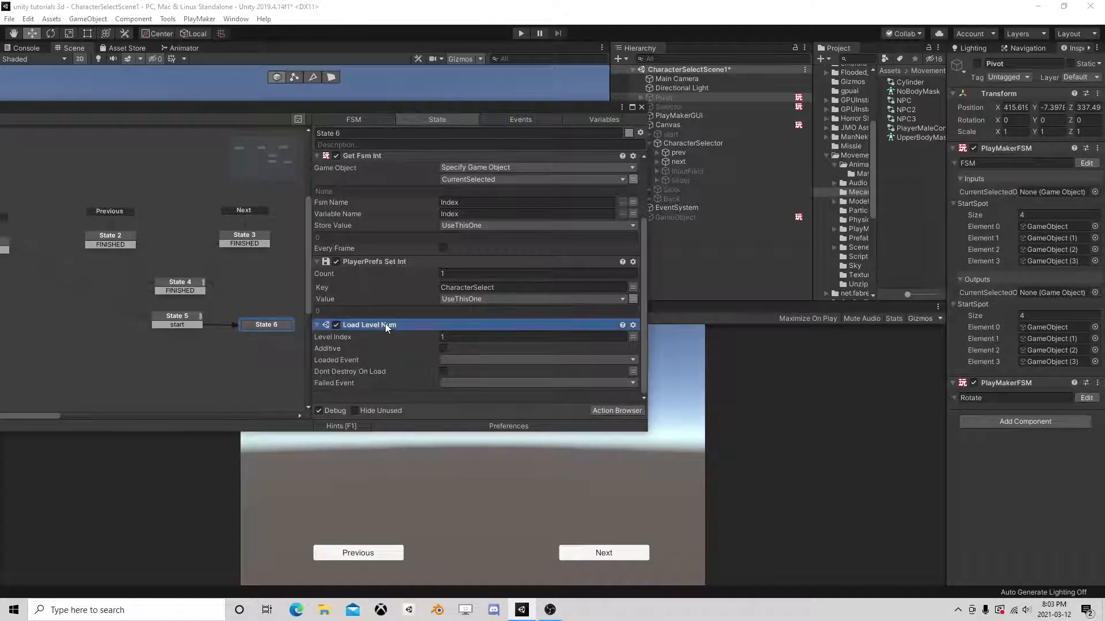
pyautogui.scroll(3, 384, 323)
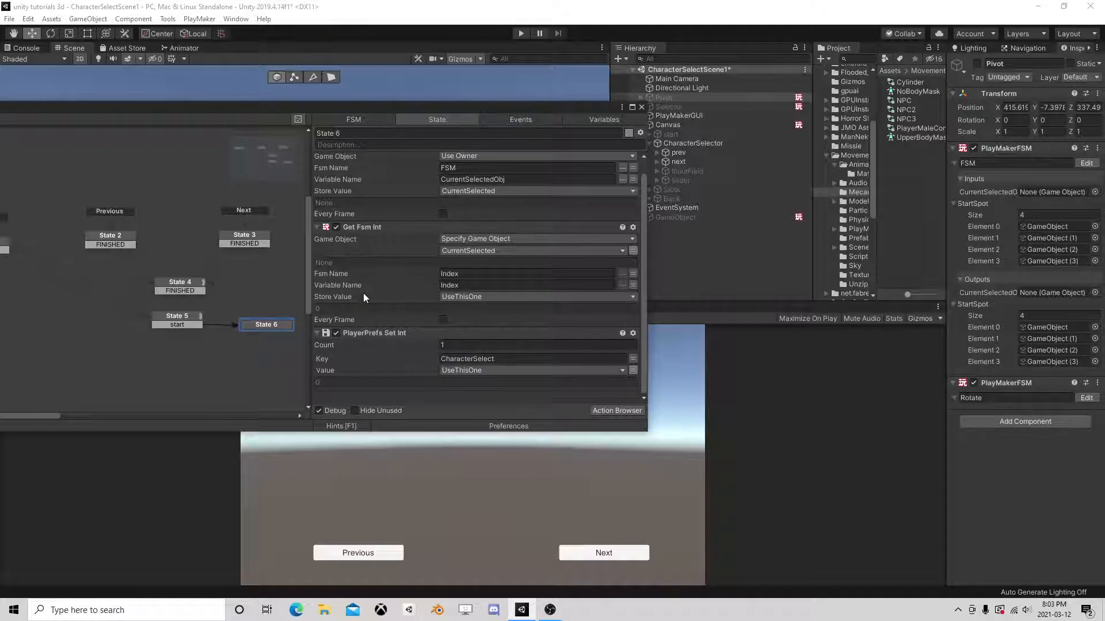
pyautogui.scroll(1, 365, 291)
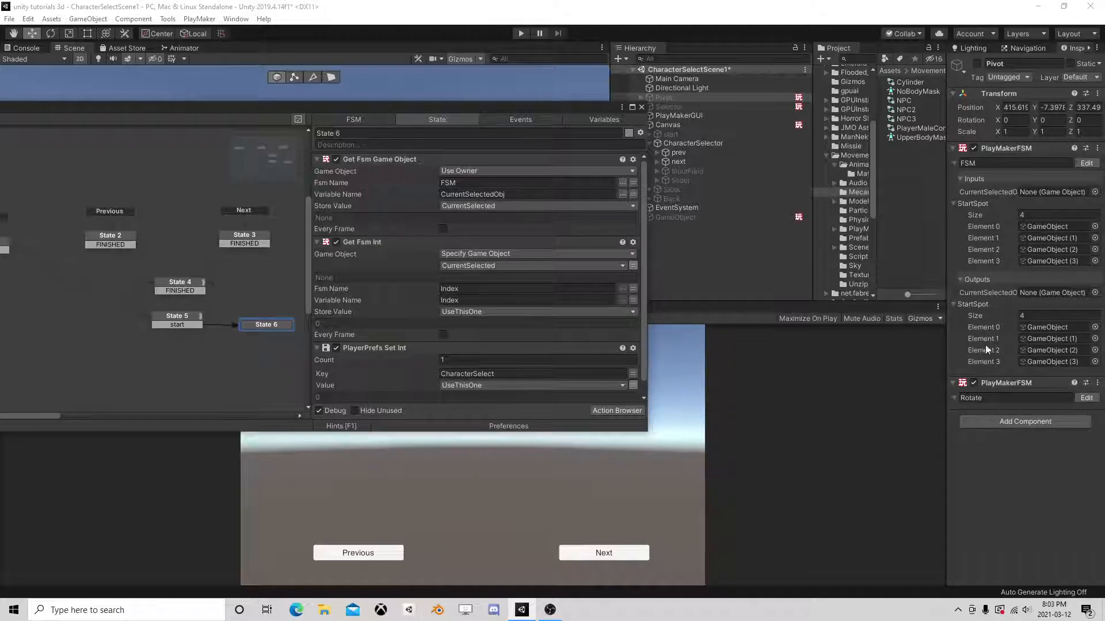
# Step: Check which Pivot variable the Selector sets and review the CurrentSelectedObj variable in Pivot's FSM
pyautogui.click(686, 107)
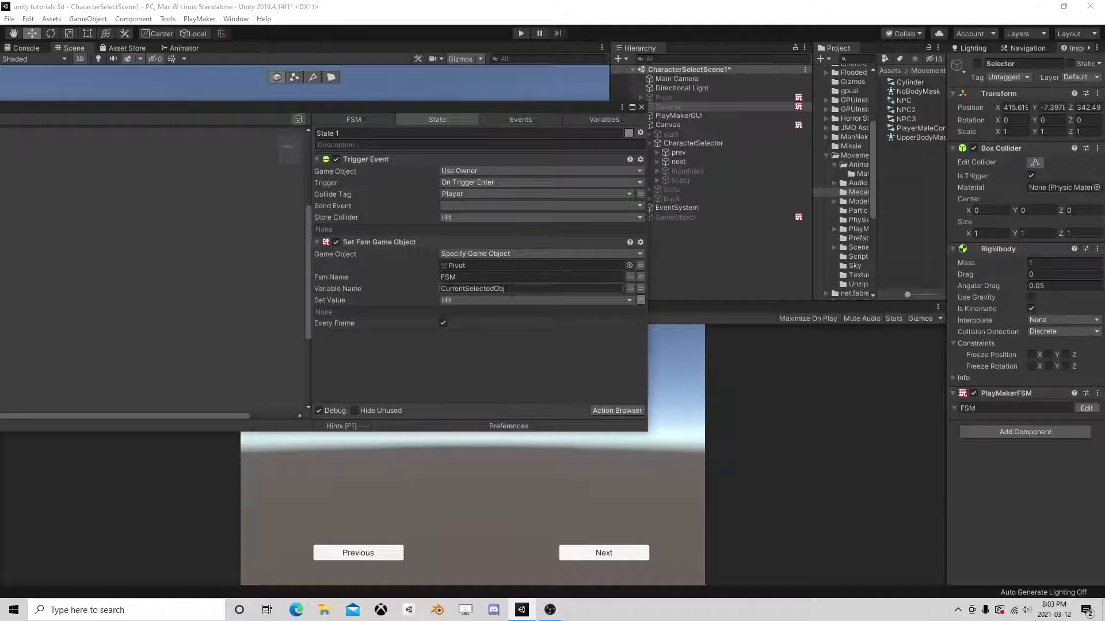
pyautogui.click(643, 106)
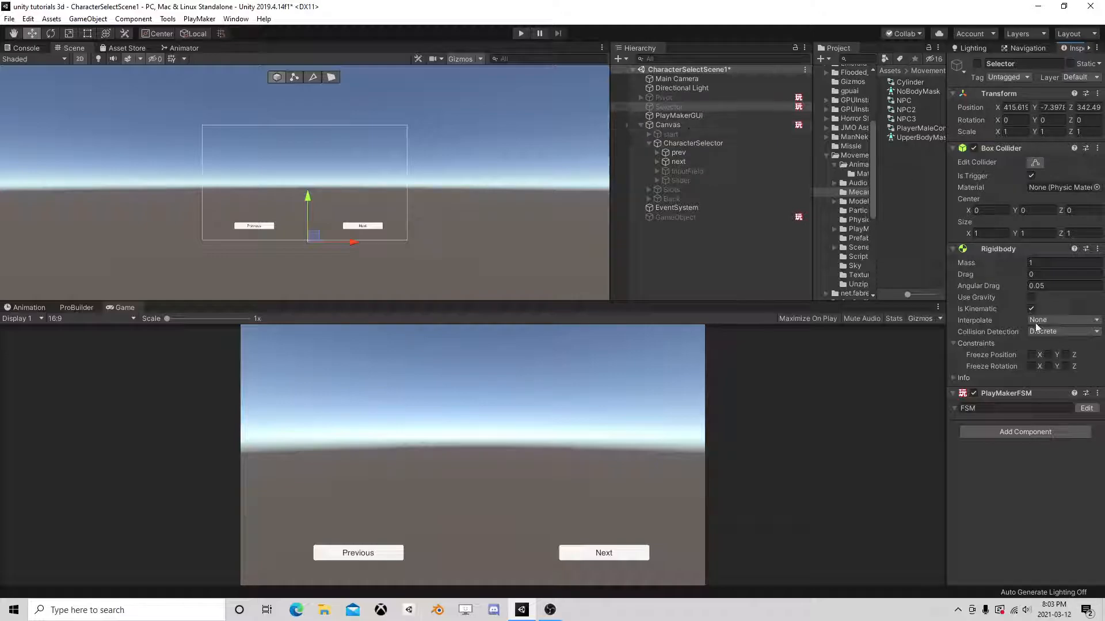
pyautogui.click(690, 98)
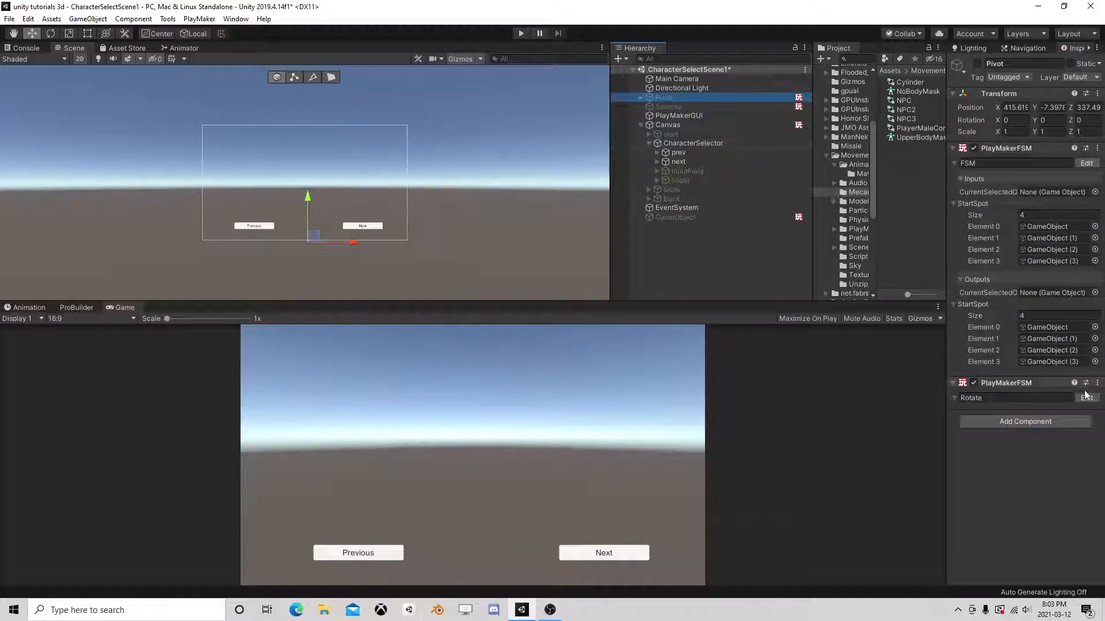
pyautogui.click(1087, 164)
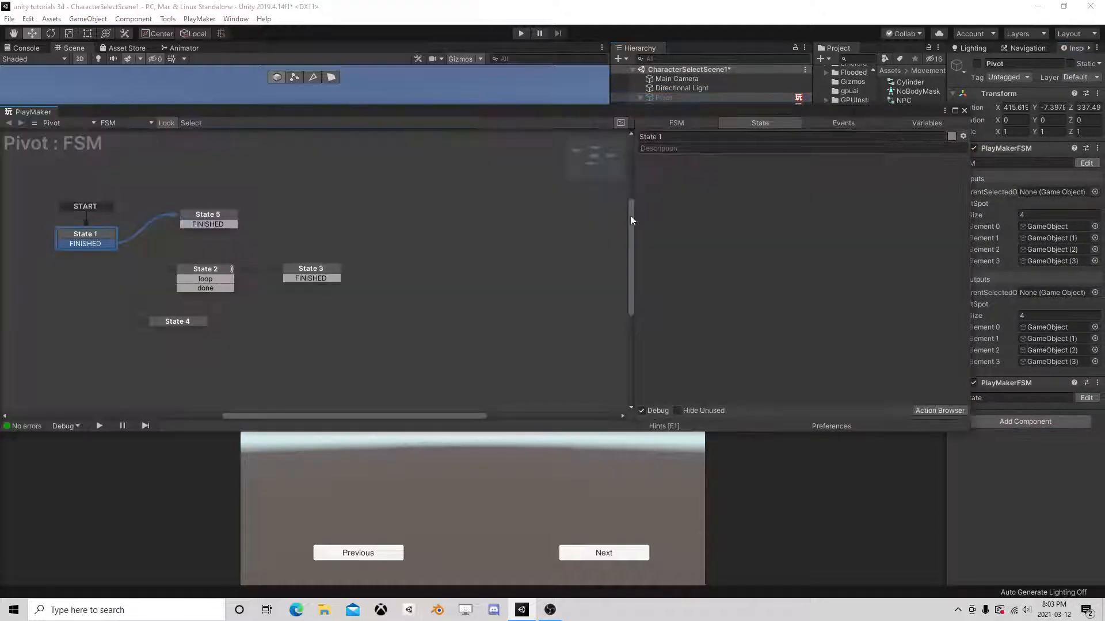
pyautogui.click(927, 124)
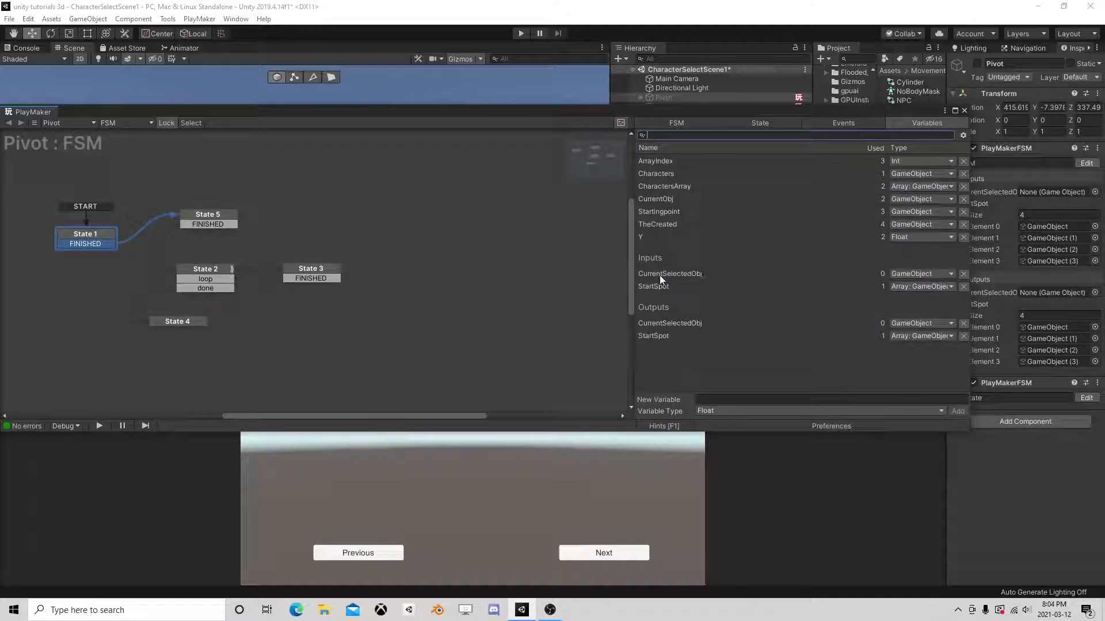
pyautogui.click(679, 275)
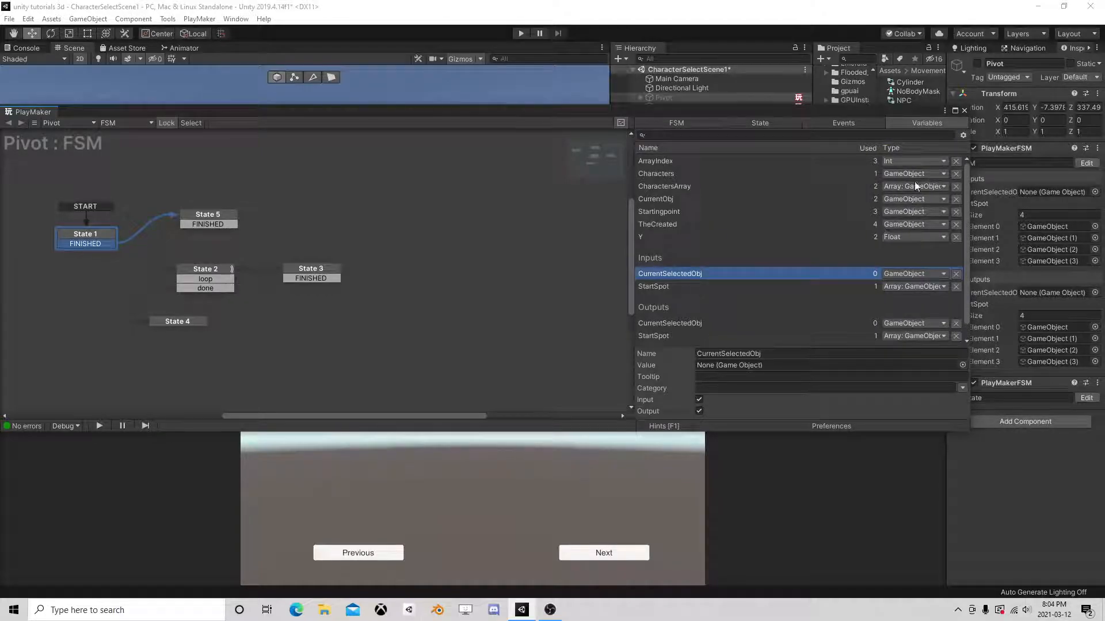
pyautogui.click(964, 110)
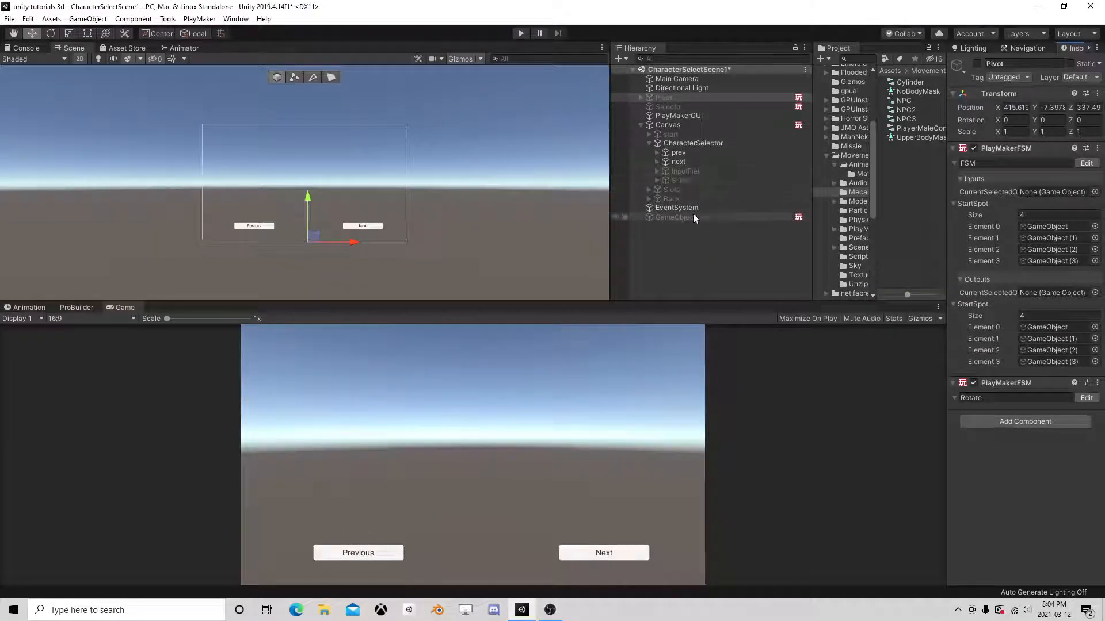
# Step: Add a Get Fsm Game Object action to State 4 of the Canvas Vars FSM
pyautogui.click(682, 125)
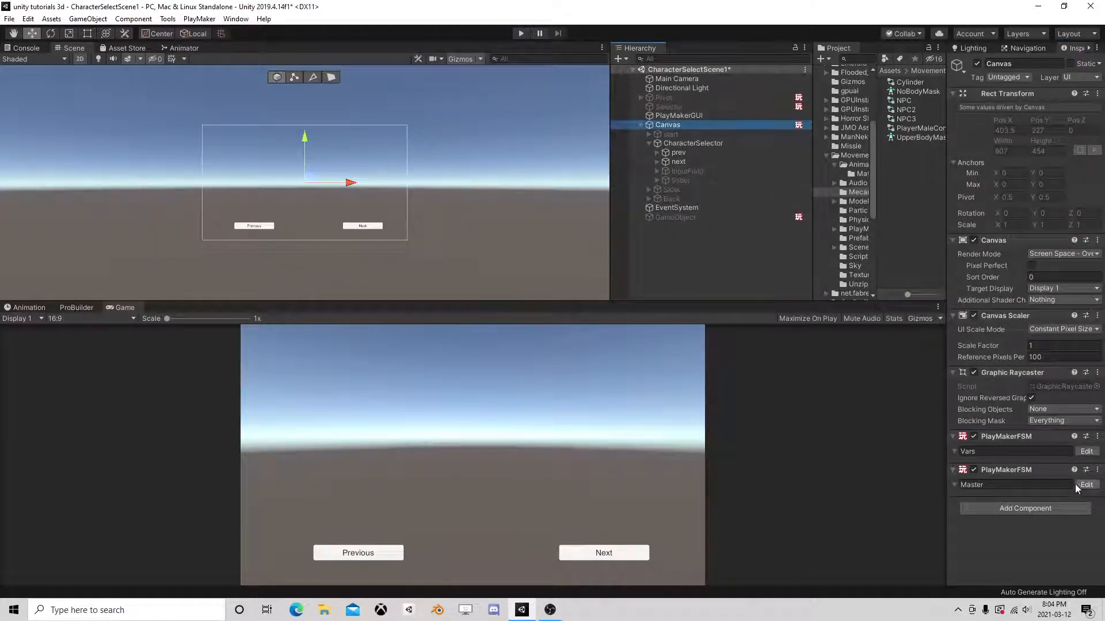
pyautogui.click(1086, 452)
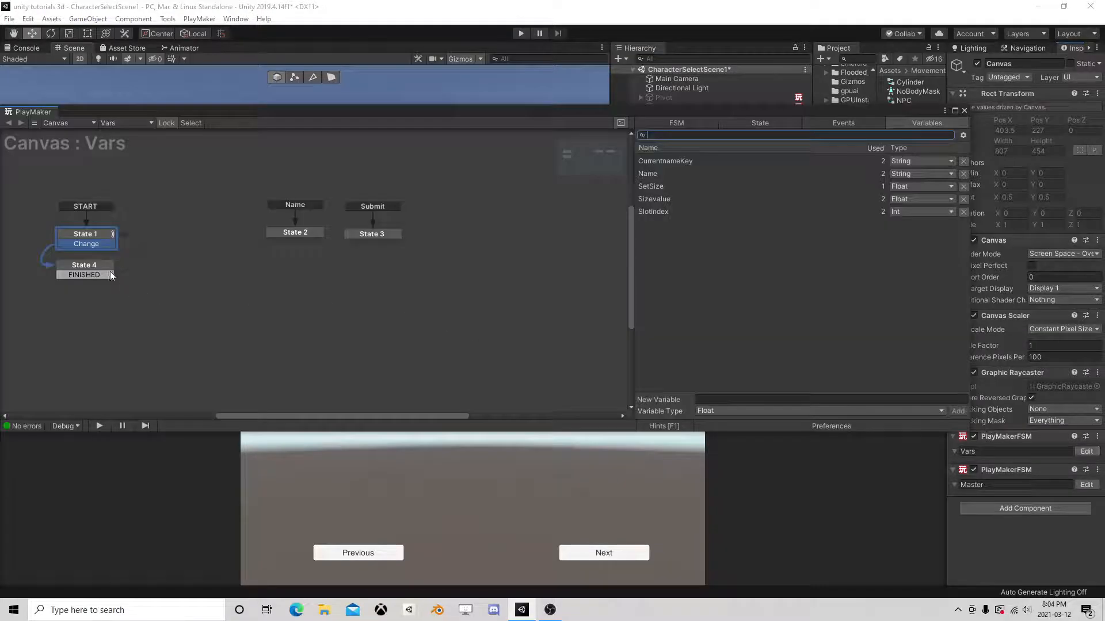
pyautogui.click(88, 267)
pyautogui.click(935, 411)
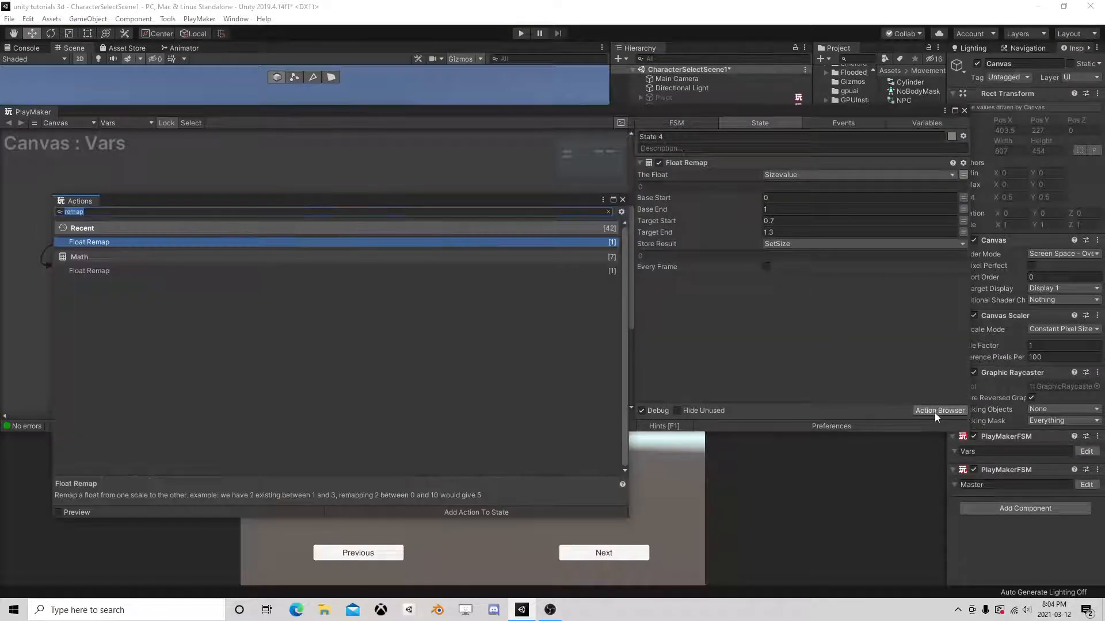
pyautogui.write('get')
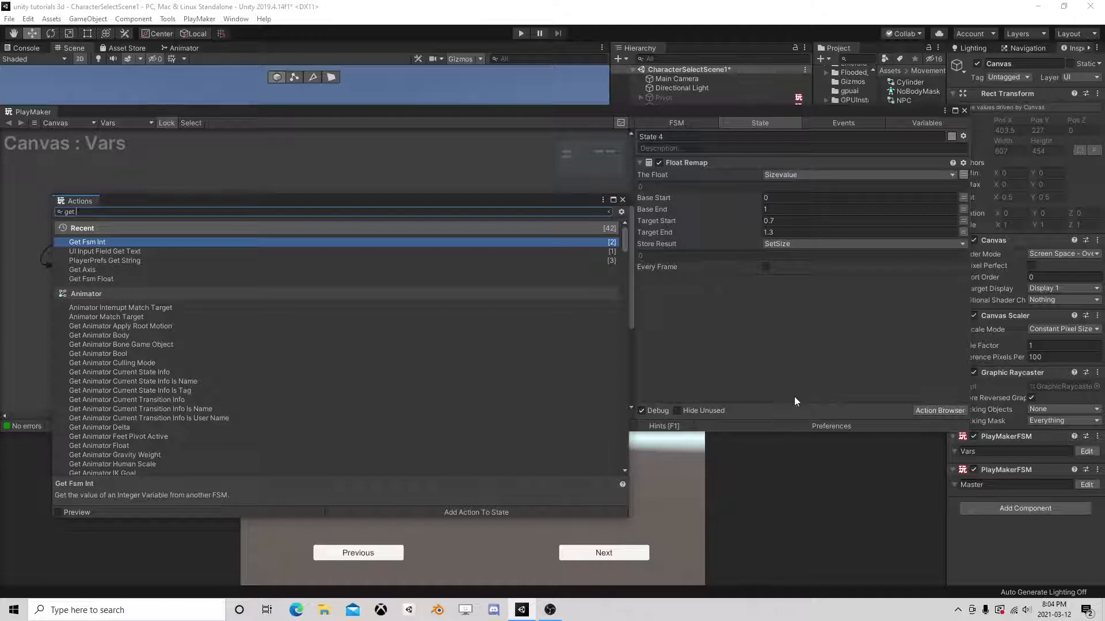
pyautogui.write(' fsm gam')
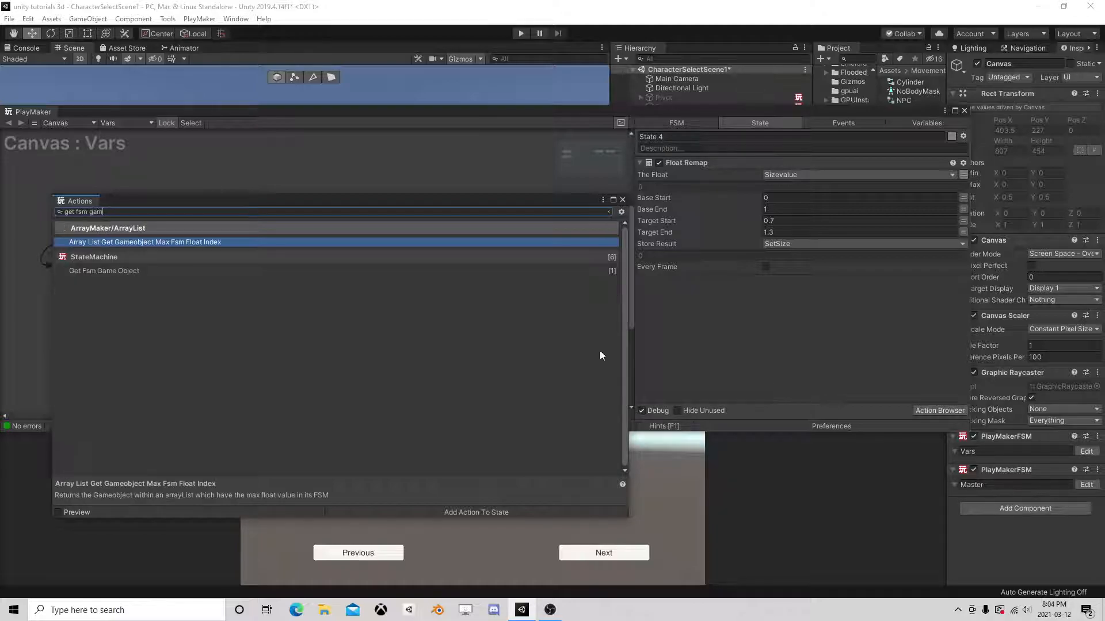
pyautogui.doubleClick(119, 271)
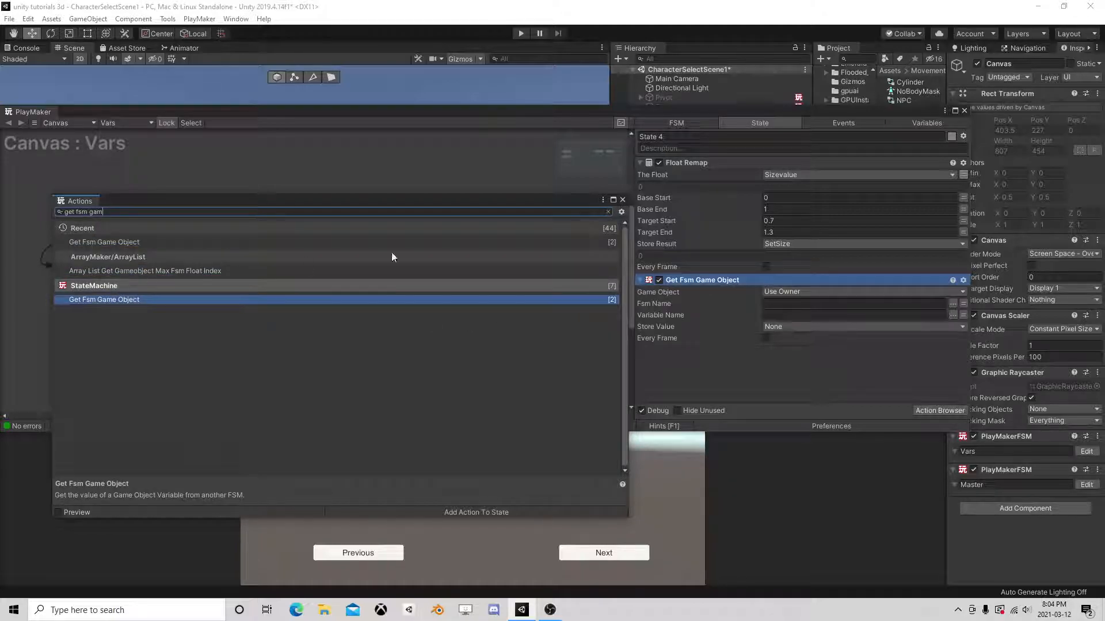
pyautogui.click(622, 199)
# Step: Specify Pivot as the Get Fsm Game Object source, with FSM as the FSM name and CurrentSelectedObj as the variable
pyautogui.moveTo(792, 109); pyautogui.dragTo(389, 108)
pyautogui.click(380, 284)
pyautogui.click(391, 309)
pyautogui.moveTo(664, 98); pyautogui.dragTo(410, 296)
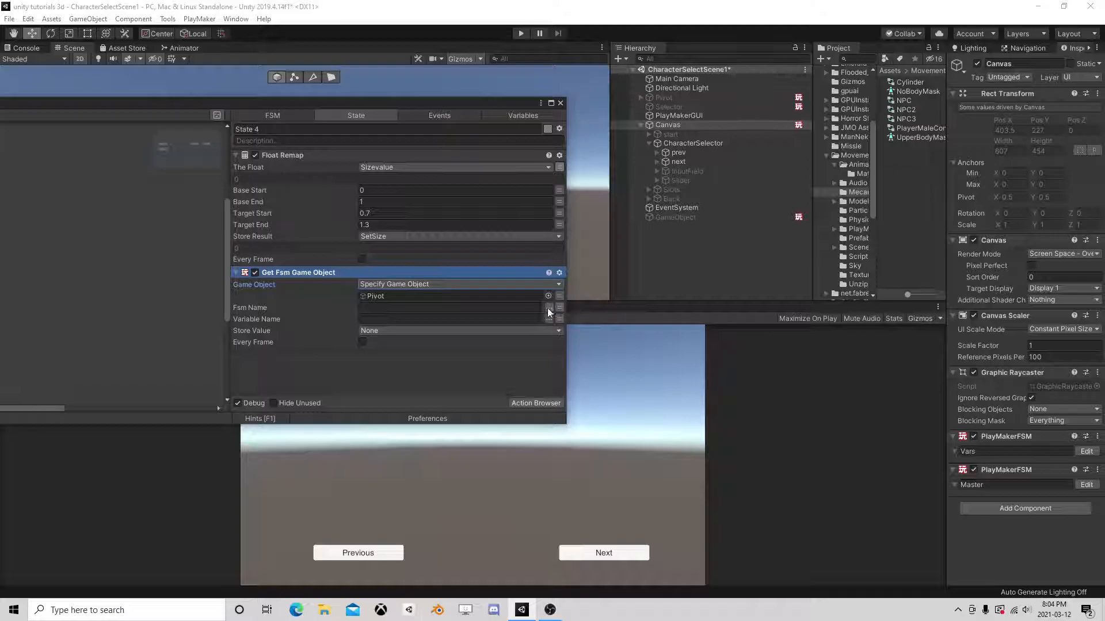
pyautogui.click(547, 308)
pyautogui.click(554, 313)
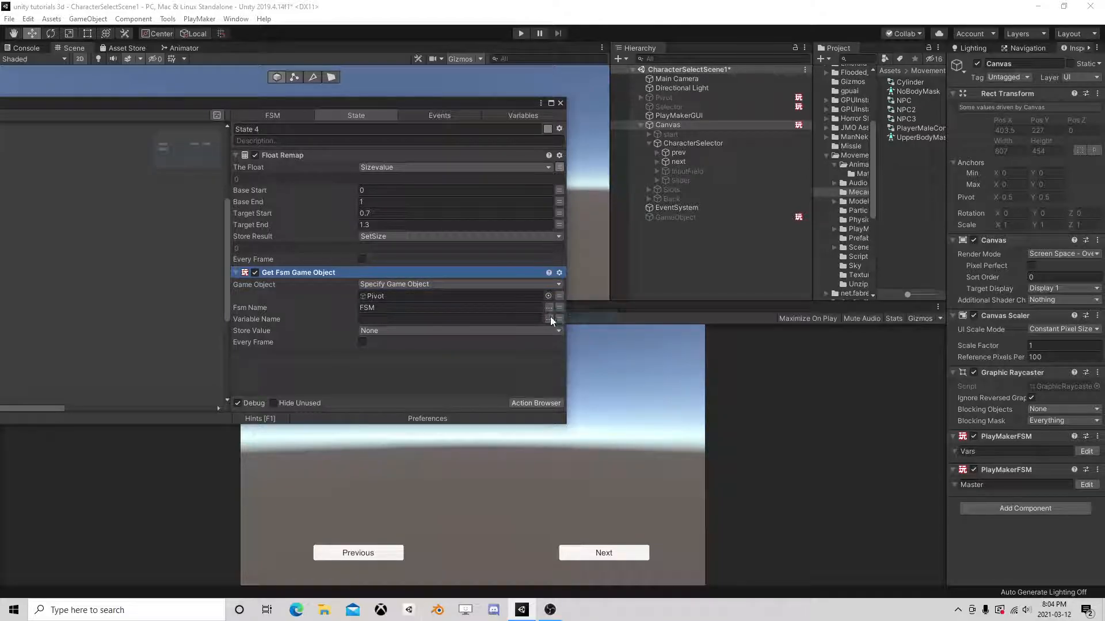
pyautogui.click(549, 318)
pyautogui.click(607, 363)
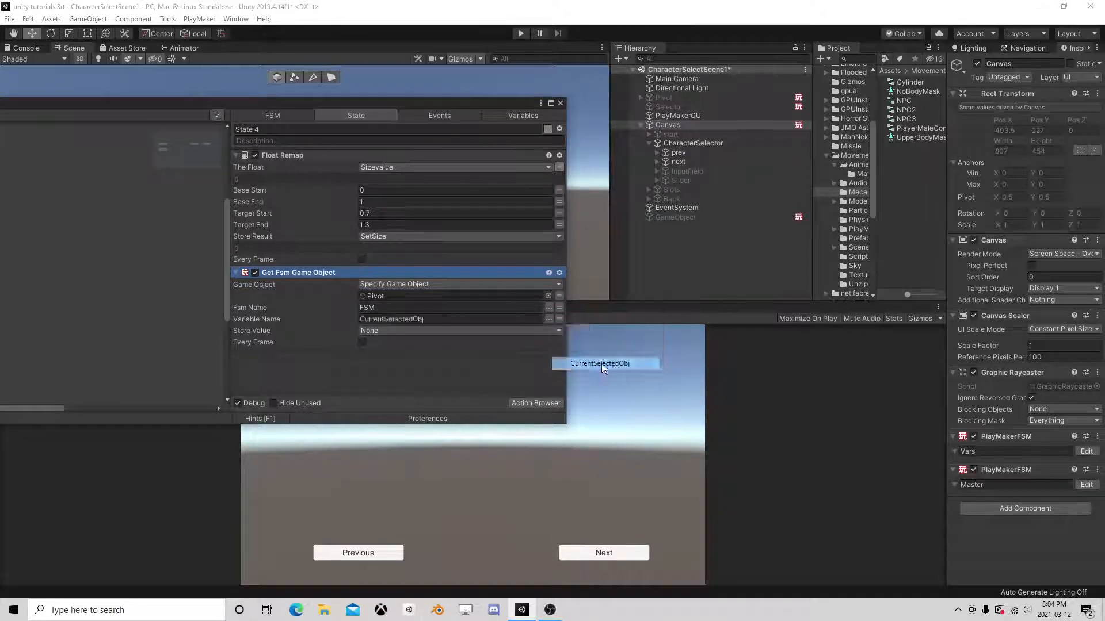
# Step: Store the Get Fsm Game Object value in a new variable named CurrentUnit
pyautogui.click(409, 332)
pyautogui.click(400, 372)
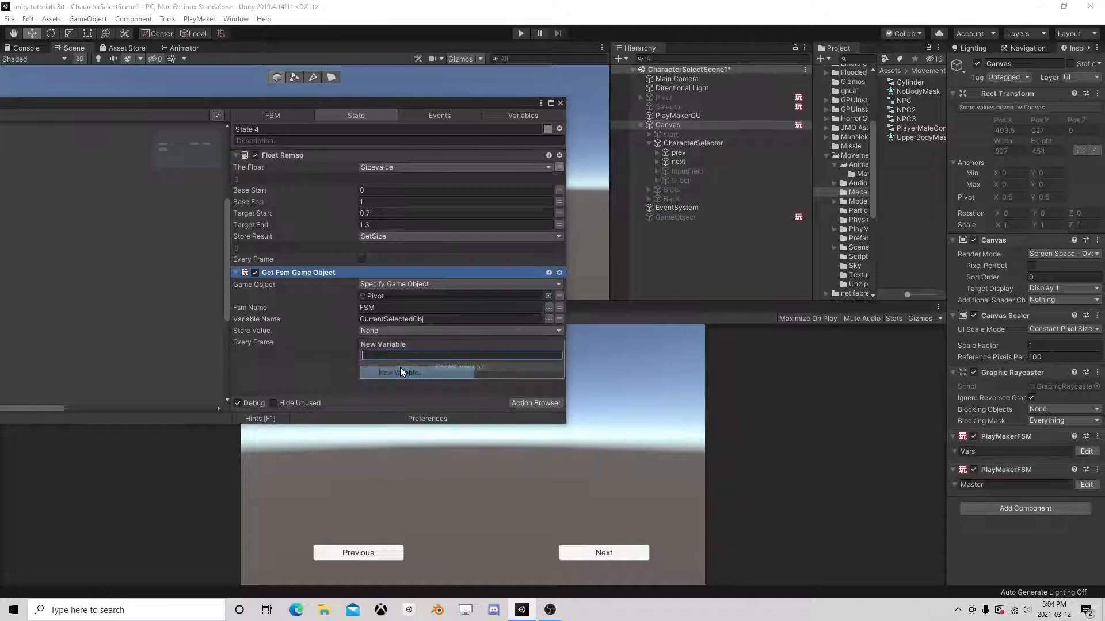
pyautogui.write('CurrentUn')
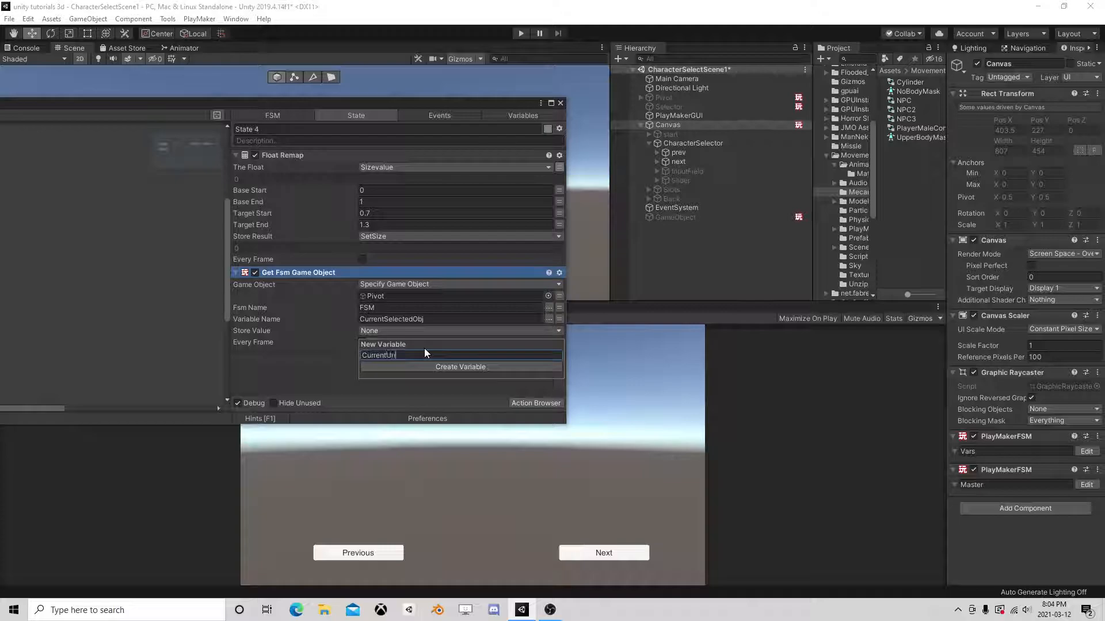
pyautogui.write('it')
pyautogui.press('Return')
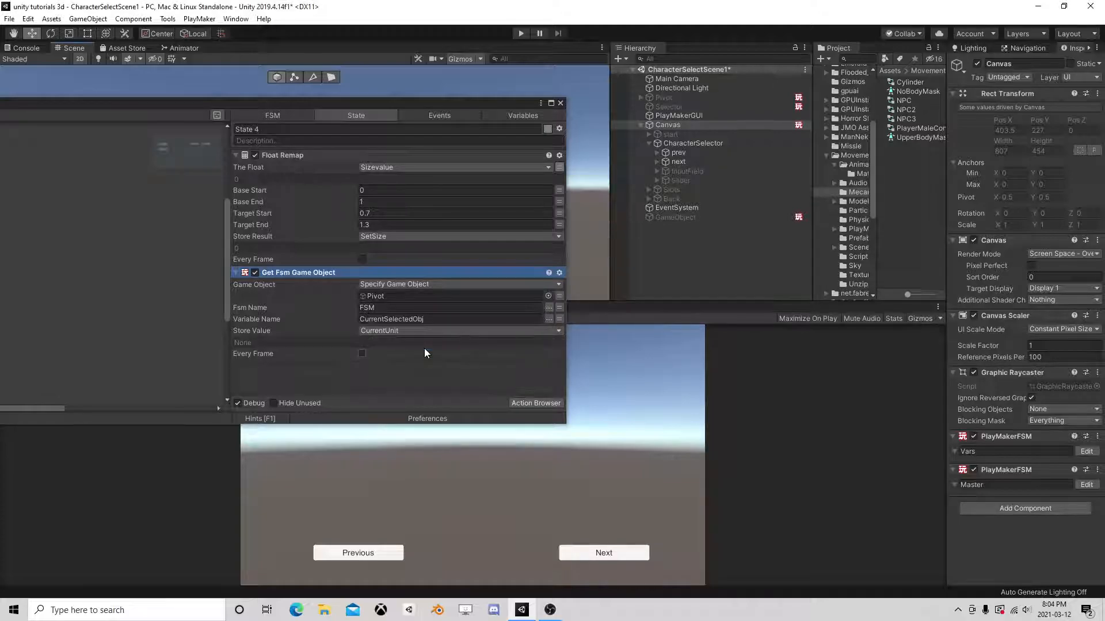
# Step: Add a Set Scale action to State 4 and place it last in the action list
pyautogui.click(535, 403)
pyautogui.write('set s')
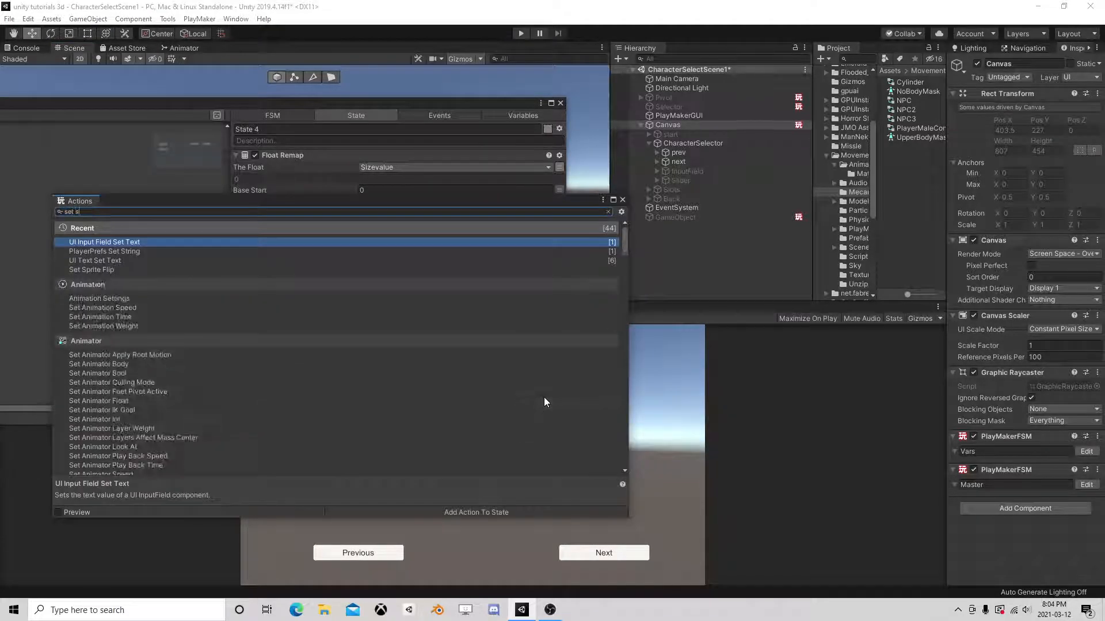
pyautogui.write('cale')
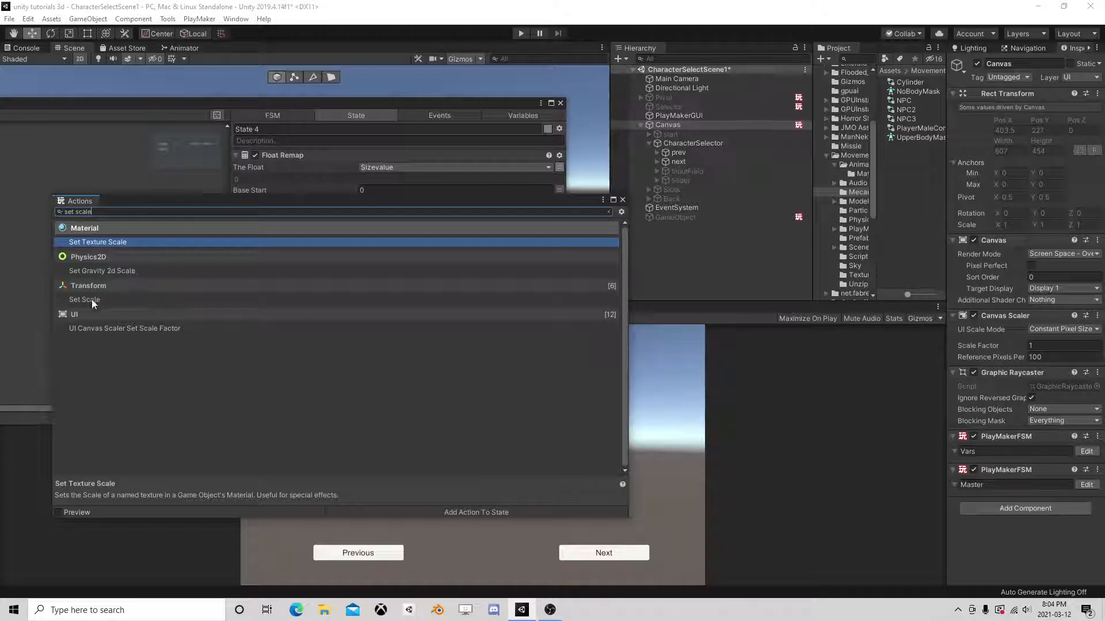
pyautogui.doubleClick(91, 299)
pyautogui.click(622, 200)
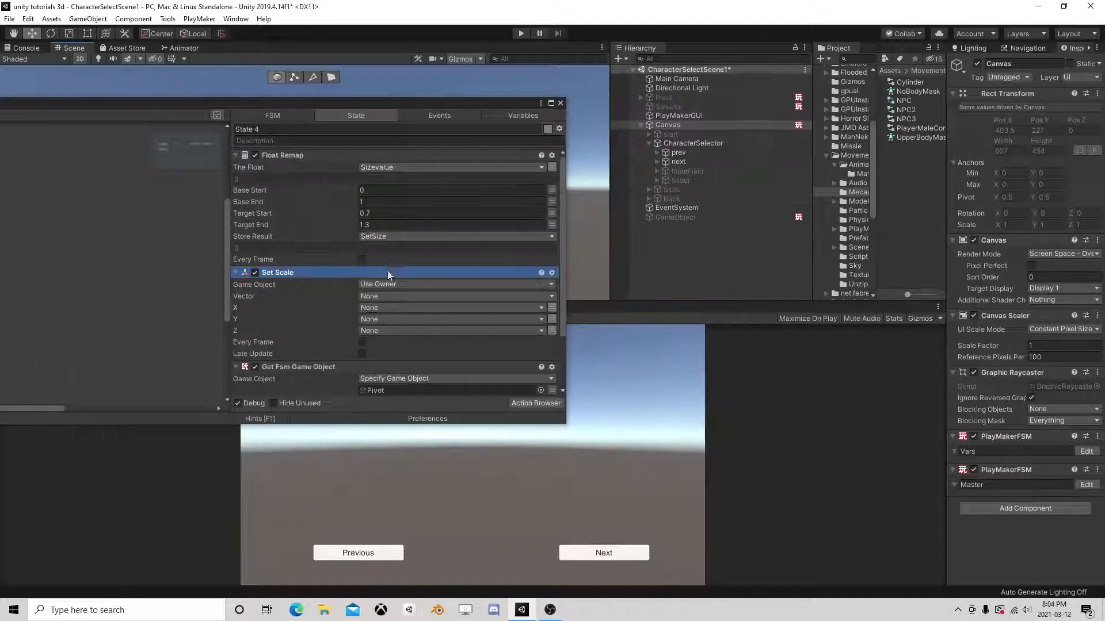
pyautogui.rightClick(301, 274)
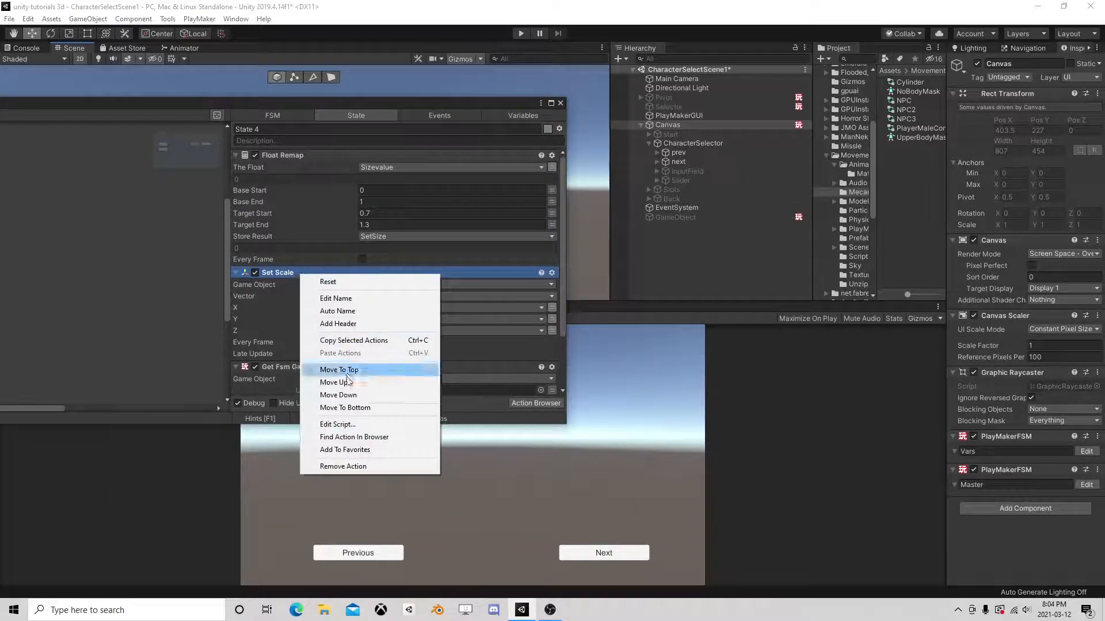
pyautogui.click(343, 408)
# Step: Specify the CurrentUnit variable as the game object of the Set Scale action in State 4
pyautogui.click(380, 306)
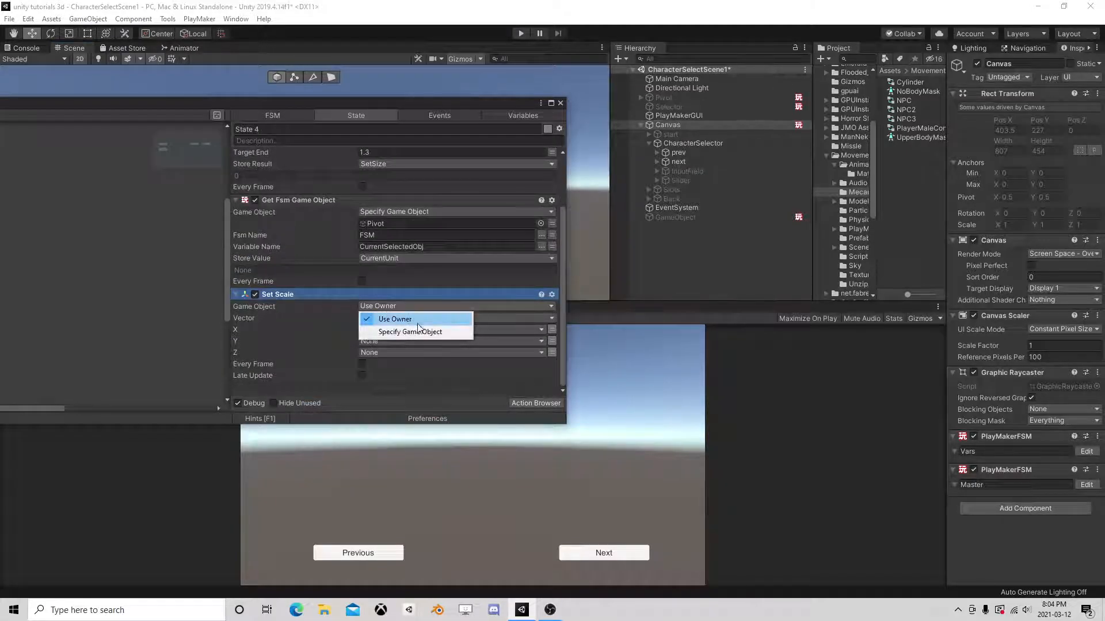
pyautogui.click(397, 330)
pyautogui.click(550, 319)
pyautogui.click(477, 320)
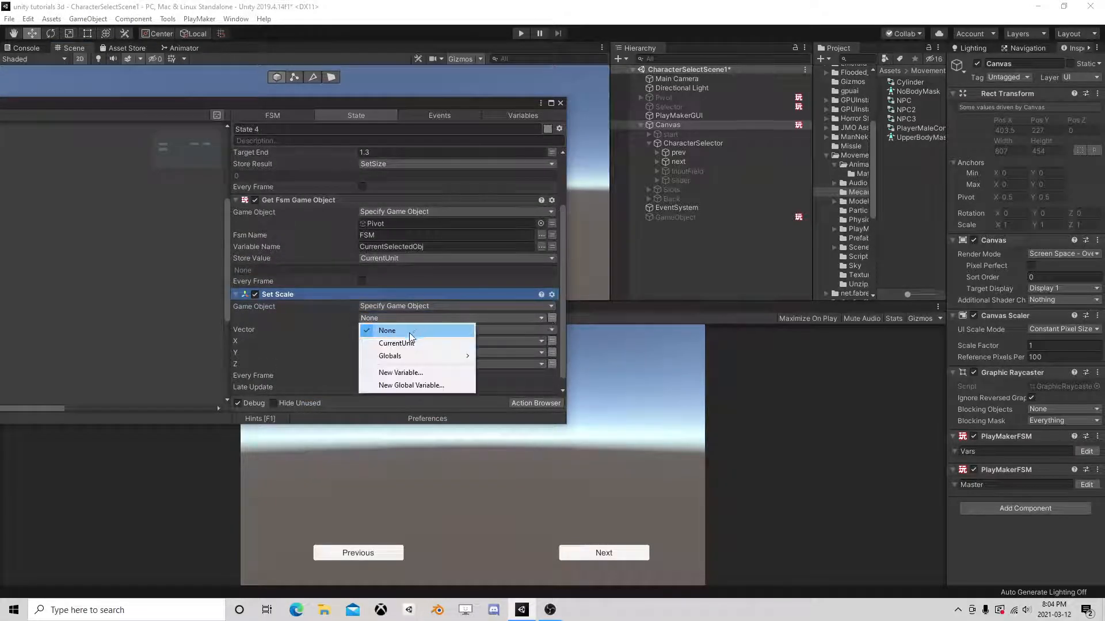
pyautogui.click(403, 336)
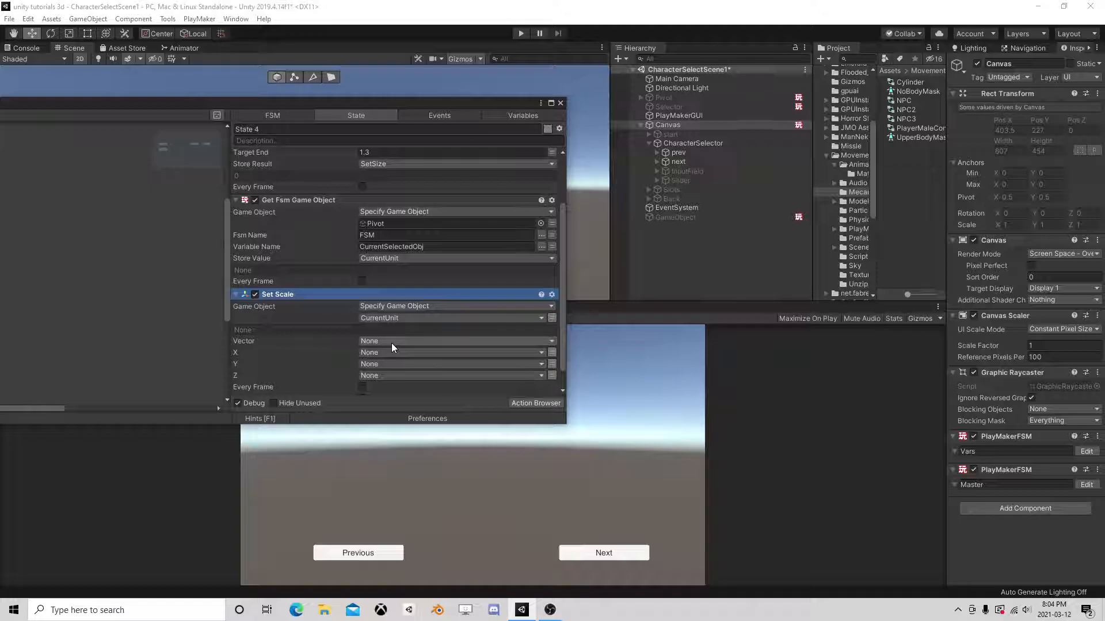
# Step: Assign the SetSize variable to the X, Y and Z values of the Set Scale action
pyautogui.click(394, 352)
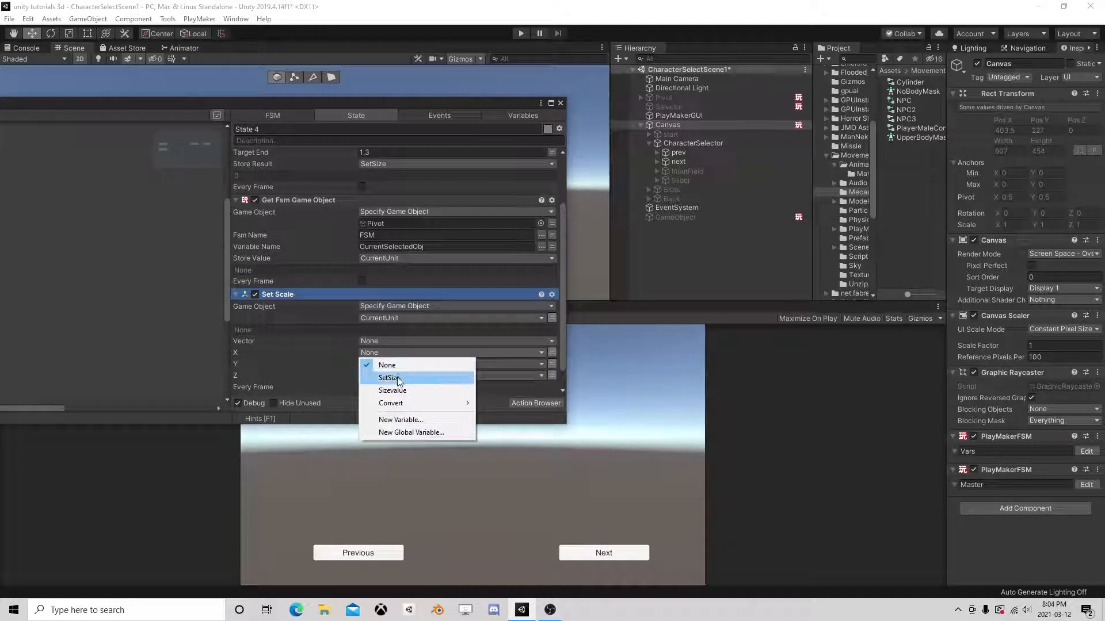
pyautogui.click(389, 377)
pyautogui.click(368, 375)
pyautogui.click(383, 406)
pyautogui.scroll(-3, 358, 370)
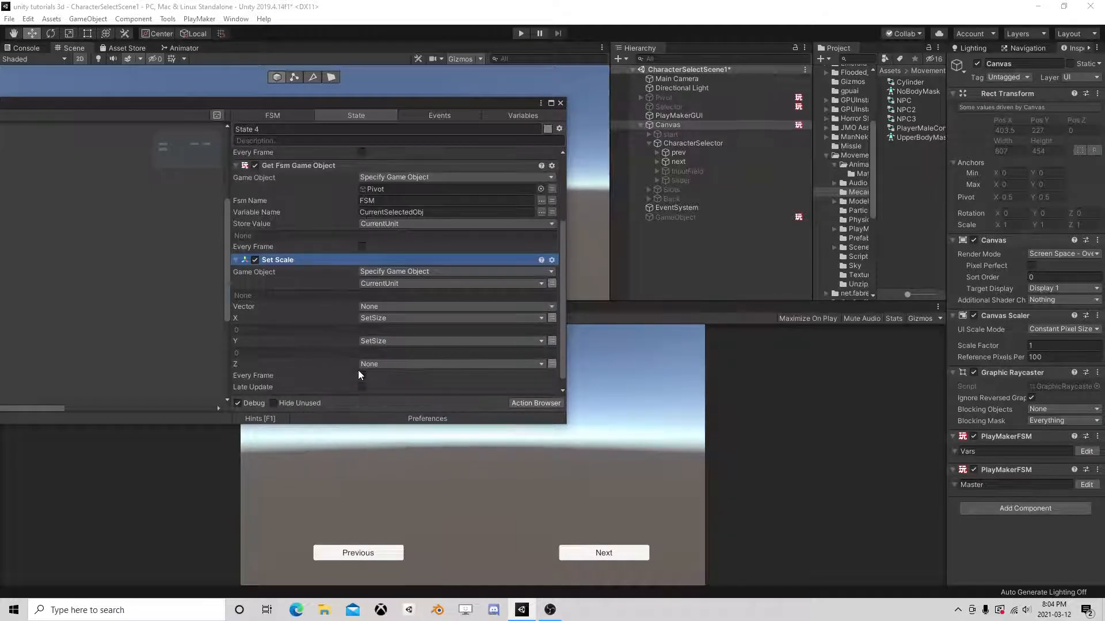
pyautogui.click(385, 364)
pyautogui.click(389, 388)
pyautogui.scroll(-2, 402, 364)
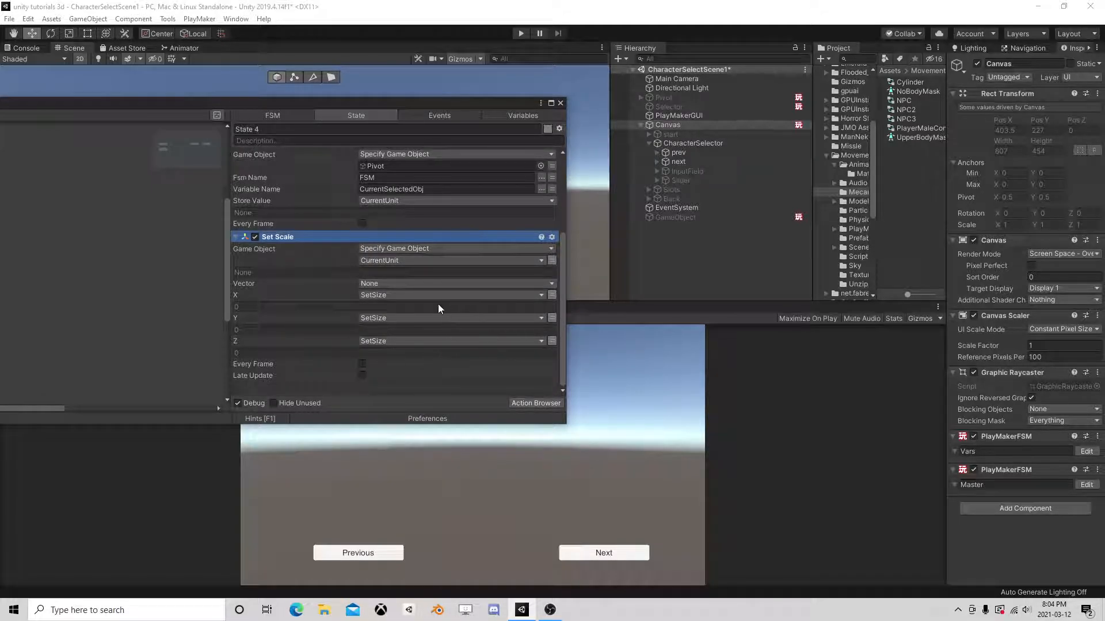
pyautogui.scroll(10, 440, 304)
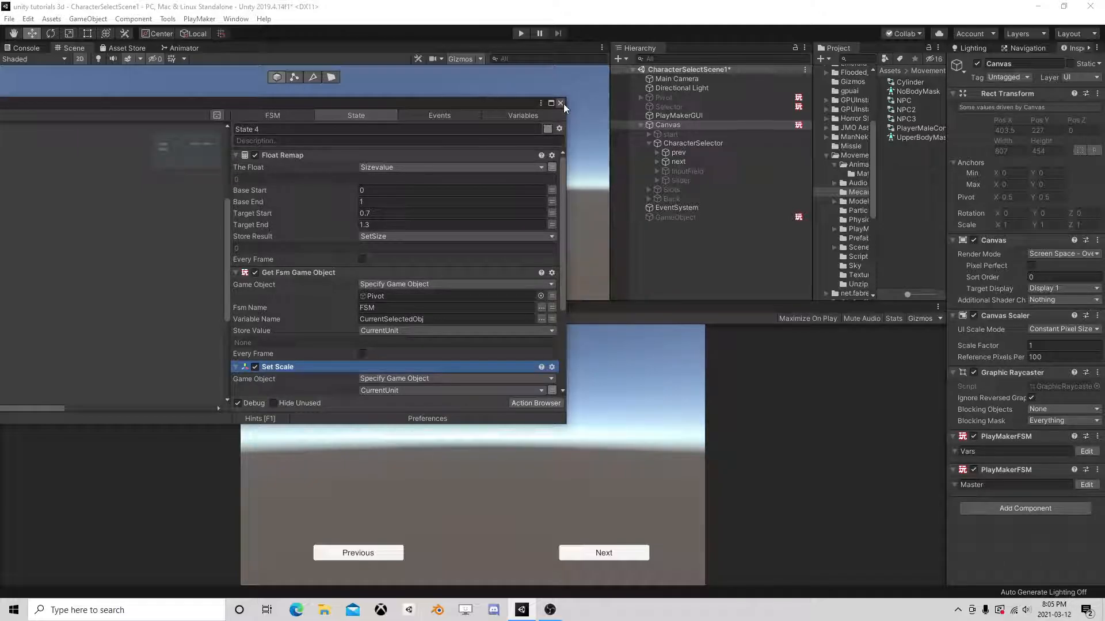
# Step: Close the Canvas FSM editor and open the Rotate FSM of the Pivot object for editing
pyautogui.moveTo(532, 102); pyautogui.dragTo(601, 210)
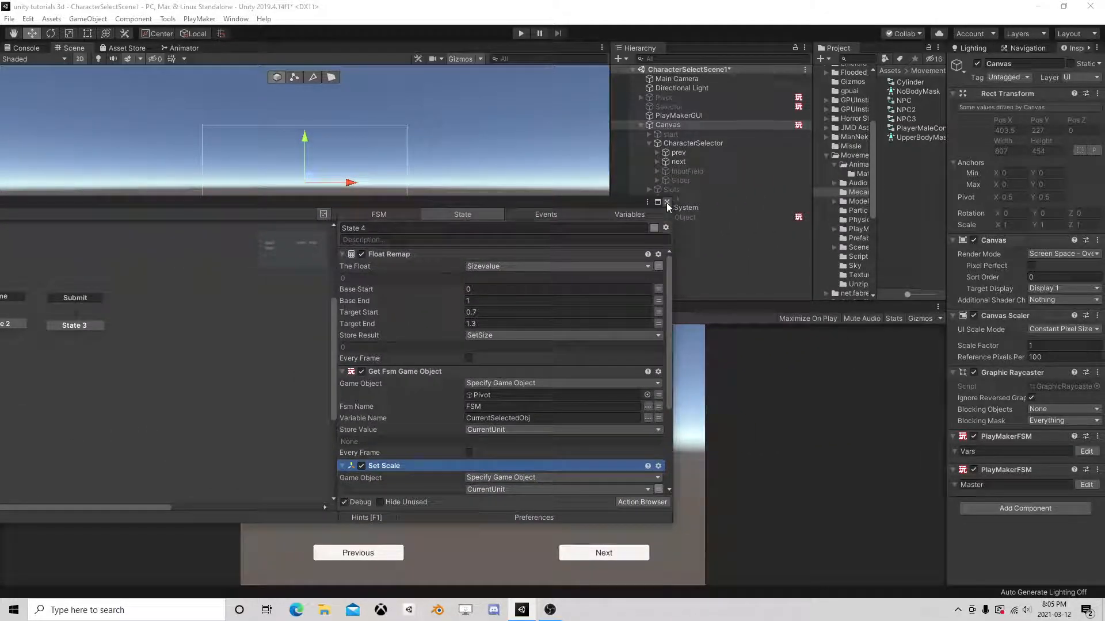
pyautogui.click(666, 202)
pyautogui.click(689, 98)
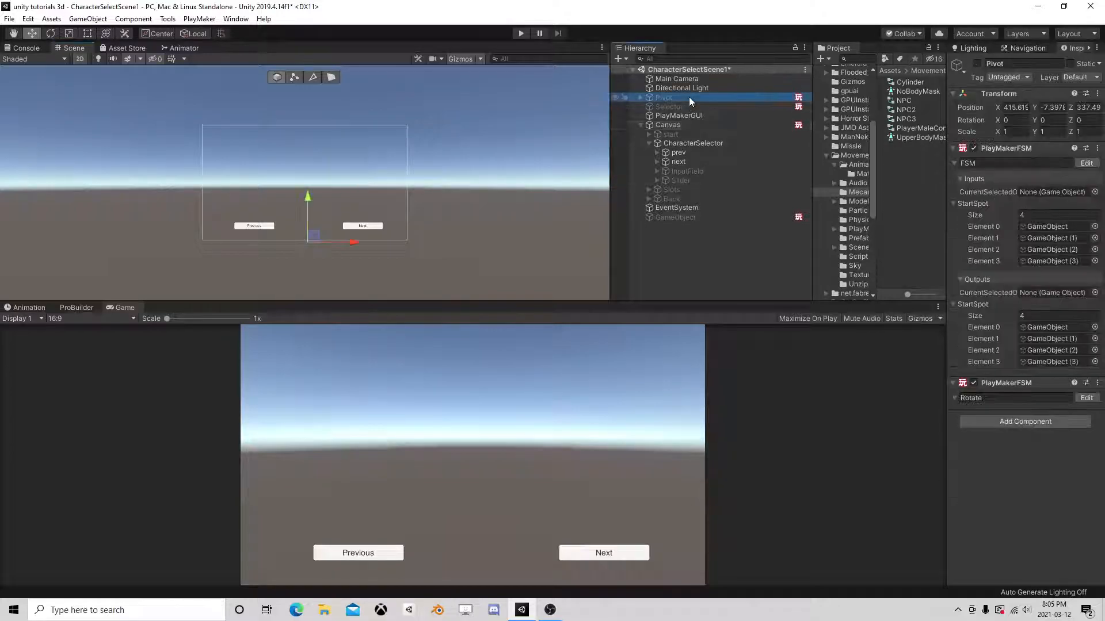
pyautogui.click(1085, 164)
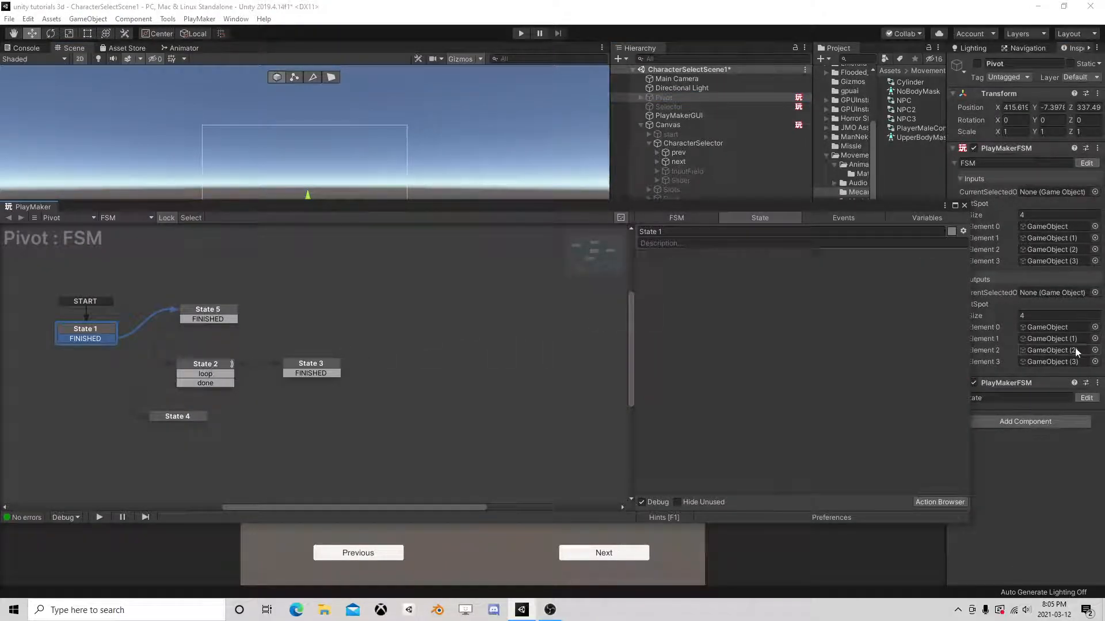
pyautogui.click(1087, 397)
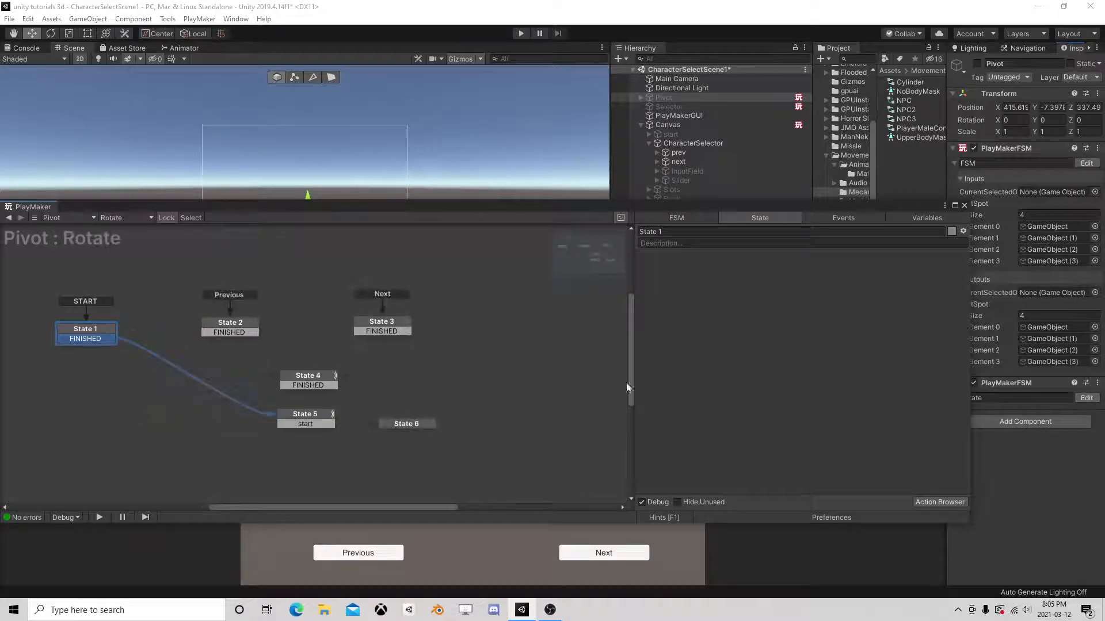
# Step: Examine the actions of States 3, 4, 5 and 6 in Pivot's Rotate FSM
pyautogui.click(380, 325)
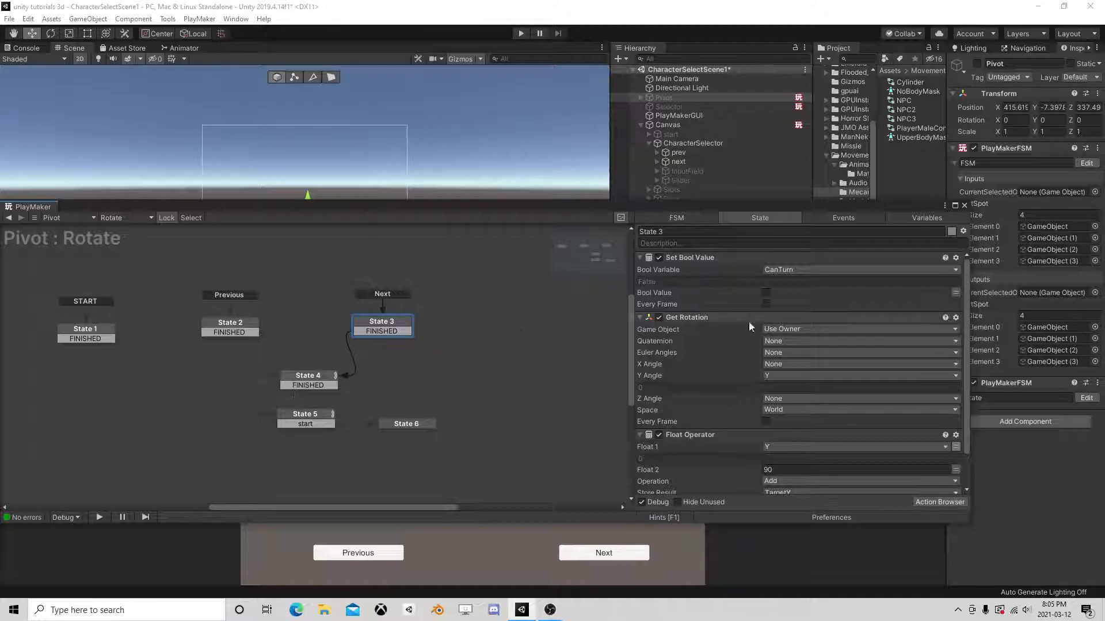
pyautogui.scroll(-3, 734, 411)
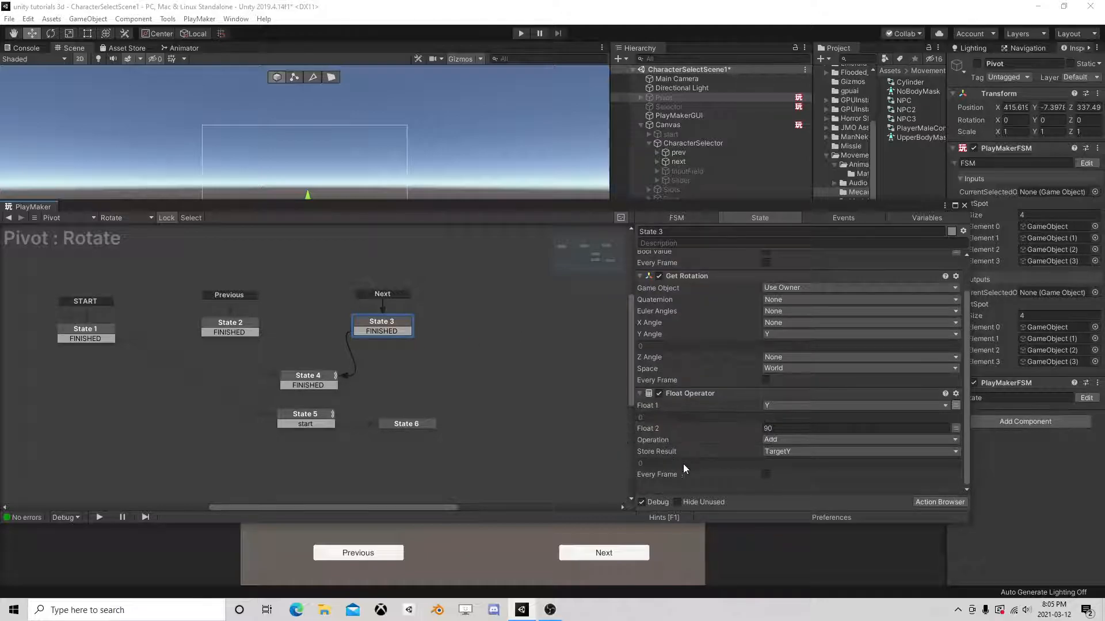
pyautogui.click(308, 379)
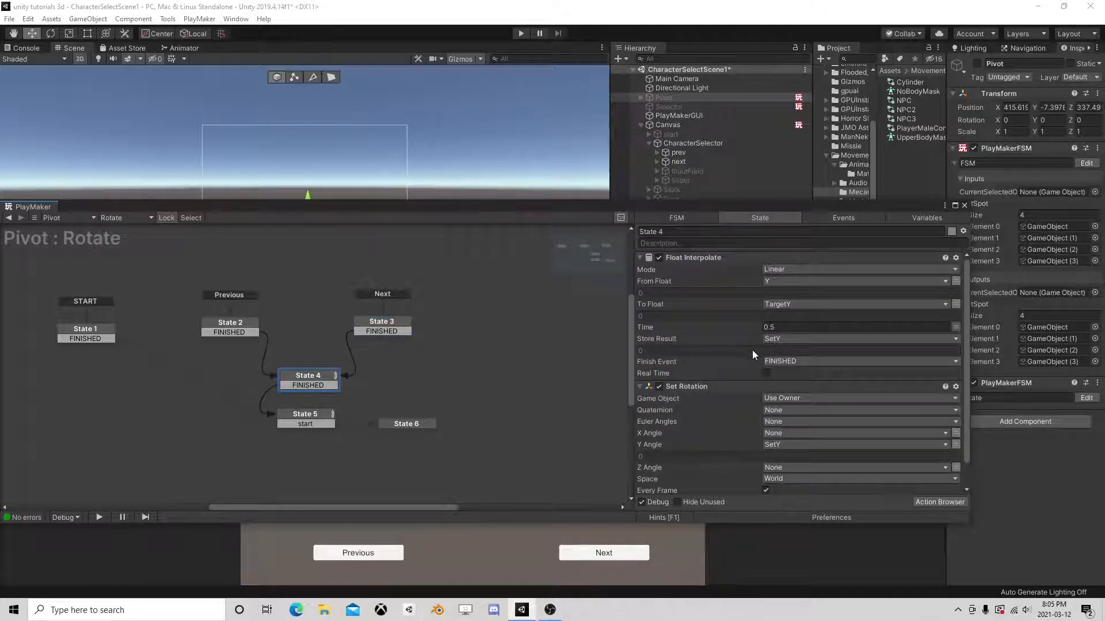
pyautogui.scroll(-2, 753, 353)
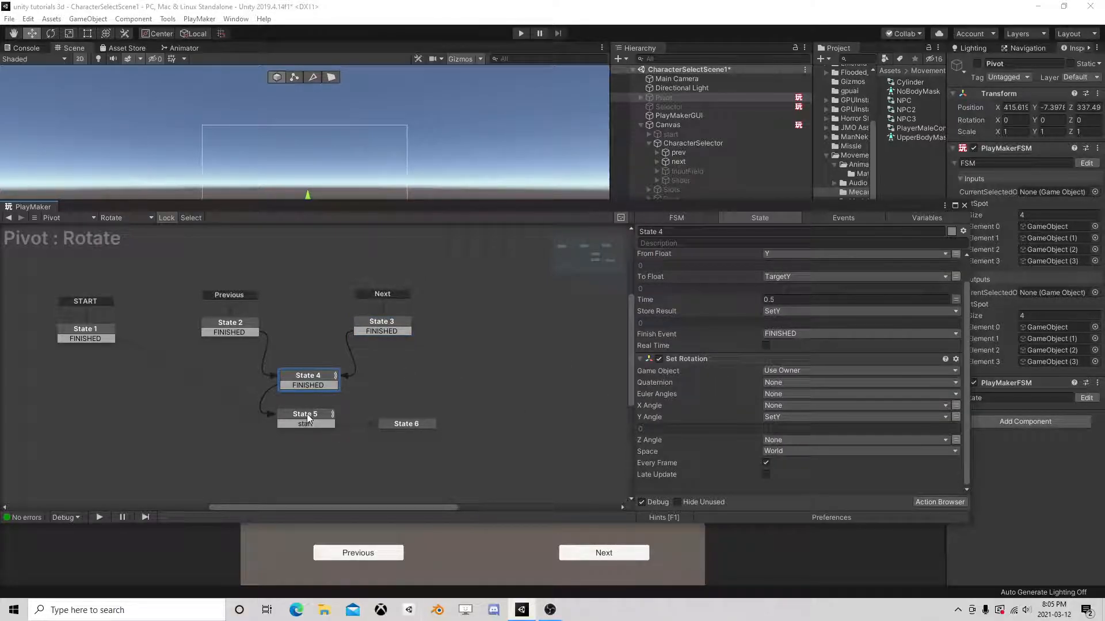
pyautogui.moveTo(305, 424); pyautogui.dragTo(405, 427)
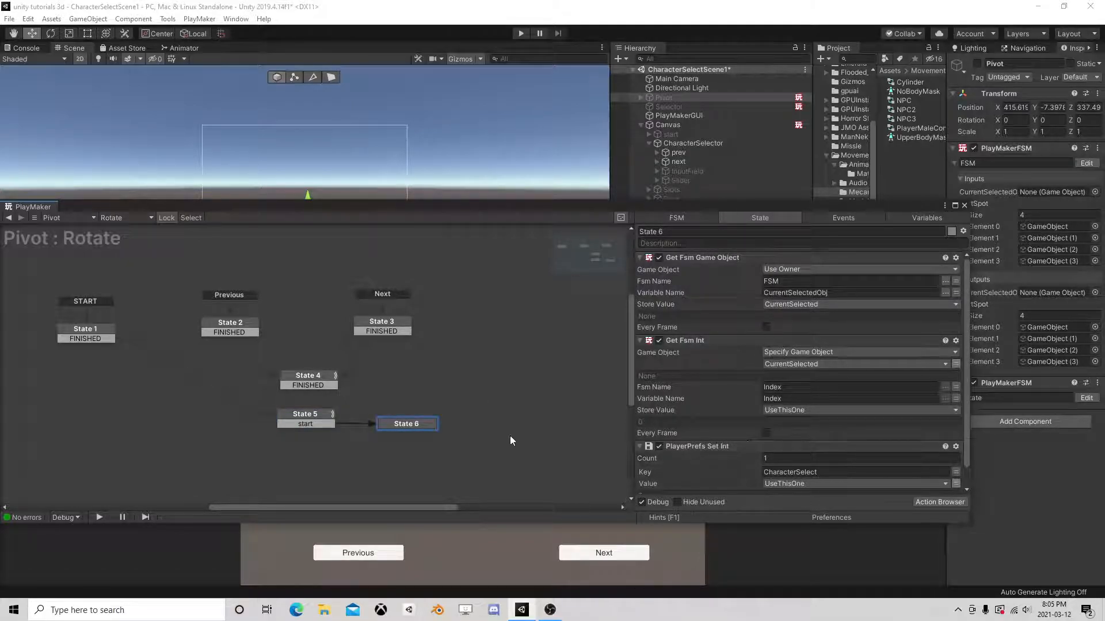
pyautogui.click(316, 415)
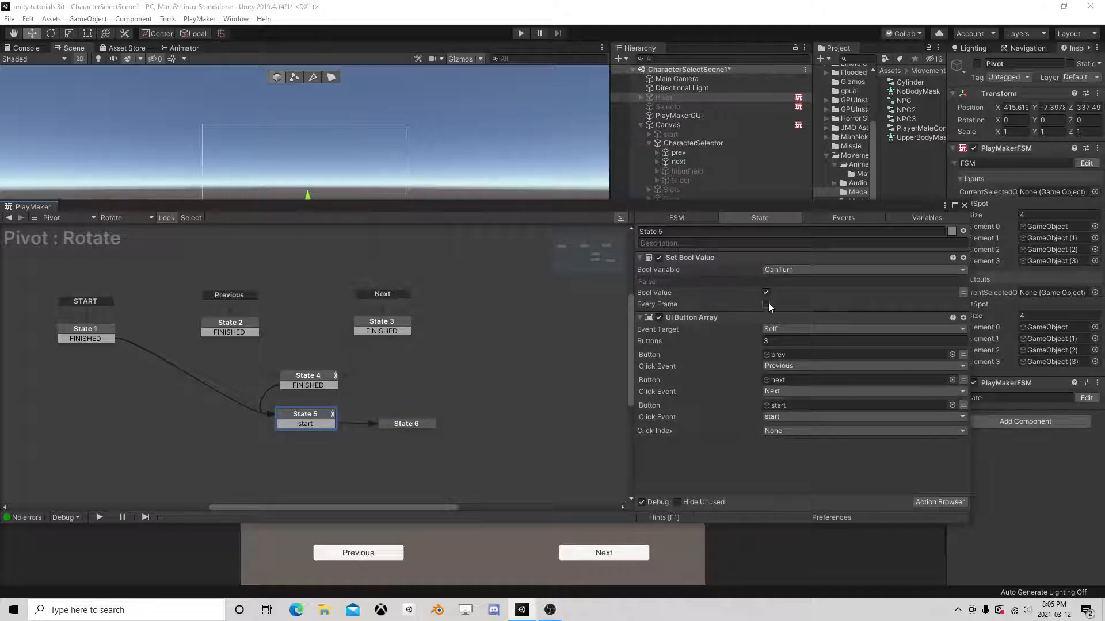
# Step: Add a Get Scale action to State 5 of the Rotate FSM and place it directly after Set Bool Value
pyautogui.moveTo(723, 207); pyautogui.dragTo(626, 172)
pyautogui.moveTo(692, 178); pyautogui.dragTo(437, 109)
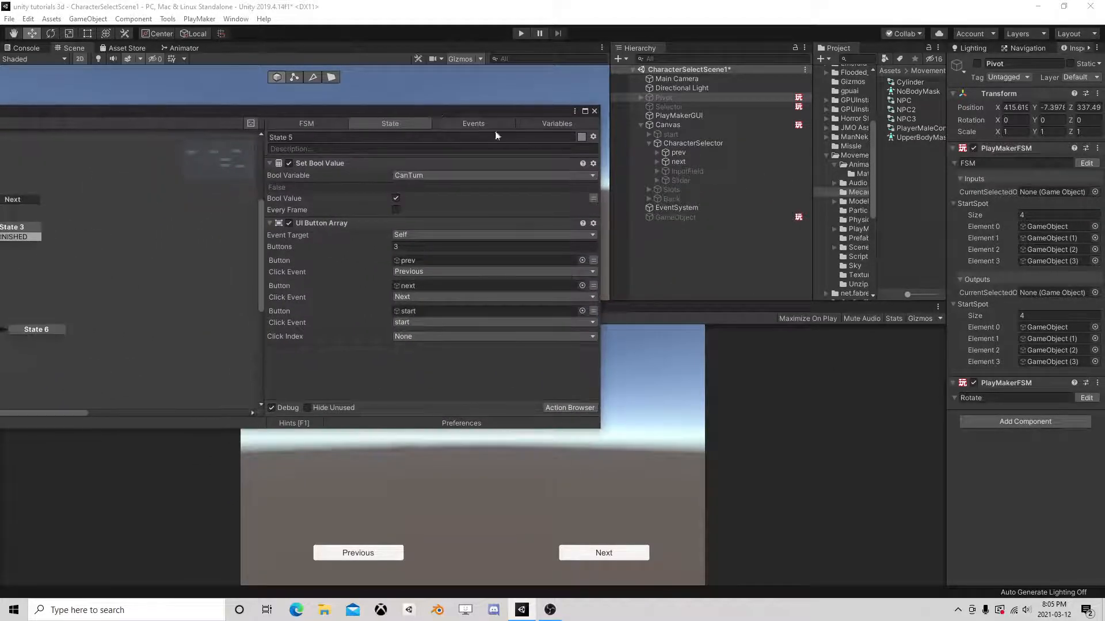
pyautogui.click(568, 408)
pyautogui.write('get scale')
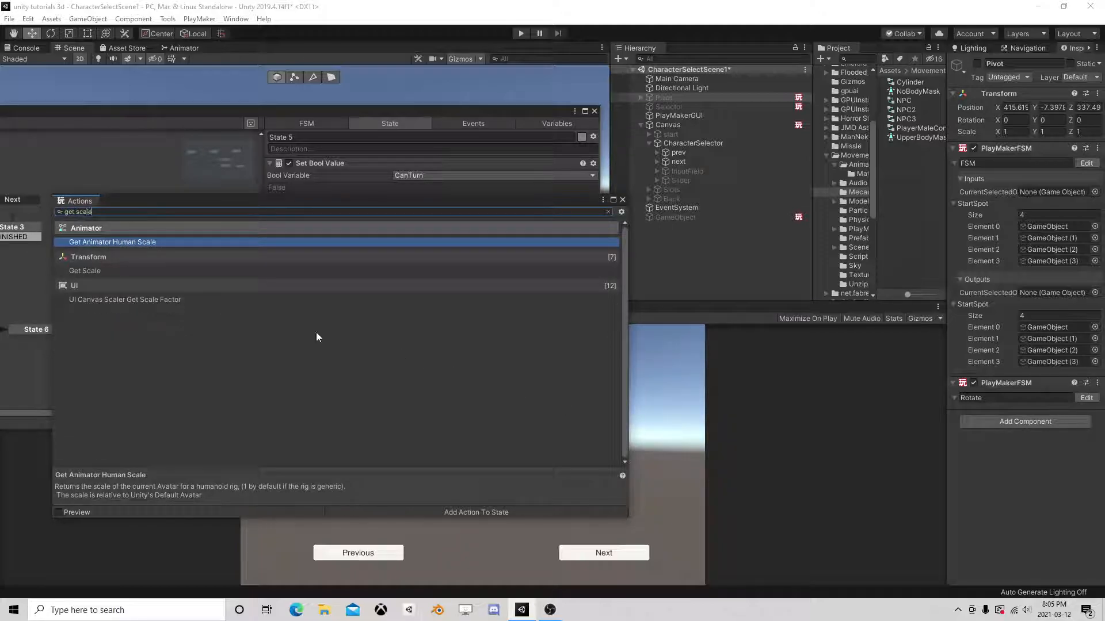
pyautogui.doubleClick(107, 272)
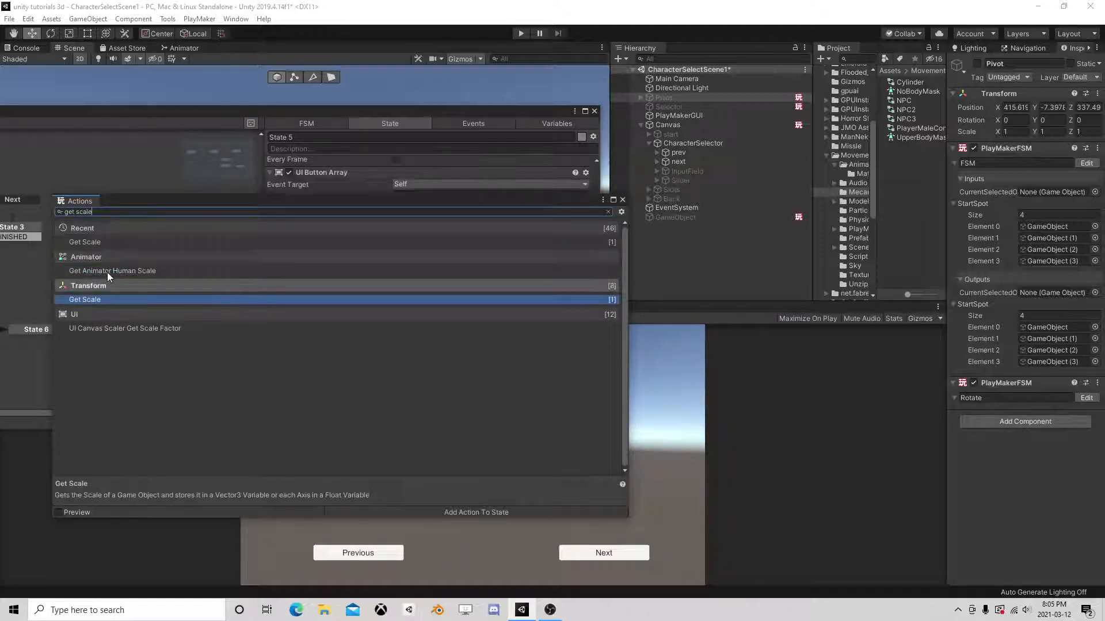
pyautogui.click(622, 200)
pyautogui.moveTo(312, 297); pyautogui.dragTo(358, 176)
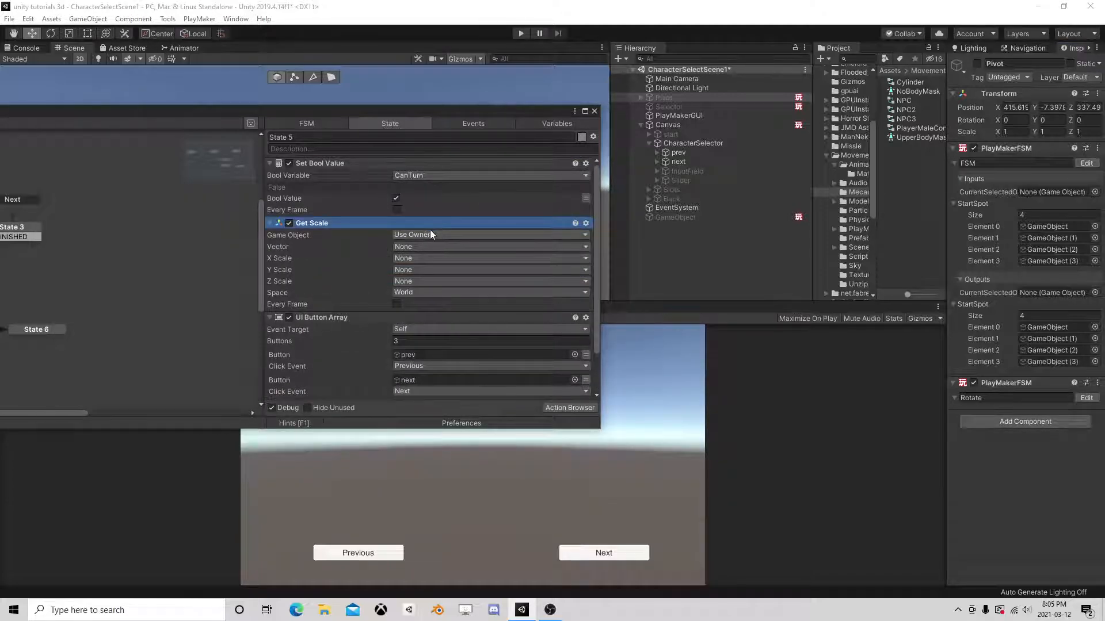
# Step: Specify the CurrentSelected variable as the game object of the Get Scale action in State 5
pyautogui.click(569, 407)
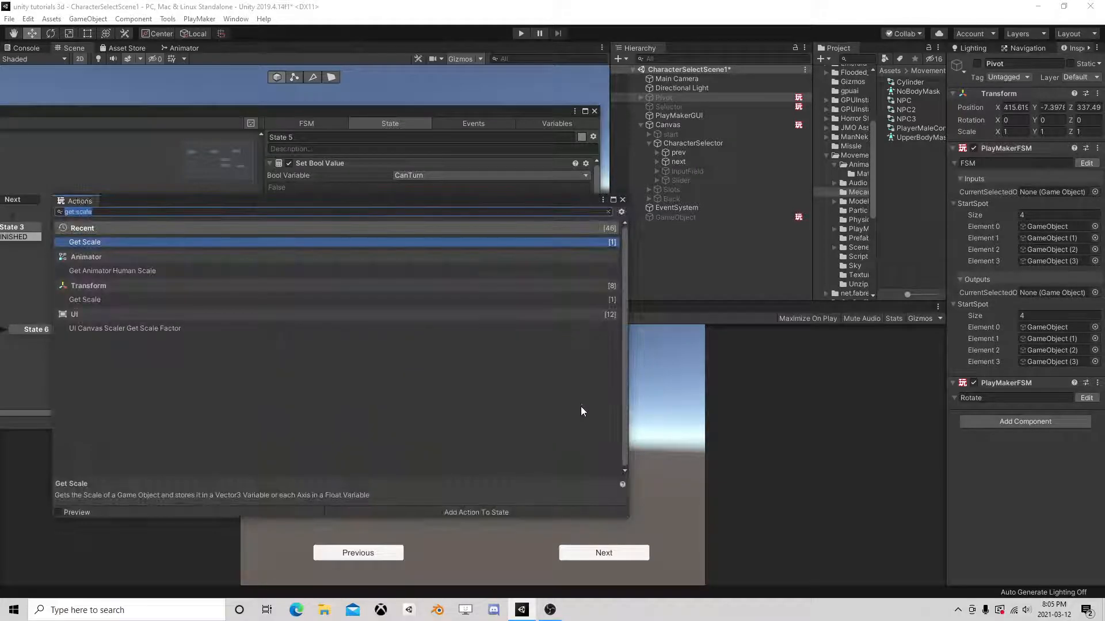
pyautogui.click(622, 200)
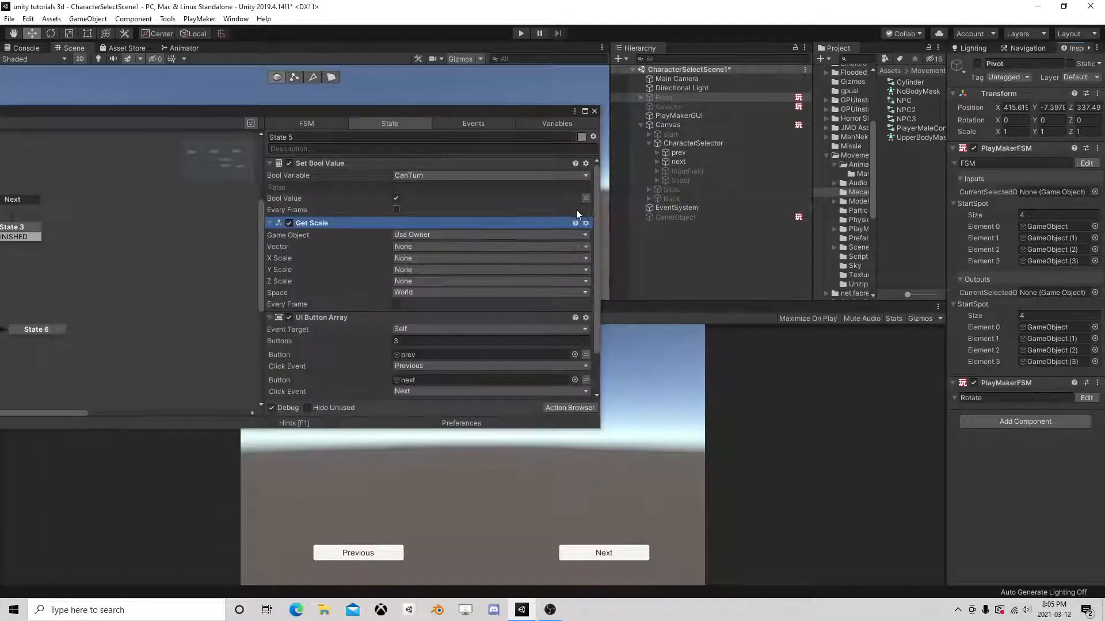
pyautogui.click(510, 235)
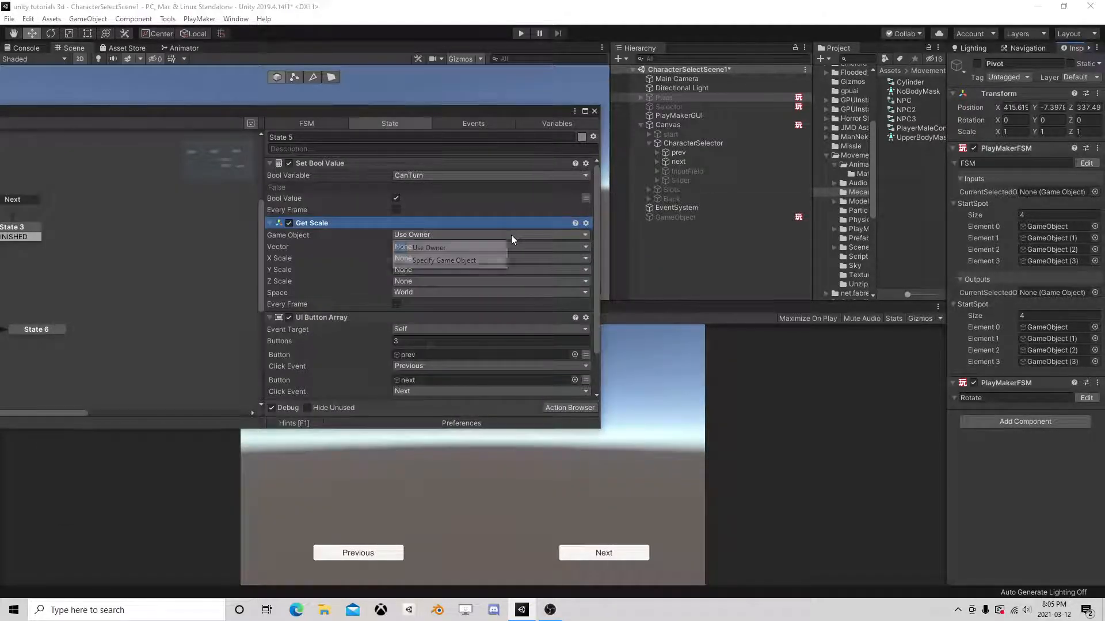
pyautogui.click(454, 261)
pyautogui.click(575, 246)
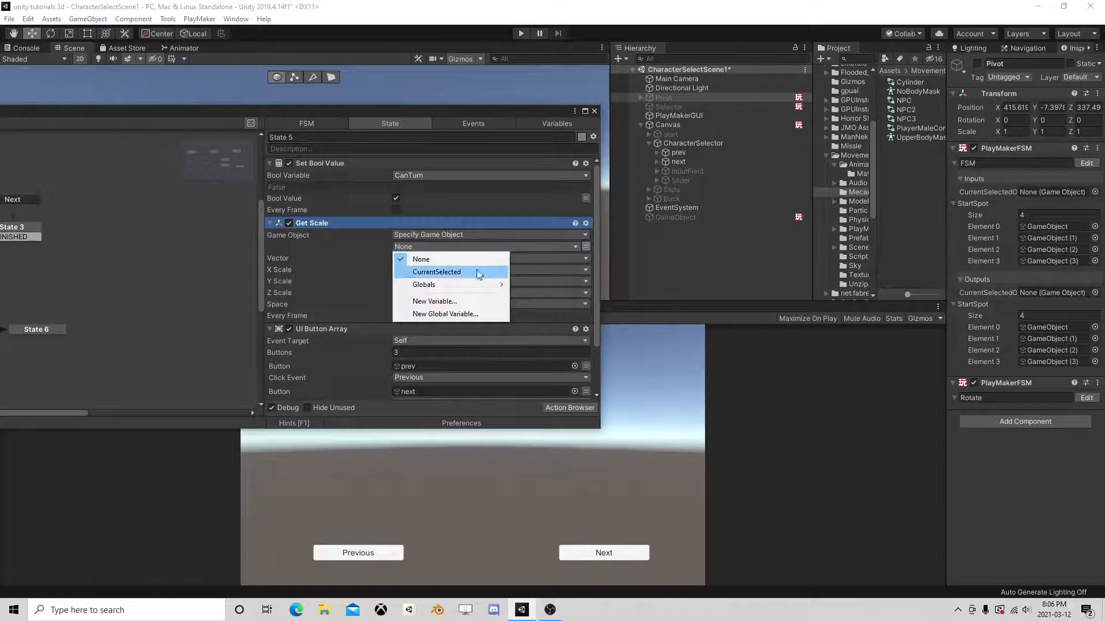
pyautogui.click(480, 273)
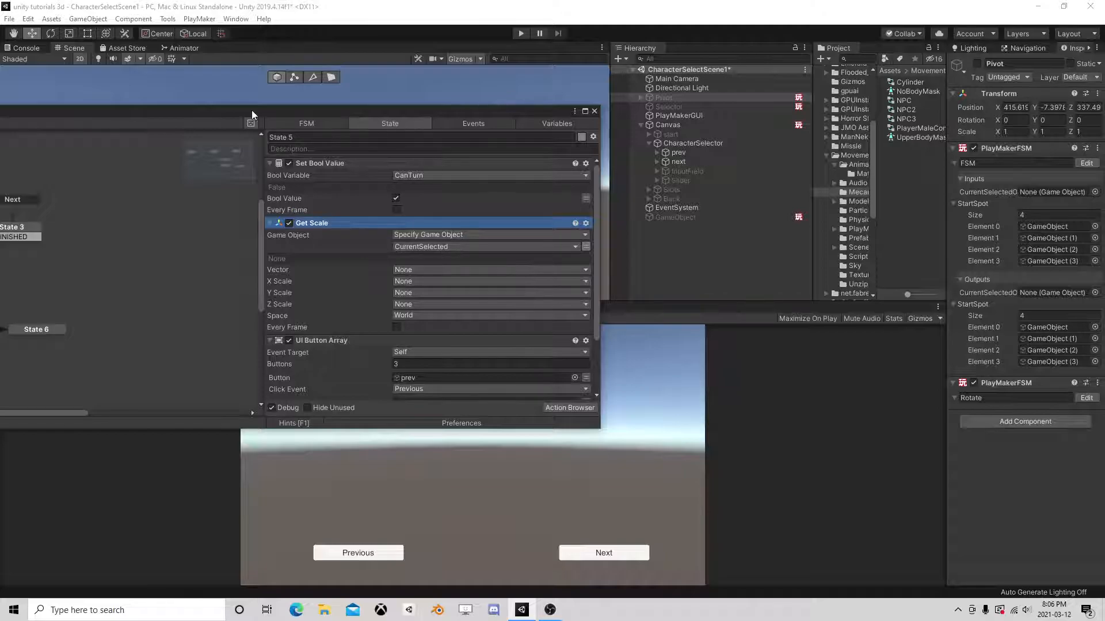
# Step: Check the Rotate FSM's states for where the CurrentSelected variable gets its value
pyautogui.moveTo(249, 110); pyautogui.dragTo(445, 109)
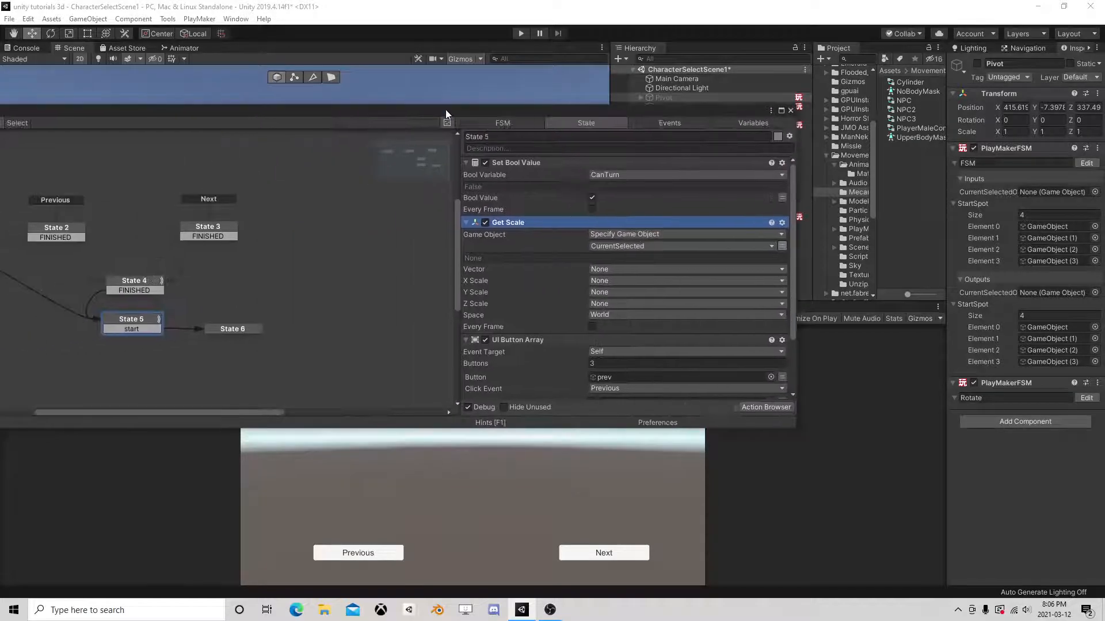
pyautogui.click(144, 280)
pyautogui.click(207, 227)
pyautogui.scroll(-2, 565, 275)
pyautogui.scroll(-1, 565, 280)
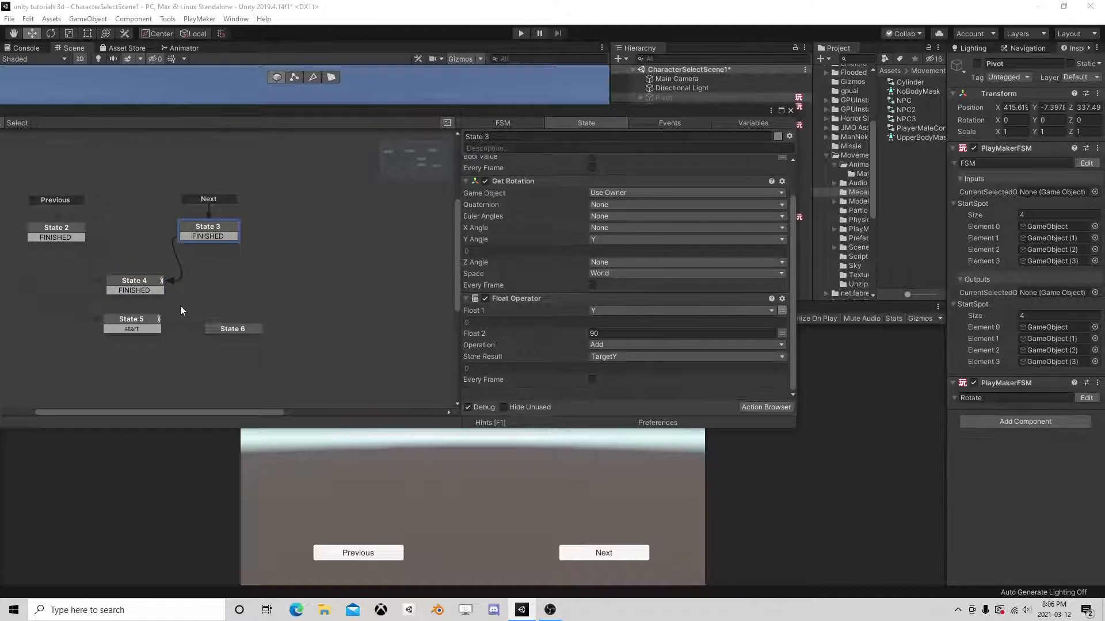
pyautogui.click(139, 321)
pyautogui.scroll(-2, 582, 293)
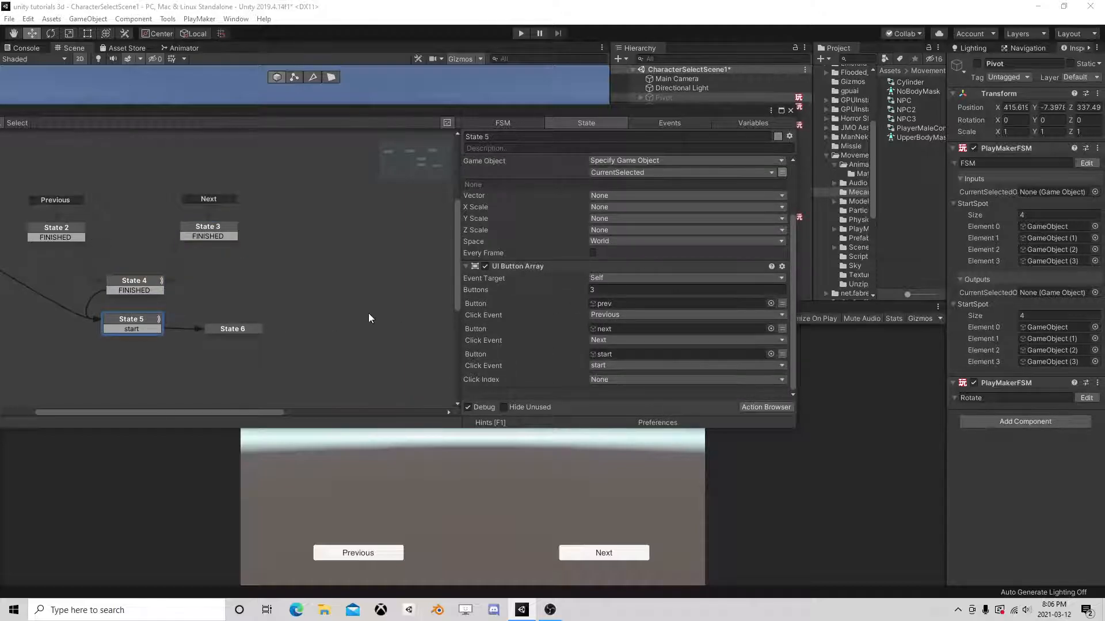
pyautogui.click(238, 332)
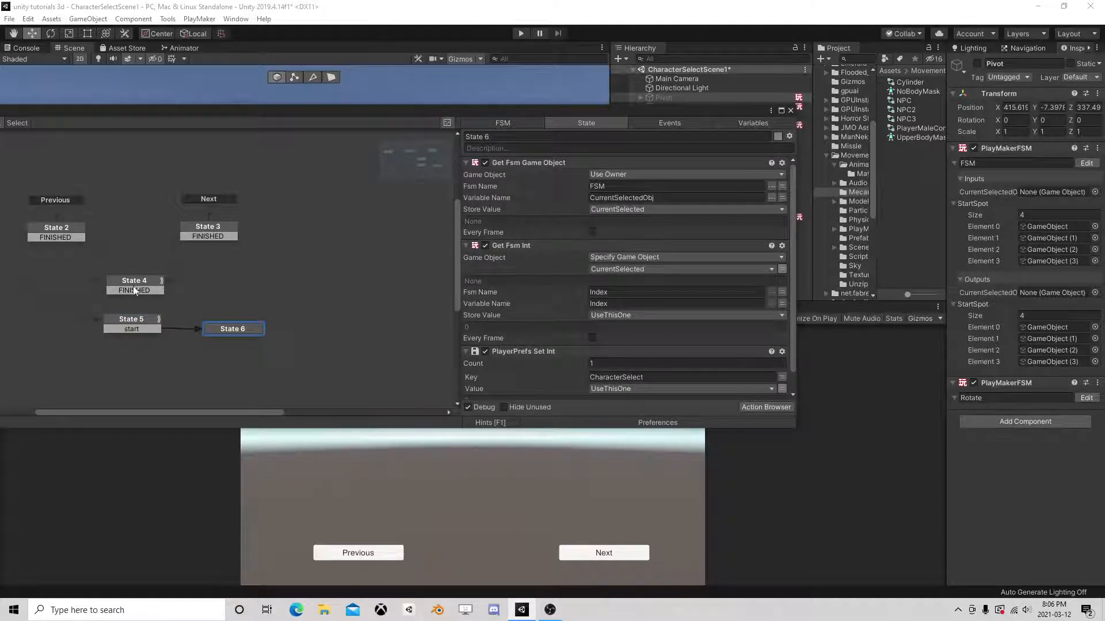
pyautogui.click(133, 321)
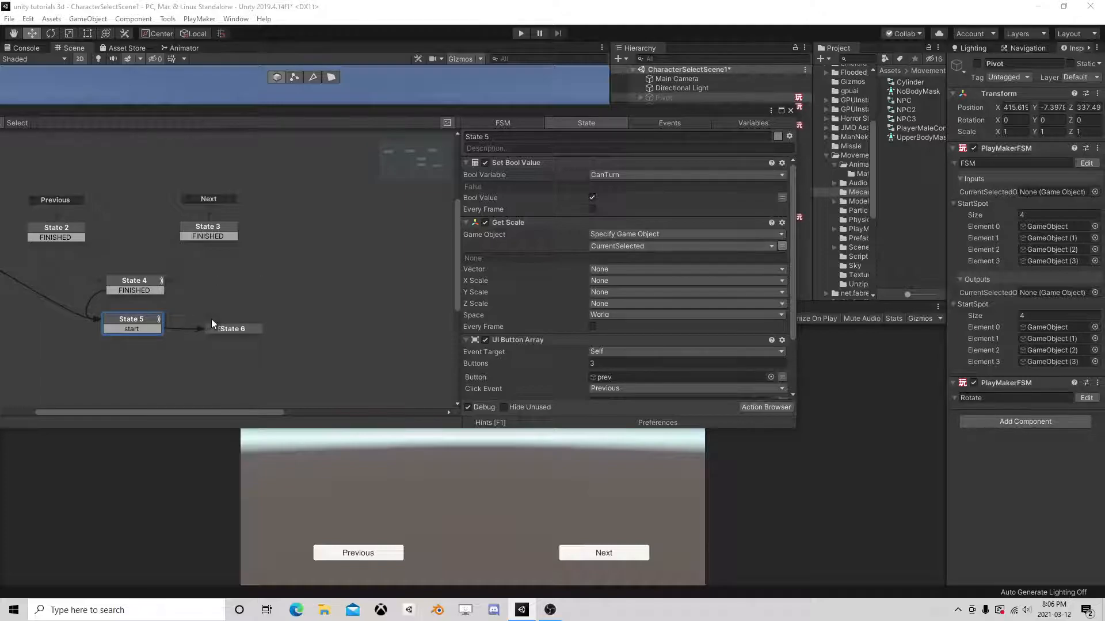
# Step: Copy the Get Fsm Game Object action from State 6 and paste it before Get Scale in State 5
pyautogui.click(232, 329)
pyautogui.rightClick(547, 164)
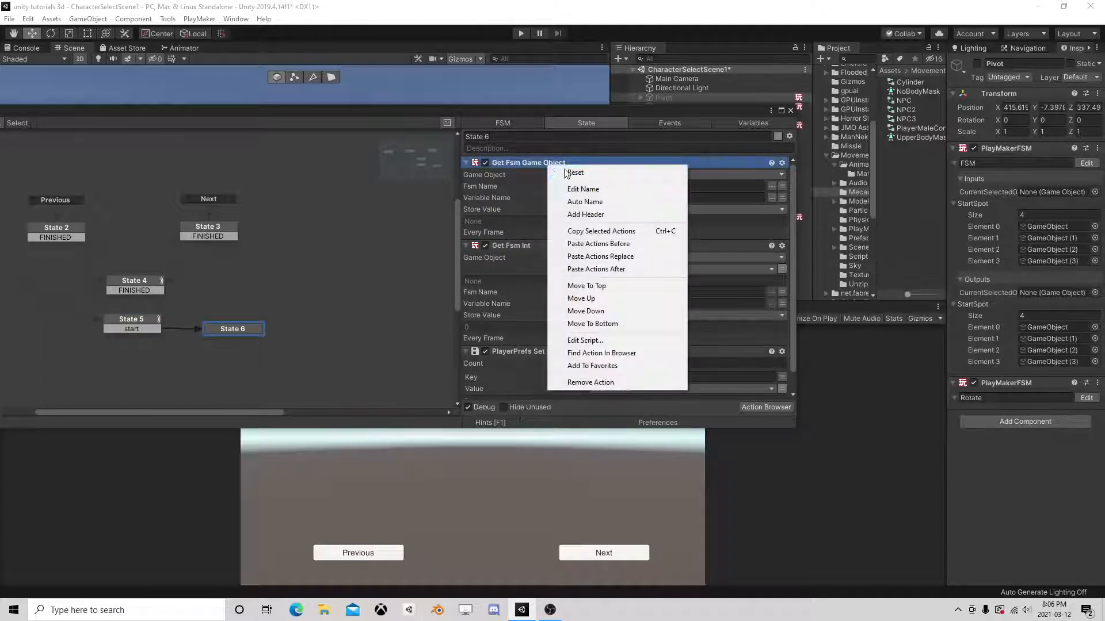
pyautogui.click(589, 231)
pyautogui.click(132, 320)
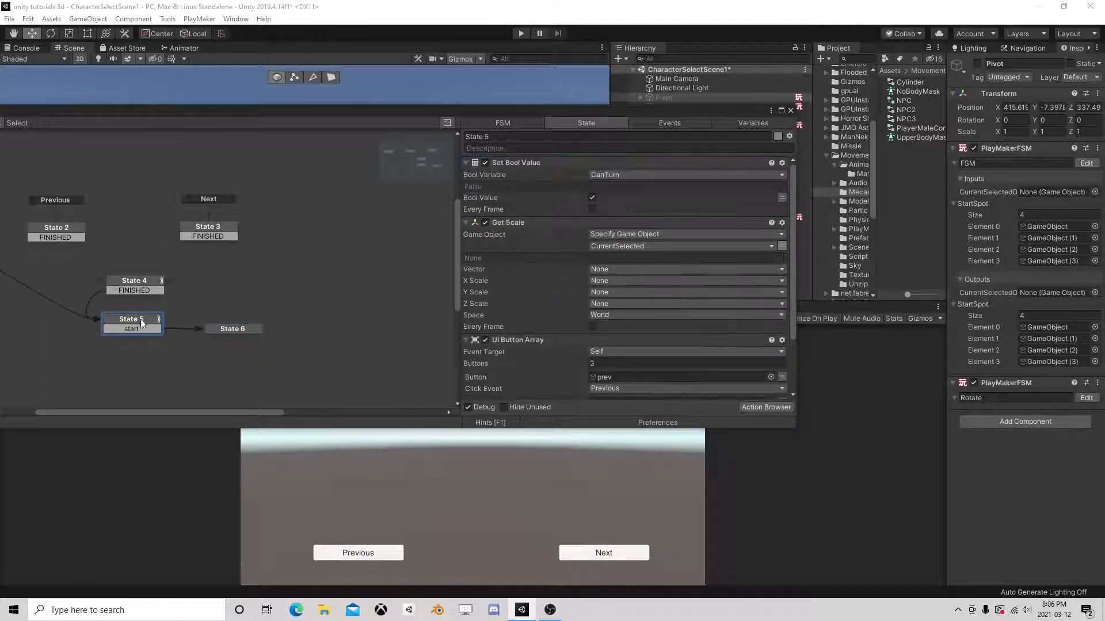
pyautogui.rightClick(502, 224)
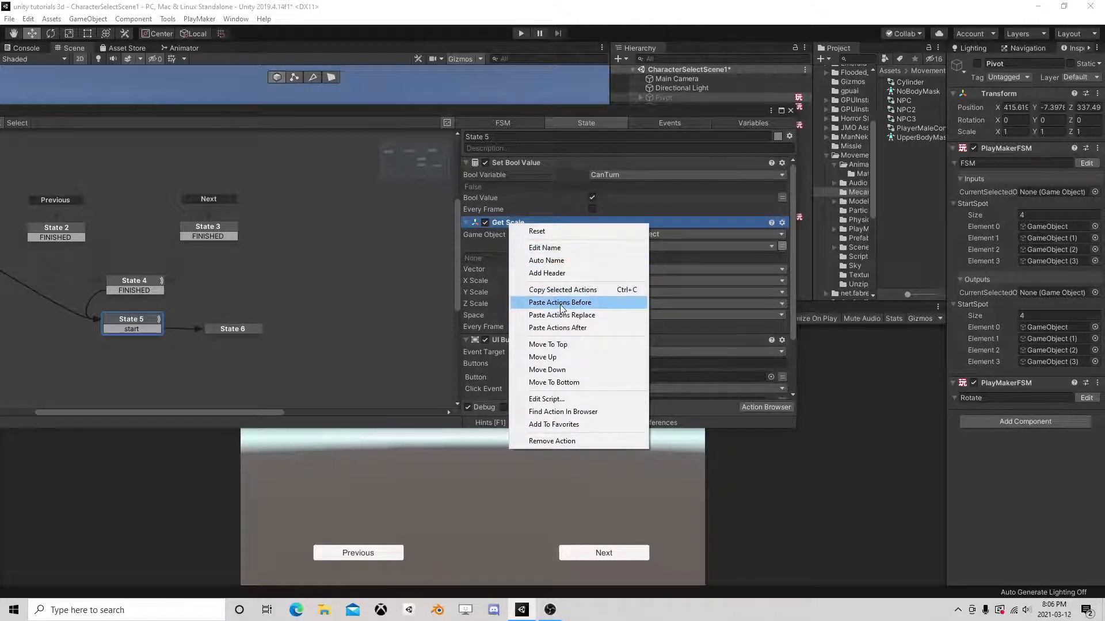
pyautogui.click(575, 301)
pyautogui.click(653, 258)
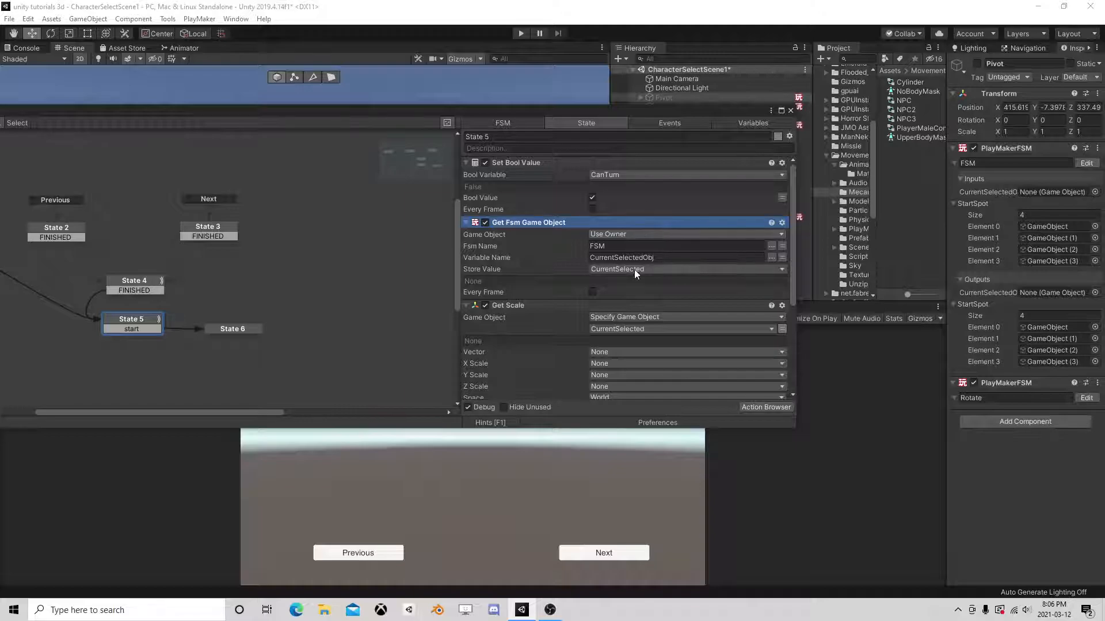
# Step: Store the X Scale of the Get Scale action in a new variable named Scale
pyautogui.scroll(-4, 642, 220)
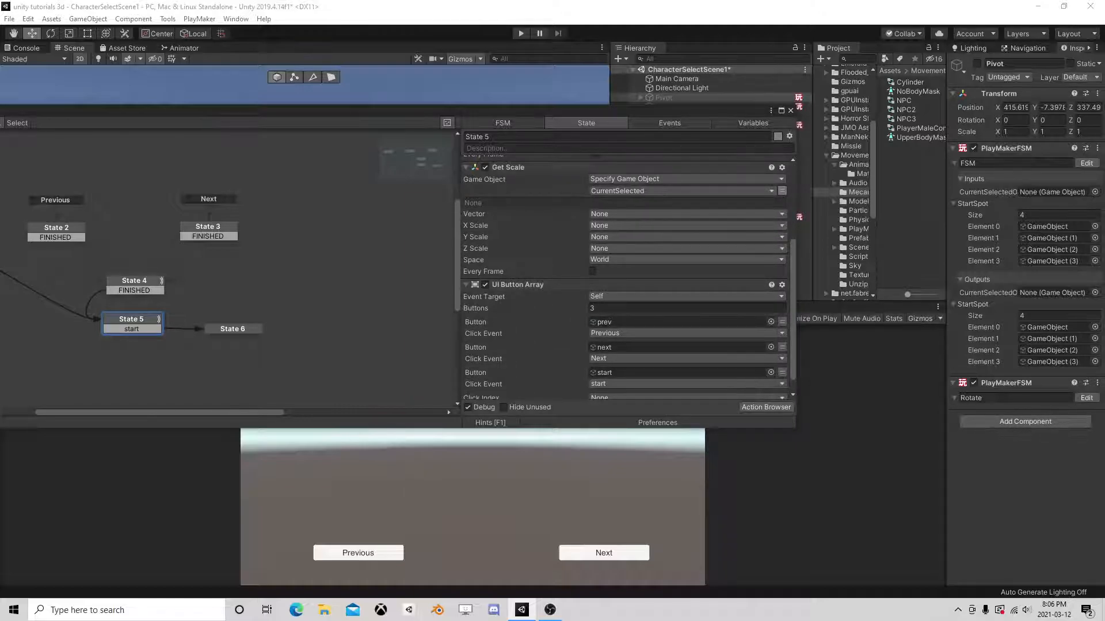
pyautogui.click(619, 226)
pyautogui.click(626, 292)
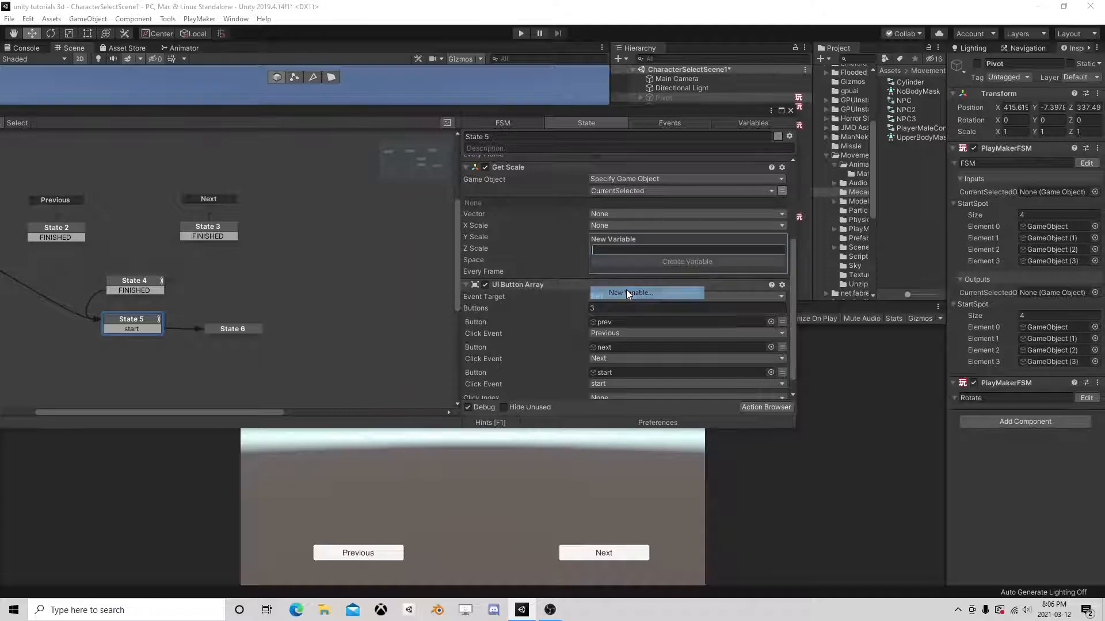
pyautogui.write('Scale')
pyautogui.press('Return')
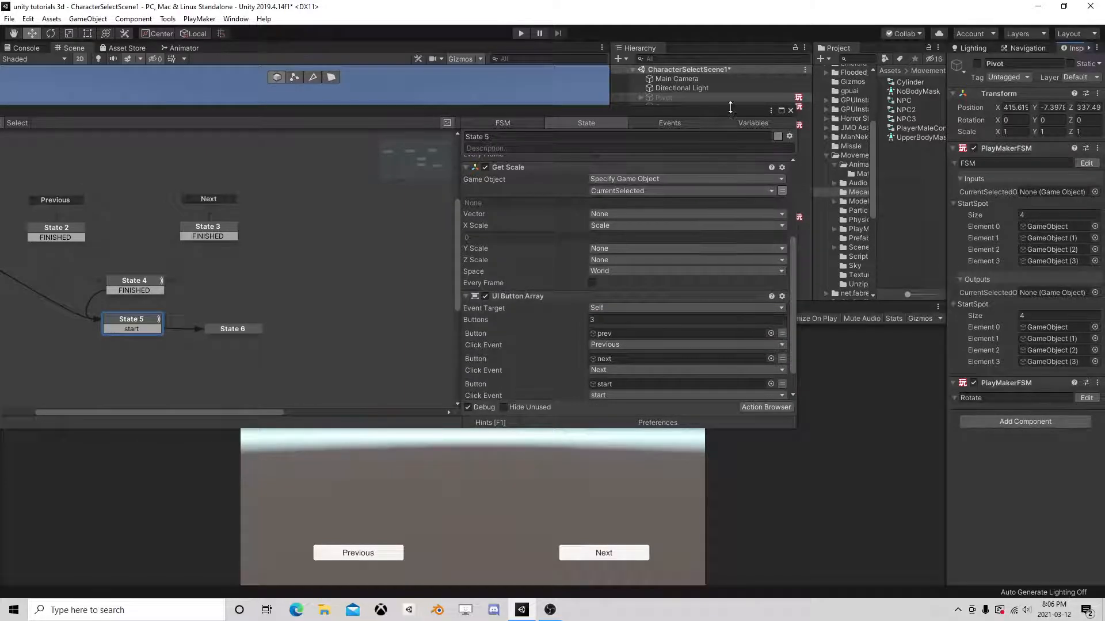
# Step: Add a Float Remap action to State 5 and place it directly after Get Scale
pyautogui.moveTo(727, 112); pyautogui.dragTo(655, 82)
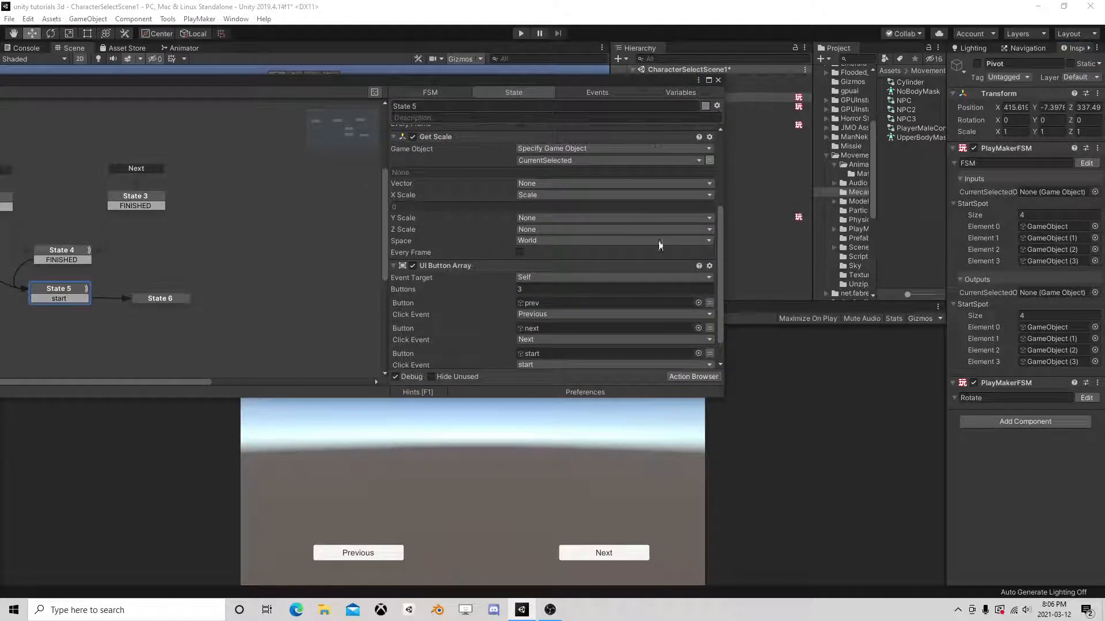
pyautogui.click(693, 377)
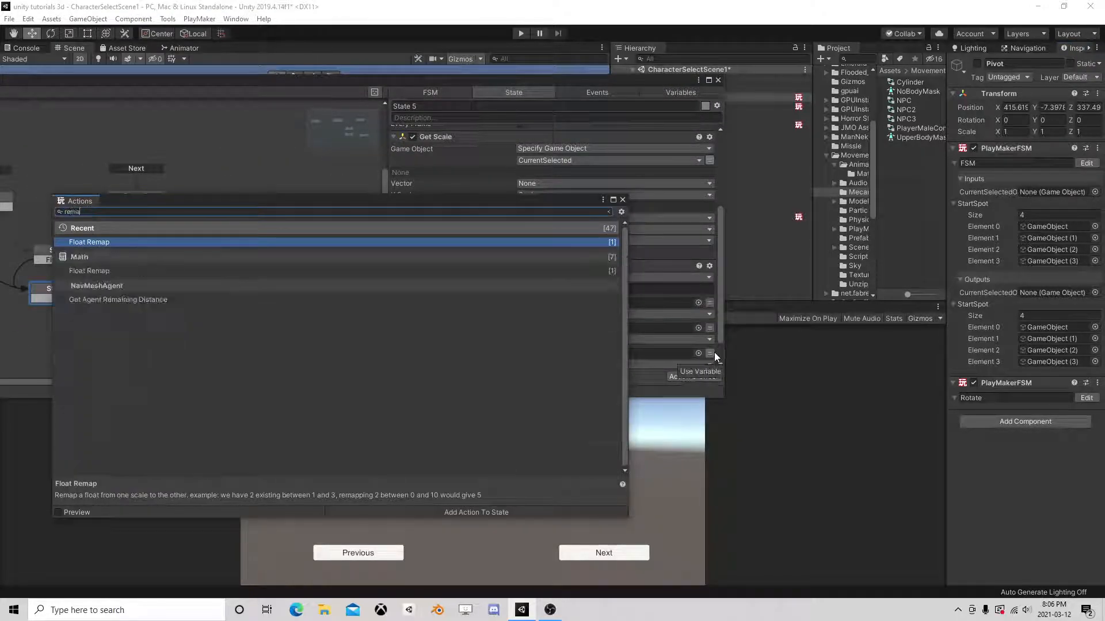
pyautogui.doubleClick(126, 242)
pyautogui.click(622, 199)
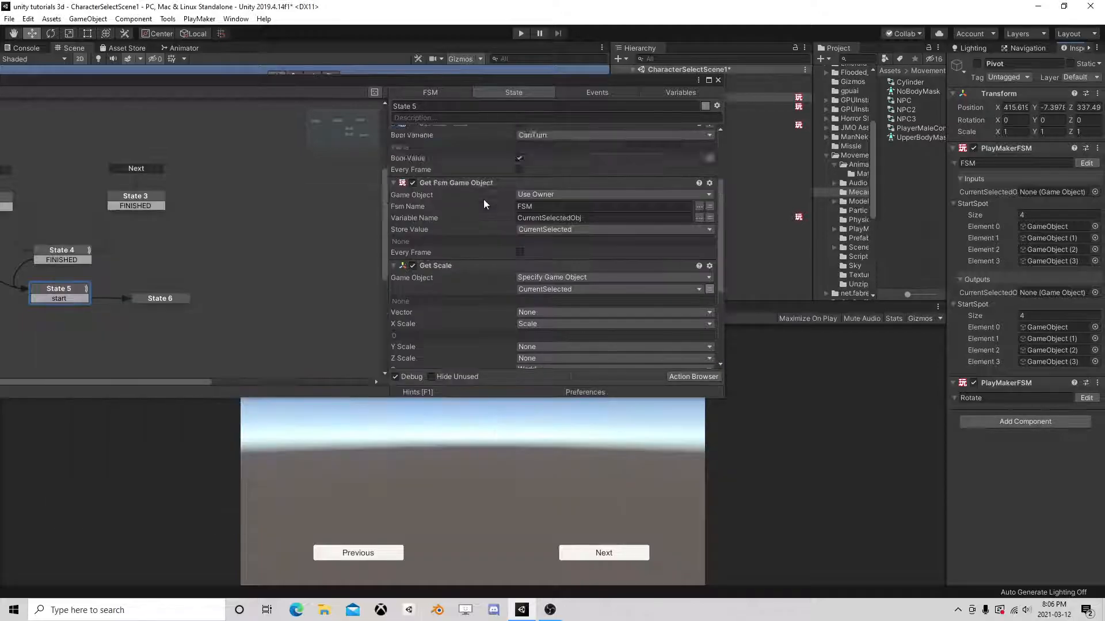
pyautogui.moveTo(440, 132); pyautogui.dragTo(468, 299)
# Step: Use the Scale variable as the Float Remap input, with Base Start 0.7 and Base End 1.3
pyautogui.click(540, 231)
pyautogui.click(711, 231)
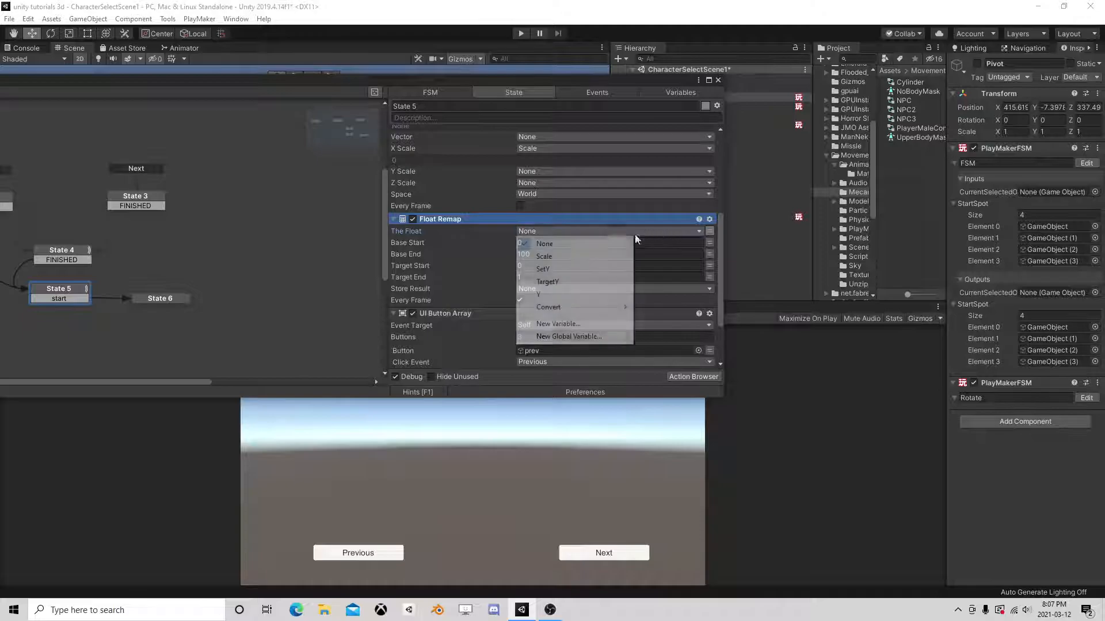
pyautogui.click(571, 260)
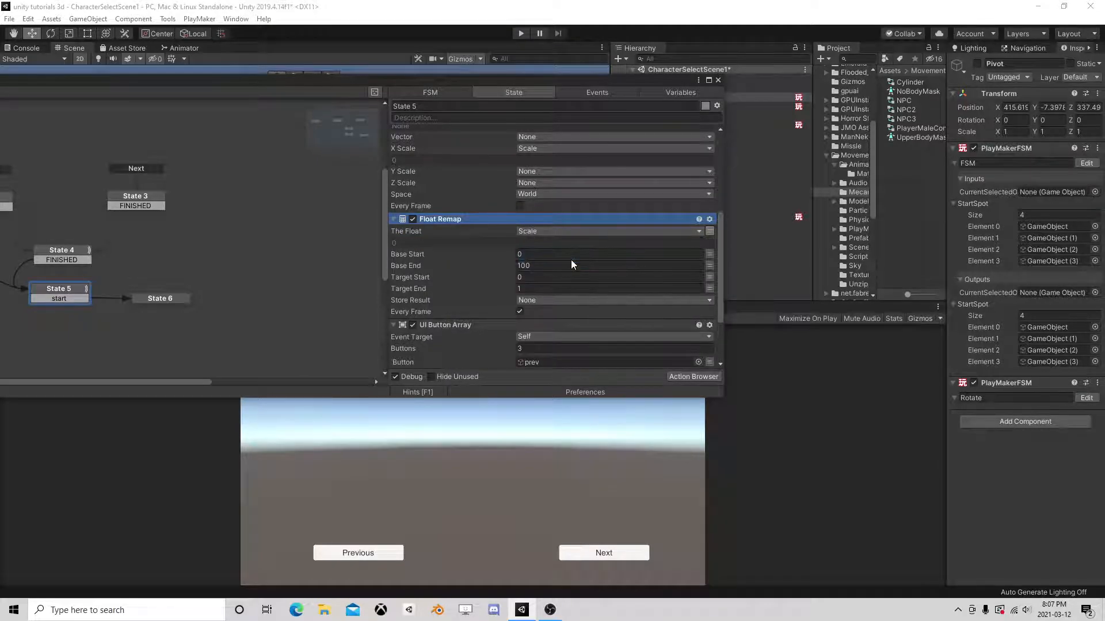
pyautogui.write('0.7')
pyautogui.press('Tab')
pyautogui.write('1.3')
# Step: Store the Float Remap result in a new variable named SetSlider and turn off Every Frame for the action
pyautogui.click(541, 299)
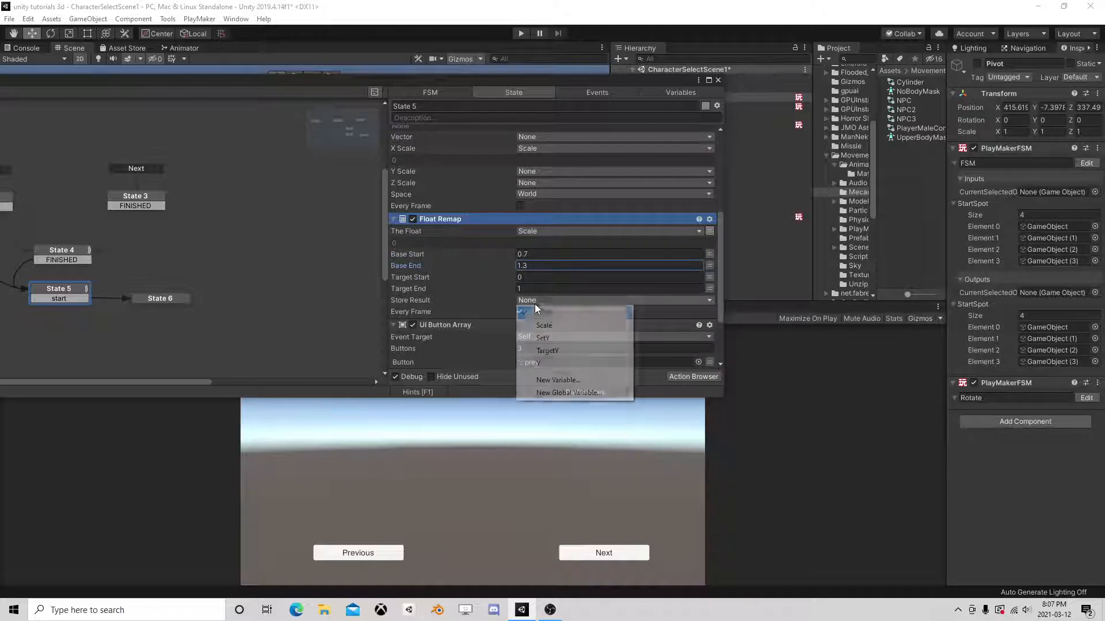
pyautogui.click(555, 380)
pyautogui.write('SetSlider')
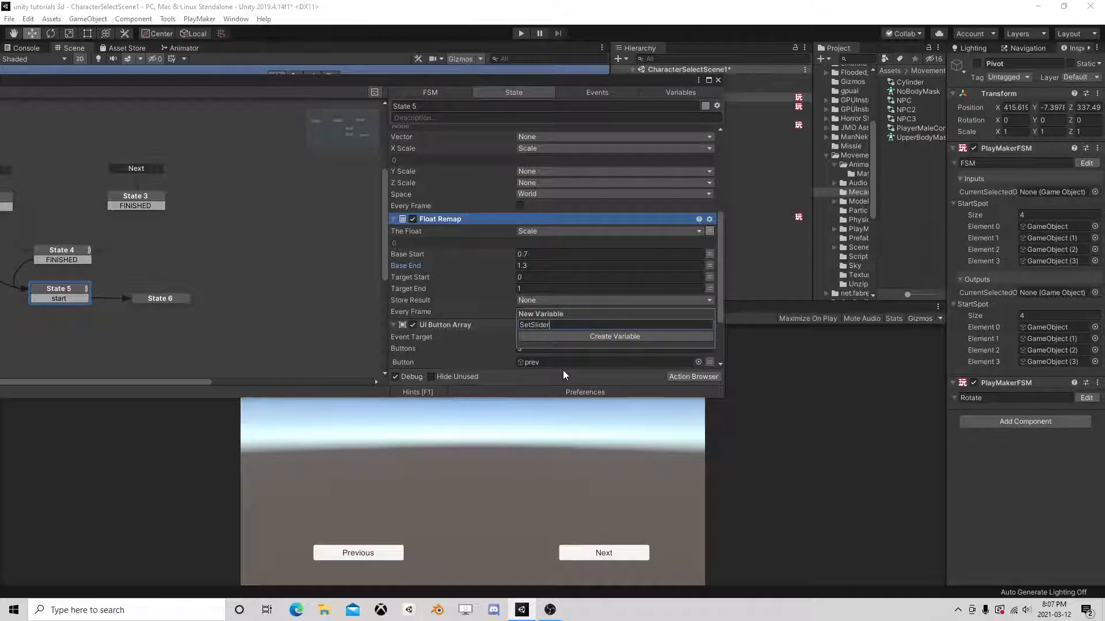
pyautogui.click(613, 336)
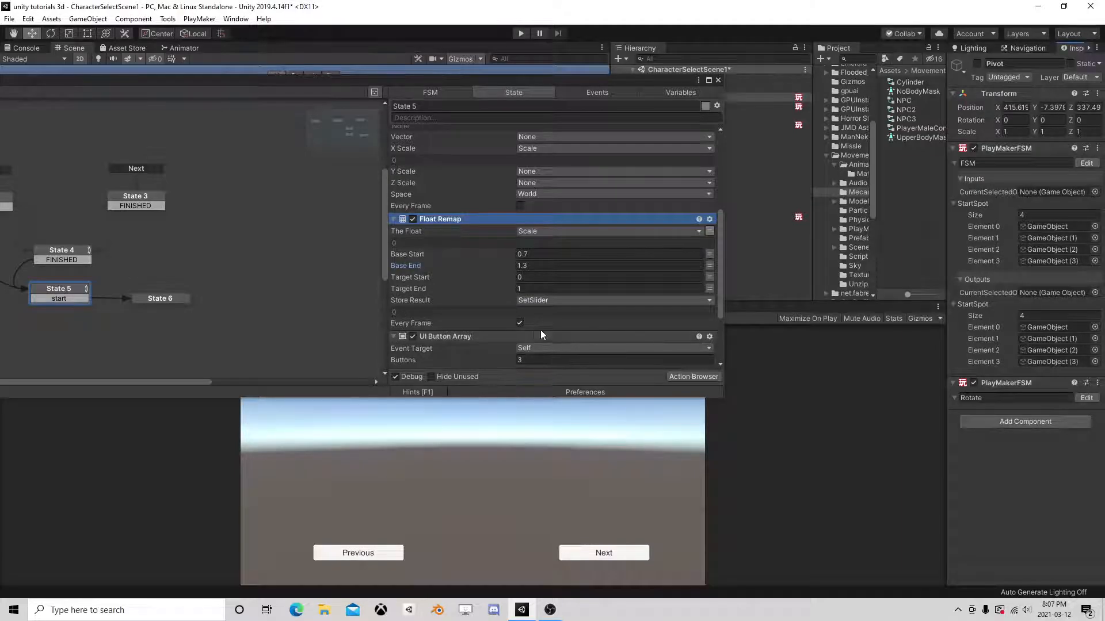
pyautogui.click(519, 323)
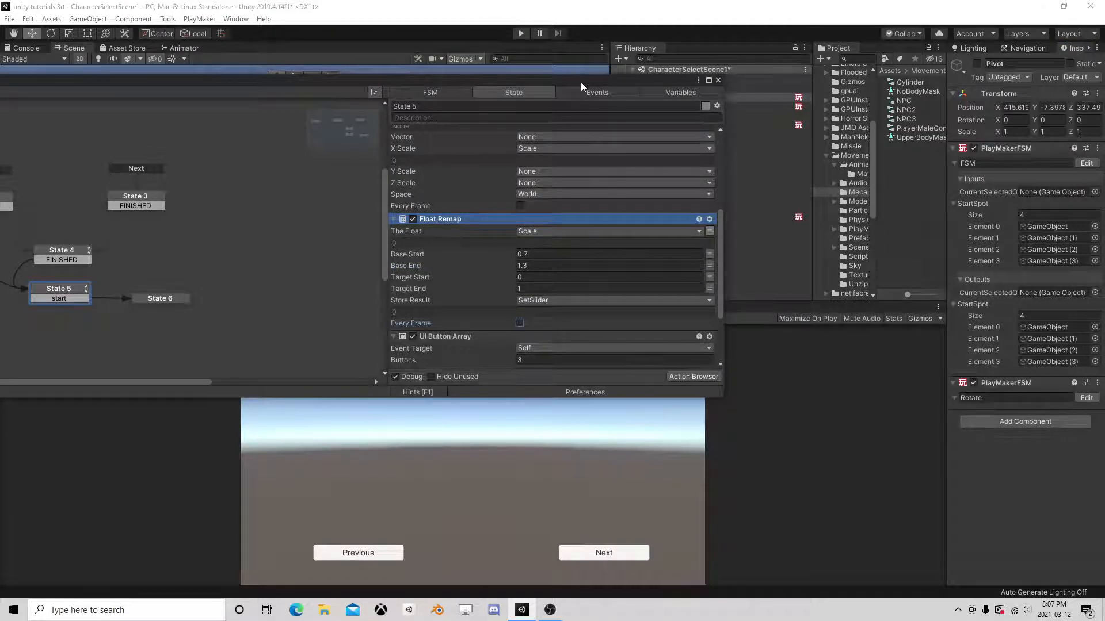
# Step: Add a UI Slider Set Value action to State 5 and place it directly after Float Remap
pyautogui.moveTo(581, 82); pyautogui.dragTo(347, 86)
pyautogui.click(452, 380)
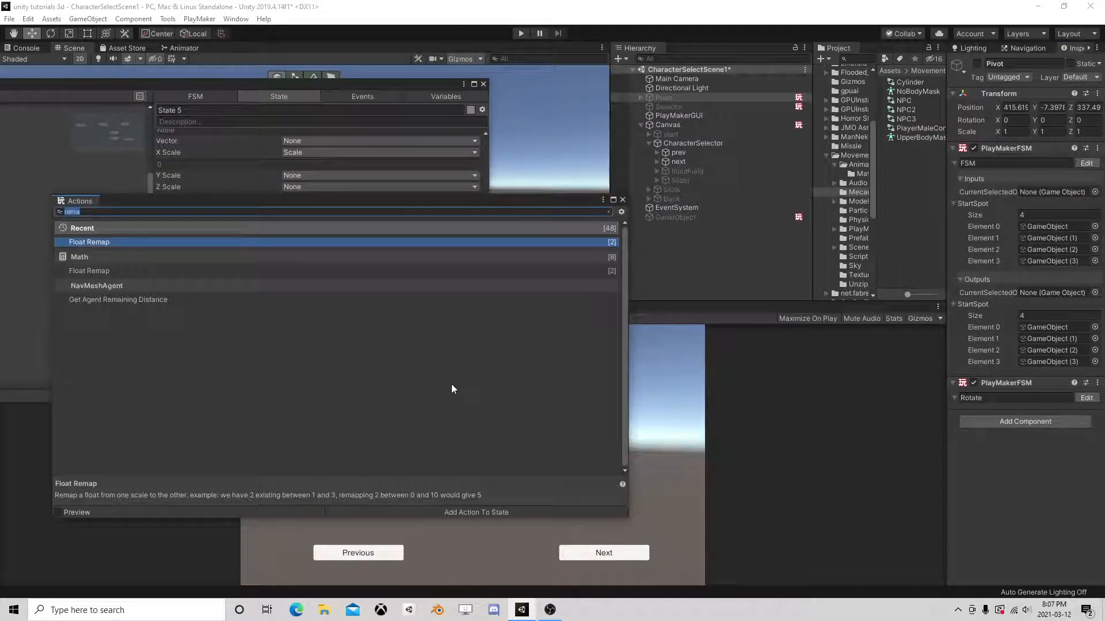
pyautogui.write('ui sli')
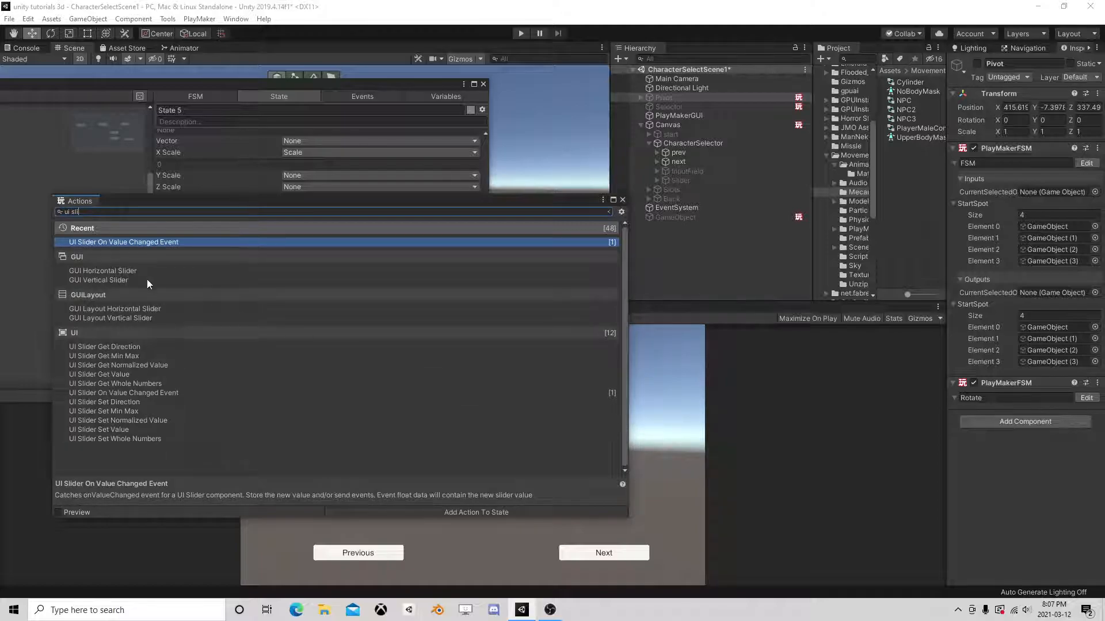
pyautogui.doubleClick(108, 430)
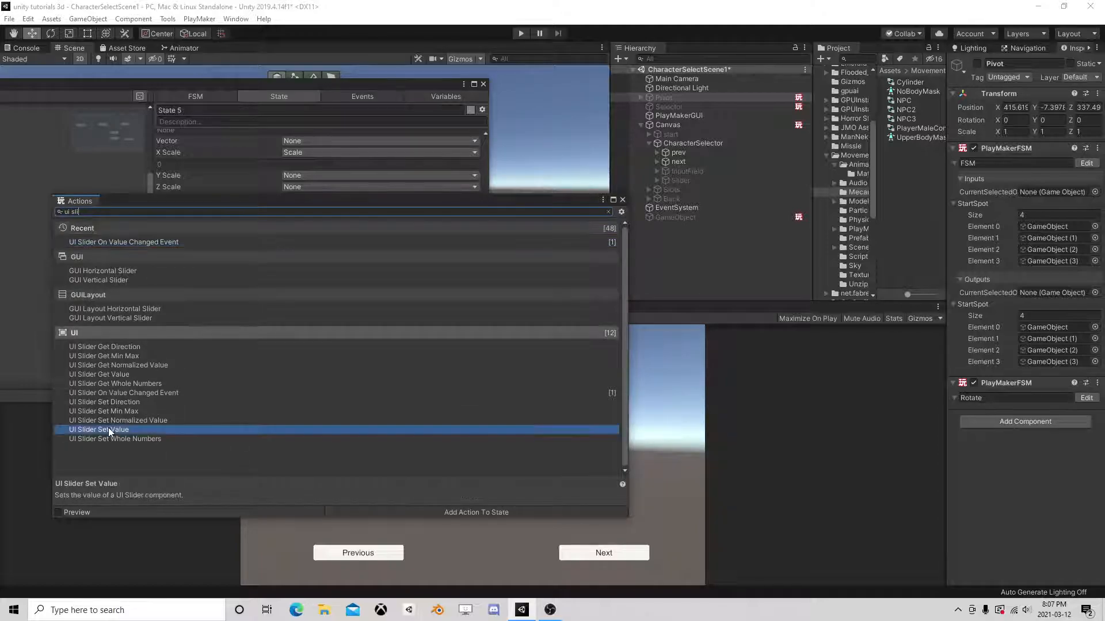
pyautogui.click(621, 200)
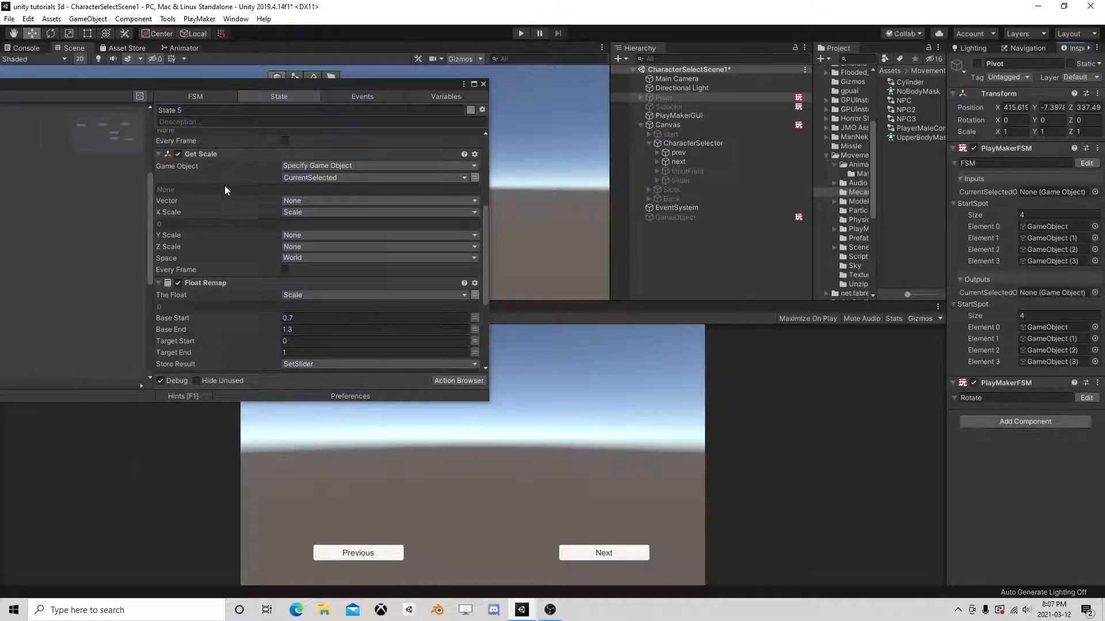
pyautogui.scroll(5, 225, 184)
pyautogui.moveTo(206, 136); pyautogui.dragTo(243, 259)
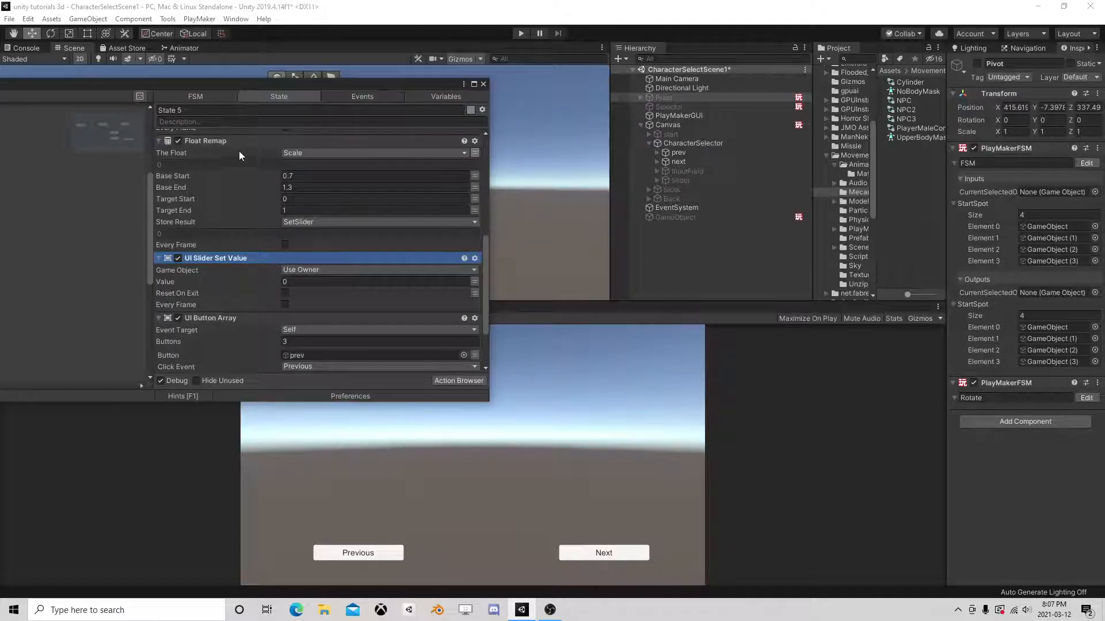
# Step: Specify the Slider object in UI Slider Set Value, use SetSlider as its value, and close the PlayMaker editor
pyautogui.click(314, 269)
pyautogui.click(323, 294)
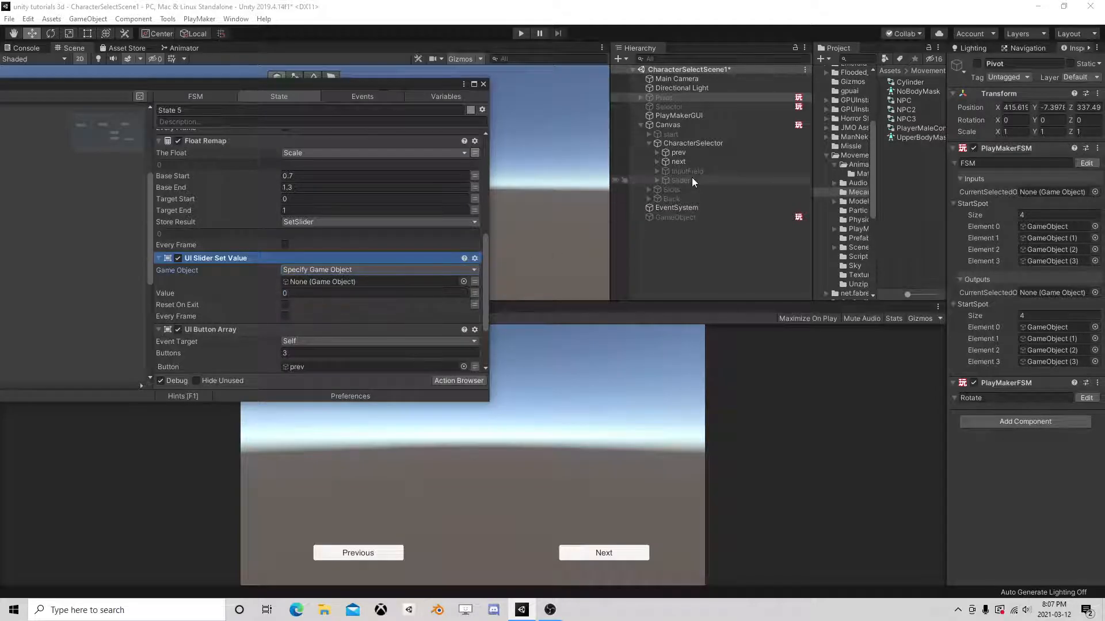
pyautogui.moveTo(471, 231); pyautogui.dragTo(317, 283)
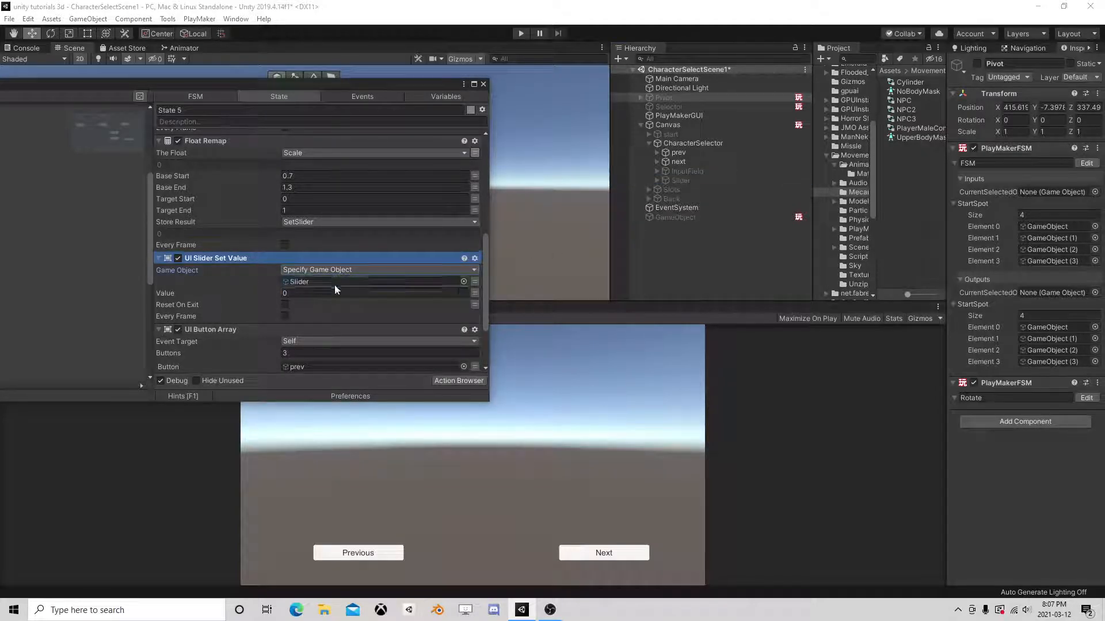
pyautogui.click(474, 295)
pyautogui.click(430, 294)
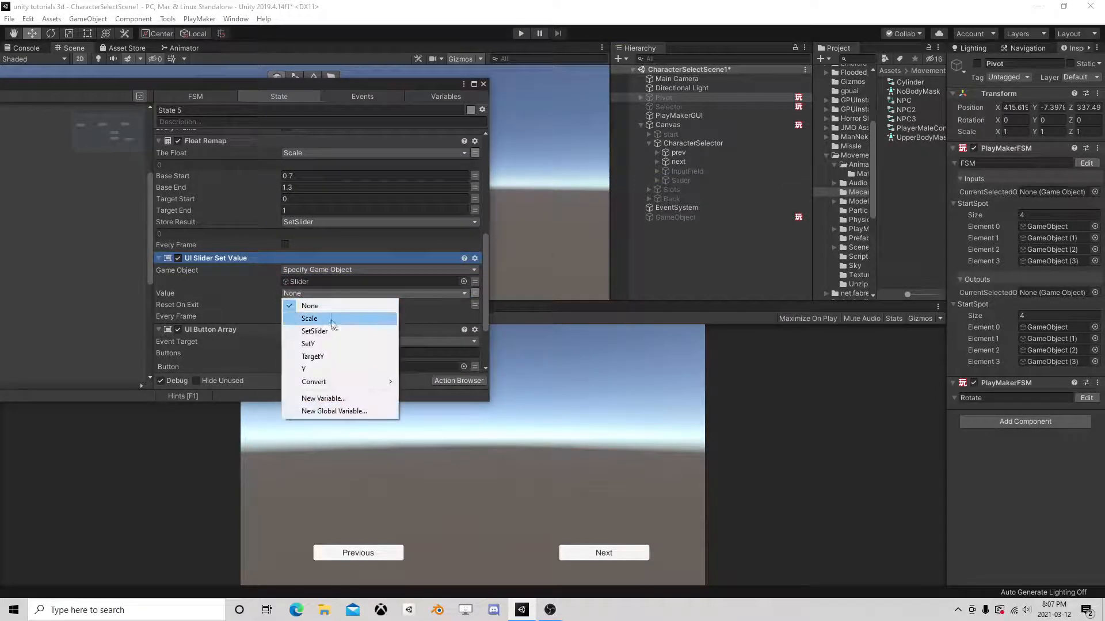
pyautogui.click(348, 329)
pyautogui.click(483, 85)
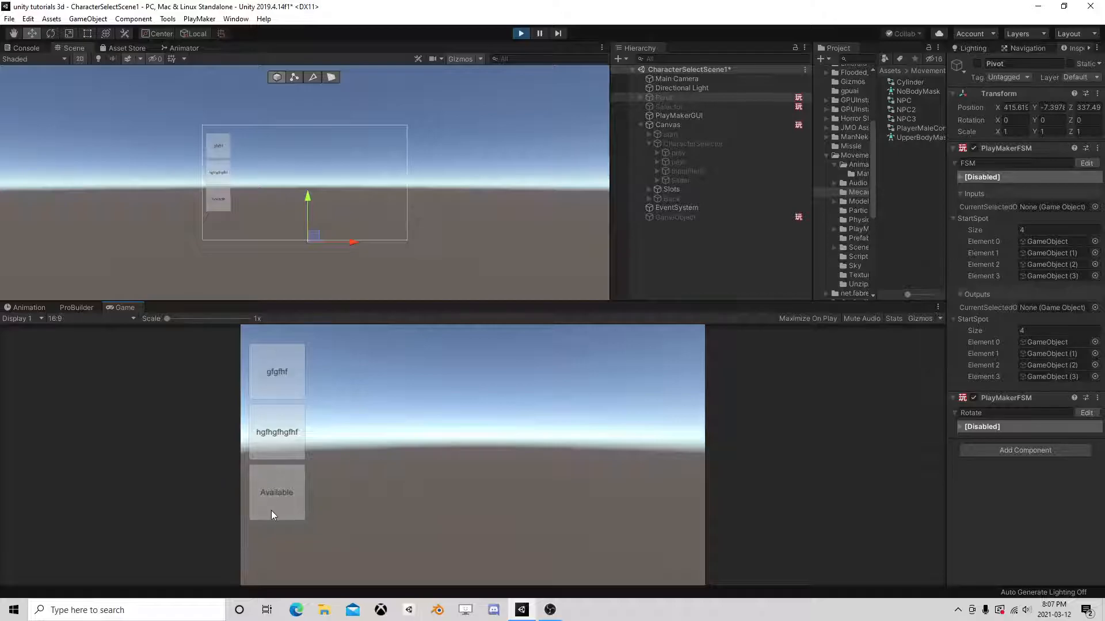
# Step: Play the scene, enter the Available slot, and resize the first two characters with the Size slider before returning to the first
pyautogui.click(285, 505)
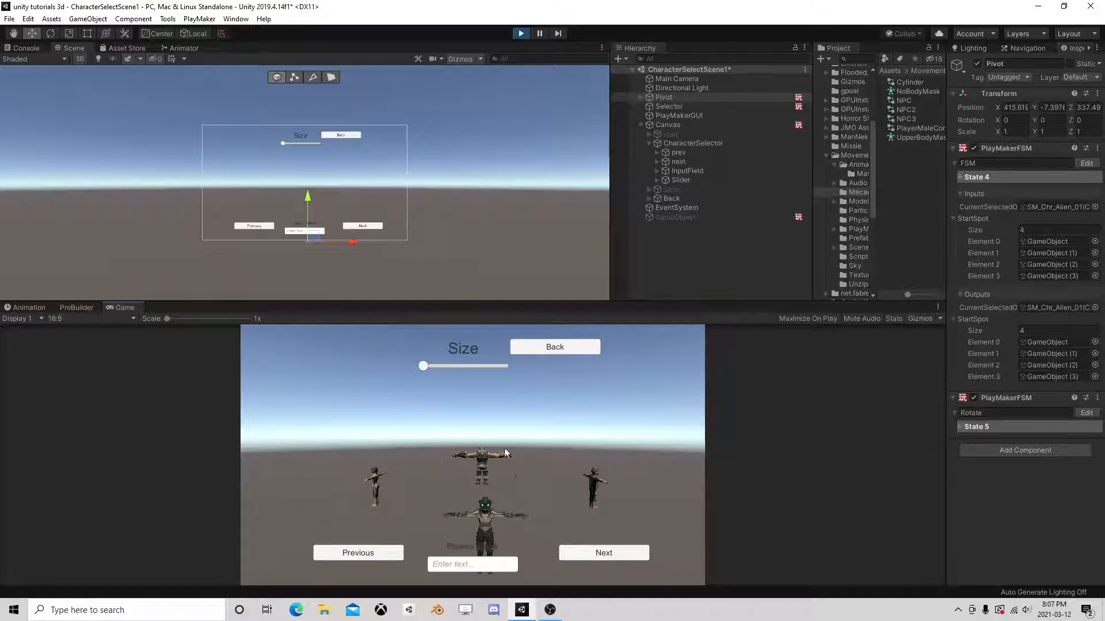
pyautogui.moveTo(423, 367)
pyautogui.mouseDown()
pyautogui.moveTo(489, 367)
pyautogui.moveTo(404, 374)
pyautogui.moveTo(550, 375)
pyautogui.moveTo(419, 377)
pyautogui.moveTo(481, 375)
pyautogui.moveTo(433, 373)
pyautogui.mouseUp()
pyautogui.click(602, 554)
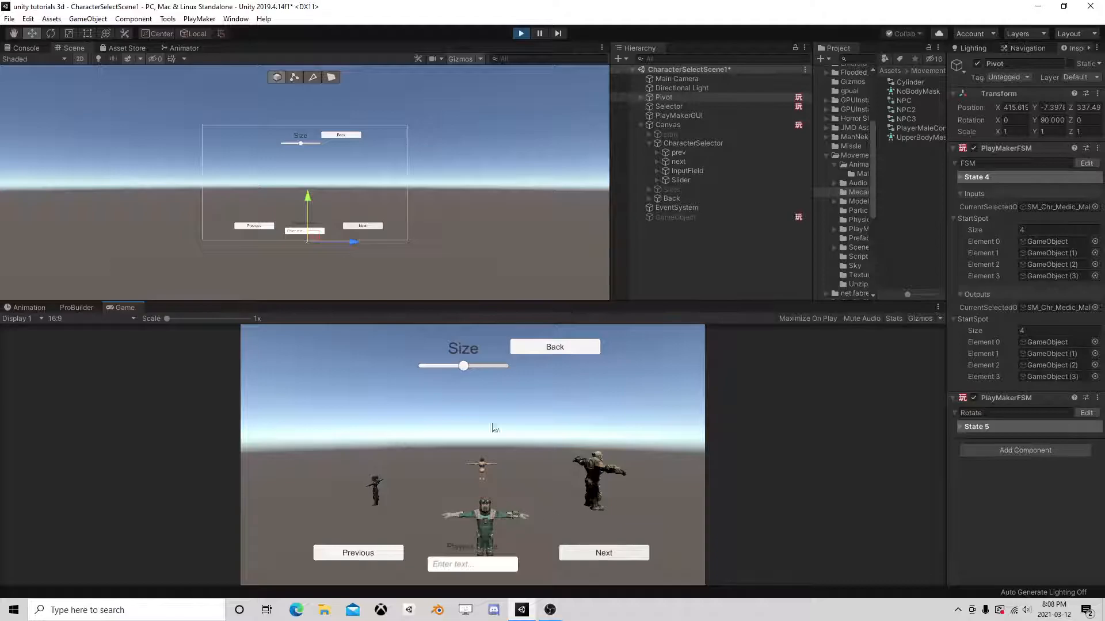
pyautogui.moveTo(463, 368); pyautogui.dragTo(494, 368)
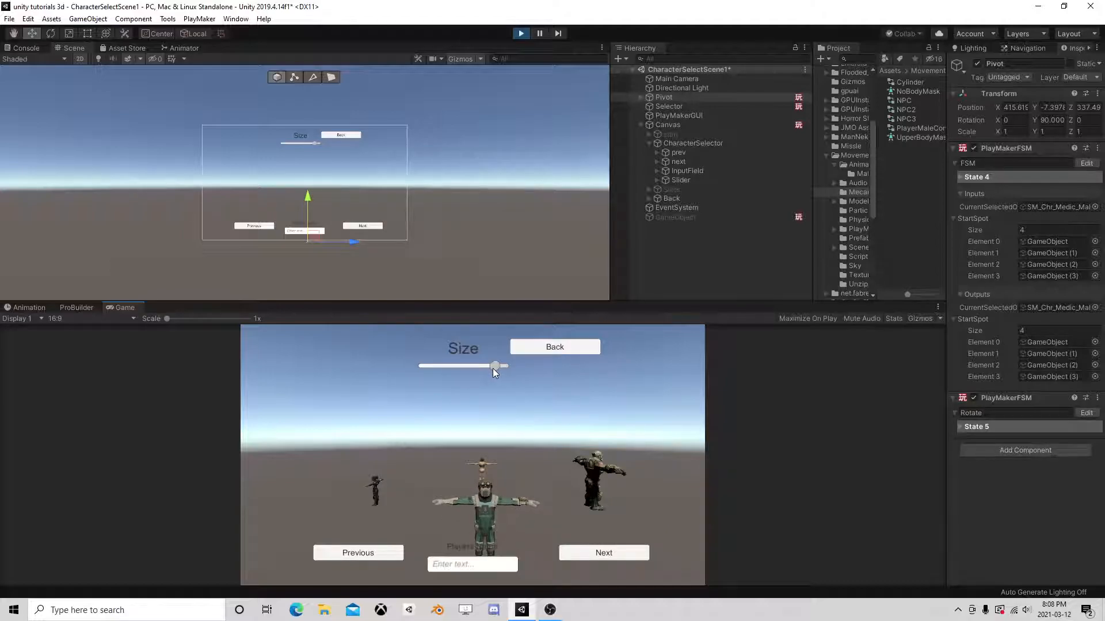
pyautogui.click(357, 552)
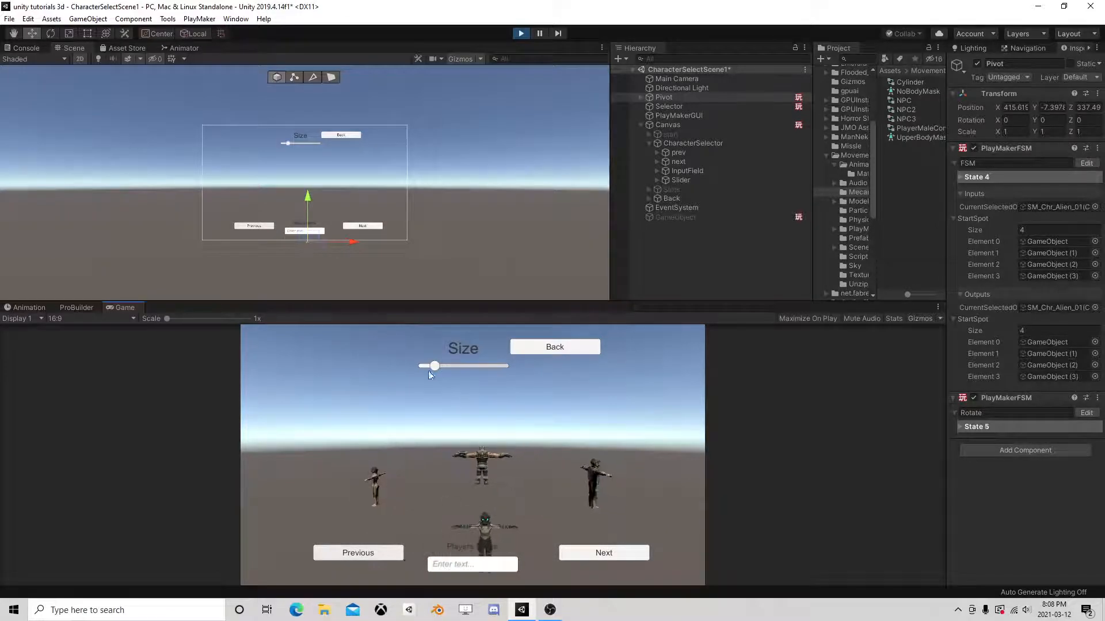
# Step: Enlarge the first character and shrink the second, cycle through the following characters, return to the slots and stop the playback
pyautogui.moveTo(435, 367); pyautogui.dragTo(482, 371)
pyautogui.click(604, 554)
pyautogui.moveTo(501, 370); pyautogui.dragTo(427, 368)
pyautogui.click(604, 553)
pyautogui.click(599, 553)
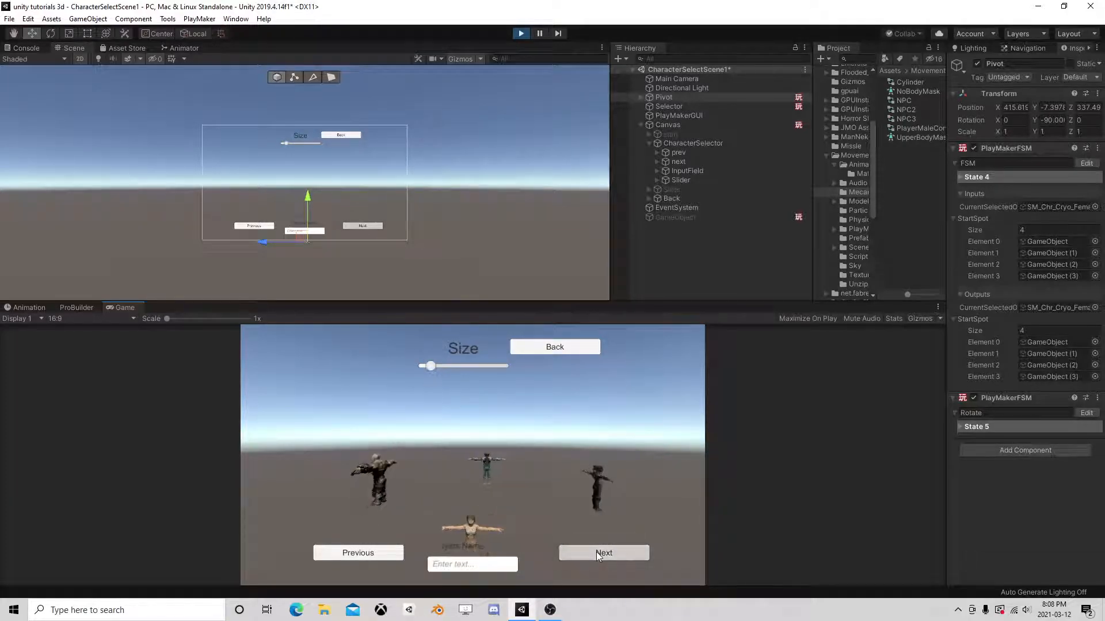
pyautogui.click(551, 347)
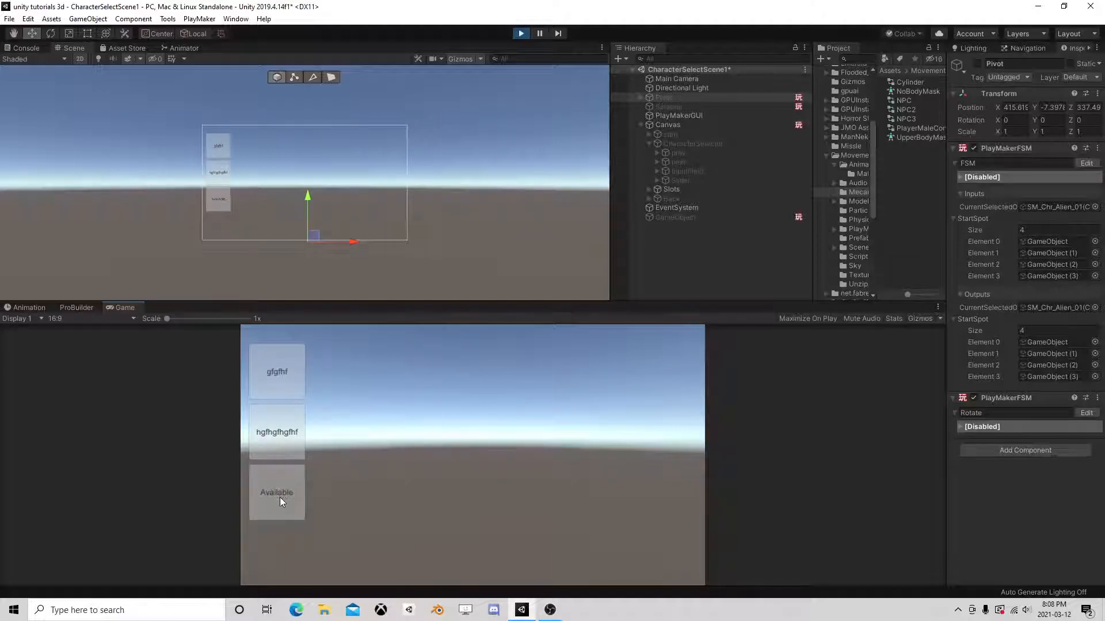
pyautogui.click(521, 34)
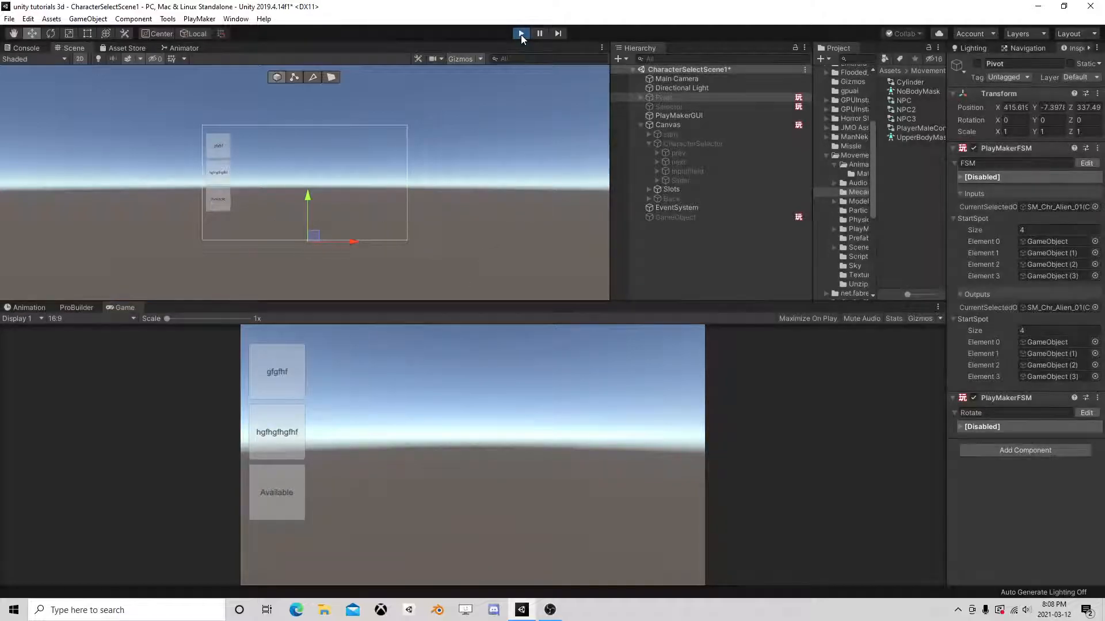
pyautogui.click(551, 611)
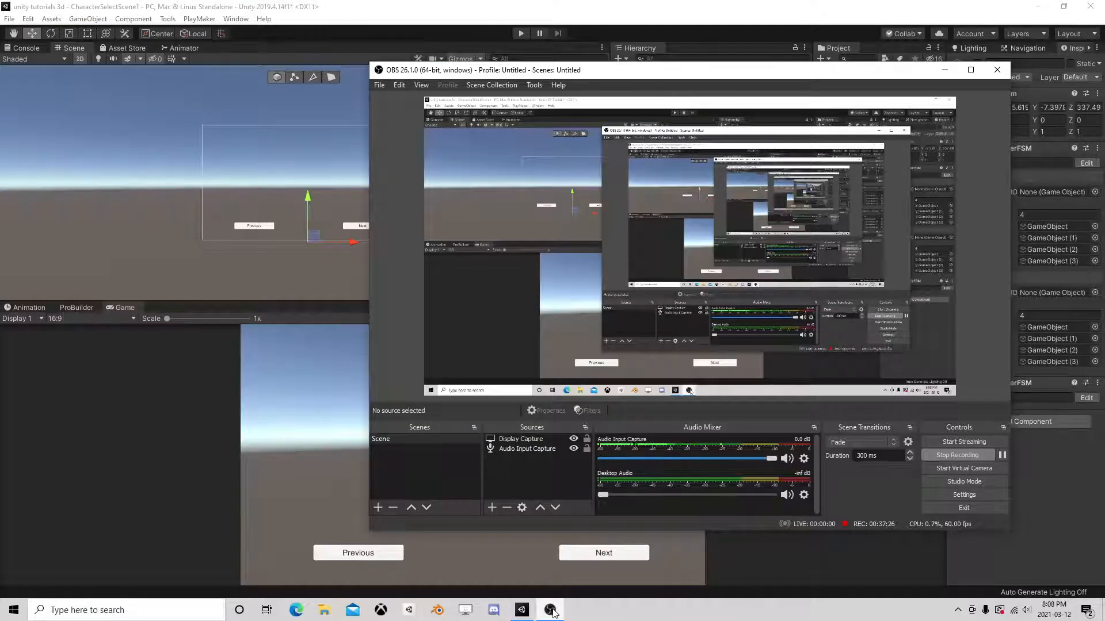
pyautogui.click(551, 611)
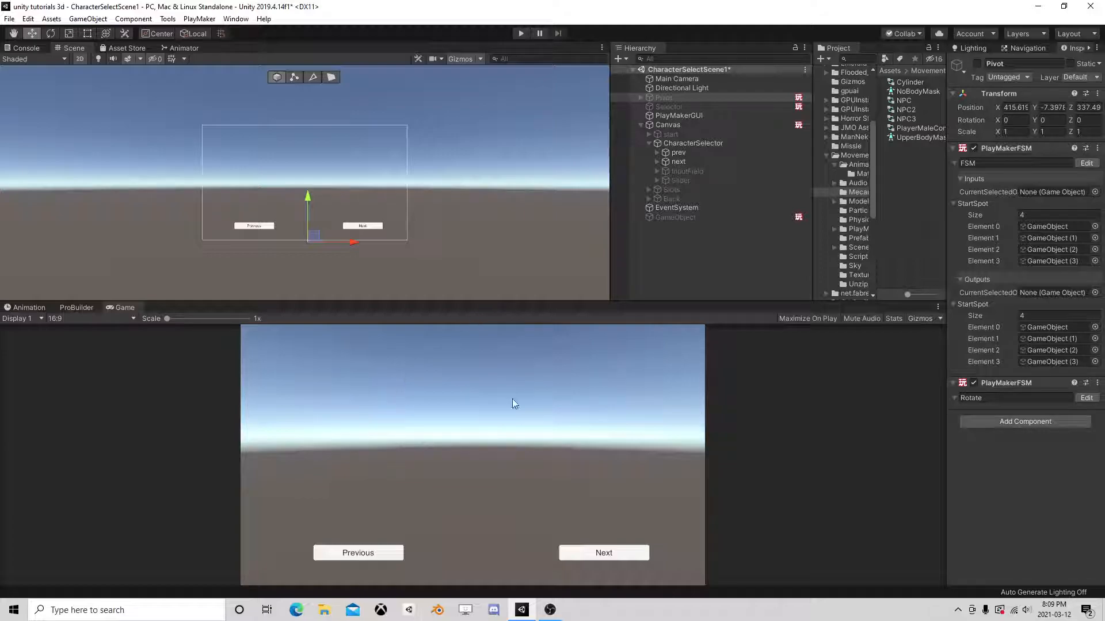
# Step: Play the scene again to test opening the Available slot, going back and using Start, and stop the playback
pyautogui.click(520, 34)
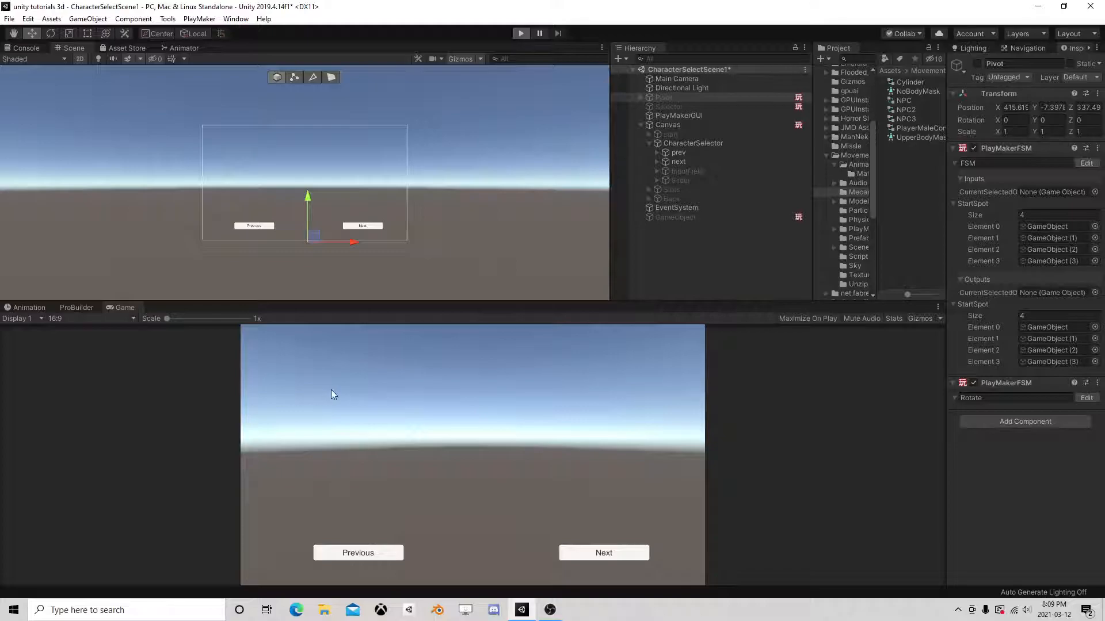
pyautogui.click(277, 493)
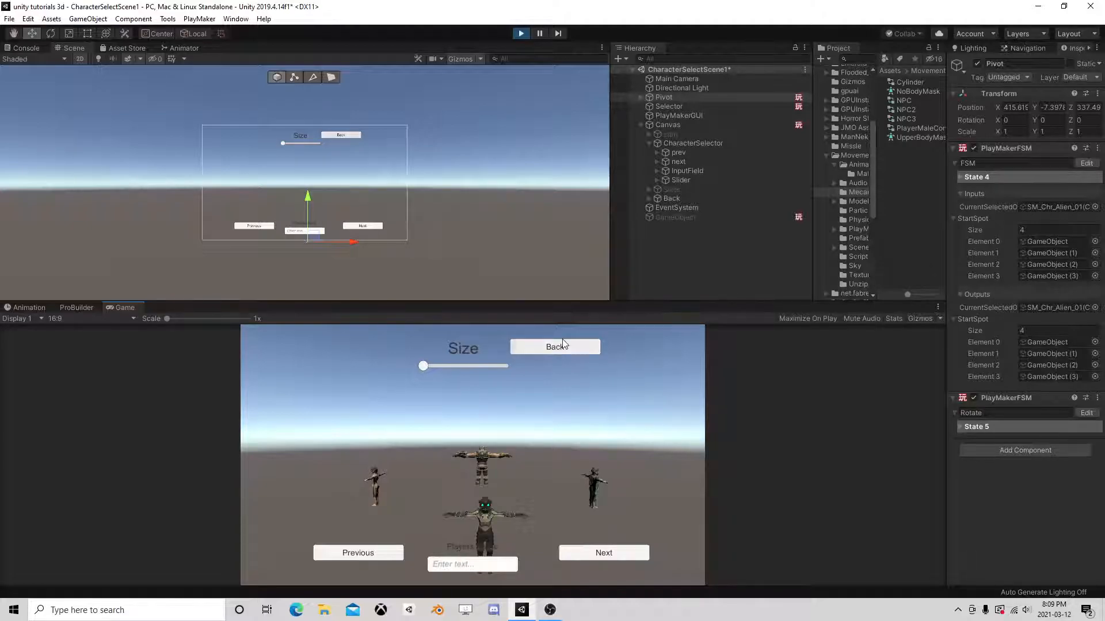
pyautogui.click(514, 347)
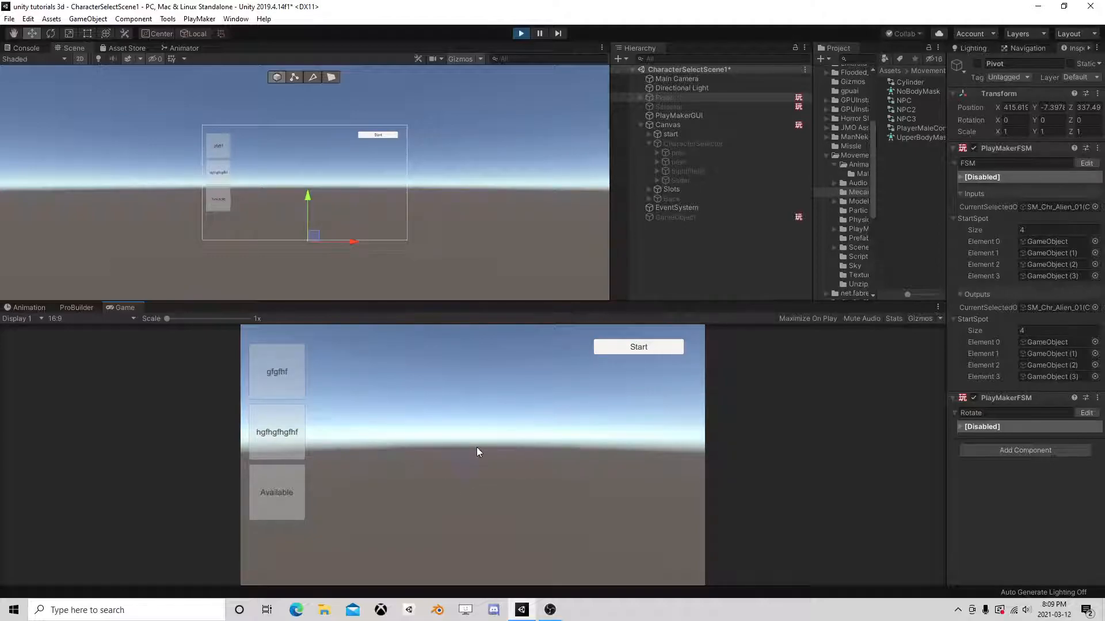
pyautogui.click(638, 347)
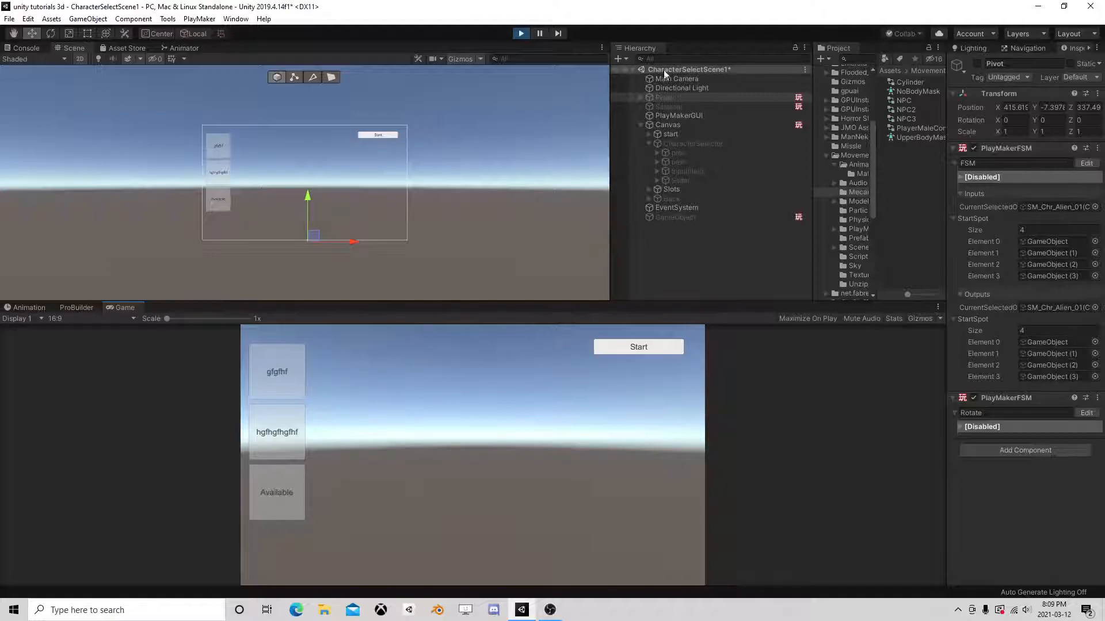
pyautogui.click(522, 33)
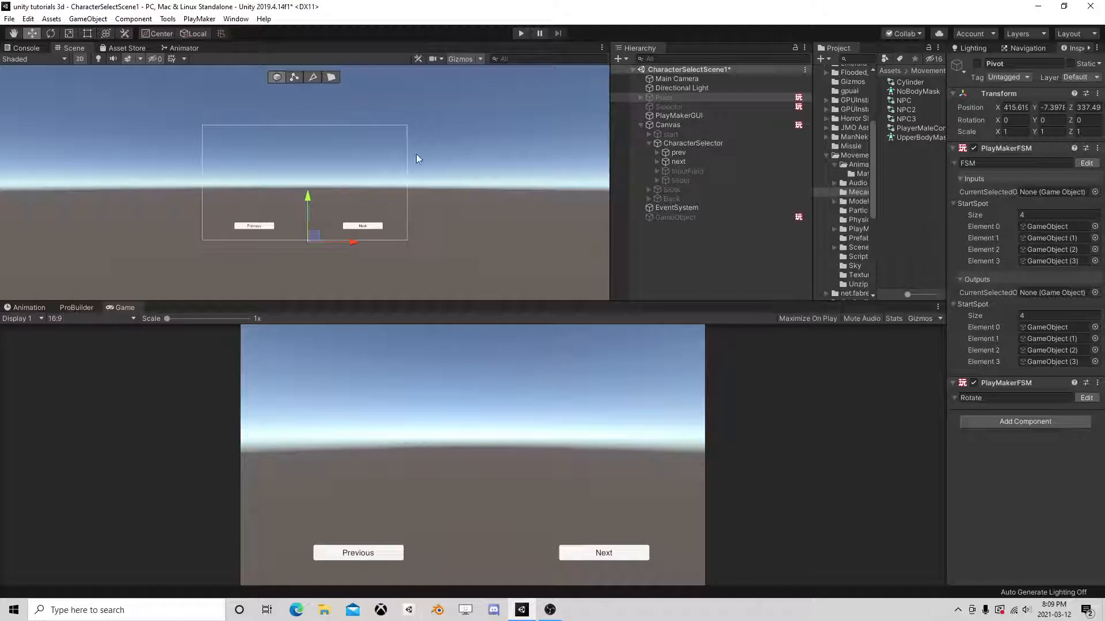
pyautogui.click(550, 610)
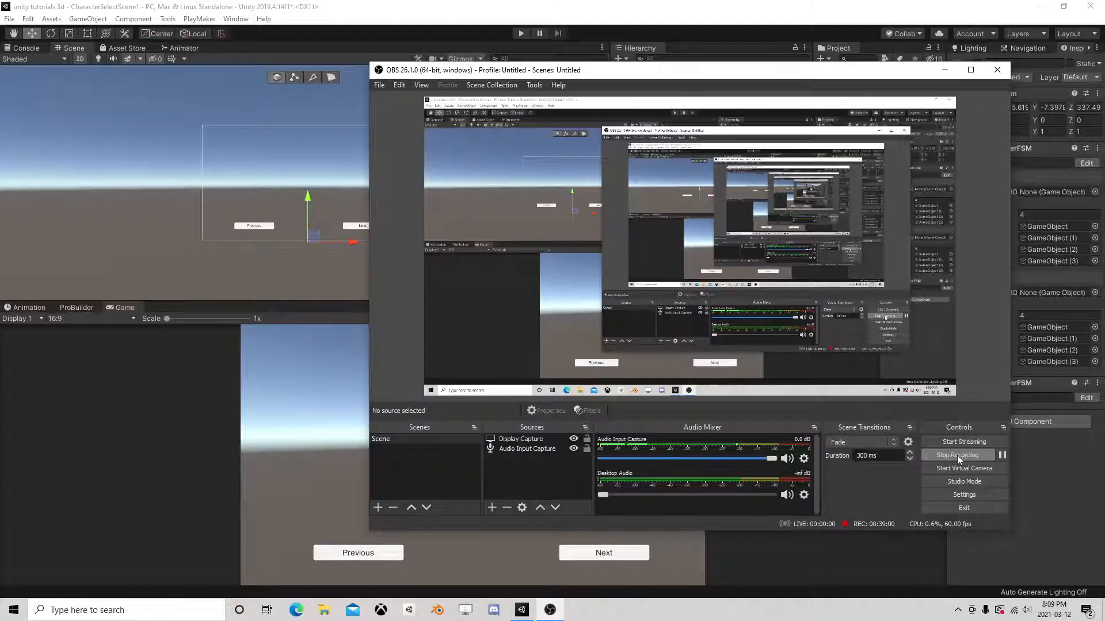